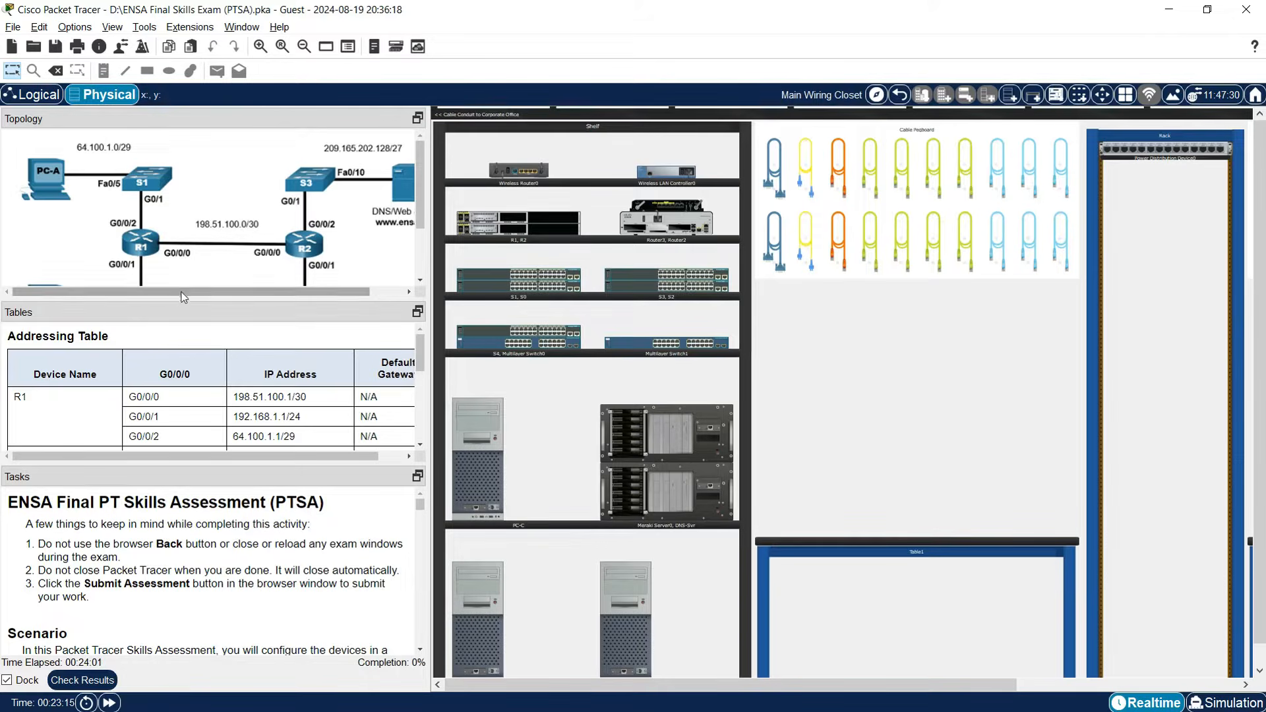
Review the Topology and Addressing Table panes and enlarge the addressing table to show more rows.
{"action": "scroll", "coordinate": [251, 267], "scroll_direction": "down", "scroll_amount": 1}
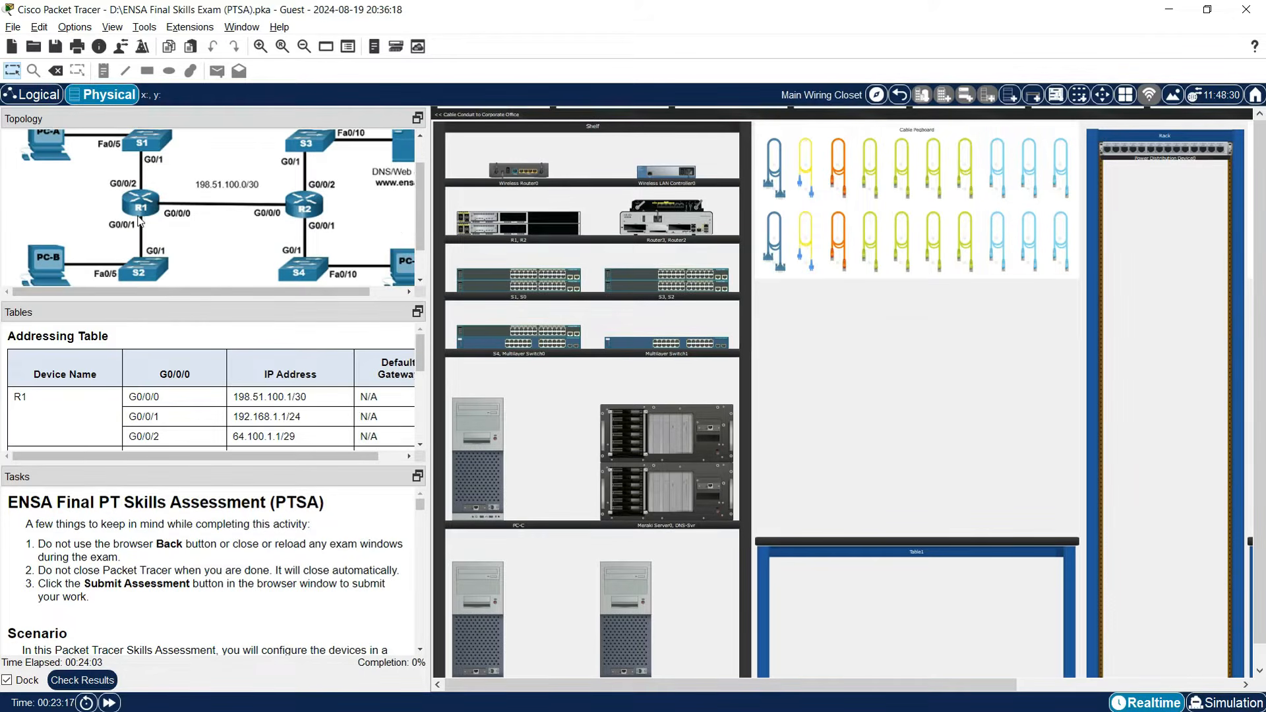
{"action": "scroll", "coordinate": [144, 223], "scroll_direction": "up", "scroll_amount": 1}
{"action": "scroll", "coordinate": [145, 201], "scroll_direction": "down", "scroll_amount": 1}
{"action": "scroll", "coordinate": [153, 201], "scroll_direction": "up", "scroll_amount": 1}
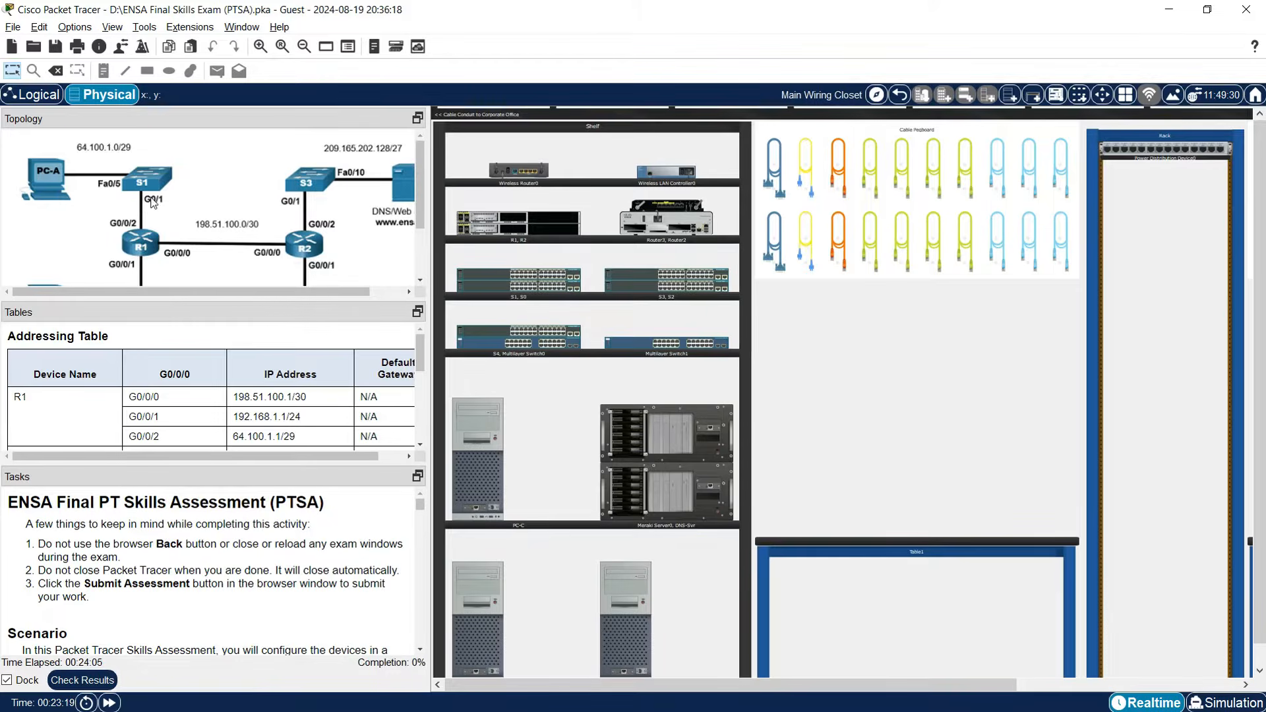
{"action": "scroll", "coordinate": [193, 212], "scroll_direction": "down", "scroll_amount": 1}
{"action": "scroll", "coordinate": [175, 213], "scroll_direction": "up", "scroll_amount": 1}
{"action": "scroll", "coordinate": [143, 205], "scroll_direction": "down", "scroll_amount": 1}
{"action": "scroll", "coordinate": [136, 261], "scroll_direction": "up", "scroll_amount": 1}
{"action": "scroll", "coordinate": [69, 239], "scroll_direction": "down", "scroll_amount": 1}
{"action": "left_click_drag", "start_coordinate": [177, 291], "coordinate": [211, 291]}
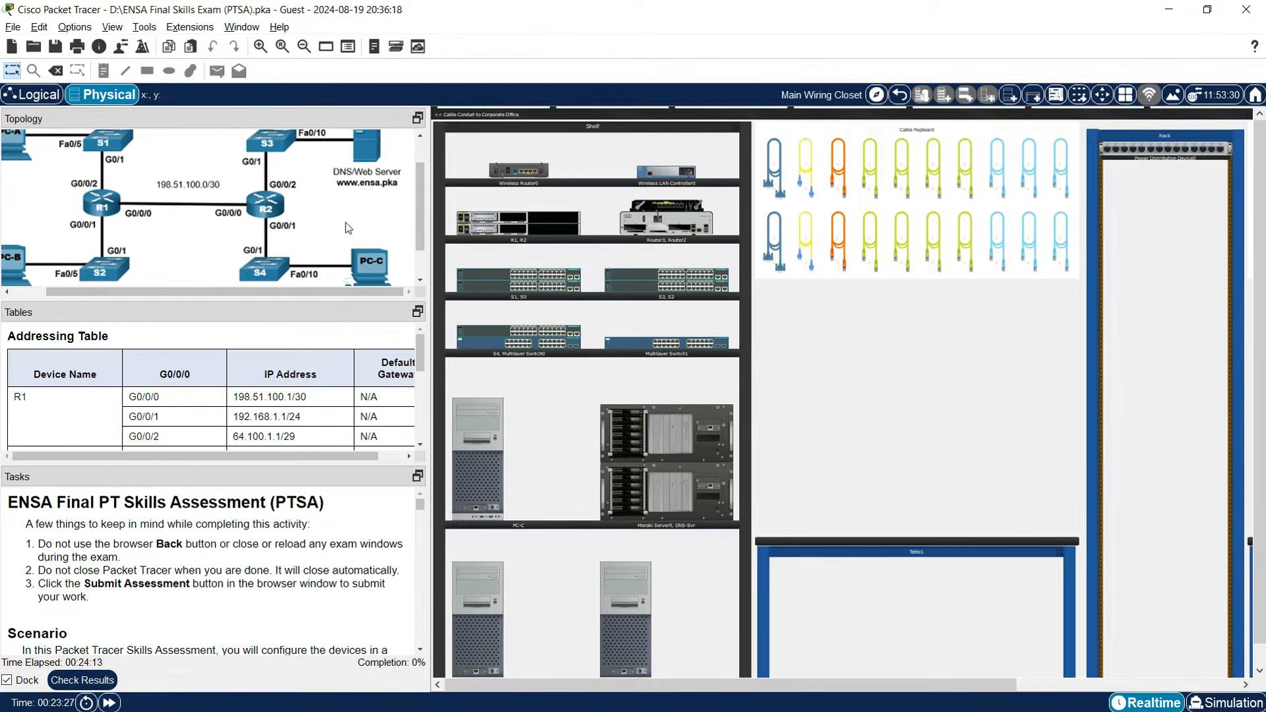
{"action": "scroll", "coordinate": [348, 226], "scroll_direction": "down", "scroll_amount": 1}
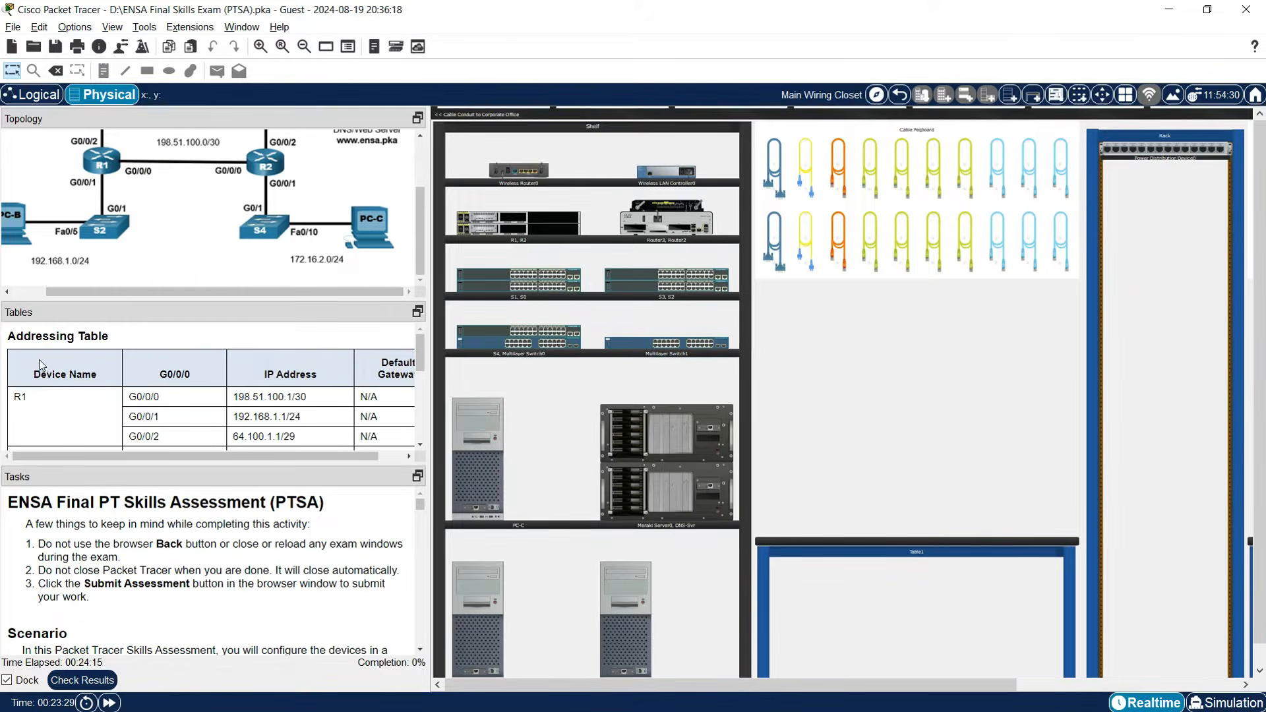
{"action": "scroll", "coordinate": [182, 403], "scroll_direction": "down", "scroll_amount": 4}
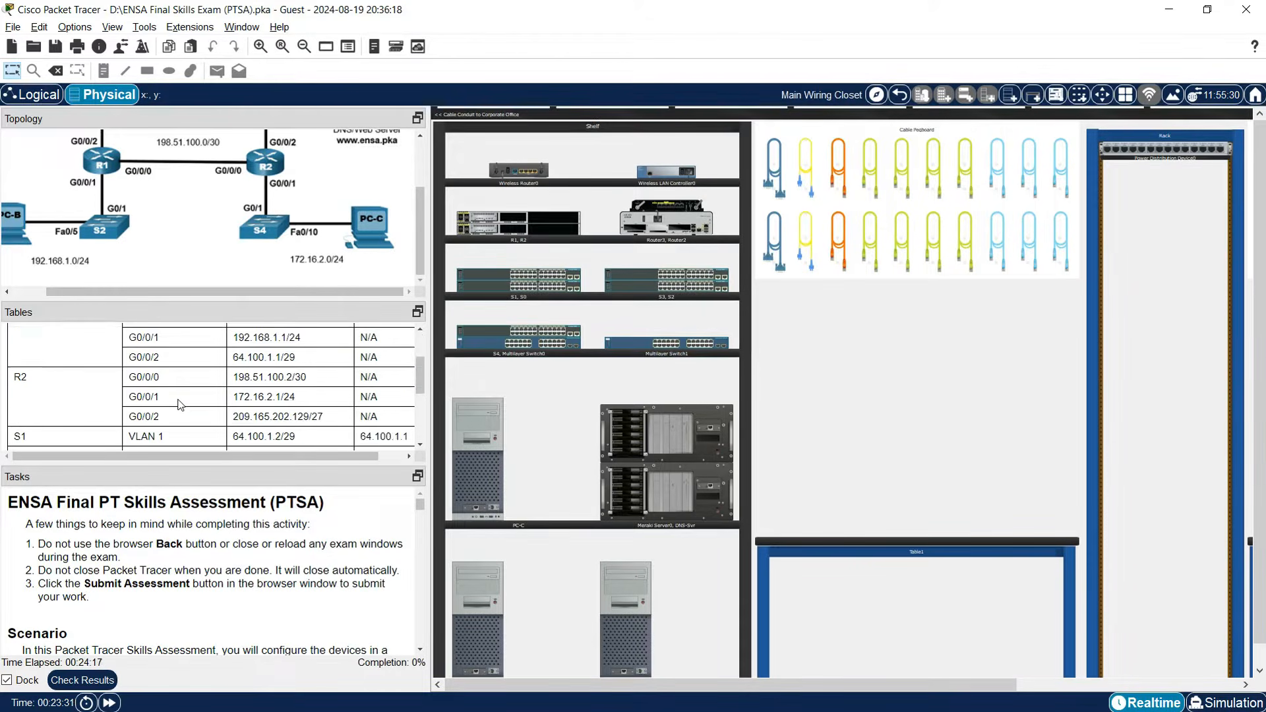
{"action": "scroll", "coordinate": [182, 404], "scroll_direction": "up", "scroll_amount": 4}
{"action": "scroll", "coordinate": [180, 404], "scroll_direction": "down", "scroll_amount": 4}
{"action": "scroll", "coordinate": [180, 404], "scroll_direction": "down", "scroll_amount": 3}
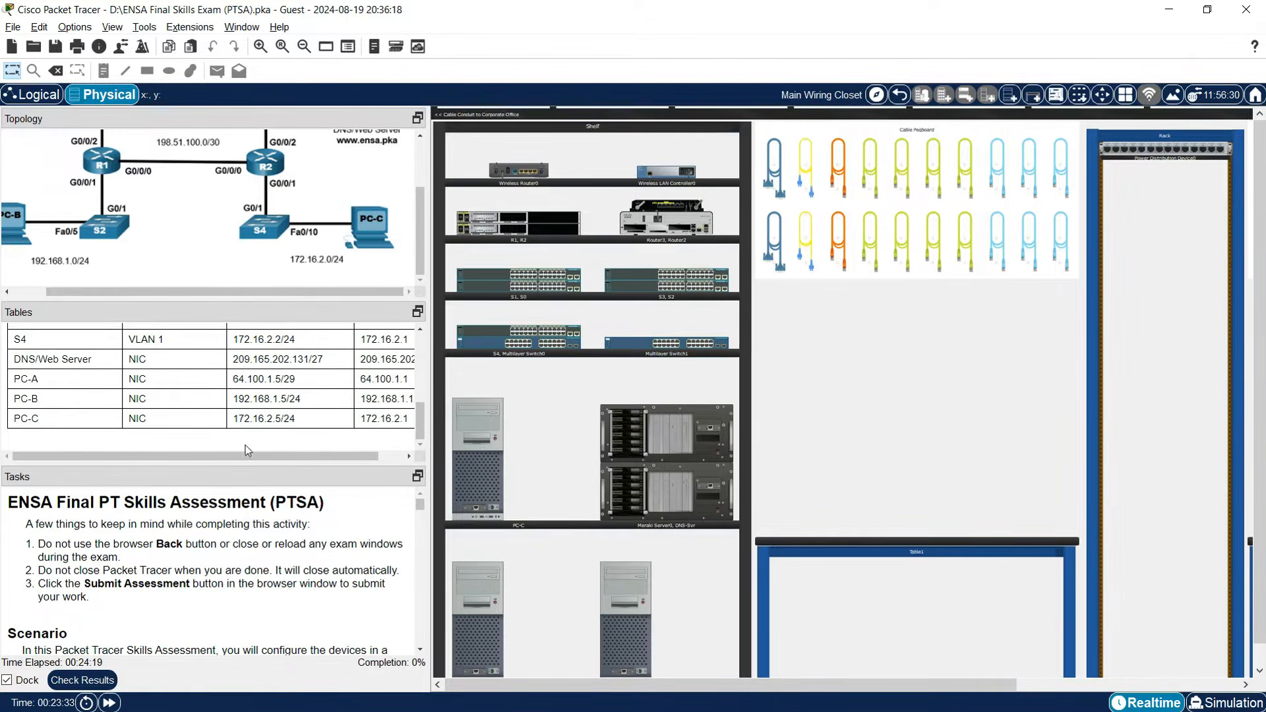
{"action": "left_click_drag", "start_coordinate": [228, 298], "coordinate": [229, 265]}
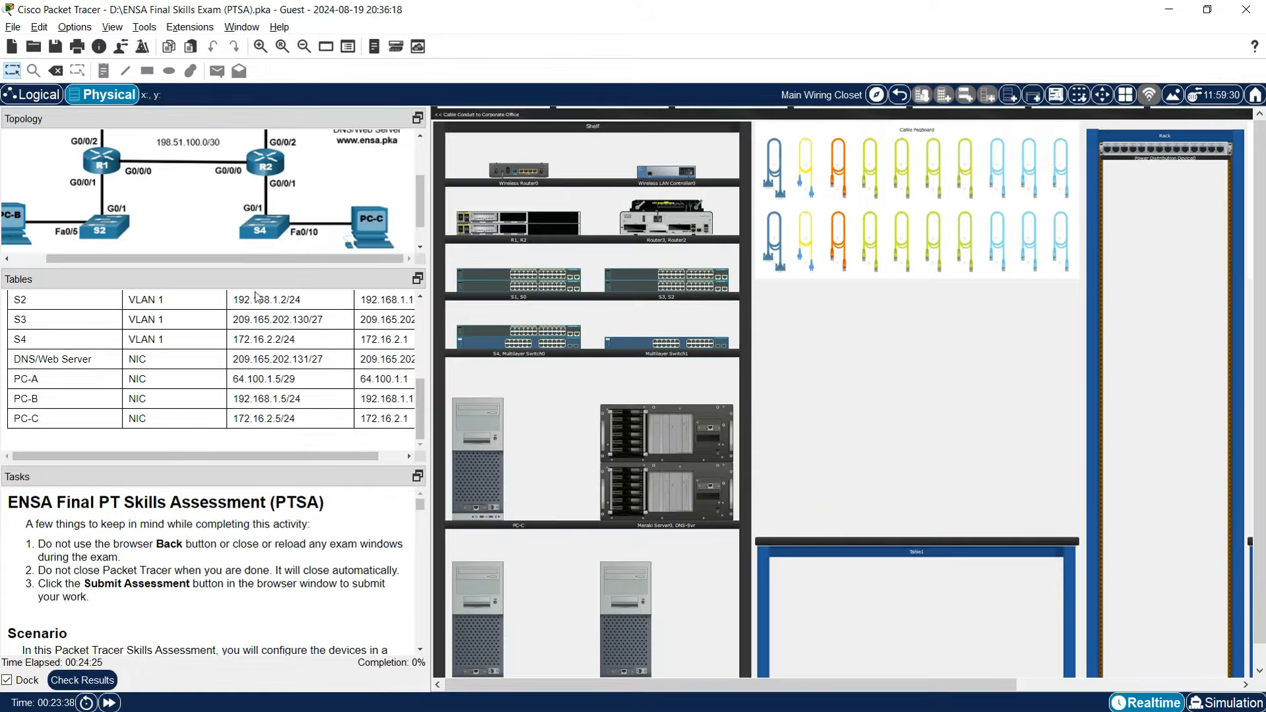
Enlarge the Tasks pane and scroll the instructions down to Part 1 Step 1.
{"action": "left_click_drag", "start_coordinate": [241, 471], "coordinate": [248, 390]}
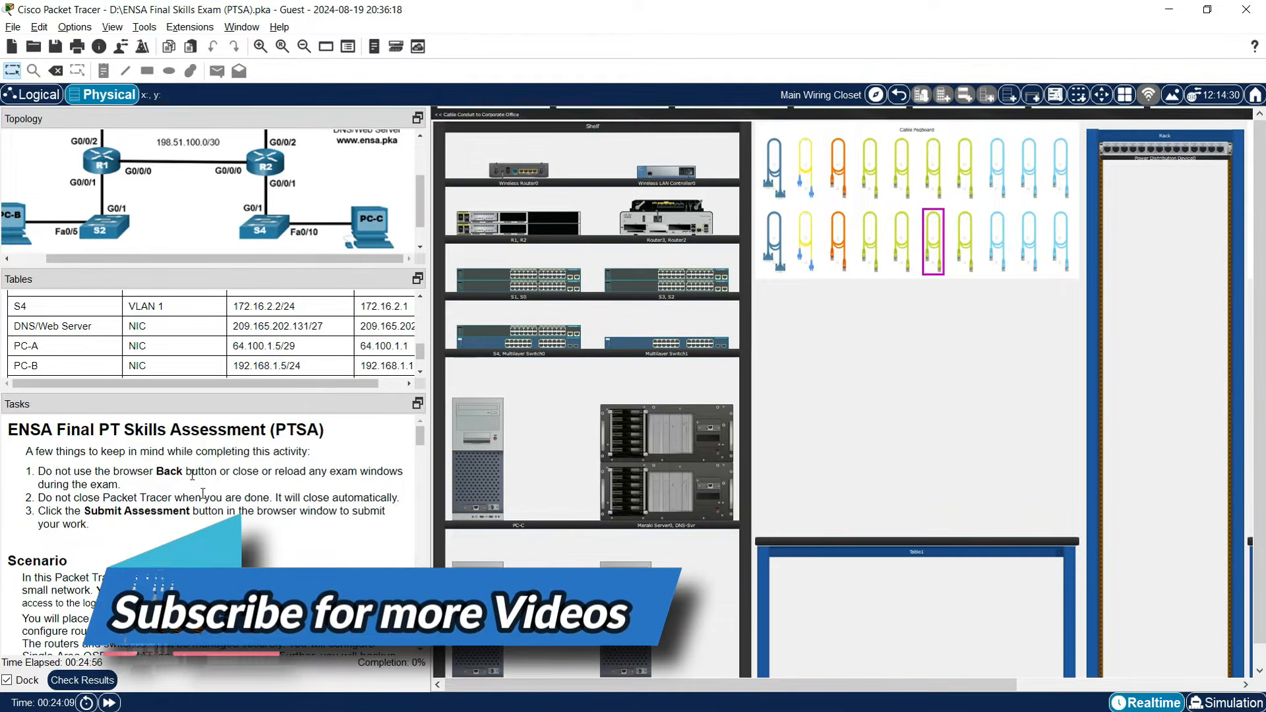
{"action": "scroll", "coordinate": [148, 512], "scroll_direction": "down", "scroll_amount": 3}
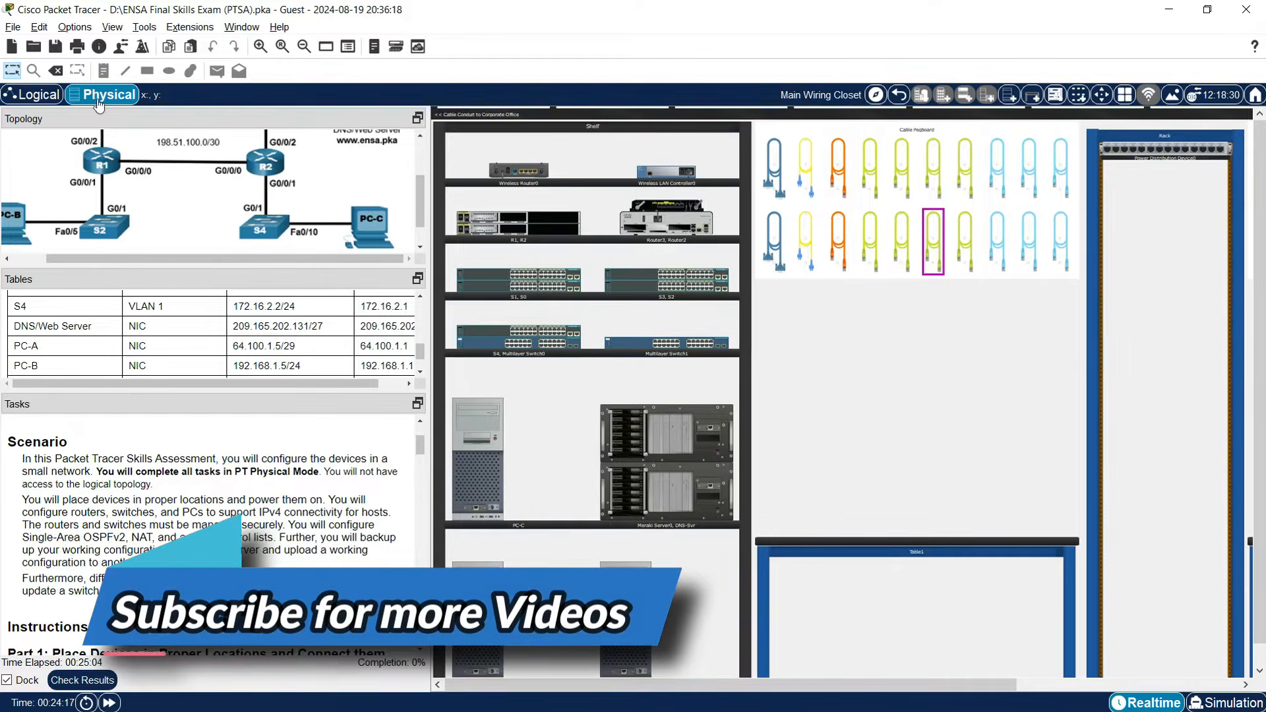
{"action": "scroll", "coordinate": [194, 531], "scroll_direction": "down", "scroll_amount": 1}
{"action": "scroll", "coordinate": [193, 531], "scroll_direction": "down", "scroll_amount": 3}
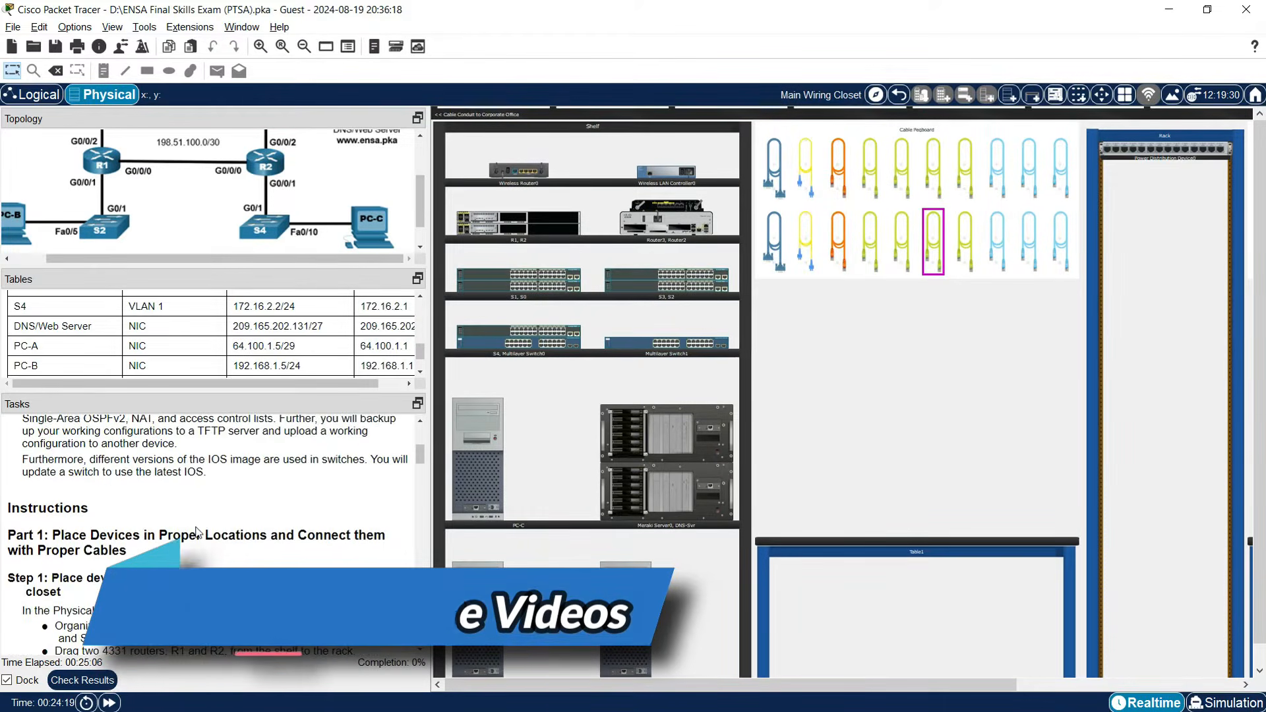
{"action": "scroll", "coordinate": [71, 526], "scroll_direction": "down", "scroll_amount": 1}
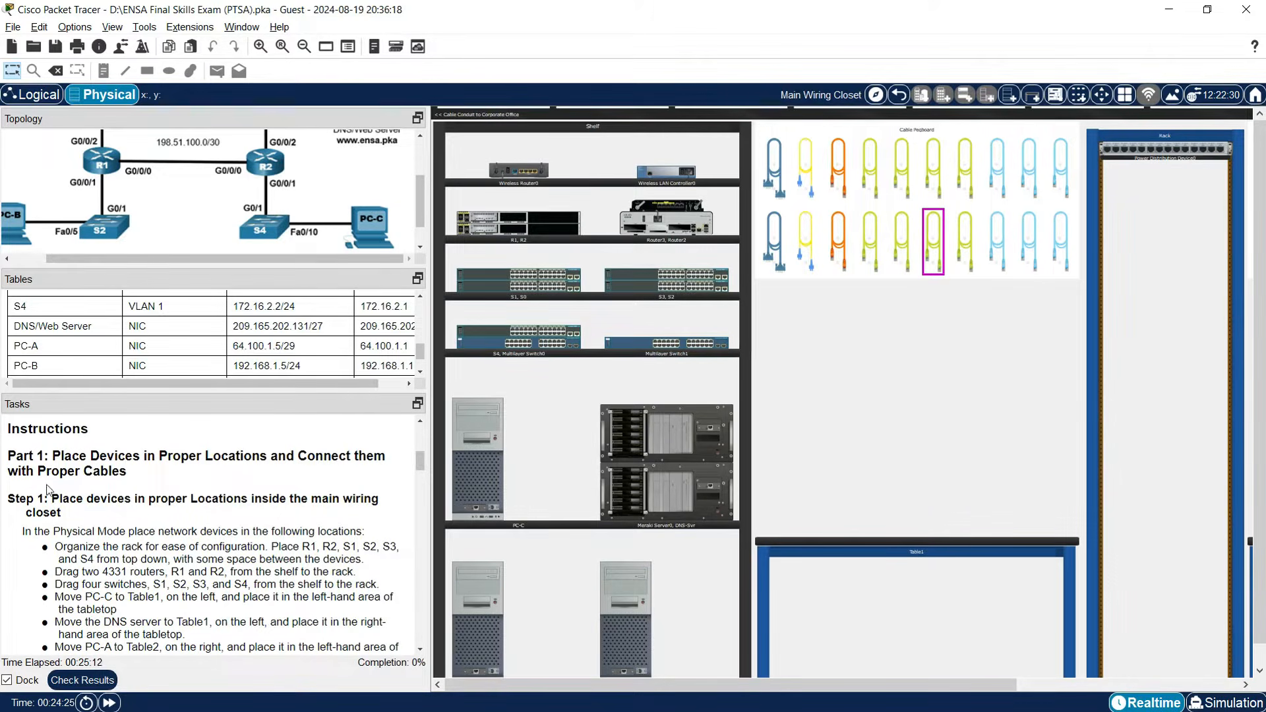
{"action": "scroll", "coordinate": [66, 513], "scroll_direction": "down", "scroll_amount": 1}
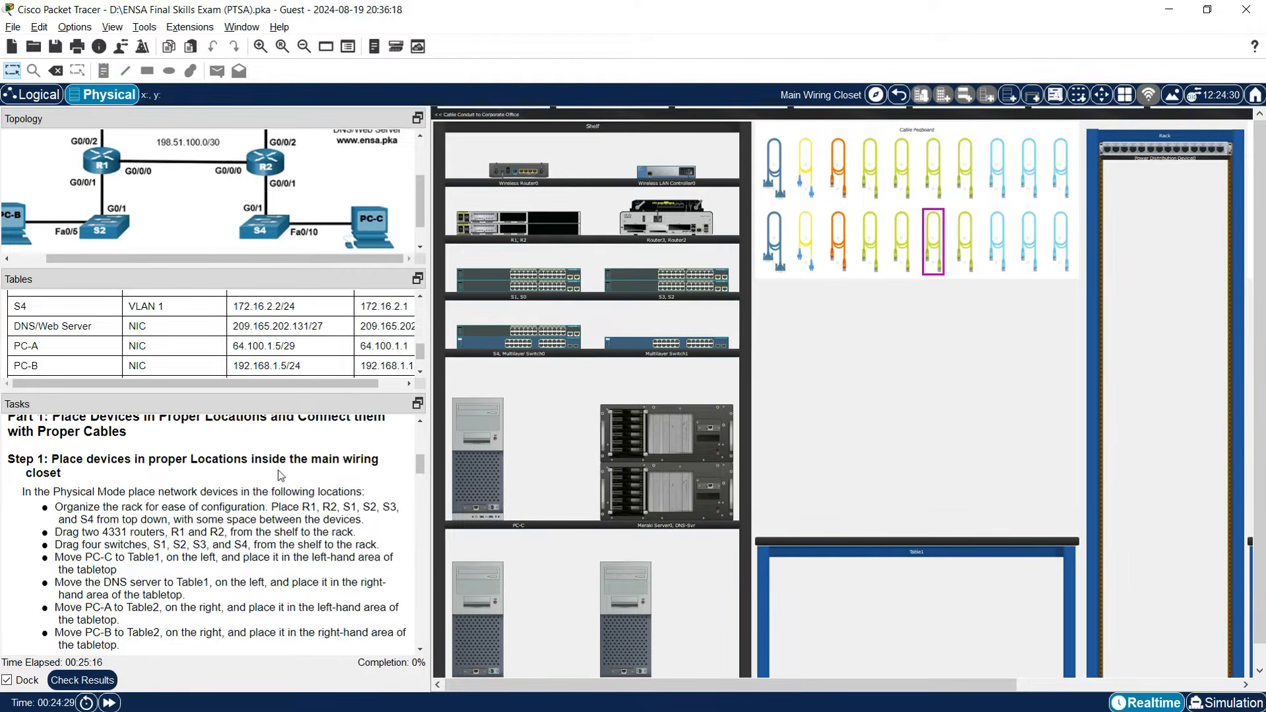
Drag router R1 from the shelf into the rack's top slot below the power distribution unit.
{"action": "left_click_drag", "start_coordinate": [896, 684], "coordinate": [985, 683]}
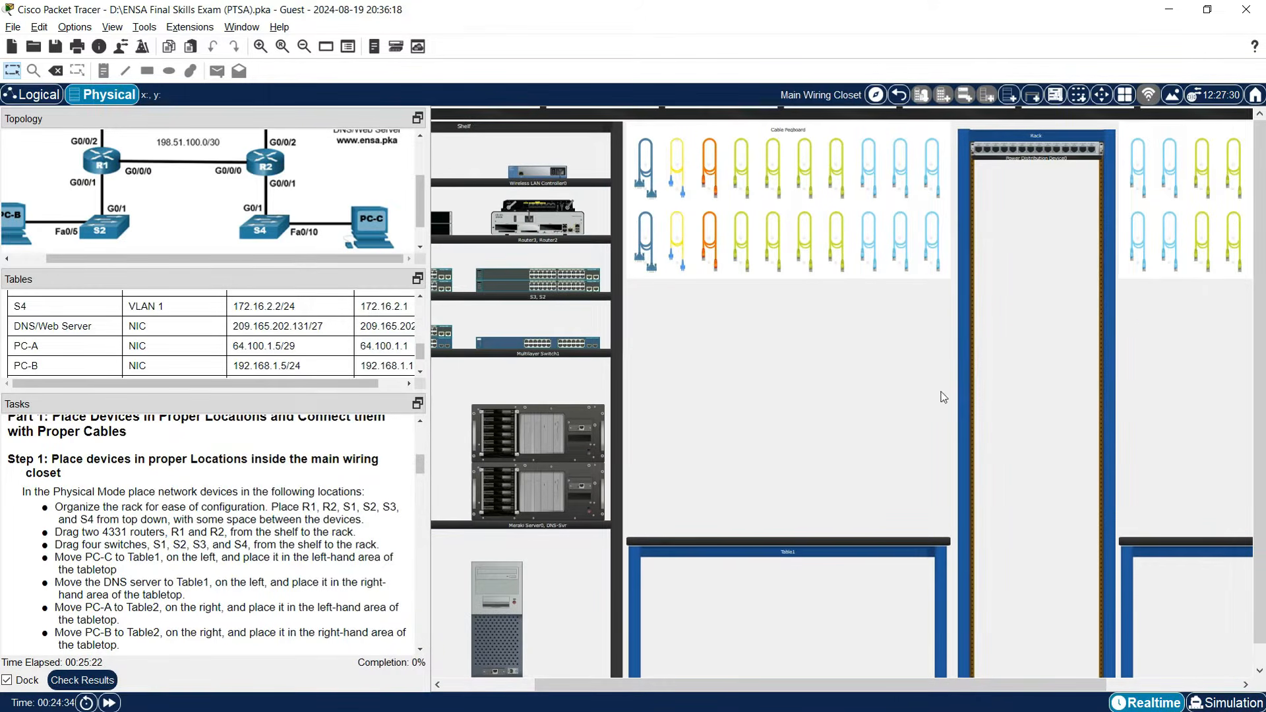
{"action": "scroll", "coordinate": [158, 506], "scroll_direction": "down", "scroll_amount": 1}
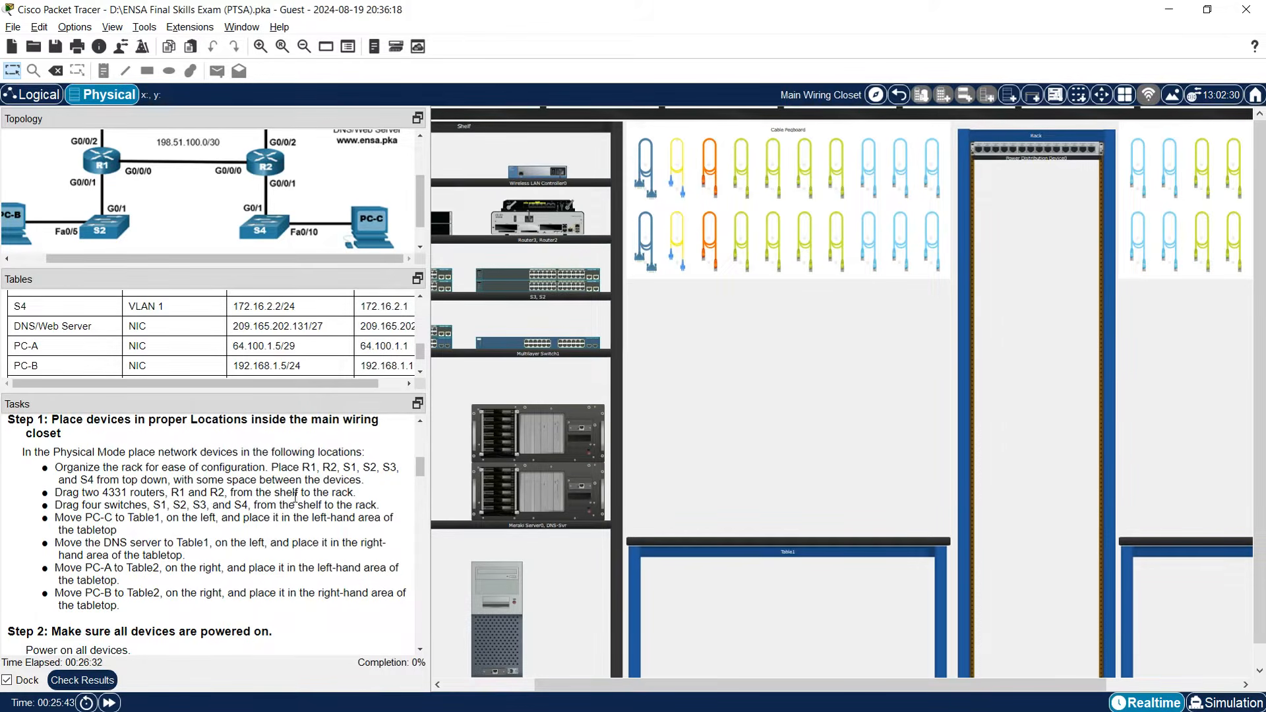
{"action": "left_click_drag", "start_coordinate": [576, 684], "coordinate": [493, 686]}
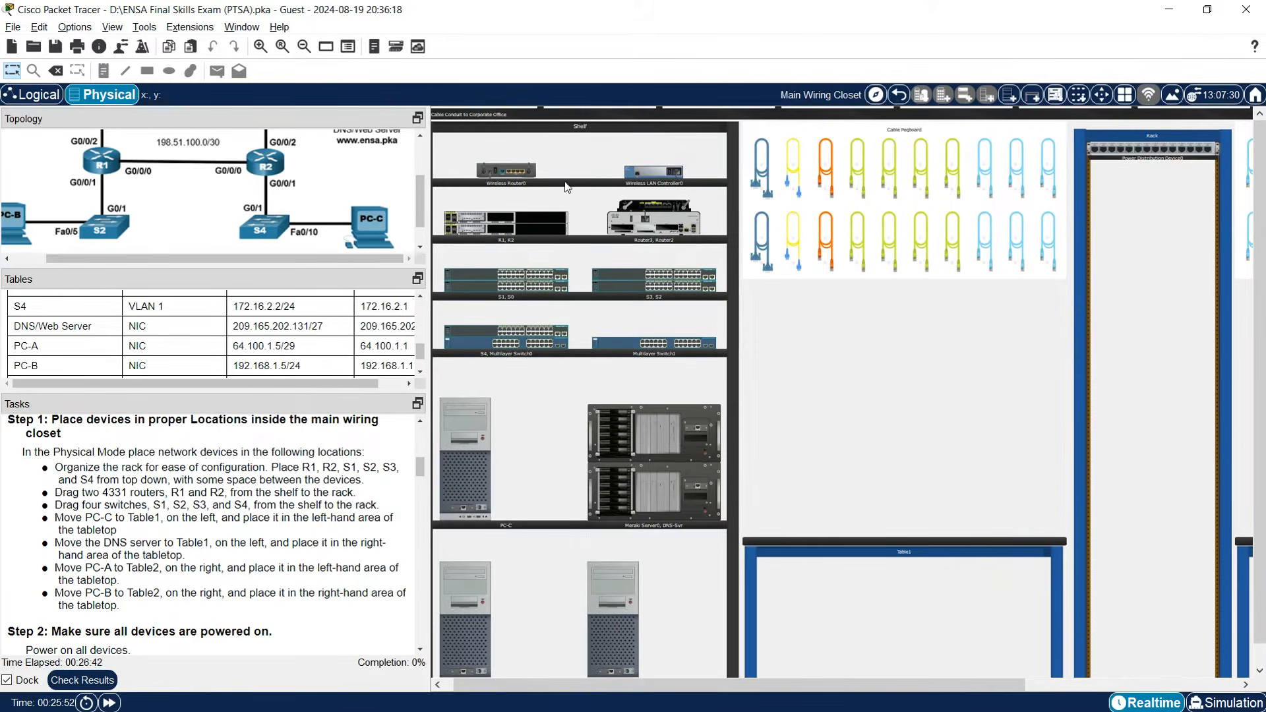
{"action": "left_click_drag", "start_coordinate": [457, 216], "coordinate": [1105, 211]}
Rack R2, then switches S1, S2, S3 and S4 in successive spaced slots below R1.
{"action": "left_click_drag", "start_coordinate": [462, 234], "coordinate": [1105, 277]}
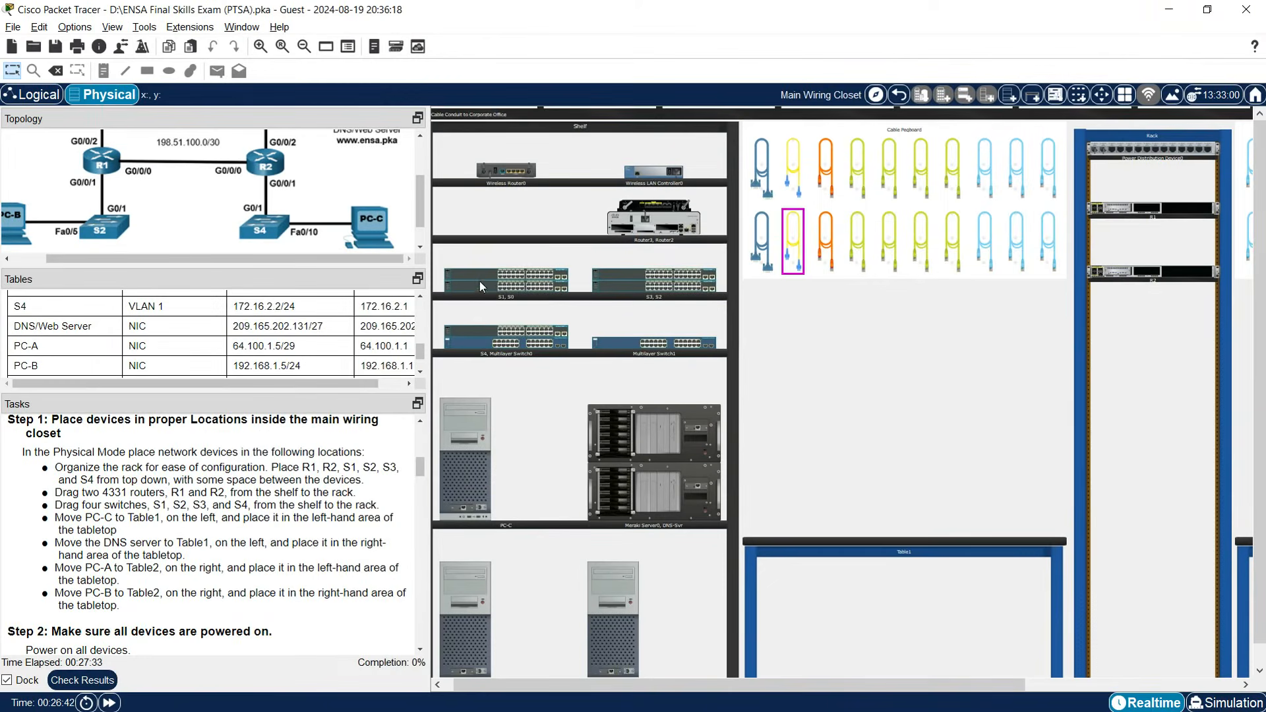
{"action": "left_click_drag", "start_coordinate": [476, 273], "coordinate": [1125, 351]}
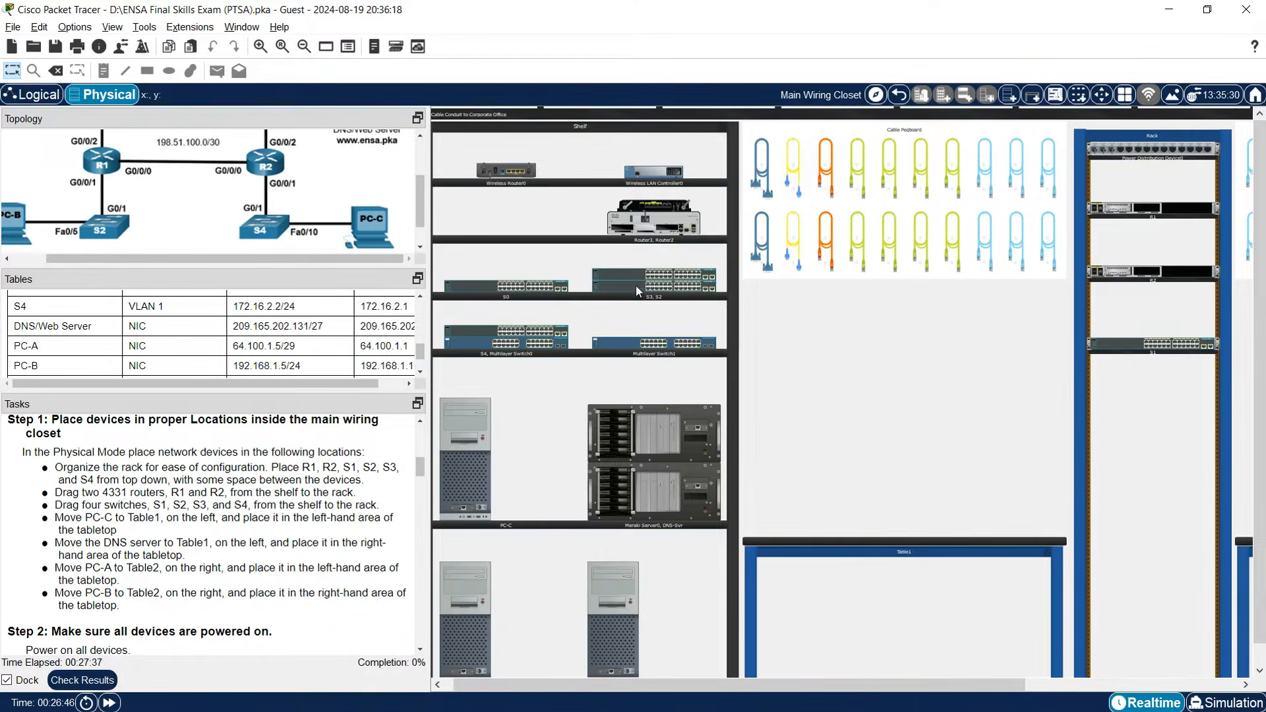
{"action": "left_click_drag", "start_coordinate": [628, 275], "coordinate": [1129, 467]}
{"action": "left_click_drag", "start_coordinate": [619, 283], "coordinate": [1125, 413]}
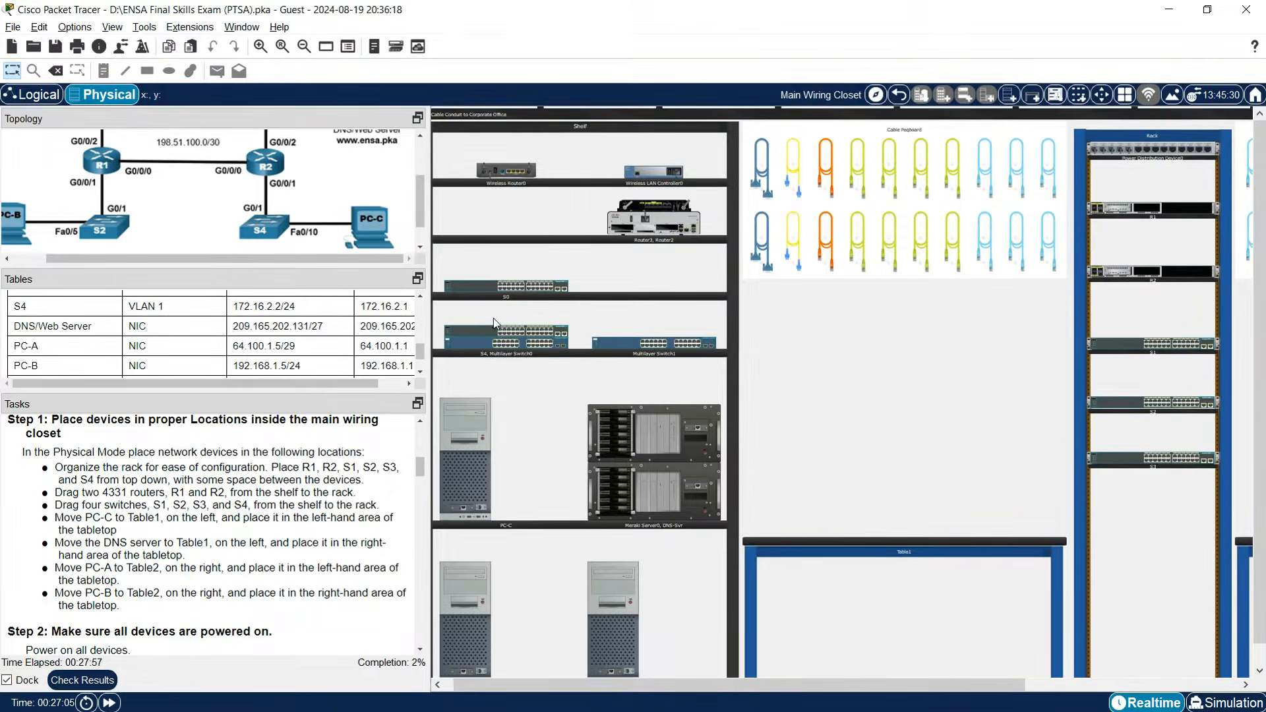
{"action": "left_click_drag", "start_coordinate": [485, 330], "coordinate": [1154, 548]}
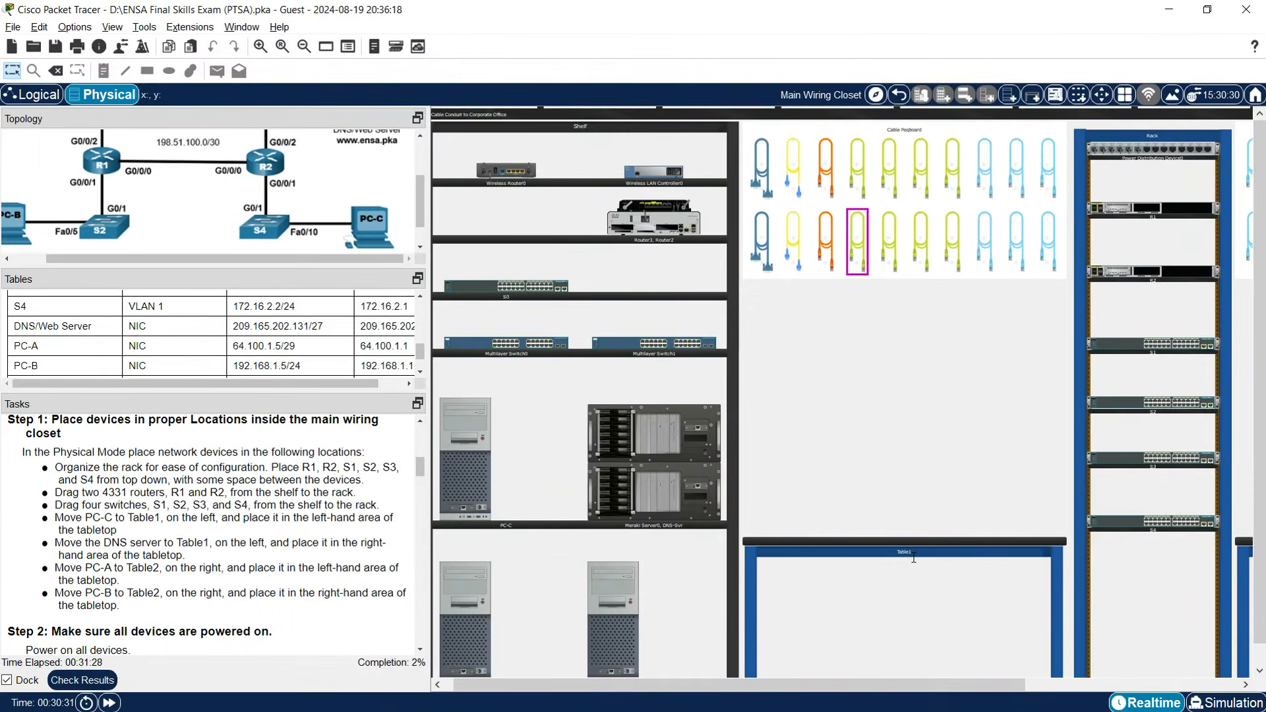
Move PC-C from the shelf onto the left side of Table1.
{"action": "left_click_drag", "start_coordinate": [907, 681], "coordinate": [849, 687]}
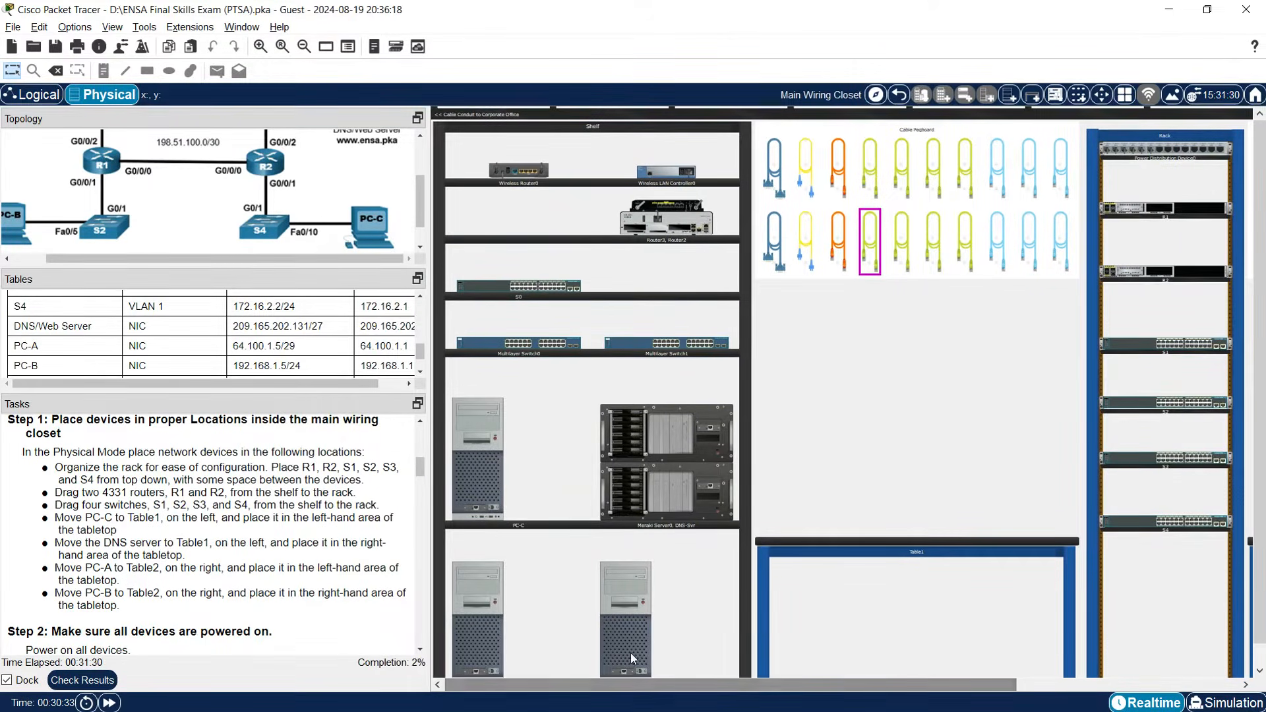
{"action": "scroll", "coordinate": [609, 628], "scroll_direction": "down", "scroll_amount": 2}
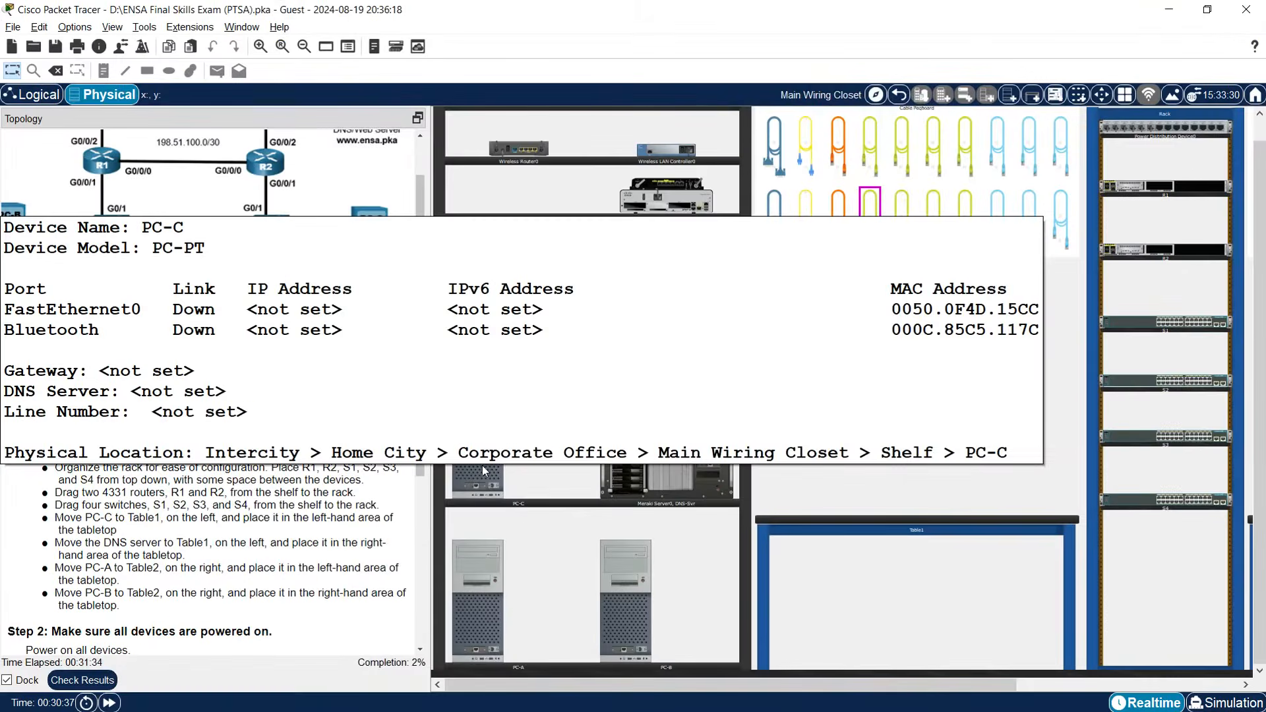
{"action": "left_click_drag", "start_coordinate": [473, 484], "coordinate": [887, 550]}
{"action": "left_click_drag", "start_coordinate": [688, 502], "coordinate": [824, 481]}
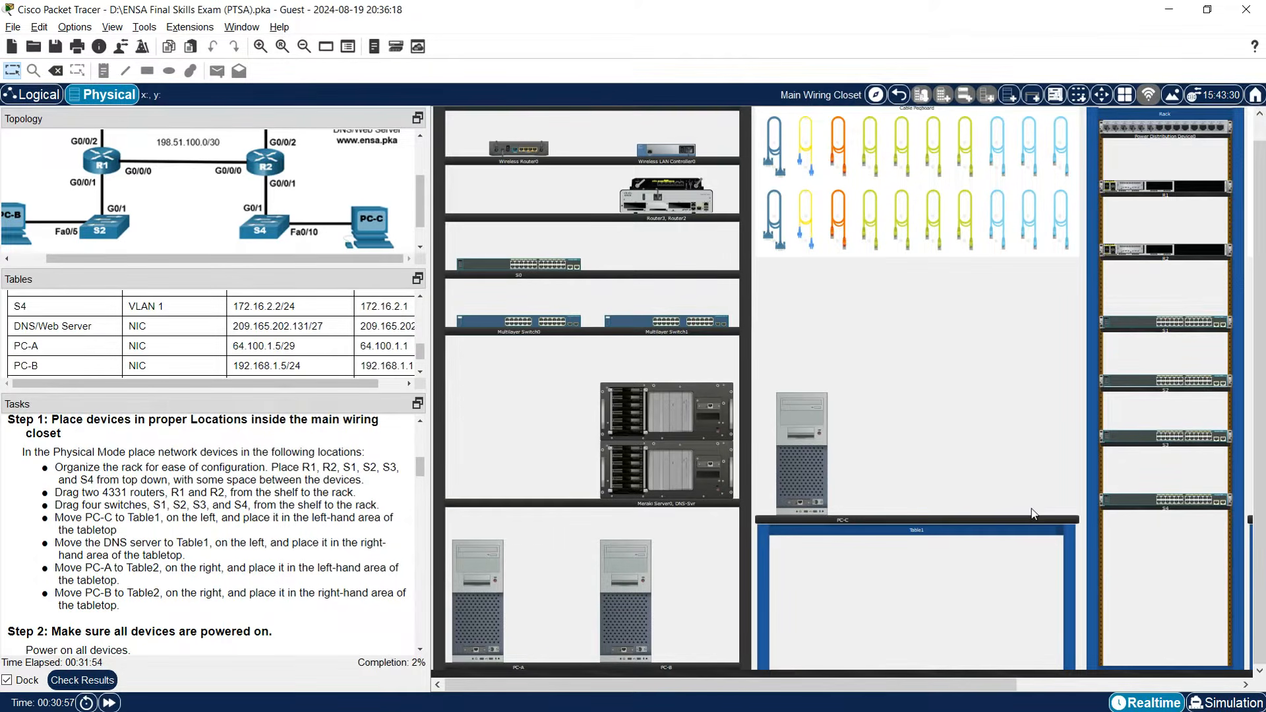
Shift Meraki Server0 aside and place the DNS server on Table1's right side.
{"action": "left_click_drag", "start_coordinate": [668, 418], "coordinate": [522, 455]}
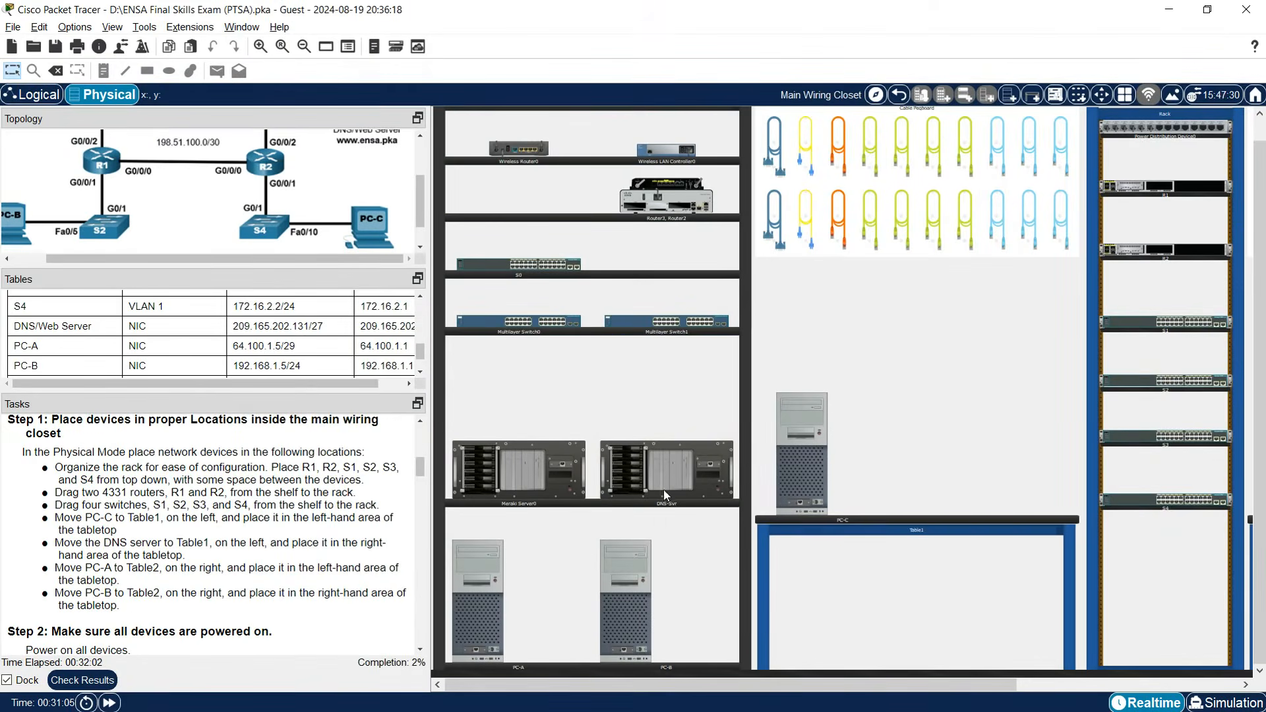
{"action": "left_click_drag", "start_coordinate": [664, 489], "coordinate": [1000, 493]}
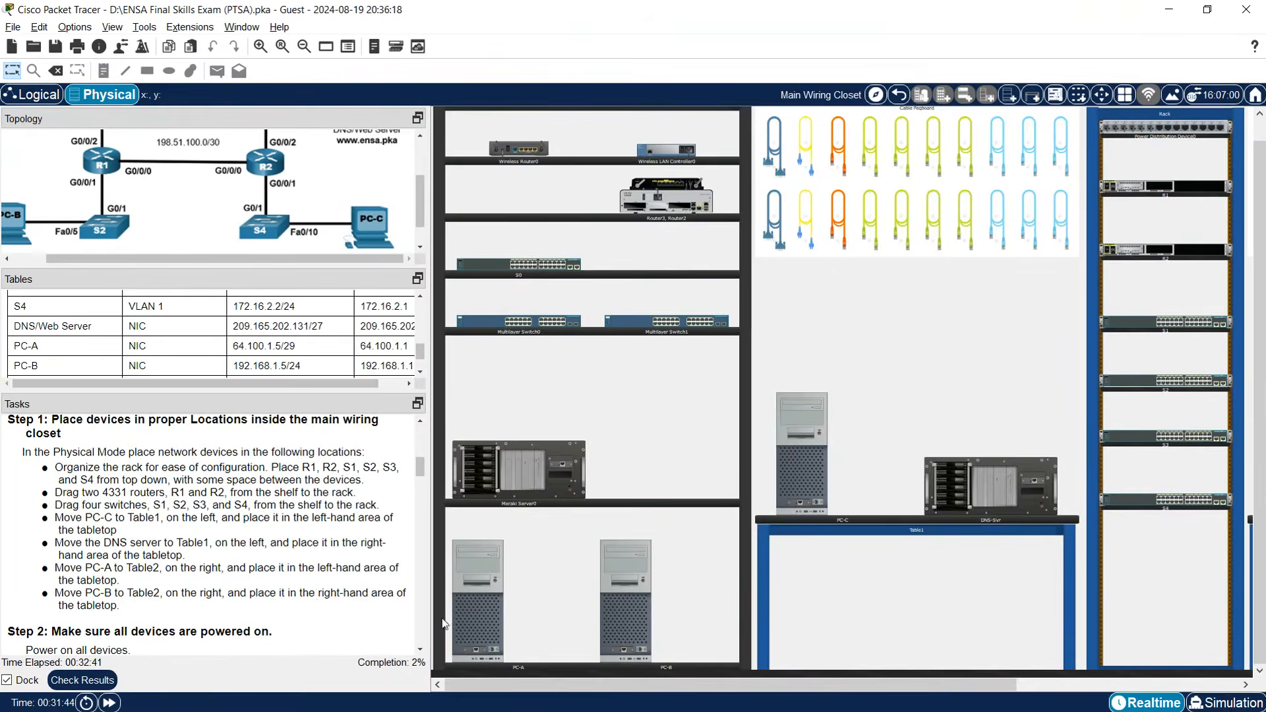
{"action": "mouse_move", "coordinate": [455, 622]}
Set PC-A and PC-B side by side on Table2 in the main wiring closet.
{"action": "left_click_drag", "start_coordinate": [990, 684], "coordinate": [1172, 668]}
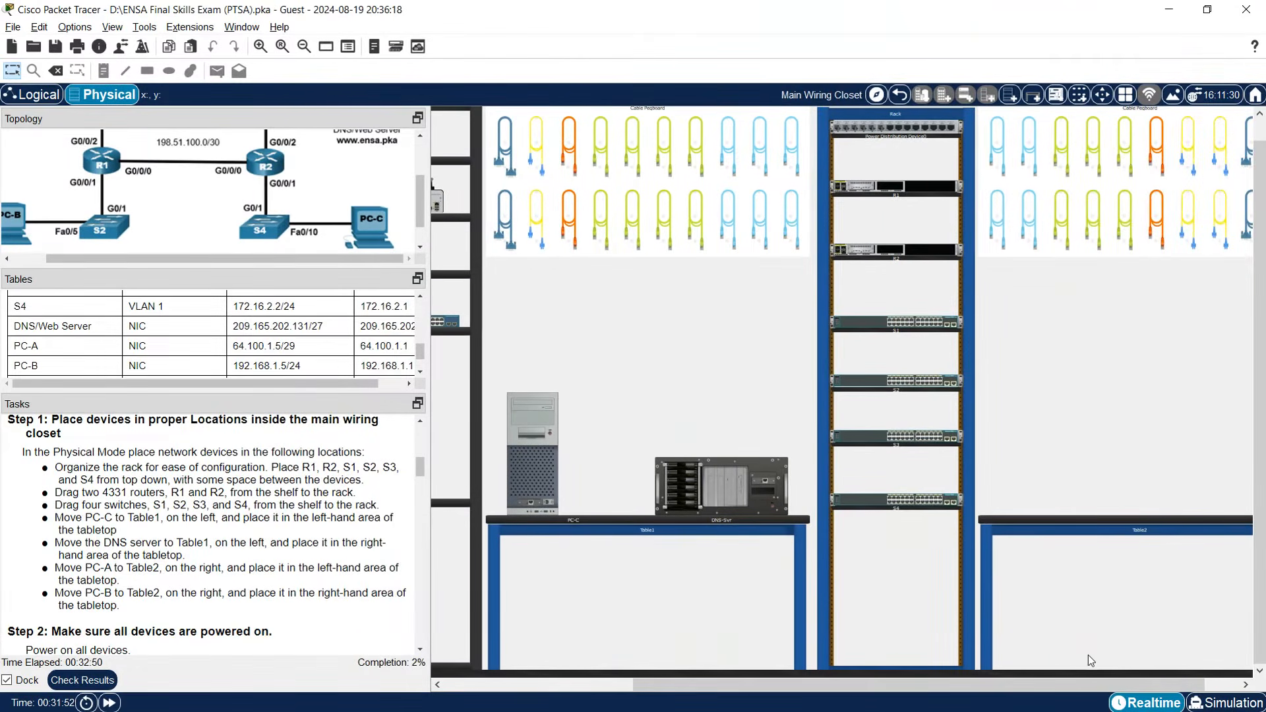
{"action": "left_click_drag", "start_coordinate": [1067, 683], "coordinate": [893, 686]}
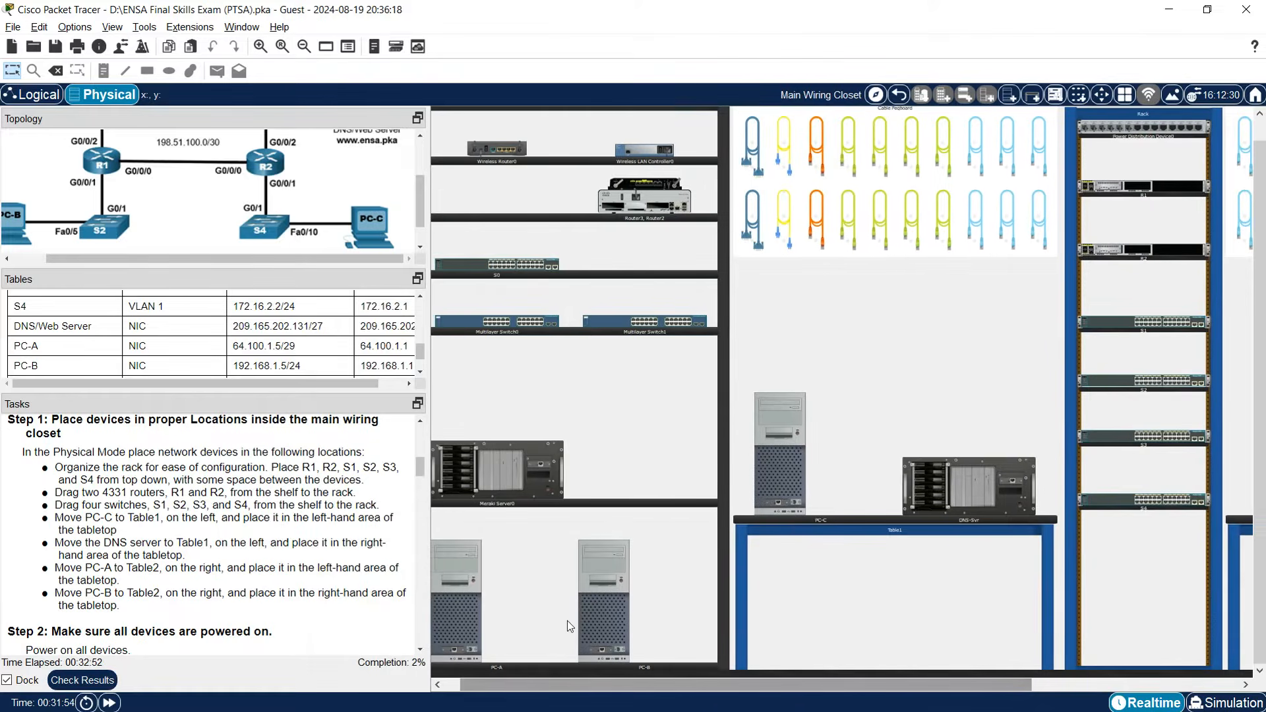
{"action": "left_click_drag", "start_coordinate": [461, 615], "coordinate": [980, 433]}
{"action": "left_click_drag", "start_coordinate": [587, 597], "coordinate": [781, 371]}
{"action": "left_click_drag", "start_coordinate": [809, 690], "coordinate": [998, 652]}
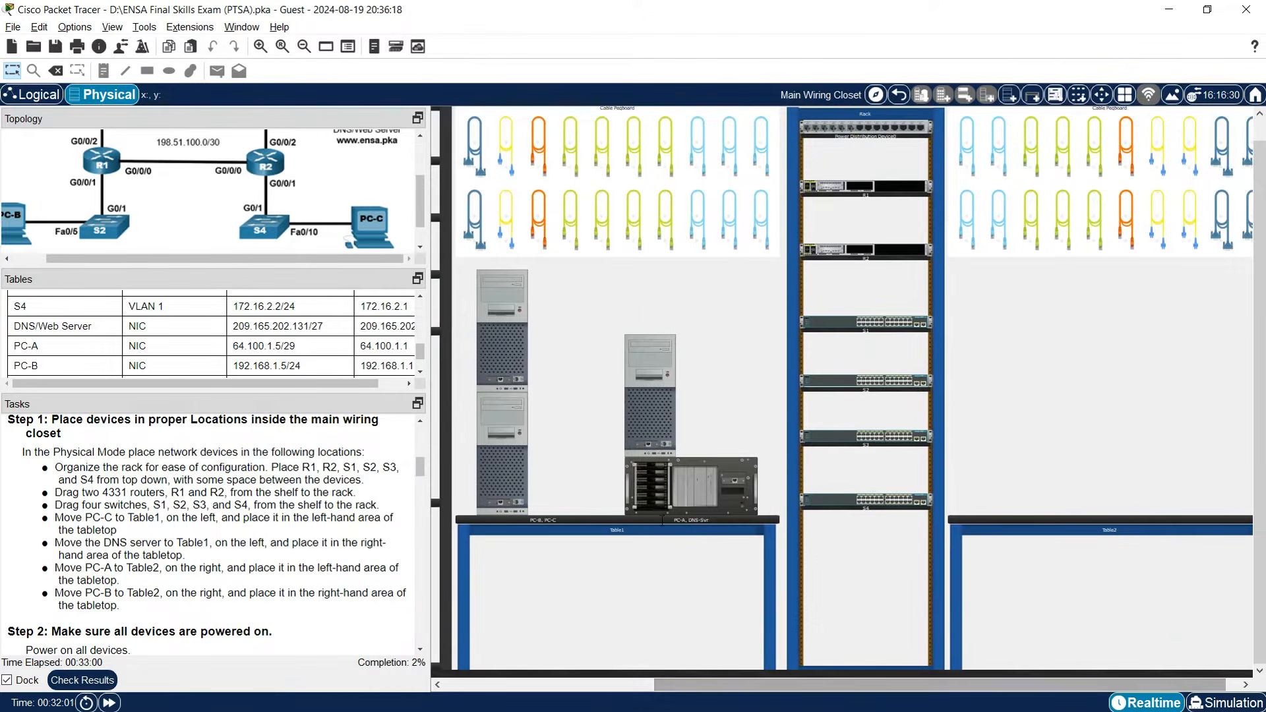
{"action": "left_click_drag", "start_coordinate": [502, 347], "coordinate": [995, 448]}
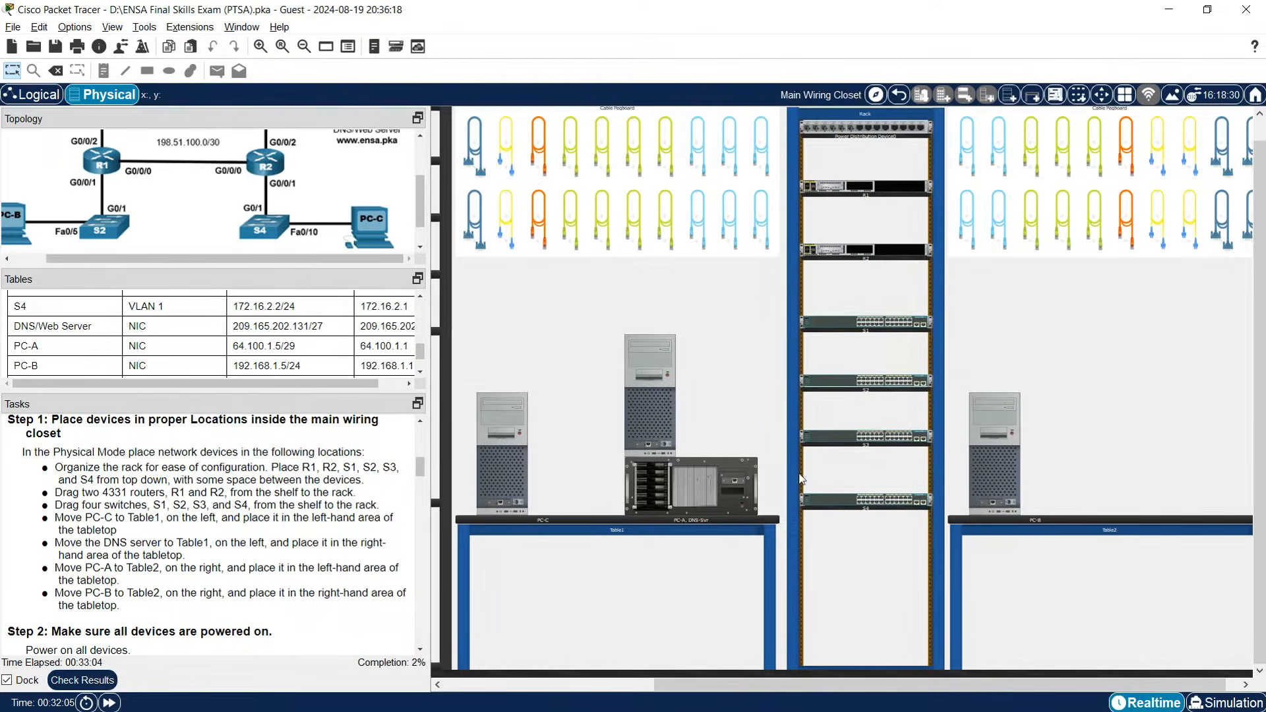
{"action": "left_click_drag", "start_coordinate": [651, 433], "coordinate": [1007, 471]}
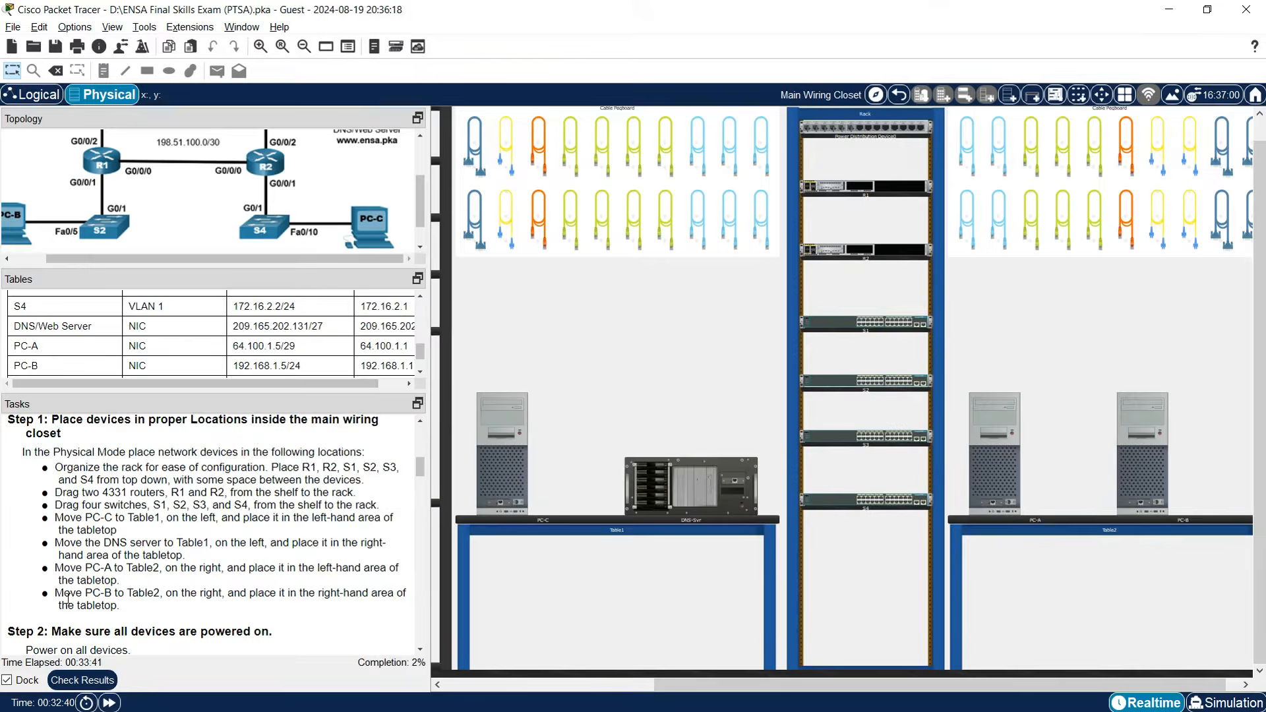
{"action": "scroll", "coordinate": [217, 534], "scroll_direction": "down", "scroll_amount": 3}
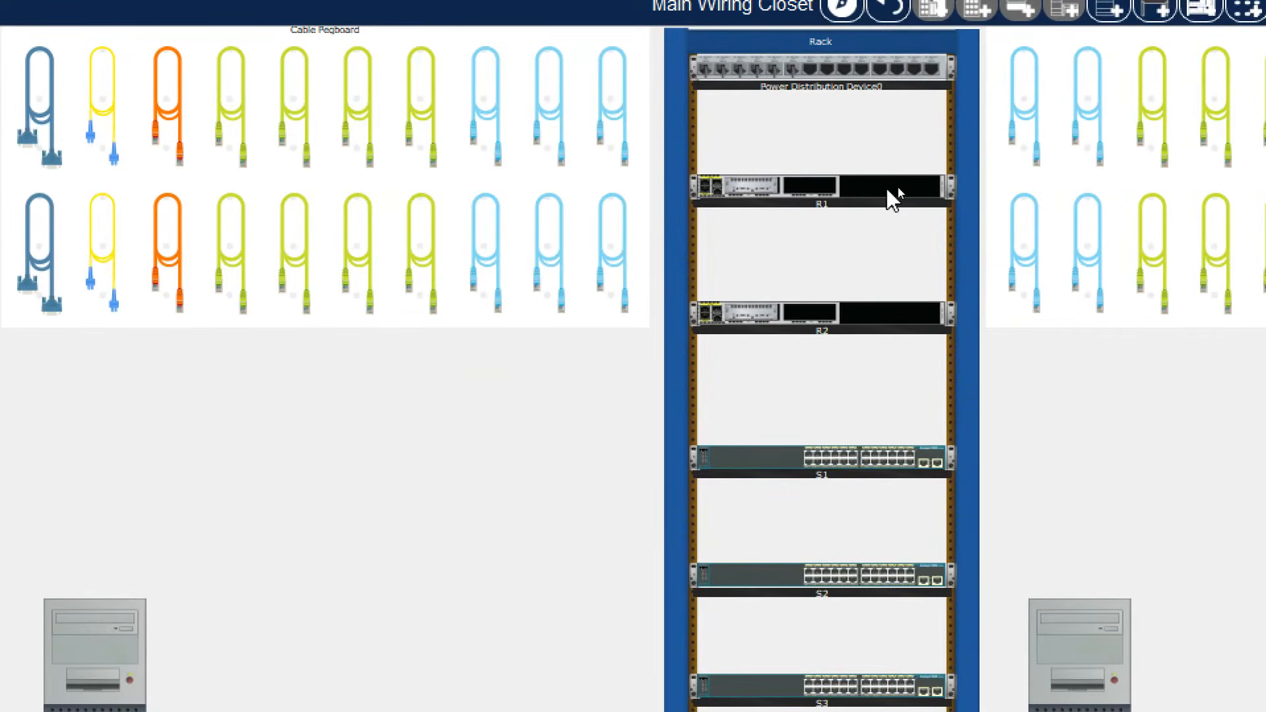
Turn on the power switches on the rear of routers R1 and R2.
{"action": "right_click", "coordinate": [888, 188]}
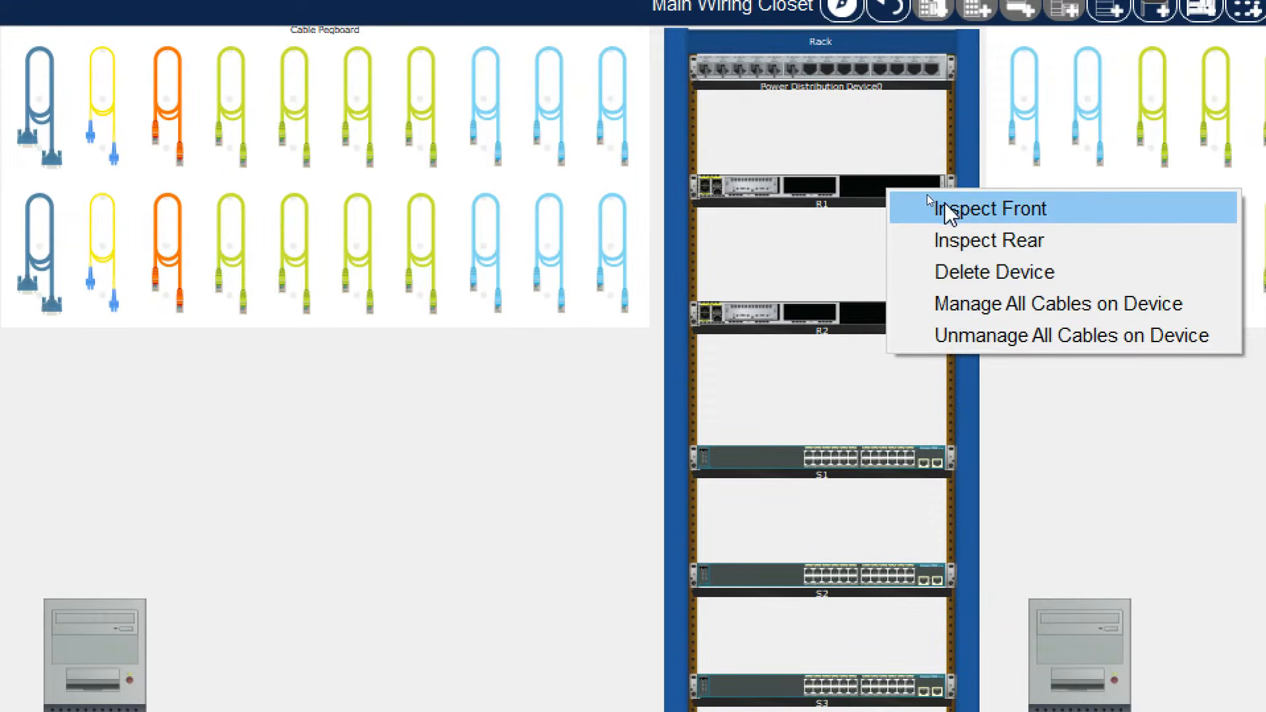
{"action": "left_click", "coordinate": [972, 240]}
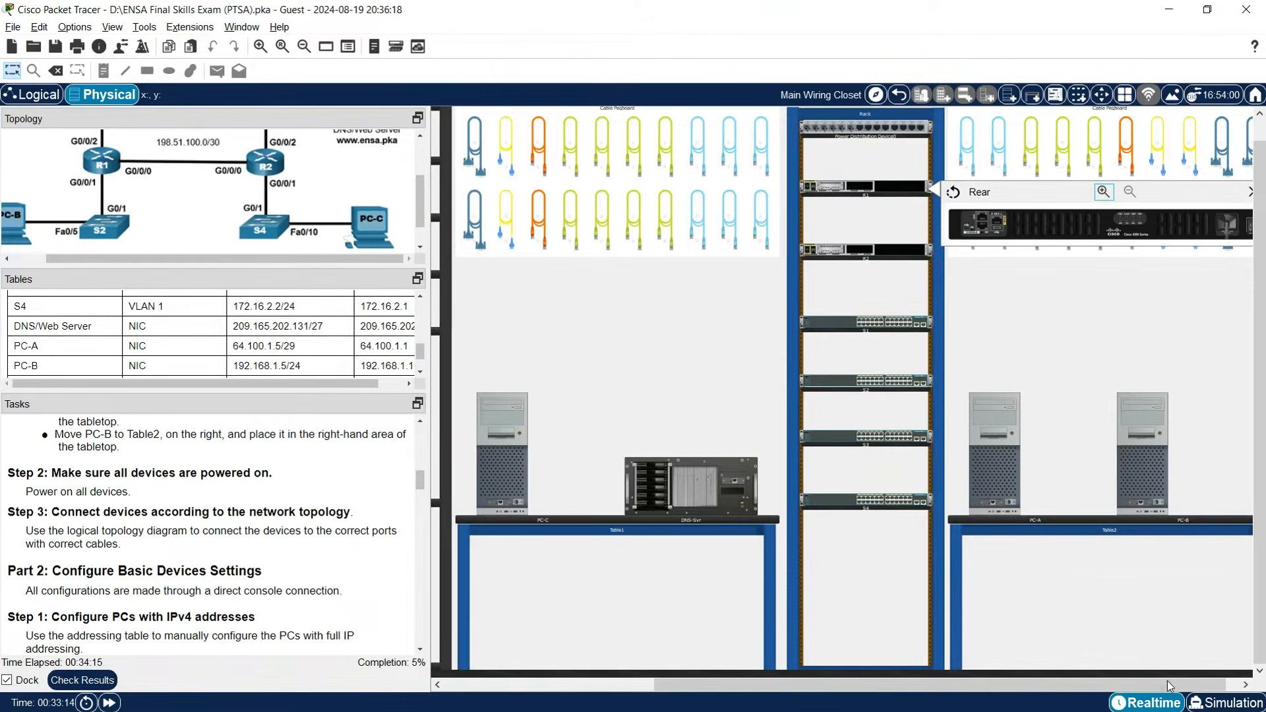
{"action": "left_click_drag", "start_coordinate": [1168, 681], "coordinate": [1206, 682]}
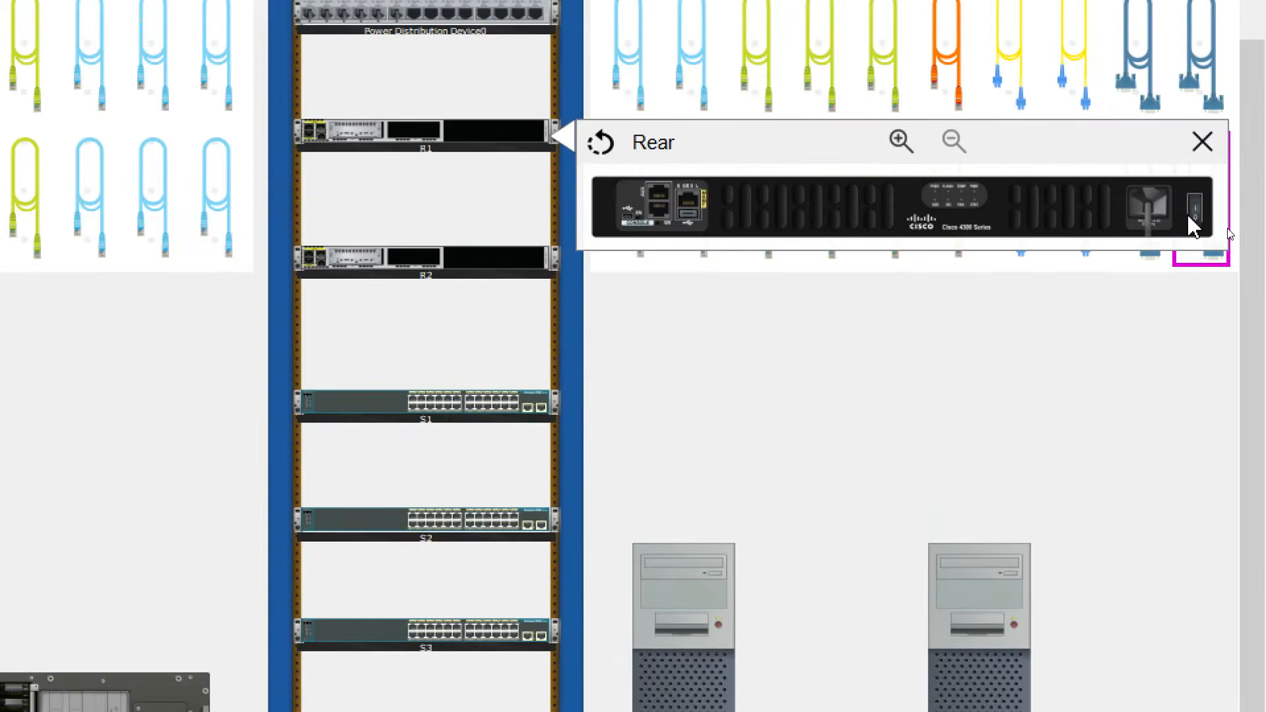
{"action": "left_click", "coordinate": [1195, 212]}
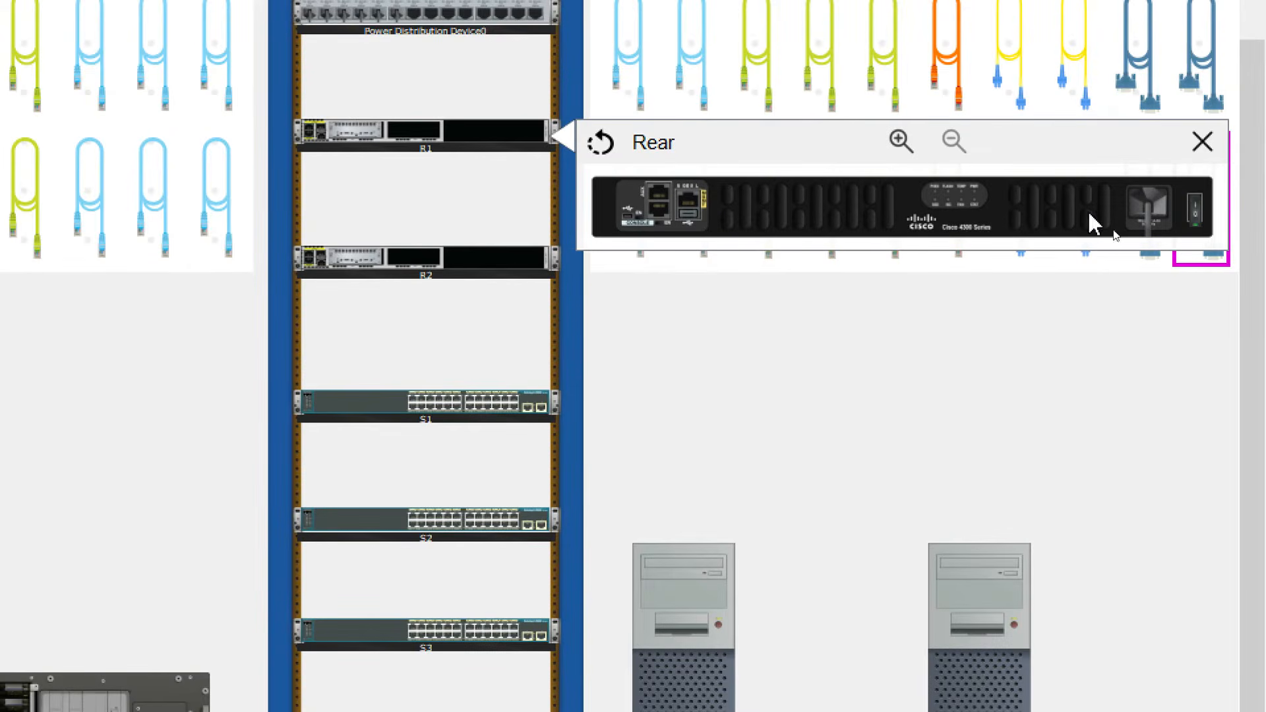
{"action": "right_click", "coordinate": [501, 258]}
{"action": "left_click", "coordinate": [562, 305]}
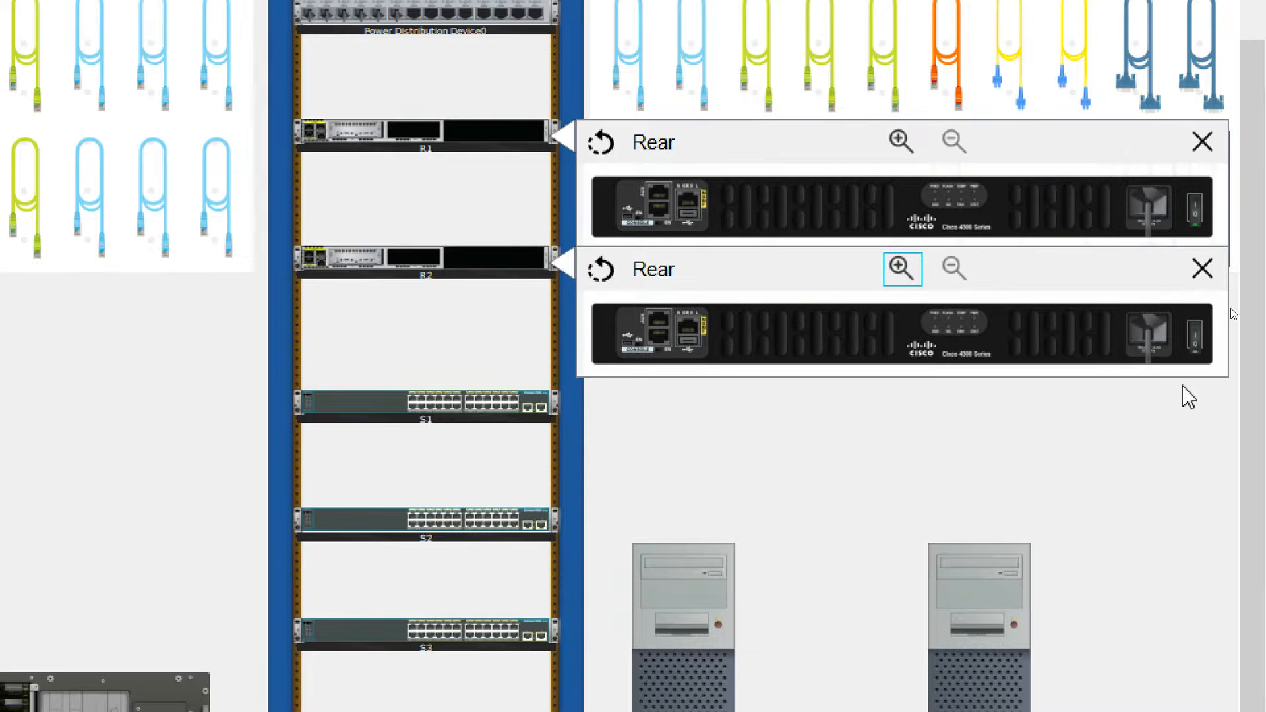
{"action": "left_click", "coordinate": [1195, 338]}
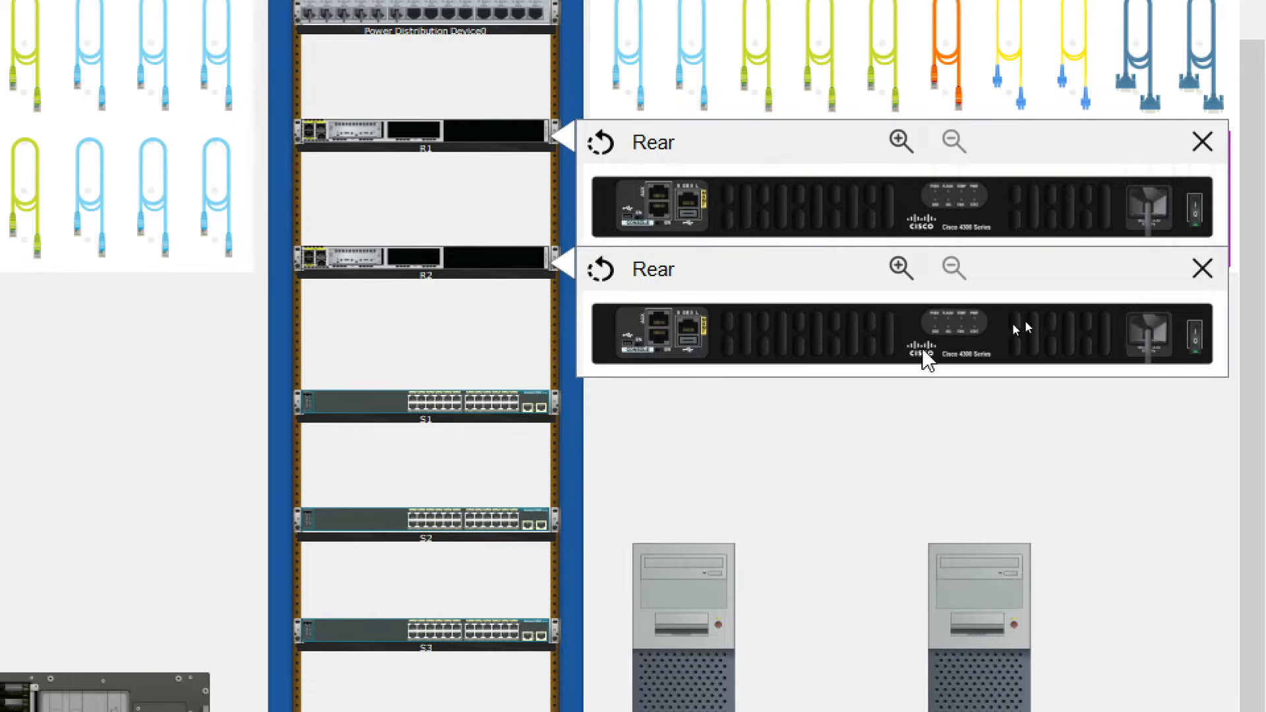
{"action": "left_click", "coordinate": [1202, 270]}
{"action": "left_click", "coordinate": [1202, 142]}
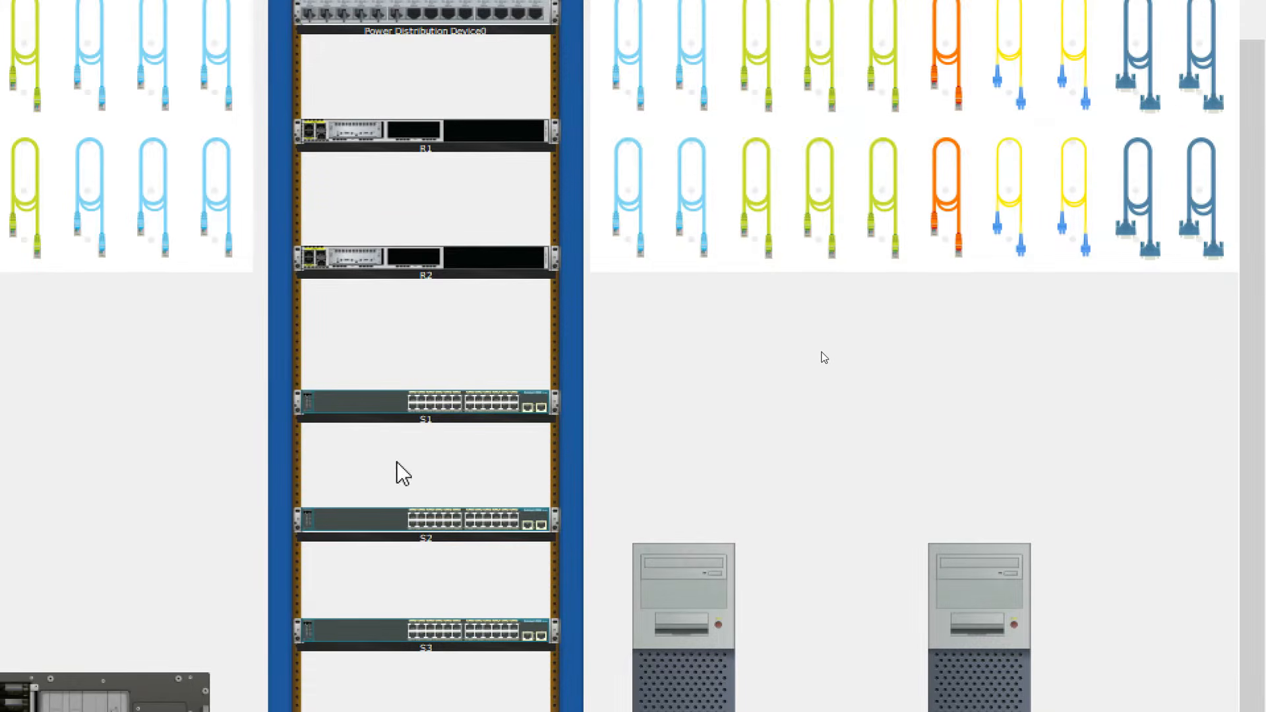
Check switch S1's front and rear views, then enlarge the topology diagram pane.
{"action": "right_click", "coordinate": [366, 405]}
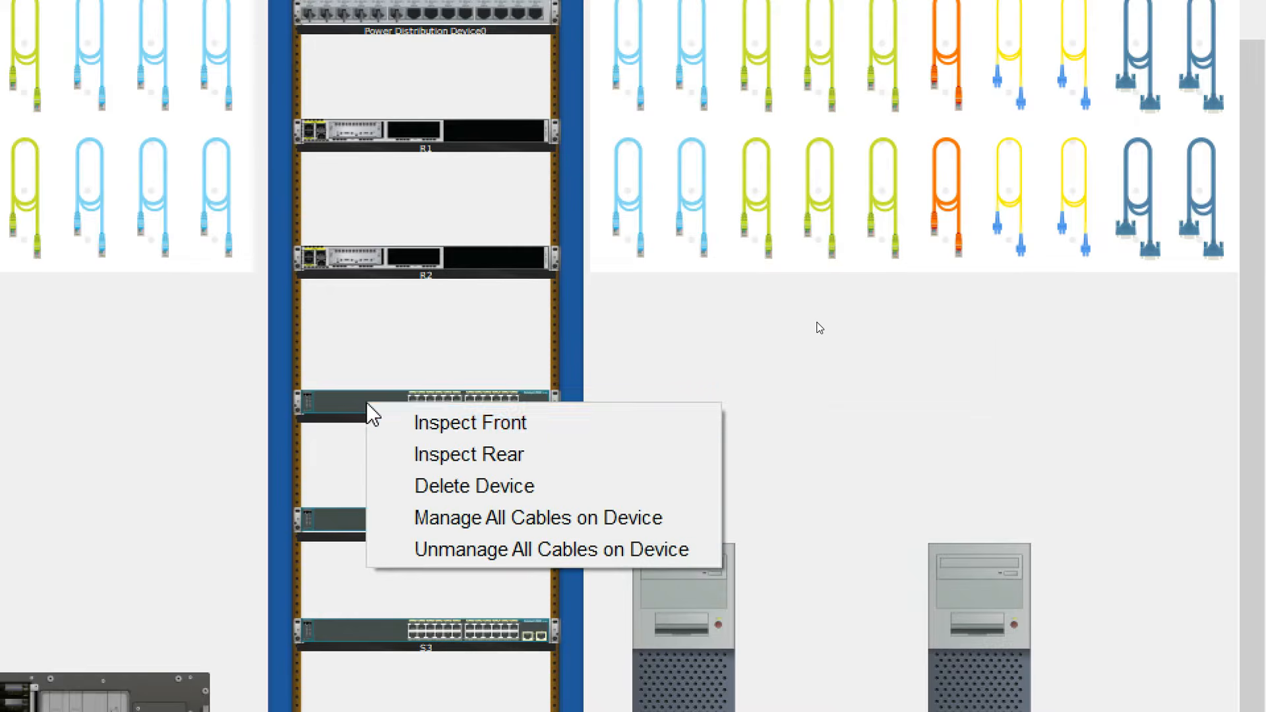
{"action": "left_click", "coordinate": [416, 436]}
{"action": "right_click", "coordinate": [387, 405]}
{"action": "left_click", "coordinate": [424, 450]}
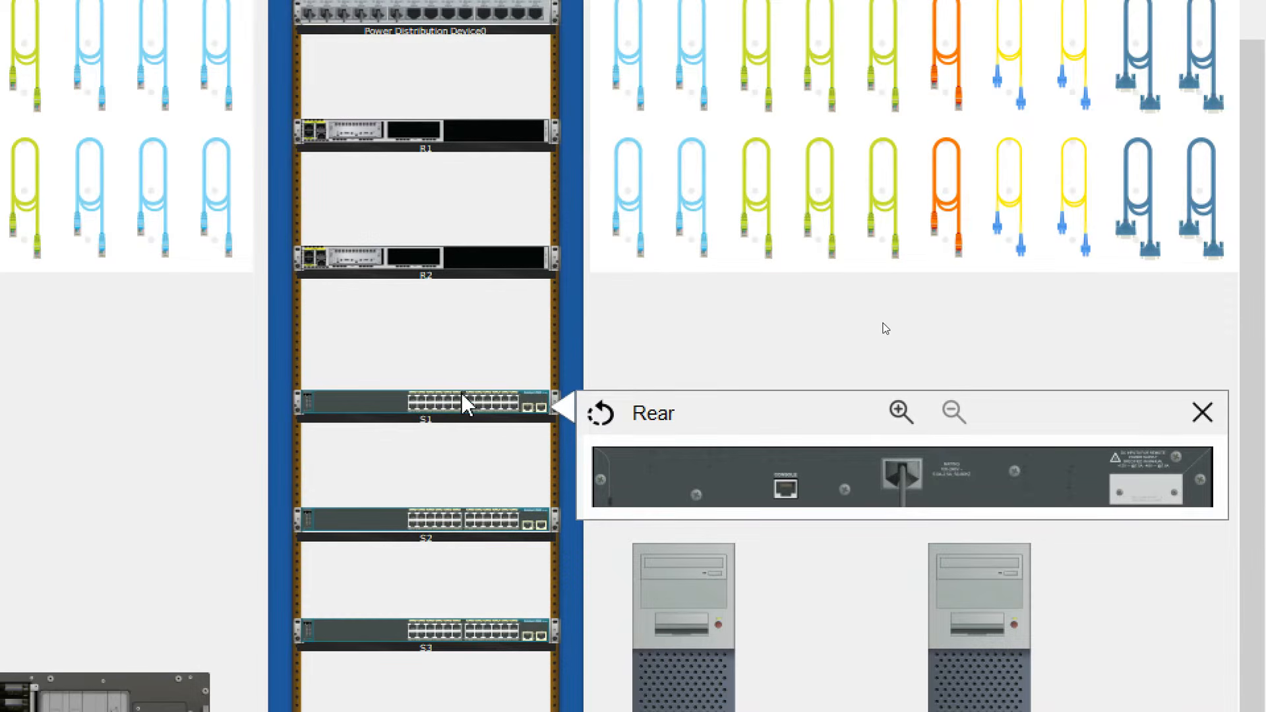
{"action": "left_click", "coordinate": [1202, 413]}
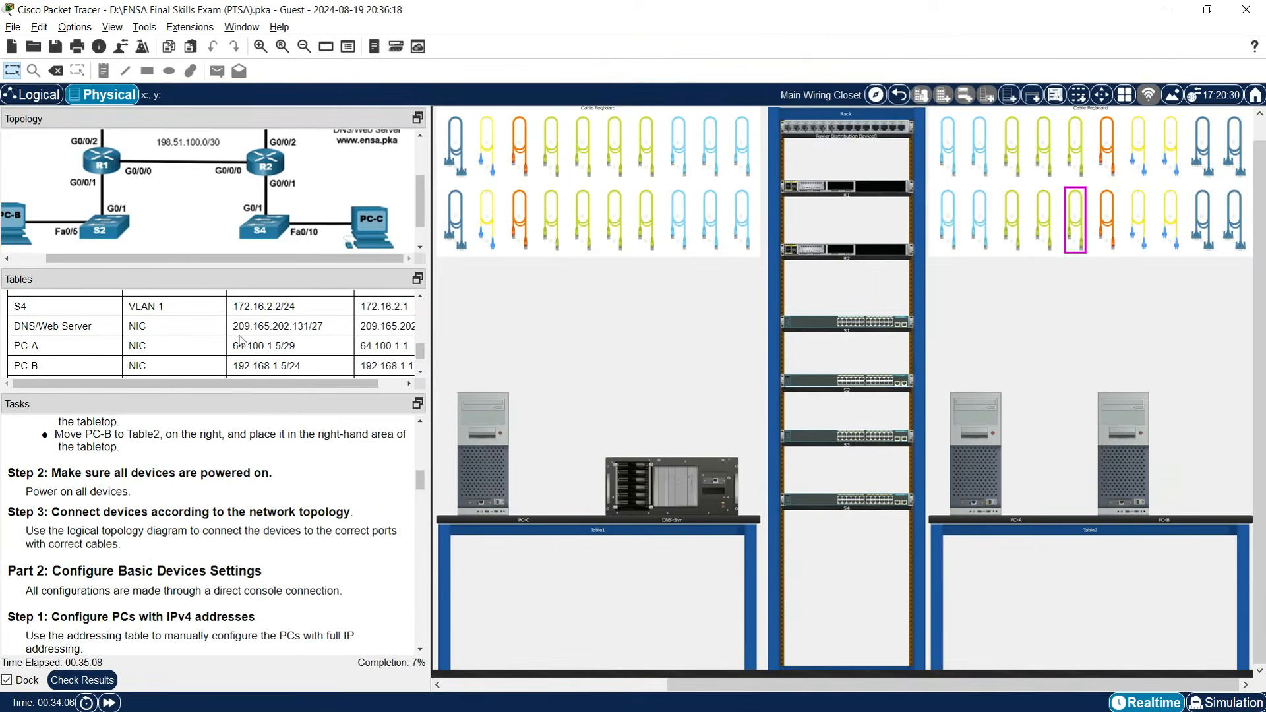
{"action": "left_click_drag", "start_coordinate": [248, 265], "coordinate": [241, 390]}
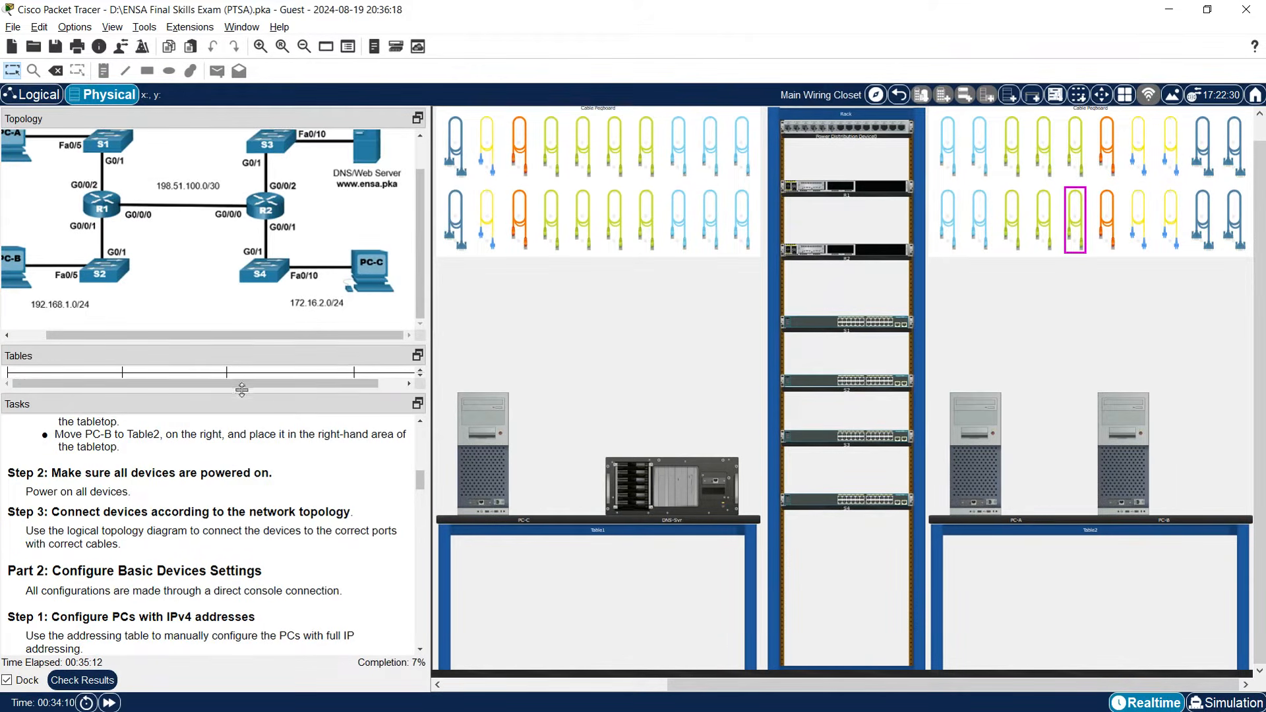
Take a copper straight-through cable and bring up the front panels of R1 and R2.
{"action": "scroll", "coordinate": [128, 261], "scroll_direction": "up", "scroll_amount": 1}
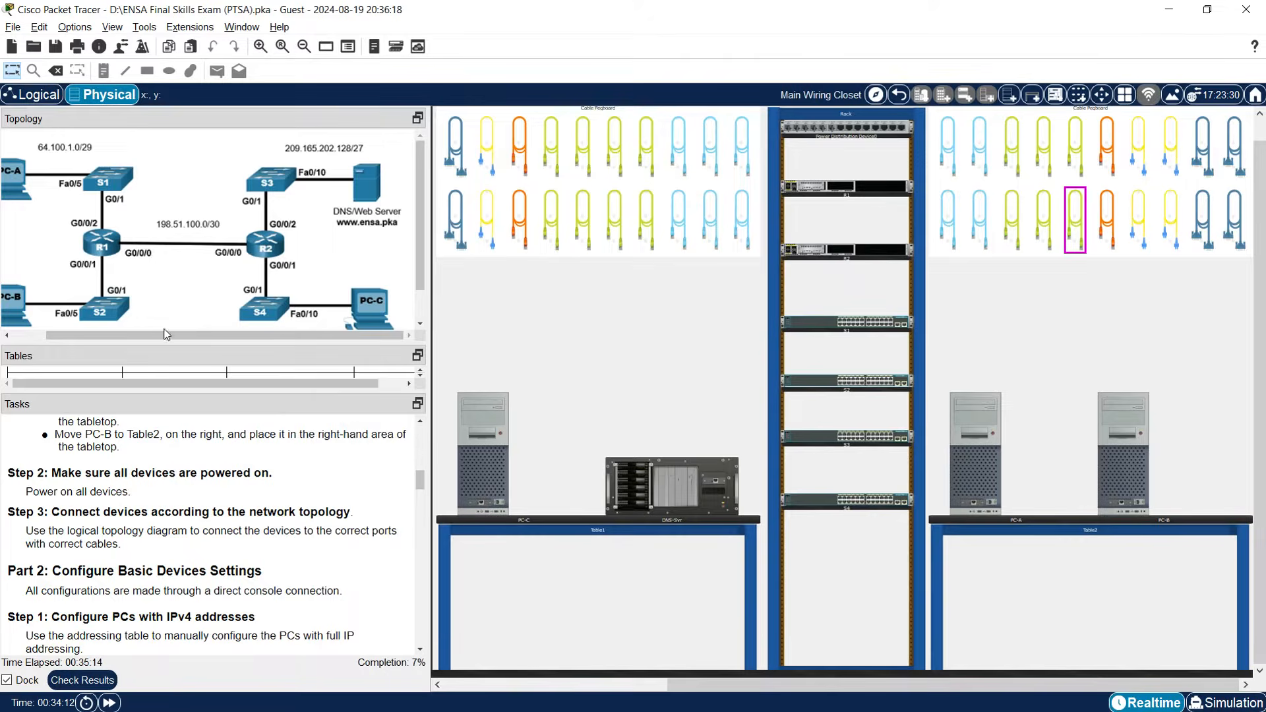
{"action": "scroll", "coordinate": [143, 308], "scroll_direction": "left", "scroll_amount": 1}
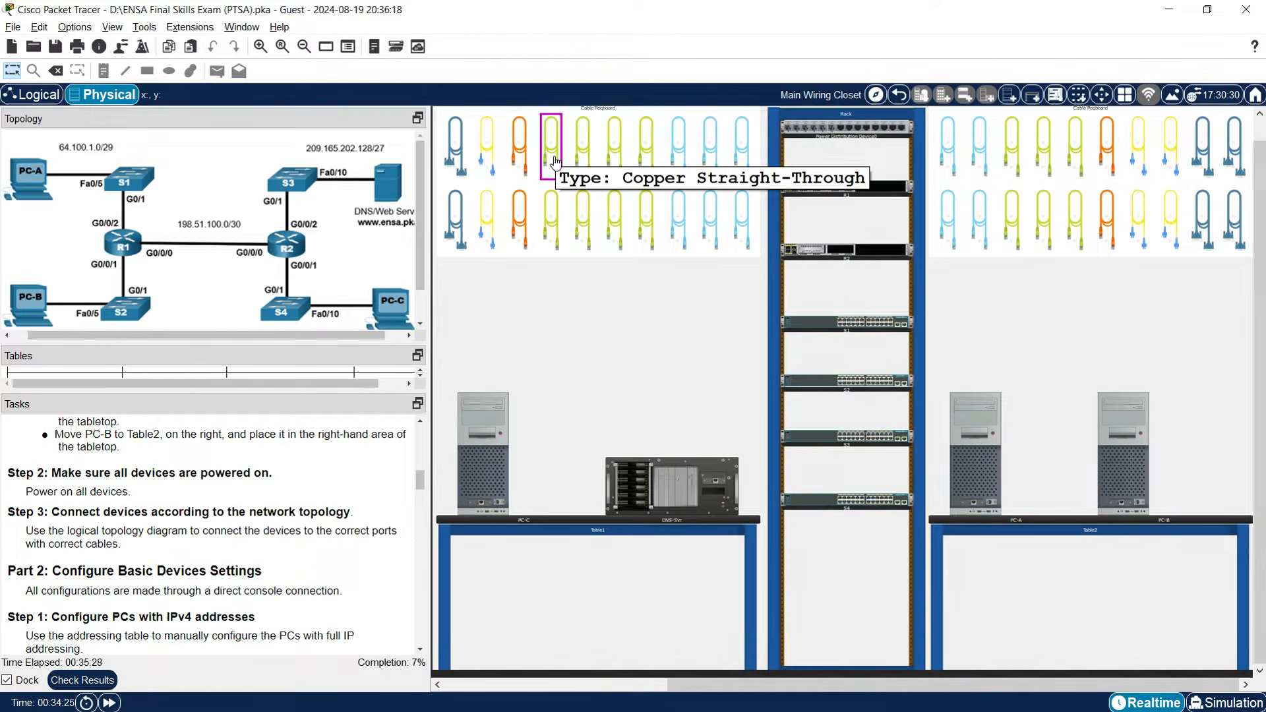
{"action": "left_click", "coordinate": [554, 160]}
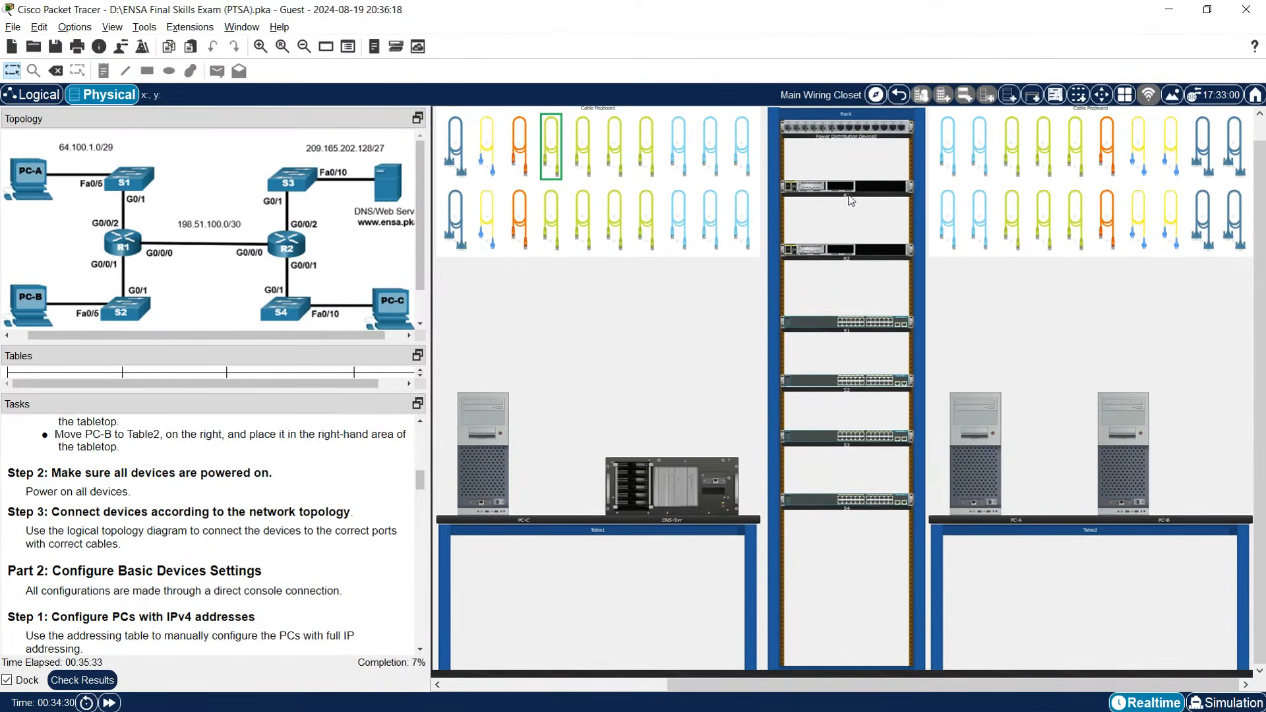
{"action": "right_click", "coordinate": [850, 200]}
{"action": "left_click", "coordinate": [867, 199]}
{"action": "right_click", "coordinate": [850, 251]}
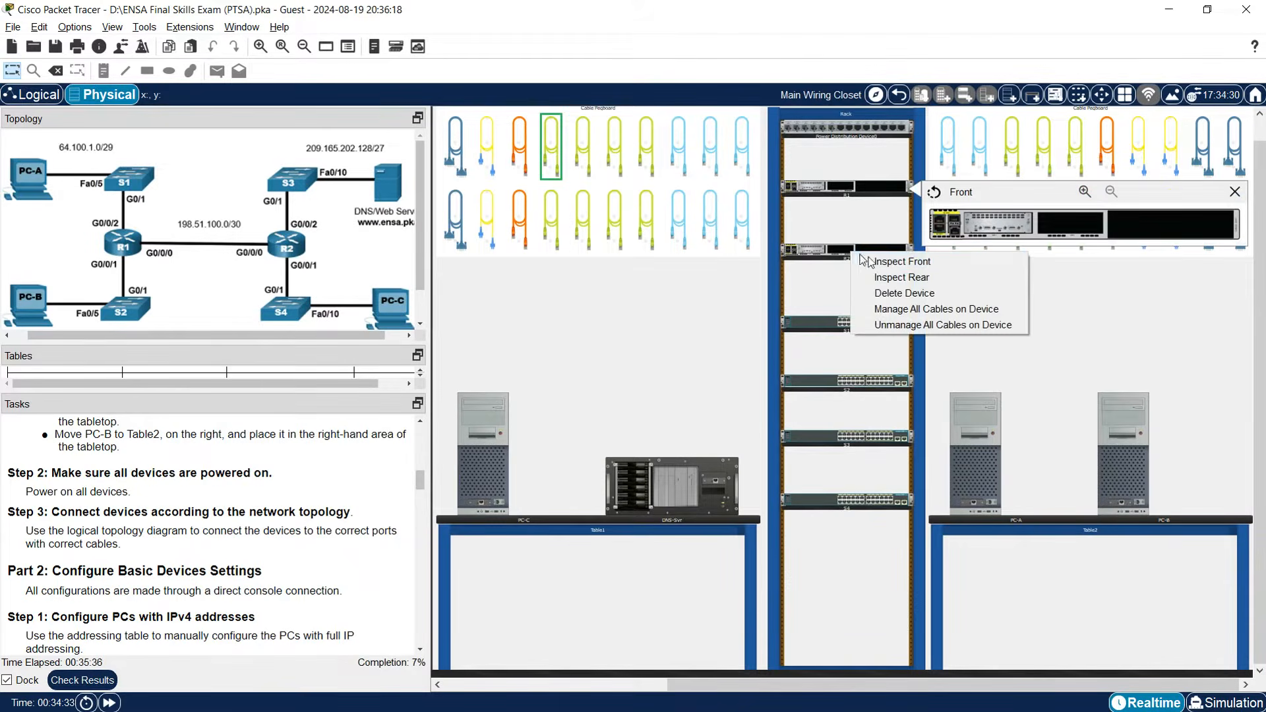
{"action": "left_click", "coordinate": [882, 261]}
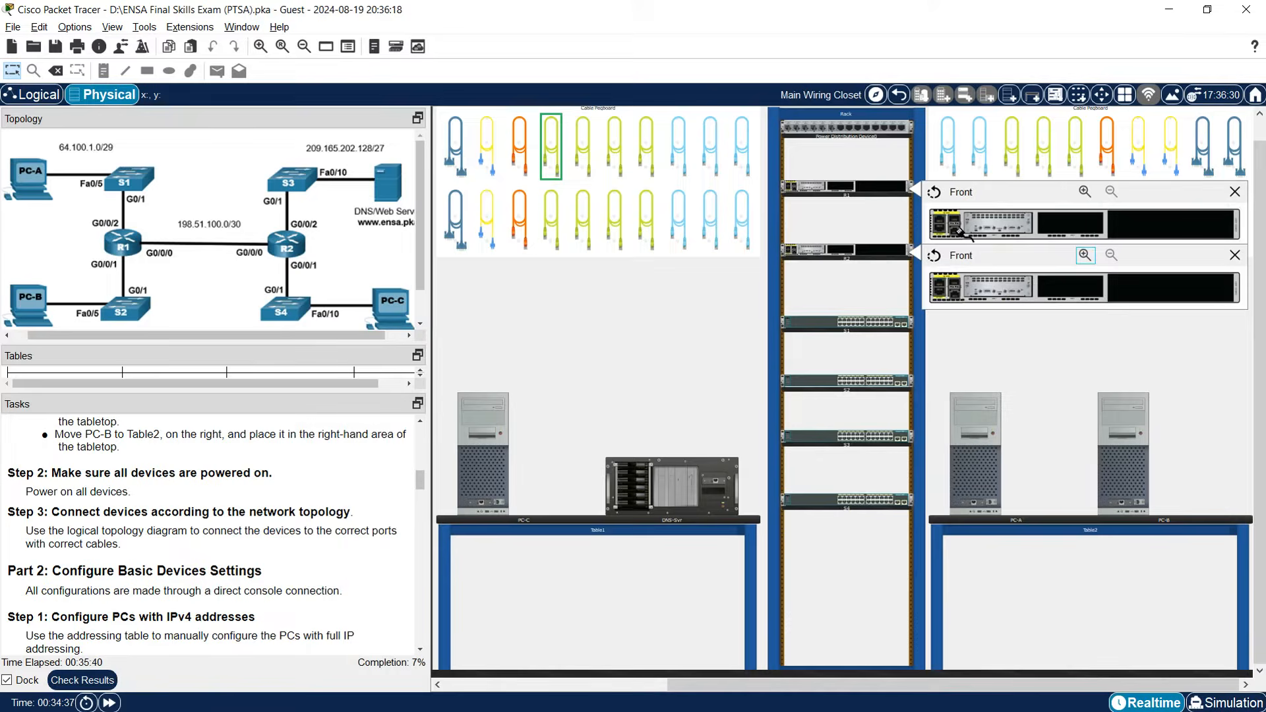
Connect R1's GigabitEthernet0/0/0 to R2's GigabitEthernet0/0/0 with the cable.
{"action": "left_click", "coordinate": [1086, 192]}
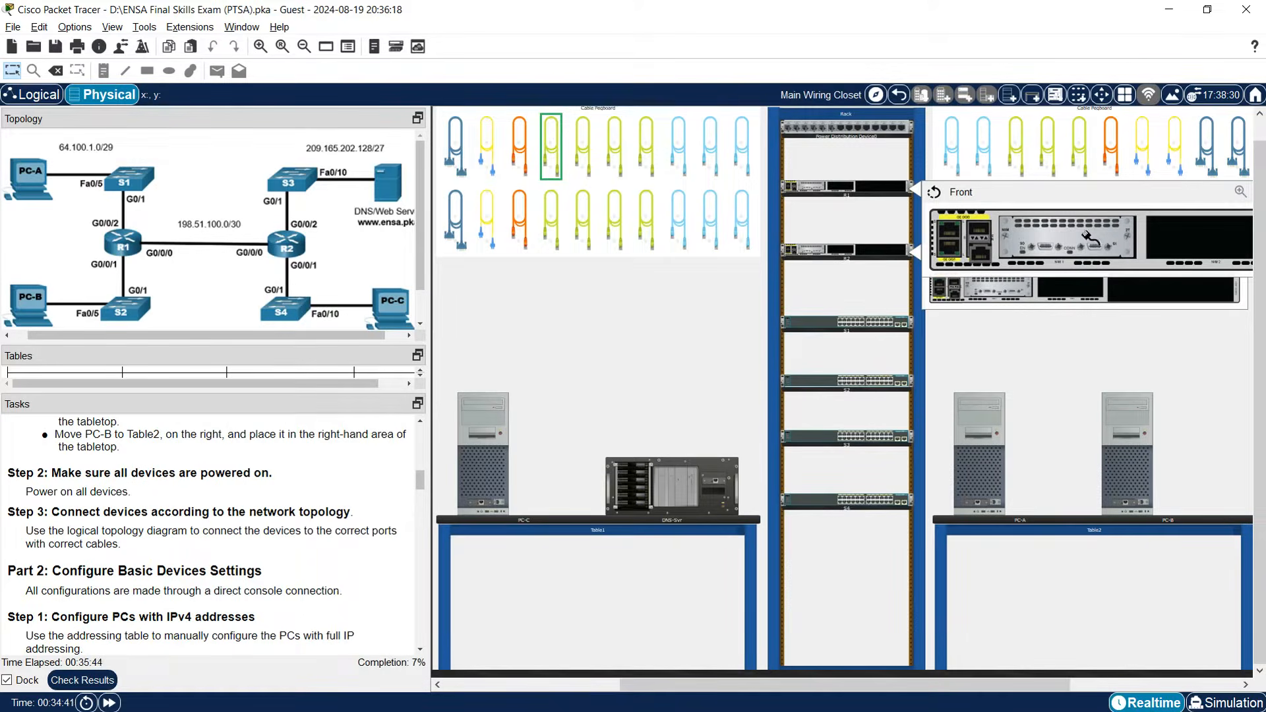
{"action": "left_click_drag", "start_coordinate": [1079, 685], "coordinate": [1173, 687]}
{"action": "left_click", "coordinate": [1103, 192]}
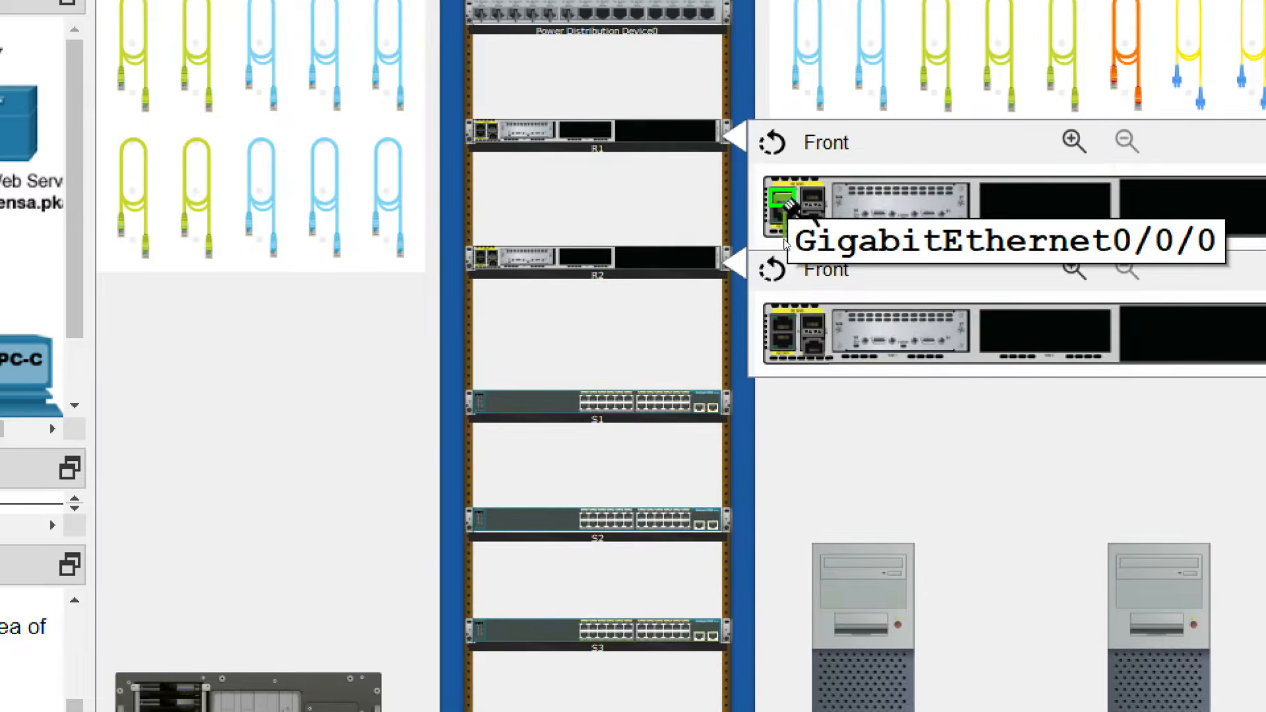
{"action": "left_click", "coordinate": [782, 197]}
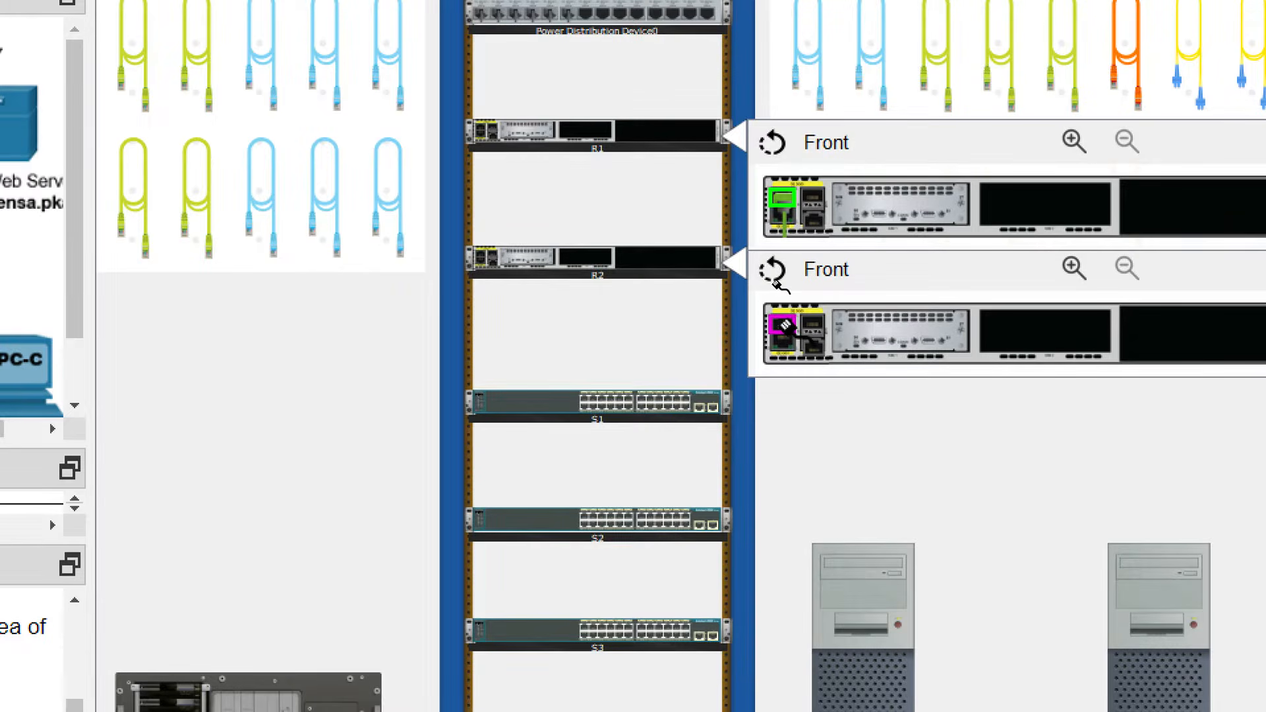
{"action": "left_click", "coordinate": [785, 324]}
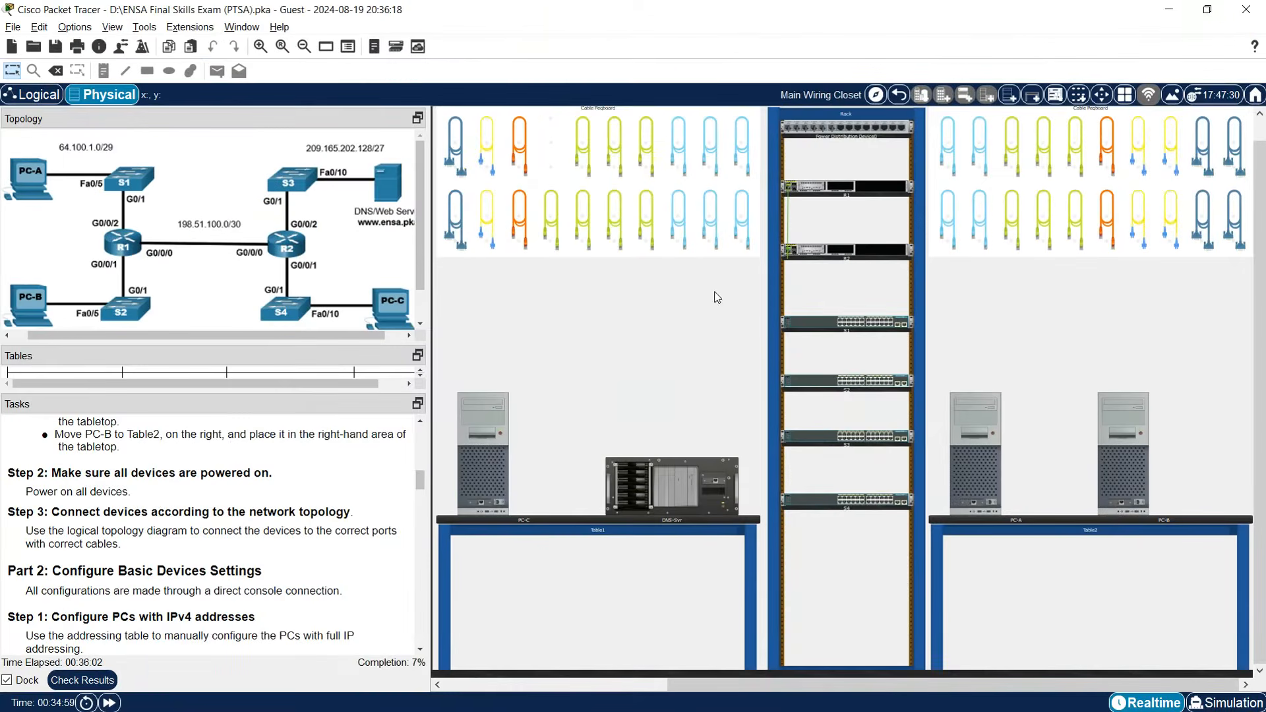
{"action": "left_click", "coordinate": [1012, 219]}
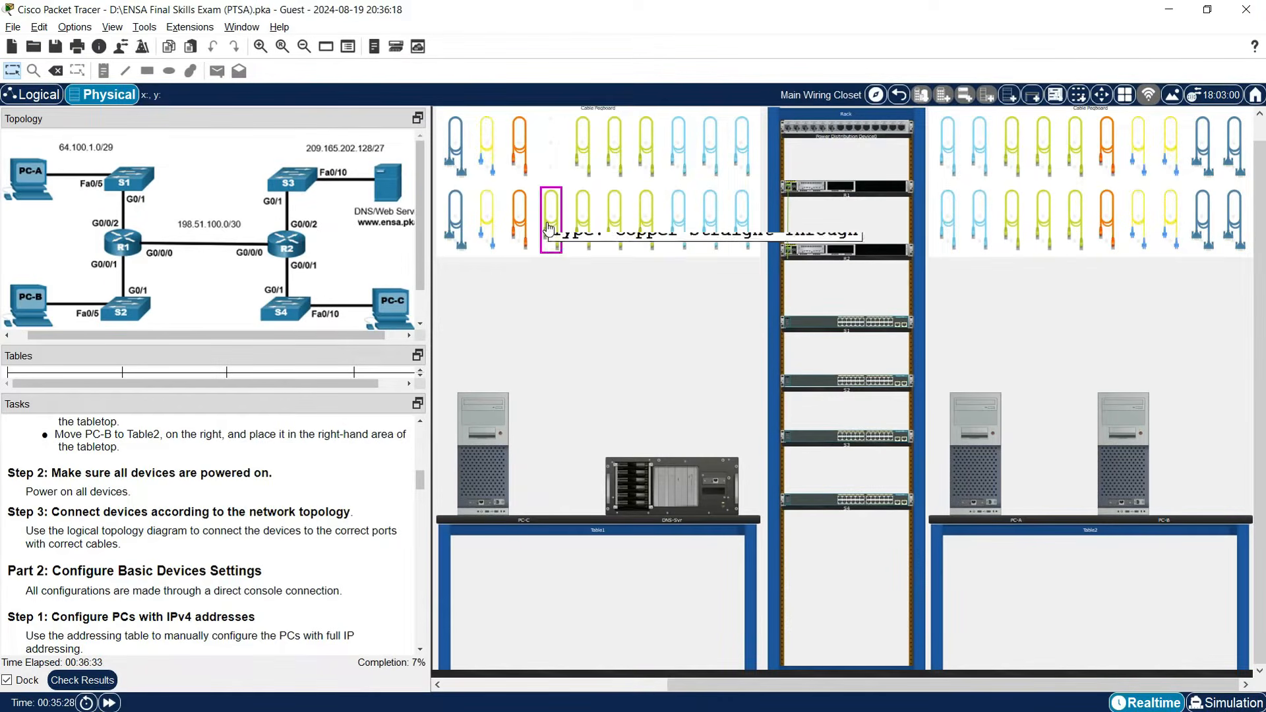
Run a copper straight-through cable from R1's GigabitEthernet0/0/2 to S1's GigabitEthernet0/1.
{"action": "left_click", "coordinate": [550, 227]}
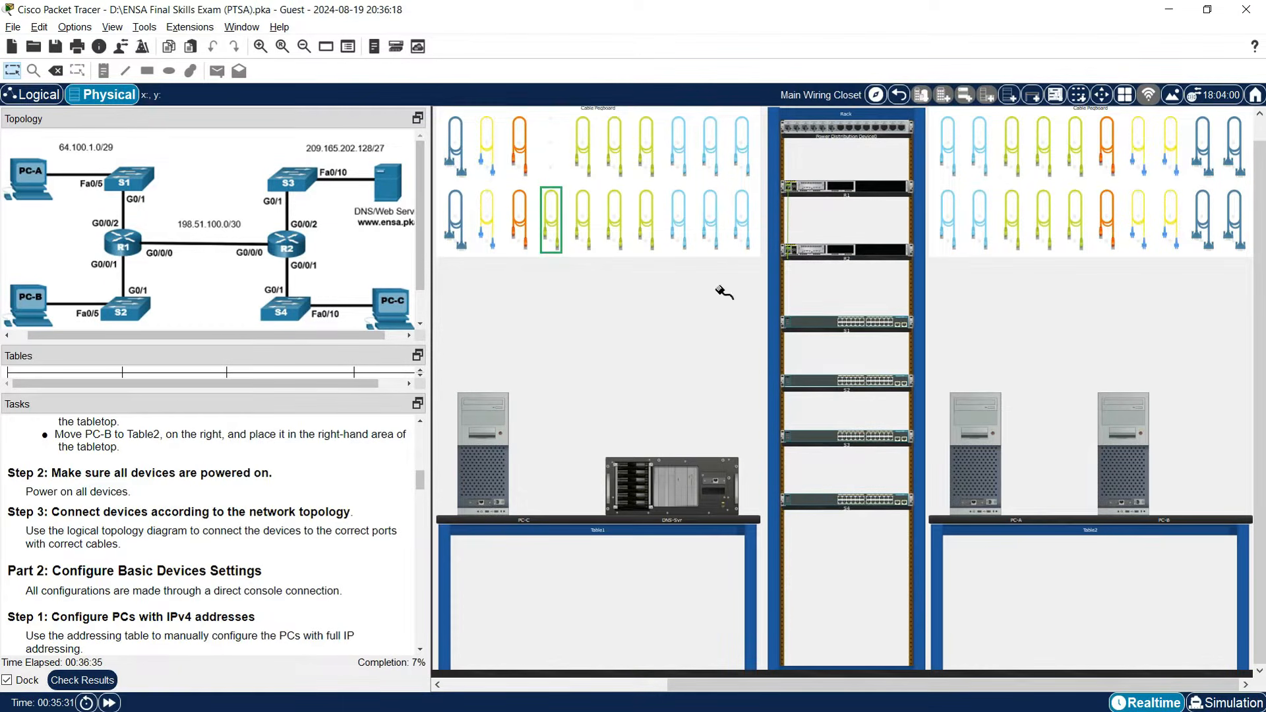
{"action": "right_click", "coordinate": [874, 200]}
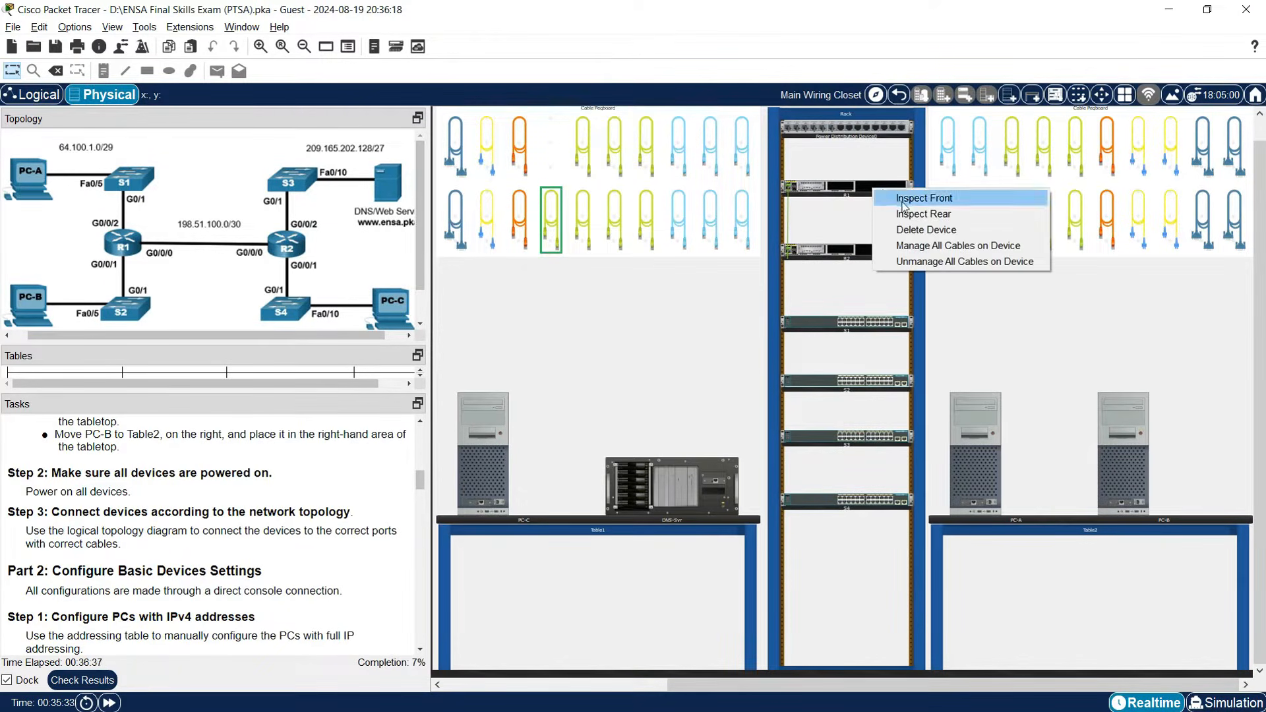
{"action": "left_click", "coordinate": [917, 197]}
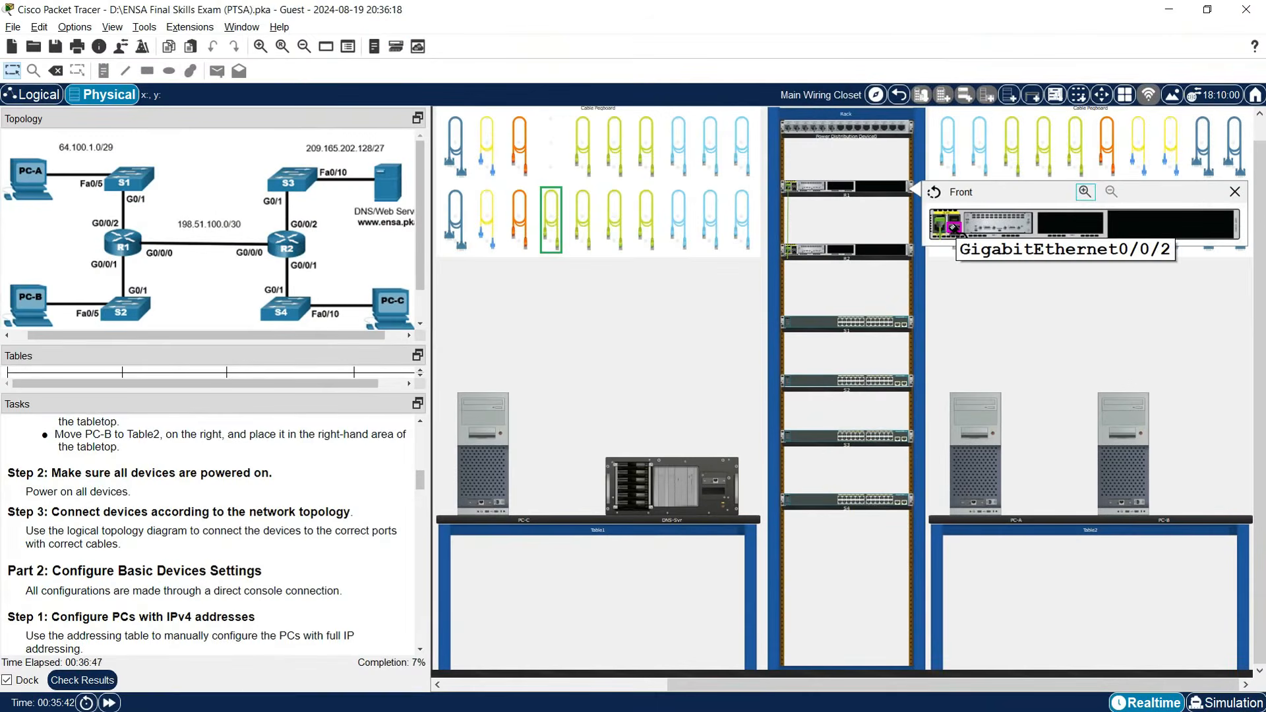
{"action": "left_click", "coordinate": [953, 227]}
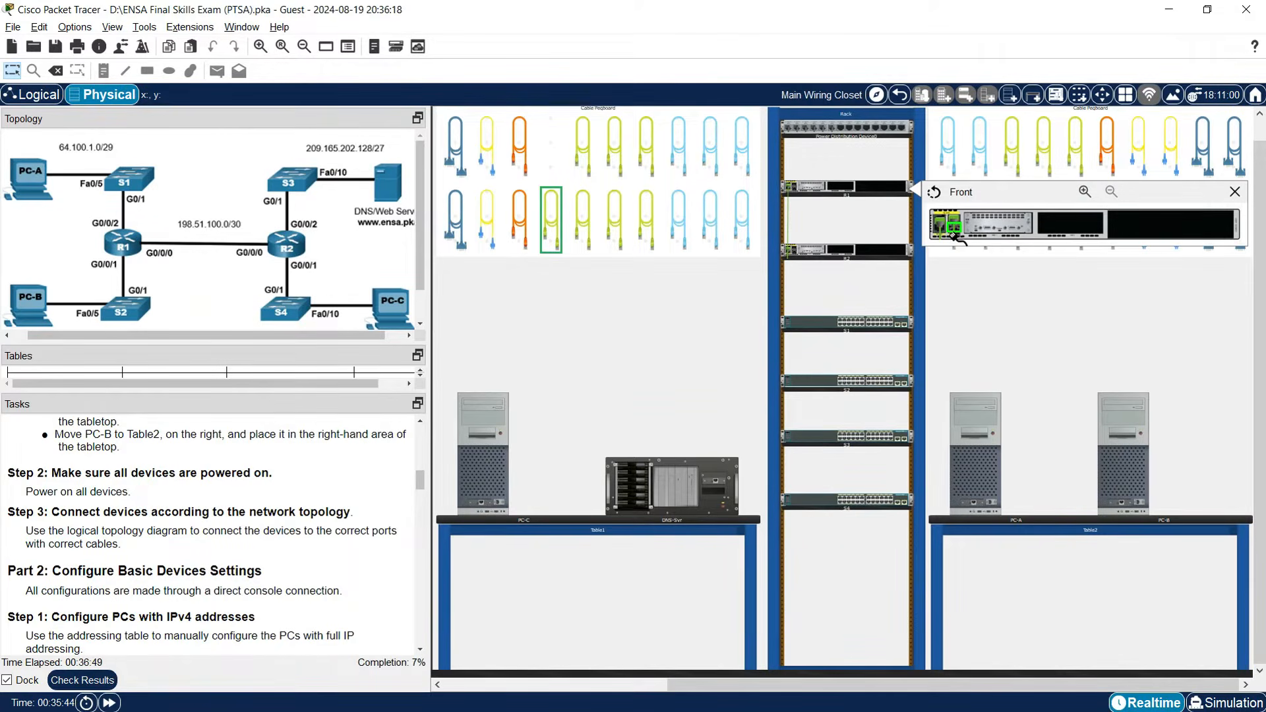
{"action": "right_click", "coordinate": [825, 324]}
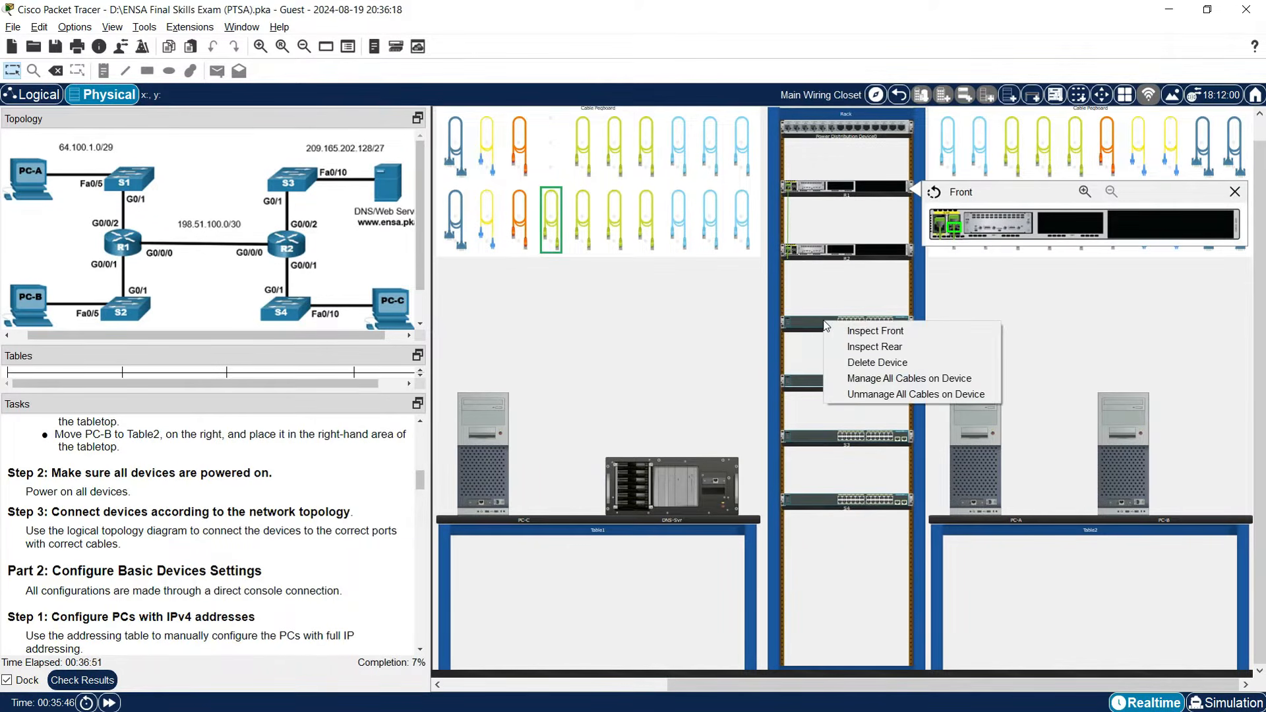
{"action": "left_click", "coordinate": [852, 333]}
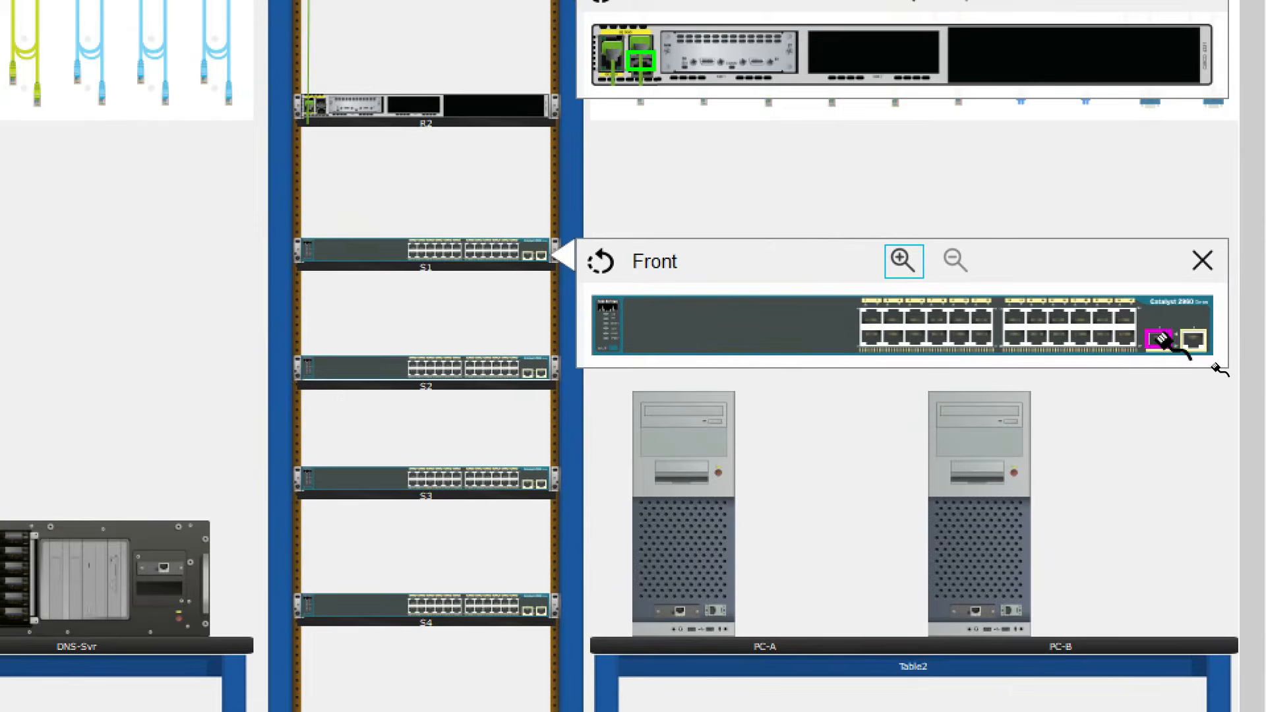
{"action": "left_click", "coordinate": [1162, 340]}
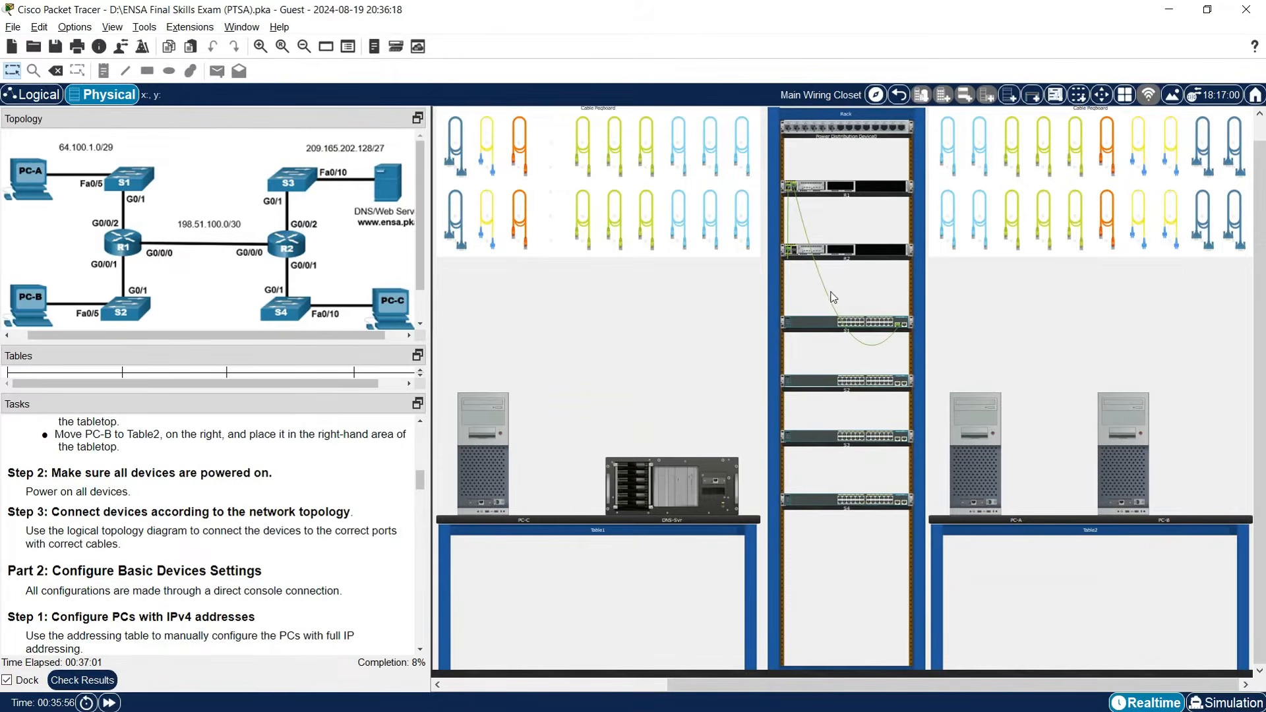
{"action": "mouse_move", "coordinate": [830, 298]}
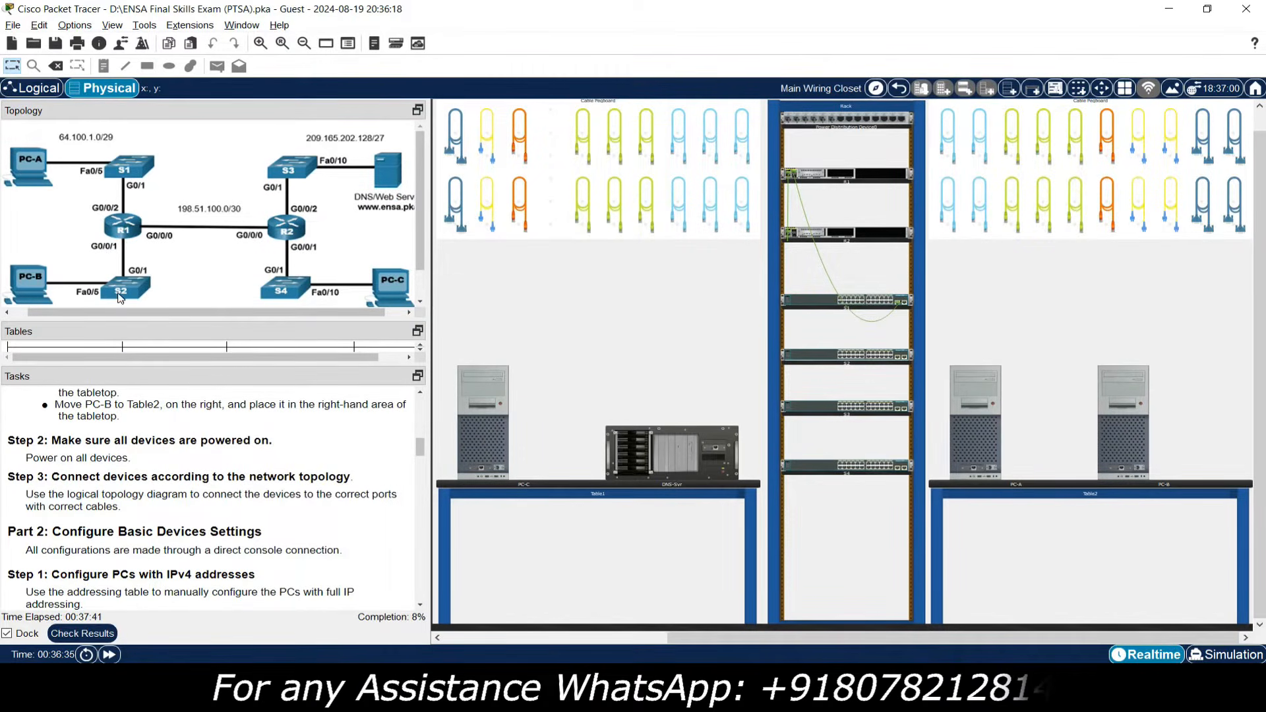
Run a copper straight-through cable from R1's GigabitEthernet0/0/1 to S2's GigabitEthernet0/1.
{"action": "left_click", "coordinate": [583, 136]}
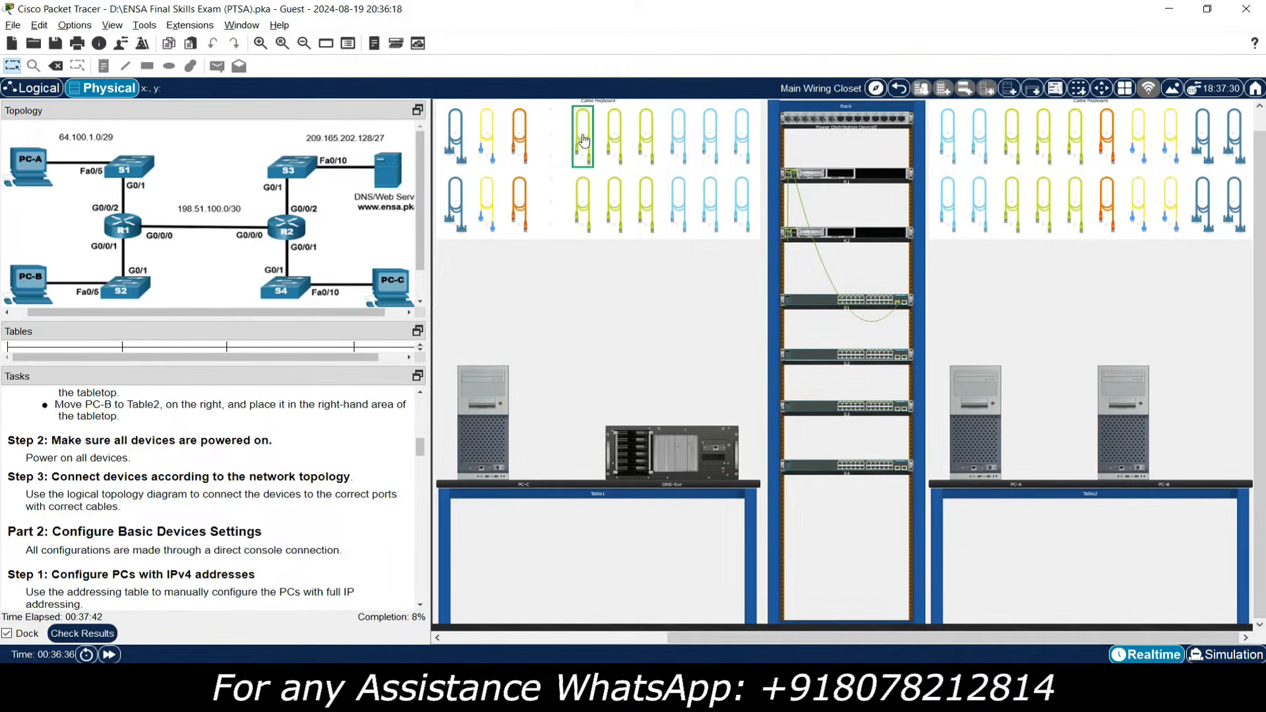
{"action": "left_click", "coordinate": [881, 179]}
{"action": "left_click", "coordinate": [917, 184]}
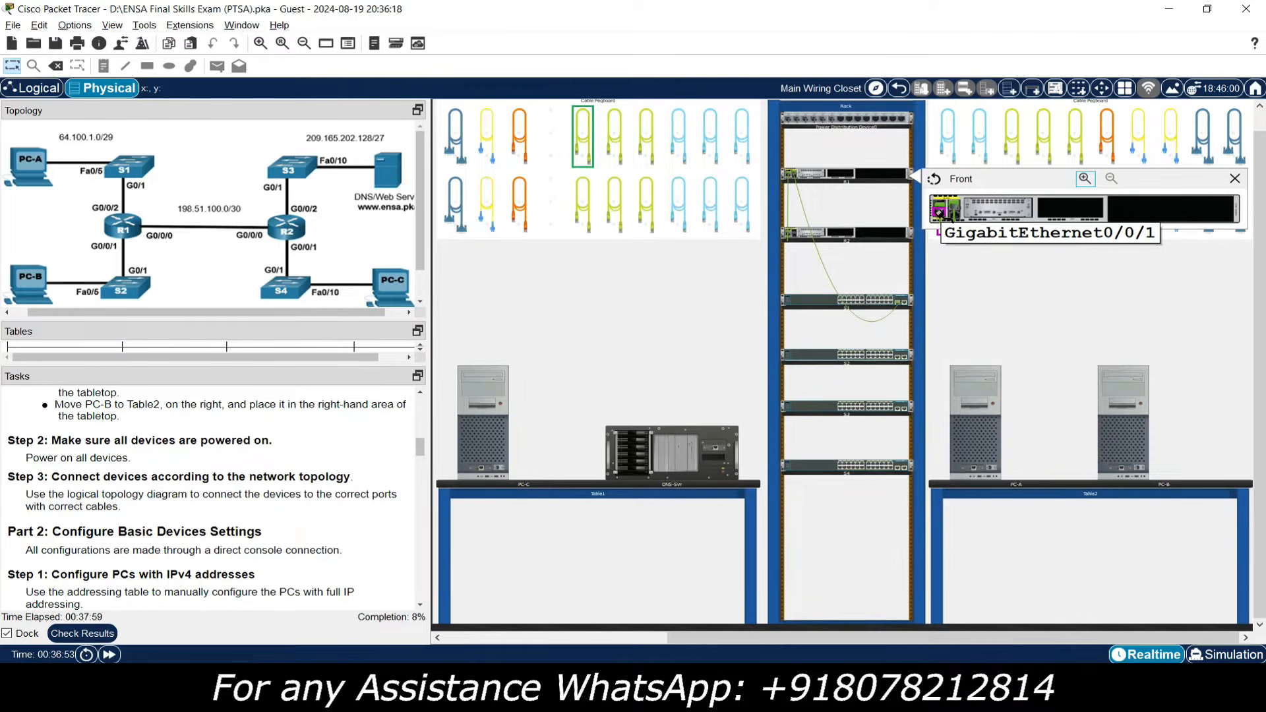
{"action": "left_click", "coordinate": [940, 212]}
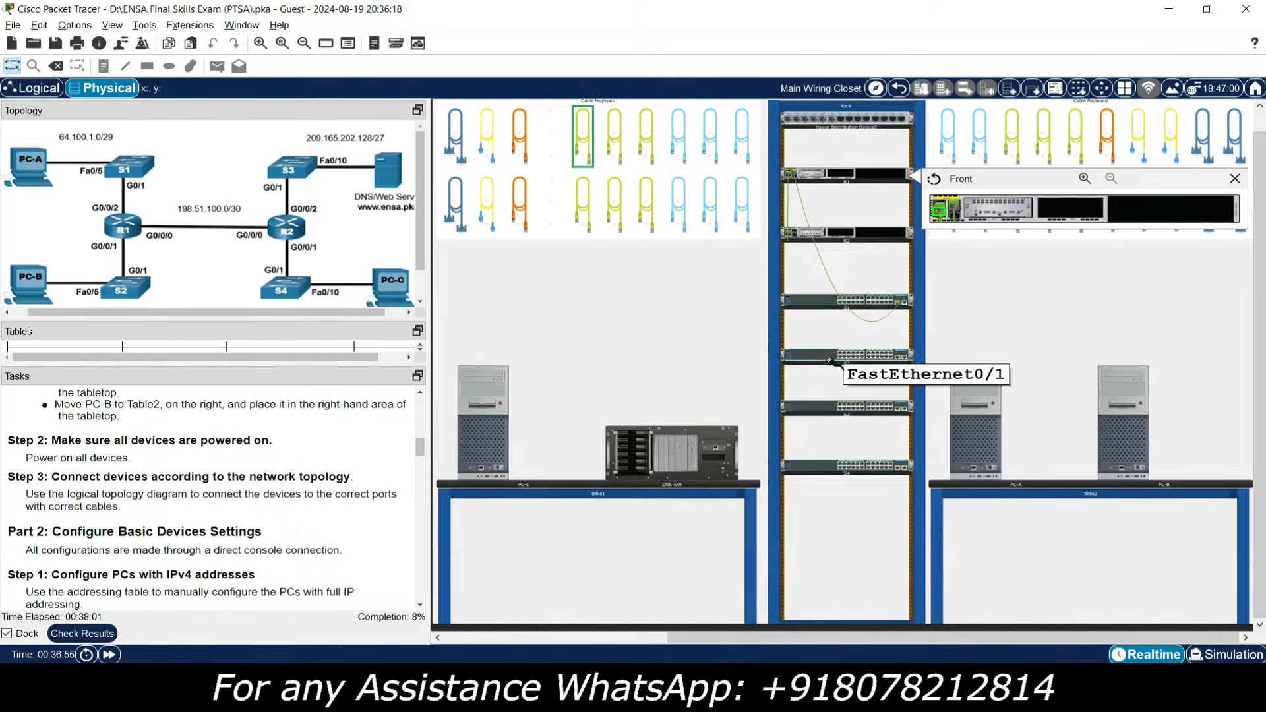
{"action": "right_click", "coordinate": [823, 361]}
{"action": "left_click", "coordinate": [847, 364]}
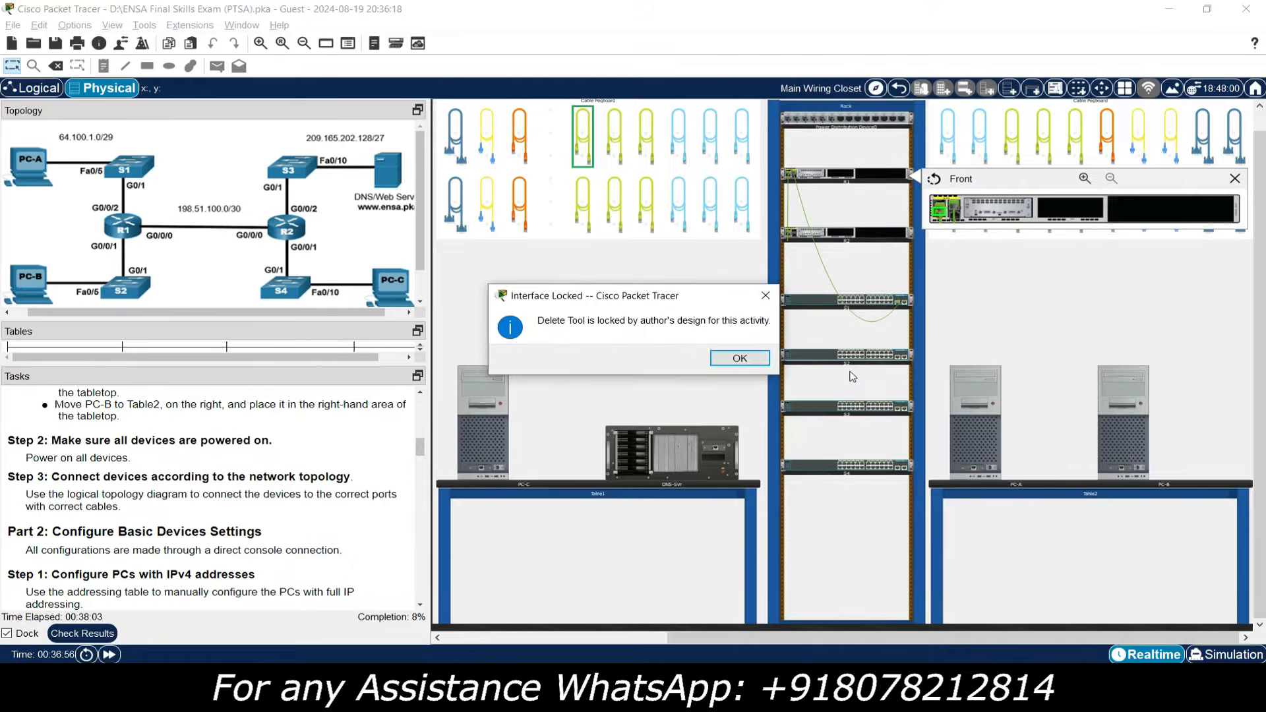
{"action": "left_click", "coordinate": [768, 296]}
{"action": "right_click", "coordinate": [799, 358]}
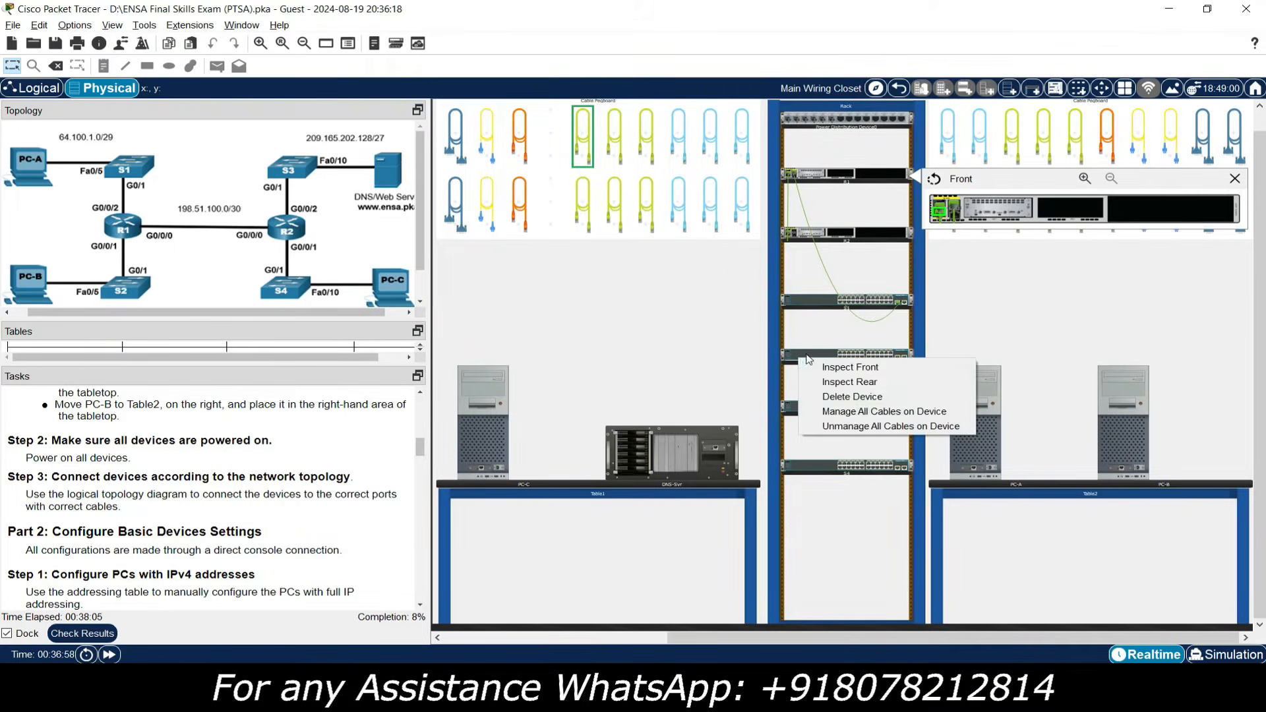
{"action": "left_click", "coordinate": [852, 367]}
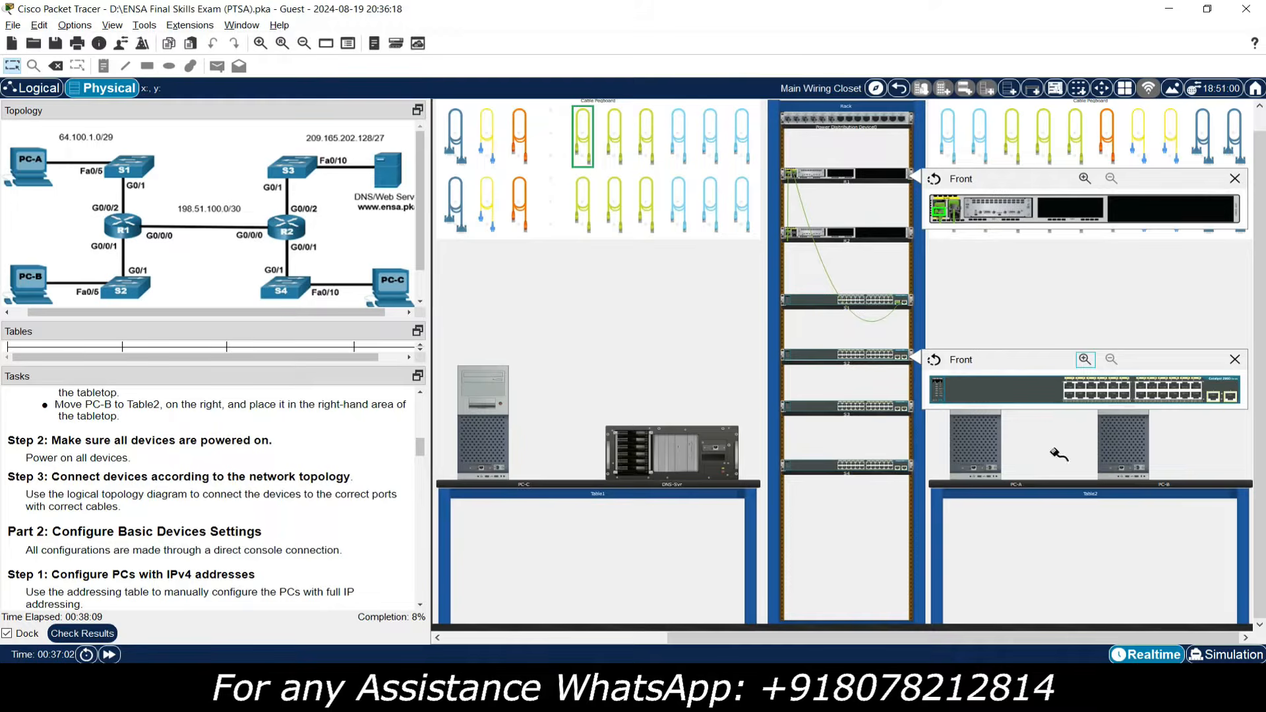
{"action": "left_click", "coordinate": [1214, 398]}
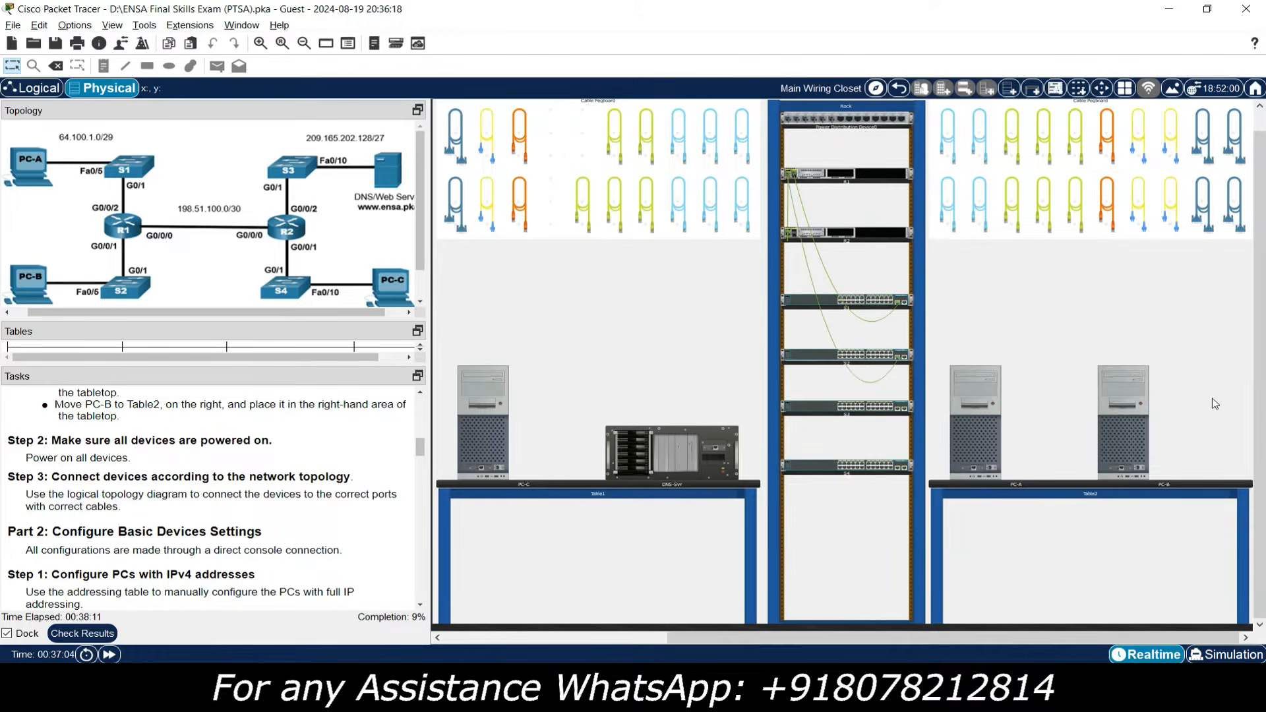
{"action": "mouse_move", "coordinate": [834, 345]}
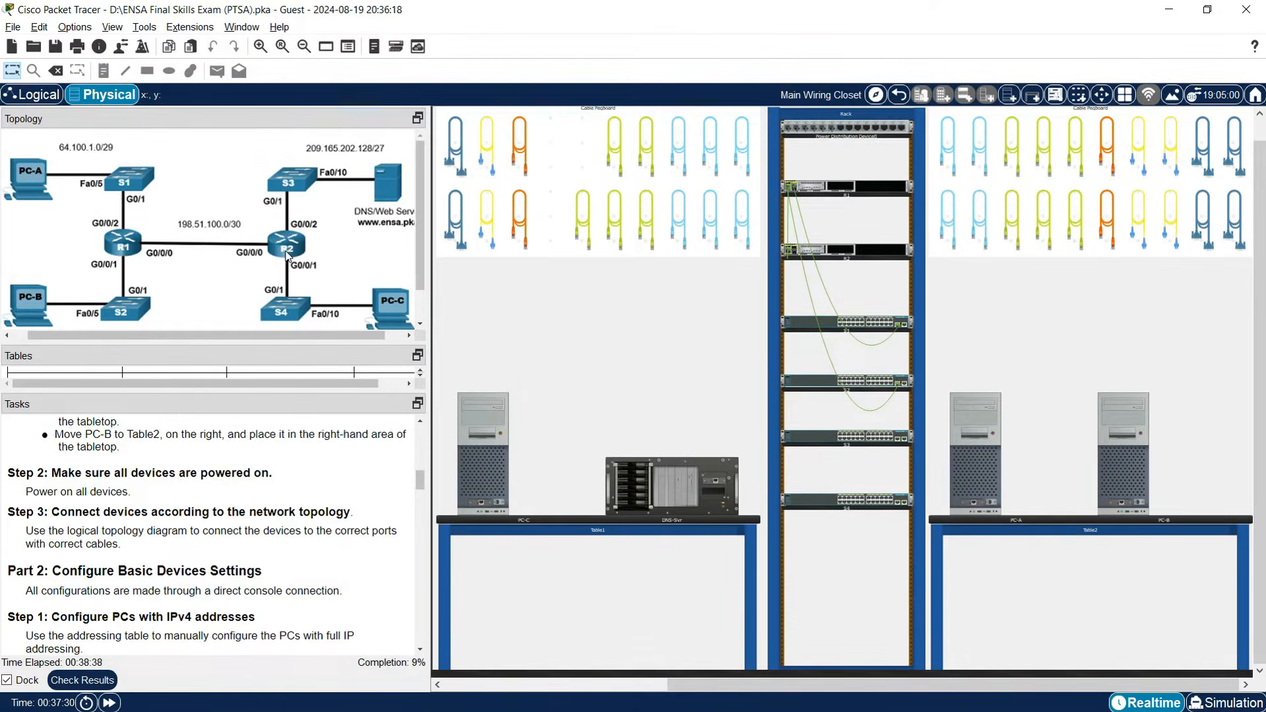
Cable R2's GigabitEthernet0/0/2 to switch S3's G0/1 with a copper straight-through cable.
{"action": "left_click", "coordinate": [581, 215]}
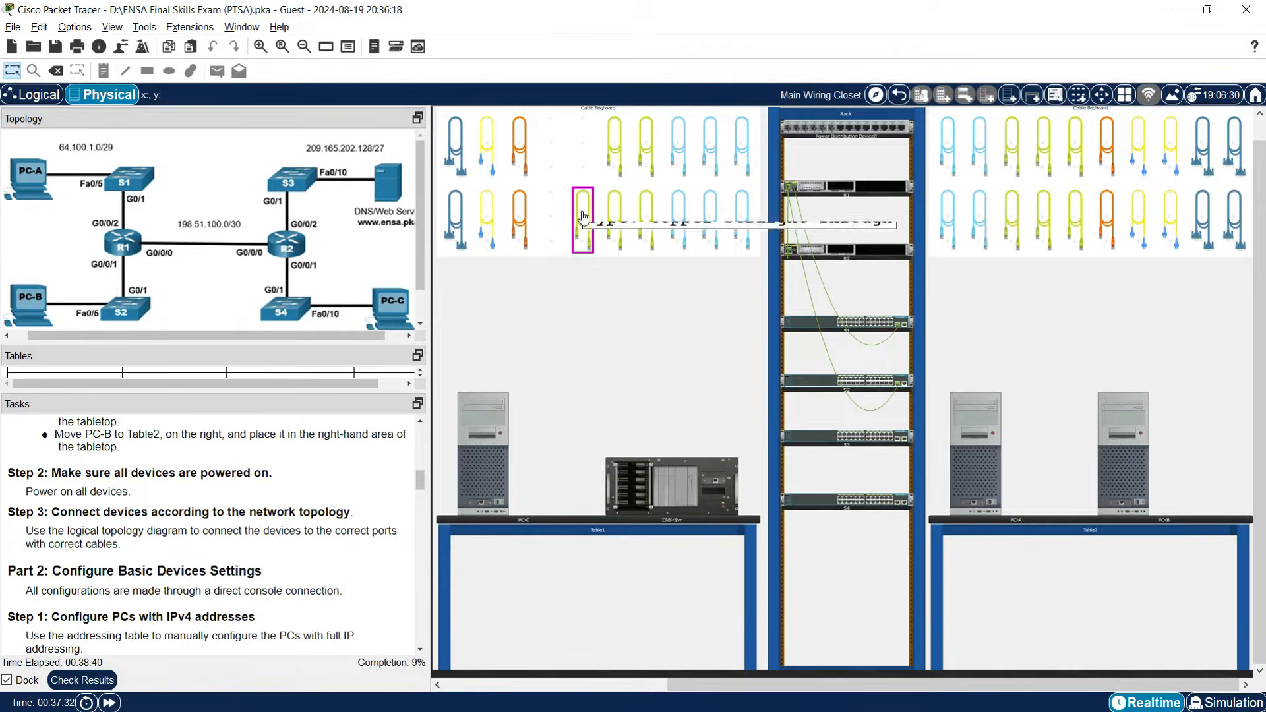
{"action": "left_click", "coordinate": [882, 256]}
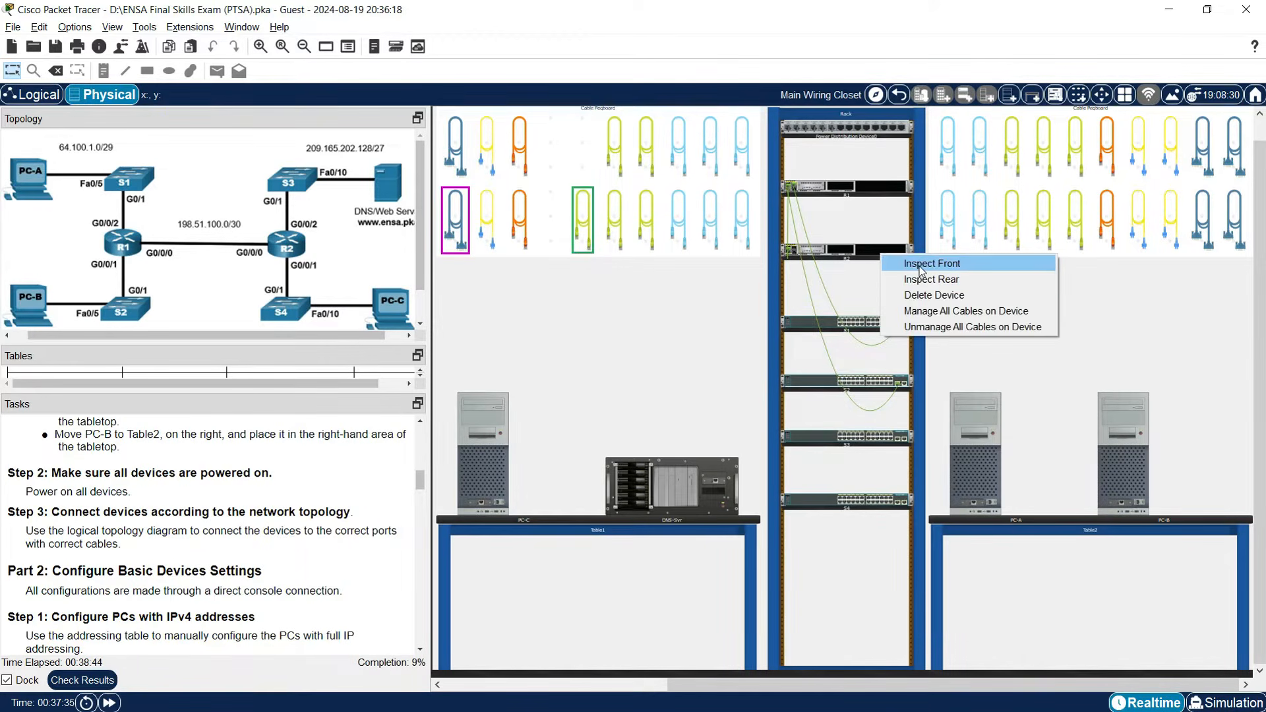
{"action": "left_click", "coordinate": [921, 271]}
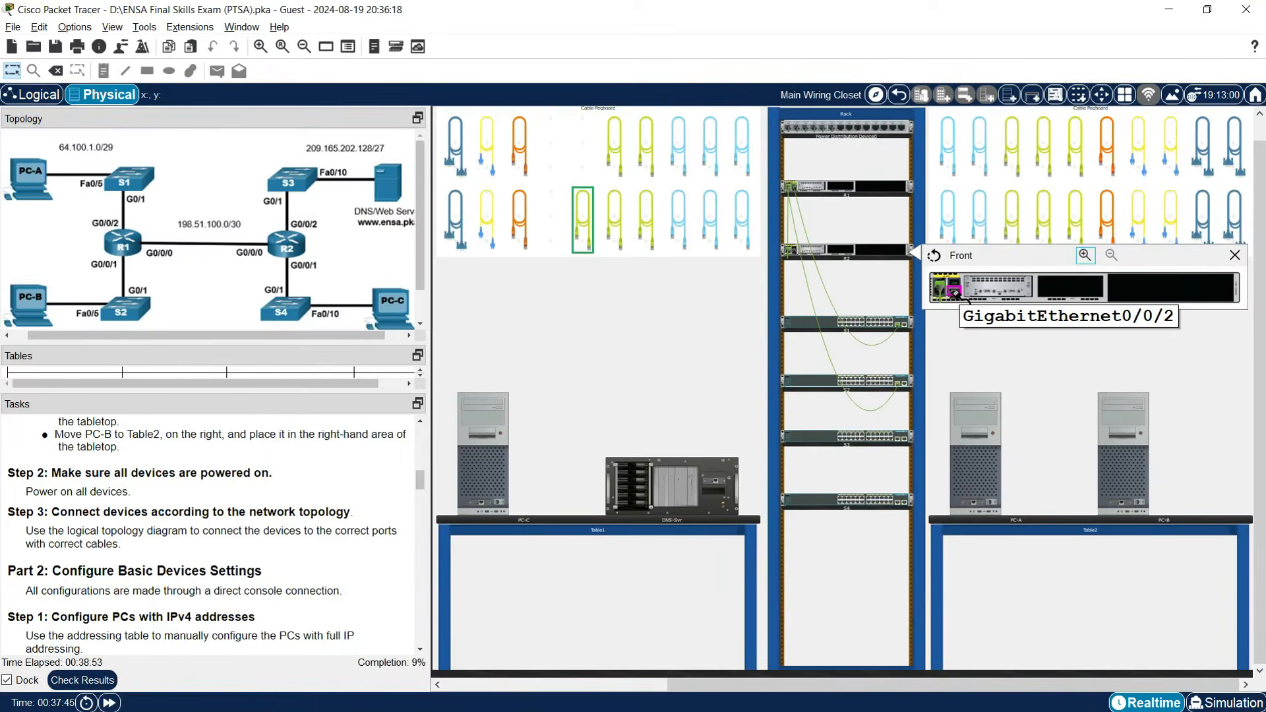
{"action": "left_click", "coordinate": [954, 291]}
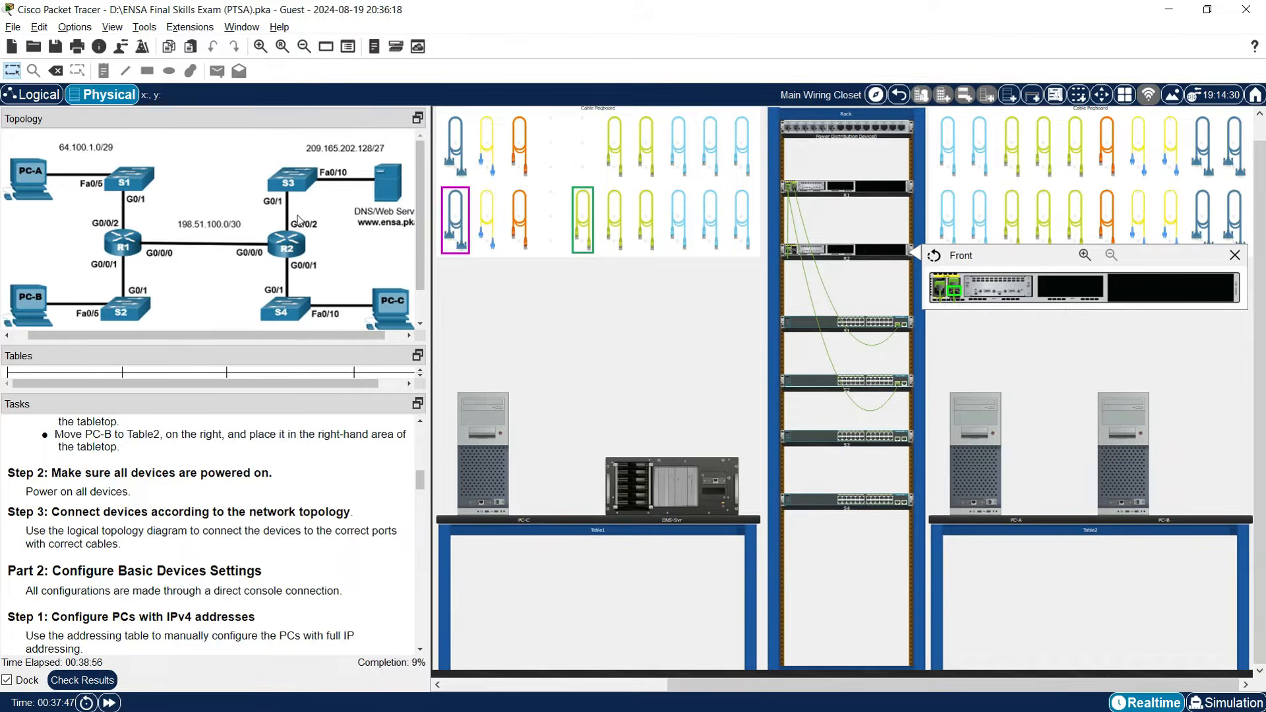
{"action": "right_click", "coordinate": [823, 437]}
{"action": "left_click", "coordinate": [847, 448]}
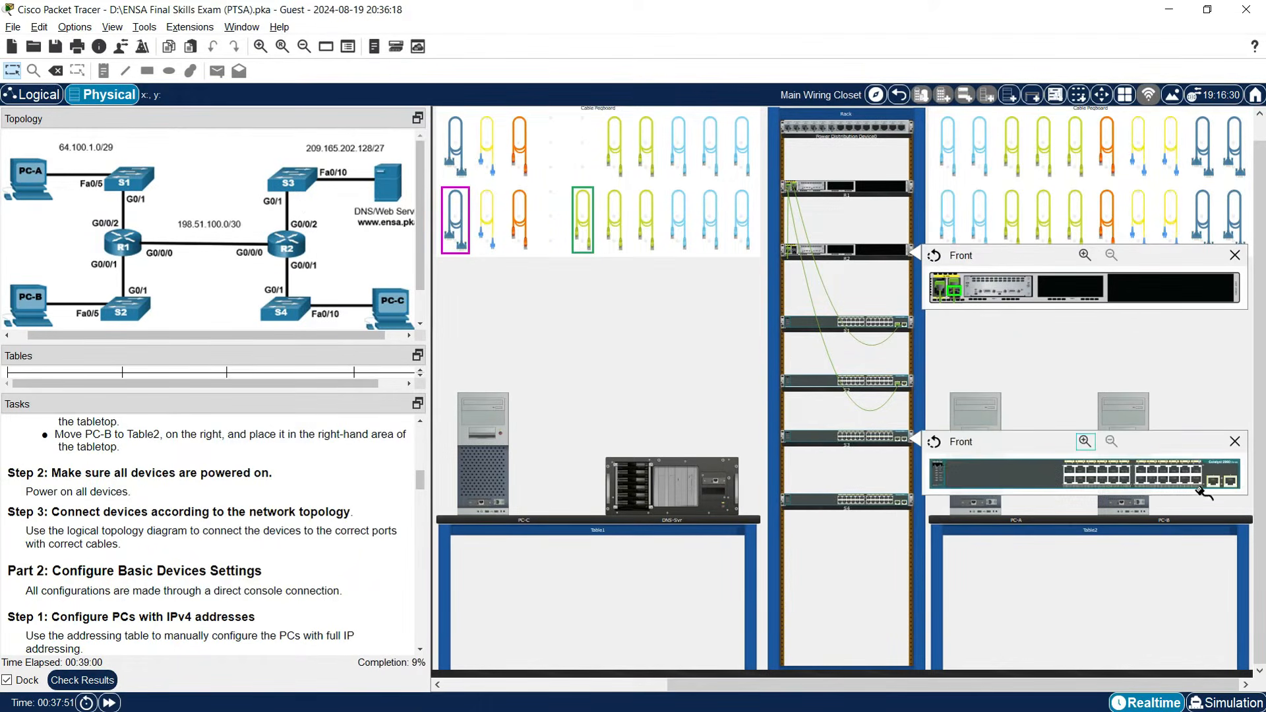
{"action": "left_click", "coordinate": [1214, 481]}
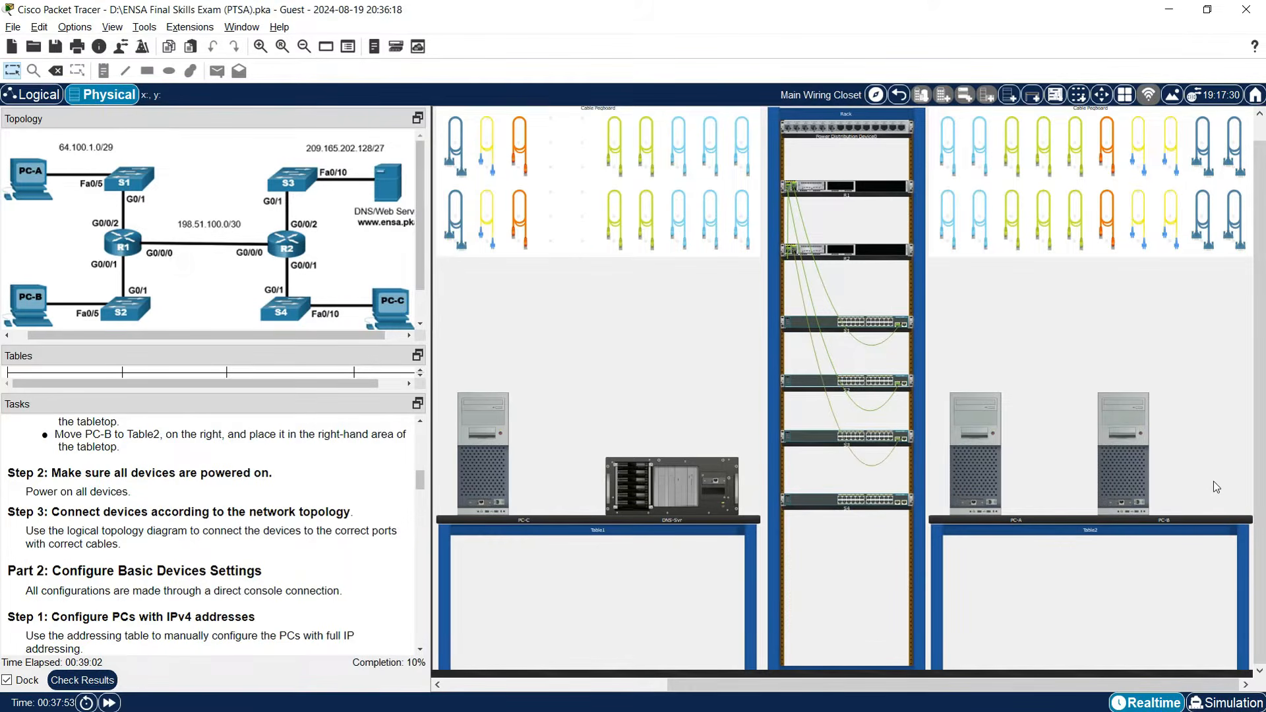
Cable R2's GigabitEthernet0/0/1 to switch S4's G0/1 with another straight-through cable.
{"action": "left_click", "coordinate": [611, 157]}
{"action": "right_click", "coordinate": [867, 254]}
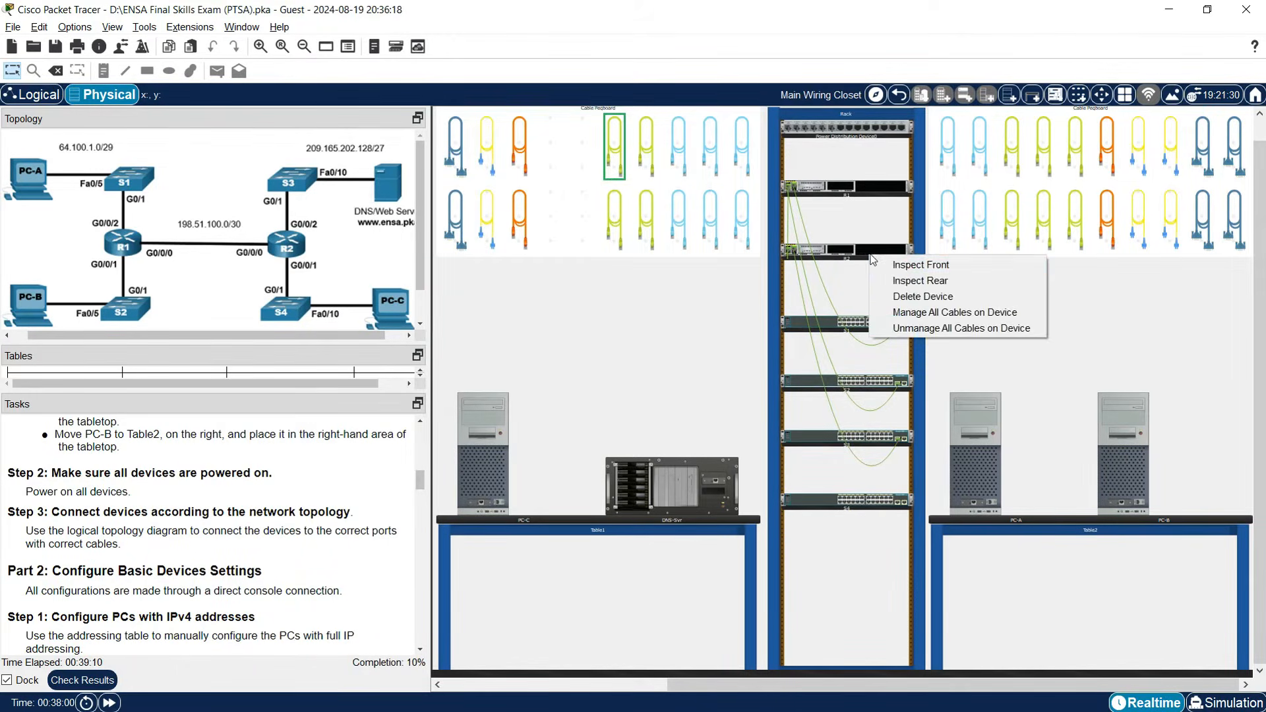
{"action": "left_click", "coordinate": [877, 262]}
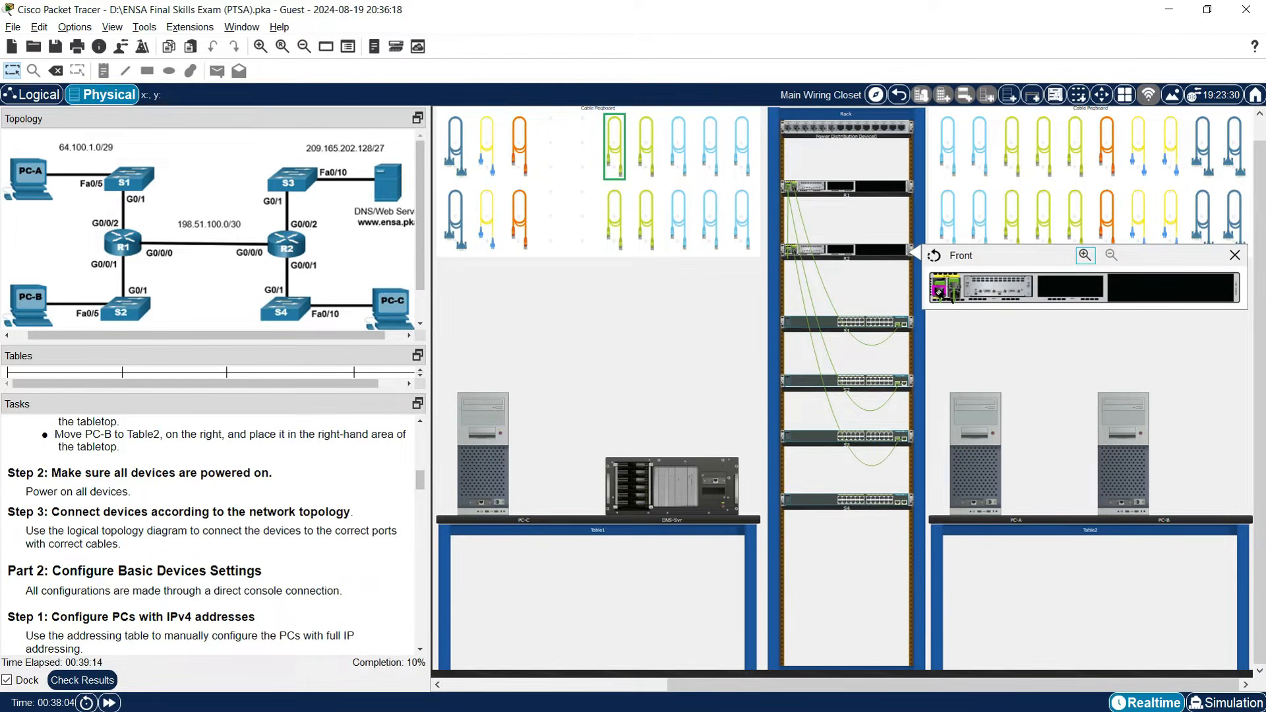
{"action": "left_click", "coordinate": [938, 291]}
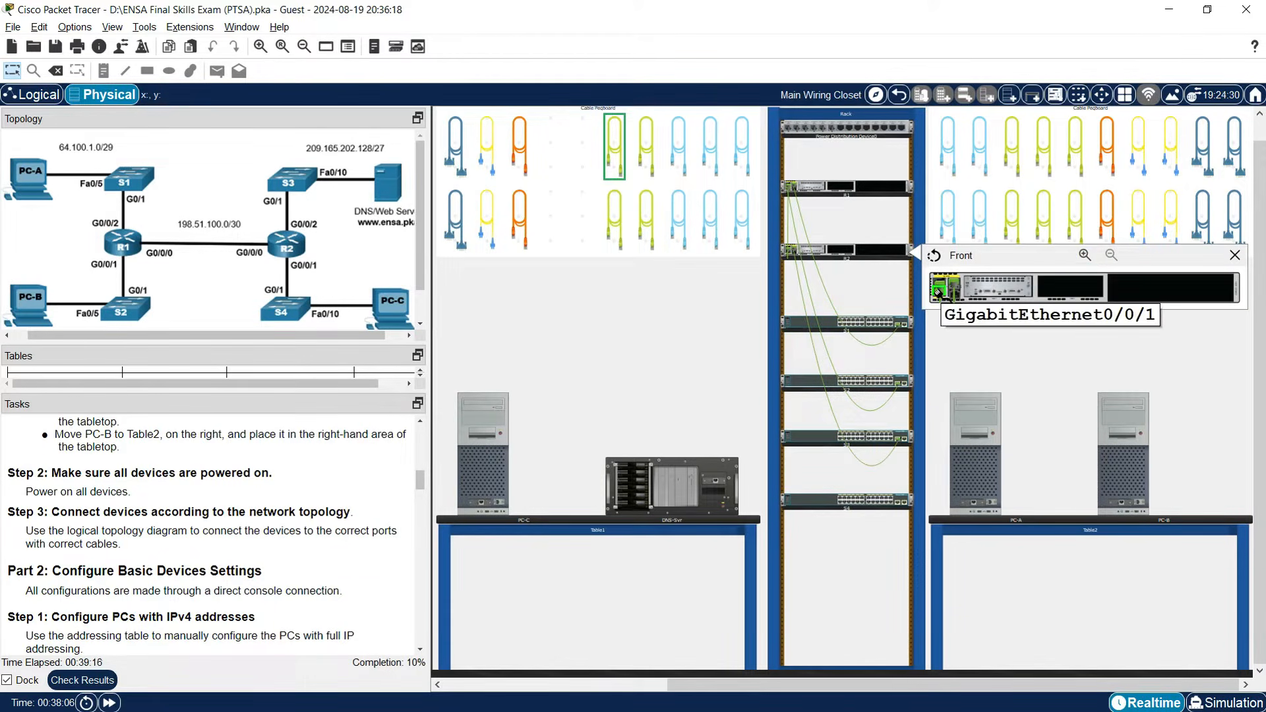
{"action": "right_click", "coordinate": [833, 500]}
{"action": "left_click", "coordinate": [862, 511]}
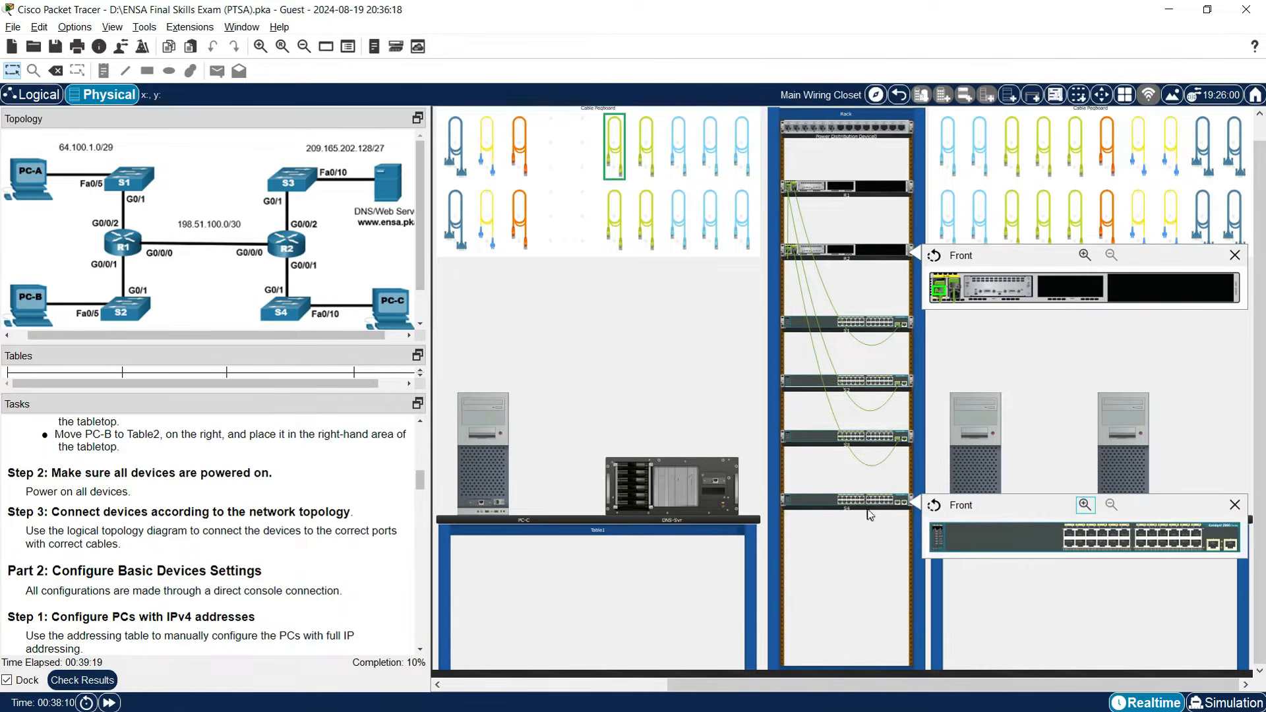
{"action": "left_click", "coordinate": [1215, 546]}
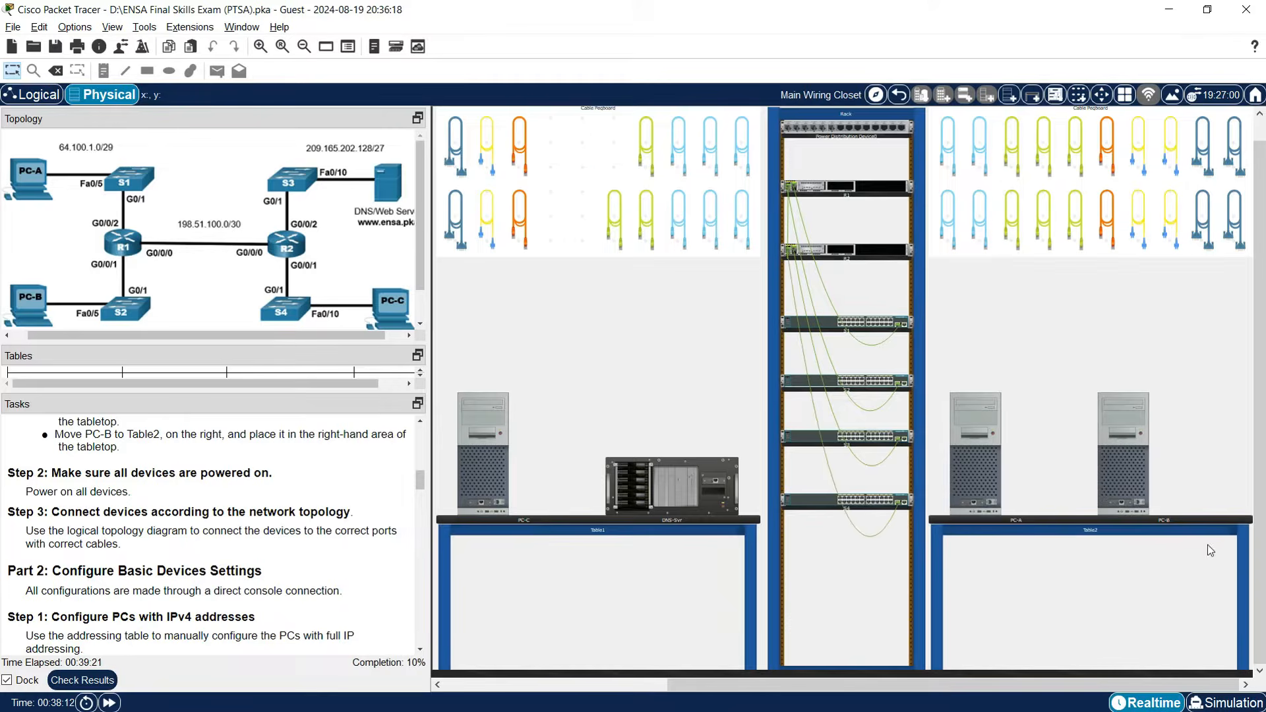
{"action": "mouse_move", "coordinate": [867, 540]}
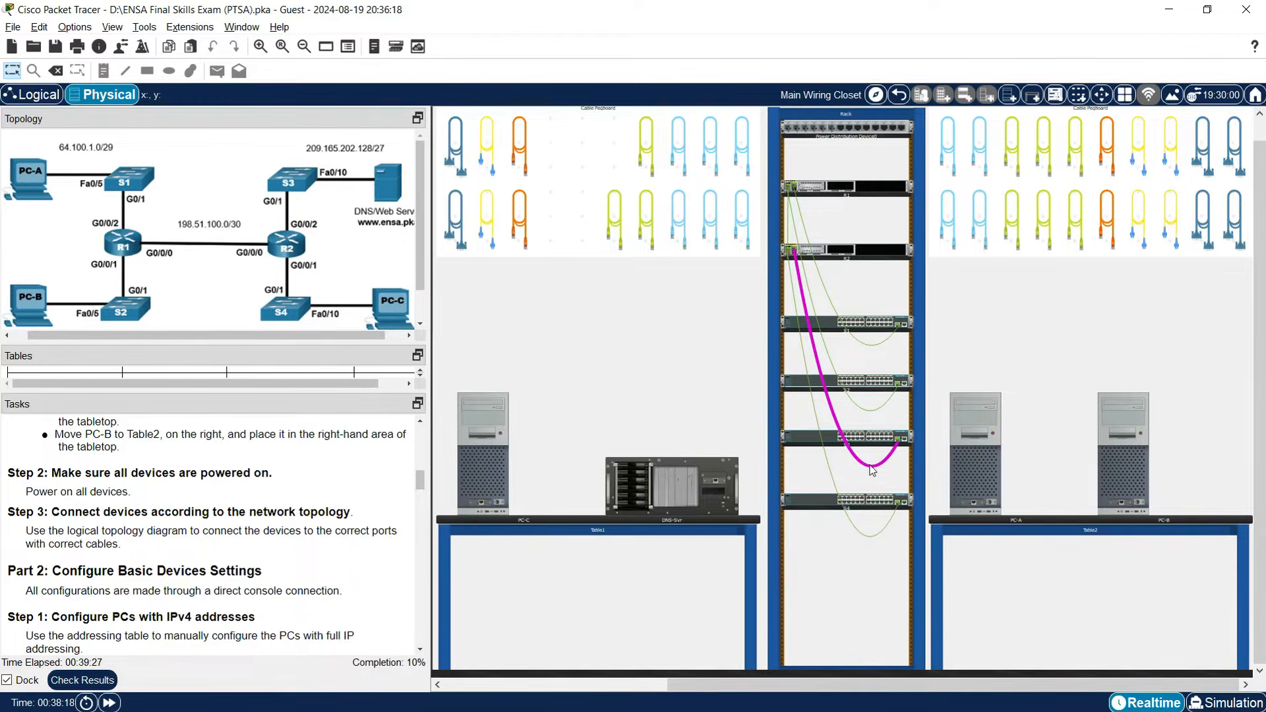
Connect switch S1 FastEthernet0/5 to PC-A FastEthernet0 with a copper straight-through cable.
{"action": "mouse_move", "coordinate": [872, 469]}
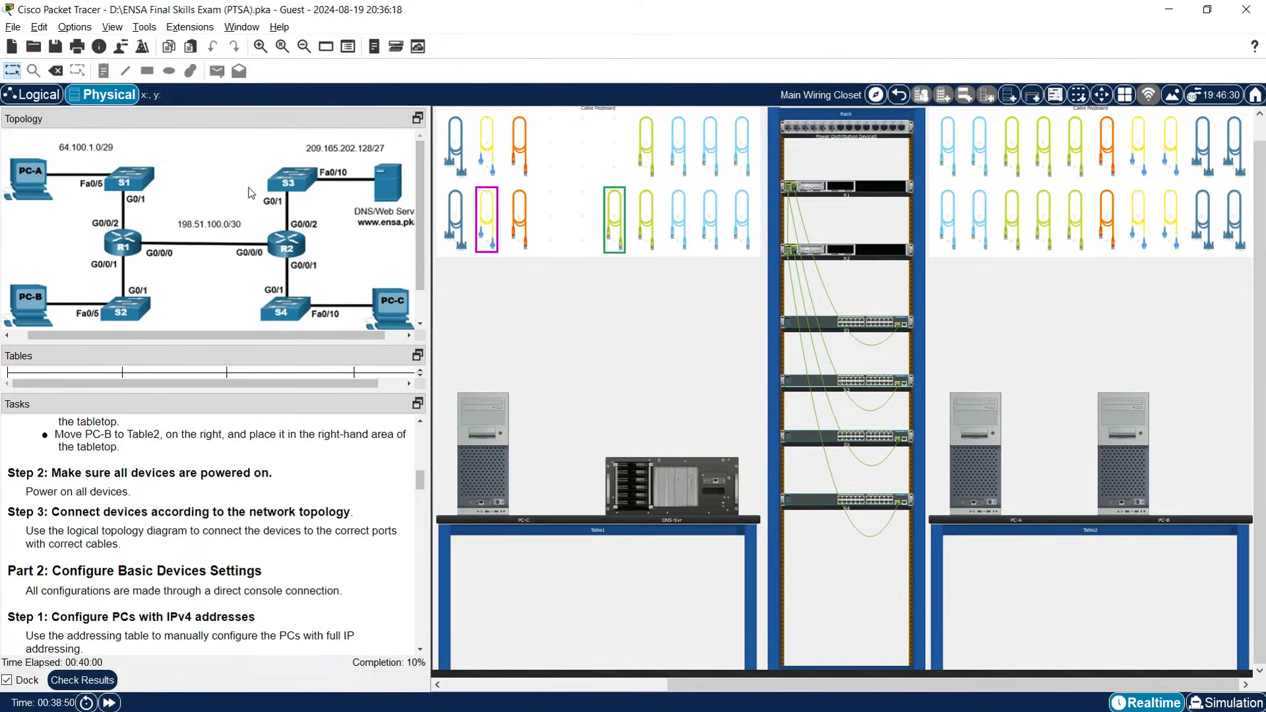
{"action": "right_click", "coordinate": [835, 326]}
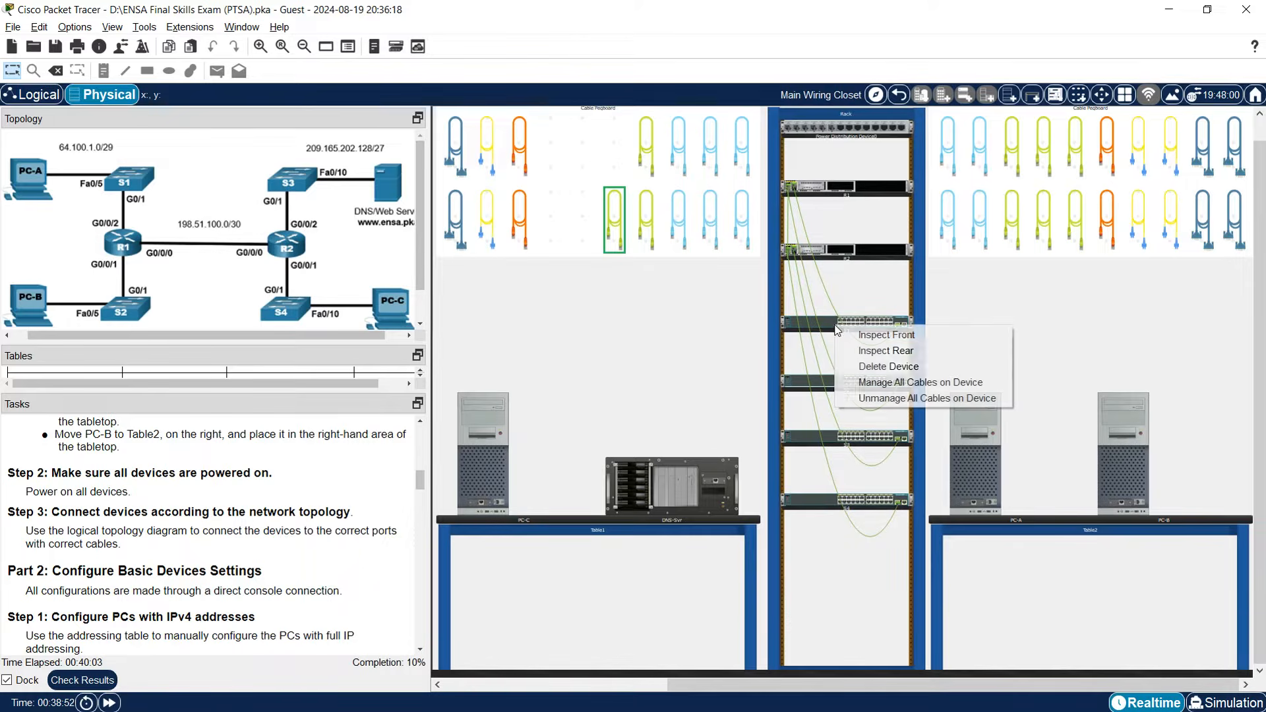
{"action": "left_click", "coordinate": [872, 337]}
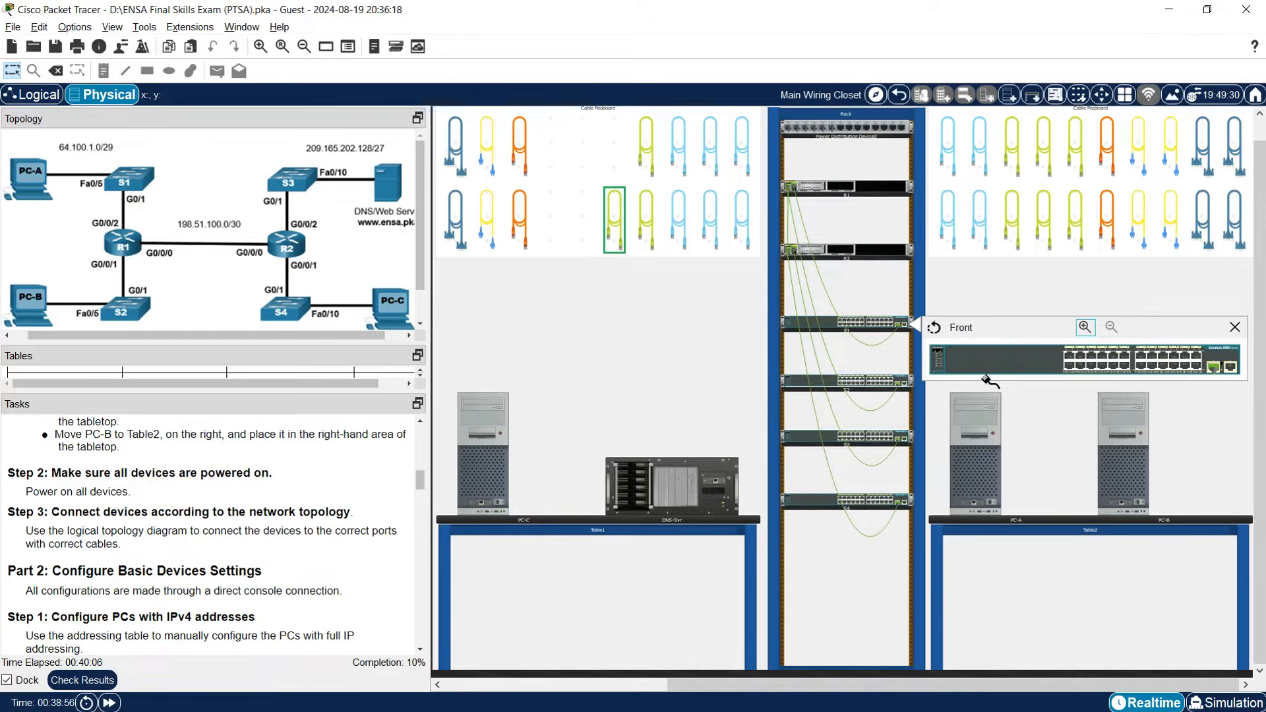
{"action": "left_click", "coordinate": [1092, 355]}
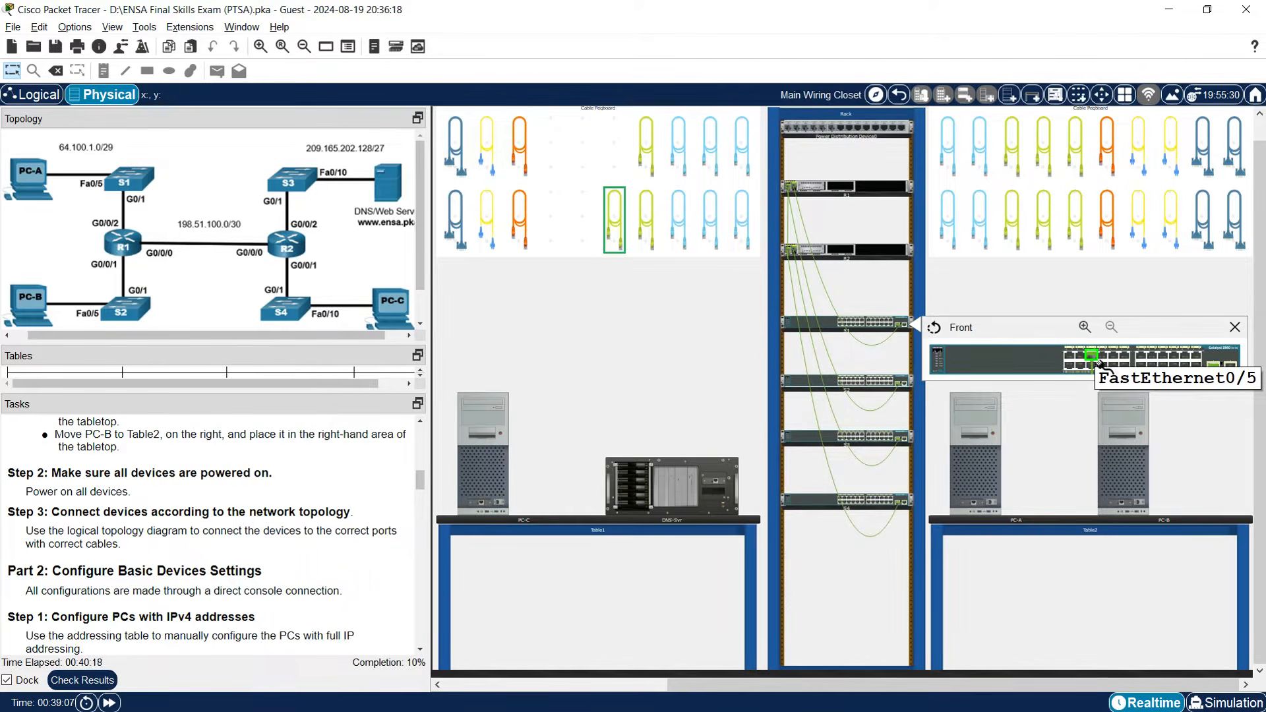
{"action": "left_click", "coordinate": [974, 504]}
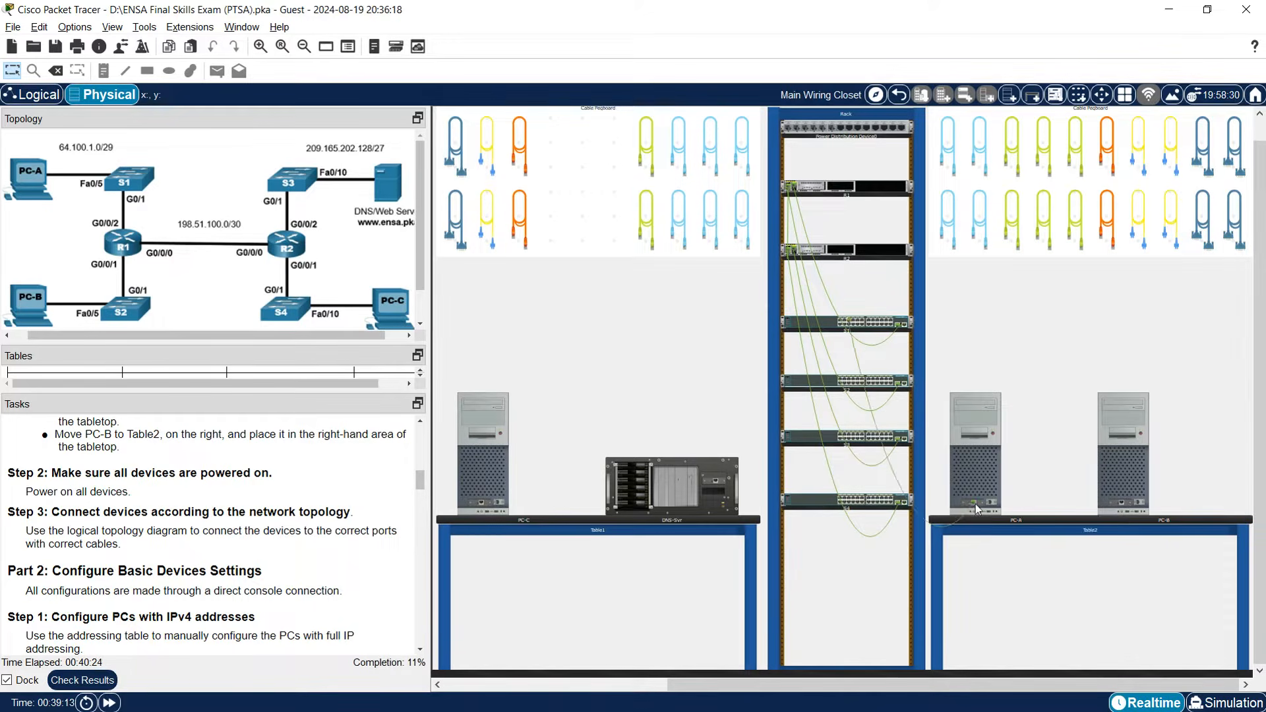
Run a copper straight-through cable from S2 FastEthernet0/5 to PC-B and check the link.
{"action": "left_click", "coordinate": [646, 152]}
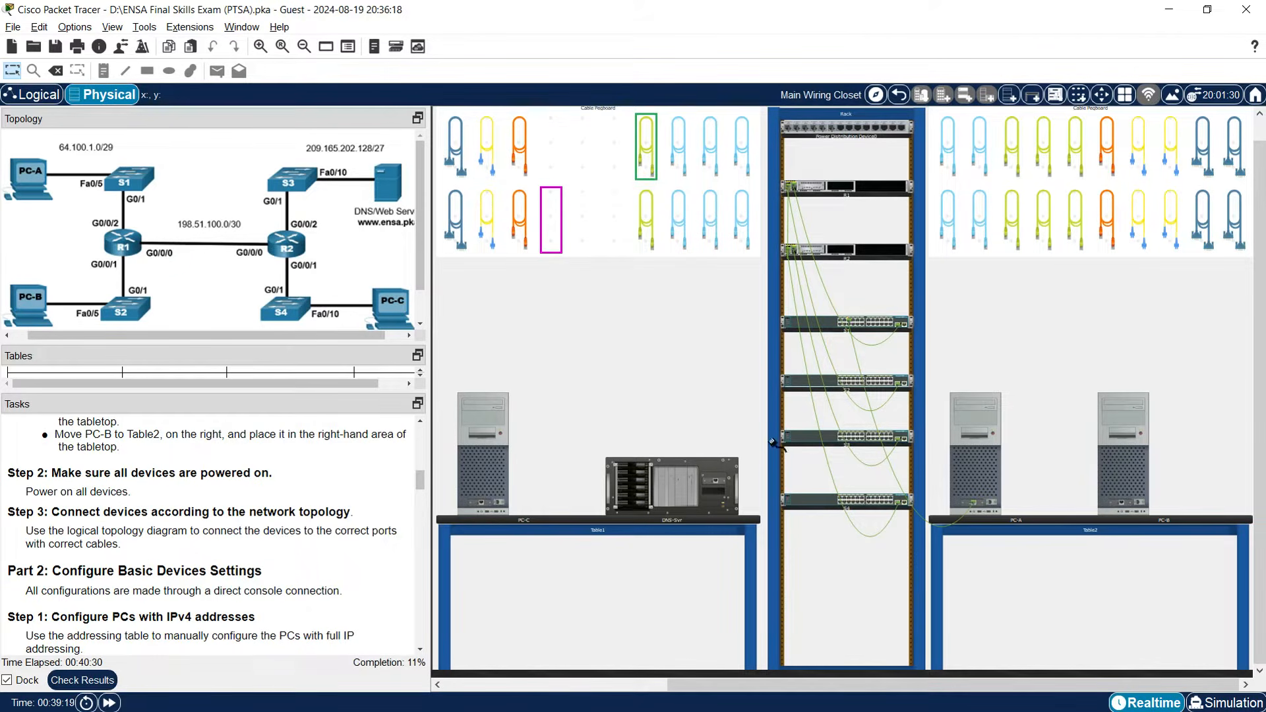
{"action": "right_click", "coordinate": [803, 388]}
{"action": "left_click", "coordinate": [844, 394]}
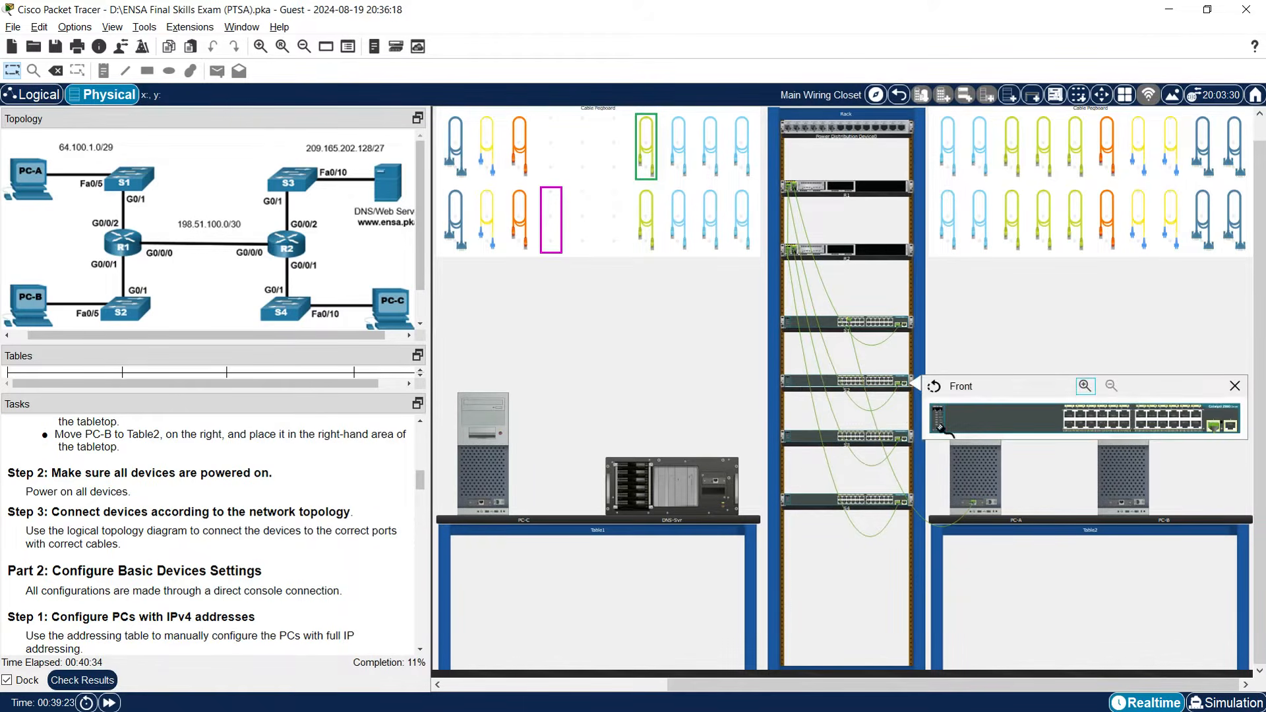
{"action": "left_click", "coordinate": [1092, 414]}
{"action": "left_click", "coordinate": [1125, 505]}
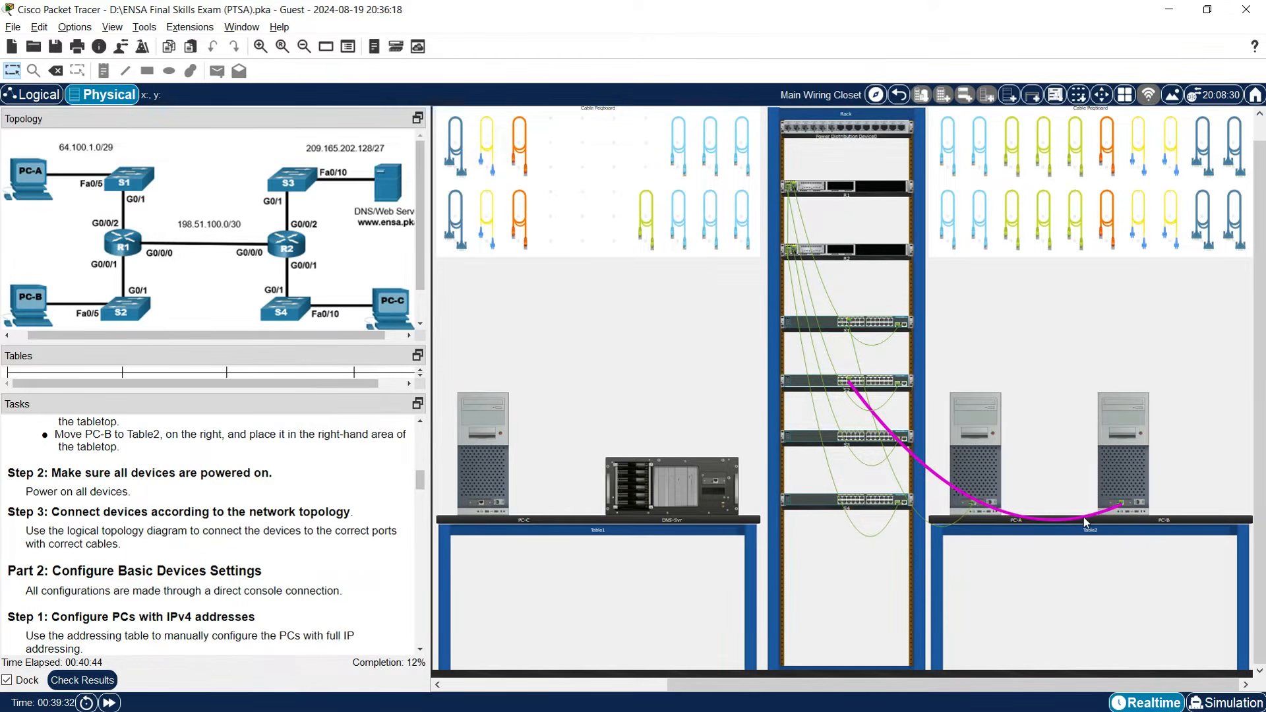
{"action": "mouse_move", "coordinate": [1084, 517]}
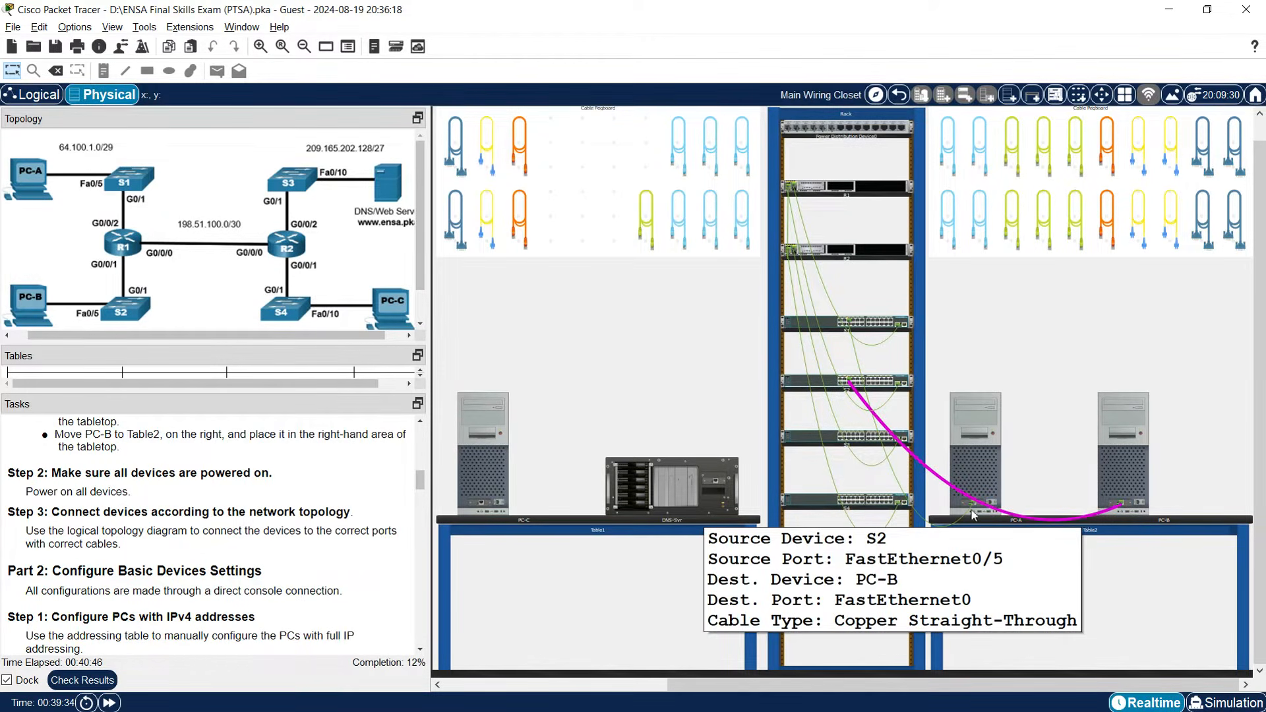
{"action": "mouse_move", "coordinate": [945, 530]}
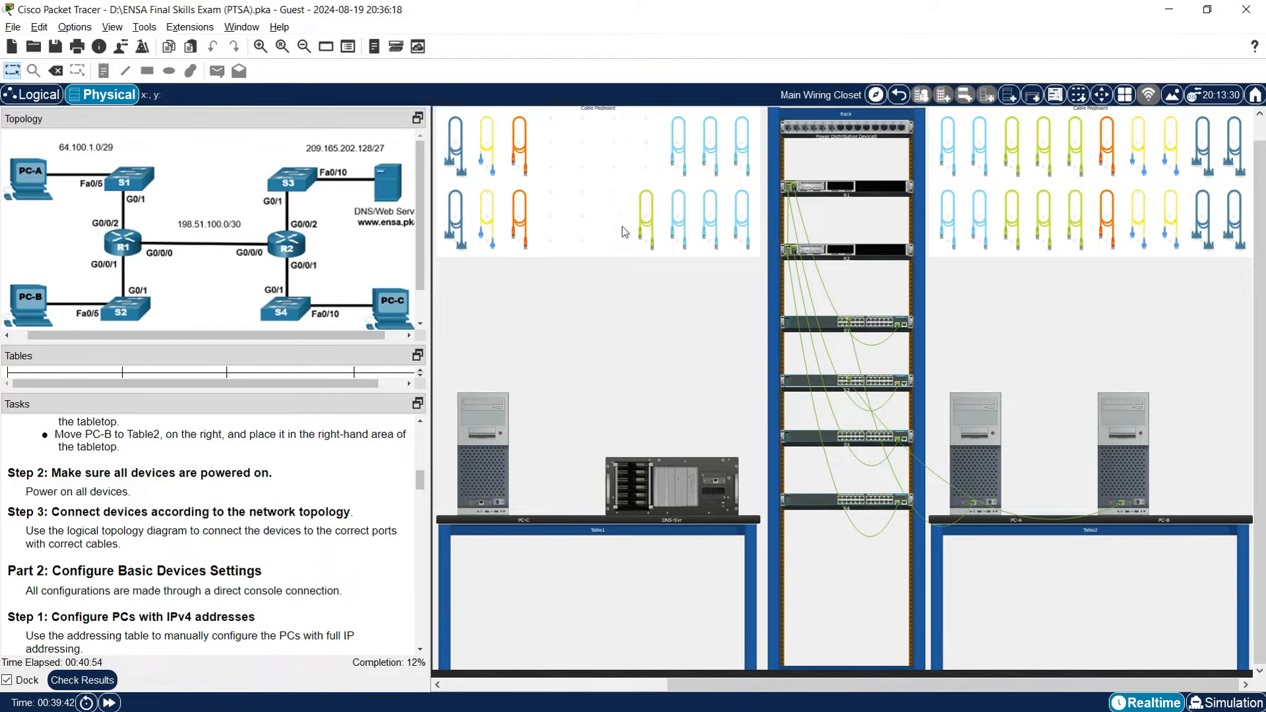
Link switch S3 FastEthernet0/10 to the DNS server with a copper cable.
{"action": "left_click", "coordinate": [648, 225]}
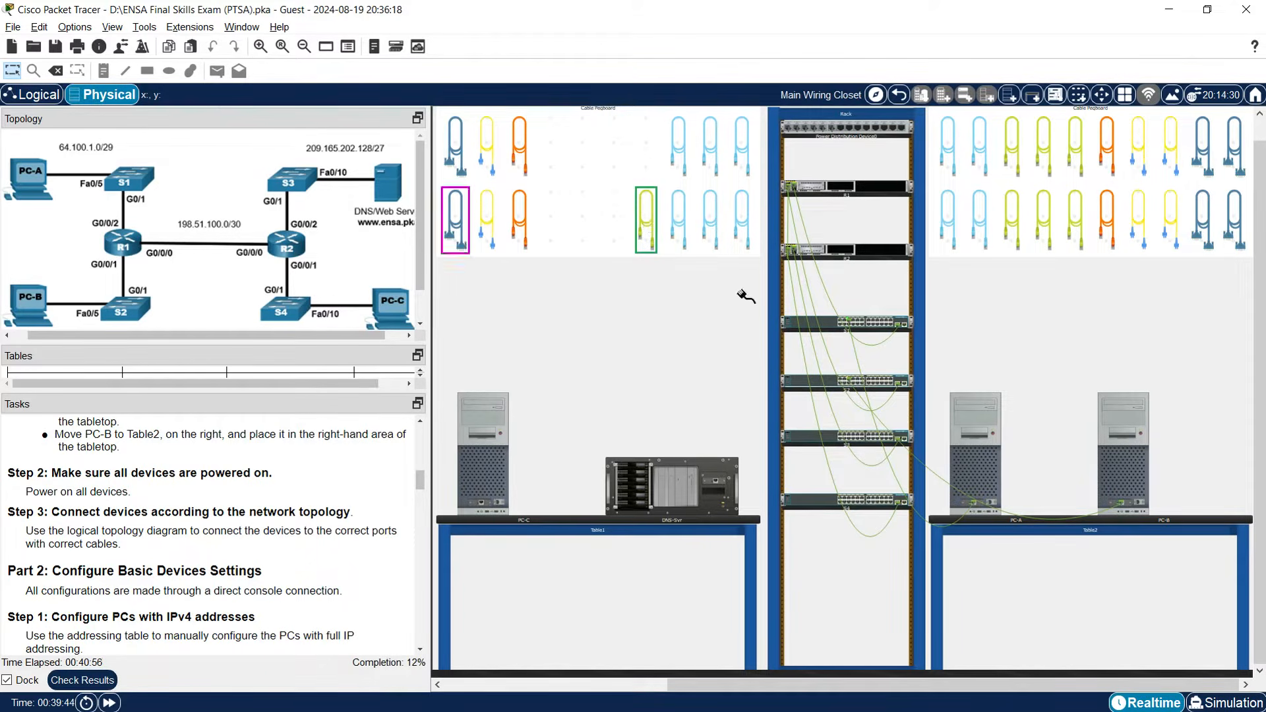
{"action": "left_click", "coordinate": [804, 437]}
{"action": "left_click", "coordinate": [840, 444]}
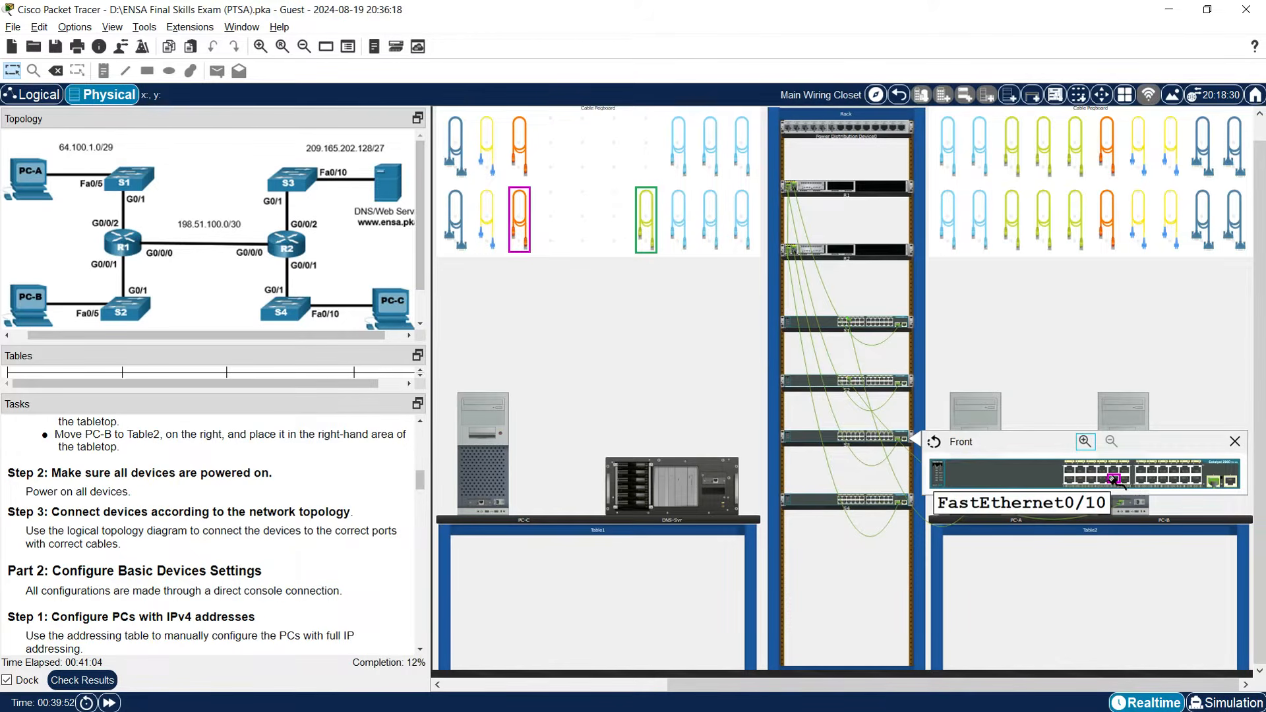
{"action": "left_click", "coordinate": [1114, 481]}
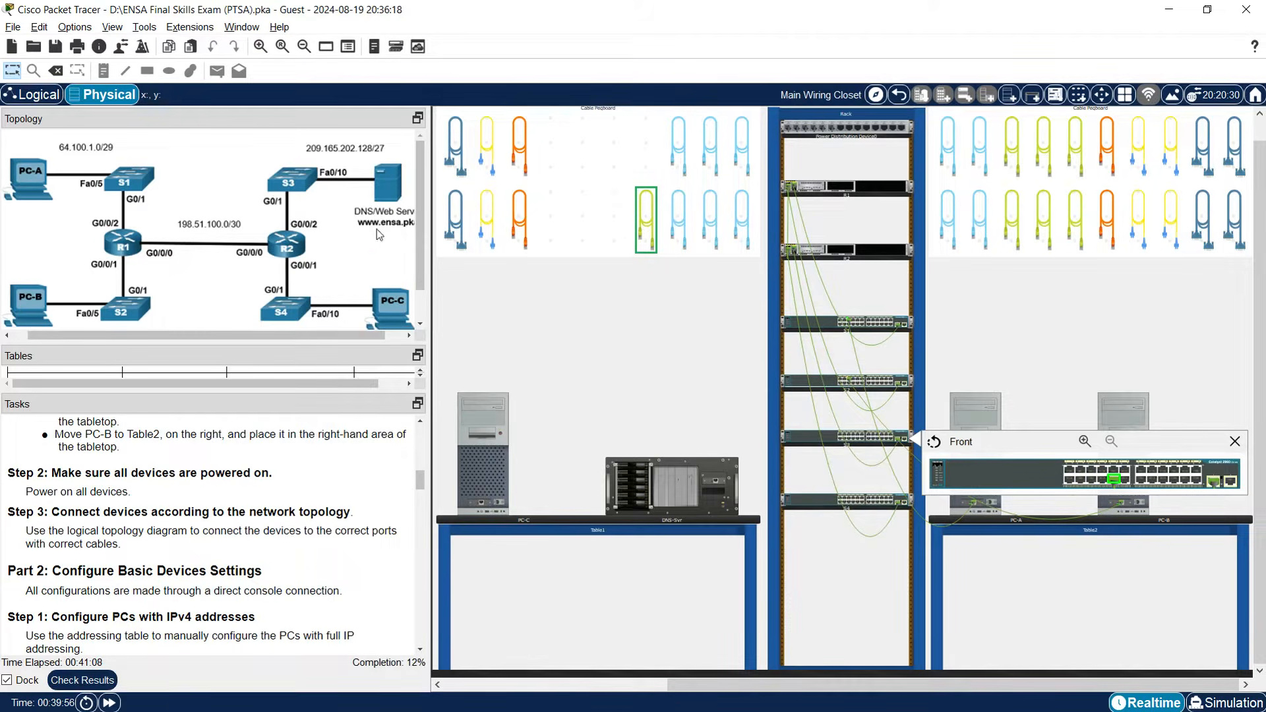
{"action": "left_click", "coordinate": [717, 483]}
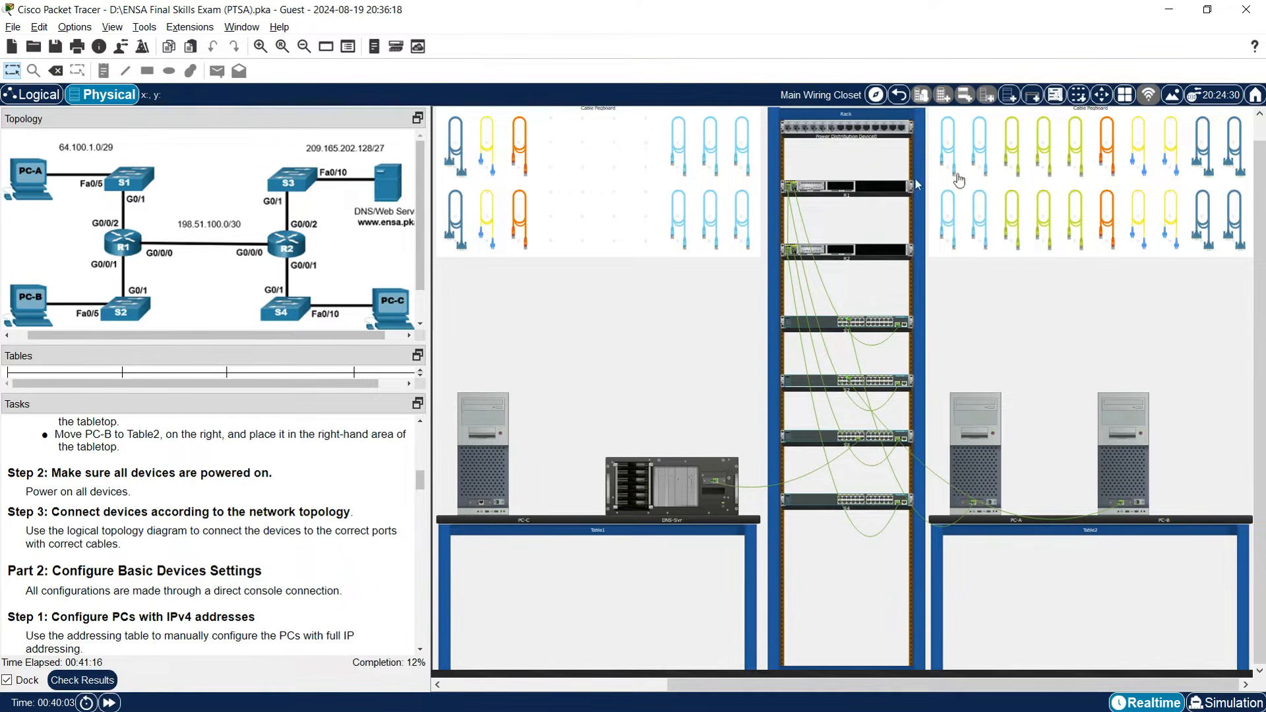
Link switch S4 FastEthernet0/10 to PC-C with a copper cable.
{"action": "left_click", "coordinate": [1010, 162]}
{"action": "left_click", "coordinate": [819, 500]}
{"action": "left_click", "coordinate": [846, 512]}
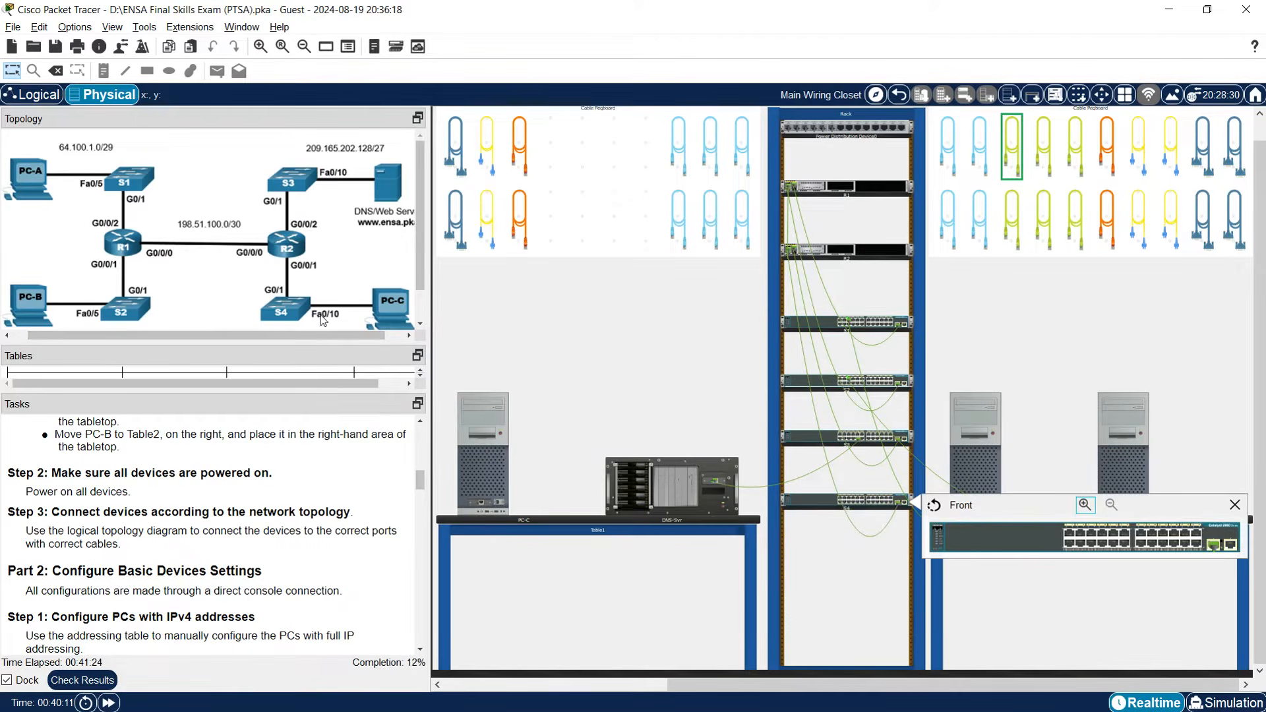
{"action": "left_click", "coordinate": [1115, 544]}
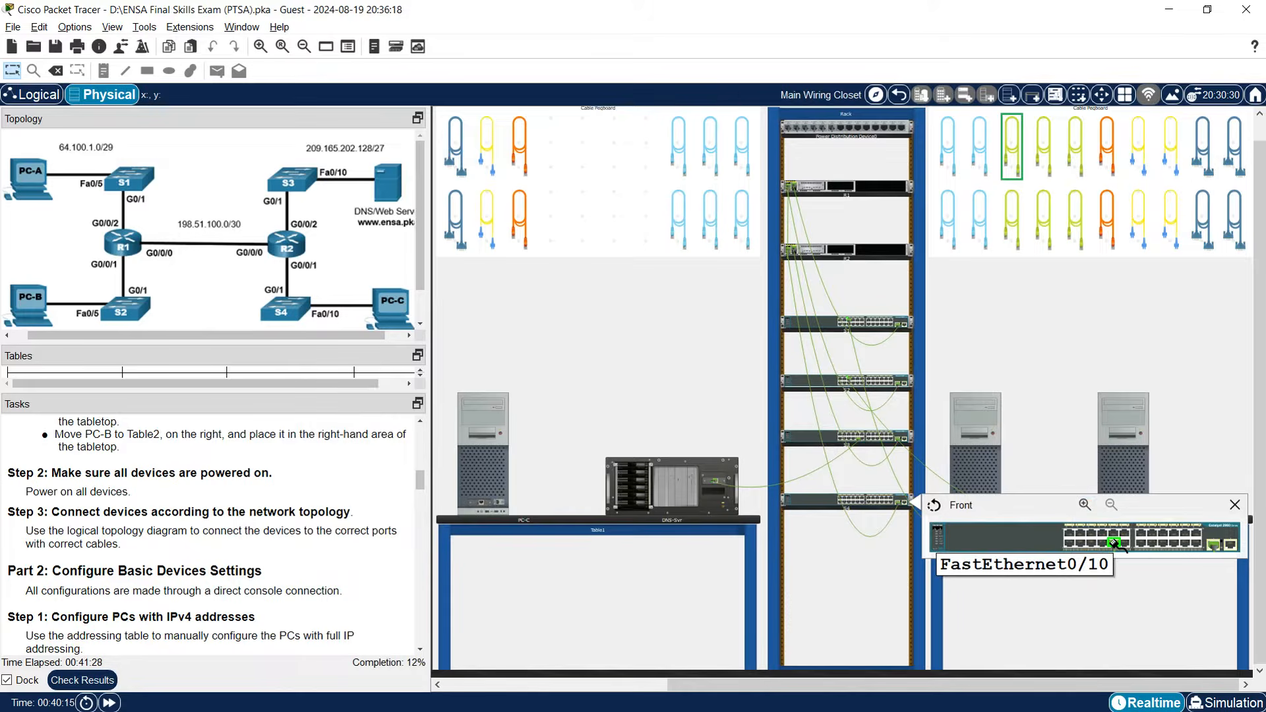
{"action": "left_click", "coordinate": [483, 505]}
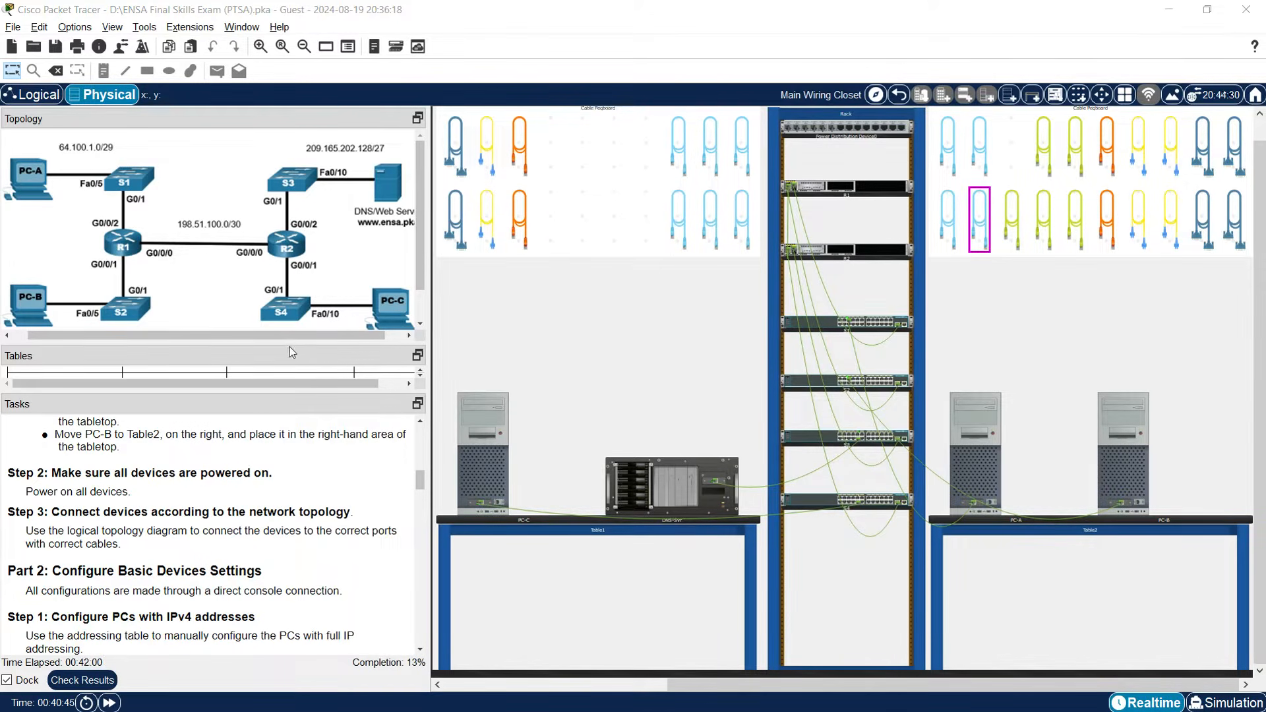
Enlarge the addressing table, scroll to Step 2, and select the DNS/Web Server row.
{"action": "left_click_drag", "start_coordinate": [289, 343], "coordinate": [308, 249]}
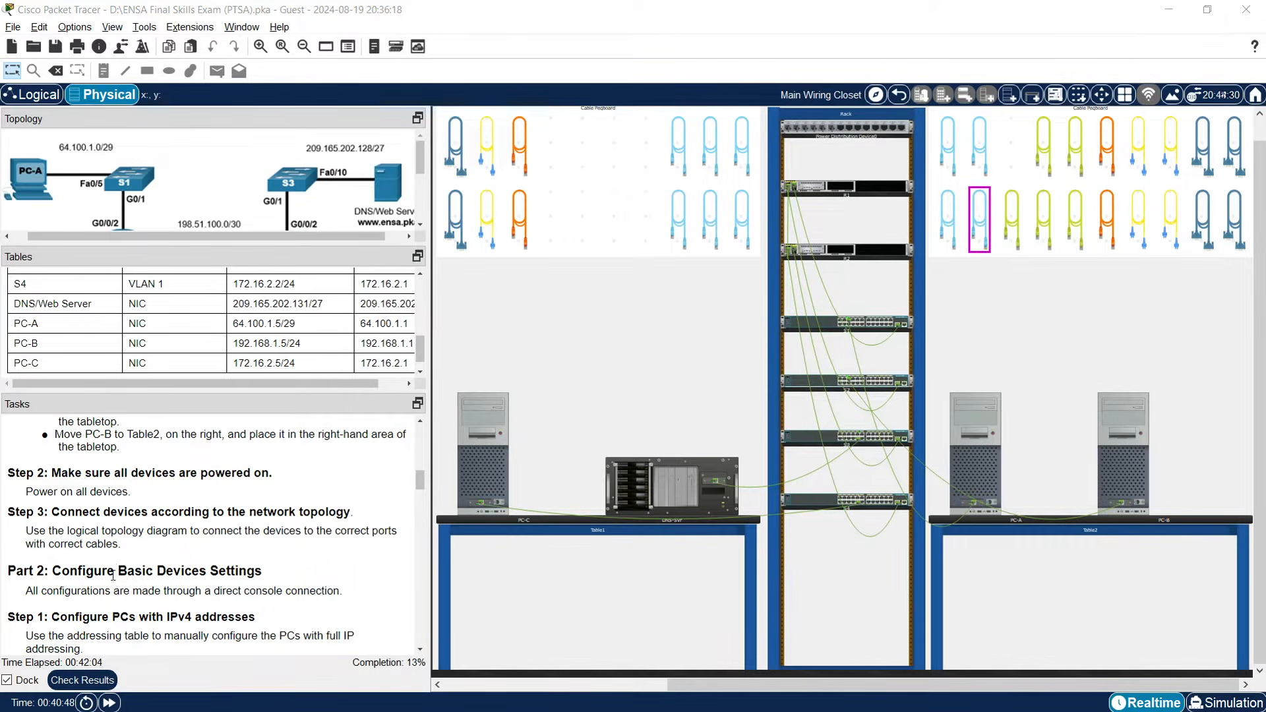
{"action": "scroll", "coordinate": [113, 575], "scroll_direction": "down", "scroll_amount": 1}
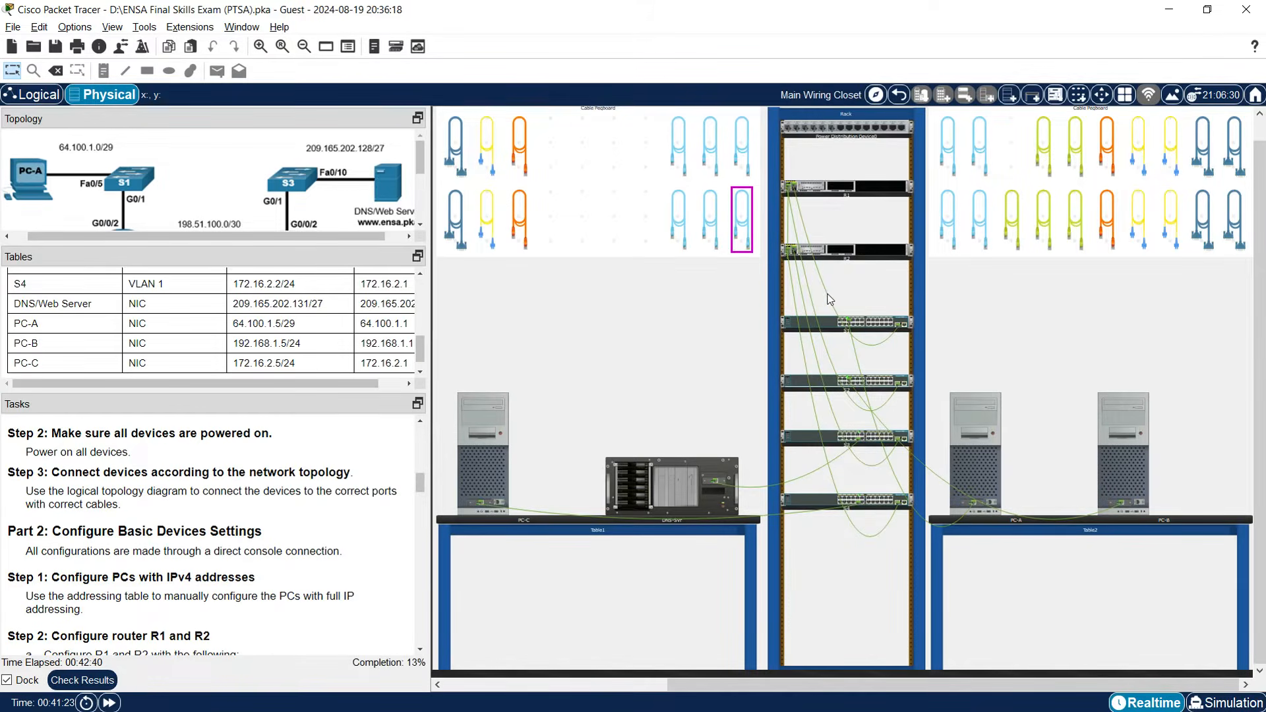
{"action": "scroll", "coordinate": [129, 519], "scroll_direction": "down", "scroll_amount": 2}
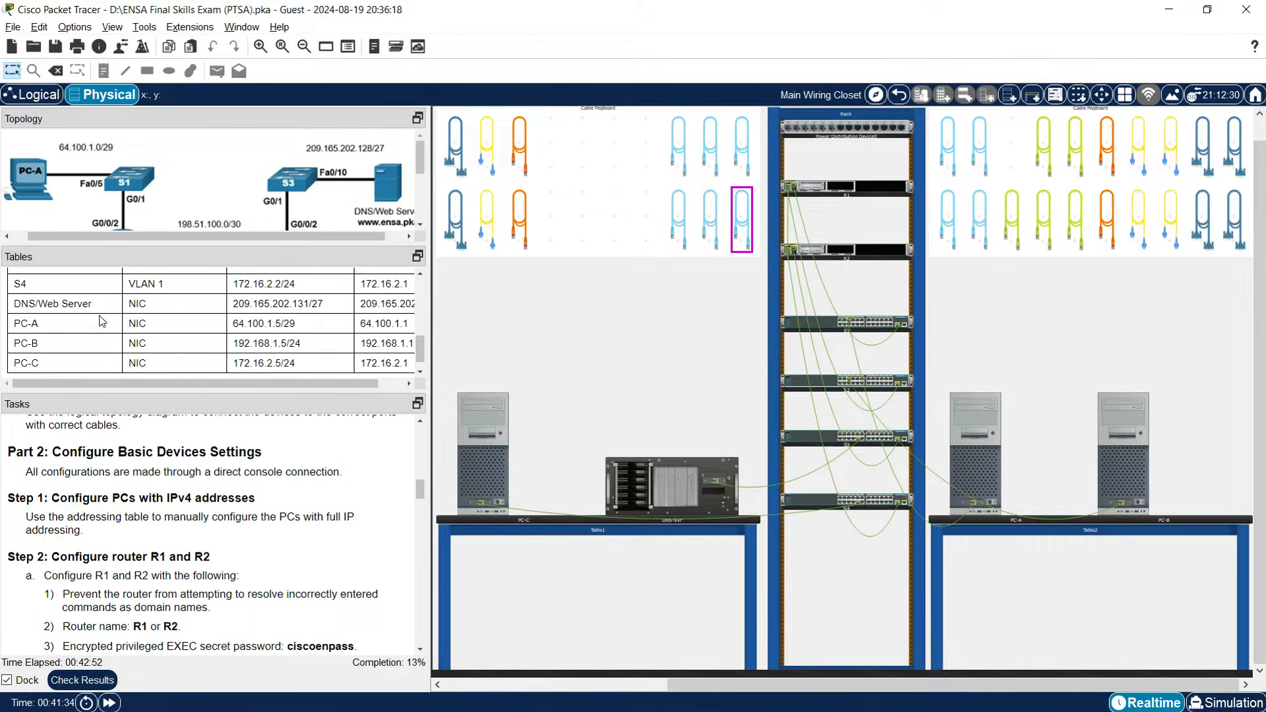
{"action": "scroll", "coordinate": [131, 343], "scroll_direction": "down", "scroll_amount": 1}
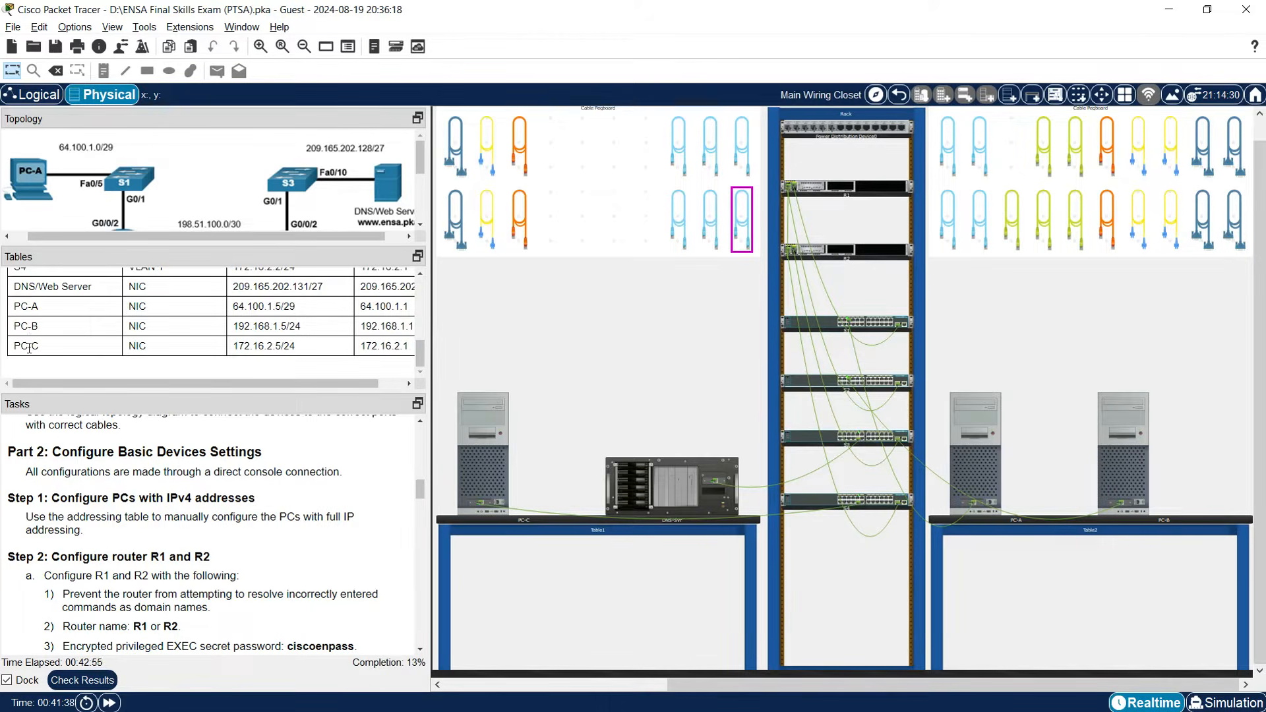
{"action": "left_click_drag", "start_coordinate": [17, 288], "coordinate": [97, 295]}
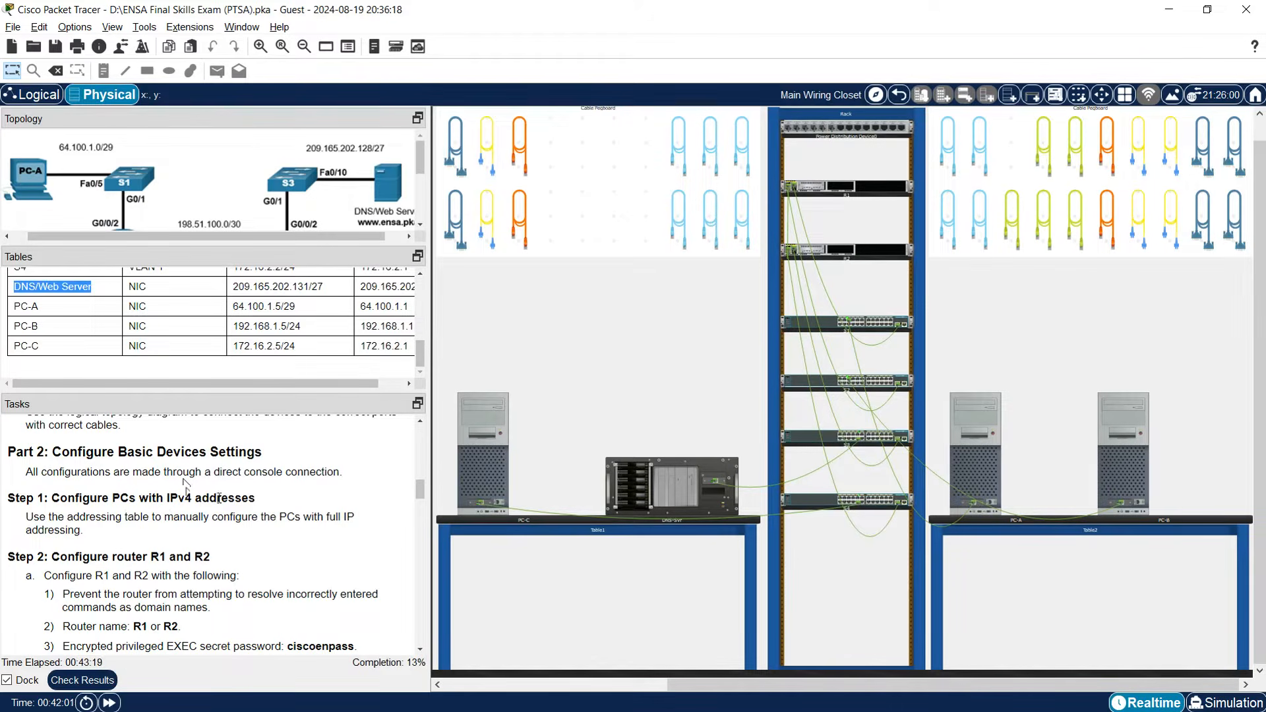
Try the DNS server's IP Configuration and dismiss the Interface Locked notice.
{"action": "left_click", "coordinate": [665, 492]}
{"action": "left_click", "coordinate": [520, 243]}
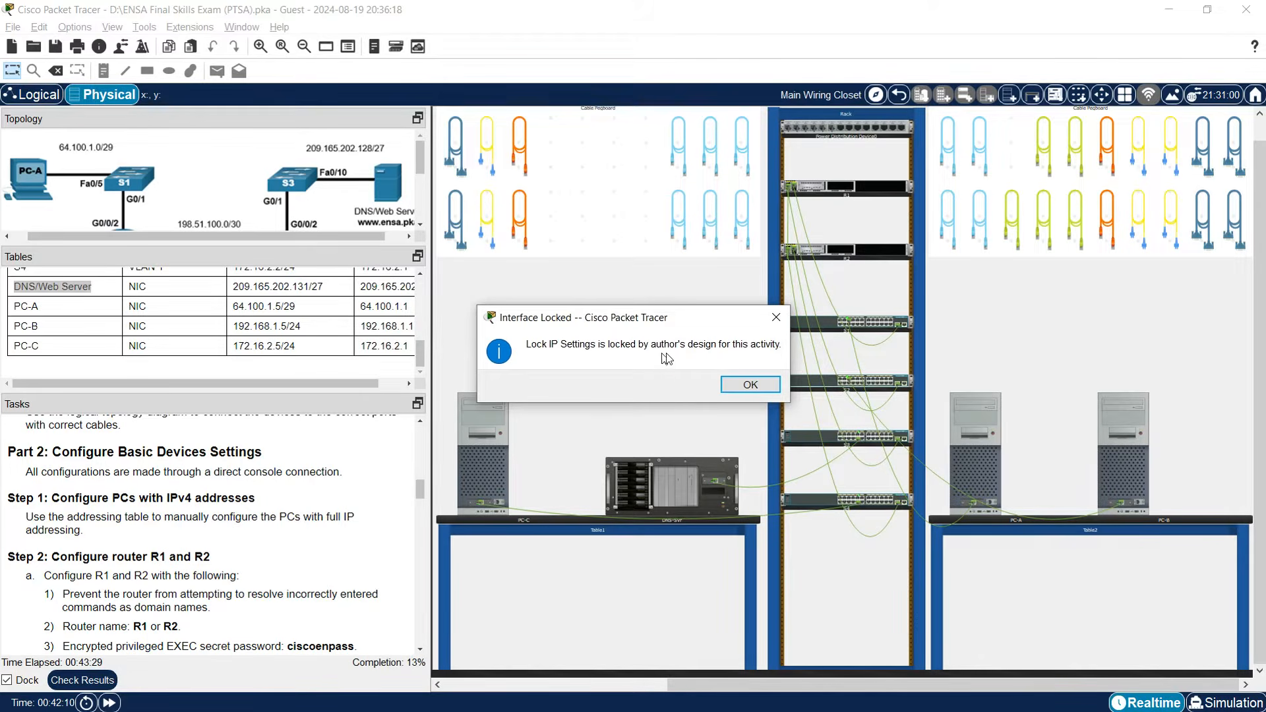
{"action": "left_click", "coordinate": [750, 384]}
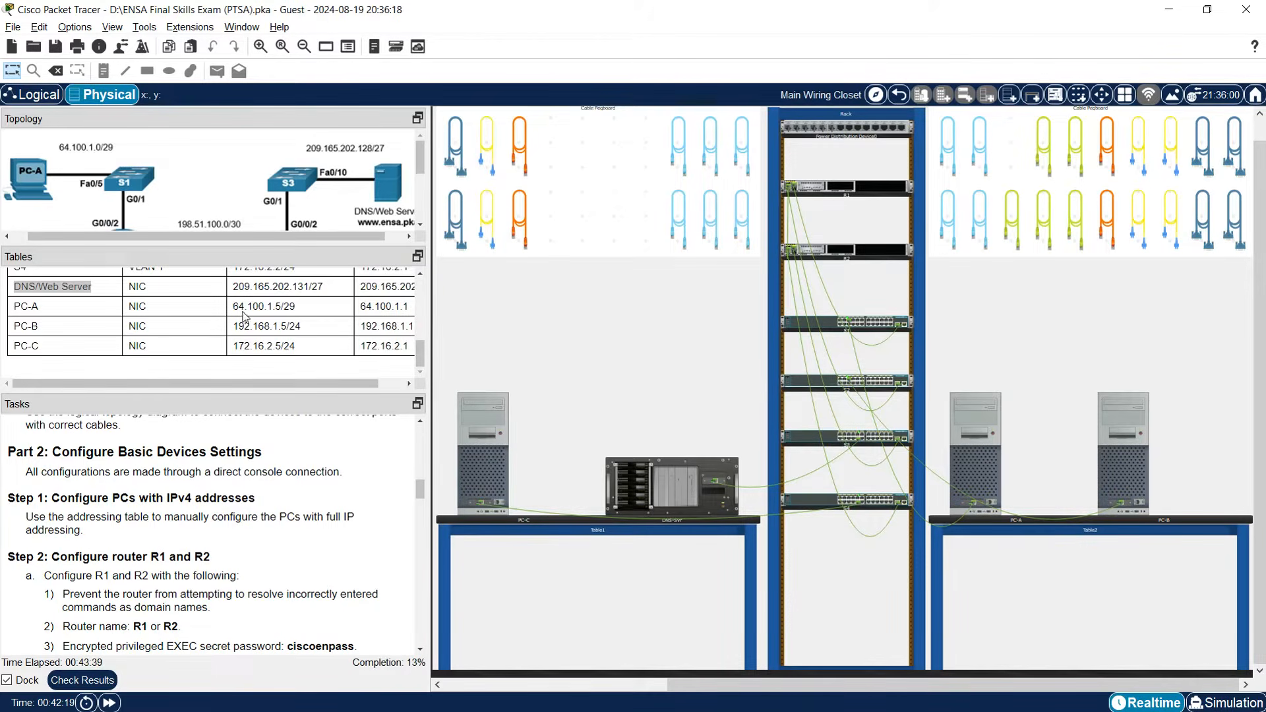
Copy 64.100.1.5 from the addressing table into PC-A's IPv4 Address field.
{"action": "left_click", "coordinate": [984, 466]}
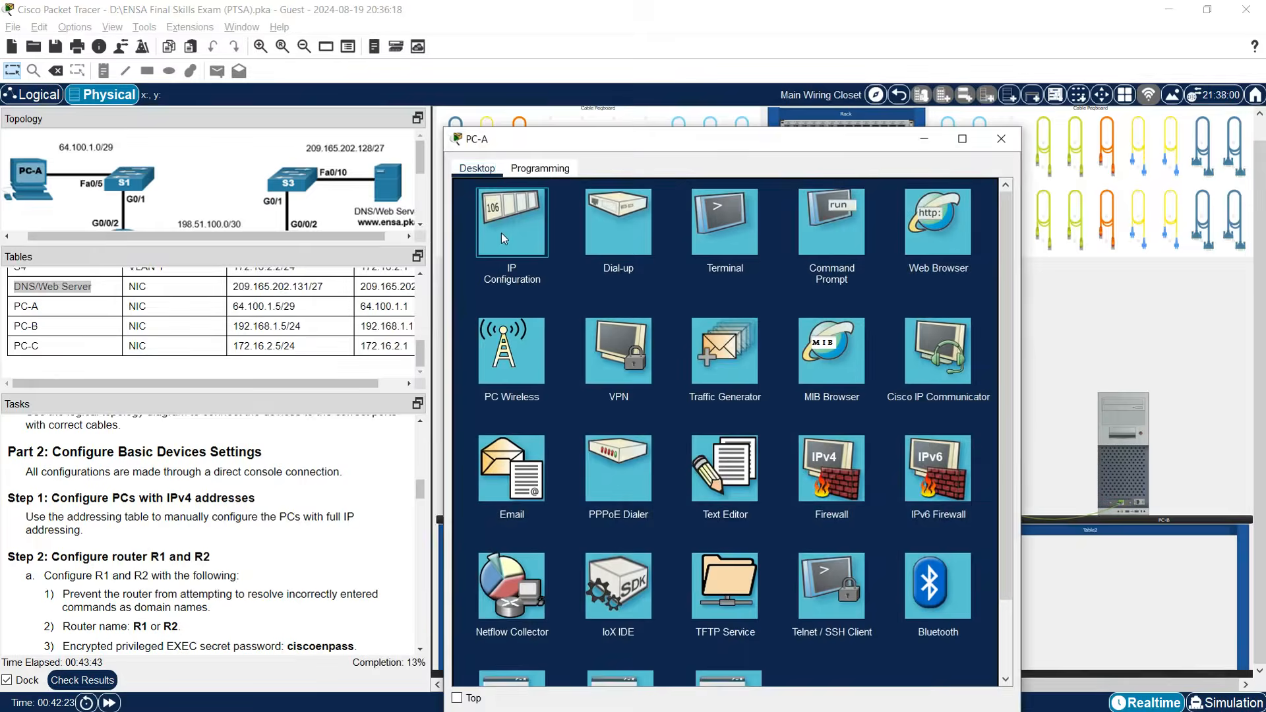
{"action": "left_click", "coordinate": [502, 232]}
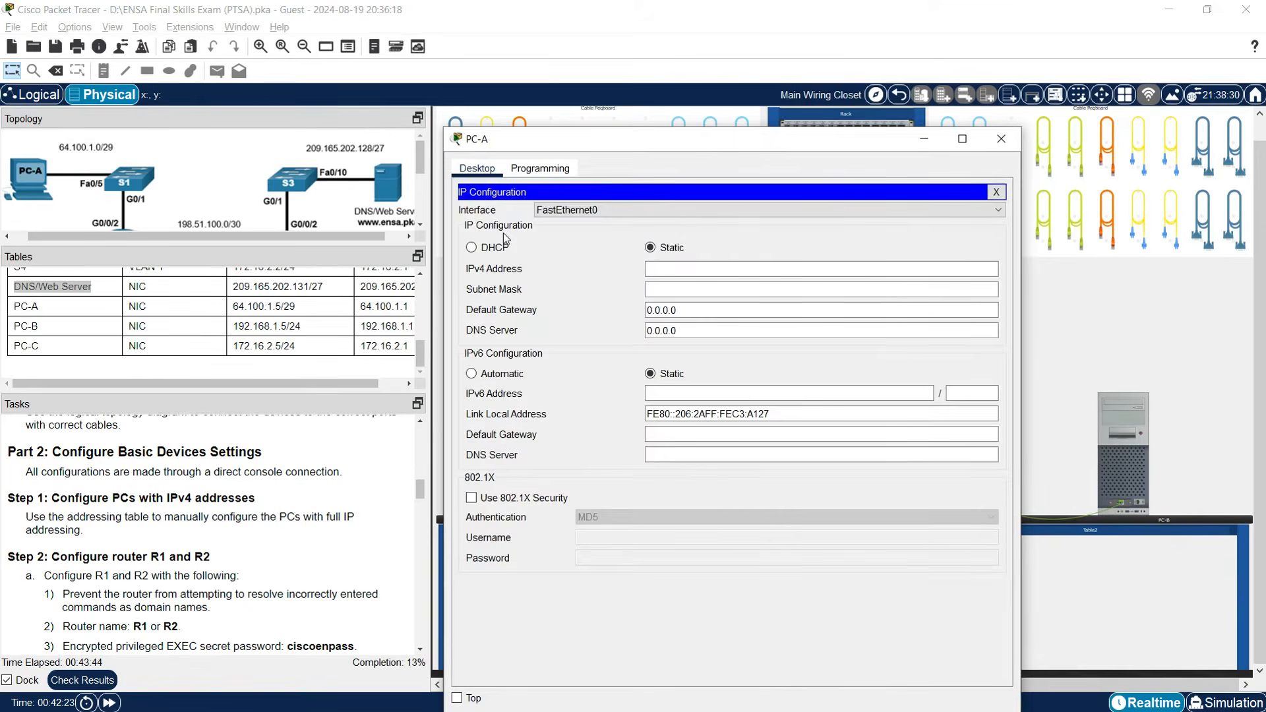
{"action": "left_click", "coordinate": [235, 307]}
{"action": "left_click_drag", "start_coordinate": [233, 308], "coordinate": [277, 307]}
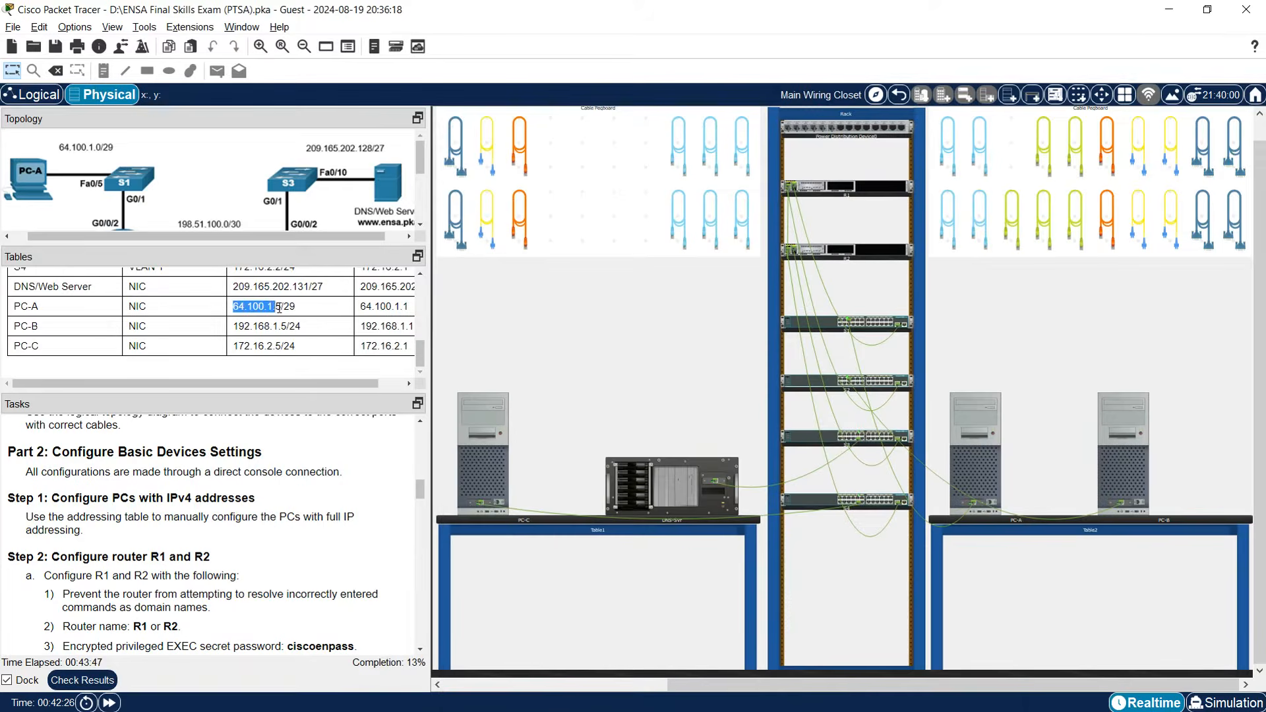
{"action": "right_click", "coordinate": [273, 305]}
{"action": "left_click", "coordinate": [293, 315]}
{"action": "left_click", "coordinate": [1000, 475]}
{"action": "left_click", "coordinate": [688, 268]}
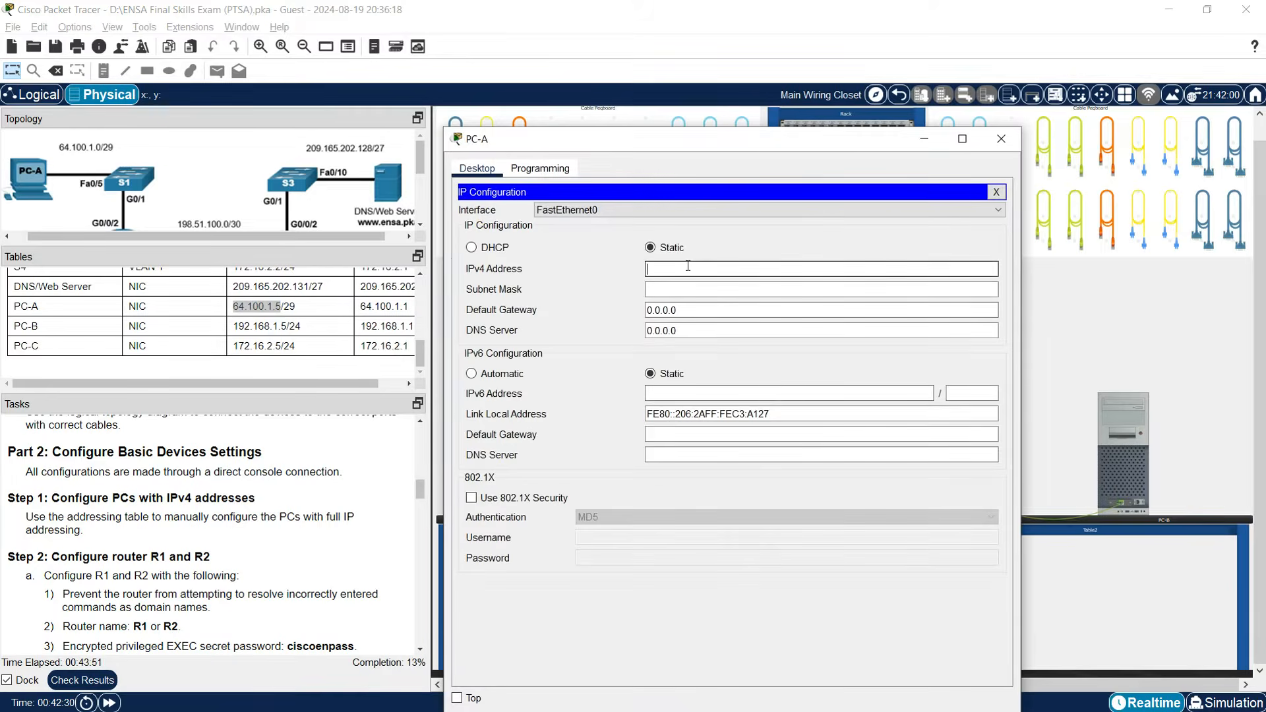
{"action": "type", "text": "64.100.1.5"}
Replace PC-A's default 255.0.0.0 mask with 255.255.255.248.
{"action": "left_click", "coordinate": [678, 289]}
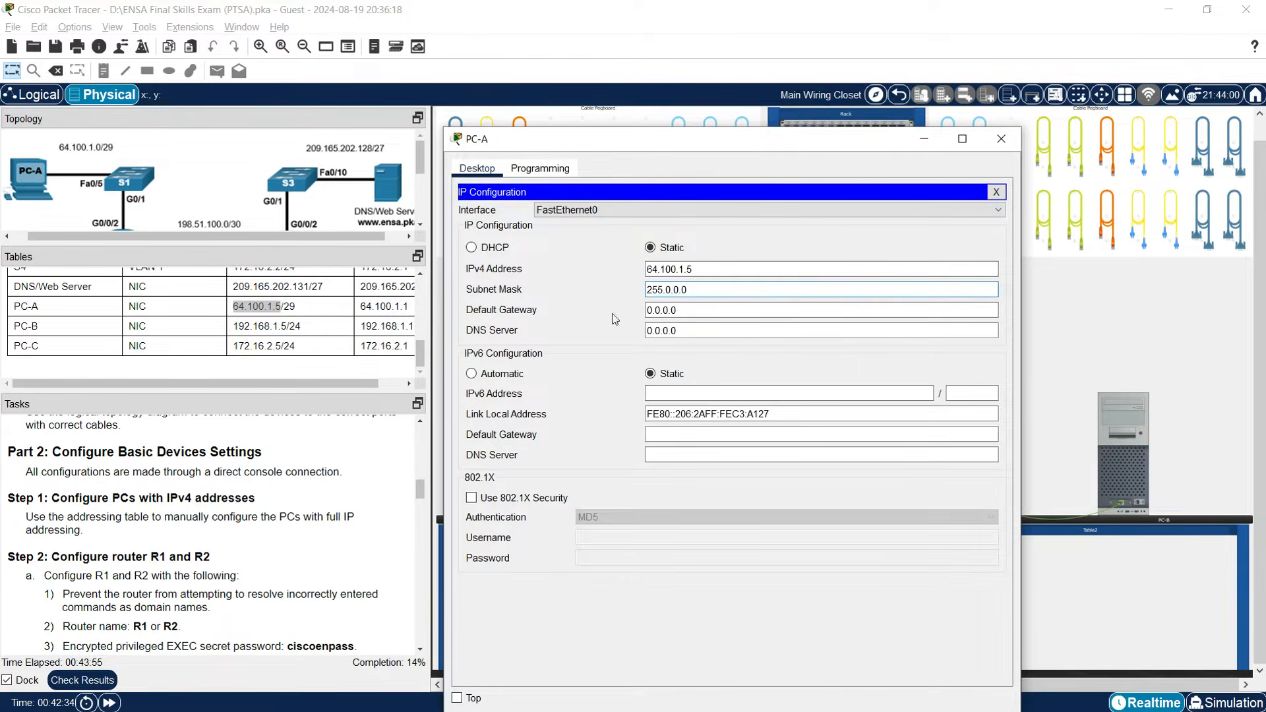
{"action": "left_click_drag", "start_coordinate": [703, 290], "coordinate": [581, 267]}
{"action": "key", "text": "Num_Lock"}
{"action": "type", "text": "255.255.255.248"}
{"action": "left_click", "coordinate": [701, 310]}
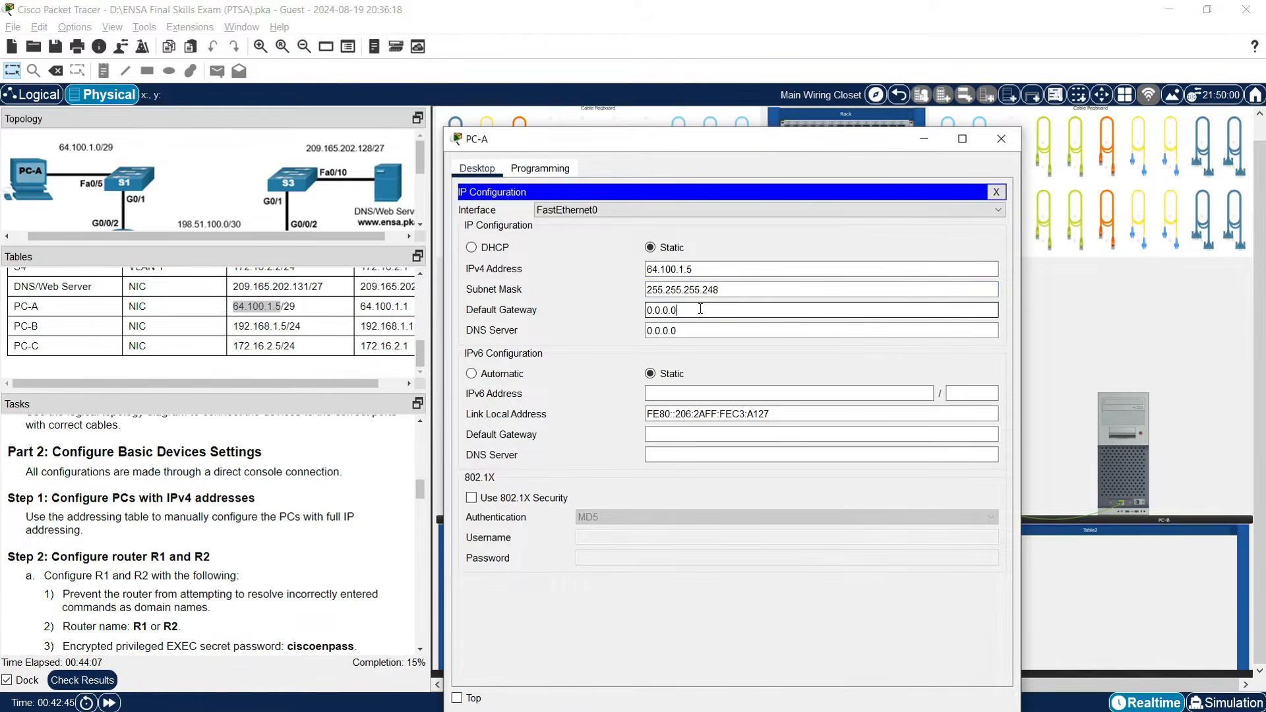
{"action": "key", "text": "Num_Lock"}
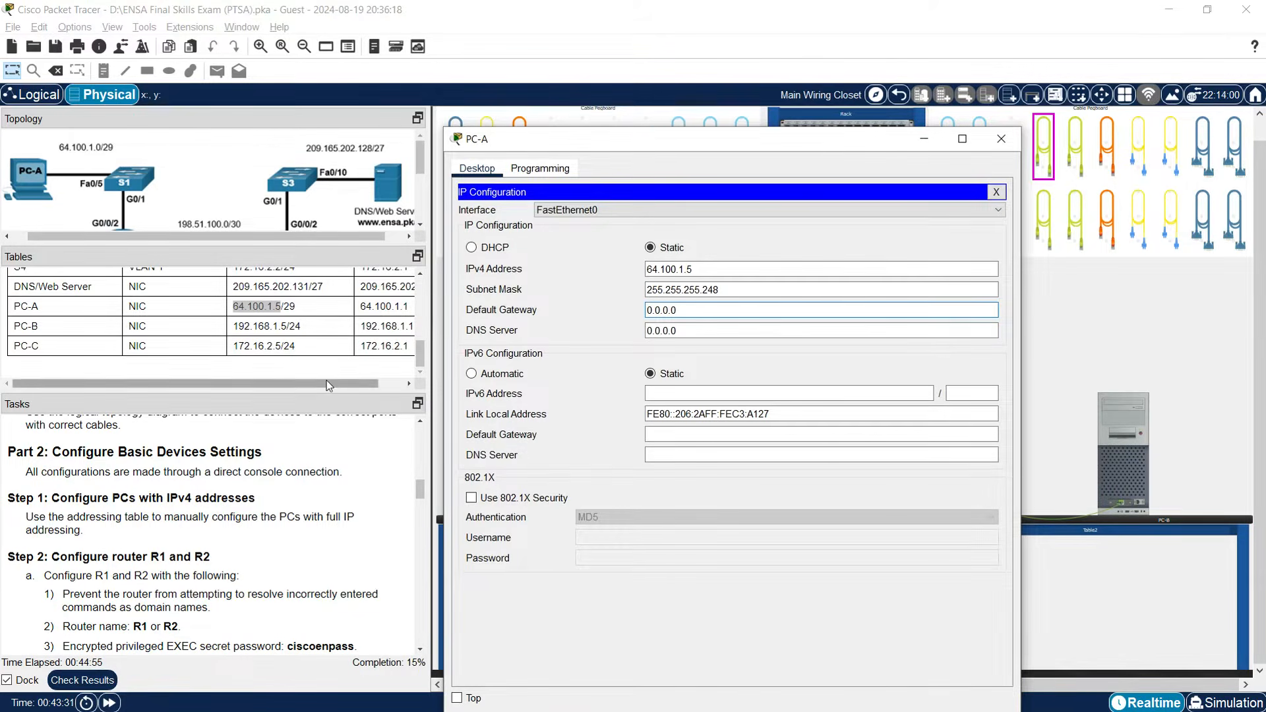
Set PC-A's default gateway to 64.100.1.1.
{"action": "left_click_drag", "start_coordinate": [309, 386], "coordinate": [330, 384]}
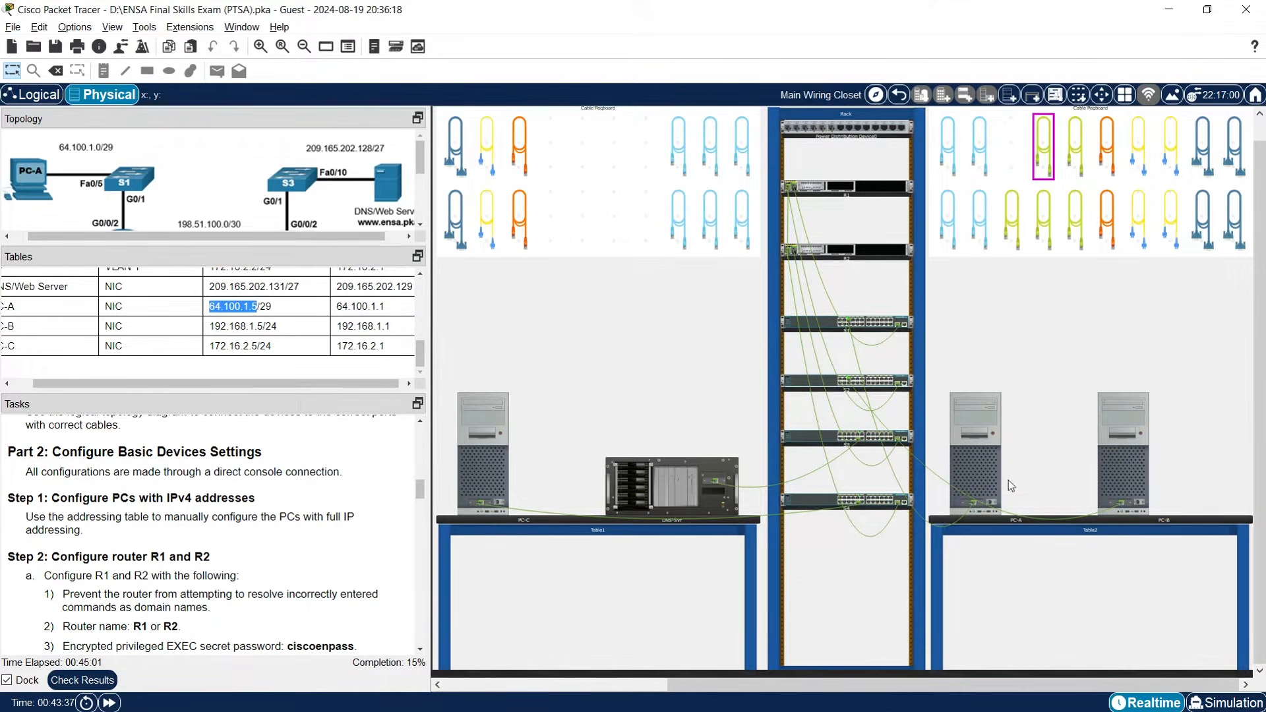
{"action": "left_click", "coordinate": [982, 465]}
{"action": "double_click", "coordinate": [670, 270]}
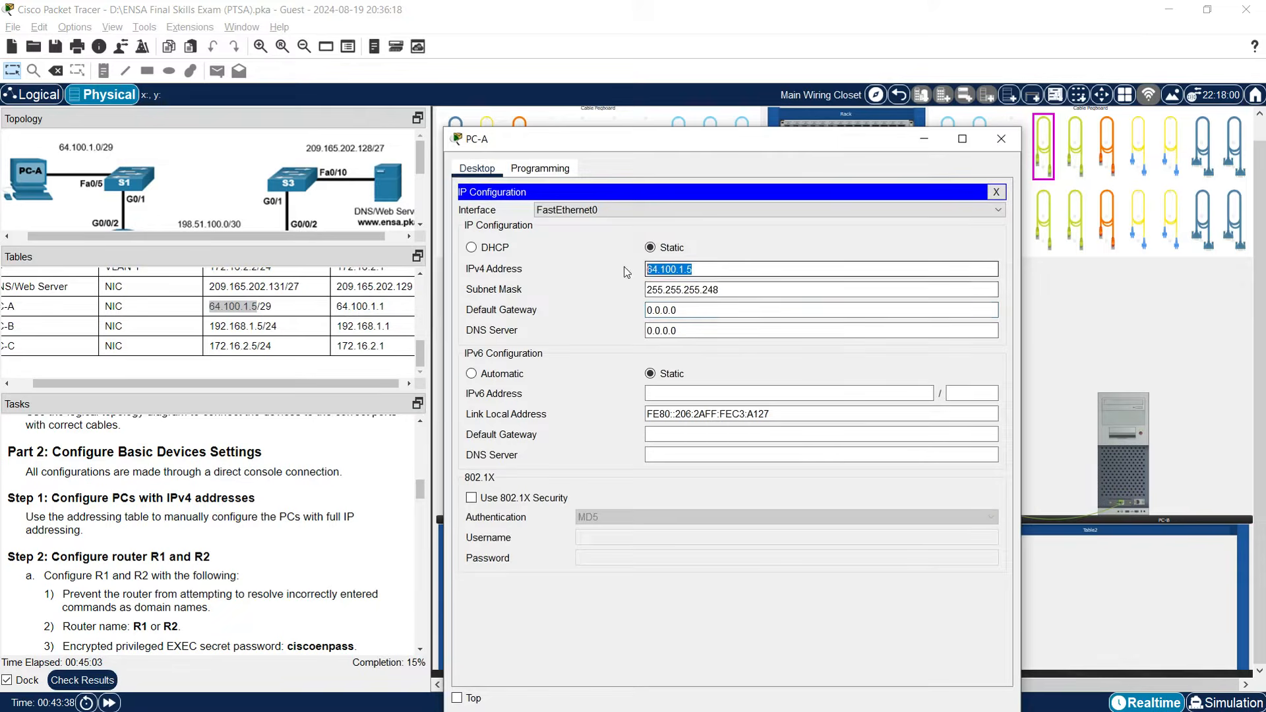
{"action": "key", "text": "ctrl+c"}
{"action": "key", "text": "Tab"}
{"action": "key", "text": "Tab"}
{"action": "key", "text": "ctrl+v"}
{"action": "key", "text": "BackSpace"}
{"action": "type", "text": "1"}
{"action": "left_click_drag", "start_coordinate": [285, 385], "coordinate": [264, 389]}
Set PC-A's DNS server to 209.165.202.131 and close its window.
{"action": "left_click_drag", "start_coordinate": [236, 286], "coordinate": [306, 291]}
{"action": "right_click", "coordinate": [305, 292]}
{"action": "left_click", "coordinate": [333, 297]}
{"action": "left_click", "coordinate": [987, 466]}
{"action": "left_click_drag", "start_coordinate": [697, 333], "coordinate": [573, 328]}
{"action": "key", "text": "ctrl+v"}
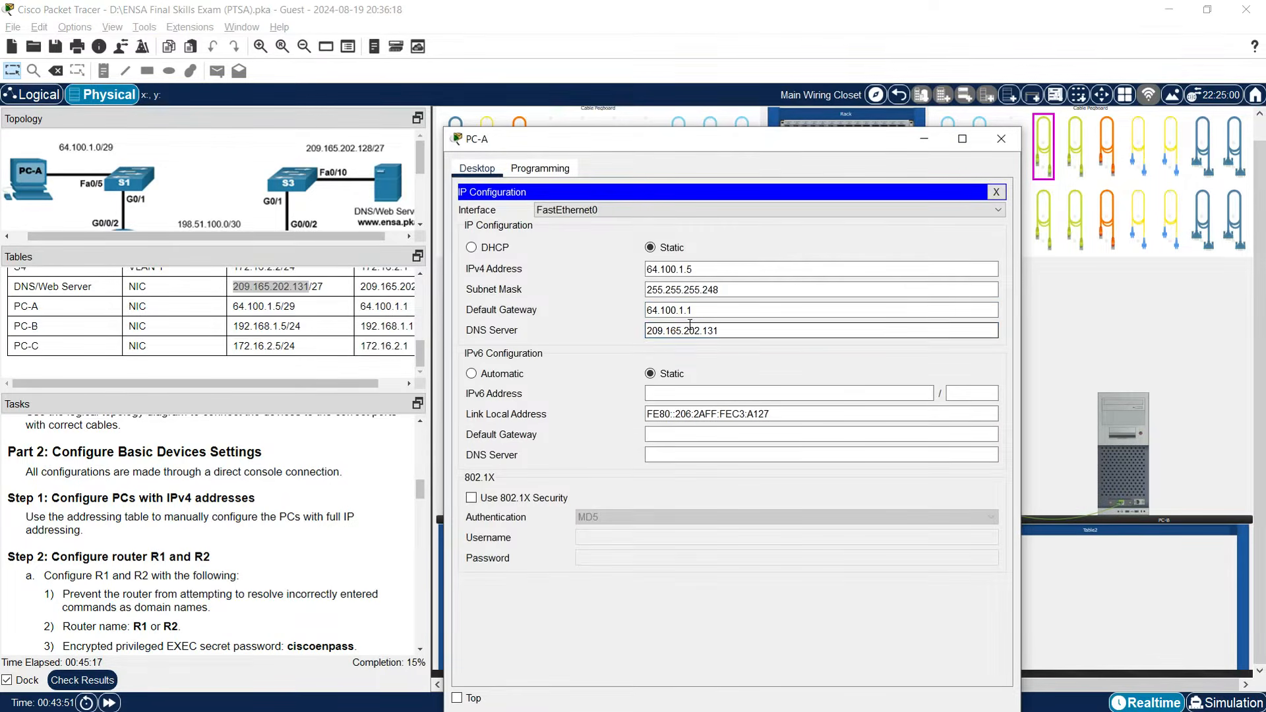
{"action": "left_click", "coordinate": [715, 310]}
{"action": "left_click", "coordinate": [726, 331]}
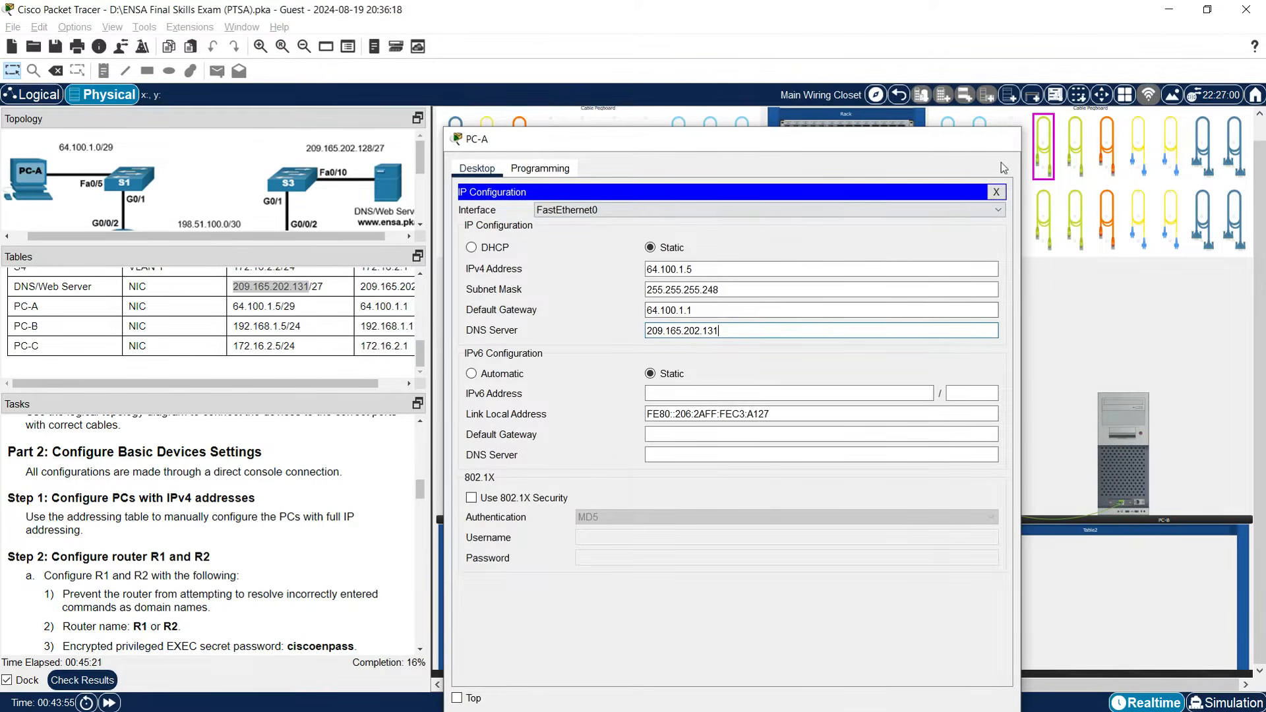
{"action": "left_click", "coordinate": [1001, 139]}
Copy 192.168.1.5 from the addressing table into PC-B's IPv4 Address field.
{"action": "left_click", "coordinate": [1123, 455]}
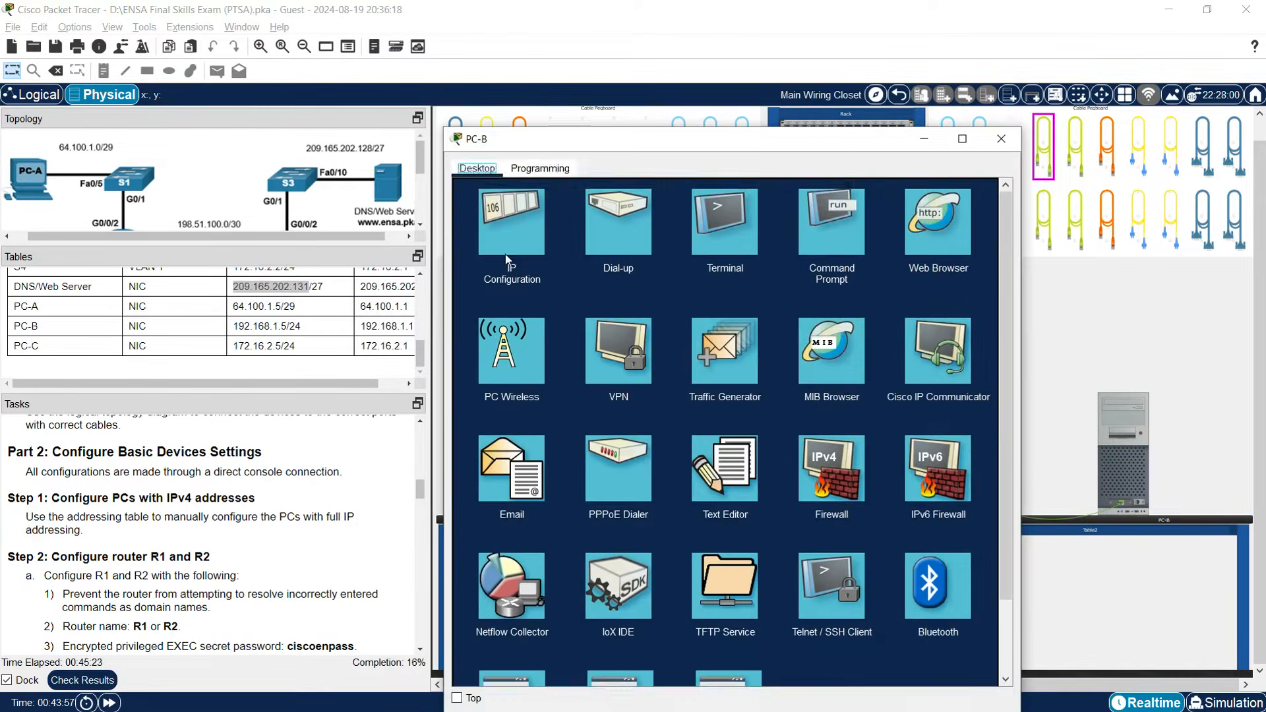
{"action": "left_click", "coordinate": [512, 232]}
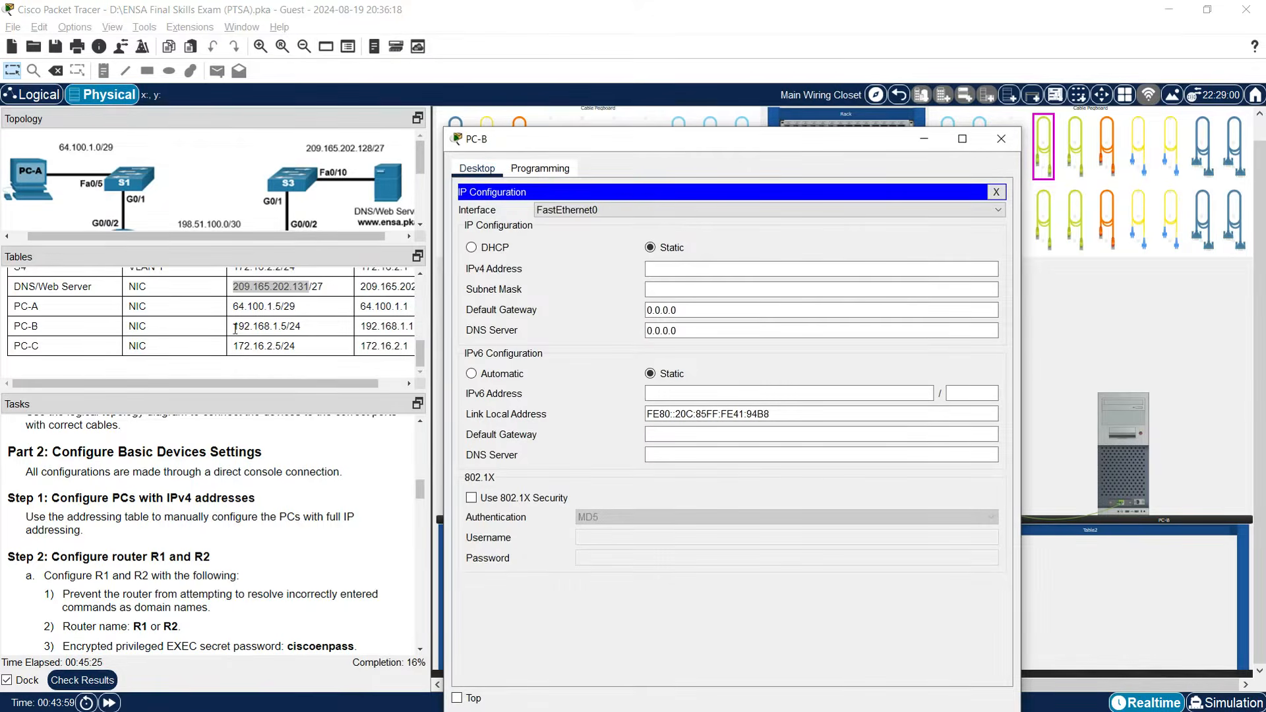
{"action": "left_click", "coordinate": [236, 327]}
{"action": "left_click_drag", "start_coordinate": [235, 328], "coordinate": [283, 327]}
{"action": "right_click", "coordinate": [285, 326]}
{"action": "left_click", "coordinate": [355, 341]}
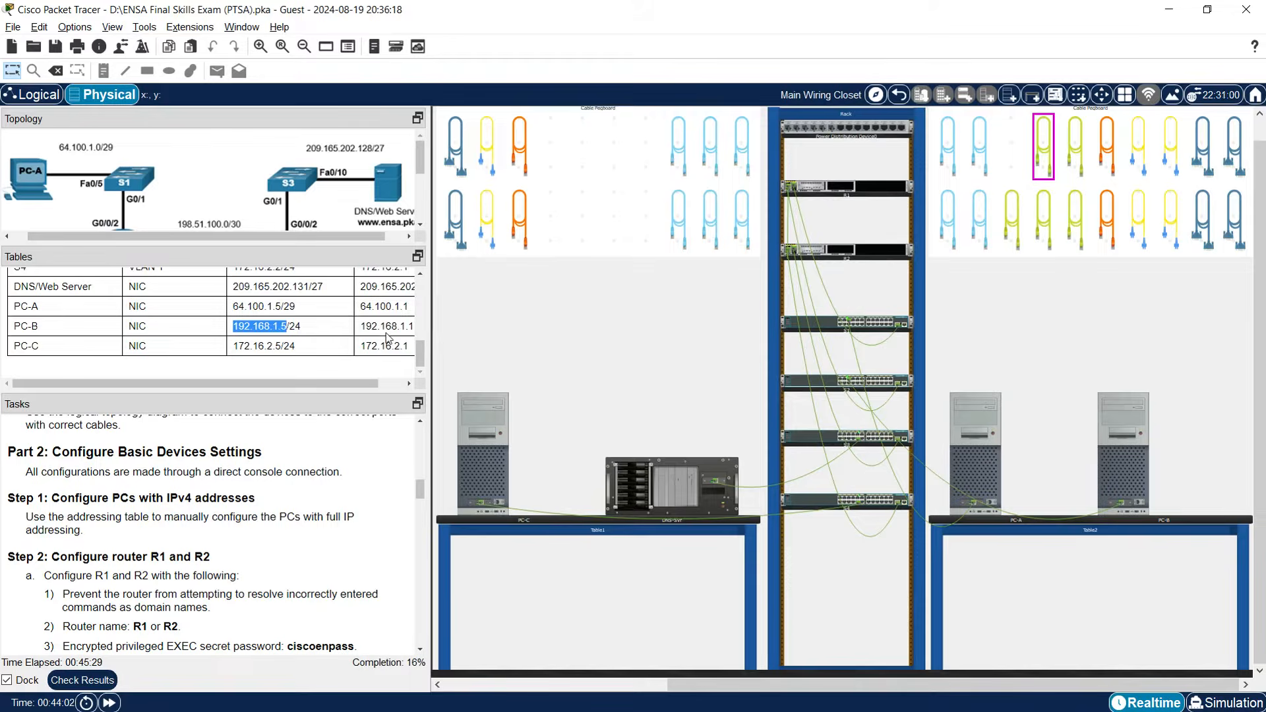
{"action": "left_click", "coordinate": [1095, 473]}
{"action": "left_click", "coordinate": [669, 269]}
{"action": "key", "text": "ctrl+v"}
Give PC-B subnet mask 255.255.255.0 and default gateway 192.168.1.1.
{"action": "left_click", "coordinate": [699, 289]}
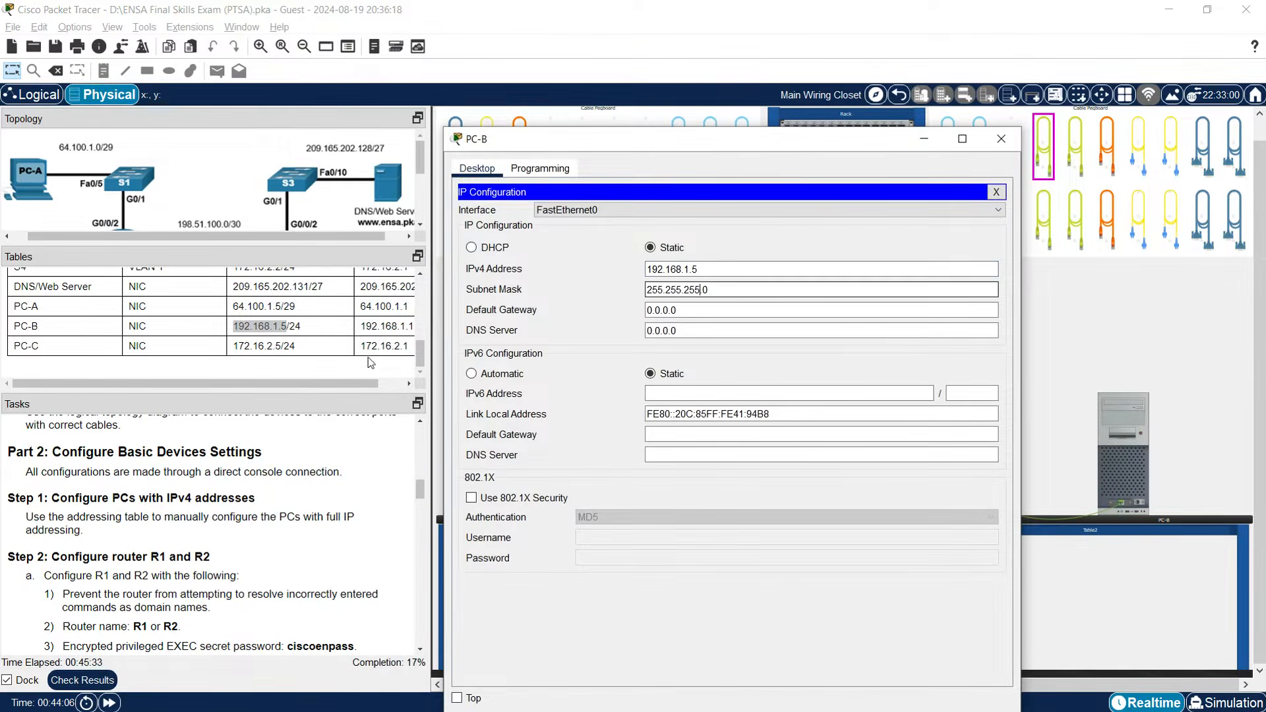
{"action": "left_click", "coordinate": [651, 311]}
{"action": "key", "text": "ctrl+a"}
{"action": "key", "text": "ctrl+v"}
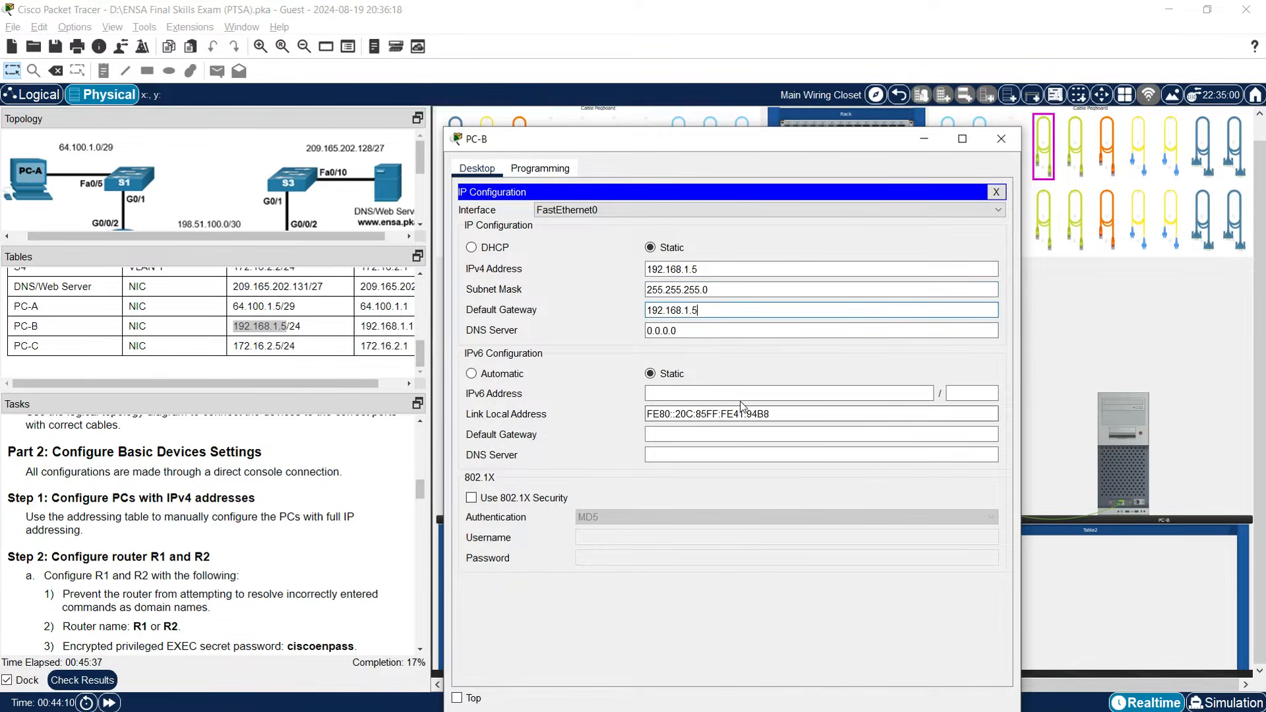
{"action": "key", "text": "BackSpace"}
{"action": "type", "text": "1"}
{"action": "key", "text": "Tab"}
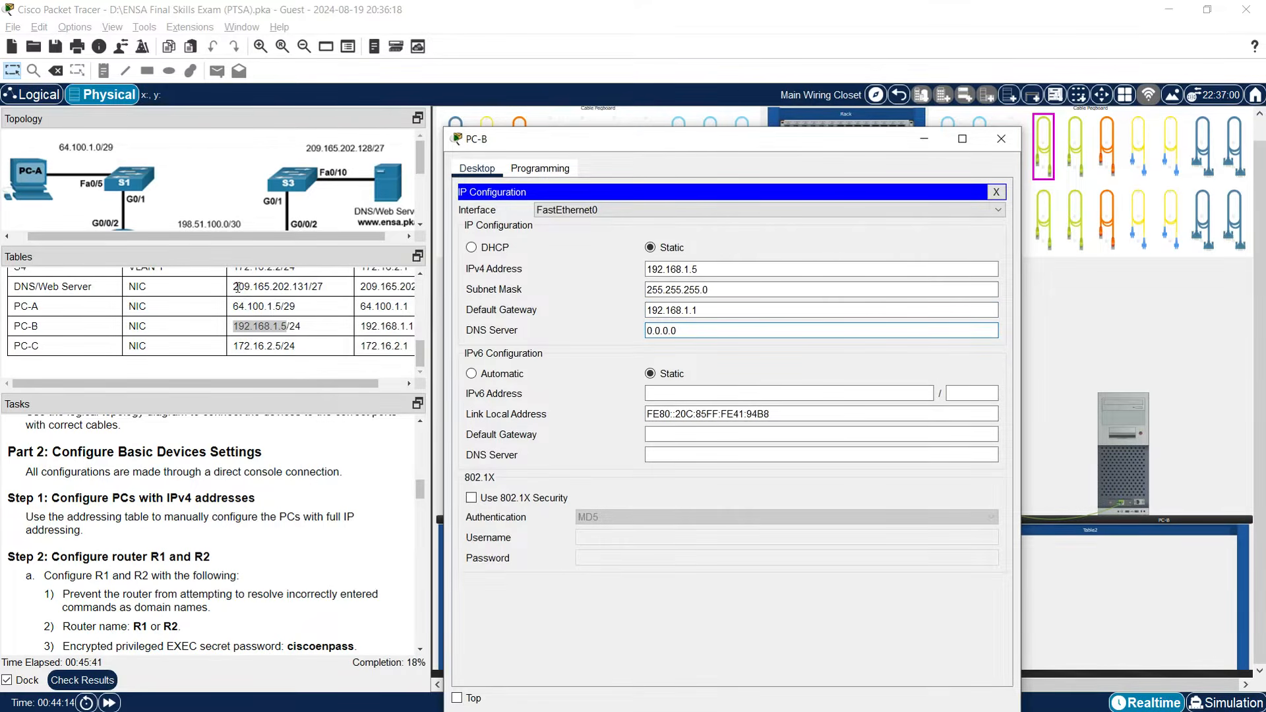
Set PC-B's DNS server to 209.165.202.131.
{"action": "left_click_drag", "start_coordinate": [235, 288], "coordinate": [310, 286]}
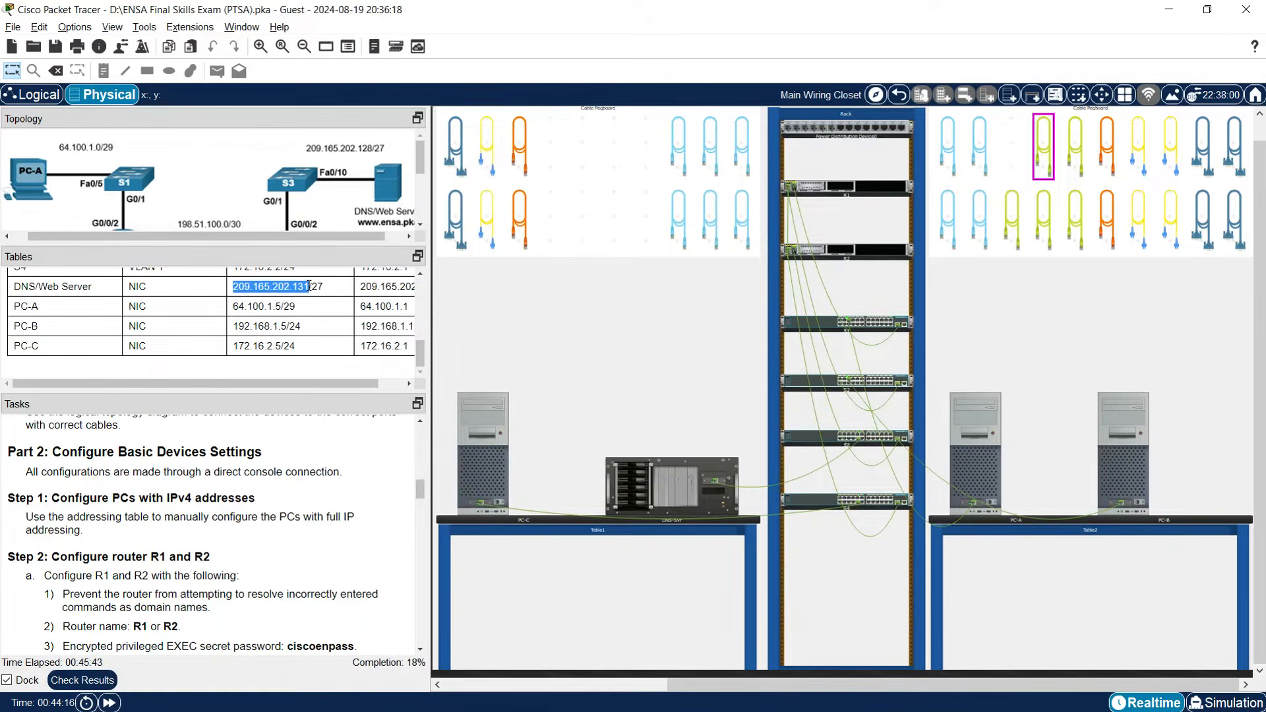
{"action": "right_click", "coordinate": [311, 286]}
{"action": "left_click", "coordinate": [326, 332]}
{"action": "left_click", "coordinate": [1126, 489]}
{"action": "key", "text": "ctrl+a"}
{"action": "key", "text": "ctrl+v"}
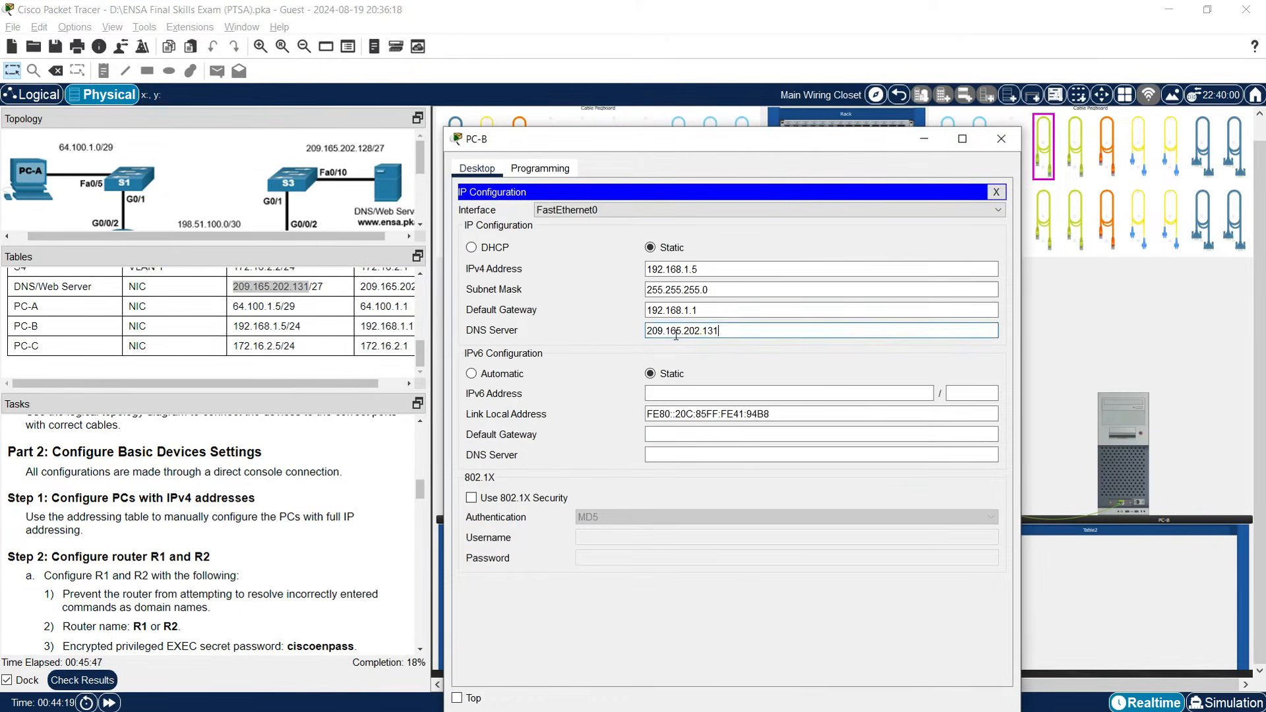
{"action": "left_click", "coordinate": [720, 314]}
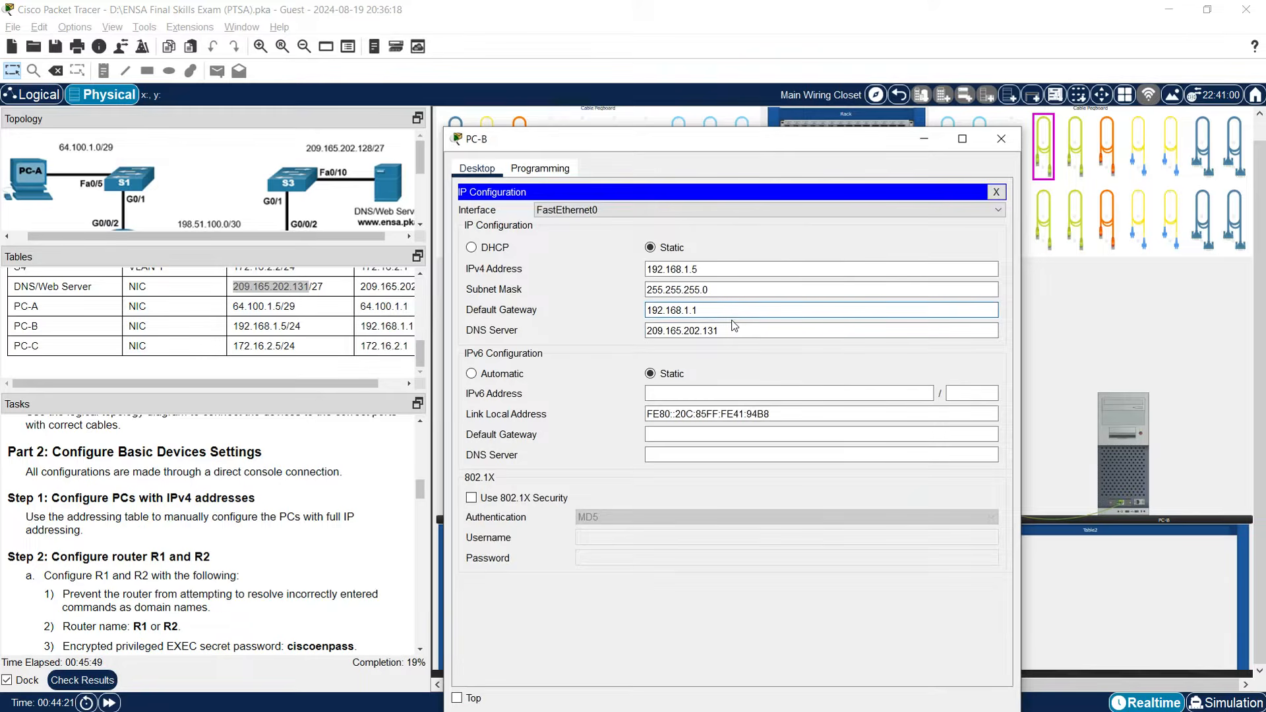
Close PC-B and paste 172.16.2.5 from the table as PC-C's IPv4 address.
{"action": "left_click", "coordinate": [1000, 139]}
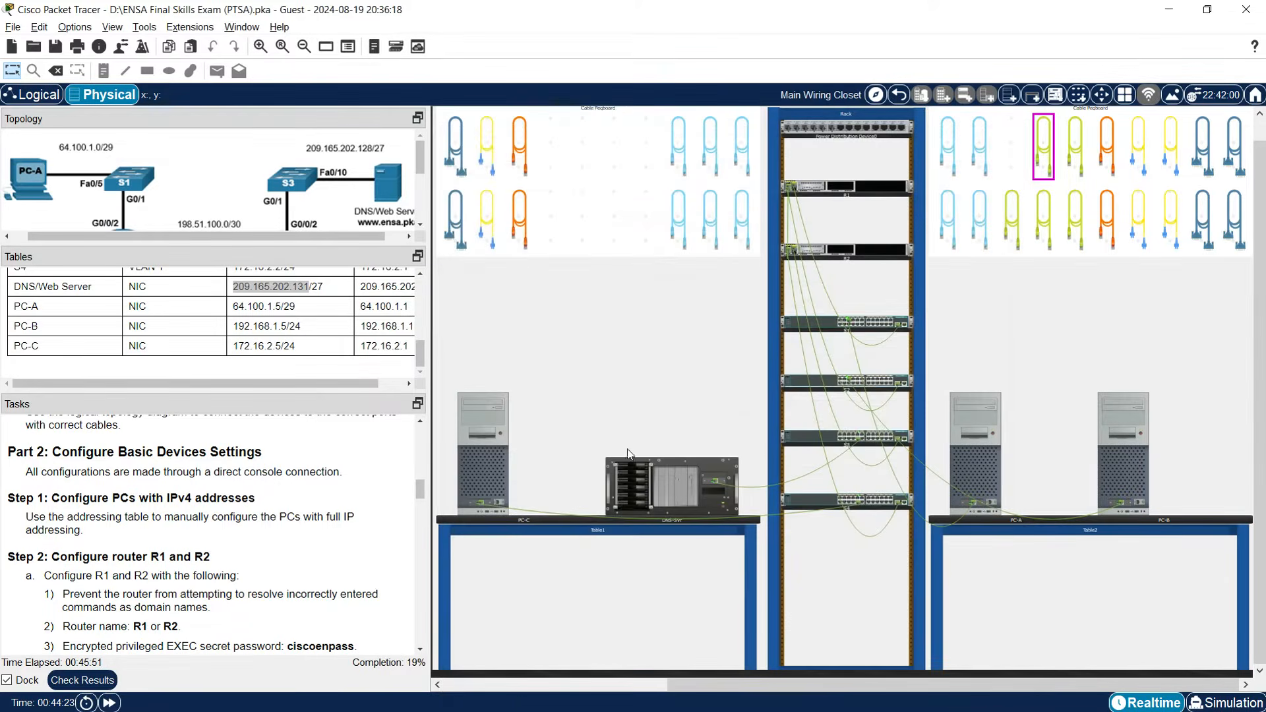
{"action": "left_click", "coordinate": [488, 472]}
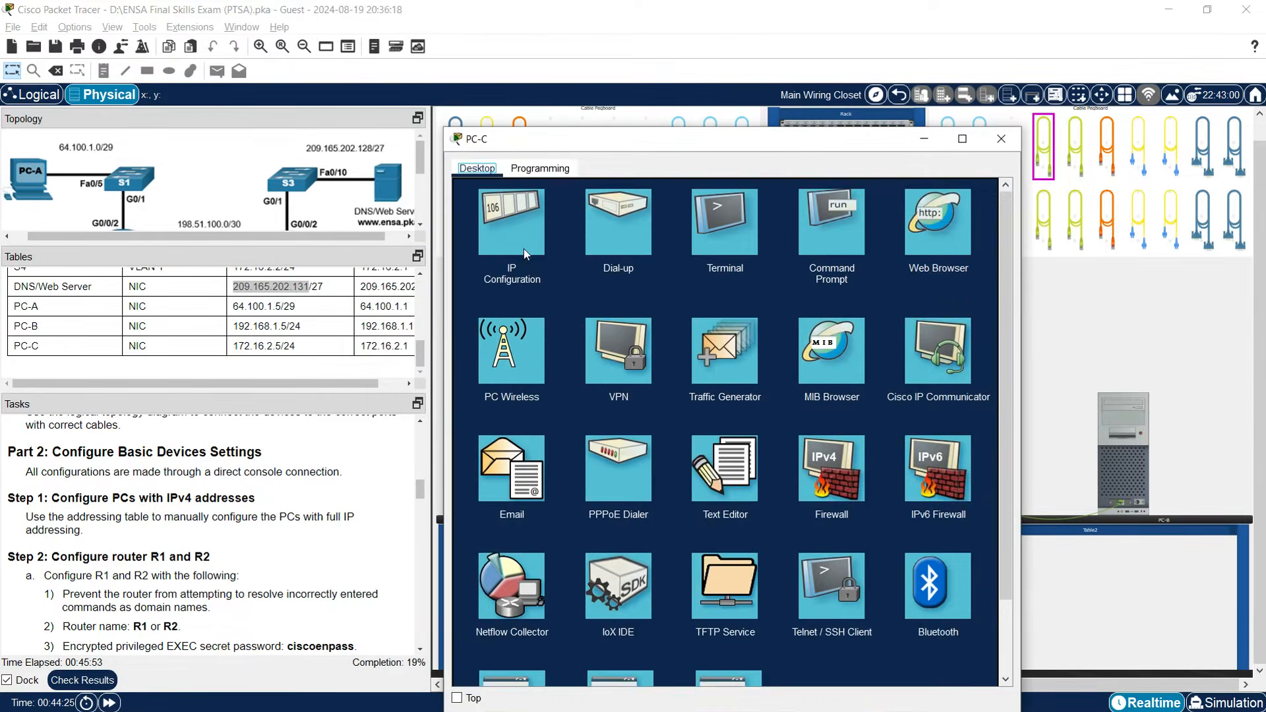
{"action": "left_click", "coordinate": [526, 243]}
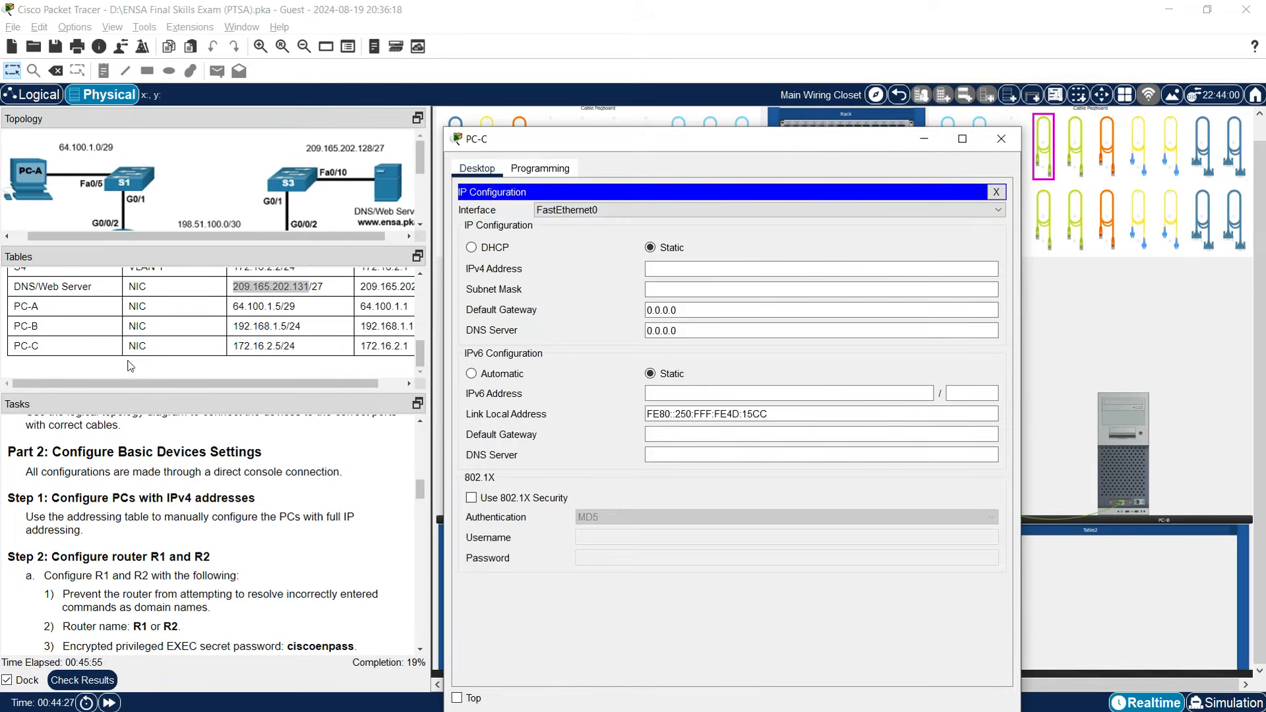
{"action": "left_click_drag", "start_coordinate": [234, 347], "coordinate": [281, 347]}
{"action": "right_click", "coordinate": [281, 347]}
{"action": "left_click", "coordinate": [295, 354]}
{"action": "left_click", "coordinate": [458, 425]}
{"action": "left_click", "coordinate": [671, 269]}
{"action": "key", "text": "ctrl+v"}
Correct PC-C's subnet mask to 255.255.255.0 and set its default gateway to 172.16.2.1.
{"action": "left_click", "coordinate": [672, 290]}
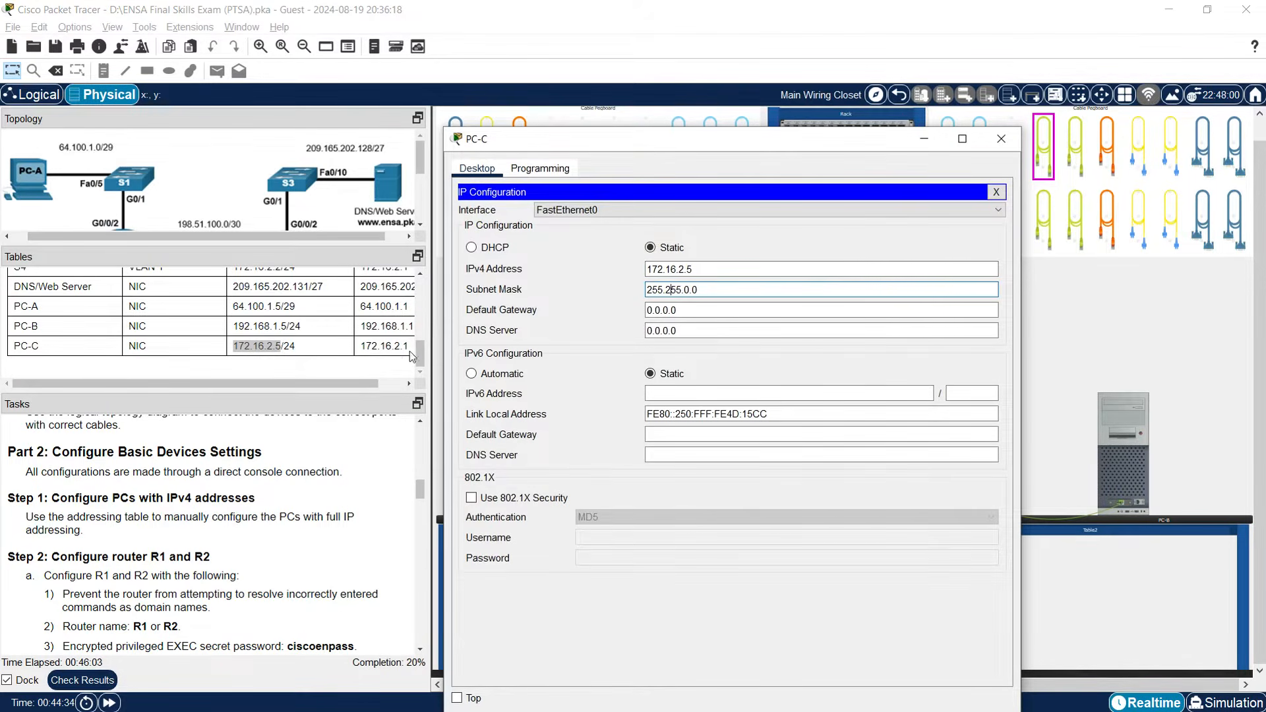
{"action": "left_click", "coordinate": [672, 289]}
{"action": "key", "text": "Right"}
{"action": "key", "text": "Right"}
{"action": "key", "text": "Right"}
{"action": "key", "text": "Delete"}
{"action": "key", "text": "Delete"}
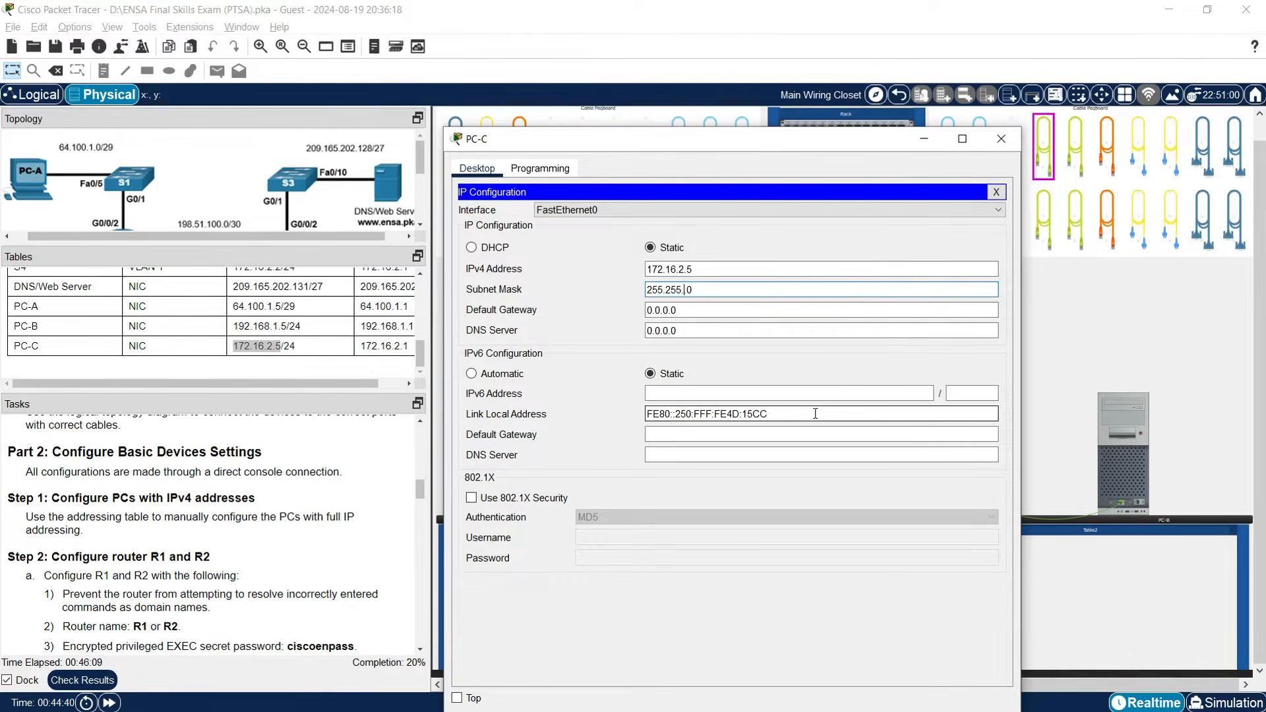
{"action": "type", "text": "255."}
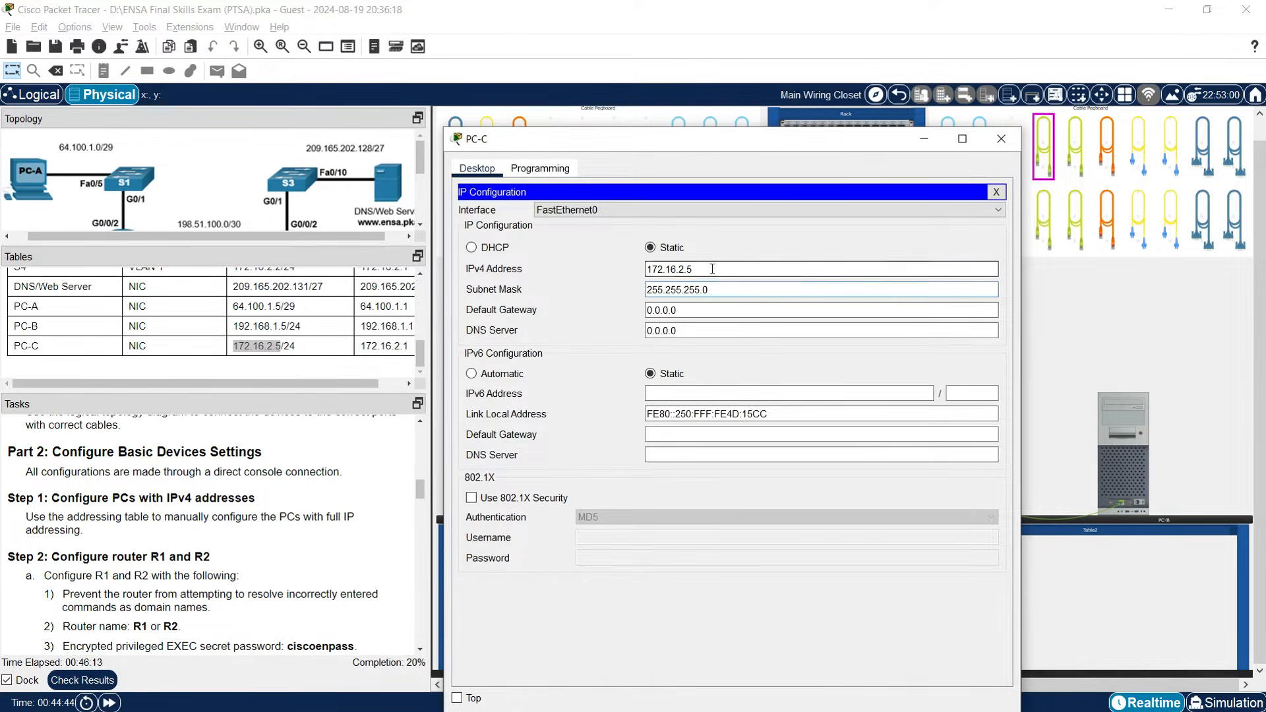
{"action": "left_click_drag", "start_coordinate": [712, 269], "coordinate": [632, 261]}
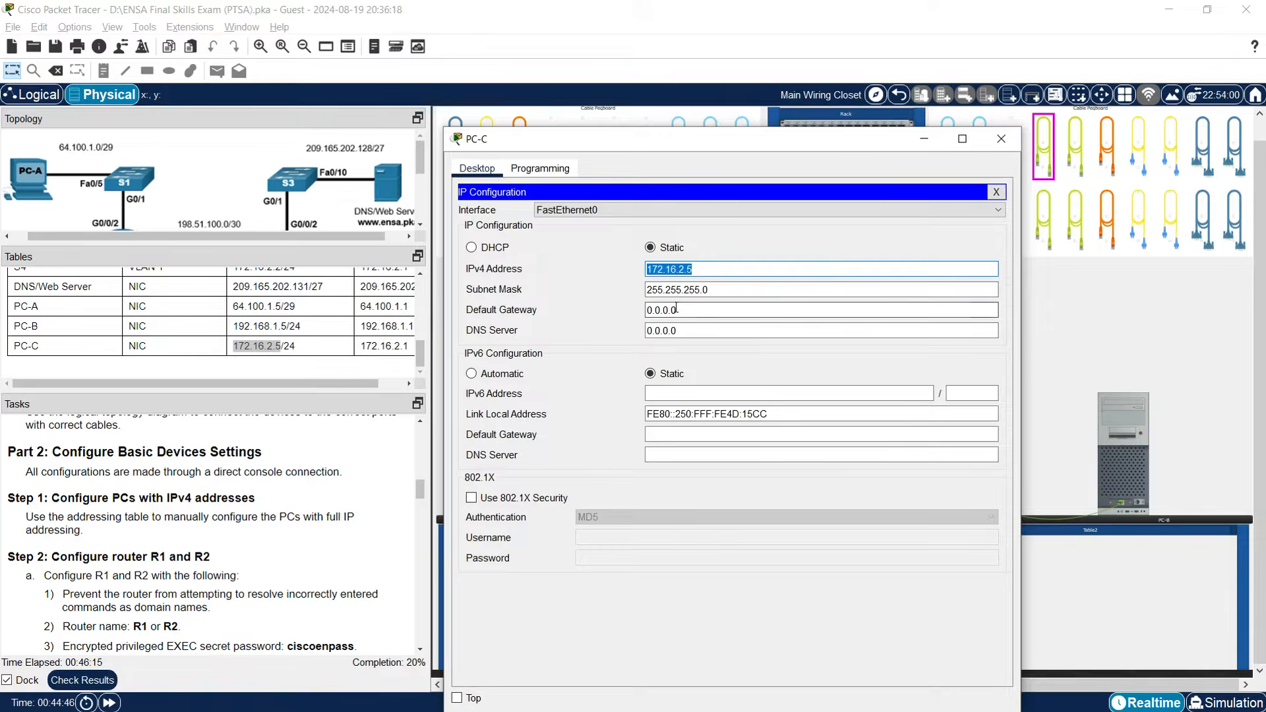
{"action": "left_click_drag", "start_coordinate": [686, 310], "coordinate": [645, 313]}
{"action": "key", "text": "ctrl+v"}
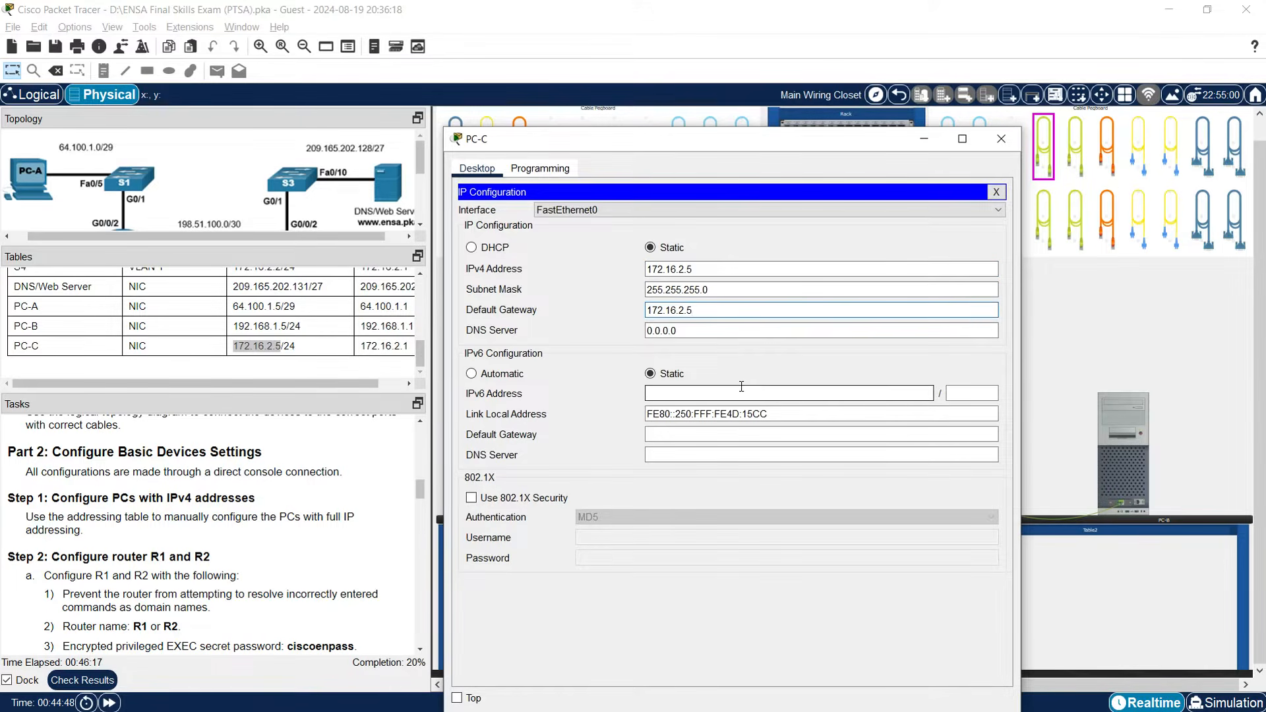
Set PC-C's DNS server to 209.165.202.131.
{"action": "left_click", "coordinate": [236, 288]}
{"action": "left_click_drag", "start_coordinate": [234, 298], "coordinate": [310, 298]}
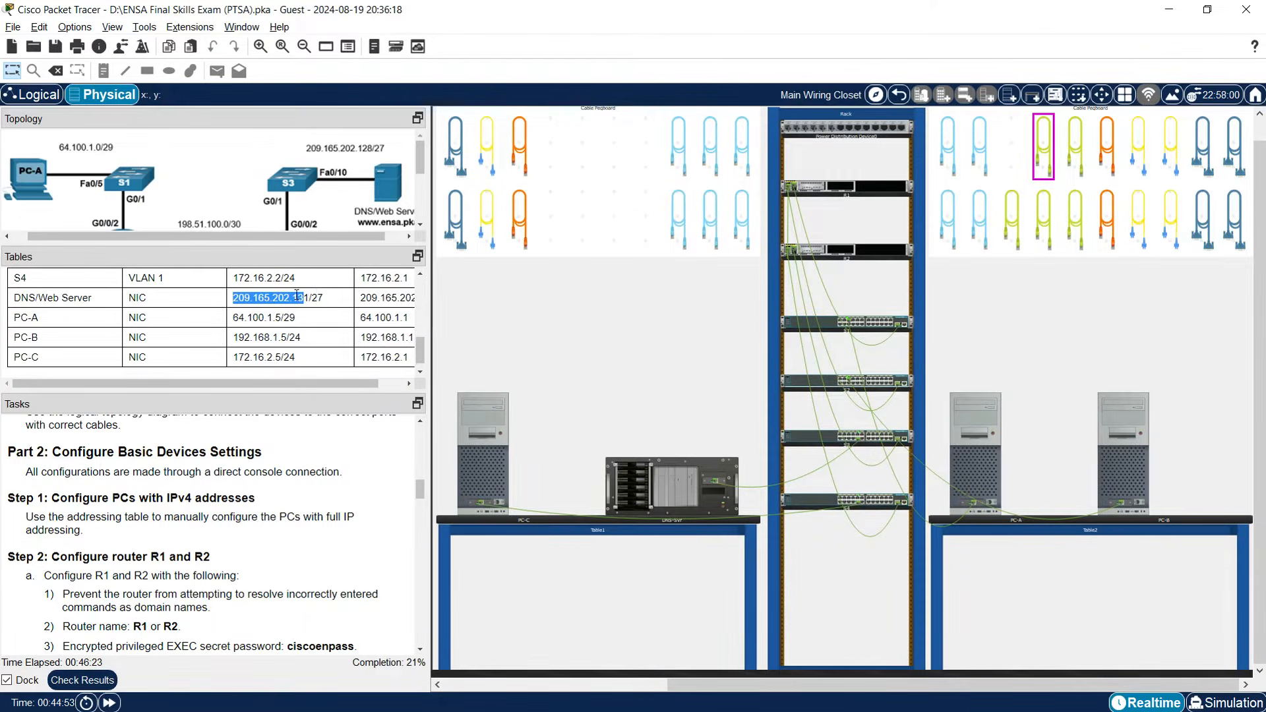
{"action": "right_click", "coordinate": [310, 298]}
{"action": "left_click", "coordinate": [318, 304]}
{"action": "left_click", "coordinate": [523, 455]}
{"action": "triple_click", "coordinate": [696, 324]}
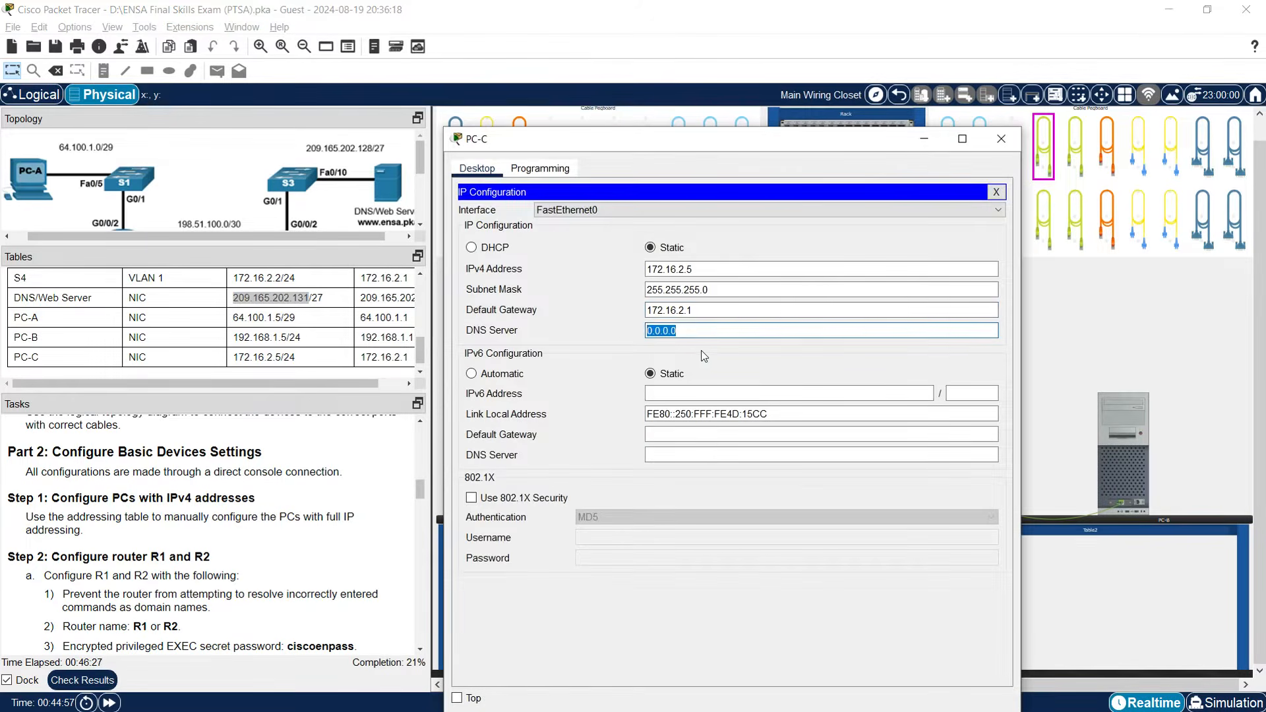
{"action": "key", "text": "ctrl+v"}
{"action": "left_click", "coordinate": [722, 317]}
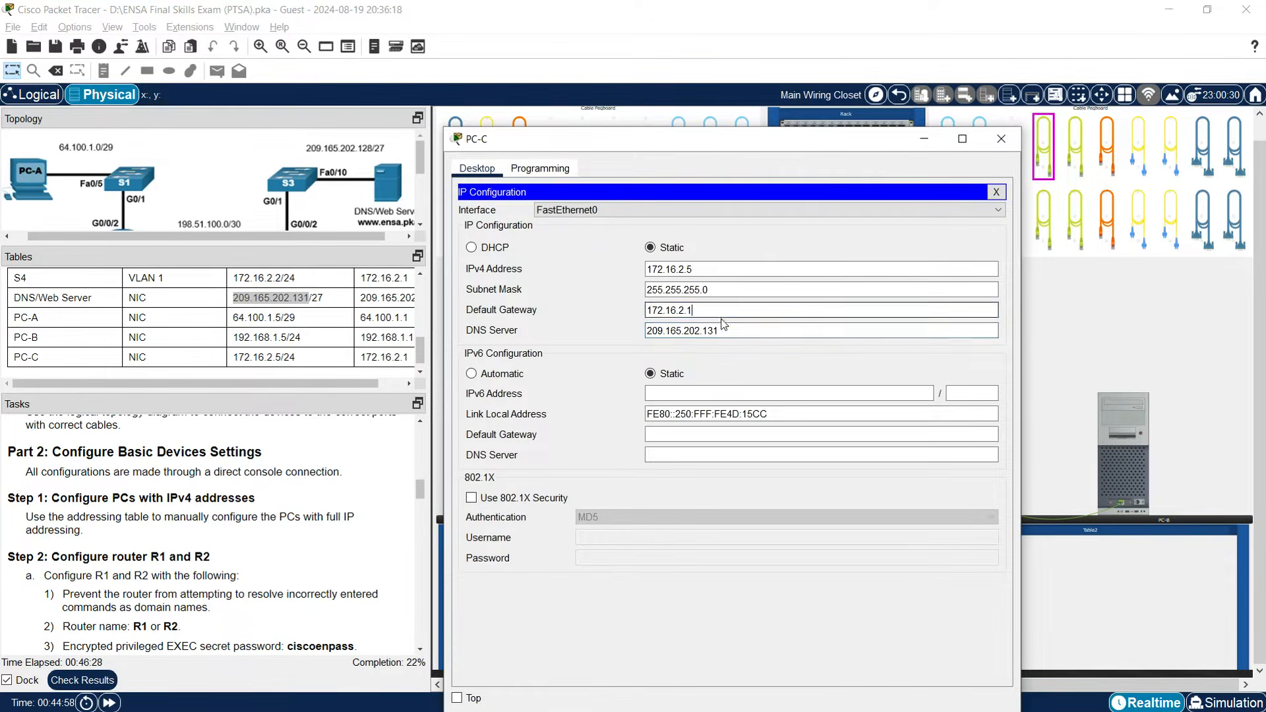
Close PC-C's window and scroll the Tasks pane to the Step 2 router requirements.
{"action": "left_click", "coordinate": [1002, 139]}
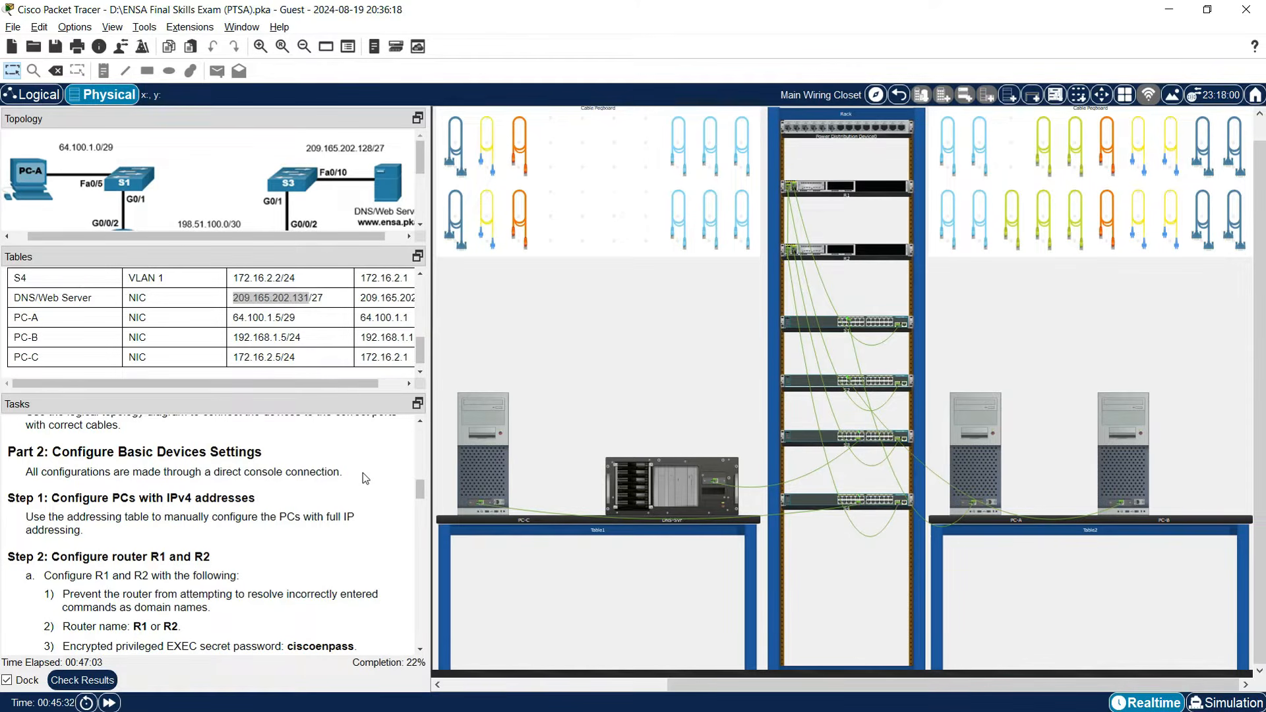
{"action": "scroll", "coordinate": [147, 563], "scroll_direction": "down", "scroll_amount": 1}
{"action": "scroll", "coordinate": [108, 534], "scroll_direction": "up", "scroll_amount": 1}
{"action": "scroll", "coordinate": [185, 561], "scroll_direction": "down", "scroll_amount": 2}
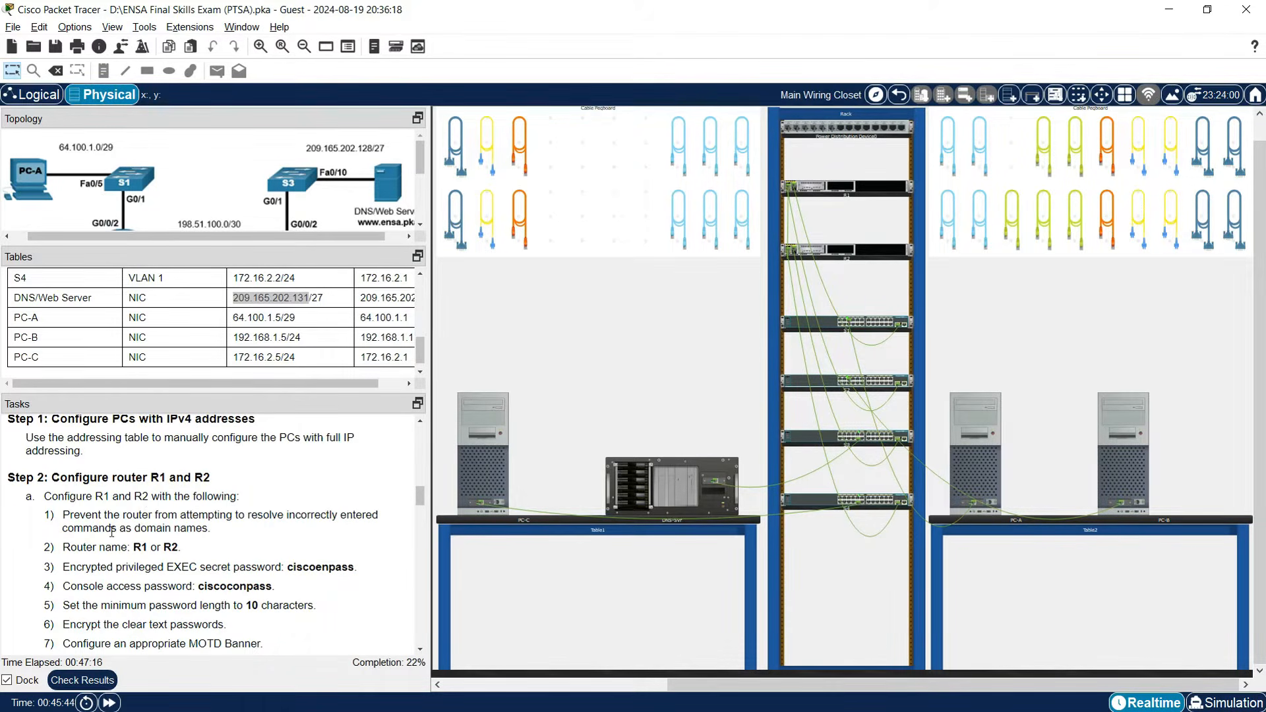
{"action": "scroll", "coordinate": [112, 532], "scroll_direction": "down", "scroll_amount": 2}
{"action": "scroll", "coordinate": [46, 582], "scroll_direction": "up", "scroll_amount": 1}
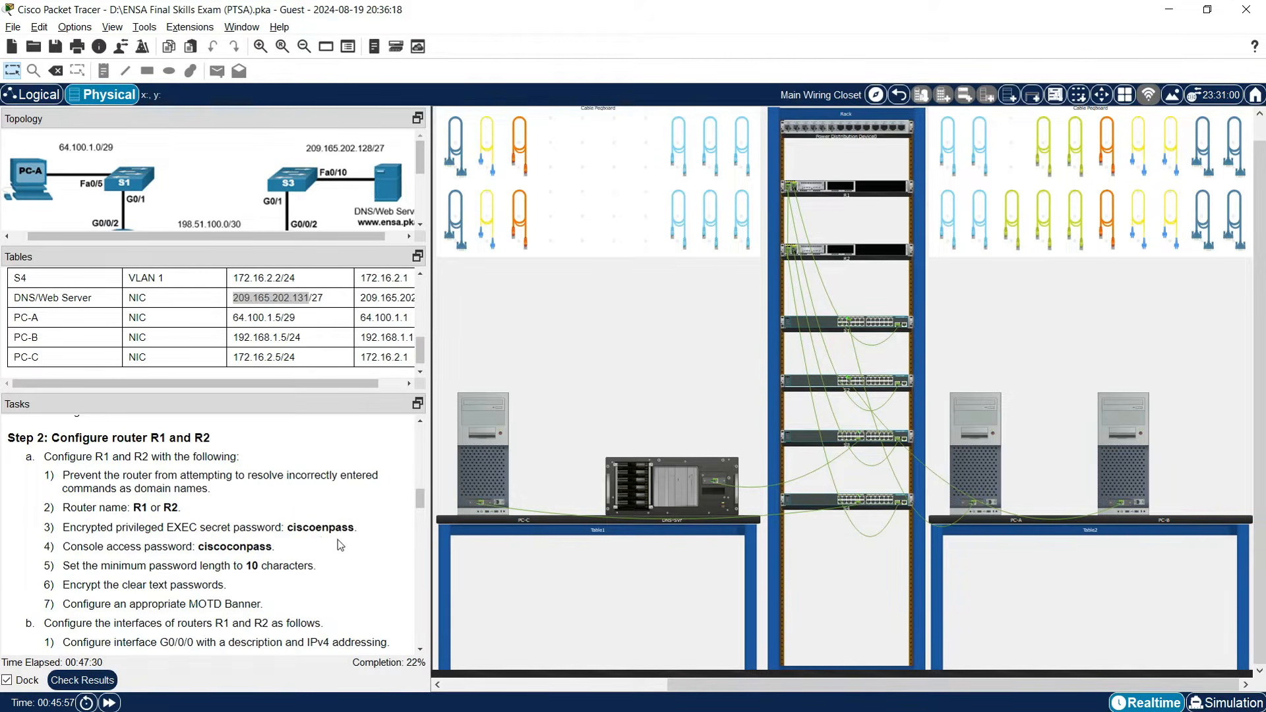
Highlight the console password, minimum password length, password encryption and MOTD banner requirements.
{"action": "double_click", "coordinate": [143, 547]}
{"action": "left_click_drag", "start_coordinate": [114, 567], "coordinate": [239, 571]}
{"action": "left_click_drag", "start_coordinate": [86, 586], "coordinate": [202, 586]}
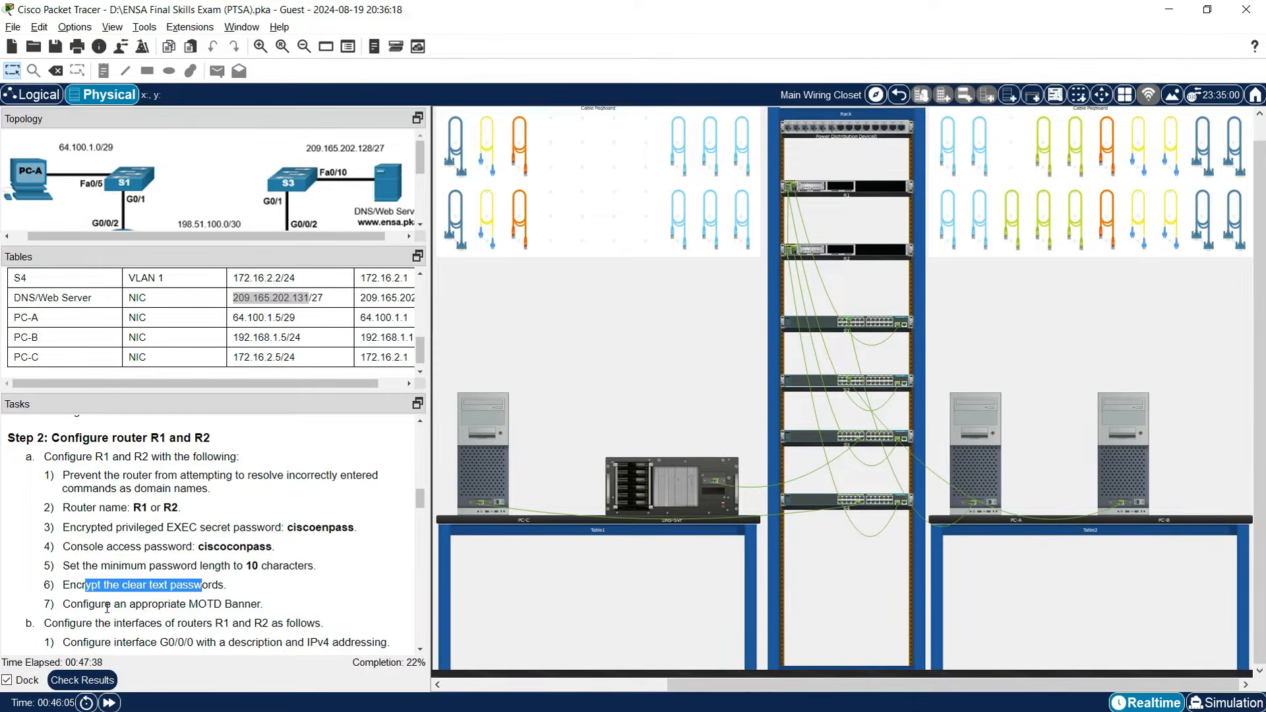
{"action": "left_click_drag", "start_coordinate": [95, 604], "coordinate": [235, 603]}
{"action": "left_click", "coordinate": [266, 610]}
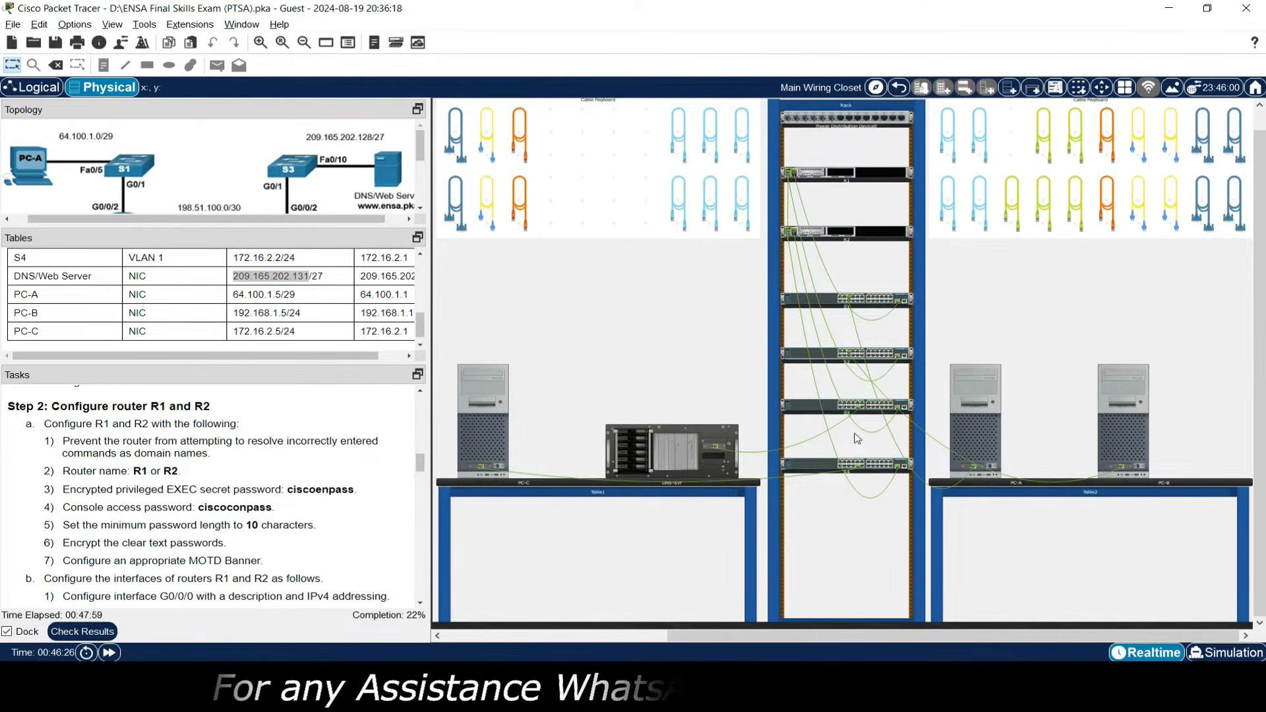
Dismiss R1's locked notice and cable R1's rear Console port to a PC's RS 232 port.
{"action": "left_click", "coordinate": [869, 183]}
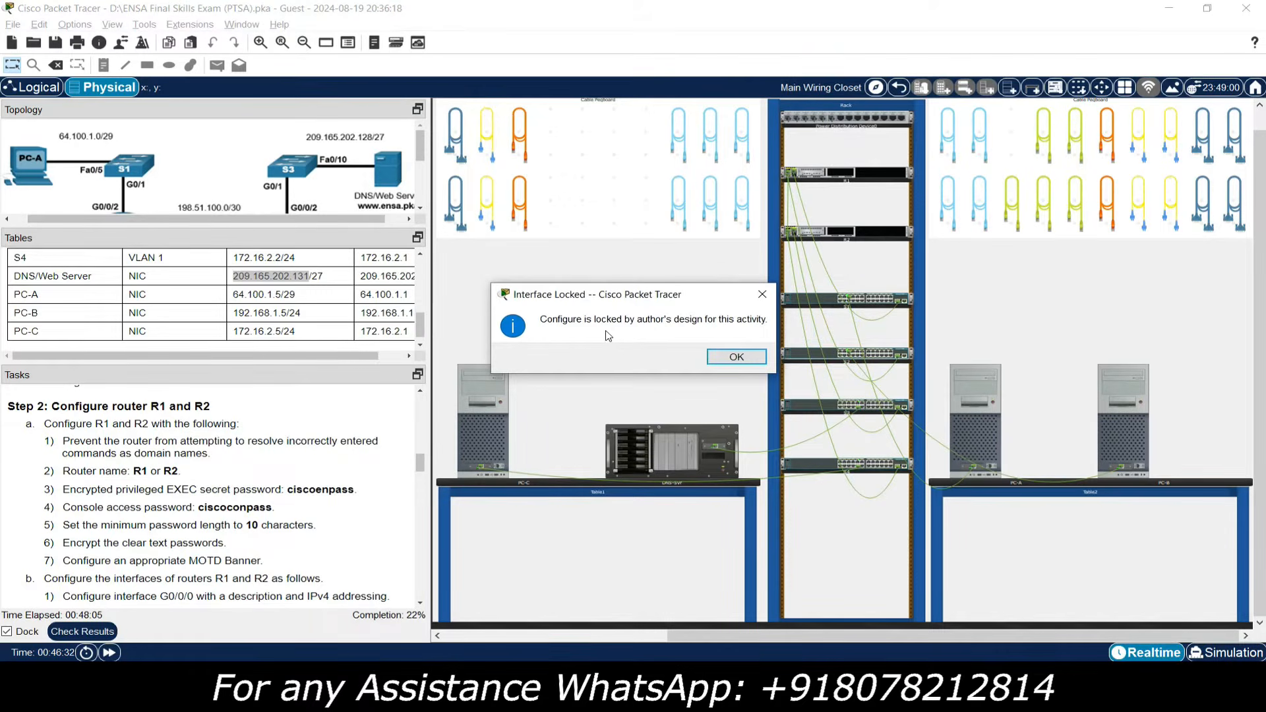
{"action": "left_click", "coordinate": [719, 362]}
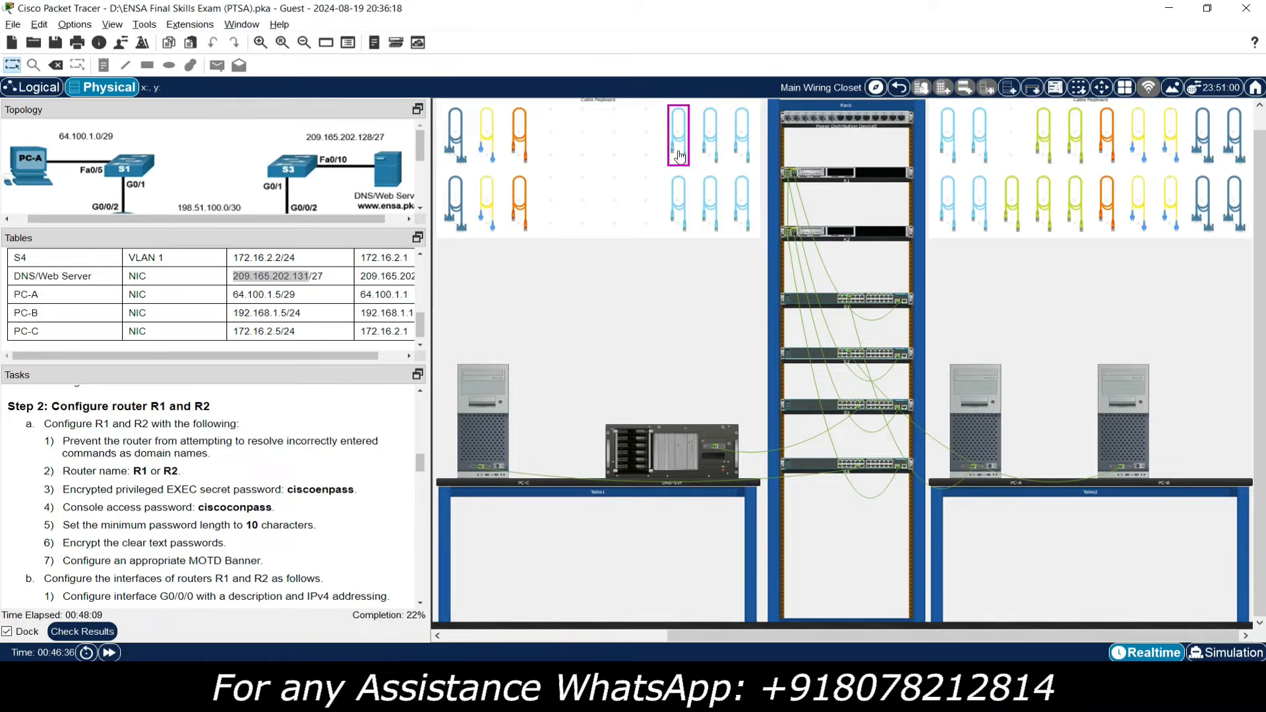
{"action": "left_click", "coordinate": [679, 156]}
{"action": "right_click", "coordinate": [871, 178]}
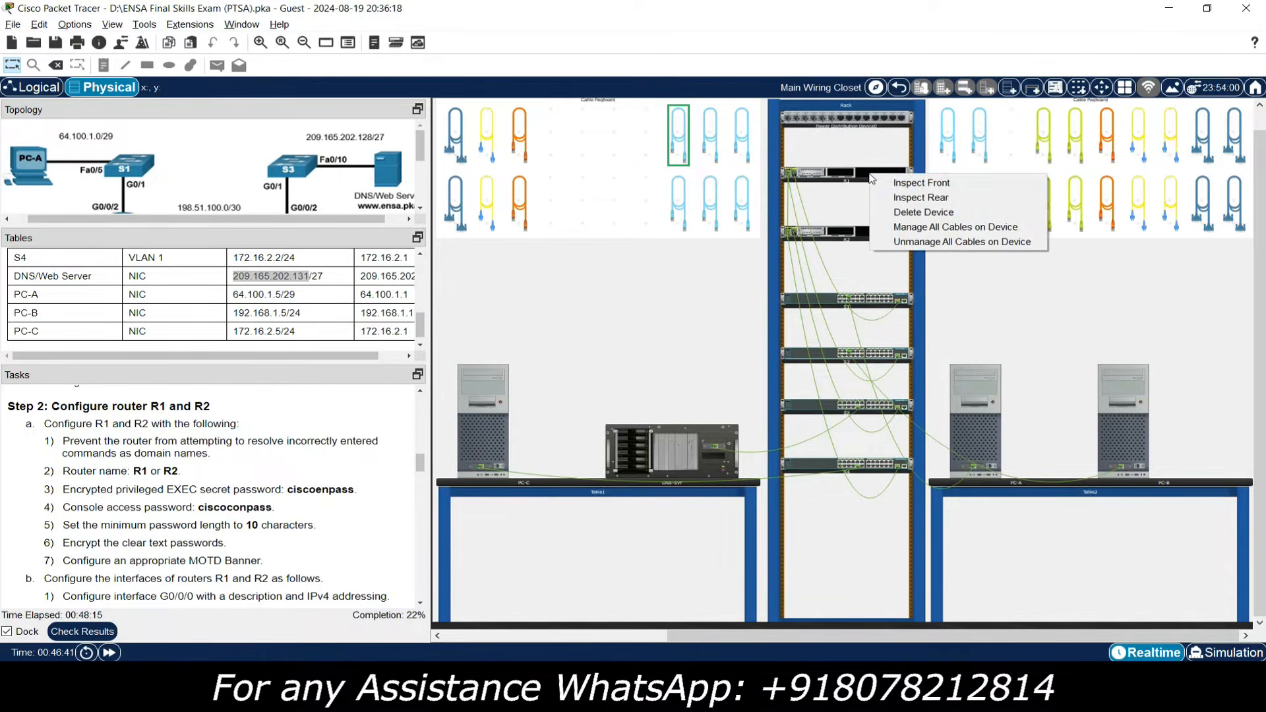
{"action": "left_click", "coordinate": [897, 198]}
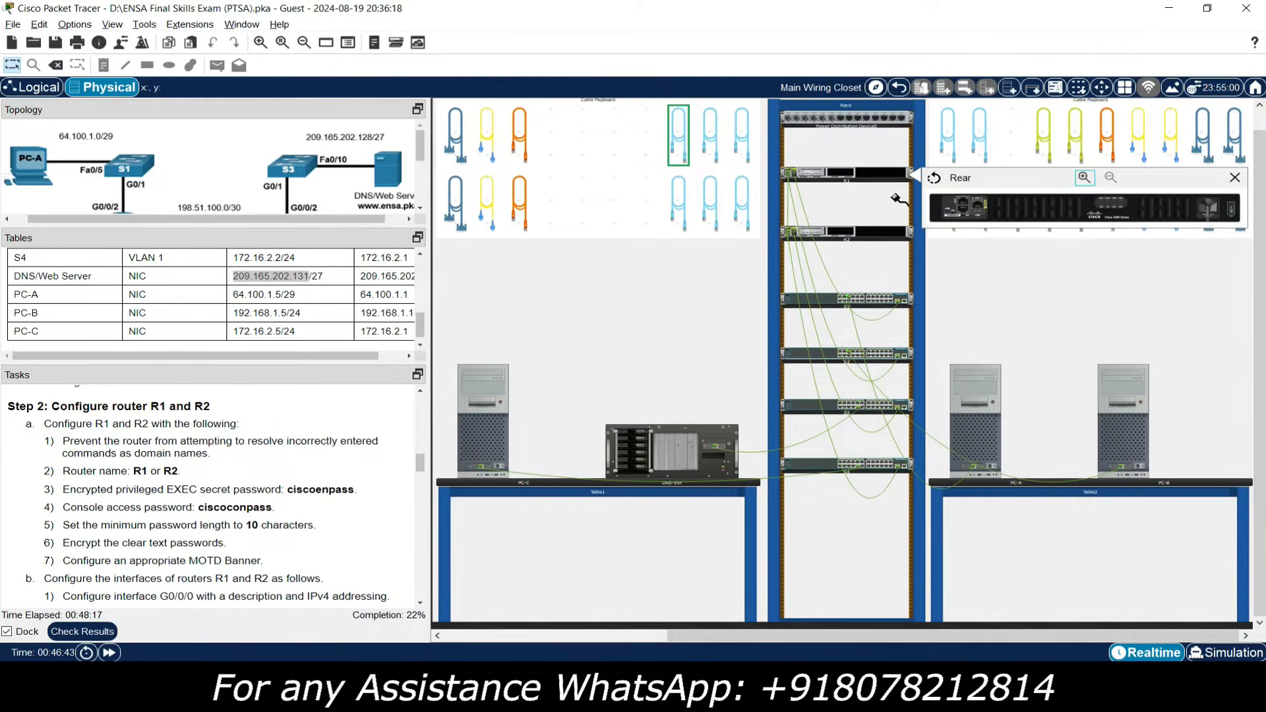
{"action": "left_click", "coordinate": [963, 209]}
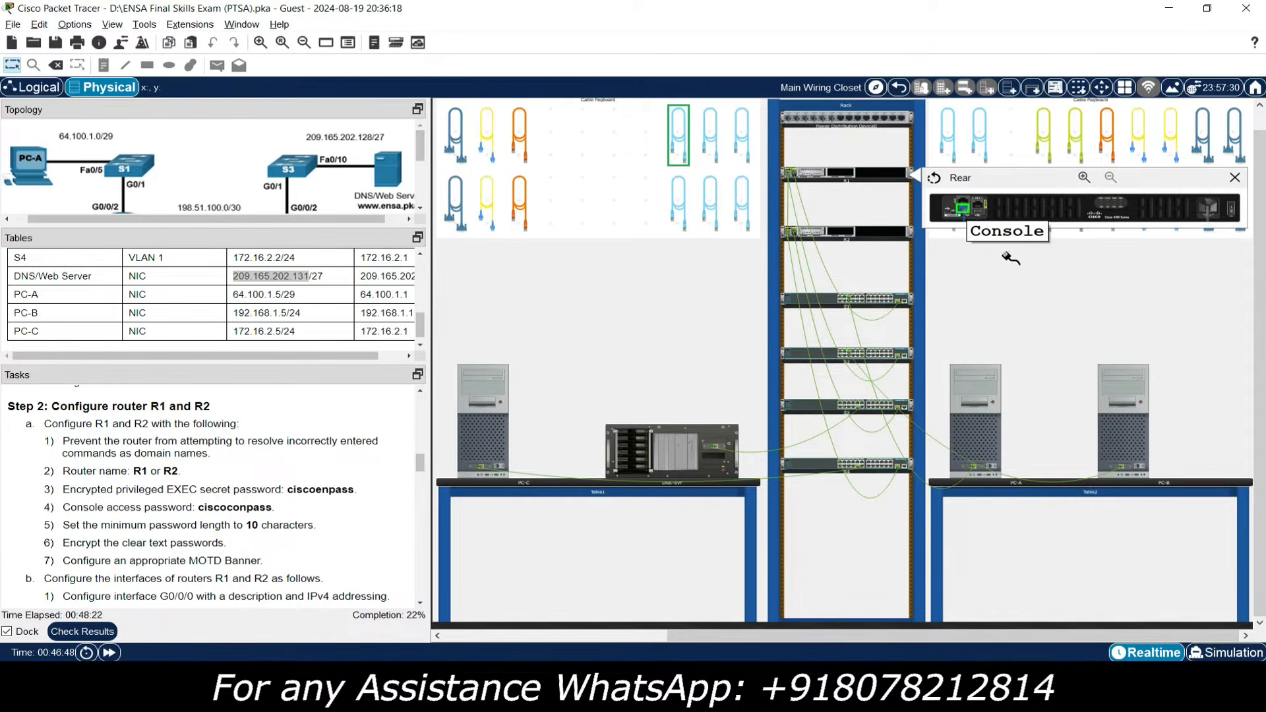
{"action": "left_click", "coordinate": [991, 467]}
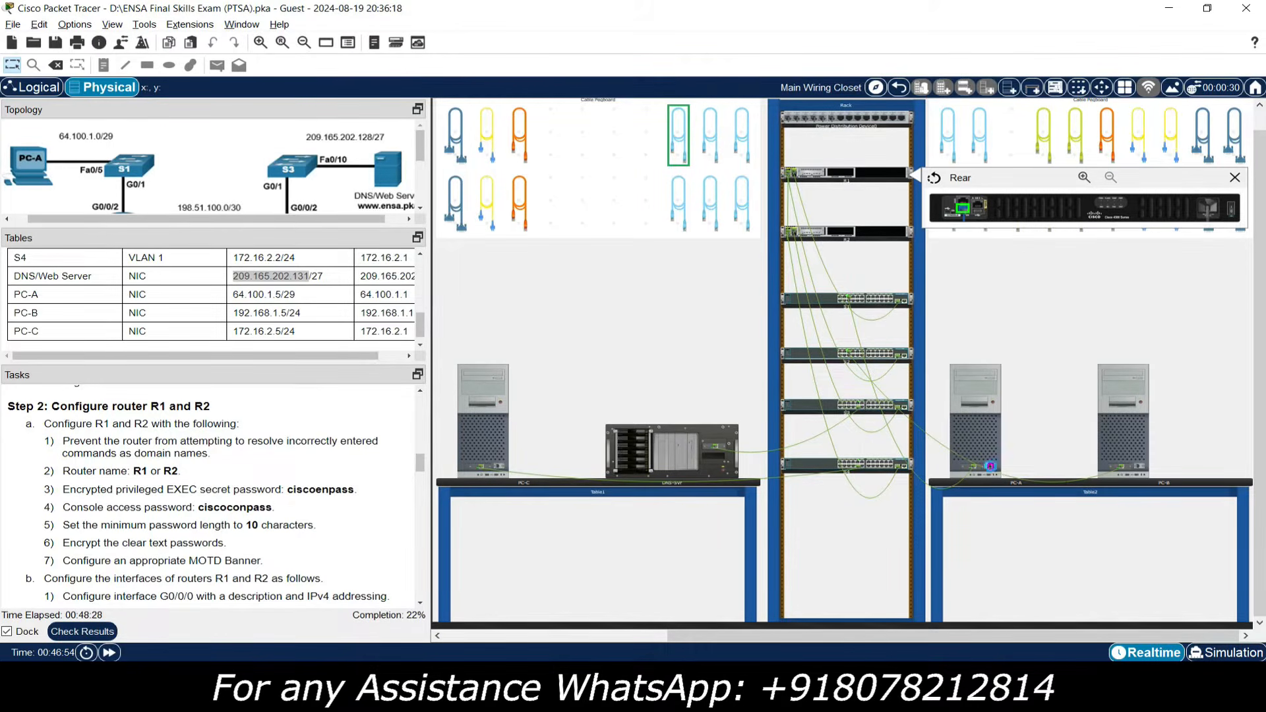
Redo the console cable from the racked router's Console port to PC-B's RS 232 port.
{"action": "left_click", "coordinate": [853, 231]}
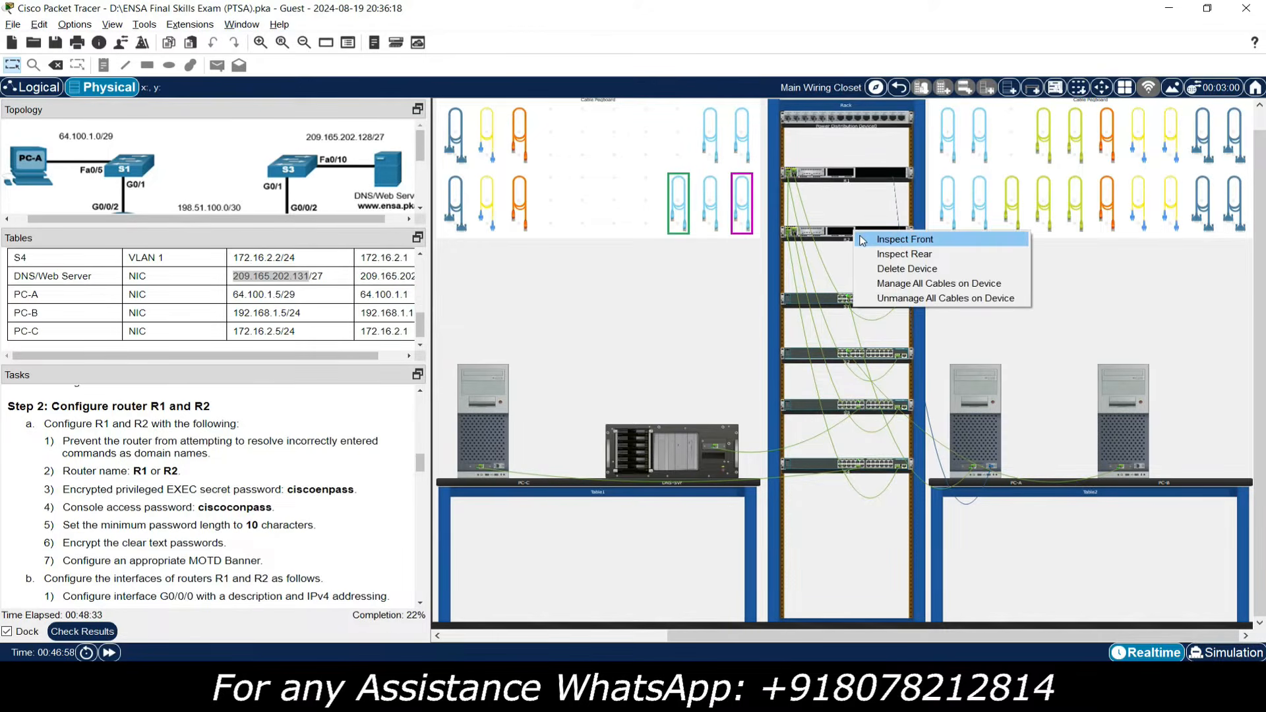
{"action": "left_click", "coordinate": [885, 256]}
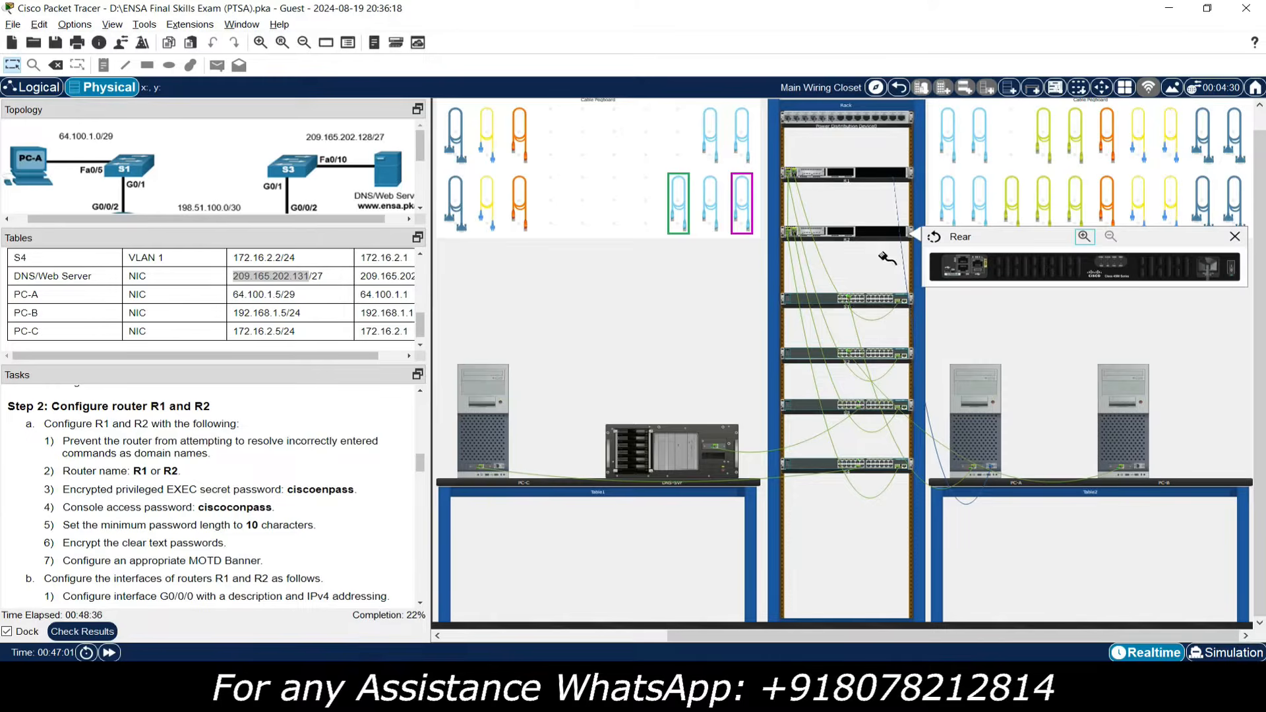
{"action": "left_click", "coordinate": [963, 269]}
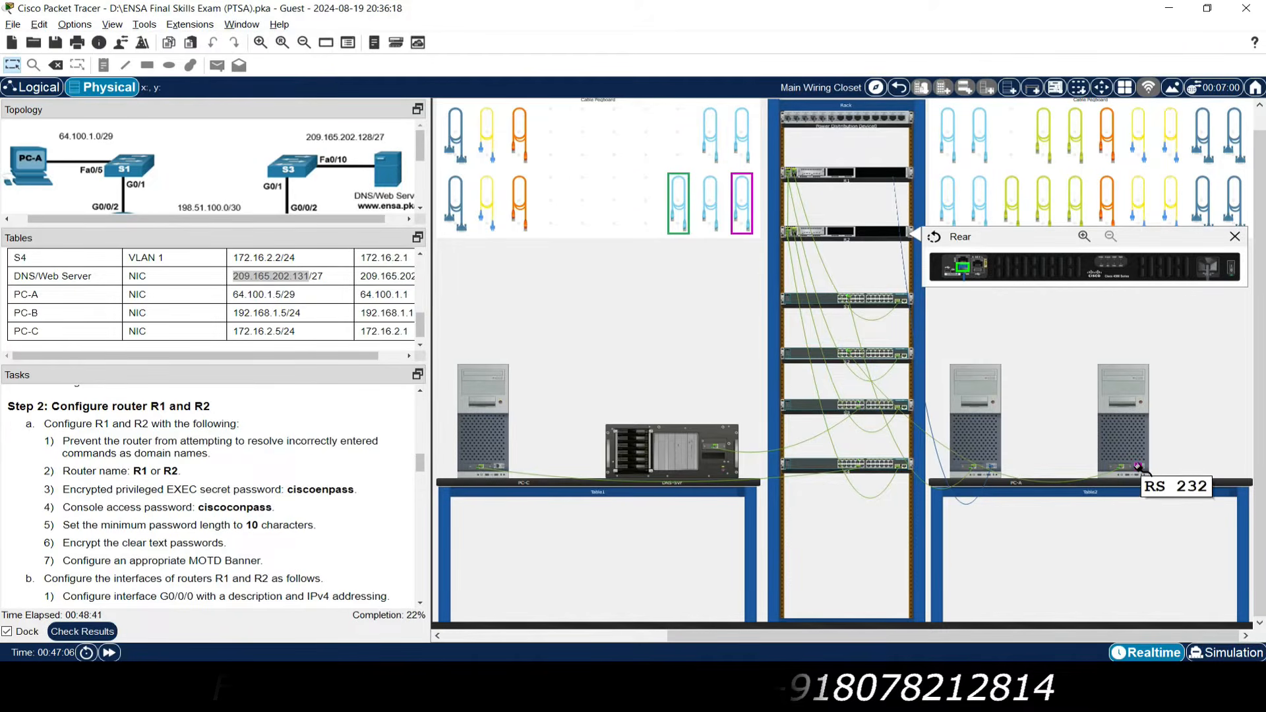
{"action": "left_click", "coordinate": [1001, 327]}
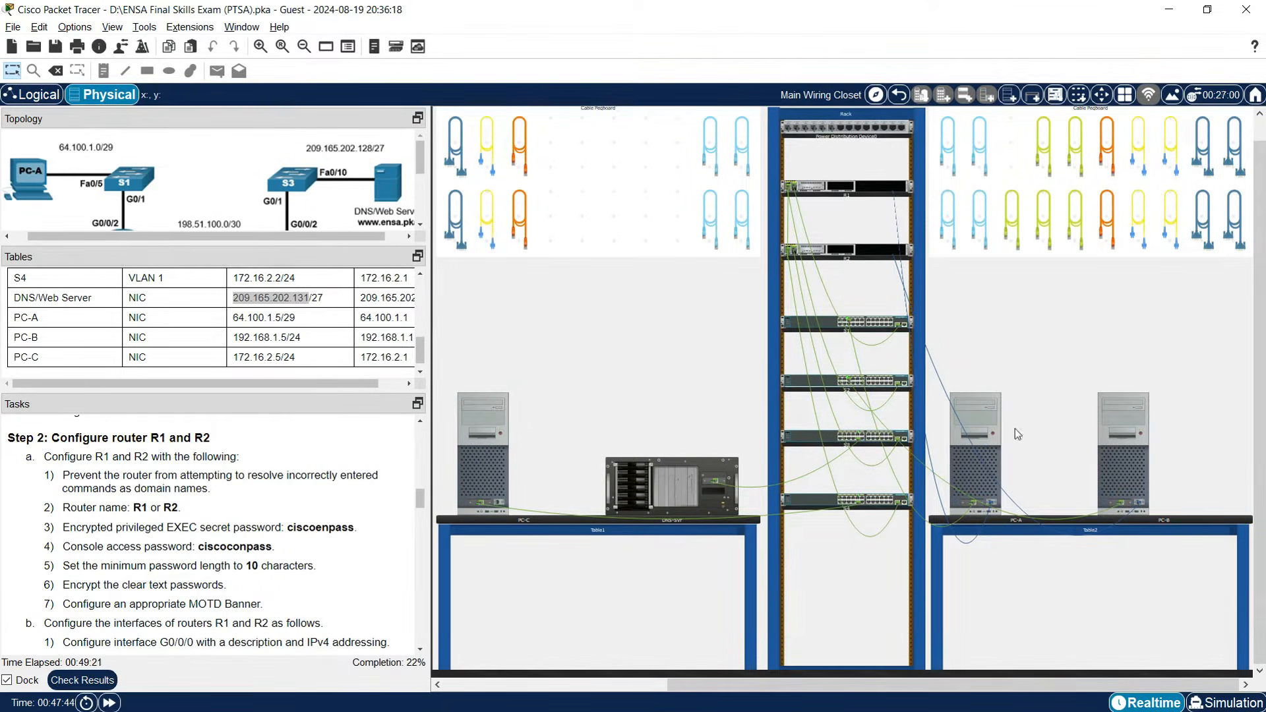
Open PC-A's Terminal at 9600 baud and enlarge the window so lines fit.
{"action": "left_click", "coordinate": [995, 456]}
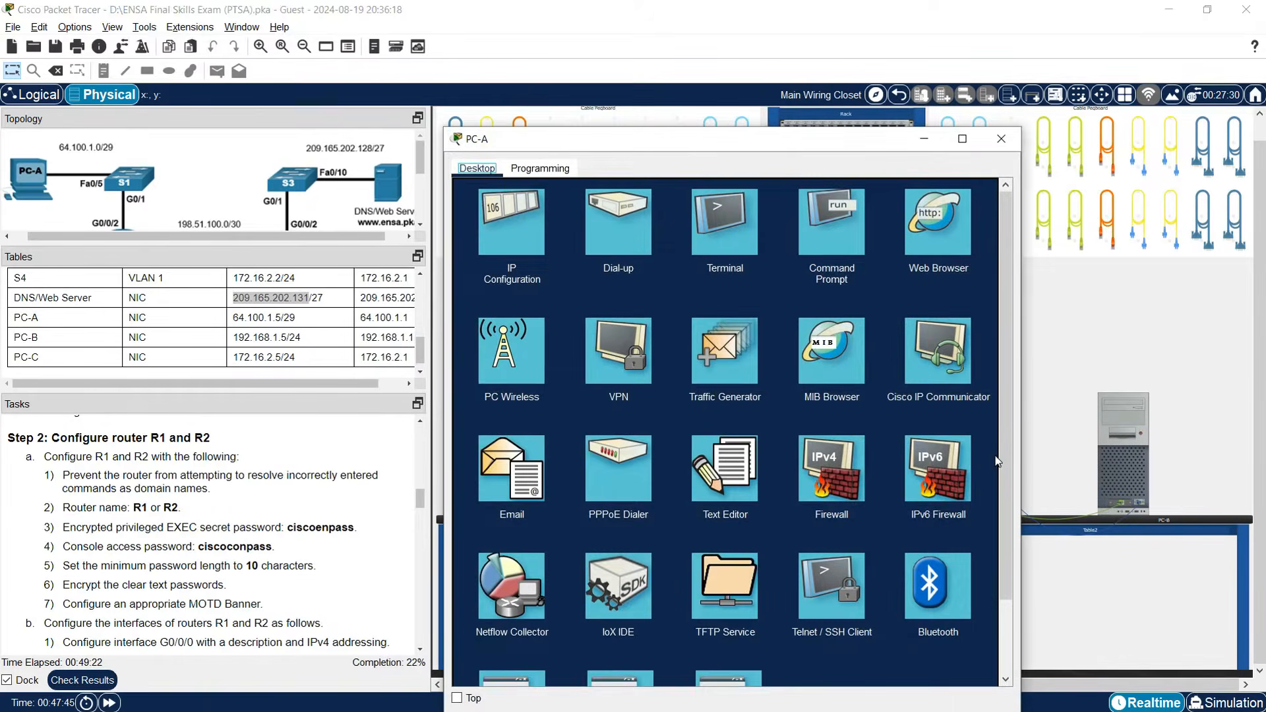
{"action": "left_click", "coordinate": [717, 246]}
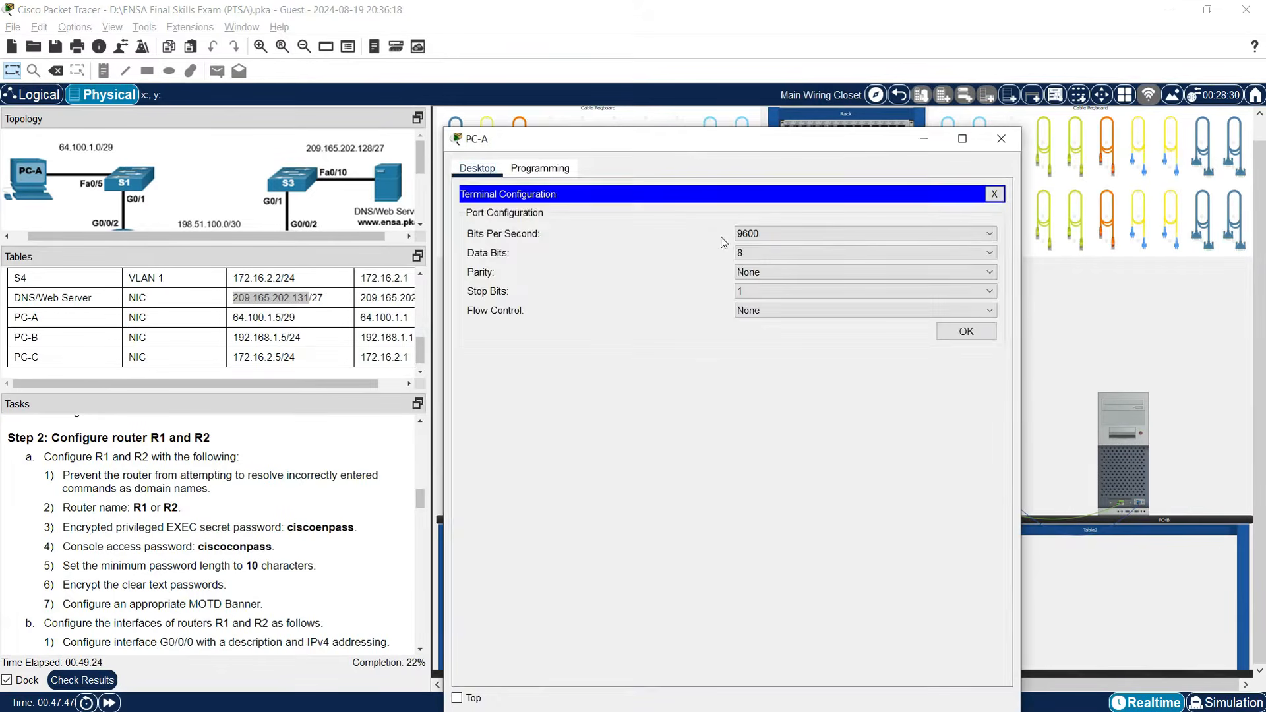
{"action": "left_click", "coordinate": [960, 329]}
{"action": "left_click_drag", "start_coordinate": [757, 156], "coordinate": [769, 77]}
{"action": "left_click_drag", "start_coordinate": [1042, 330], "coordinate": [1234, 330]}
Decline the initial configuration dialog, then enter enable and conf t.
{"action": "key", "text": "Return"}
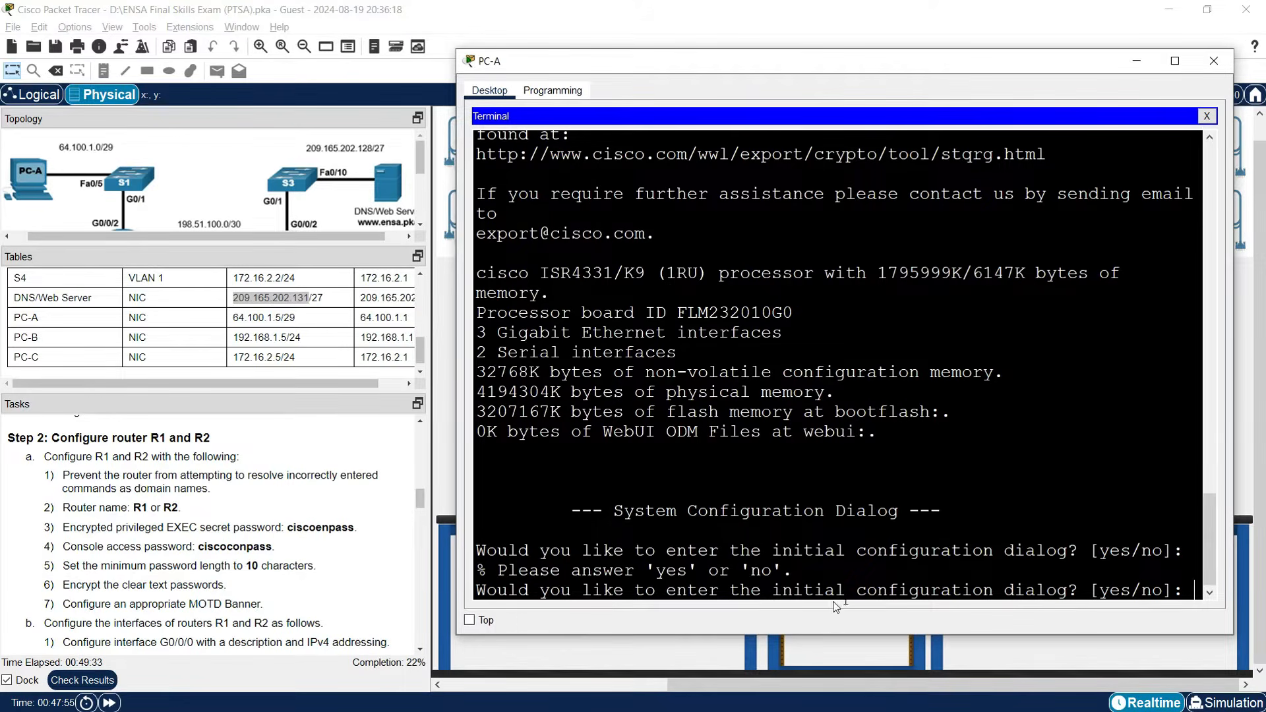
{"action": "type", "text": "no"}
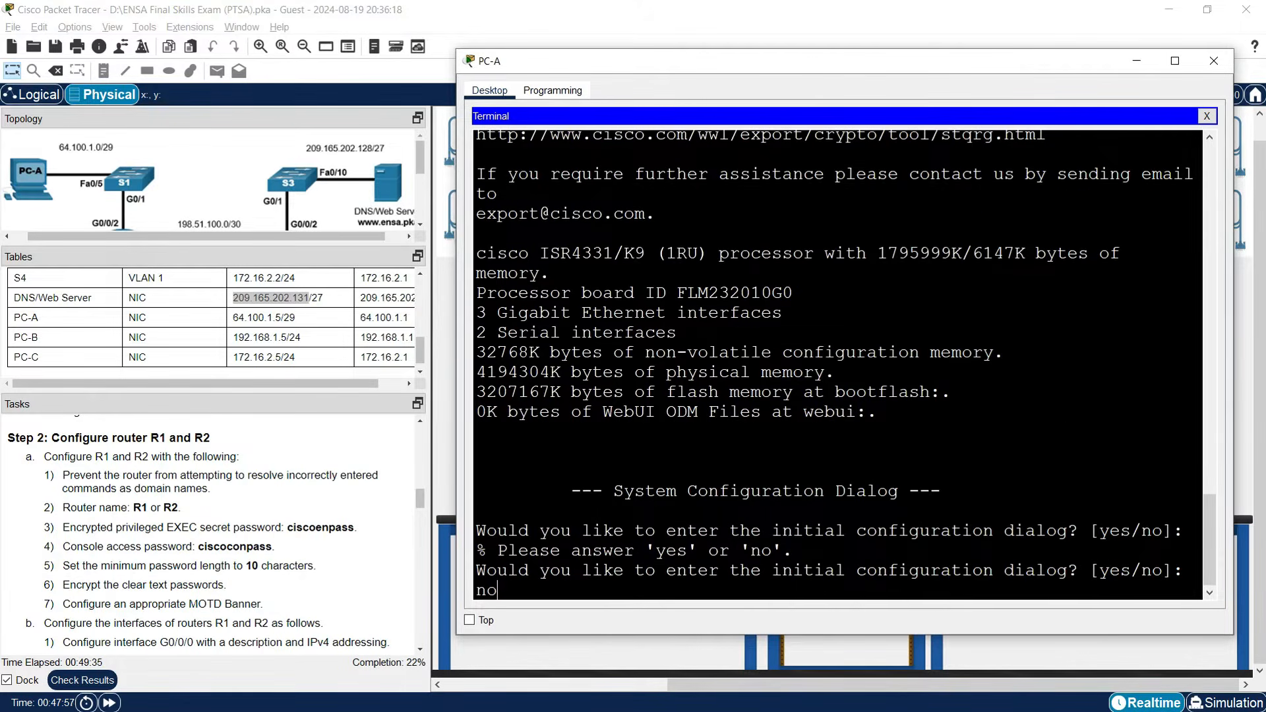
{"action": "key", "text": "Return"}
{"action": "key", "text": "Return"}
{"action": "key", "text": "Return"}
{"action": "type", "text": "enable"}
{"action": "key", "text": "Return"}
{"action": "type", "text": "conf t"}
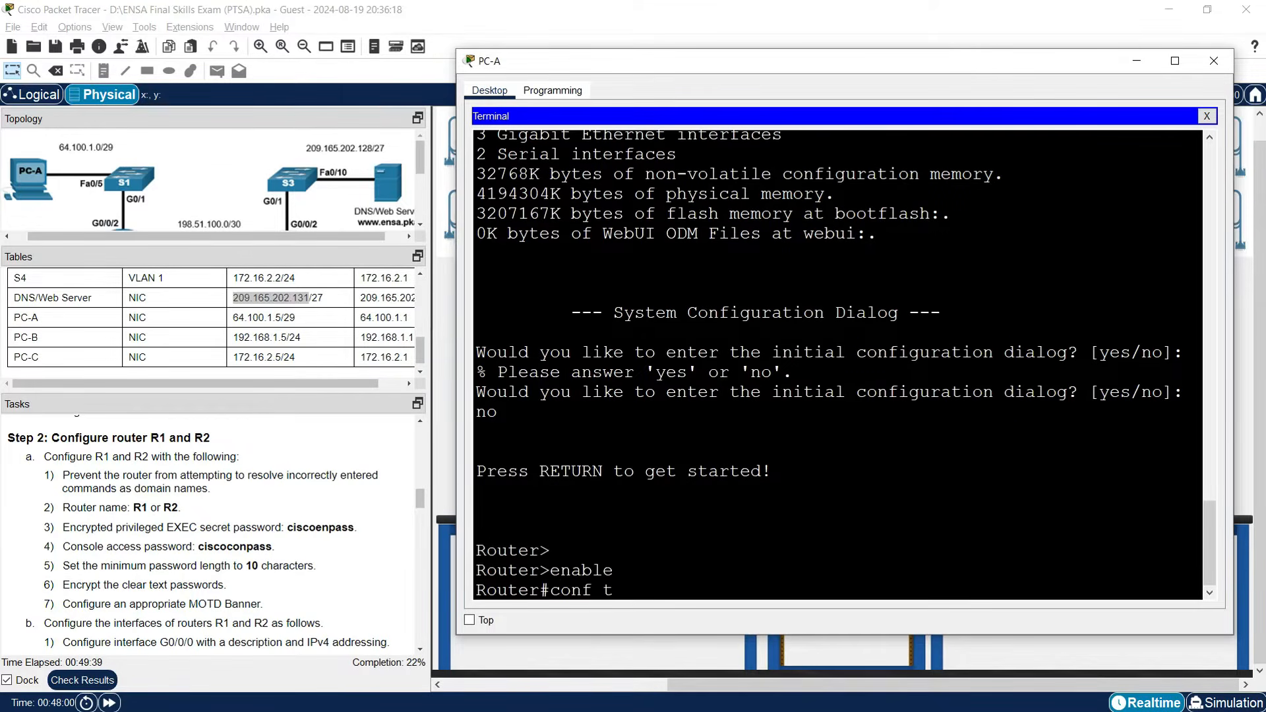
{"action": "key", "text": "Return"}
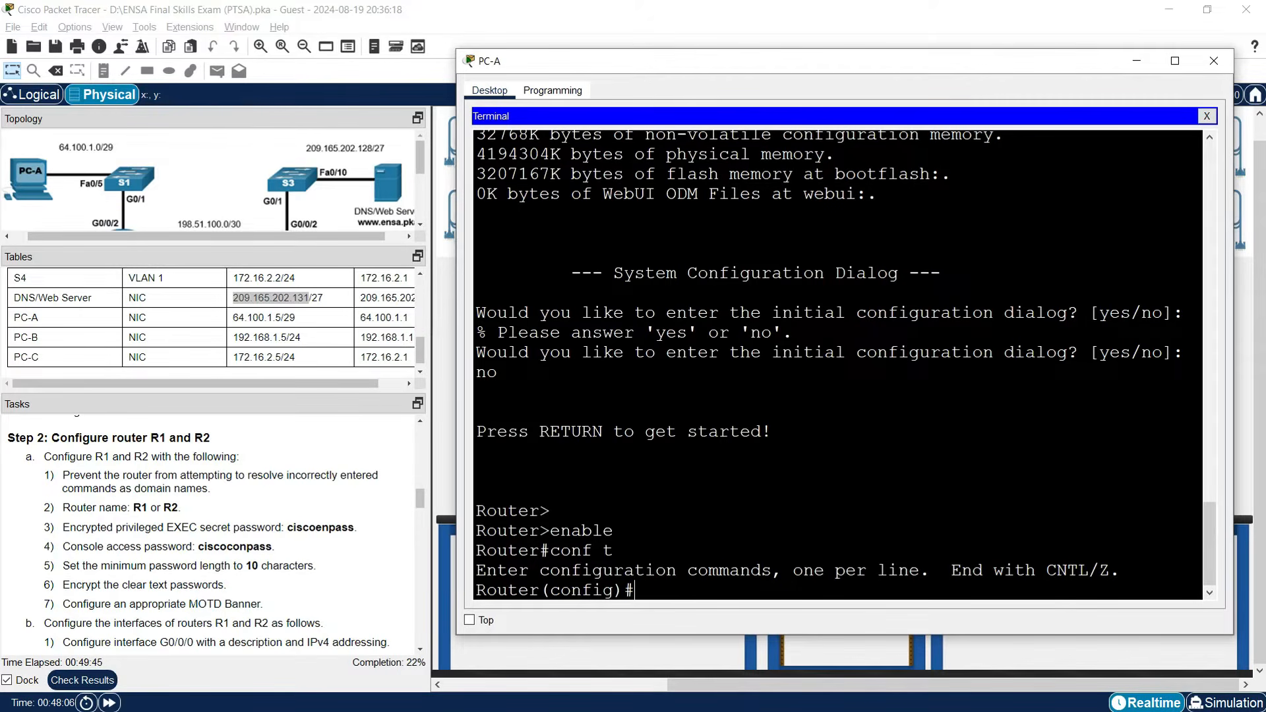
Disable domain lookup, name the router R1, and set the enable secret password.
{"action": "type", "text": "no ip domain-"}
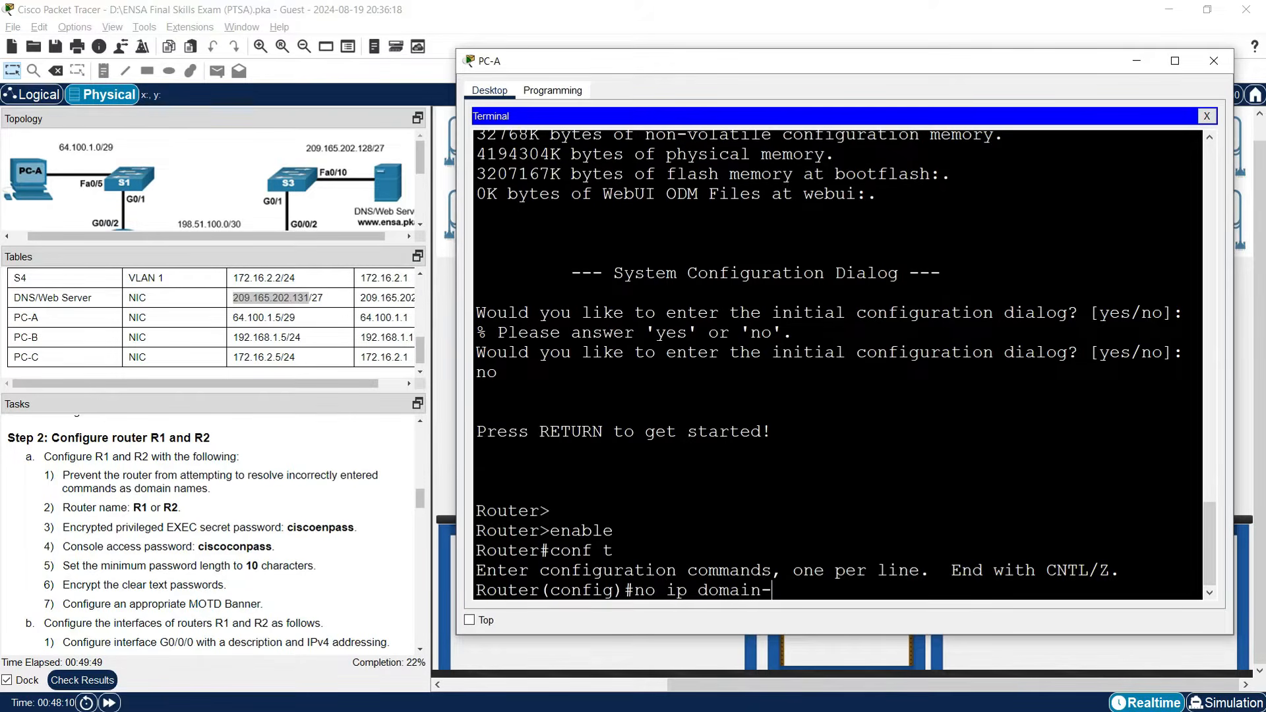
{"action": "type", "text": "lookup"}
{"action": "key", "text": "Return"}
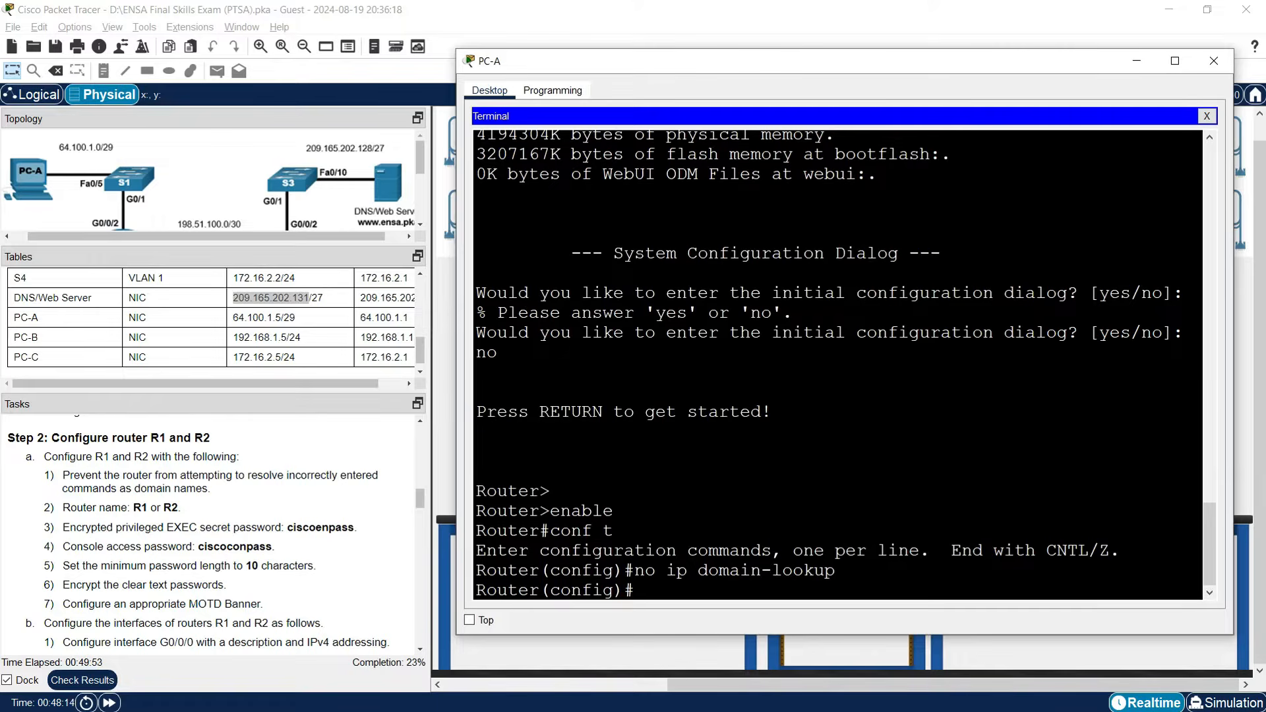
{"action": "type", "text": "hostname R1"}
{"action": "key", "text": "Return"}
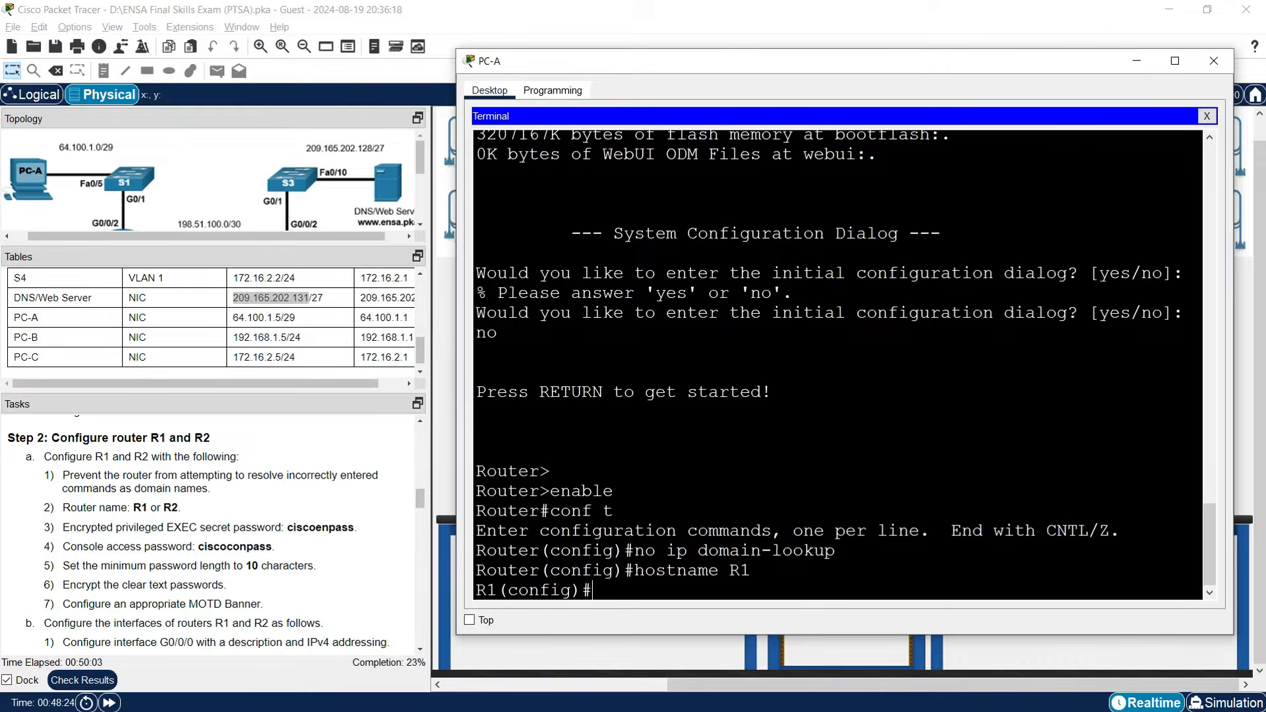
{"action": "type", "text": "enable secret cisco"}
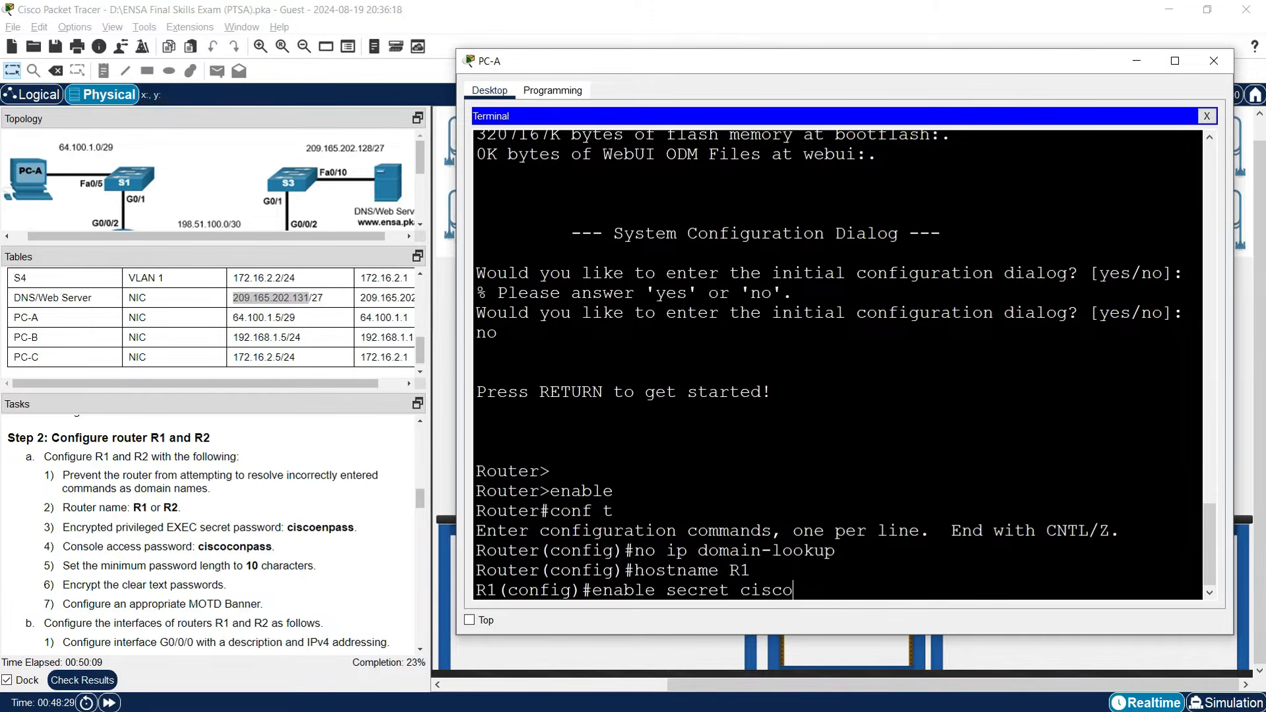
{"action": "type", "text": "enpass"}
{"action": "key", "text": "Return"}
Give line con 0 the console password and require login.
{"action": "type", "text": "line cono"}
{"action": "key", "text": "BackSpace"}
{"action": "type", "text": "0"}
{"action": "key", "text": "Return"}
{"action": "type", "text": "pass"}
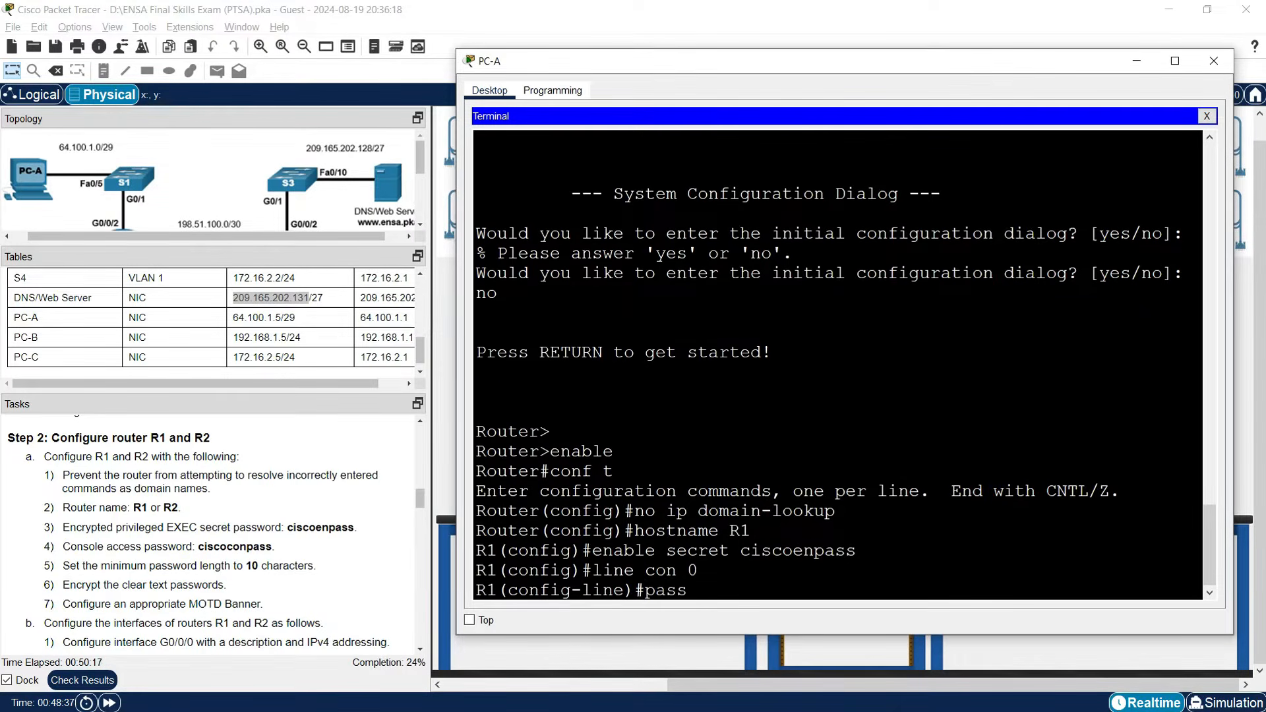
{"action": "type", "text": "word ciscoconpass"}
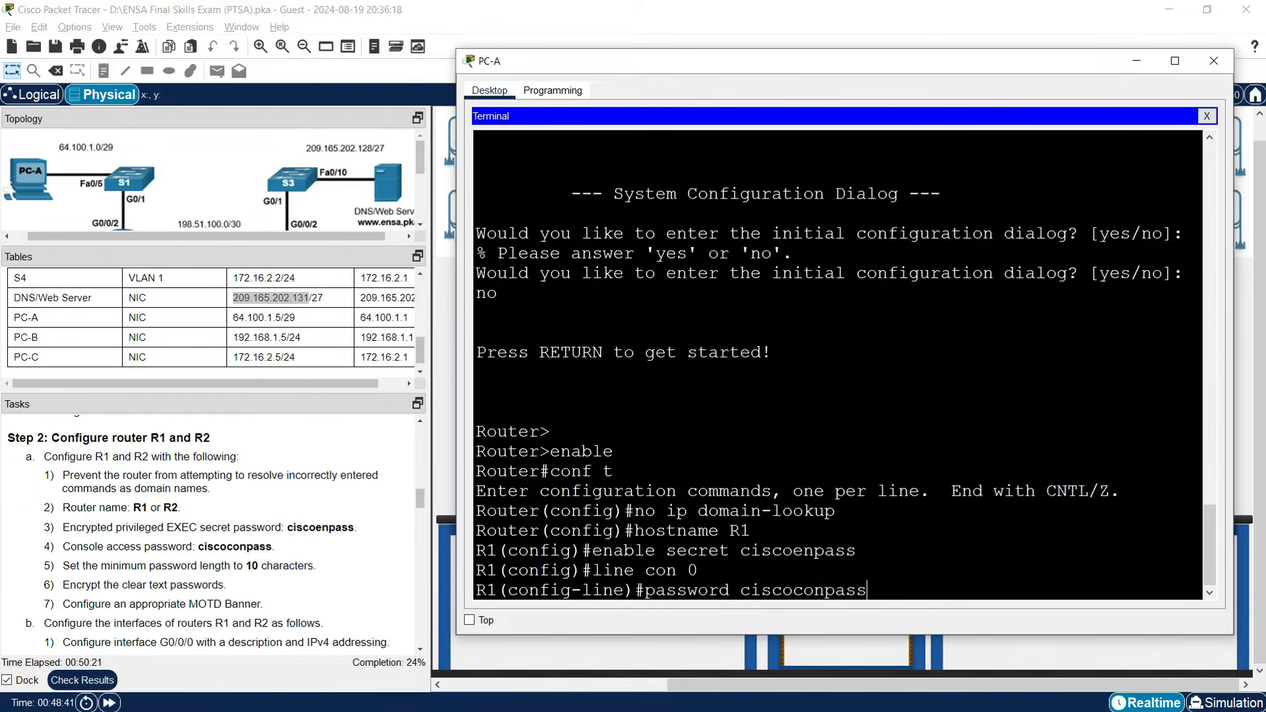
{"action": "key", "text": "Return"}
{"action": "type", "text": "login"}
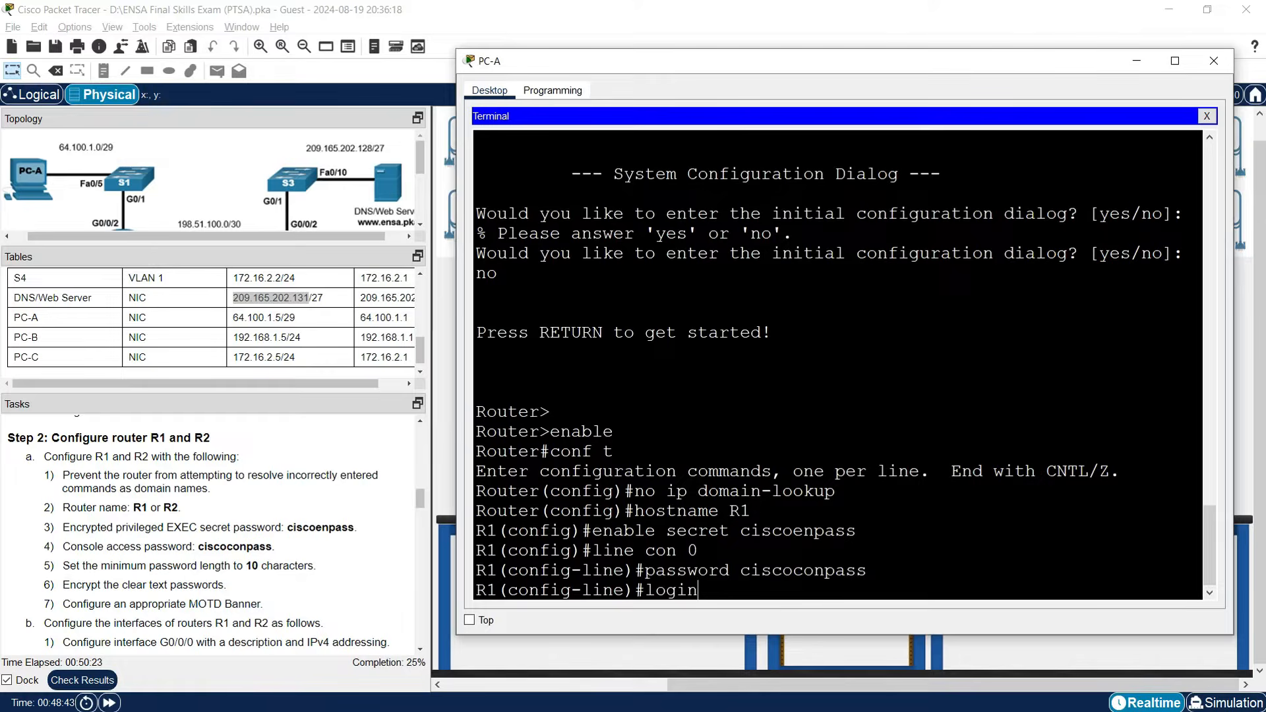
{"action": "key", "text": "Return"}
{"action": "key", "text": "Return"}
{"action": "key", "text": "Return"}
{"action": "type", "text": "exit"}
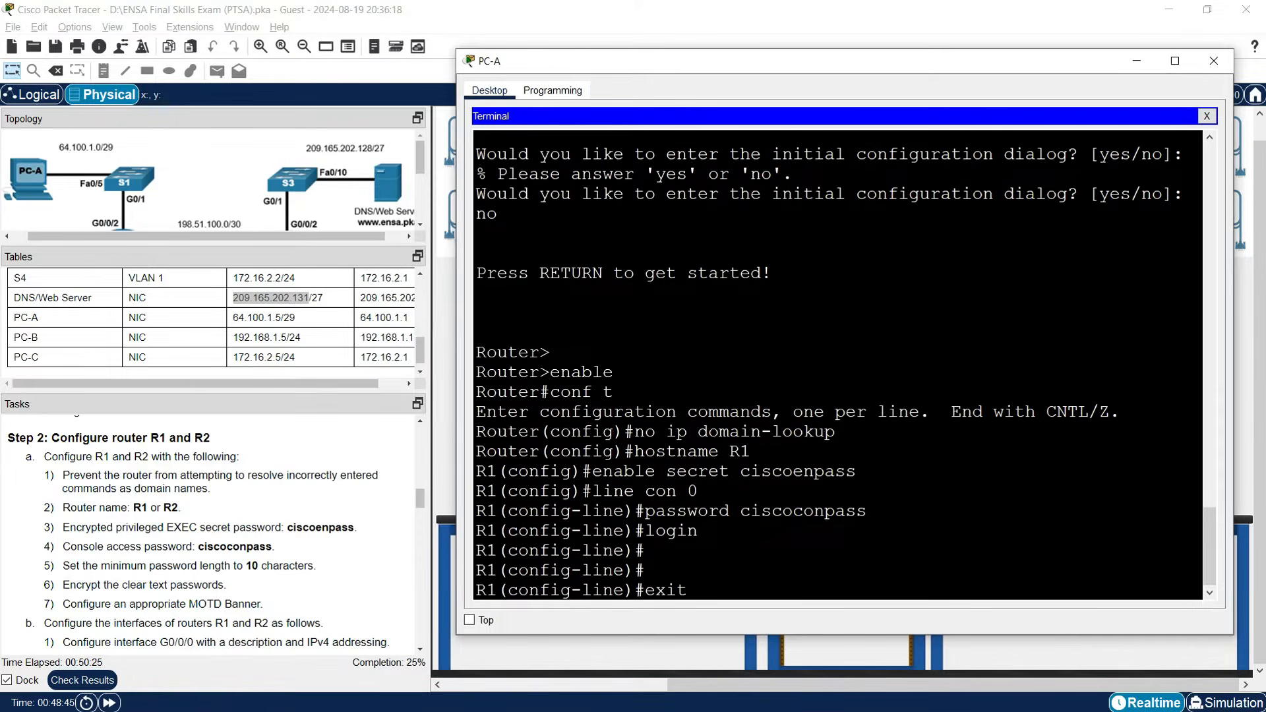
{"action": "key", "text": "Return"}
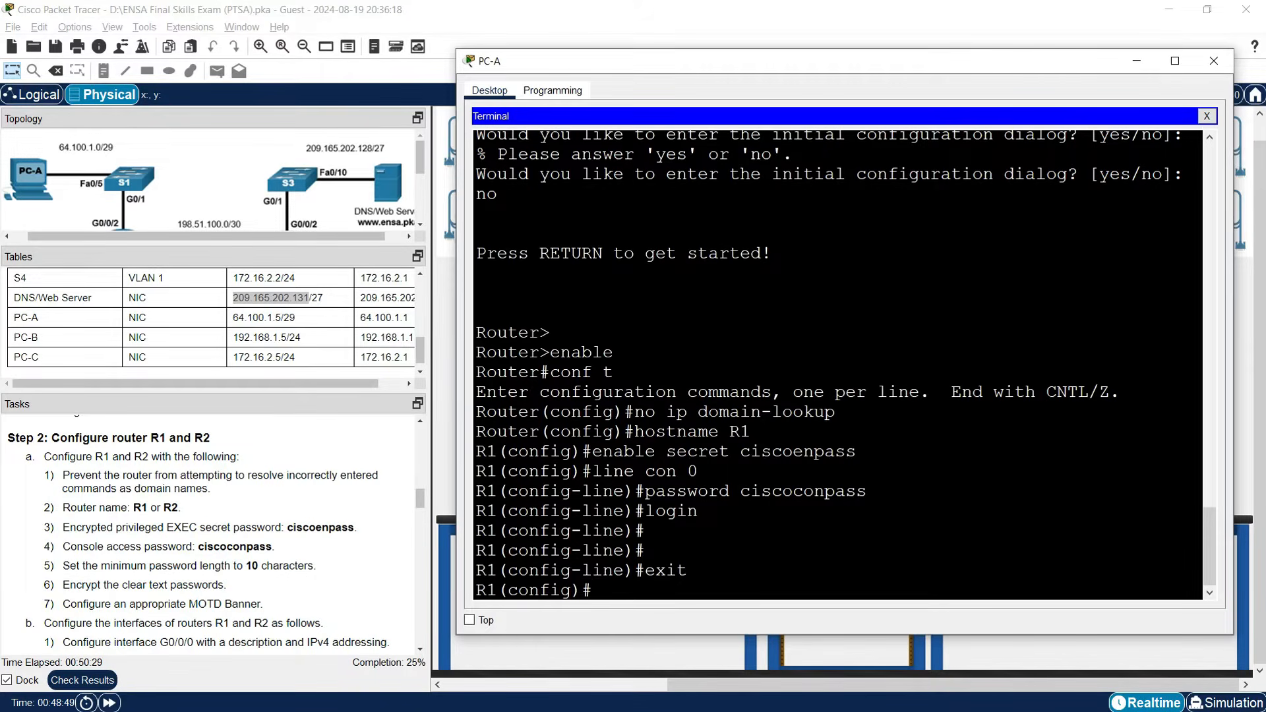
Set a 10-character password minimum, enable password encryption, and add MOTD banner 'Warning! Authorized users only!'.
{"action": "type", "text": "security passwords min"}
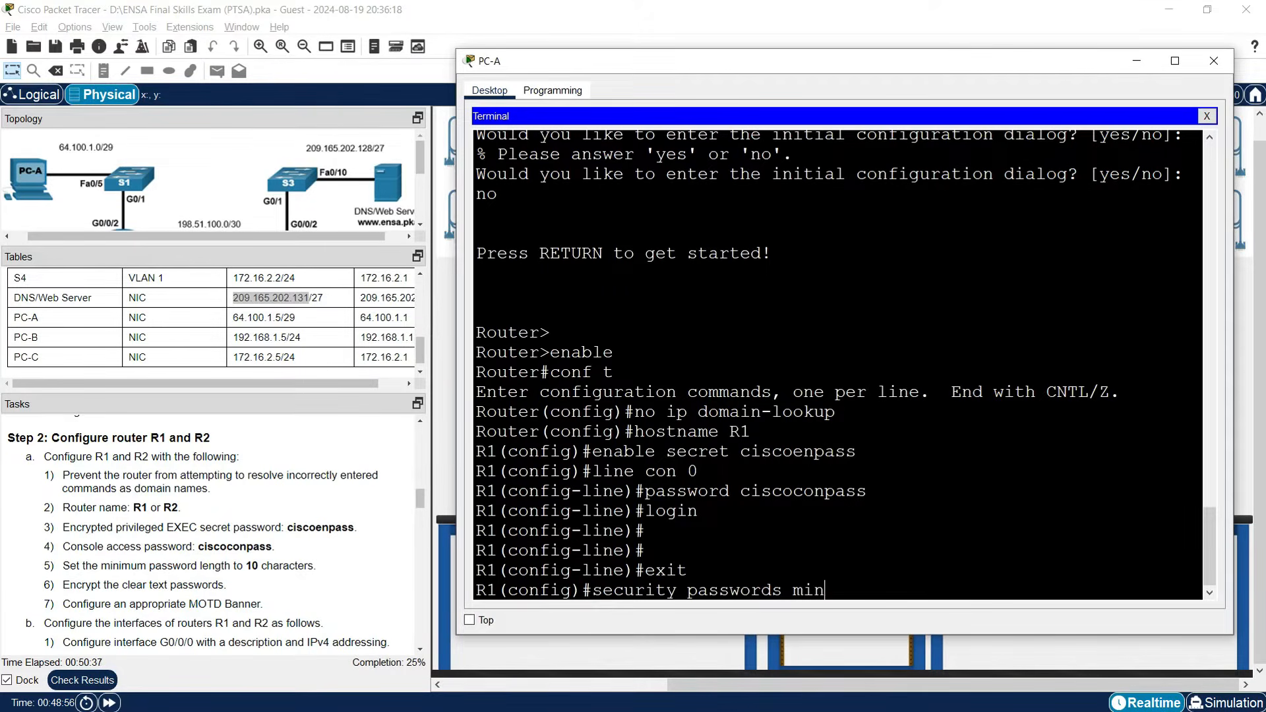
{"action": "type", "text": "-length 10"}
{"action": "key", "text": "Return"}
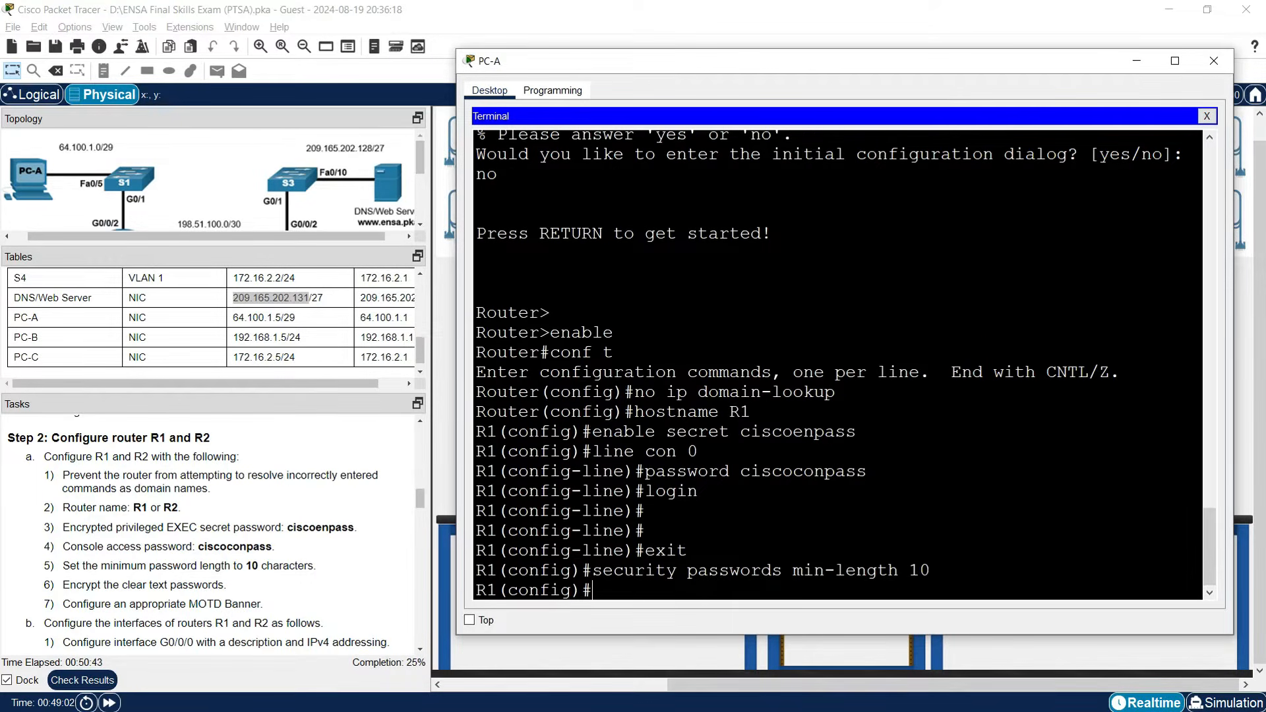
{"action": "type", "text": "service password-encryption"}
{"action": "key", "text": "Return"}
{"action": "type", "text": "banner motd"}
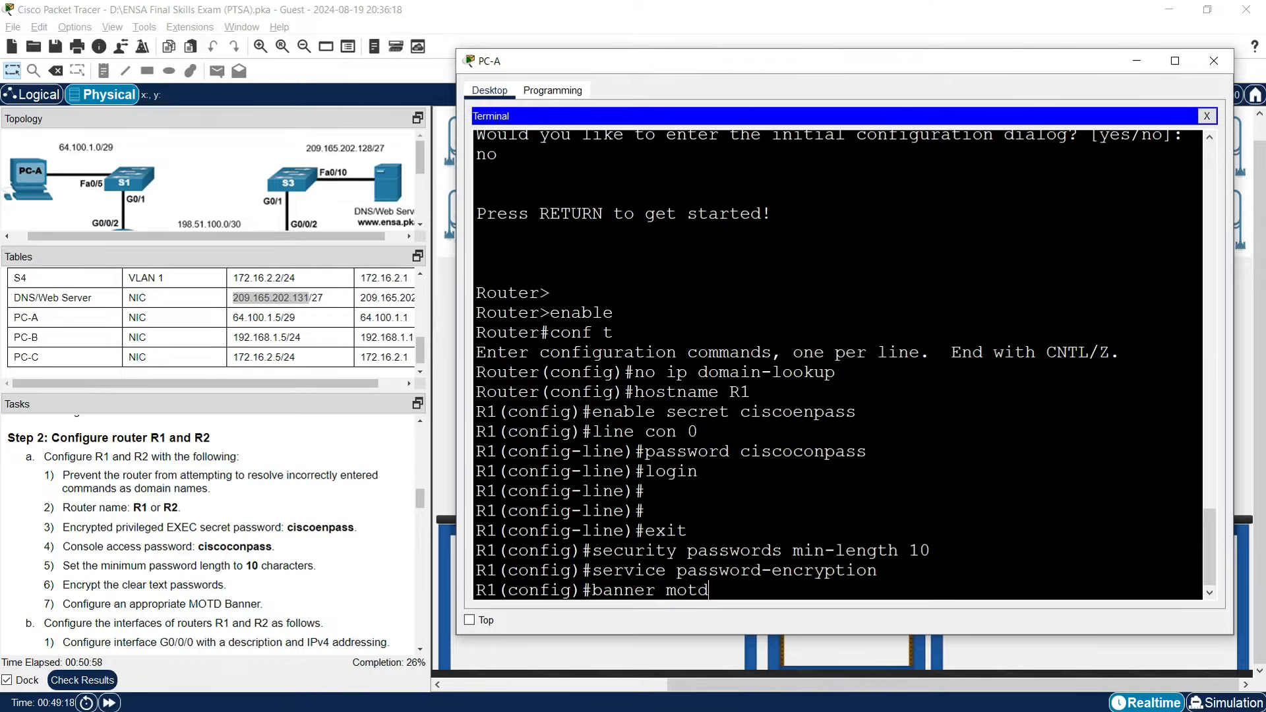
{"action": "type", "text": "\"Warning! Authorized users only!"}
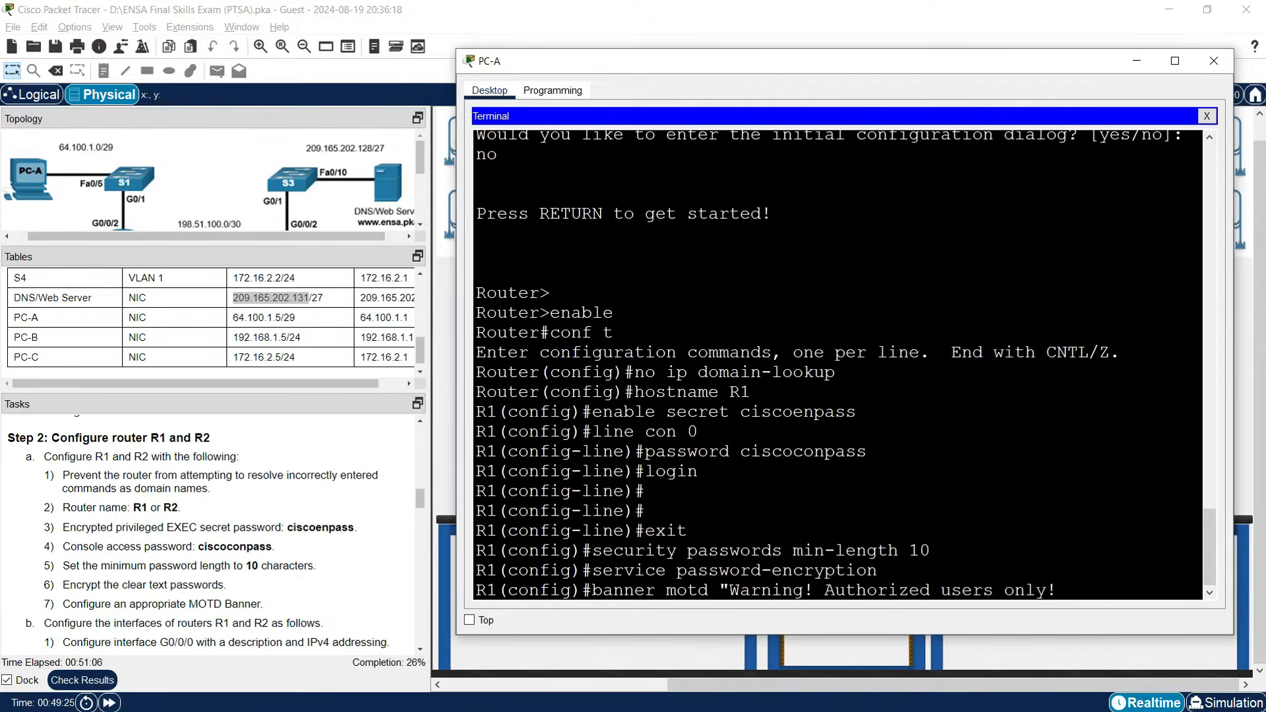
{"action": "type", "text": "\""}
{"action": "key", "text": "Return"}
{"action": "key", "text": "Return"}
{"action": "key", "text": "Return"}
{"action": "key", "text": "Return"}
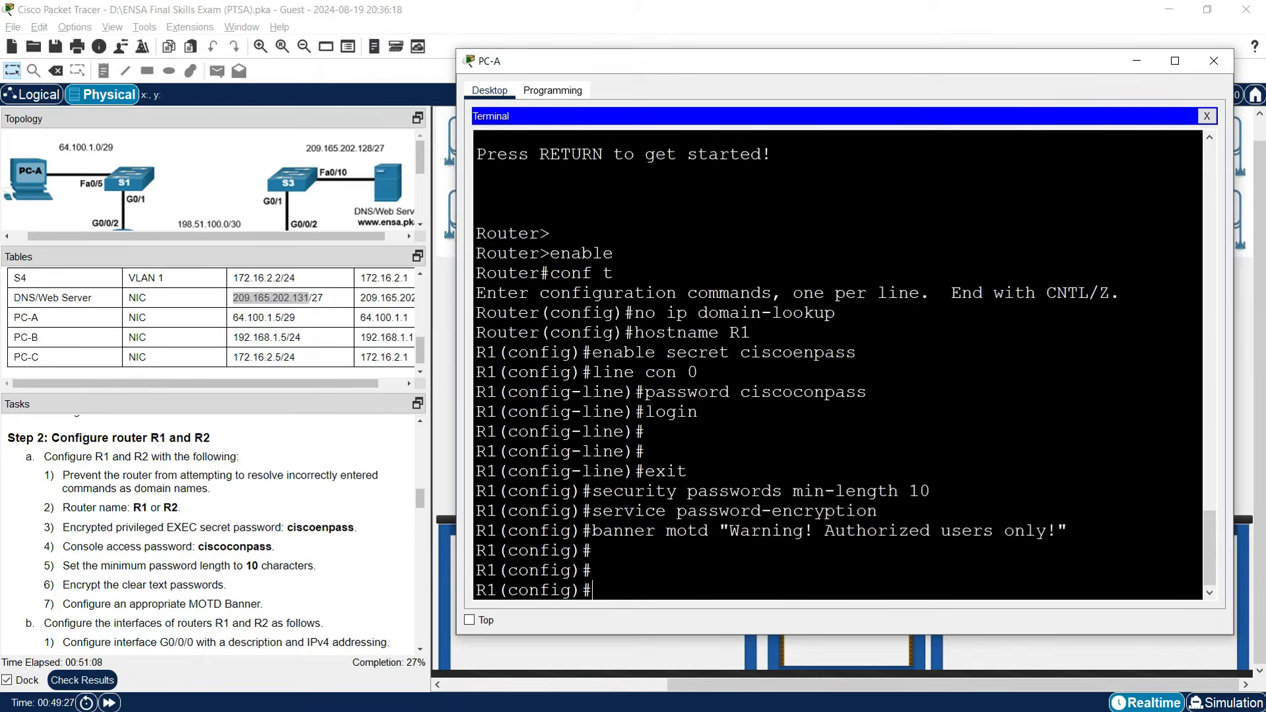
Exit configuration mode, save with copy run start, and close PC-A's terminal.
{"action": "type", "text": "exit"}
{"action": "key", "text": "Return"}
{"action": "type", "text": "copy run start"}
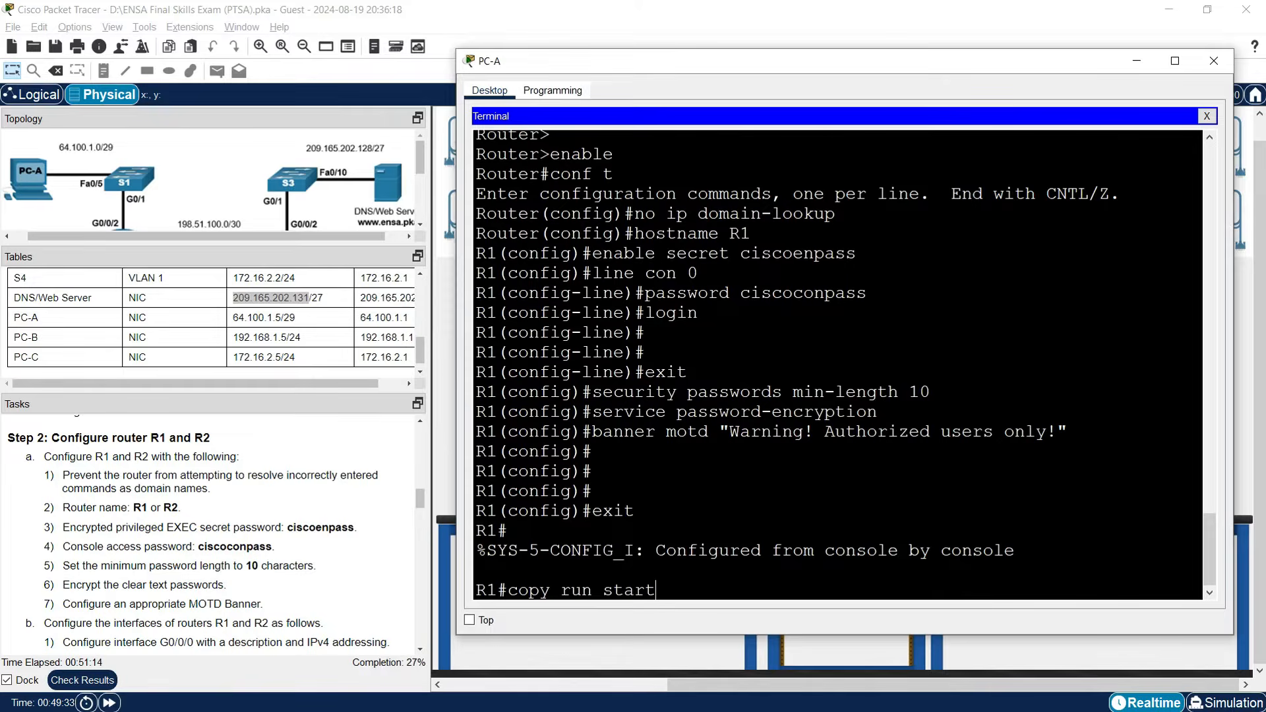
{"action": "key", "text": "Return"}
{"action": "key", "text": "Return"}
{"action": "key", "text": "Return"}
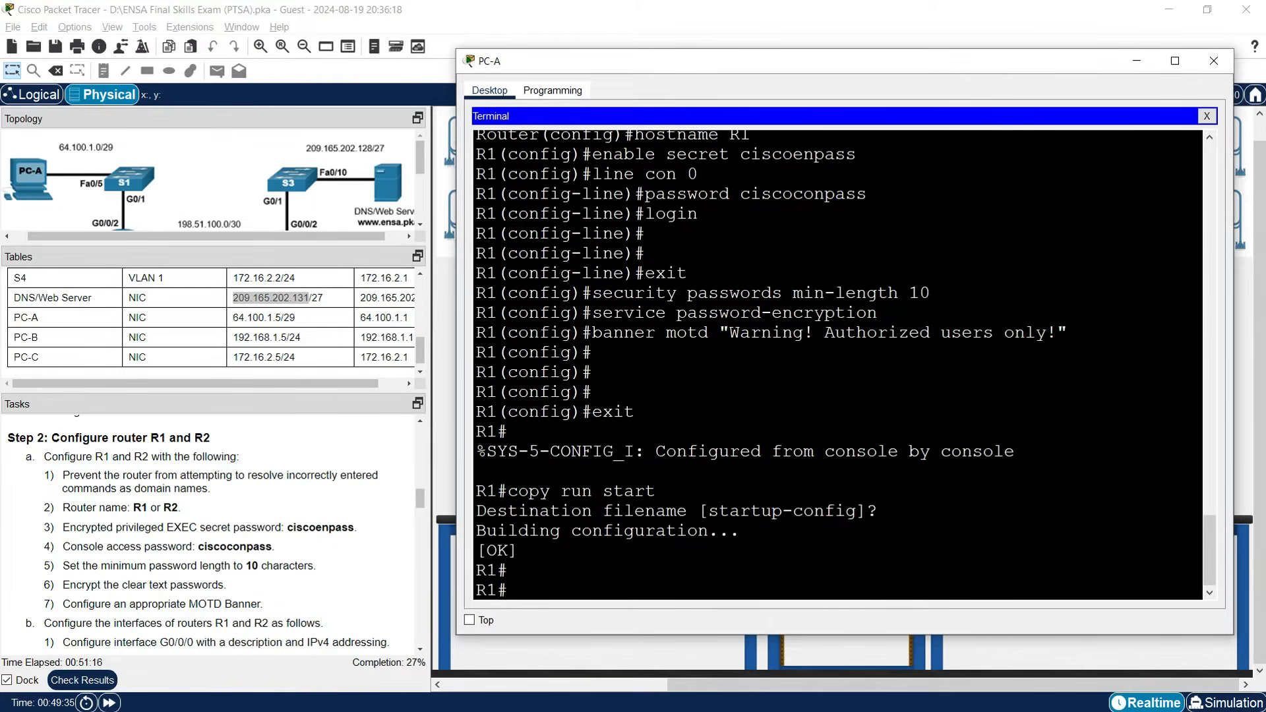
{"action": "left_click", "coordinate": [1136, 61]}
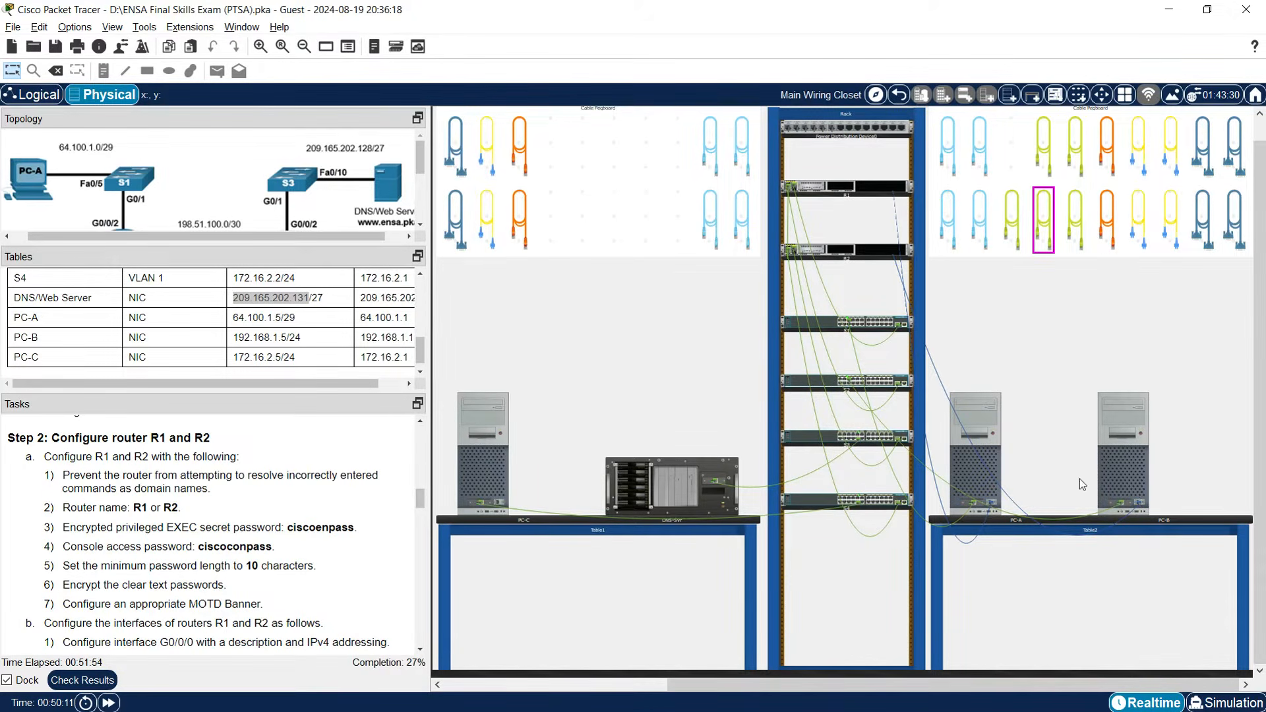
Open PC-B's Terminal with default settings in a widened window.
{"action": "left_click", "coordinate": [1101, 481]}
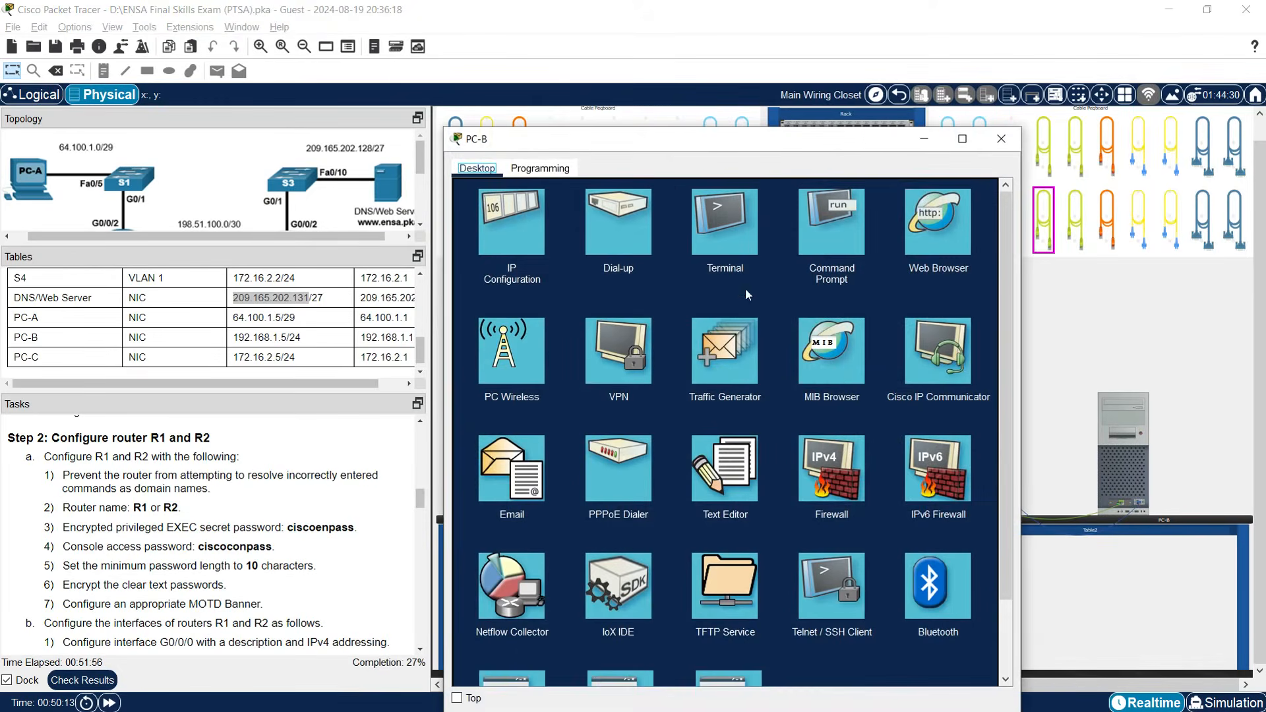
{"action": "left_click", "coordinate": [739, 277]}
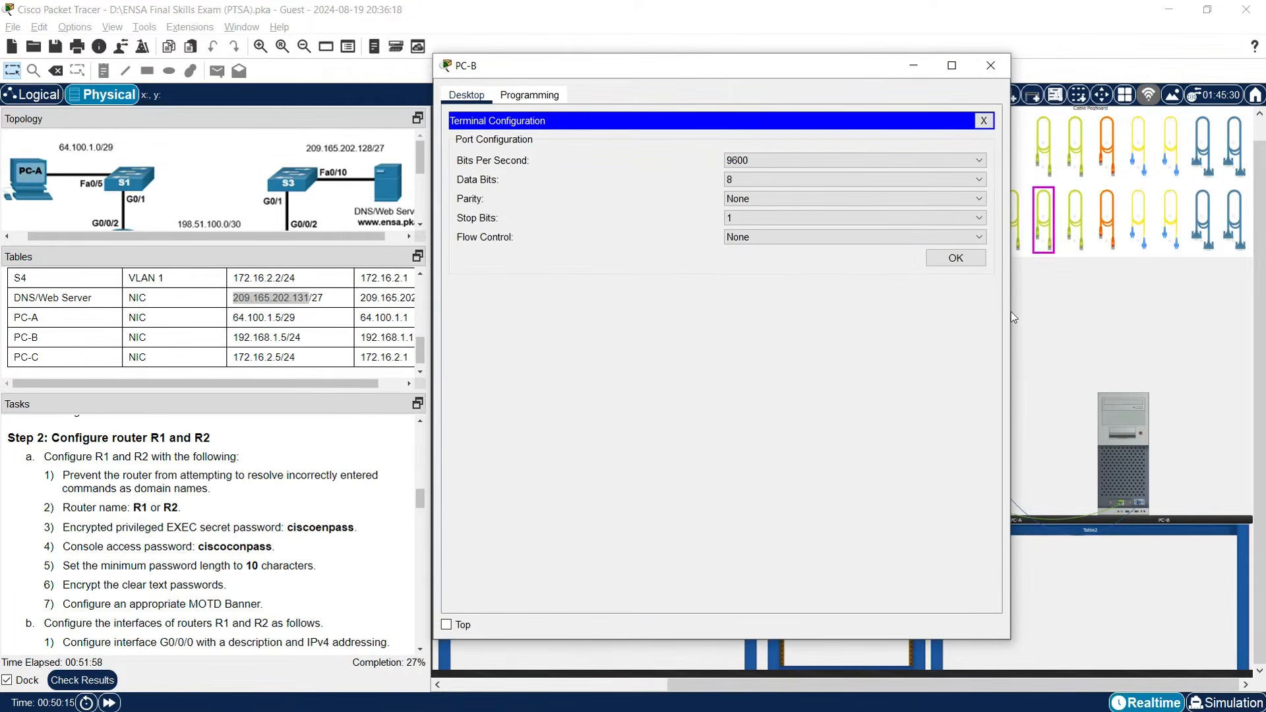
{"action": "left_click_drag", "start_coordinate": [1012, 326], "coordinate": [1230, 324]}
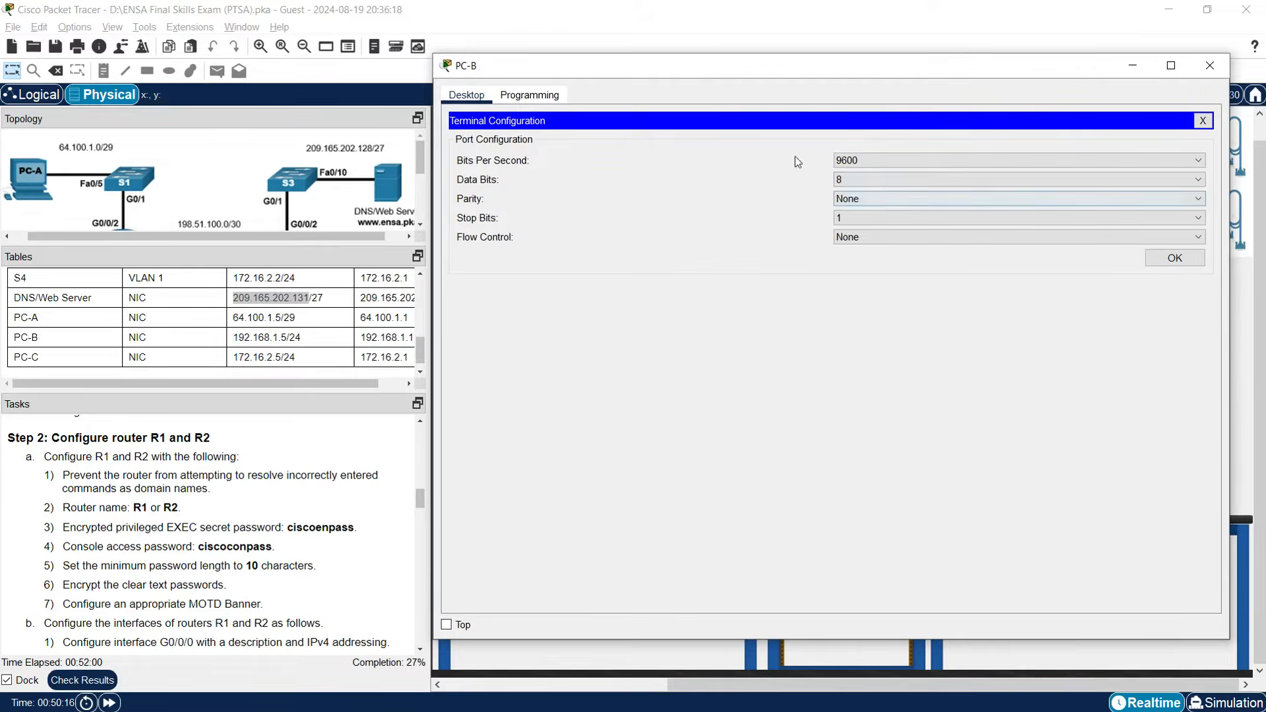
{"action": "left_click", "coordinate": [1149, 264]}
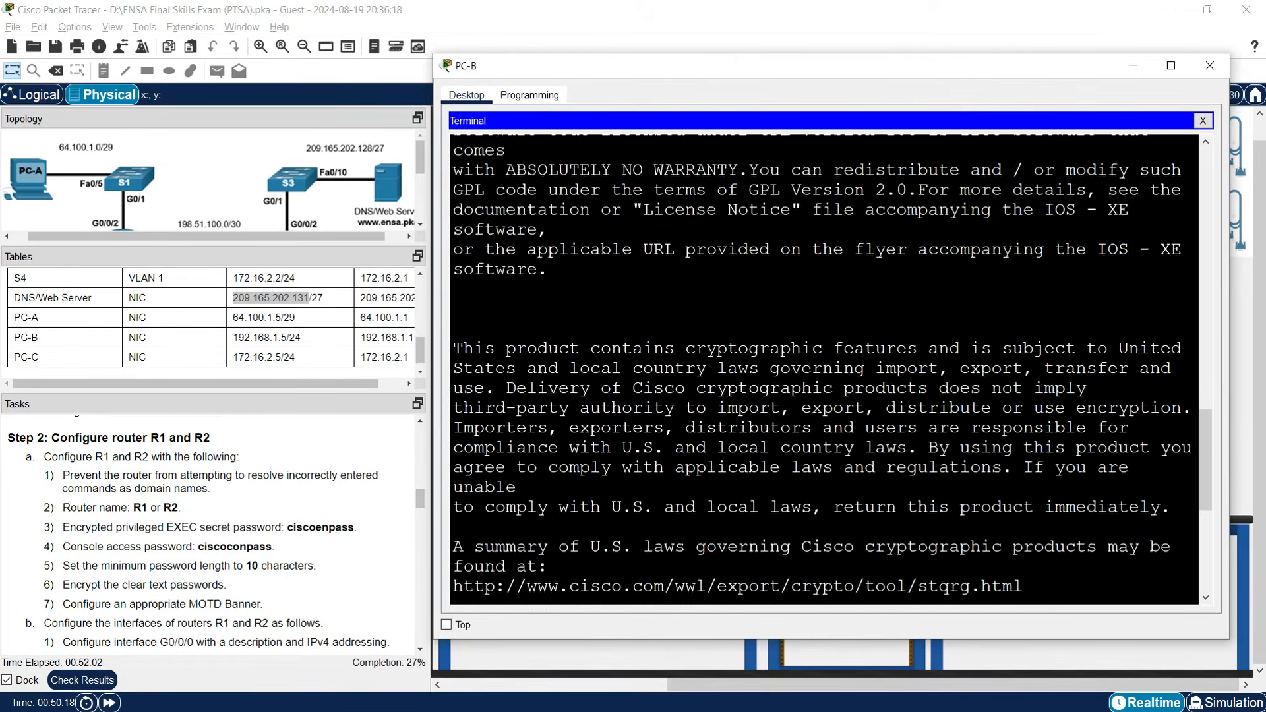
Decline the initial configuration dialog and enter global configuration mode with enable and conf t.
{"action": "type", "text": "no"}
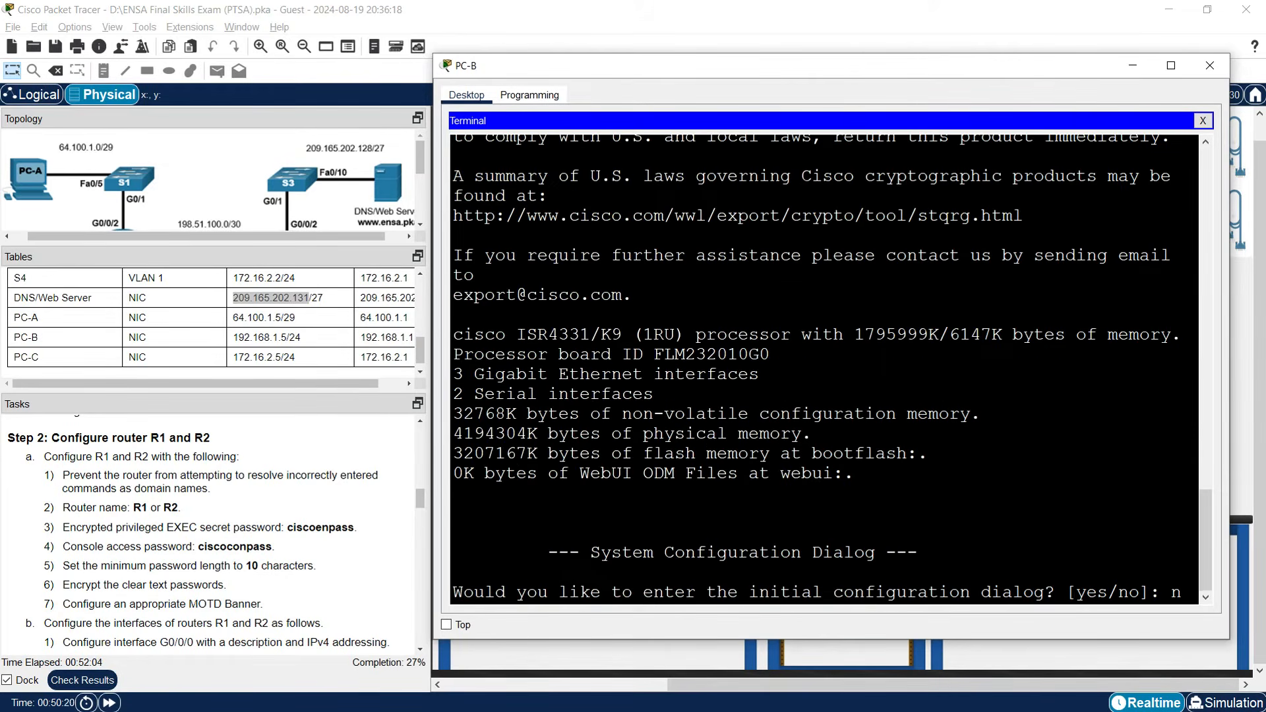
{"action": "key", "text": "Return"}
{"action": "key", "text": "Return"}
{"action": "type", "text": "enable"}
{"action": "key", "text": "Return"}
{"action": "type", "text": "conf t"}
{"action": "key", "text": "Return"}
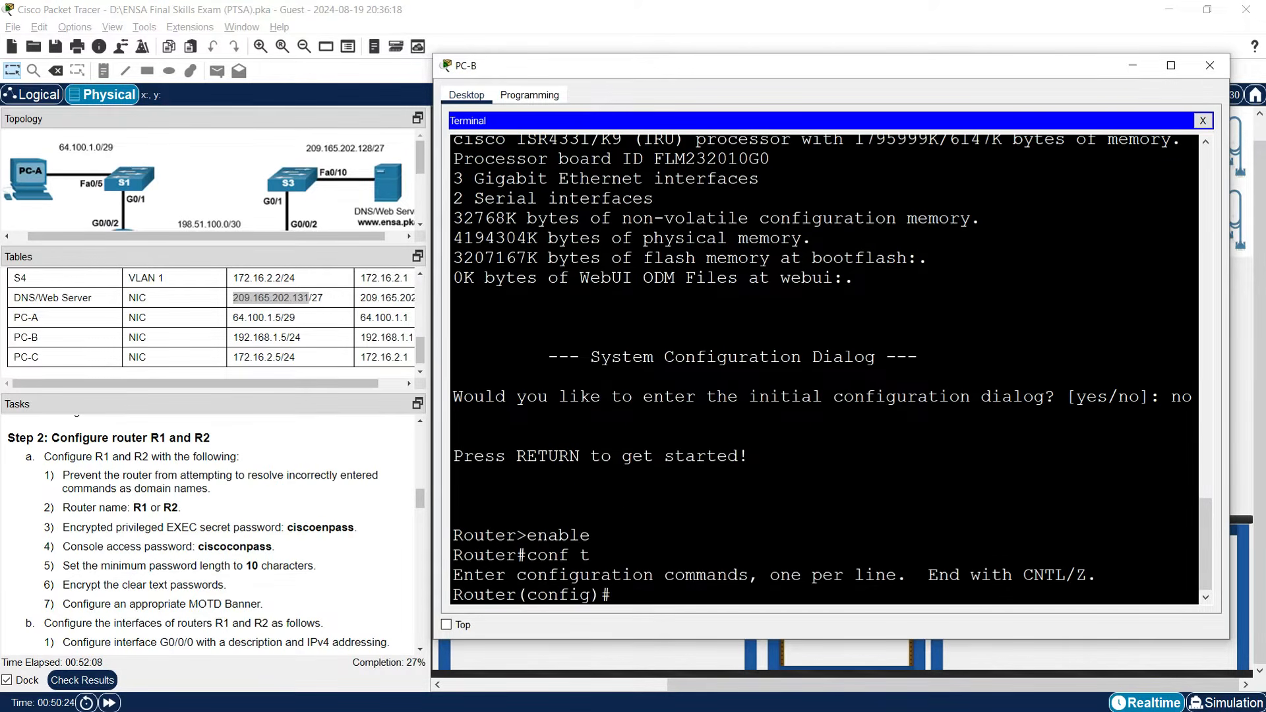
Disable domain lookup, name the router R2, and set the enable secret password.
{"action": "type", "text": "no ip domain-lookup"}
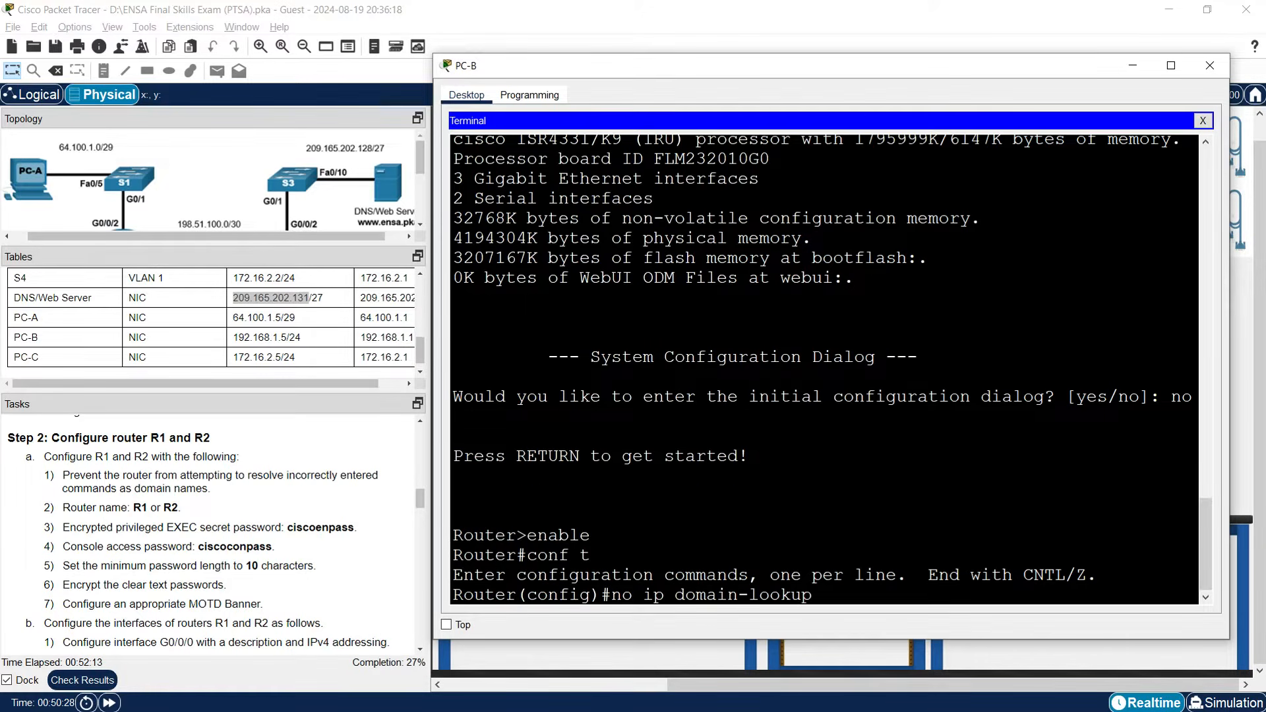
{"action": "key", "text": "Return"}
{"action": "type", "text": "hos"}
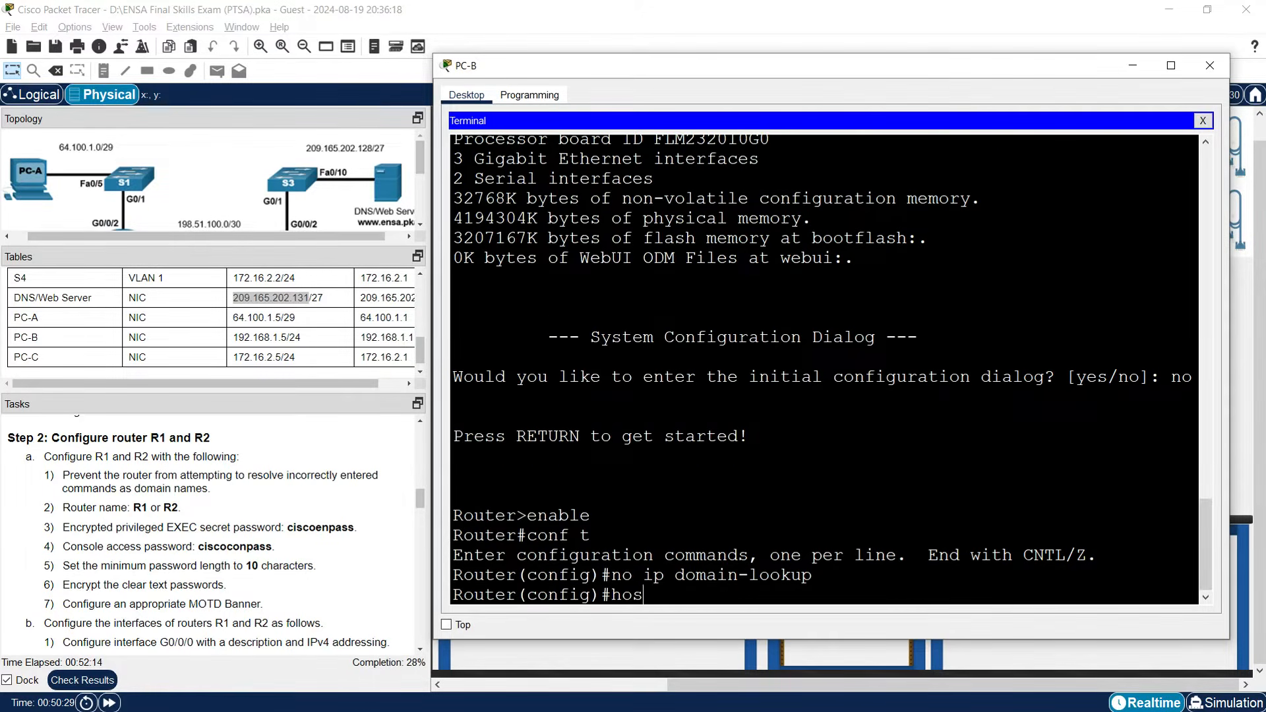
{"action": "type", "text": "tname R2"}
{"action": "key", "text": "Return"}
{"action": "type", "text": "enable secret "}
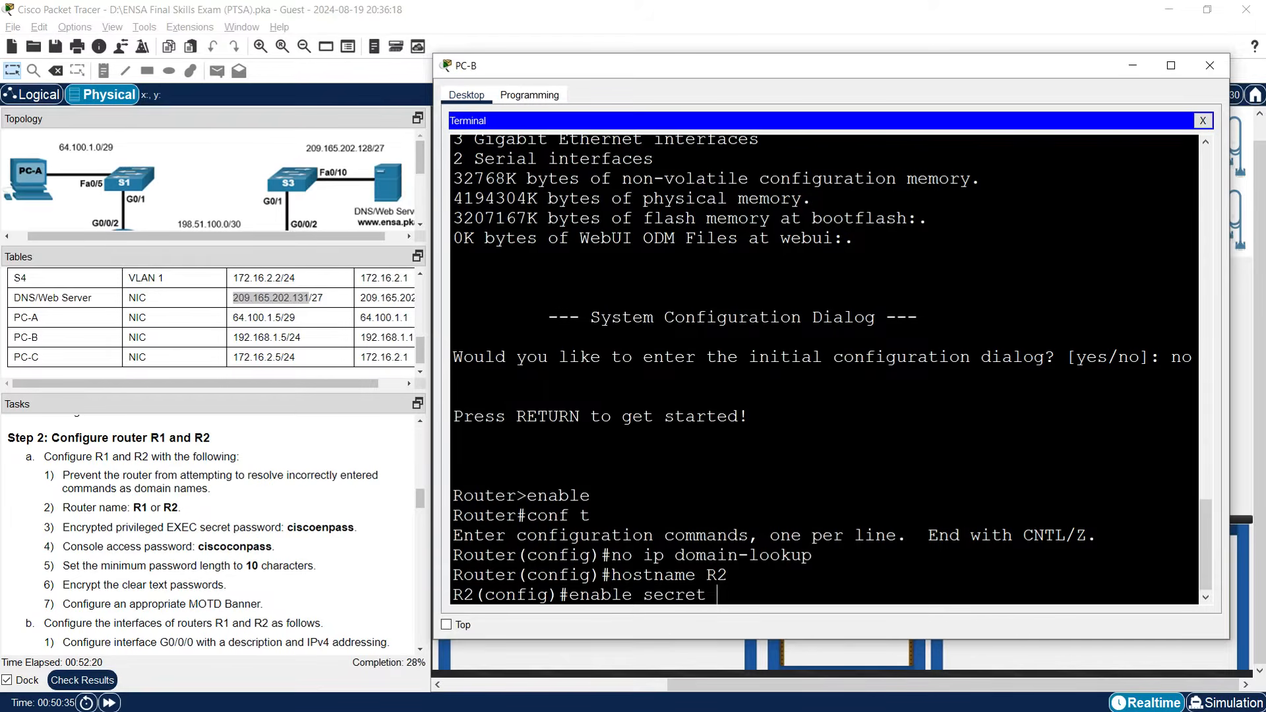
{"action": "type", "text": "ciscoenpass"}
{"action": "key", "text": "Return"}
Give line con 0 the console password with login required, then exit the line.
{"action": "type", "text": "line con 0"}
{"action": "key", "text": "Return"}
{"action": "type", "text": "password ciscoconpass"}
{"action": "key", "text": "Return"}
{"action": "type", "text": "login"}
{"action": "key", "text": "Return"}
{"action": "type", "text": "exi"}
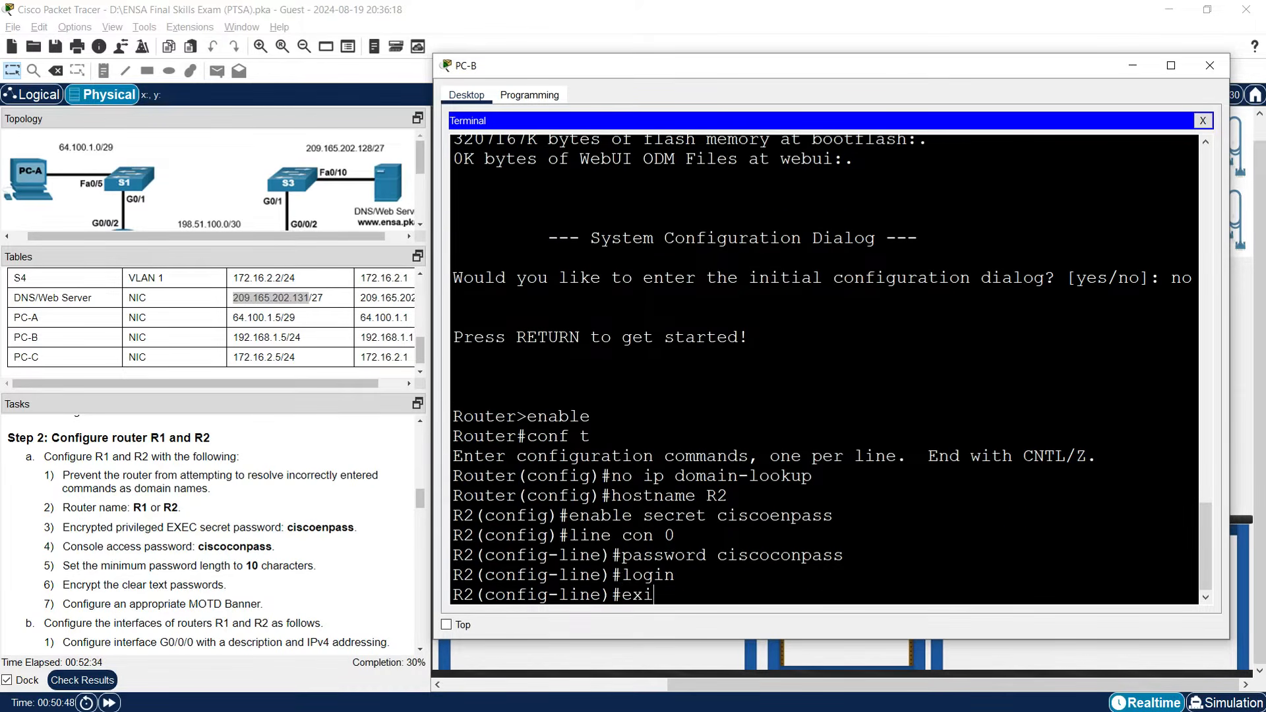
{"action": "type", "text": "t"}
{"action": "key", "text": "Return"}
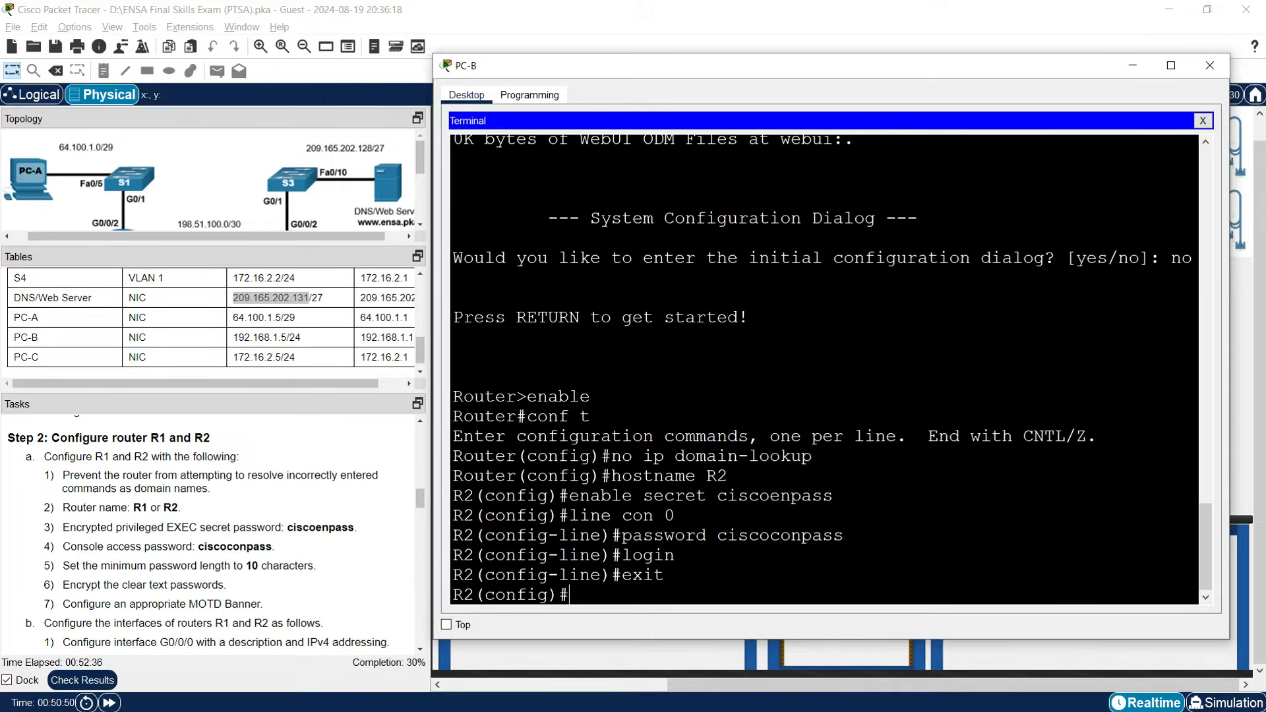
Set a 10-character password minimum, password encryption, and MOTD banner 'Warning! authorized users only!'.
{"action": "type", "text": "security passwords min"}
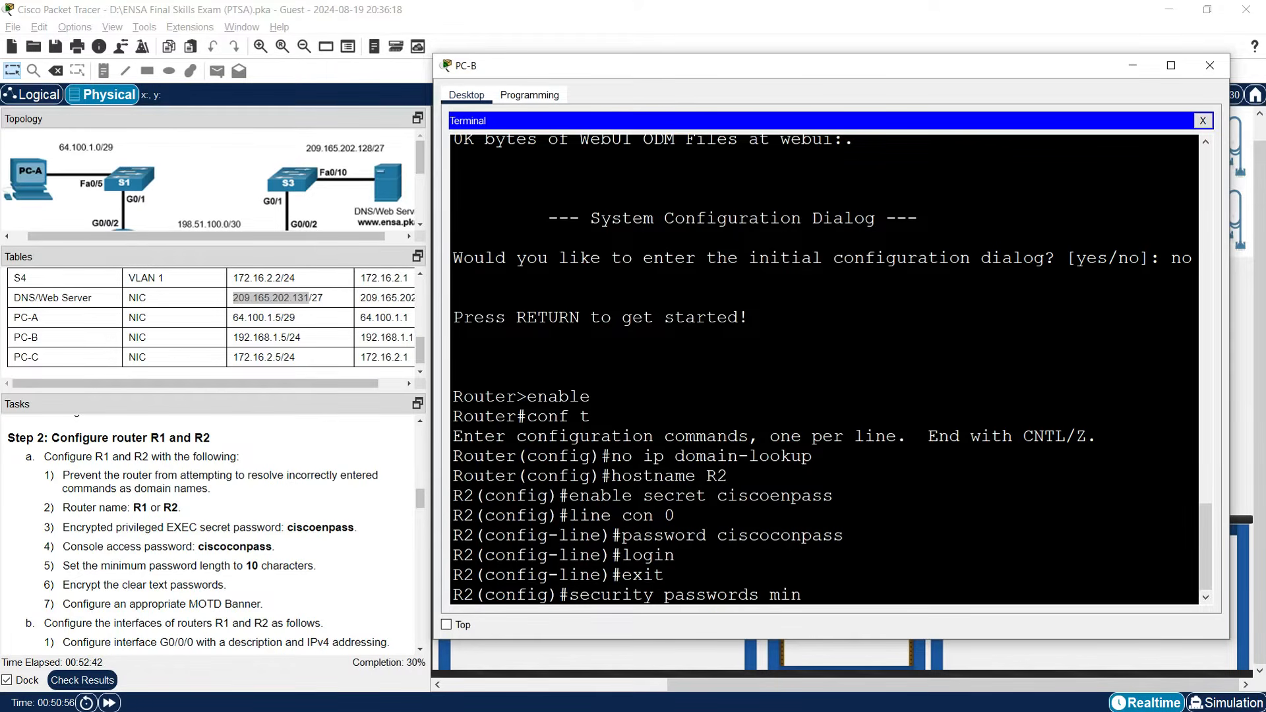
{"action": "type", "text": "-length 10"}
{"action": "key", "text": "Return"}
{"action": "type", "text": "service"}
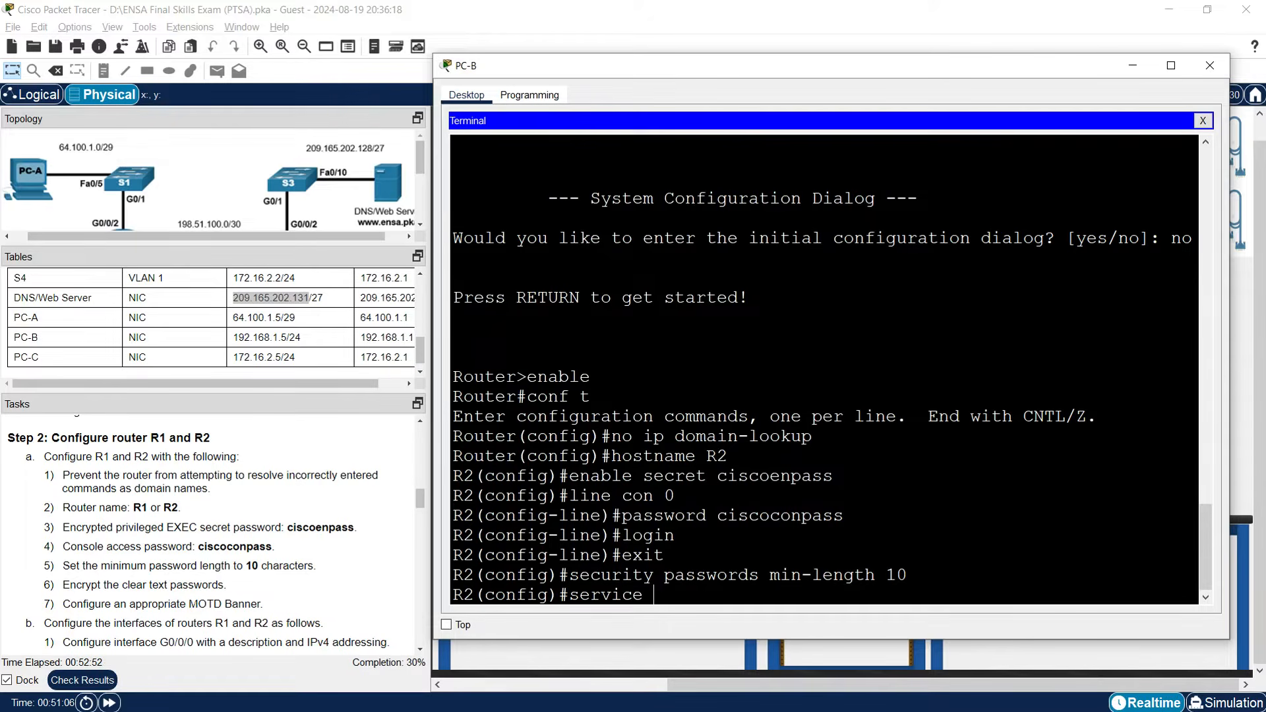
{"action": "type", "text": " password-encryption"}
{"action": "key", "text": "Return"}
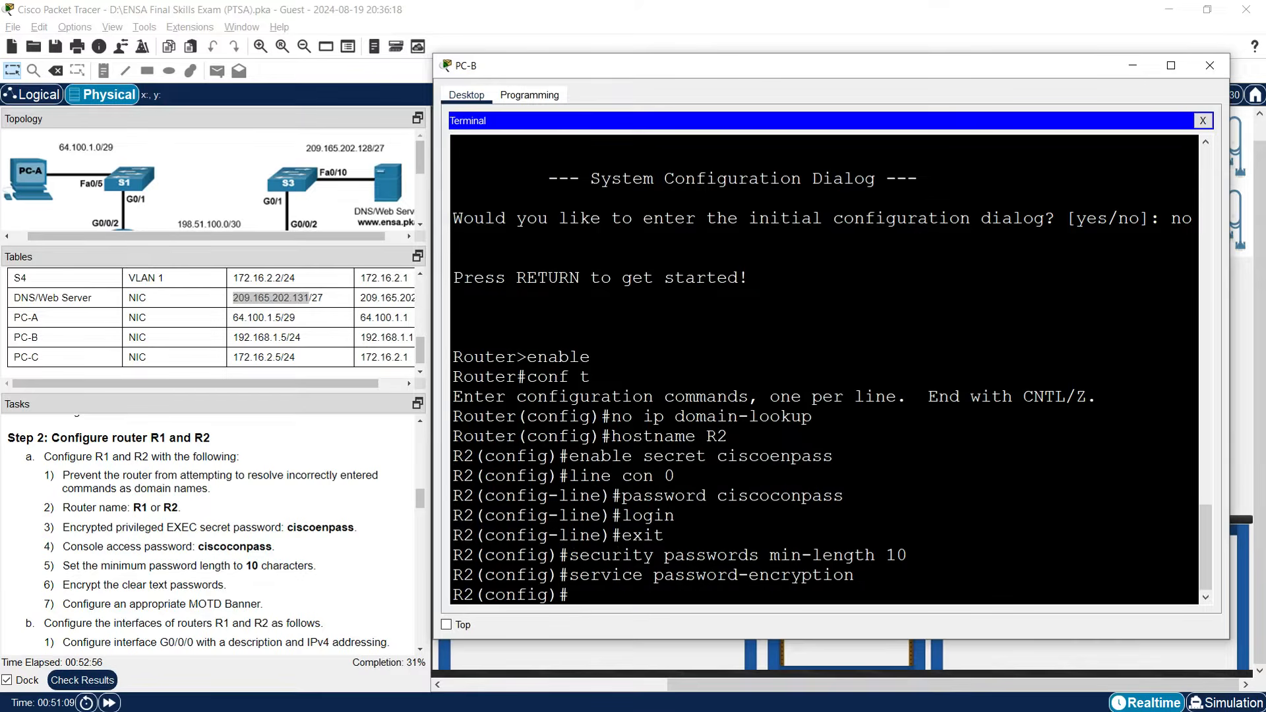
{"action": "type", "text": "nner motd \"W"}
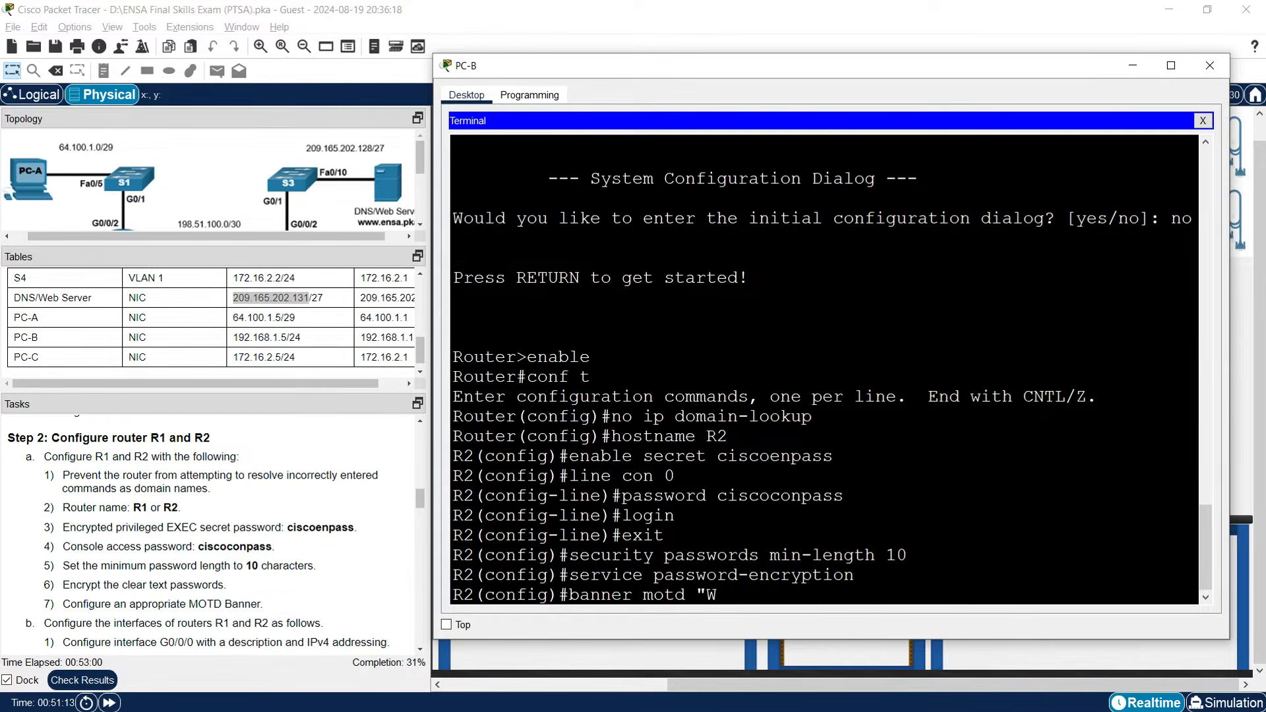
{"action": "type", "text": "arning! authorized user"}
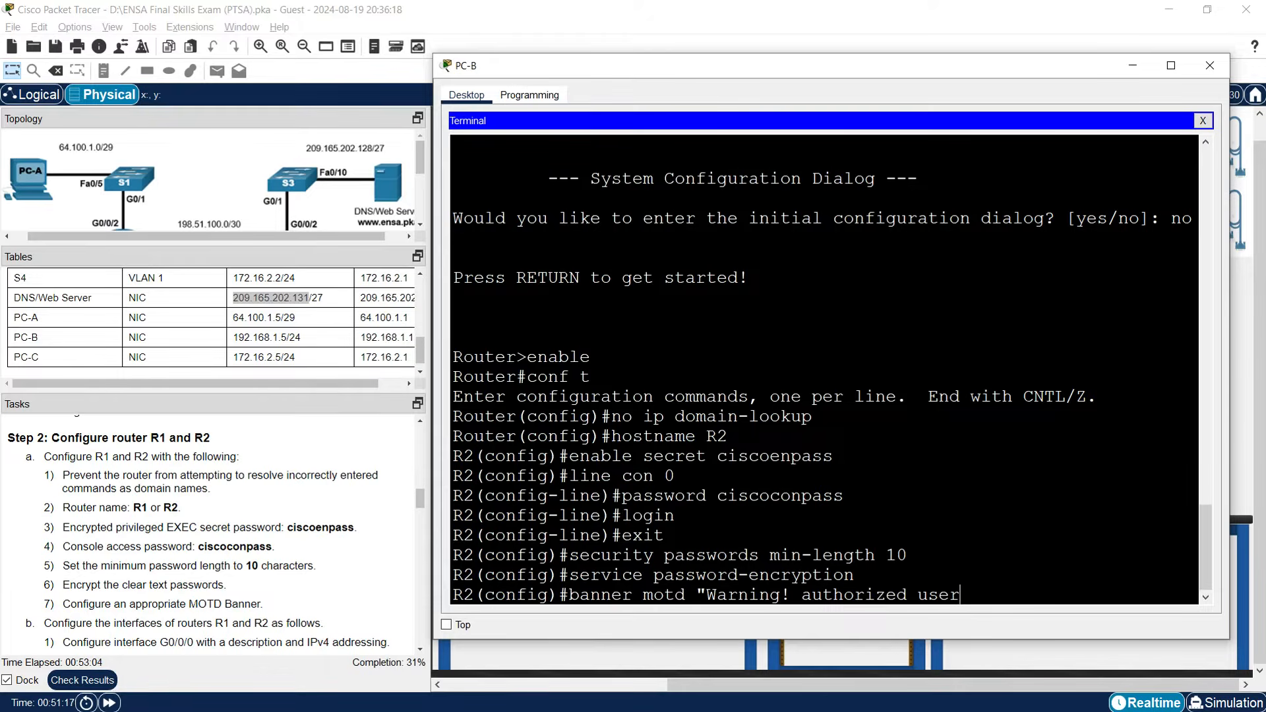
{"action": "type", "text": "s only!\""}
{"action": "key", "text": "Return"}
{"action": "key", "text": "Return"}
{"action": "key", "text": "Return"}
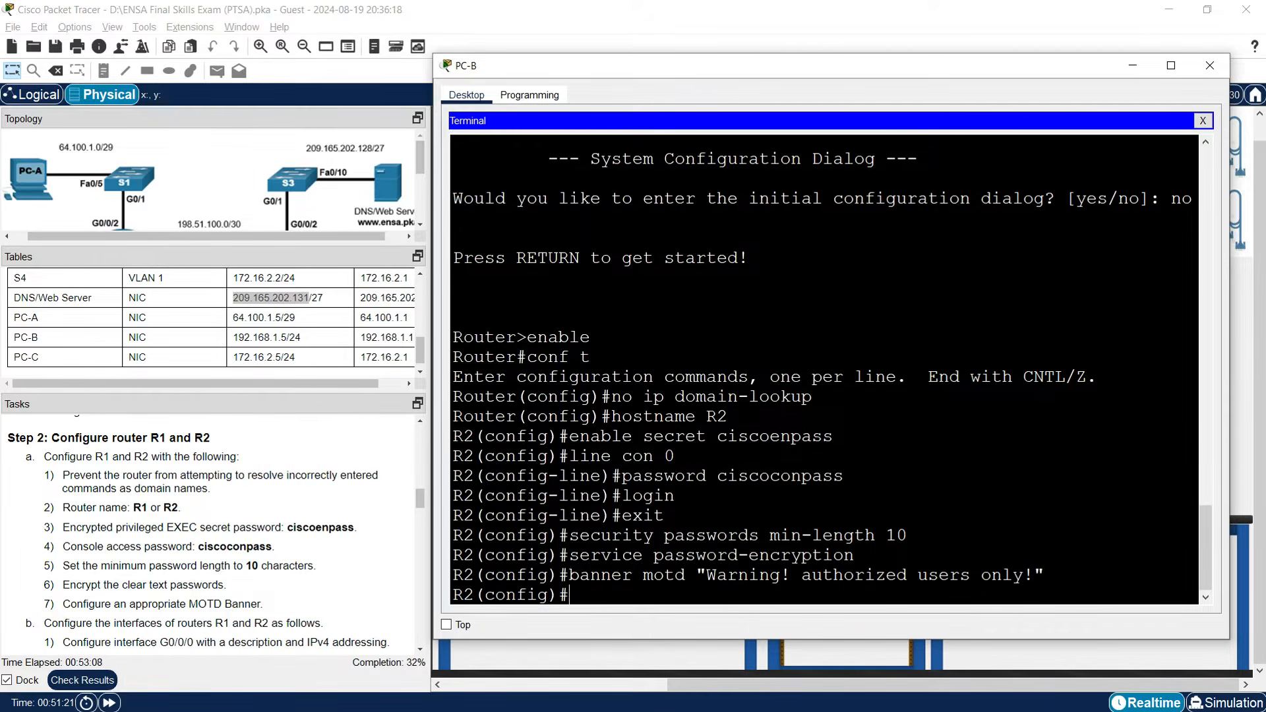
Exit configuration mode and save R2's running configuration with copy run start.
{"action": "type", "text": "exit"}
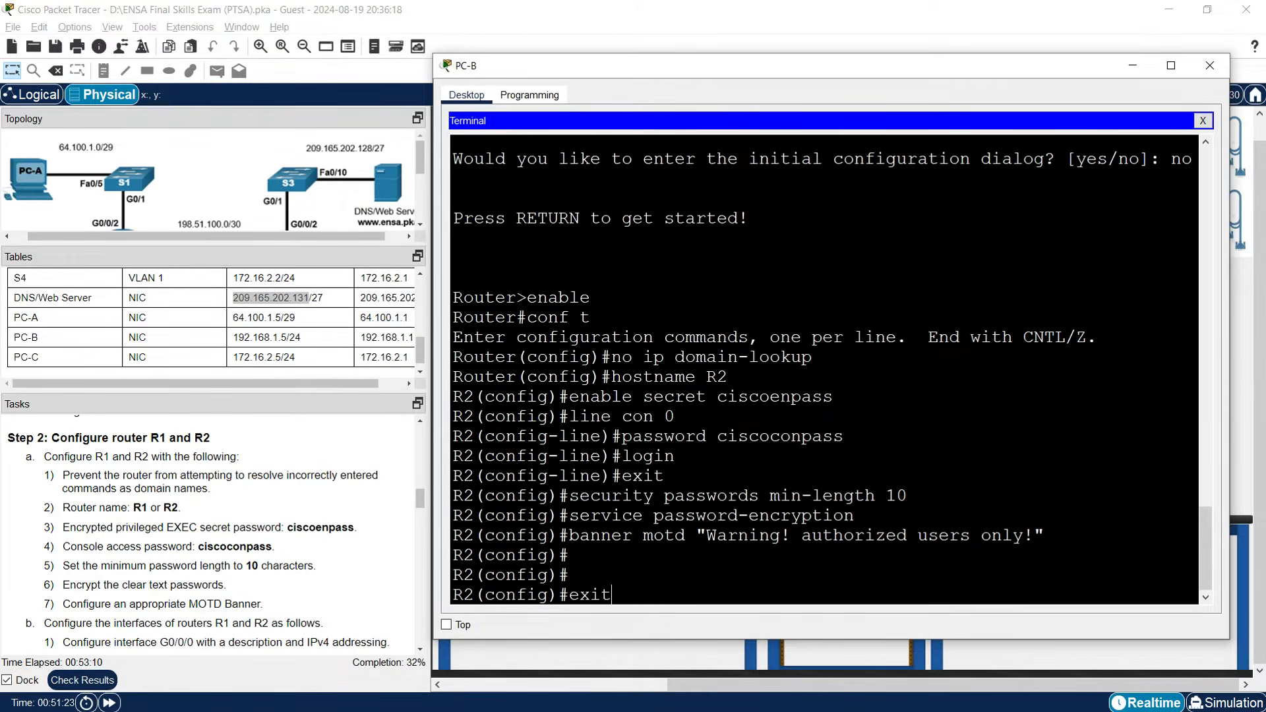
{"action": "key", "text": "Return"}
{"action": "type", "text": "copy run start"}
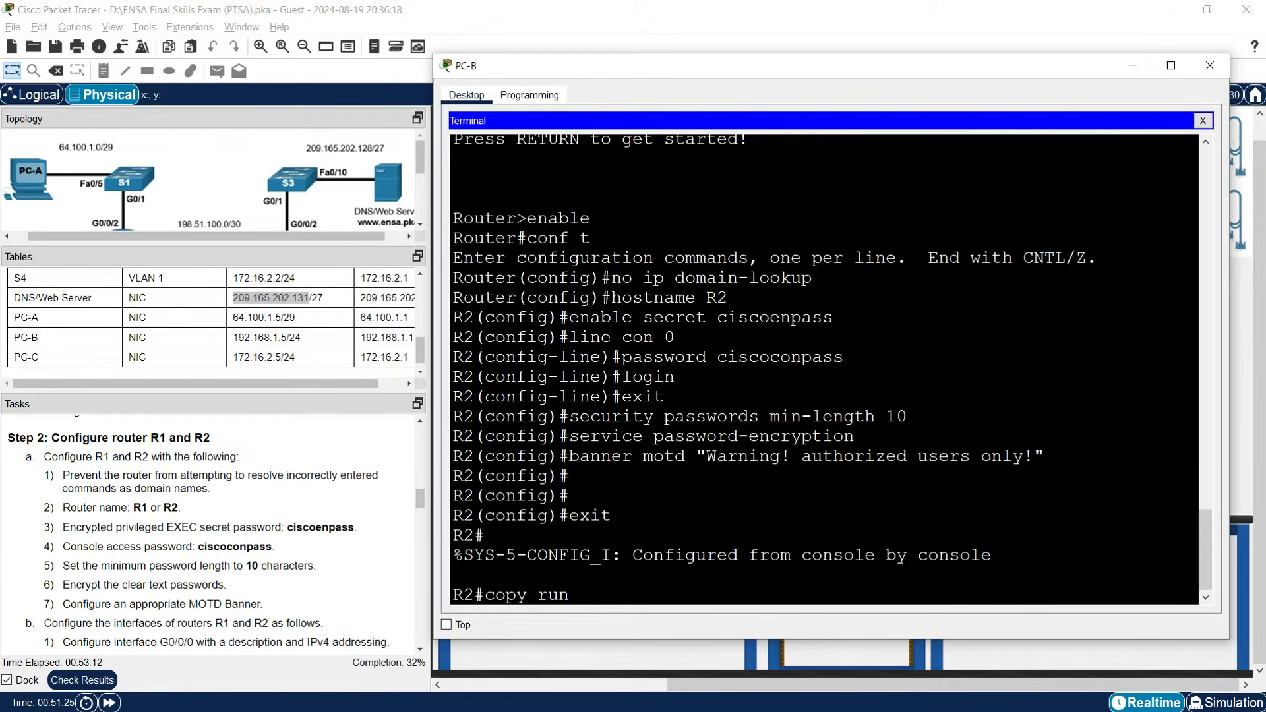
{"action": "key", "text": "Return"}
{"action": "key", "text": "Return"}
{"action": "key", "text": "Return"}
{"action": "key", "text": "Return"}
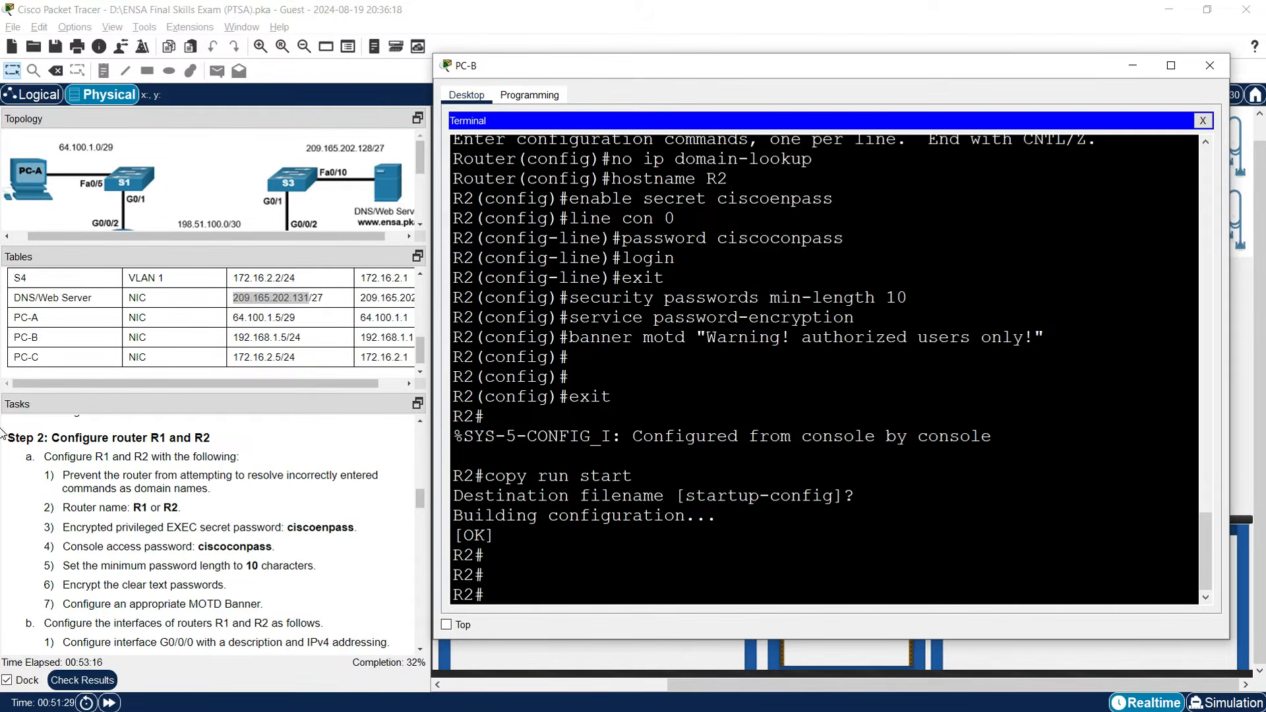
Minimize PC-B's window and scroll the addressing table up to R1's interface rows.
{"action": "left_click", "coordinate": [1135, 66]}
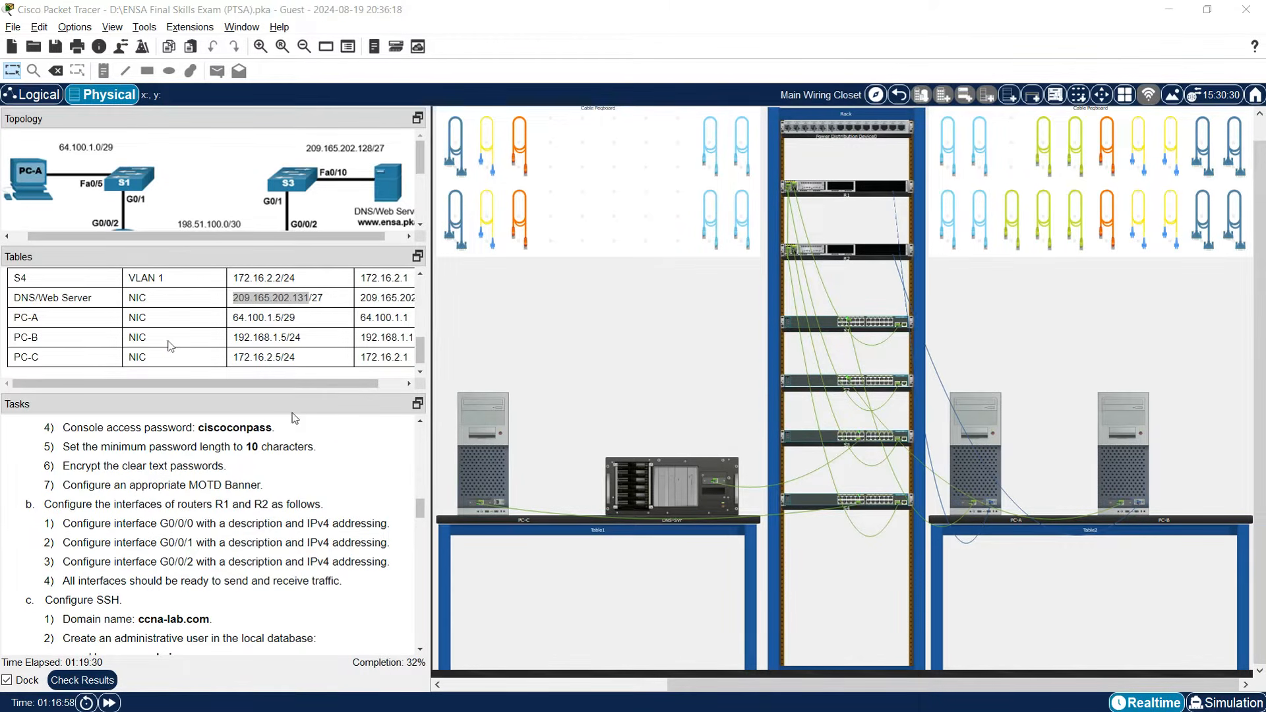
{"action": "scroll", "coordinate": [171, 345], "scroll_direction": "up", "scroll_amount": 5}
{"action": "scroll", "coordinate": [170, 346], "scroll_direction": "up", "scroll_amount": 2}
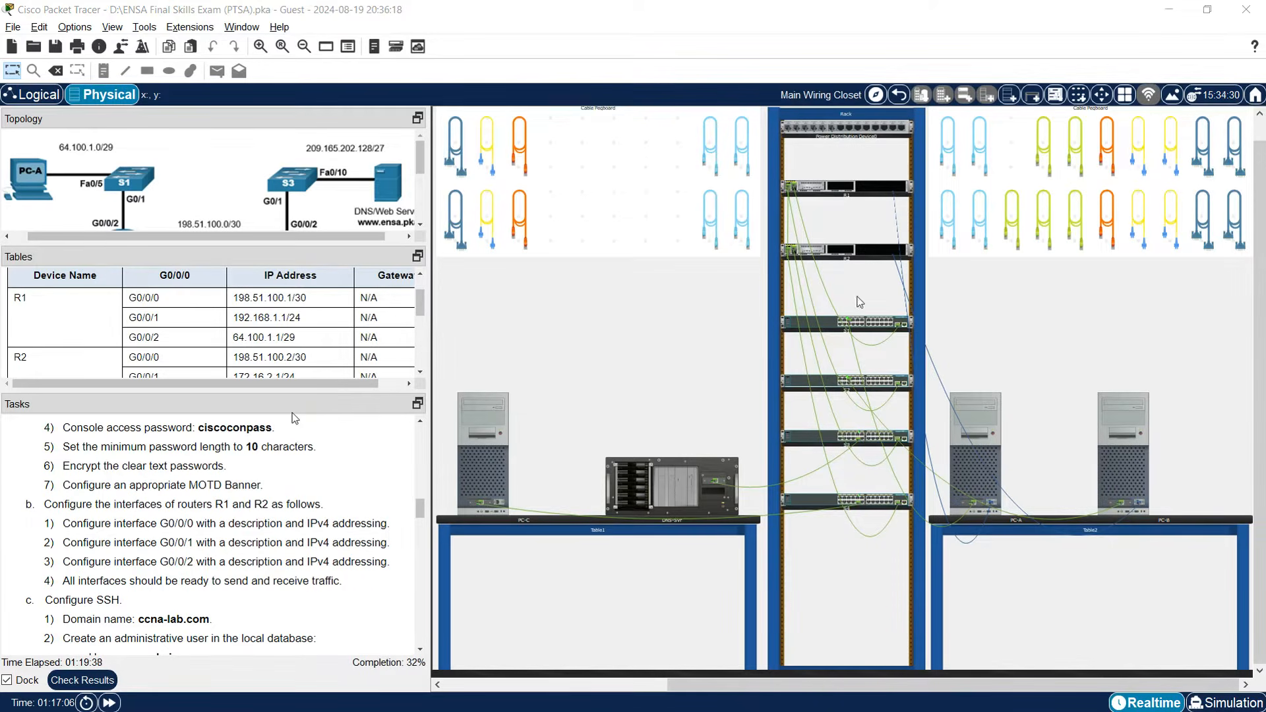
Log into R1 from PC-A with the console password, then the enable secret.
{"action": "left_click", "coordinate": [965, 464]}
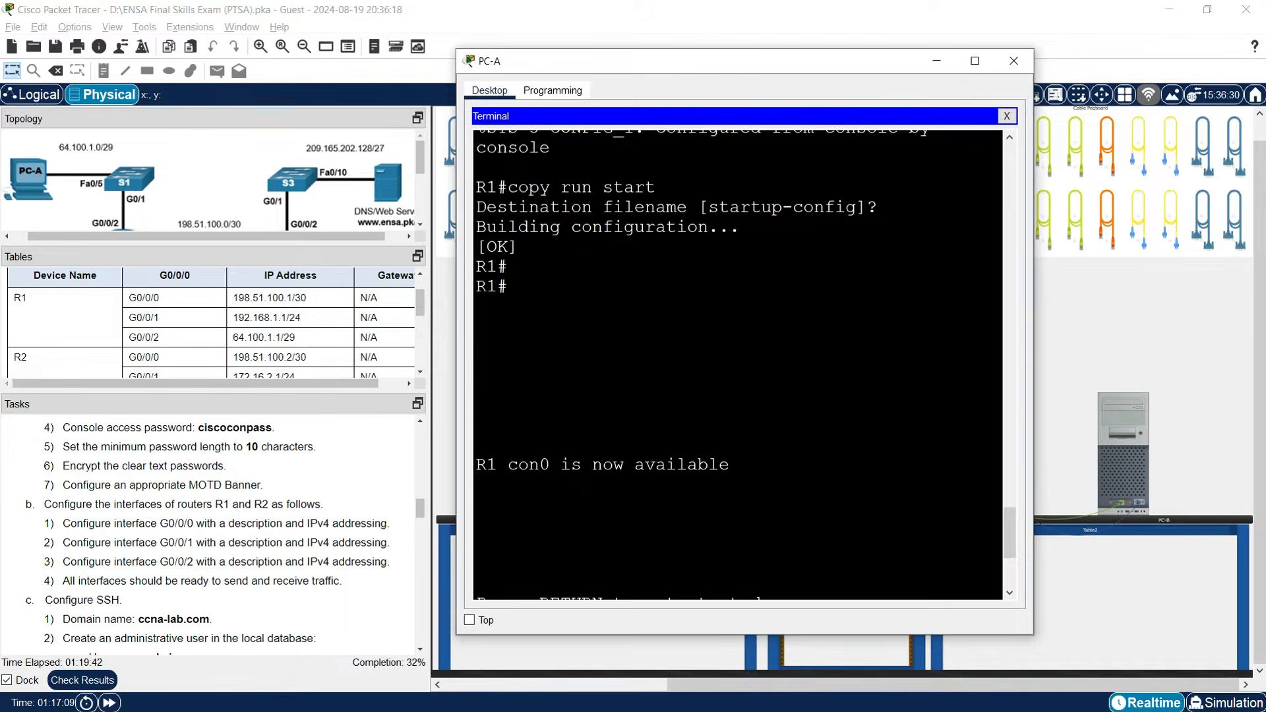
{"action": "key", "text": "Return"}
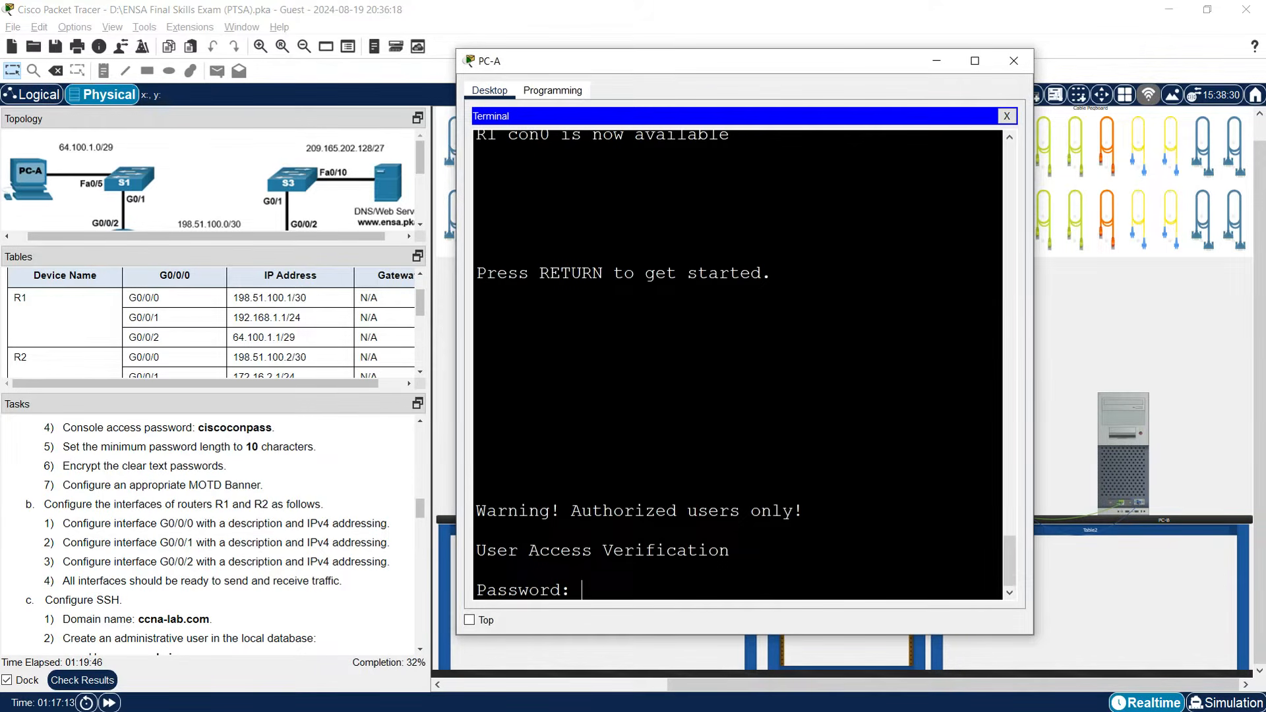
{"action": "key", "text": "Return"}
{"action": "type", "text": "enable"}
{"action": "key", "text": "Return"}
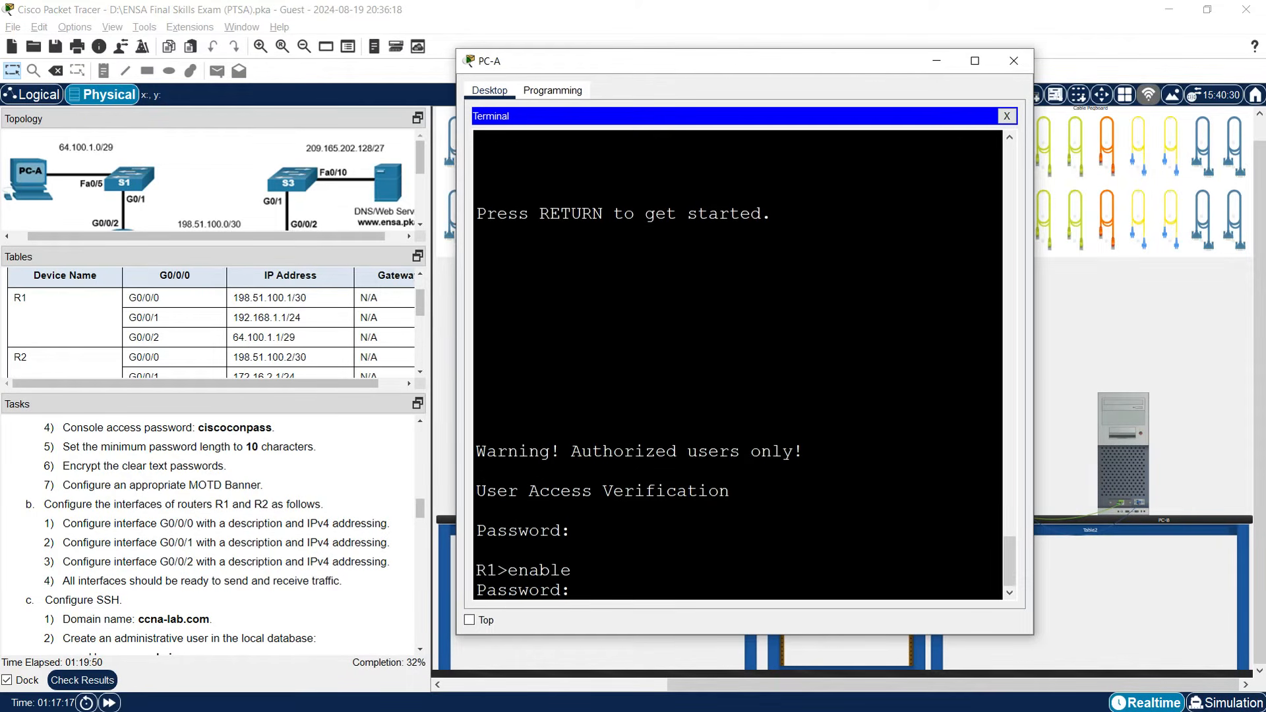
{"action": "key", "text": "Return"}
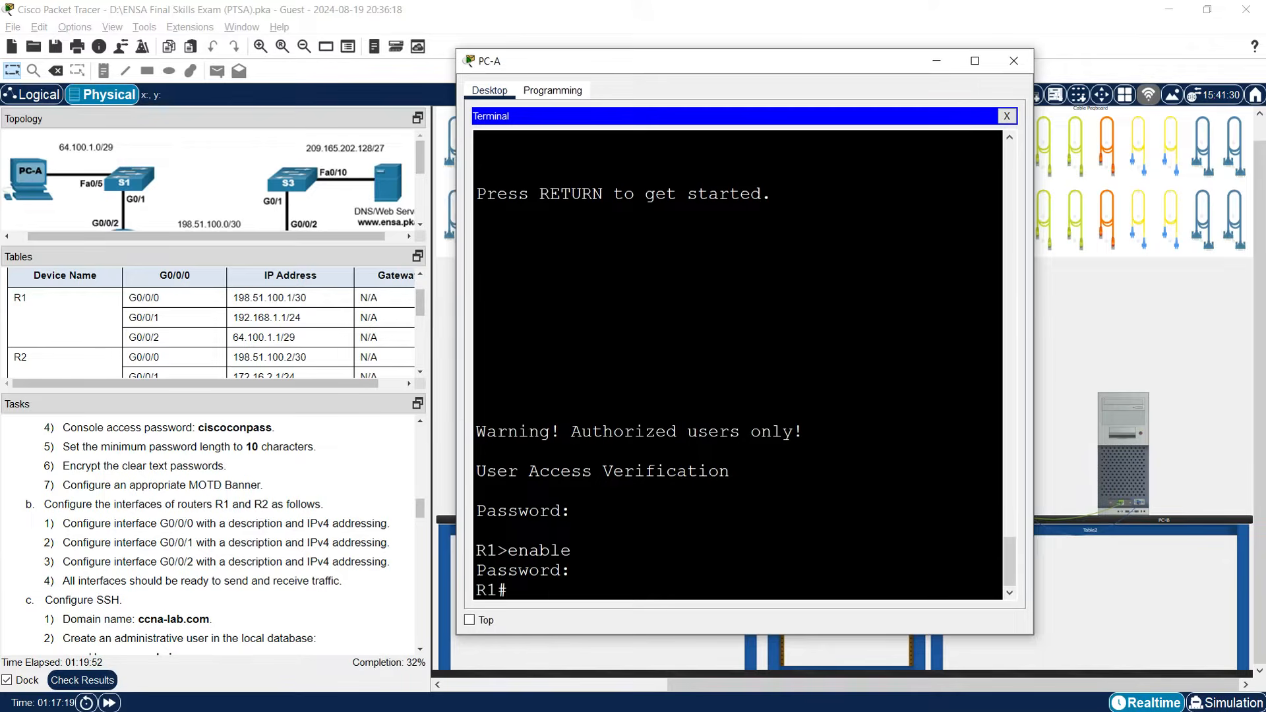
Give interface G0/0/0 the description 'Connected to R2' in global configuration mode.
{"action": "type", "text": "conf t"}
{"action": "key", "text": "Return"}
{"action": "type", "text": "interface g0/0/0"}
{"action": "key", "text": "Return"}
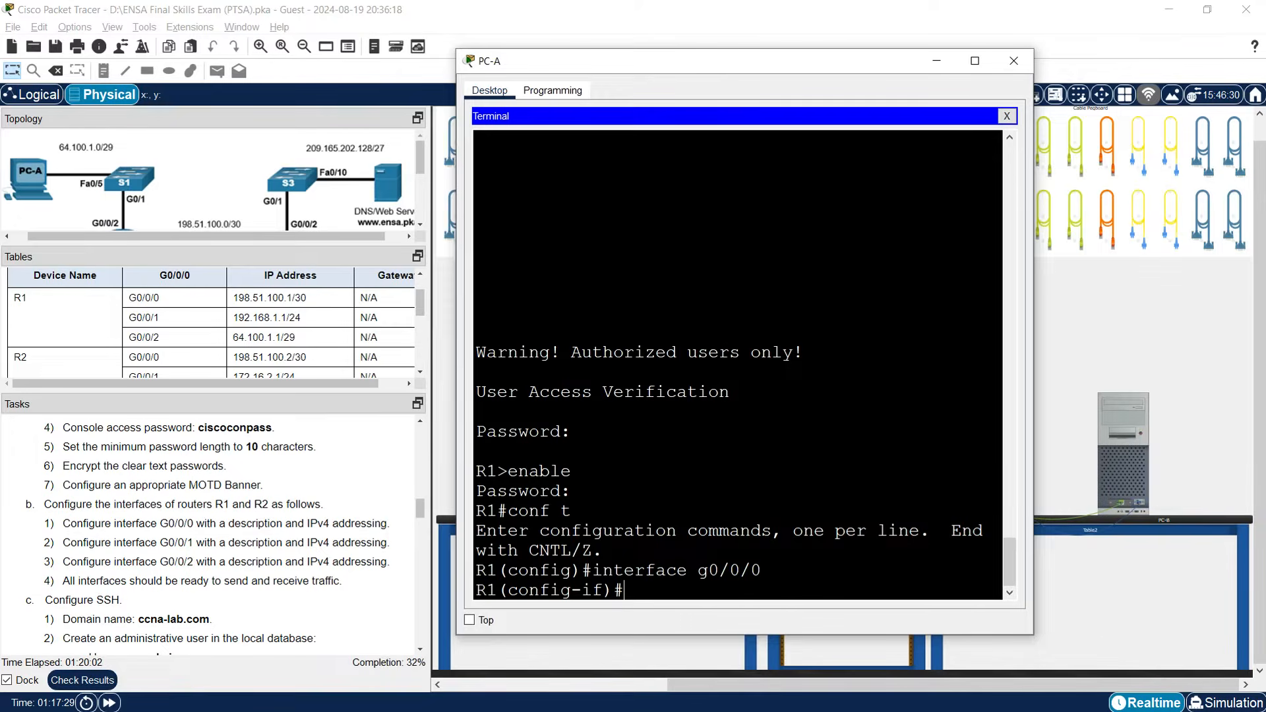
{"action": "type", "text": "description Conn"}
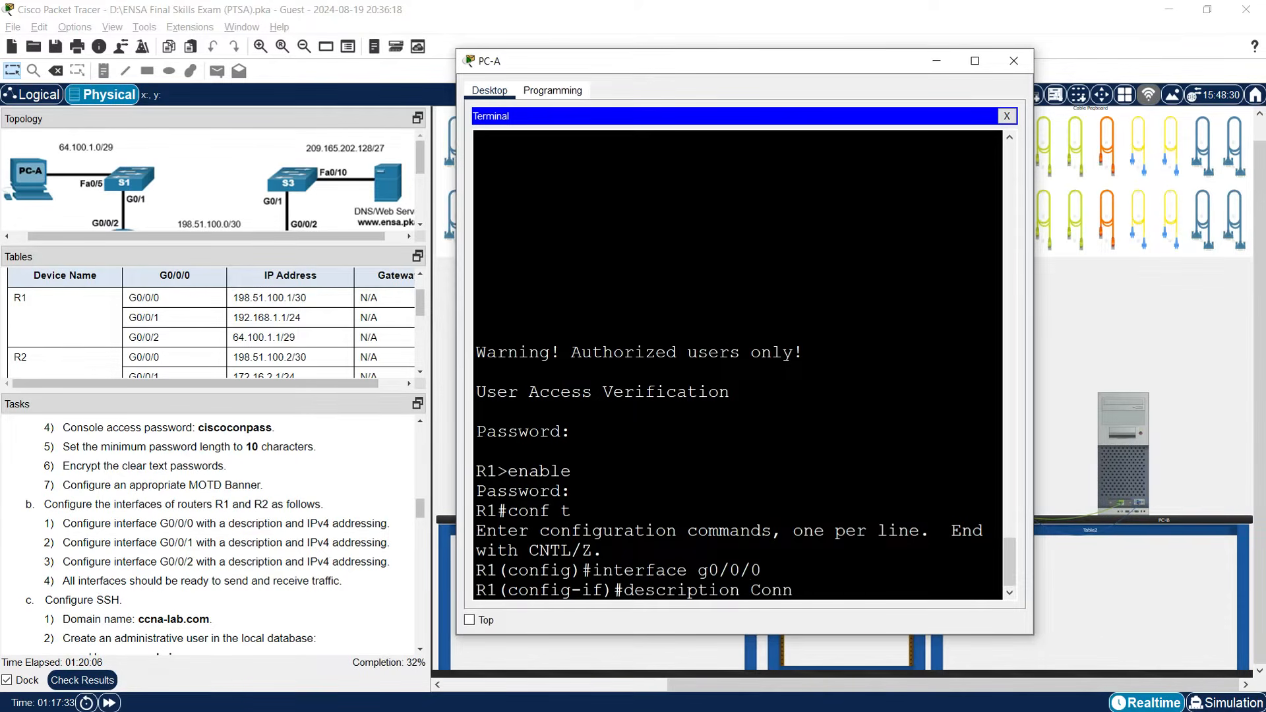
{"action": "type", "text": "ected to R2"}
{"action": "key", "text": "Return"}
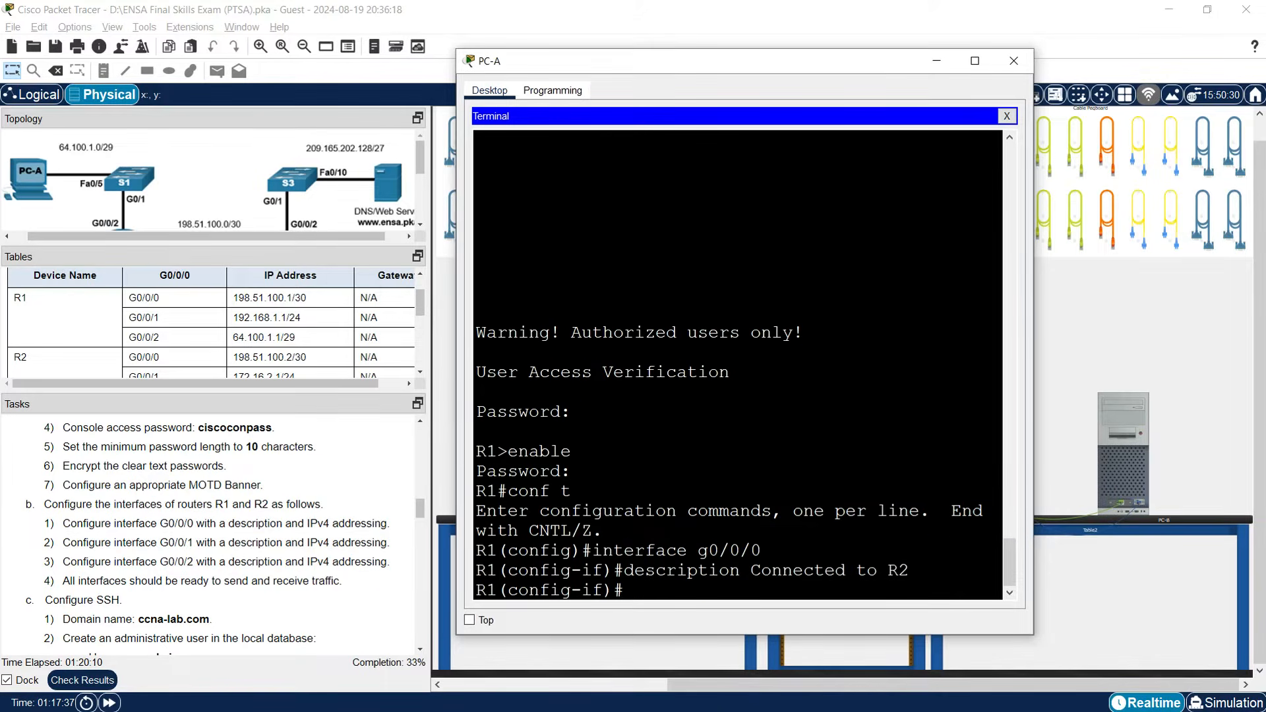
{"action": "type", "text": "ip address"}
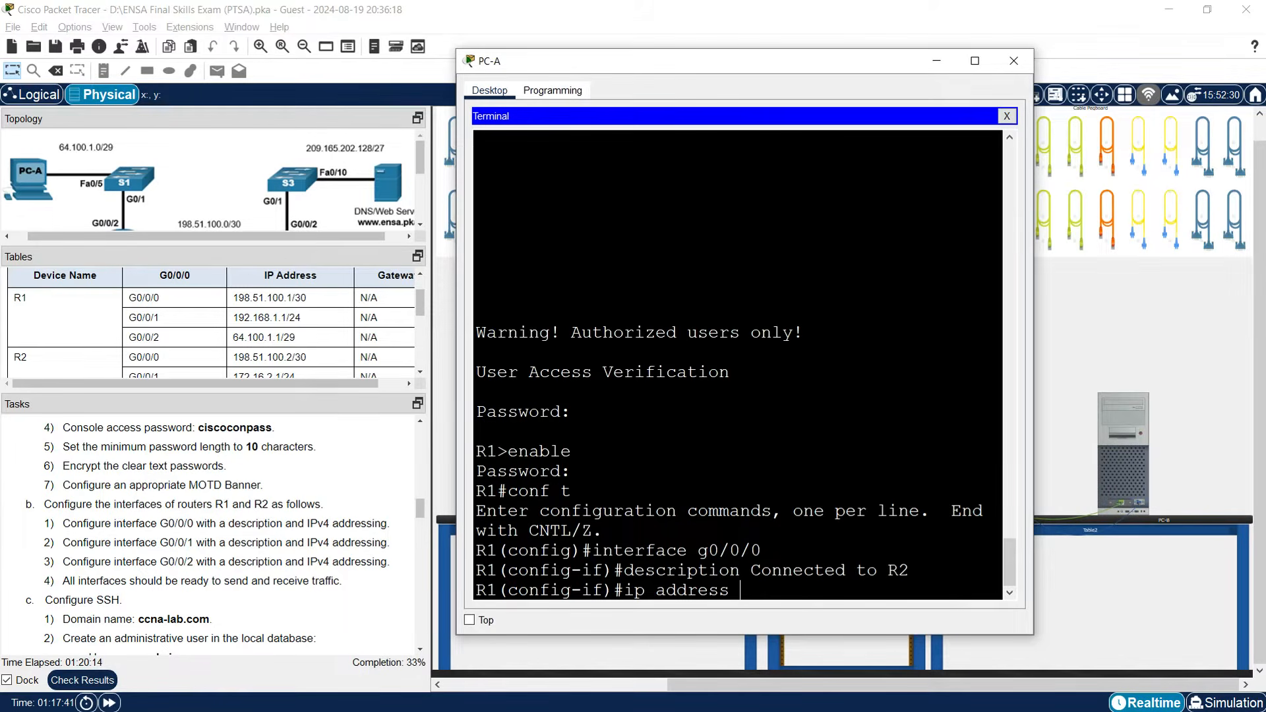
Copy R1's G0/0/0 address 198.51.100.1 from the addressing table into the R1 terminal.
{"action": "left_click", "coordinate": [235, 300]}
{"action": "left_click_drag", "start_coordinate": [235, 300], "coordinate": [291, 300]}
{"action": "right_click", "coordinate": [291, 300]}
{"action": "left_click", "coordinate": [311, 304]}
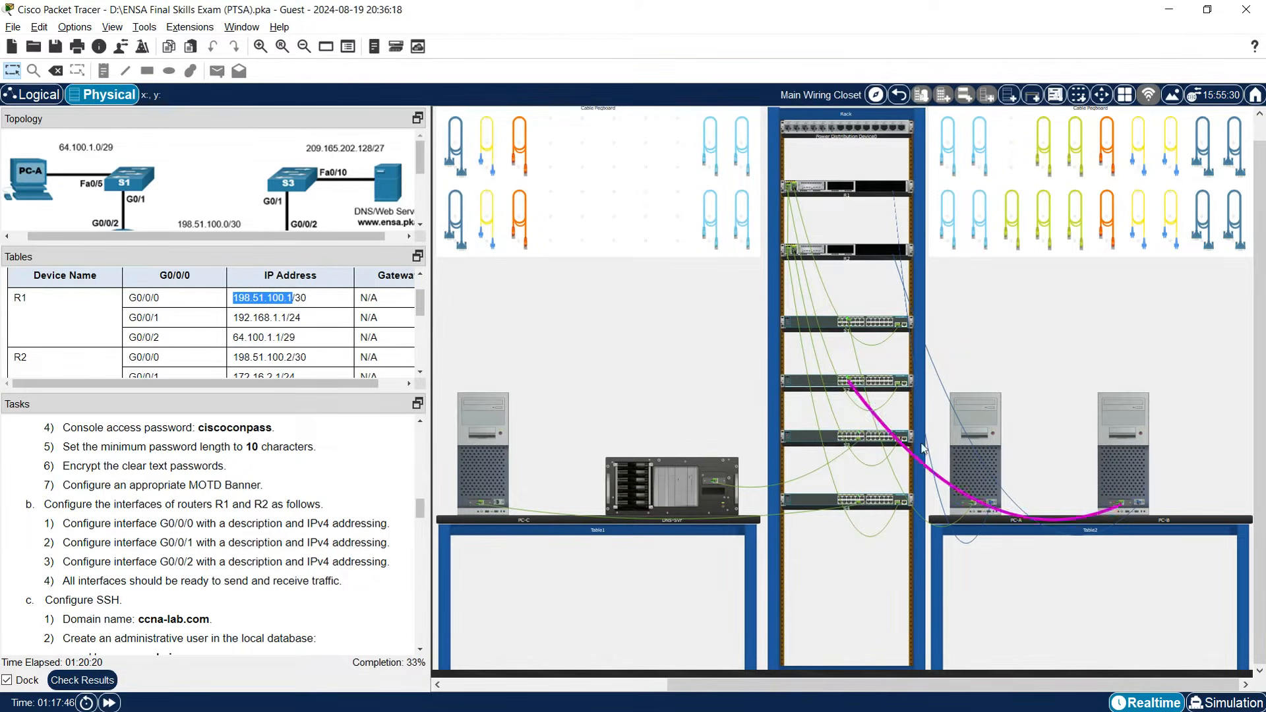
{"action": "left_click", "coordinate": [963, 472]}
{"action": "right_click", "coordinate": [802, 585]}
{"action": "left_click", "coordinate": [832, 603]}
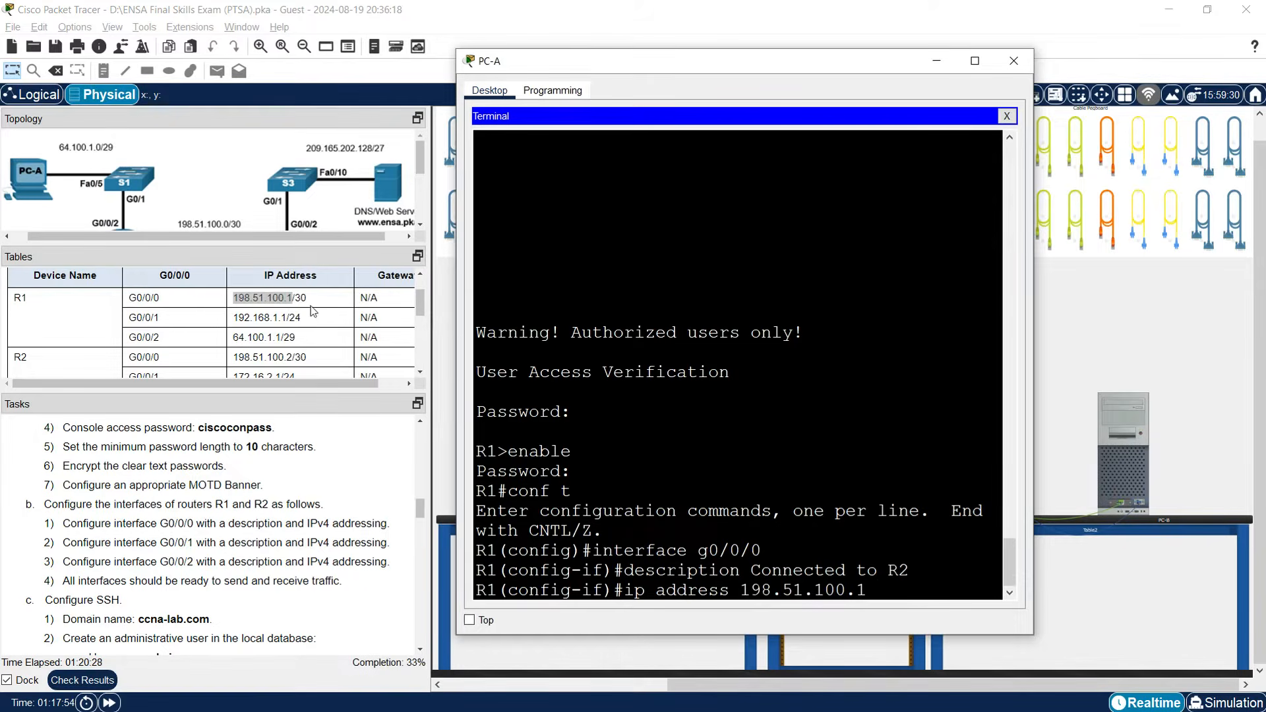
{"action": "key", "text": "BackSpace"}
{"action": "key", "text": "BackSpace"}
{"action": "key", "text": "BackSpace"}
{"action": "key", "text": "BackSpace"}
{"action": "key", "text": "BackSpace"}
{"action": "key", "text": "BackSpace"}
{"action": "key", "text": "BackSpace"}
{"action": "key", "text": "BackSpace"}
{"action": "key", "text": "BackSpace"}
{"action": "key", "text": "BackSpace"}
{"action": "key", "text": "BackSpace"}
{"action": "key", "text": "BackSpace"}
{"action": "key", "text": "BackSpace"}
{"action": "key", "text": "BackSpace"}
{"action": "key", "text": "BackSpace"}
{"action": "key", "text": "BackSpace"}
{"action": "key", "text": "BackSpace"}
{"action": "key", "text": "BackSpace"}
{"action": "key", "text": "BackSpace"}
{"action": "key", "text": "BackSpace"}
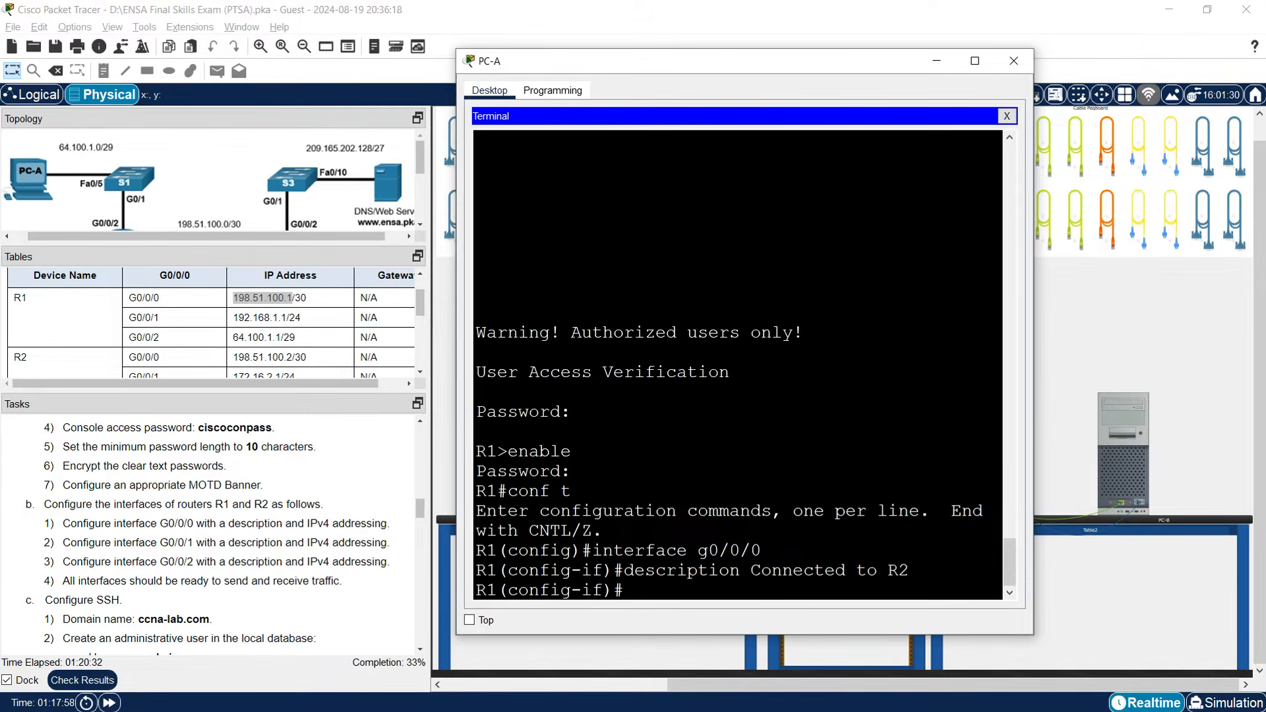
{"action": "left_click_drag", "start_coordinate": [1034, 260], "coordinate": [1153, 260]}
Assign 198.51.100.1 255.255.255.252 to G0/0/0, bring it up, and enter interface g0/0/1.
{"action": "type", "text": "ip address"}
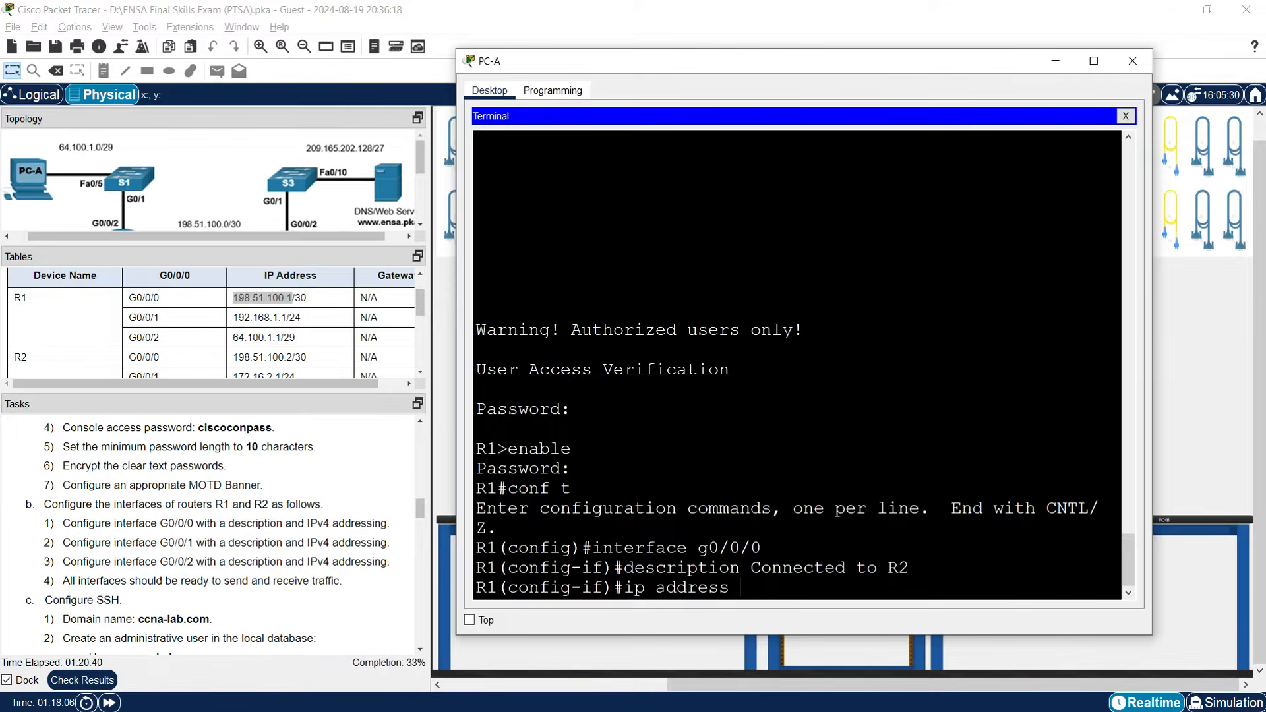
{"action": "right_click", "coordinate": [748, 588]}
{"action": "left_click", "coordinate": [768, 615]}
{"action": "type", "text": "255.2"}
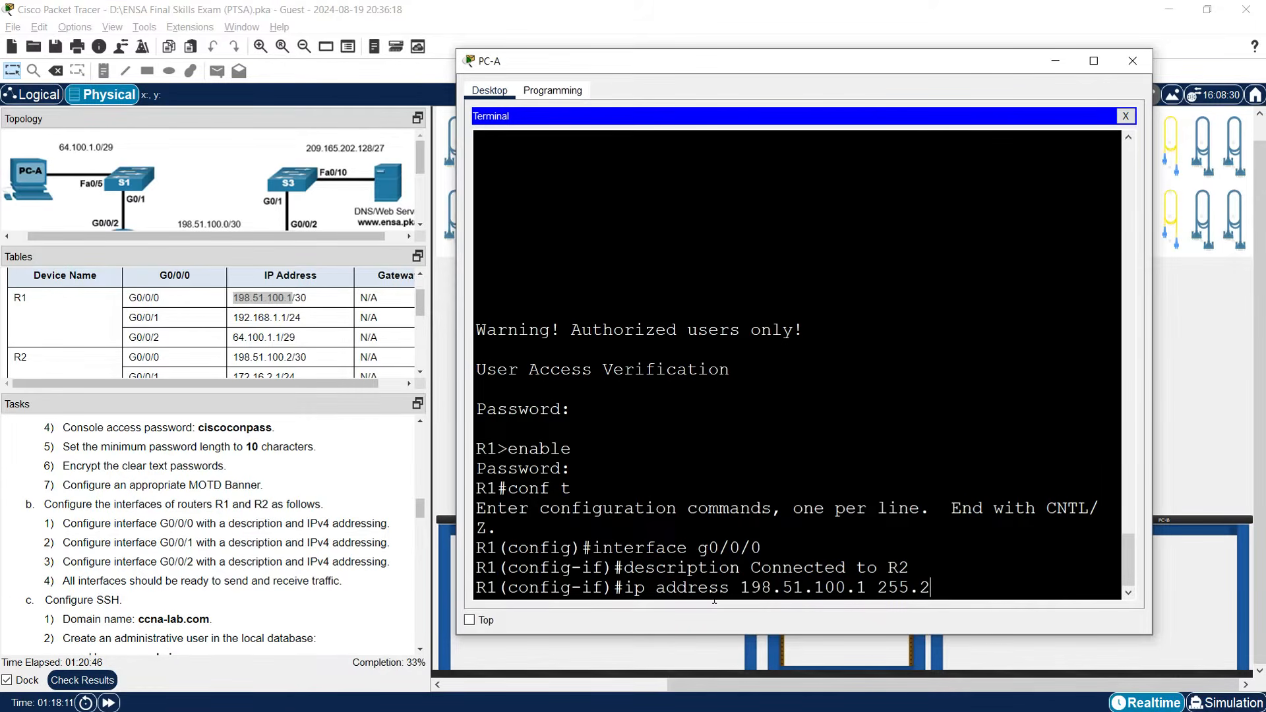
{"action": "type", "text": "55.255.252"}
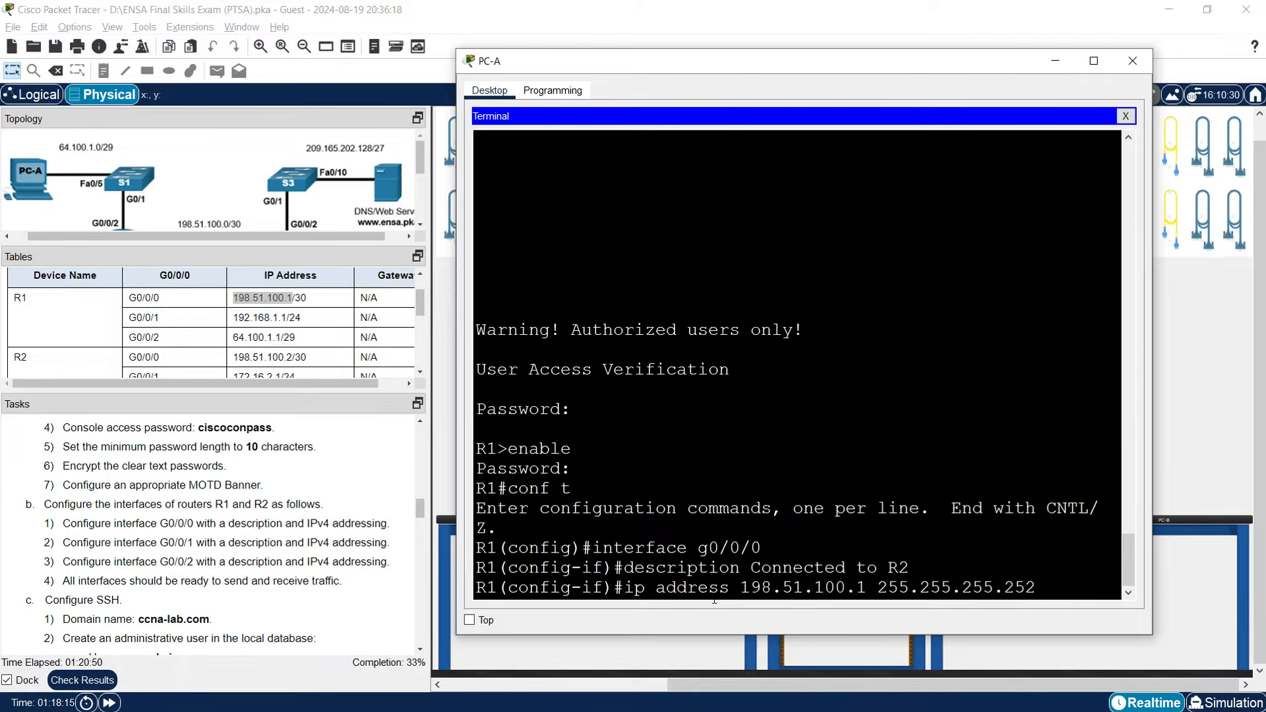
{"action": "key", "text": "Return"}
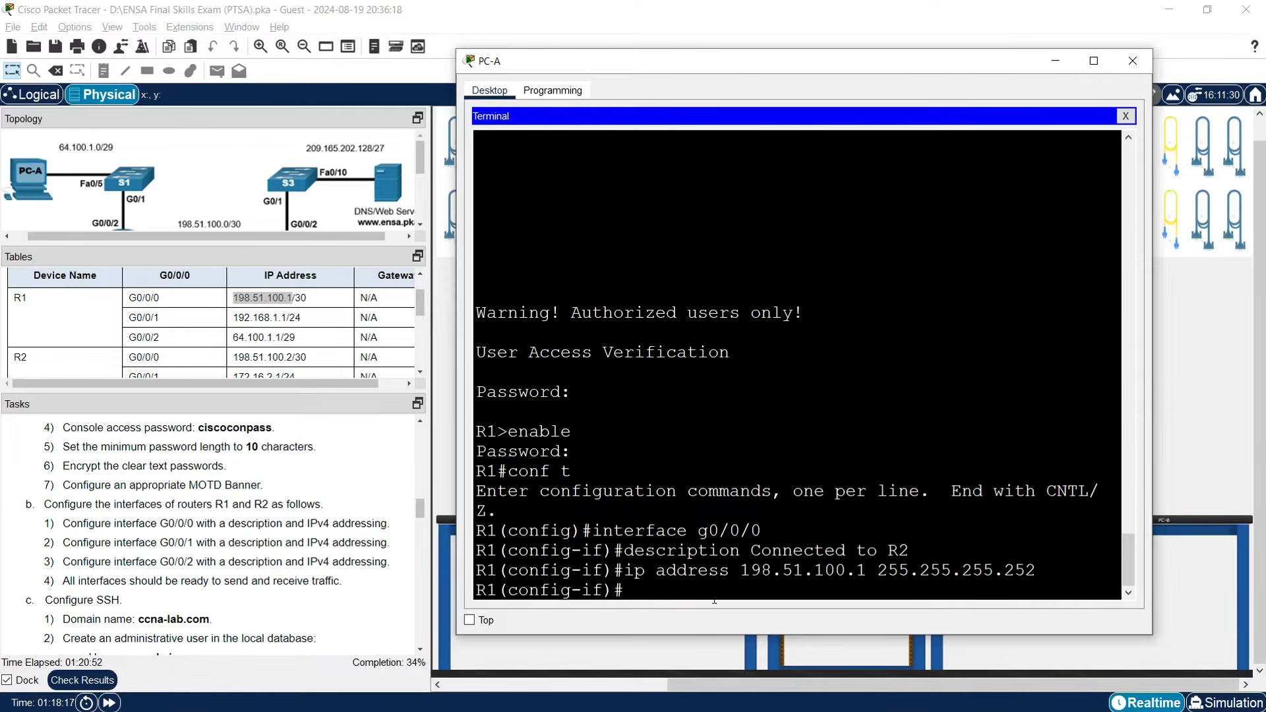
{"action": "type", "text": "no shutdown"}
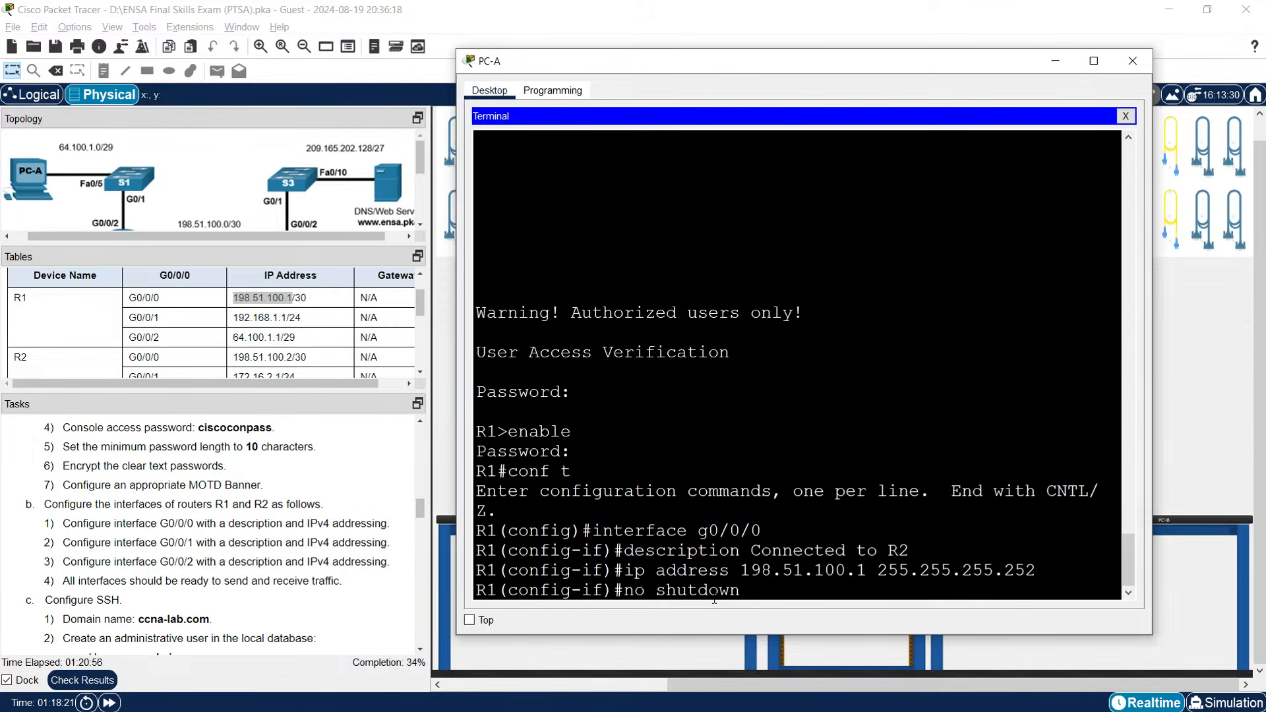
{"action": "key", "text": "Return"}
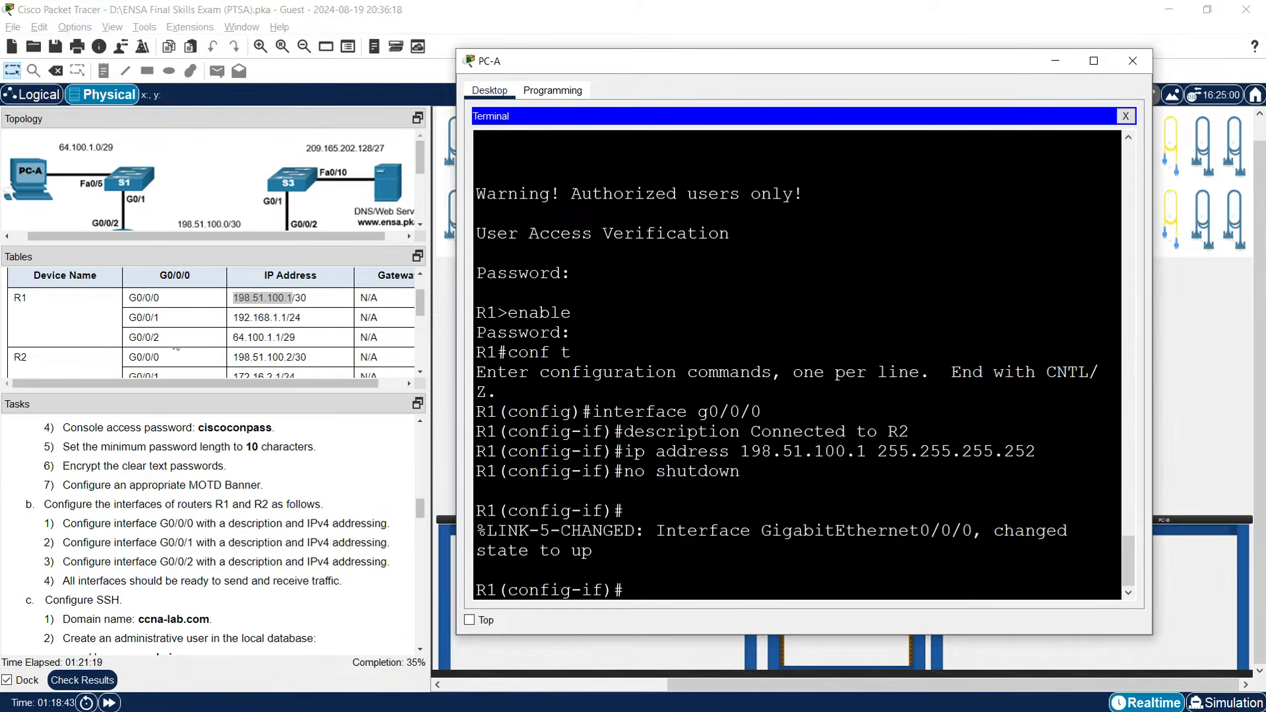
{"action": "type", "text": "interface g0/0/1"}
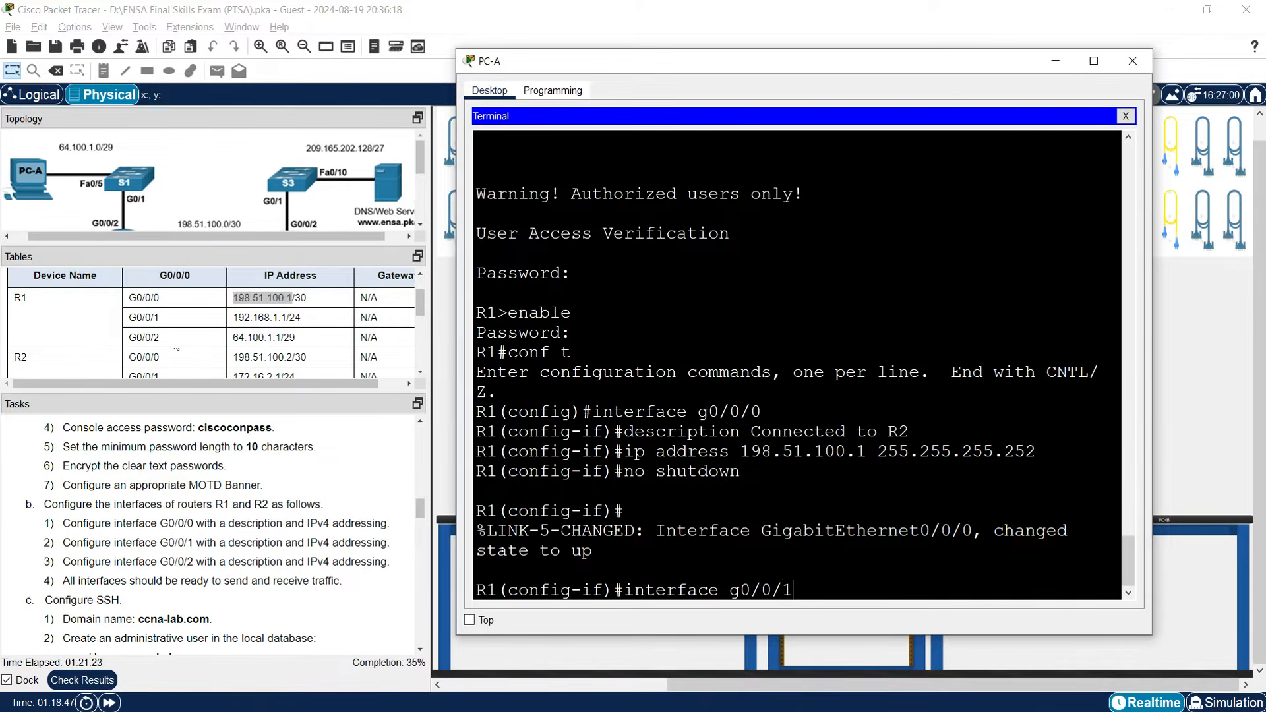
Give R1's G0/0/1 the description 'Connected to S2'.
{"action": "key", "text": "Return"}
{"action": "type", "text": "description"}
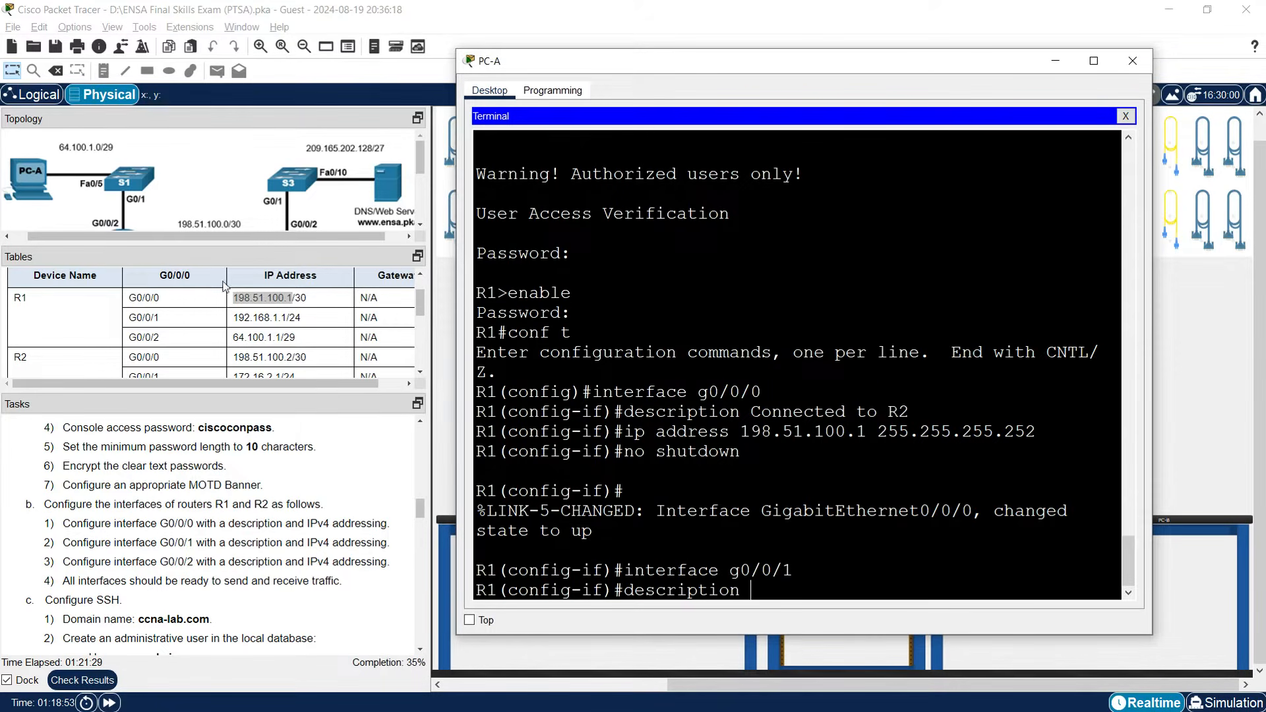
{"action": "scroll", "coordinate": [150, 211], "scroll_direction": "down", "scroll_amount": 3}
{"action": "scroll", "coordinate": [150, 211], "scroll_direction": "down", "scroll_amount": 2}
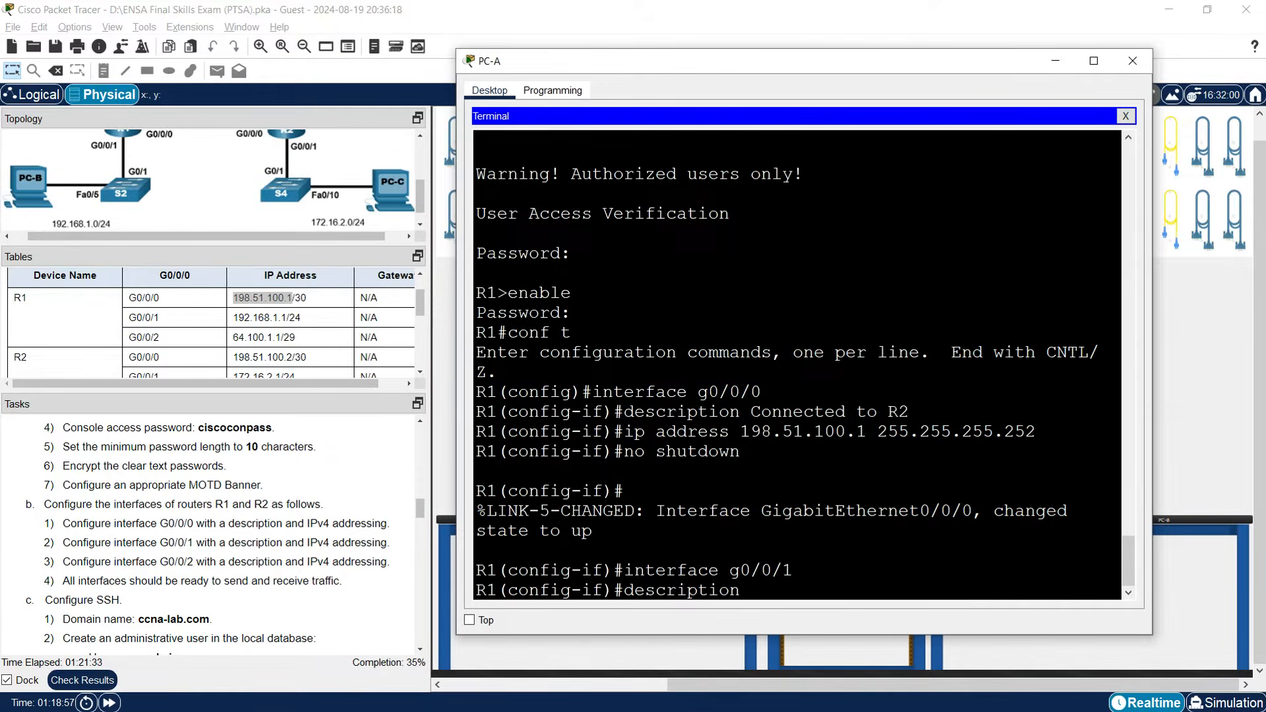
{"action": "type", "text": "Connected to S"}
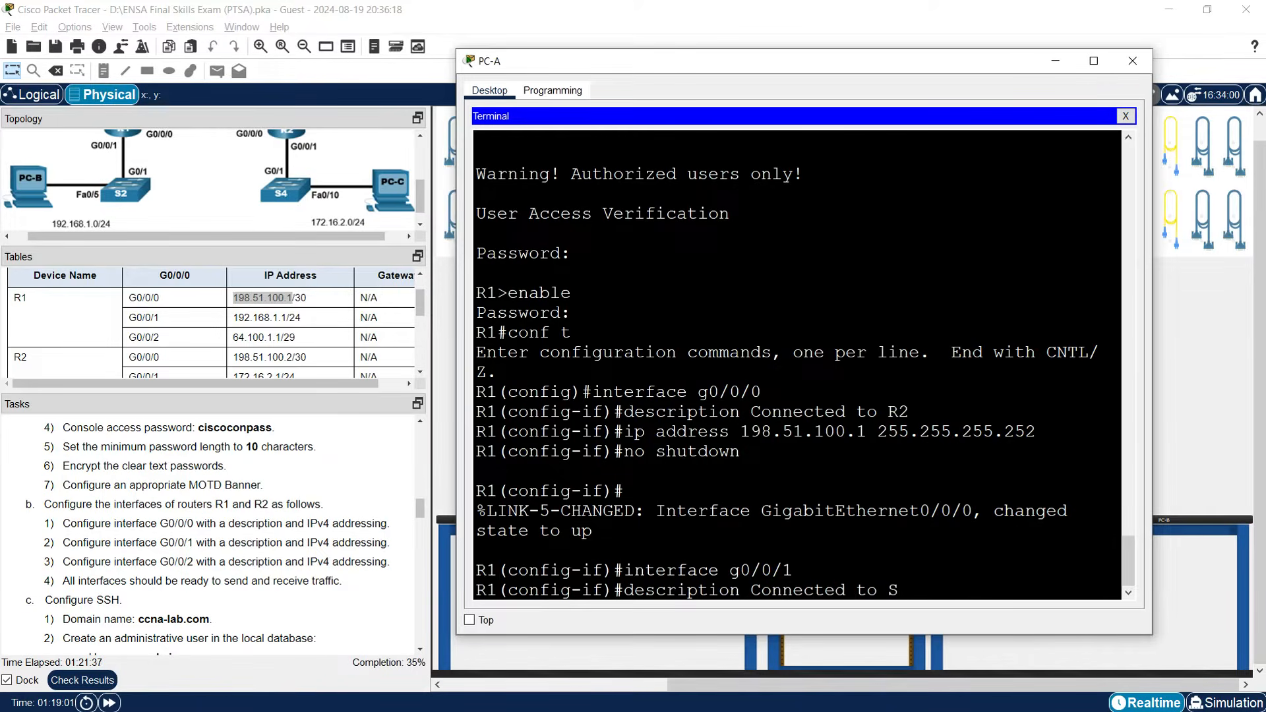
{"action": "type", "text": "2"}
{"action": "key", "text": "Return"}
Assign 192.168.1.1 255.255.255.0 to G0/0/1, bring it up, and enter interface g0/0/2.
{"action": "type", "text": "ip address"}
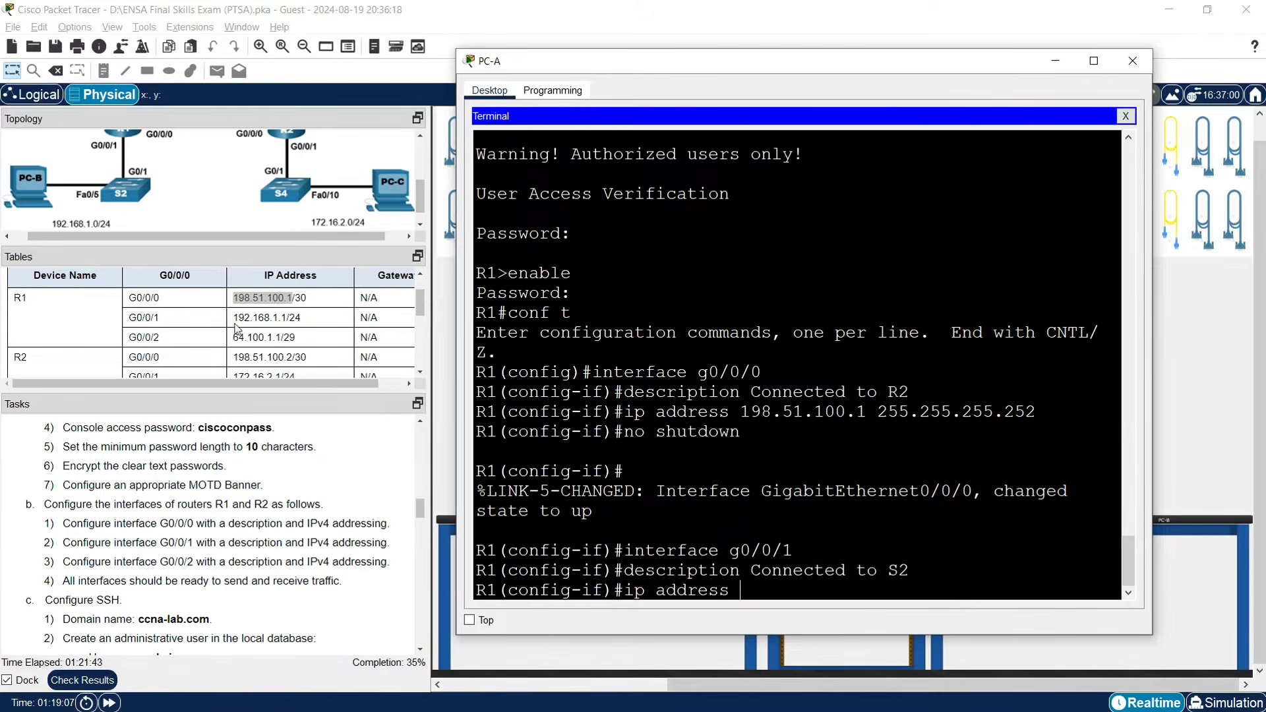
{"action": "left_click_drag", "start_coordinate": [234, 318], "coordinate": [284, 317]}
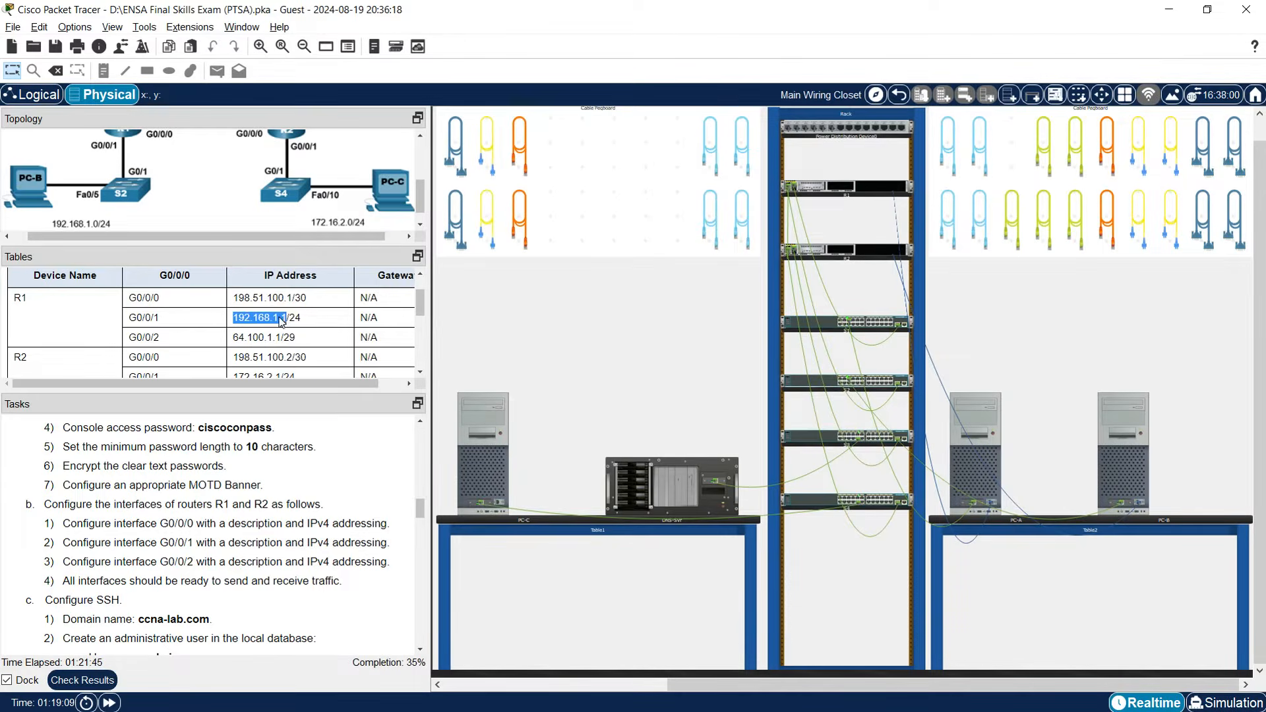
{"action": "left_click", "coordinate": [975, 475]}
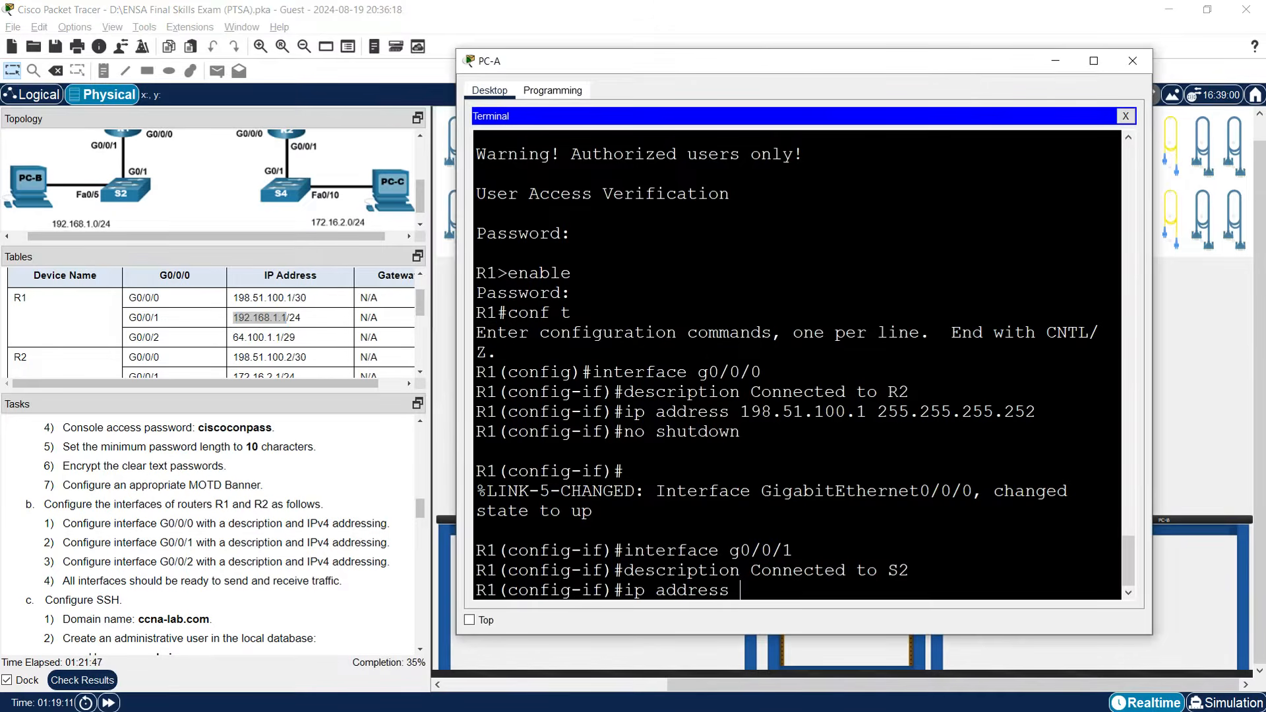
{"action": "key", "text": "ctrl+v"}
{"action": "type", "text": "255.255.255."}
{"action": "key", "text": "Return"}
{"action": "type", "text": "no shutdown"}
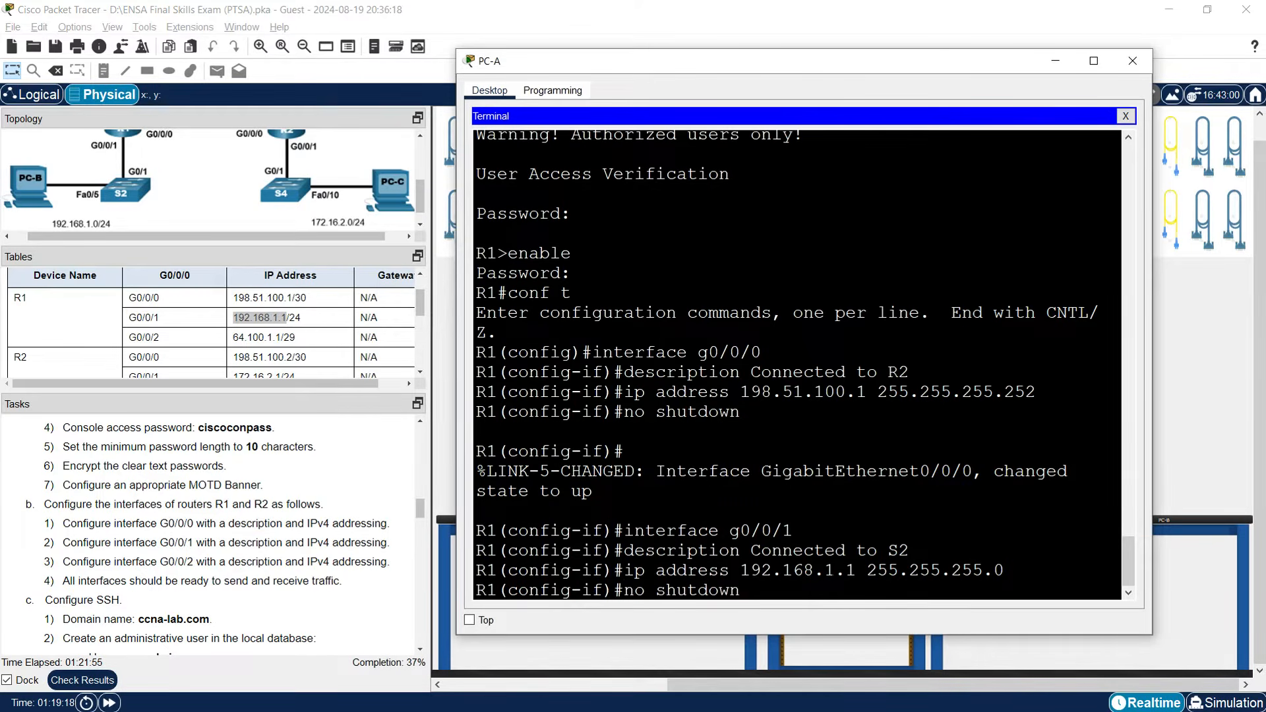
{"action": "key", "text": "Return"}
{"action": "key", "text": "Return"}
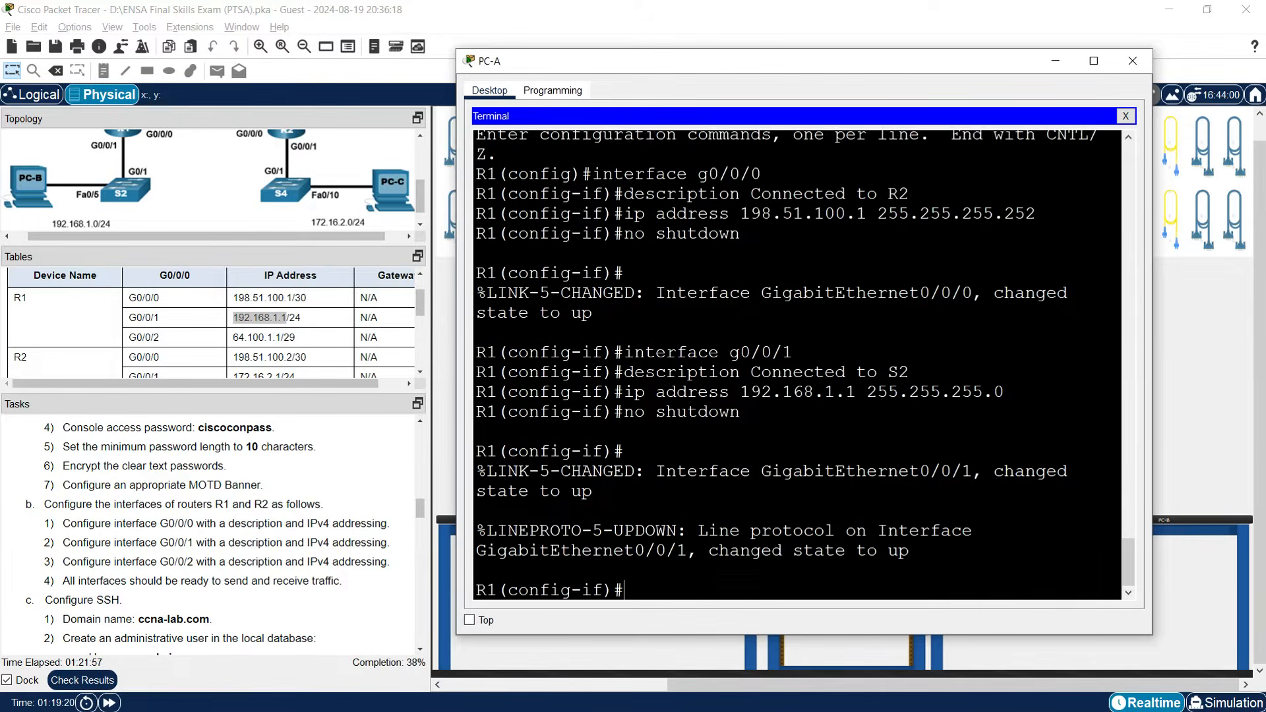
{"action": "key", "text": "Return"}
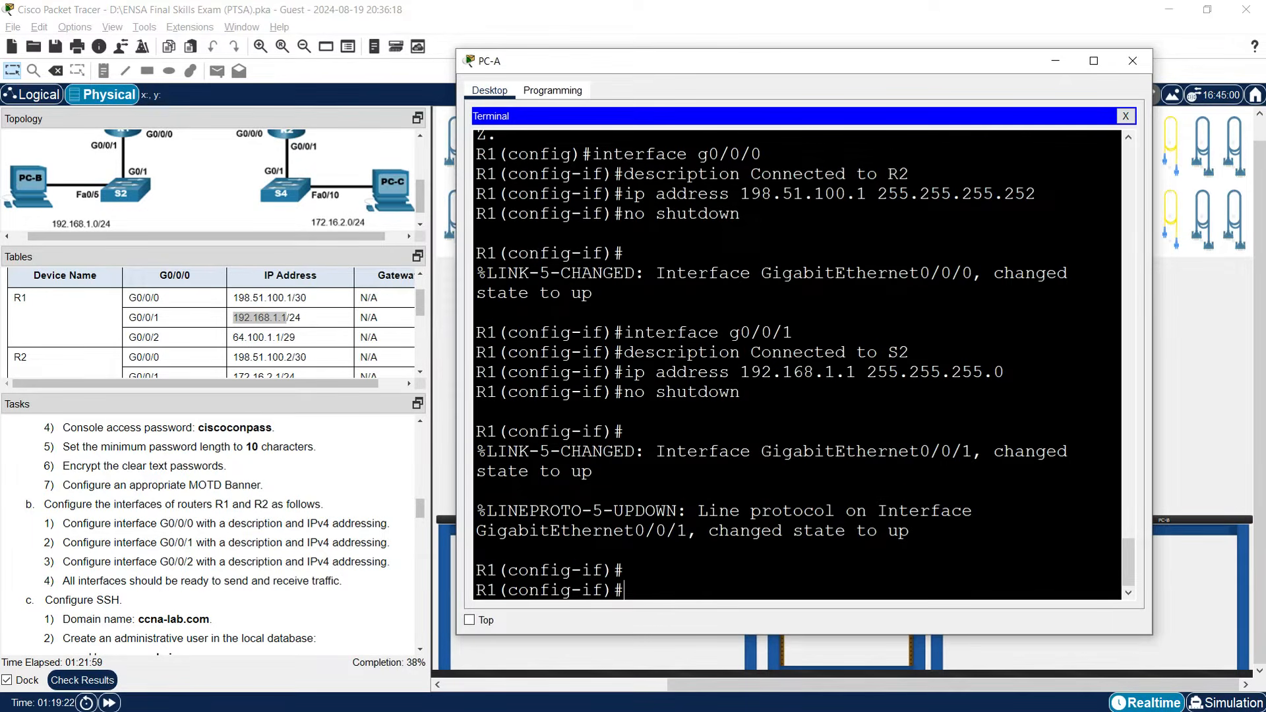
{"action": "type", "text": "interface g0/0/2"}
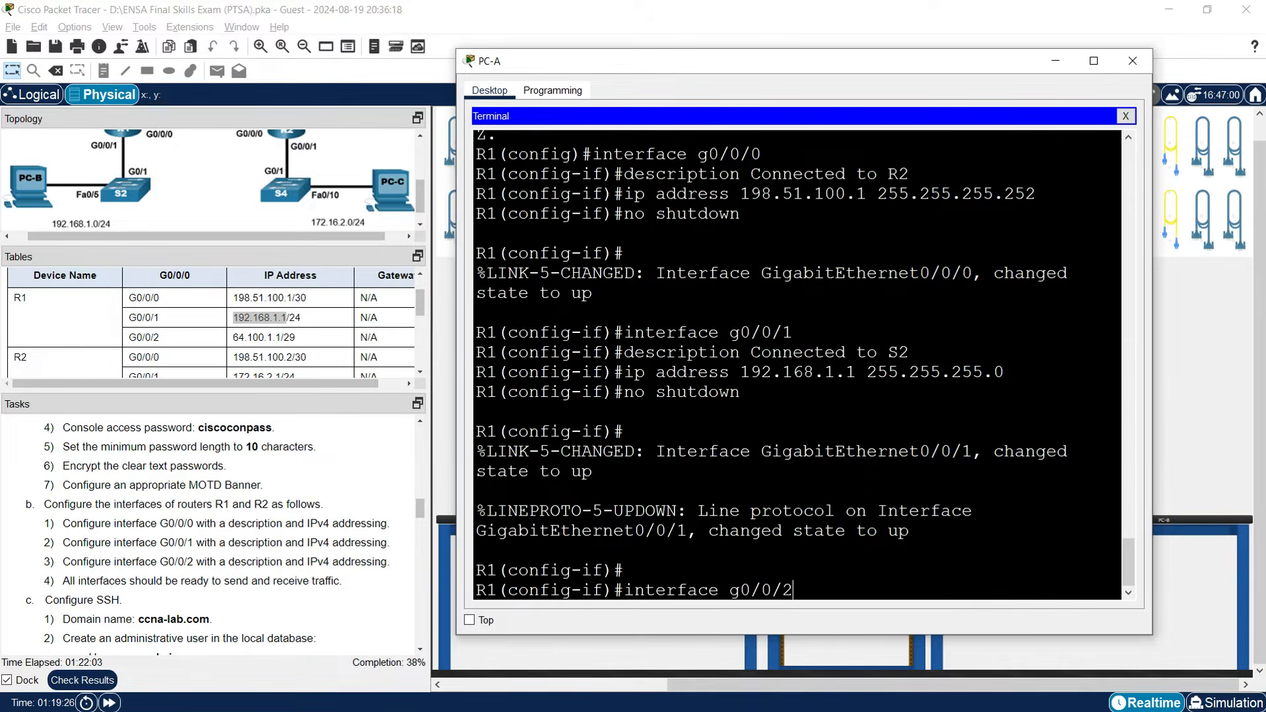
Give R1's G0/0/2 the description 'Connected to S1'.
{"action": "key", "text": "Return"}
{"action": "type", "text": "descri"}
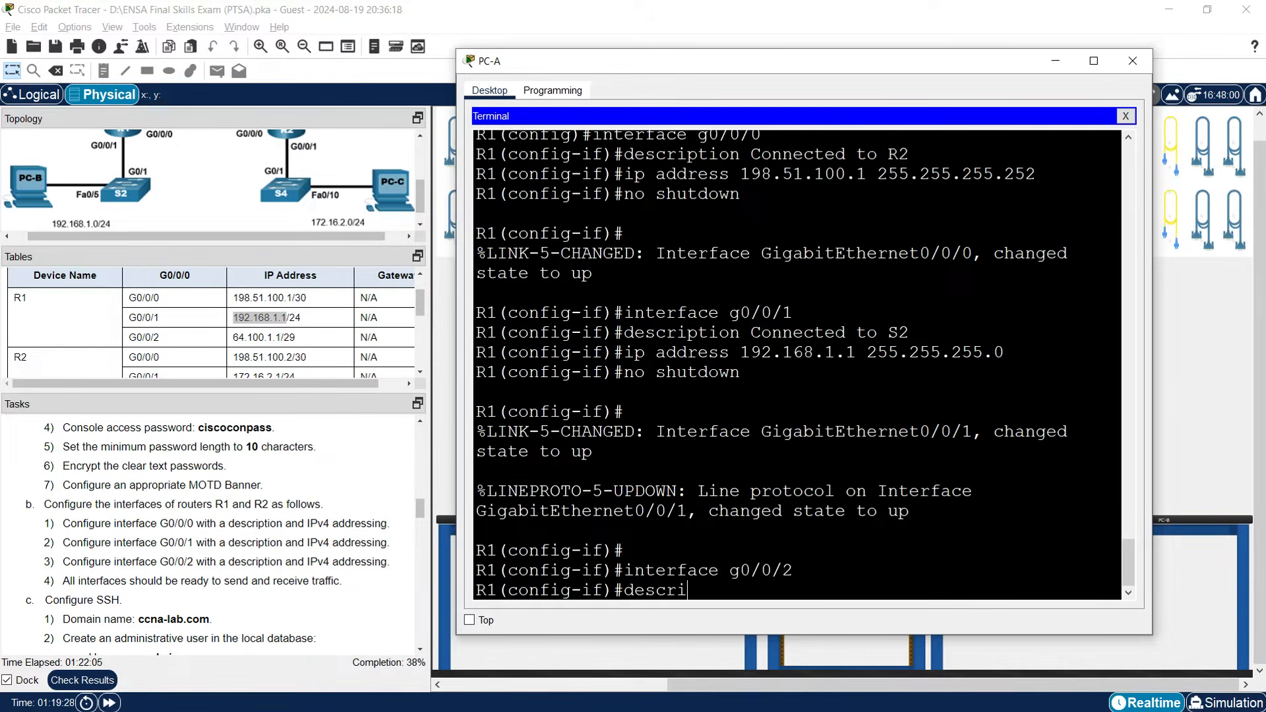
{"action": "type", "text": "ption Connected to"}
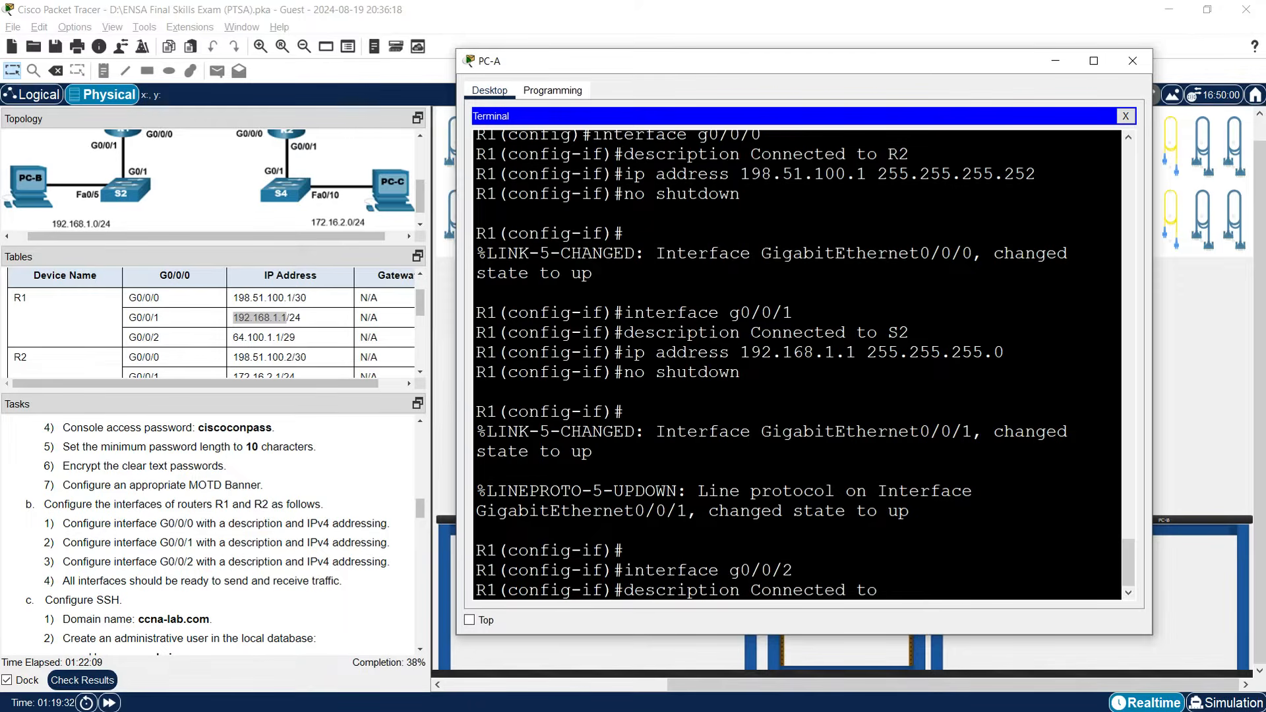
{"action": "scroll", "coordinate": [189, 198], "scroll_direction": "up", "scroll_amount": 2}
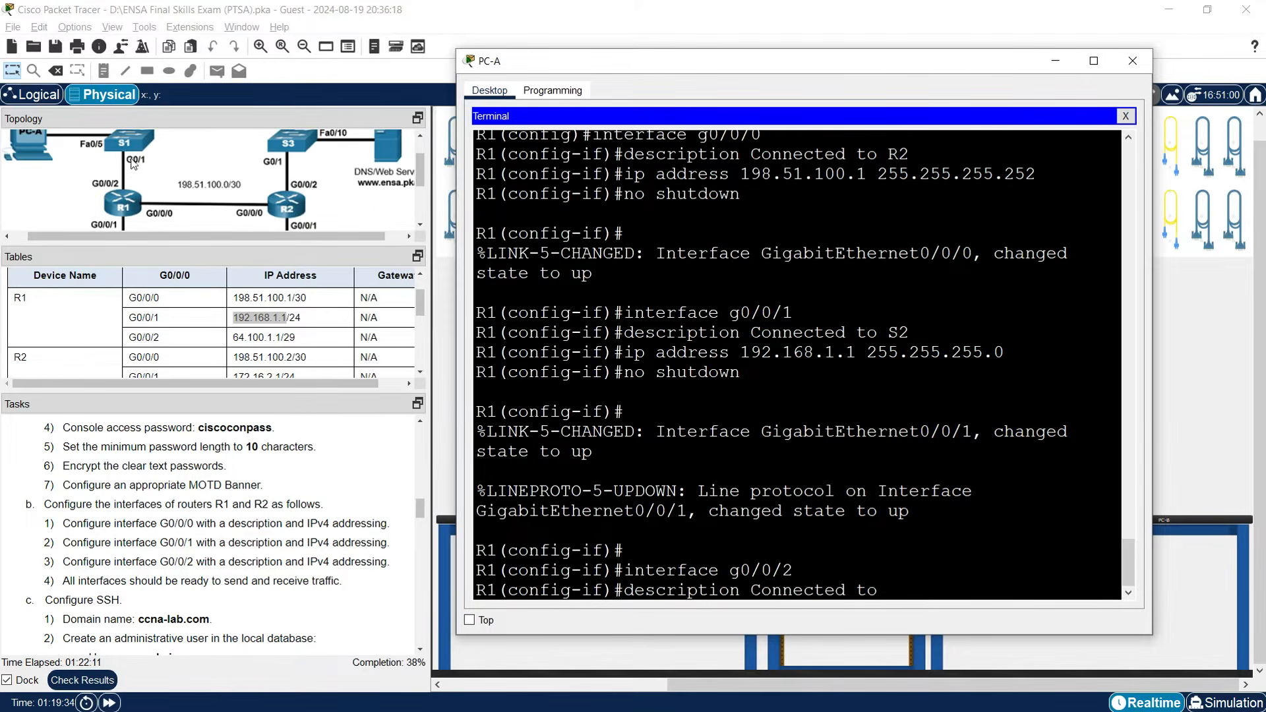
{"action": "type", "text": "S1"}
{"action": "key", "text": "Return"}
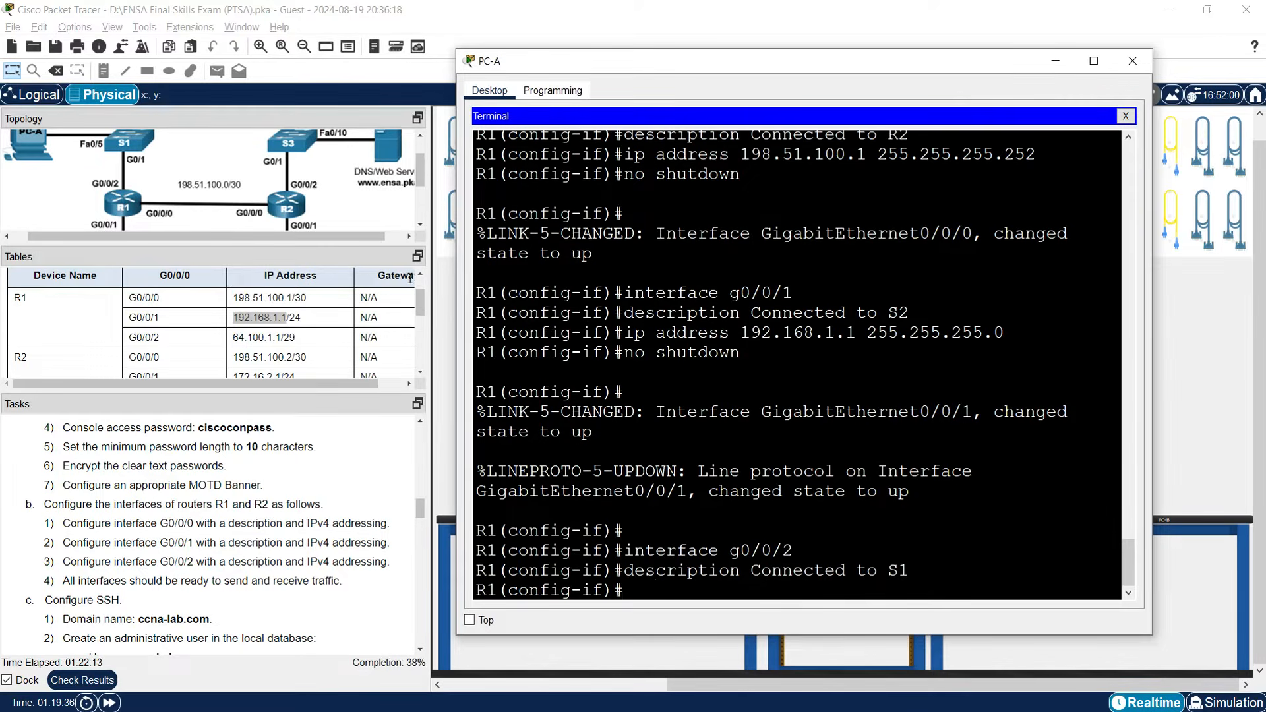
Assign 64.100.1.1 255.255.255.248 to G0/0/2 and bring the interface up.
{"action": "type", "text": "ip address"}
{"action": "left_click", "coordinate": [264, 339]}
{"action": "left_click_drag", "start_coordinate": [234, 339], "coordinate": [282, 340]}
{"action": "key", "text": "ctrl+c"}
{"action": "right_click", "coordinate": [275, 337]}
{"action": "left_click", "coordinate": [285, 339]}
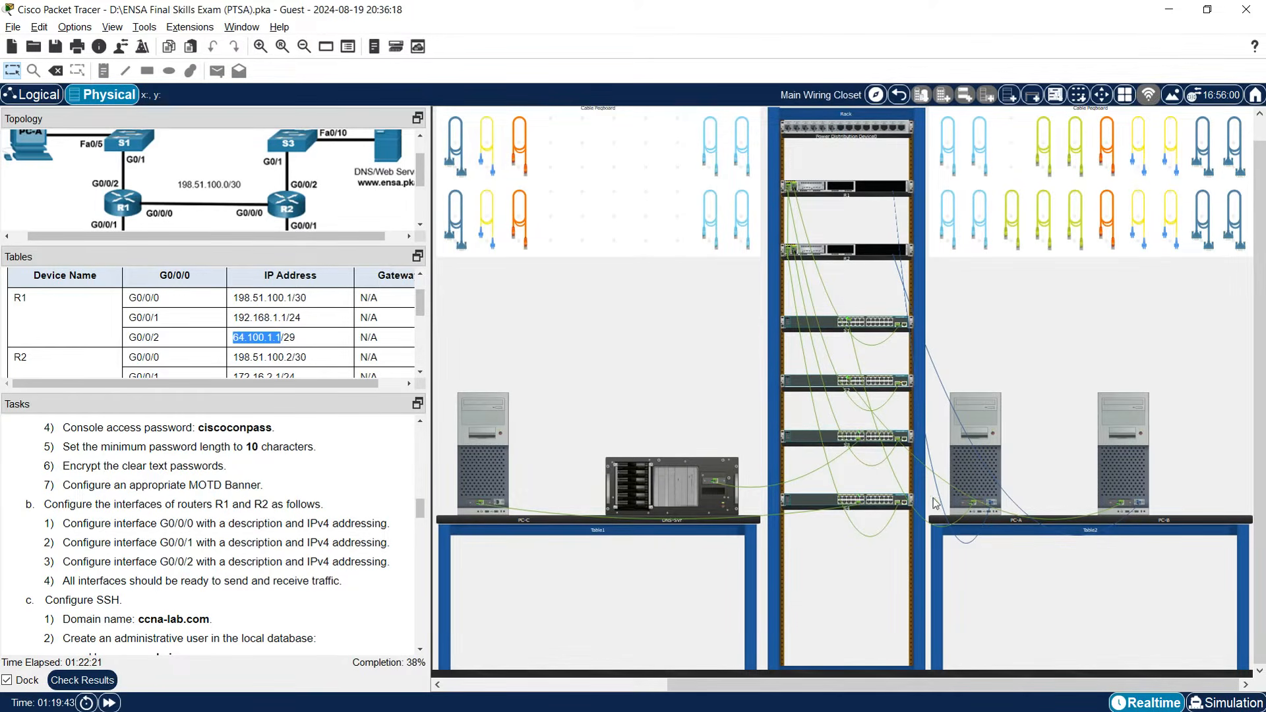
{"action": "left_click", "coordinate": [967, 477]}
{"action": "right_click", "coordinate": [744, 583]}
{"action": "left_click", "coordinate": [768, 604]}
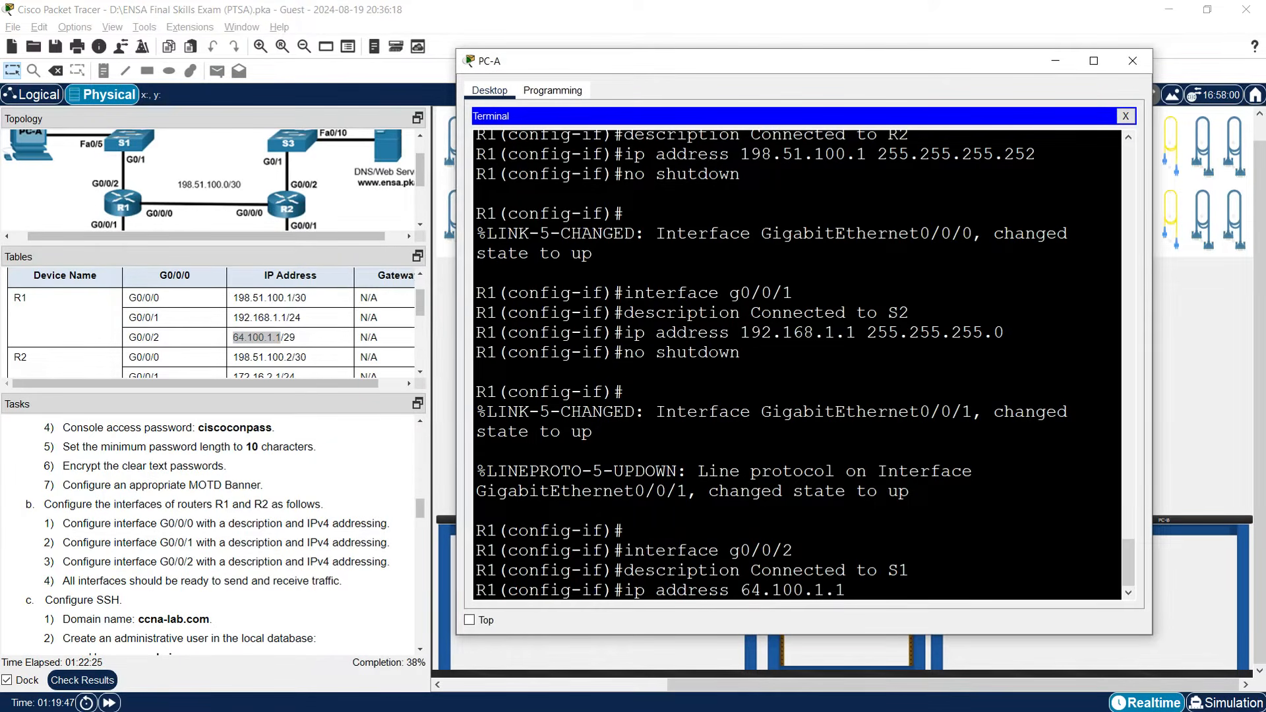
{"action": "type", "text": "255.255.255.248"}
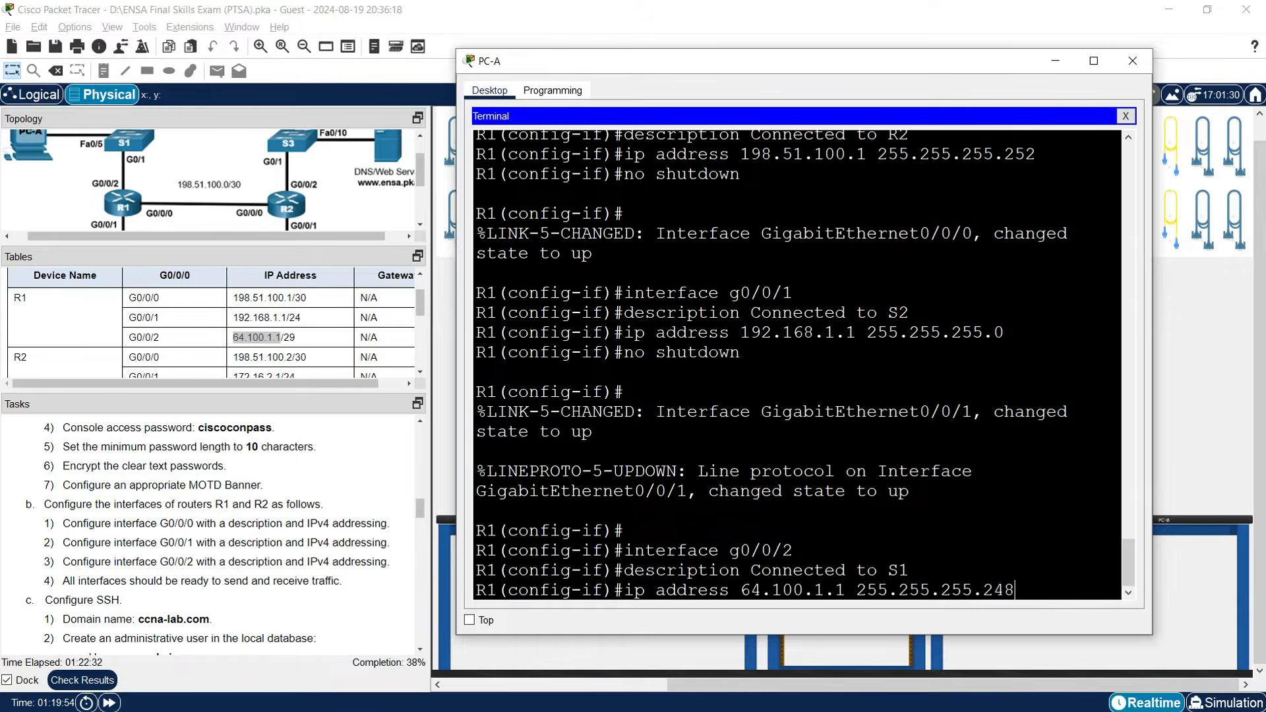
{"action": "key", "text": "Return"}
{"action": "type", "text": "no shutdown"}
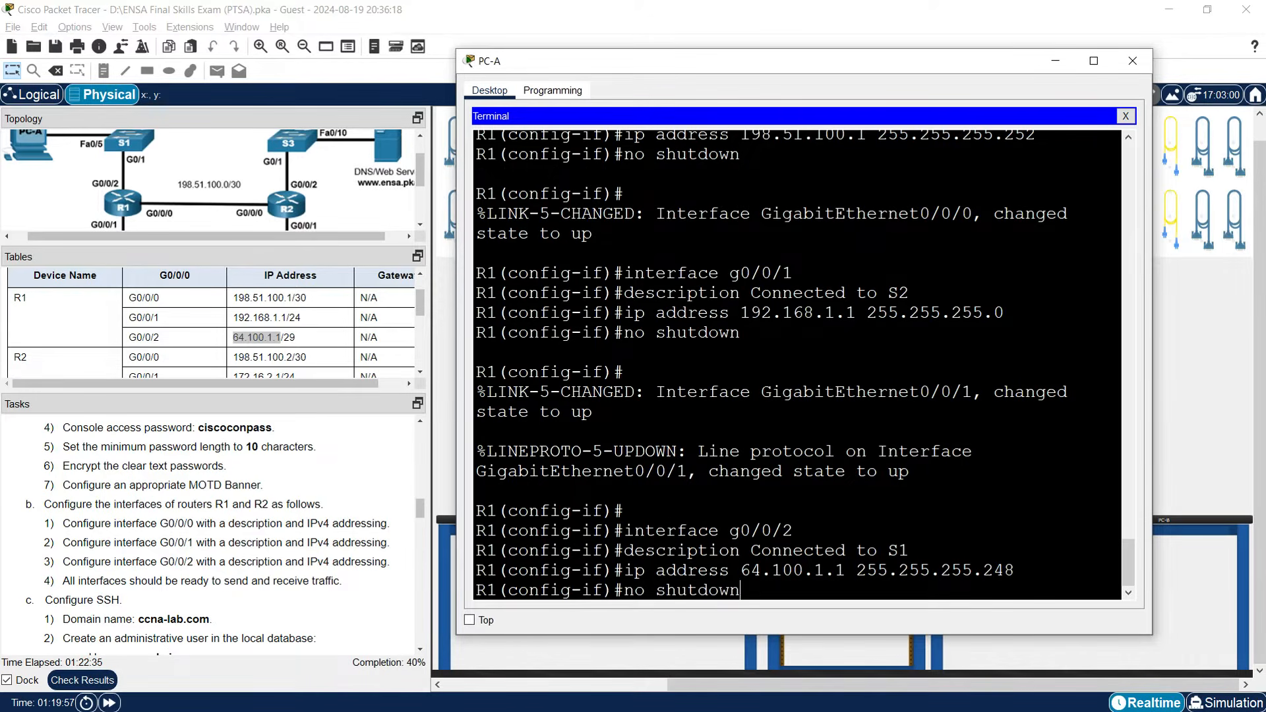
{"action": "key", "text": "Return"}
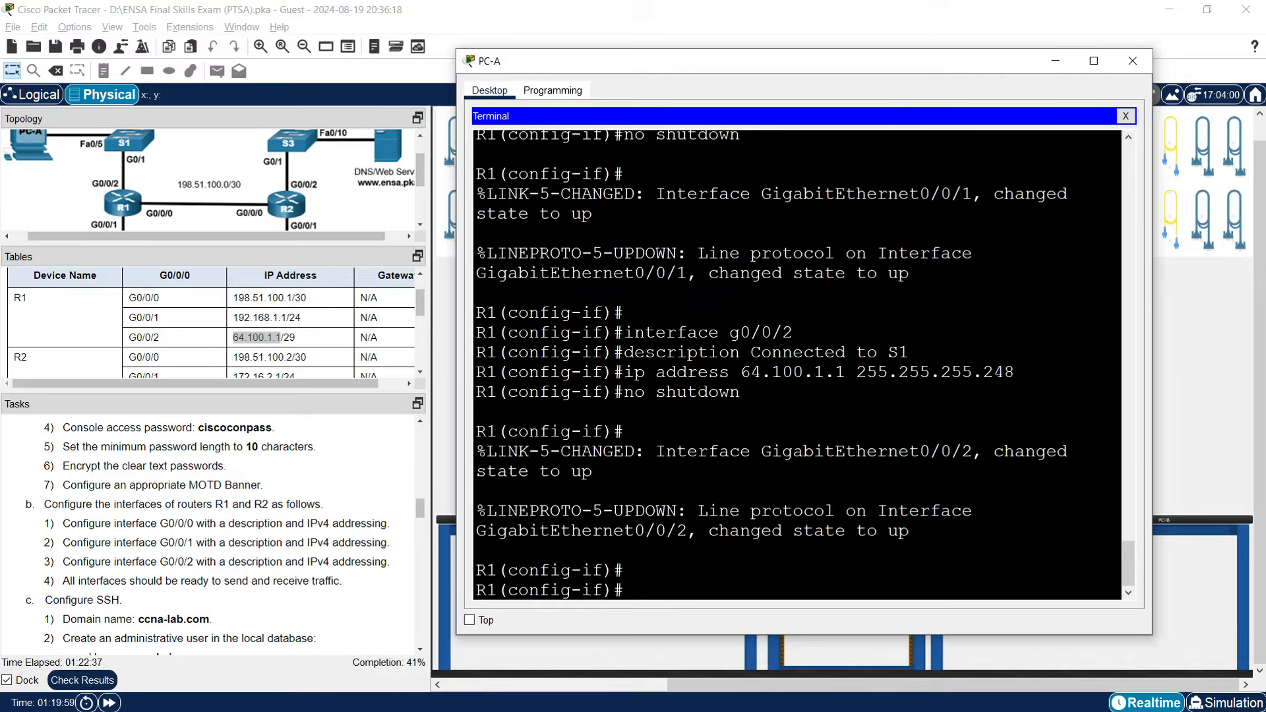
{"action": "key", "text": "Return"}
{"action": "key", "text": "Return"}
Exit to privileged mode and save R1's running config to startup-config with copy run start.
{"action": "type", "text": "en"}
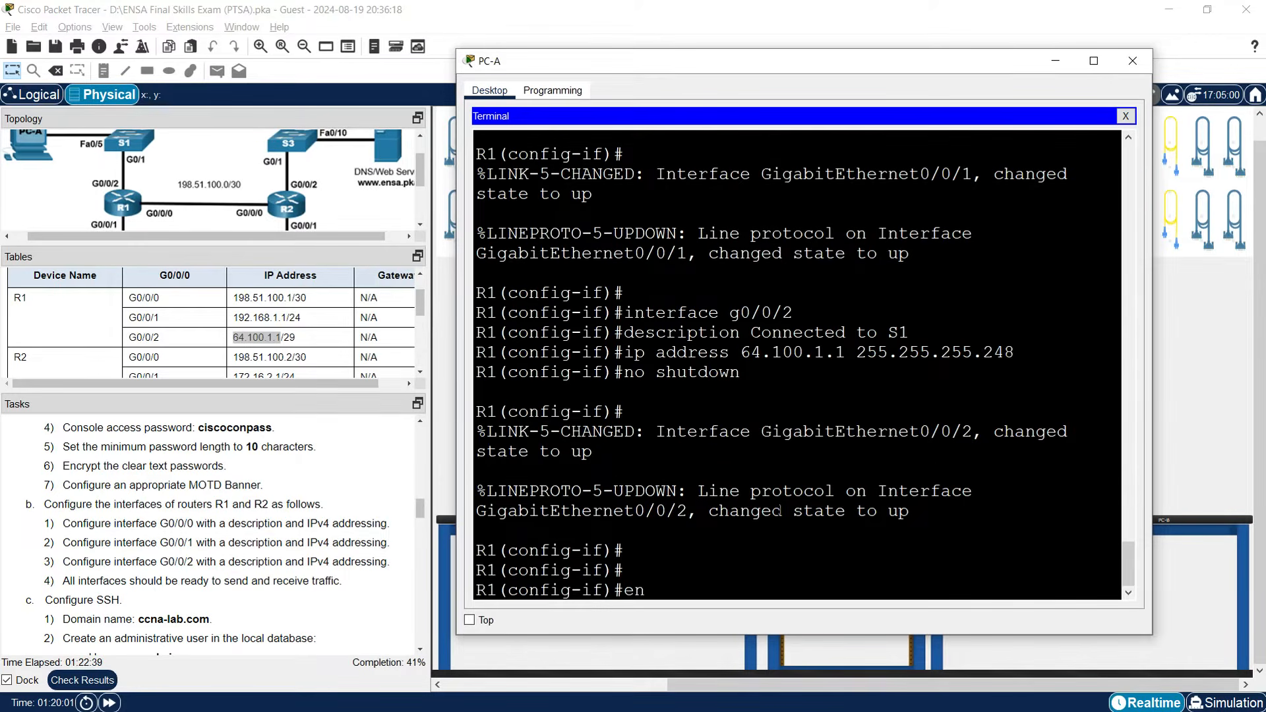
{"action": "type", "text": "d"}
{"action": "key", "text": "Return"}
{"action": "type", "text": "copy run start"}
{"action": "key", "text": "Return"}
{"action": "key", "text": "Return"}
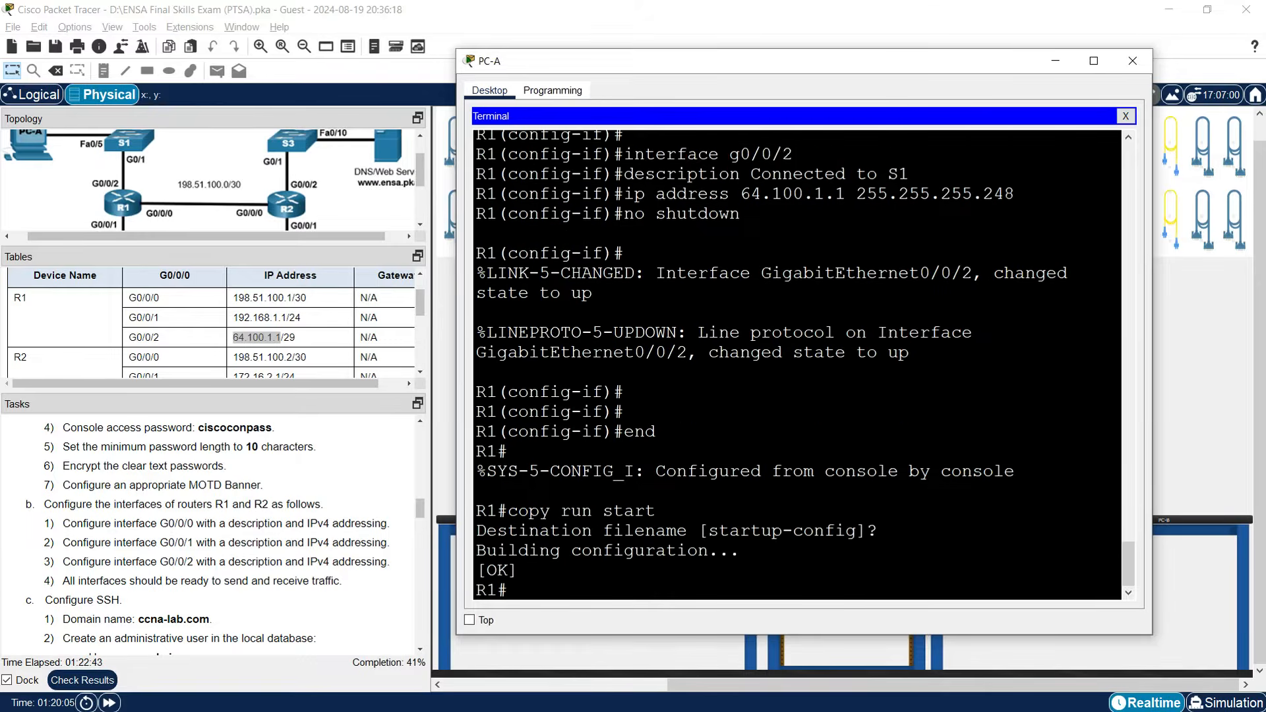
{"action": "key", "text": "Return"}
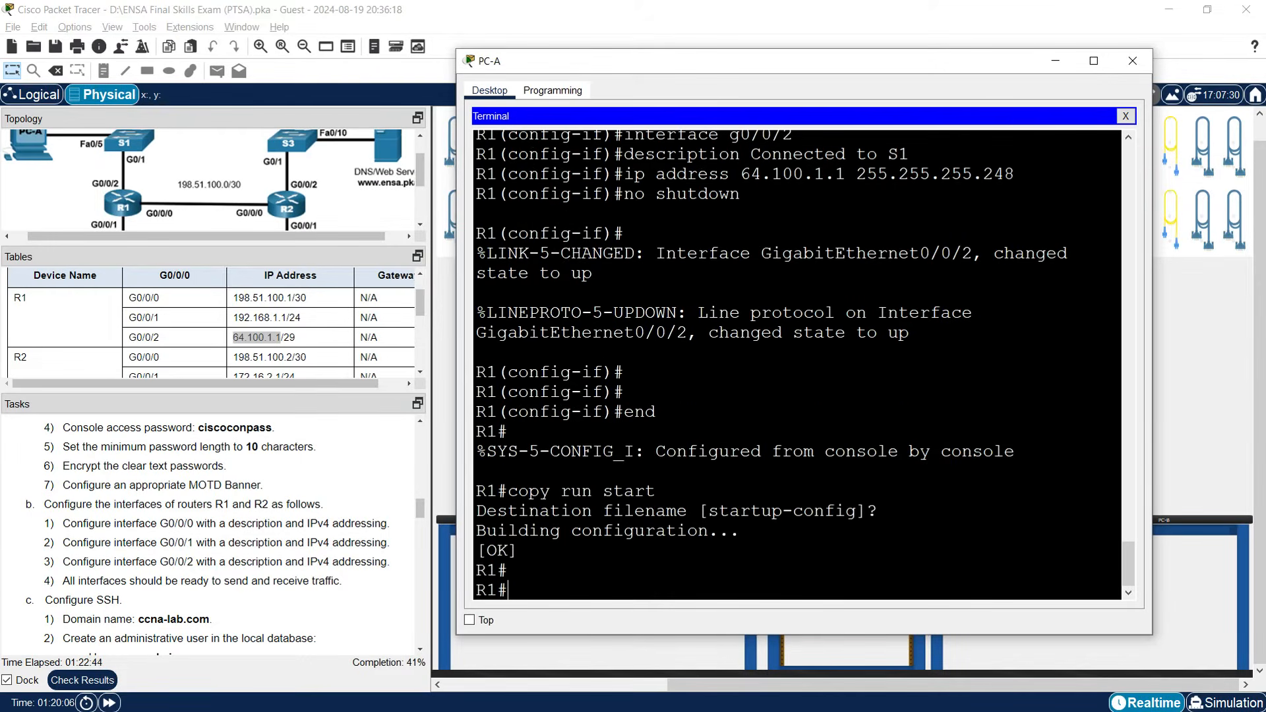
Put away PC-A's terminal and bring up a larger PC-B terminal connected to R2.
{"action": "left_click", "coordinate": [1050, 66]}
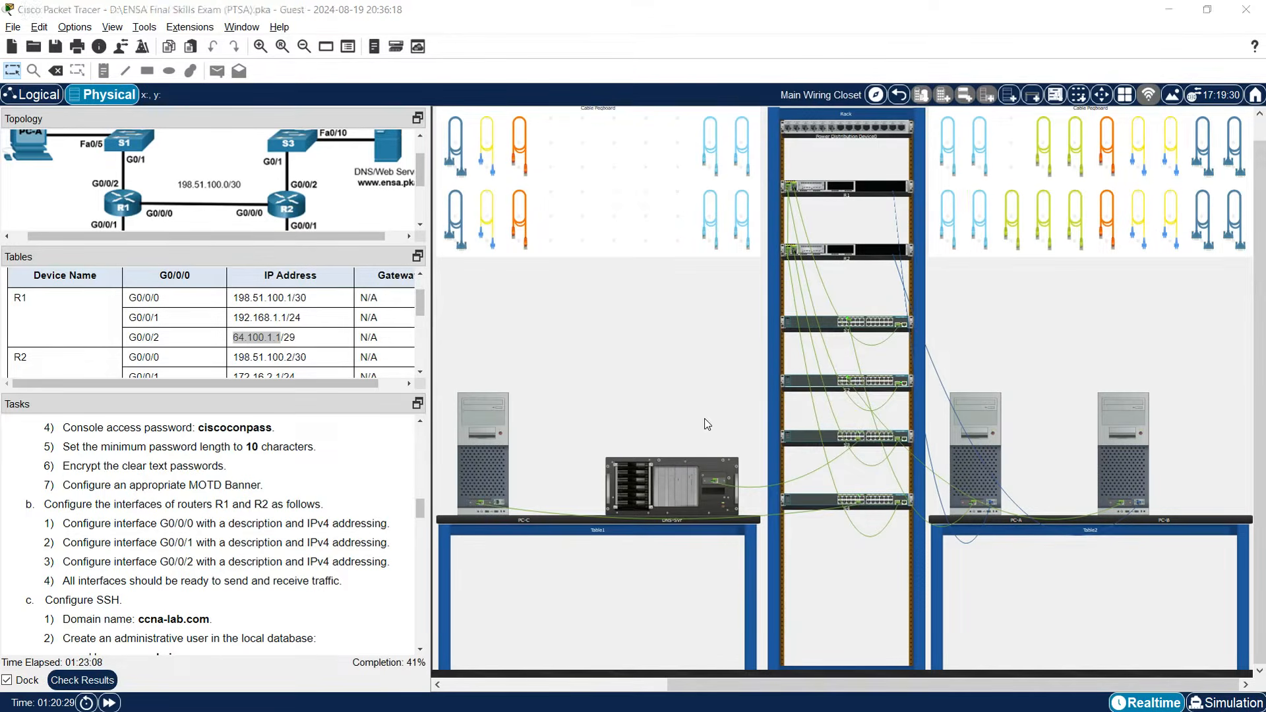
{"action": "left_click", "coordinate": [1126, 468]}
{"action": "key", "text": "Return"}
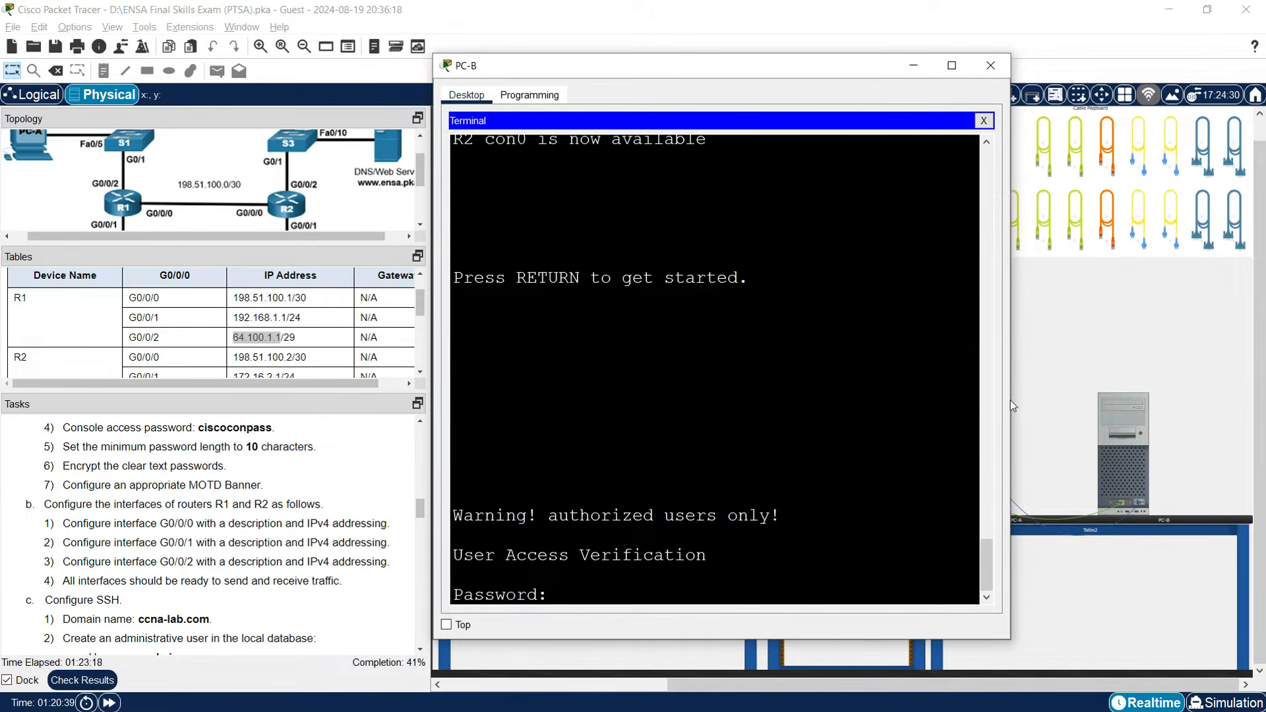
{"action": "left_click_drag", "start_coordinate": [1011, 404], "coordinate": [1175, 402]}
{"action": "left_click_drag", "start_coordinate": [712, 77], "coordinate": [724, 47]}
{"action": "left_click_drag", "start_coordinate": [1188, 303], "coordinate": [1227, 303]}
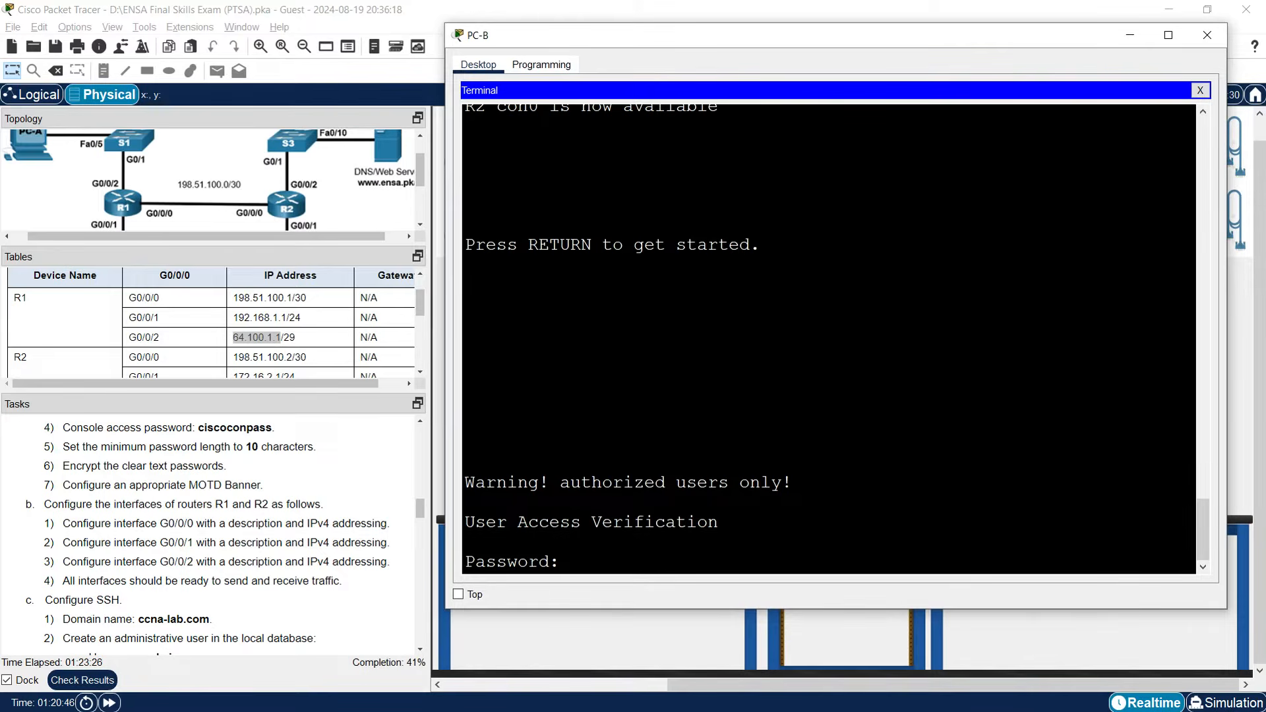
Log into R2 with the console and enable passwords and enter global configuration mode.
{"action": "key", "text": "Return"}
{"action": "type", "text": "enable"}
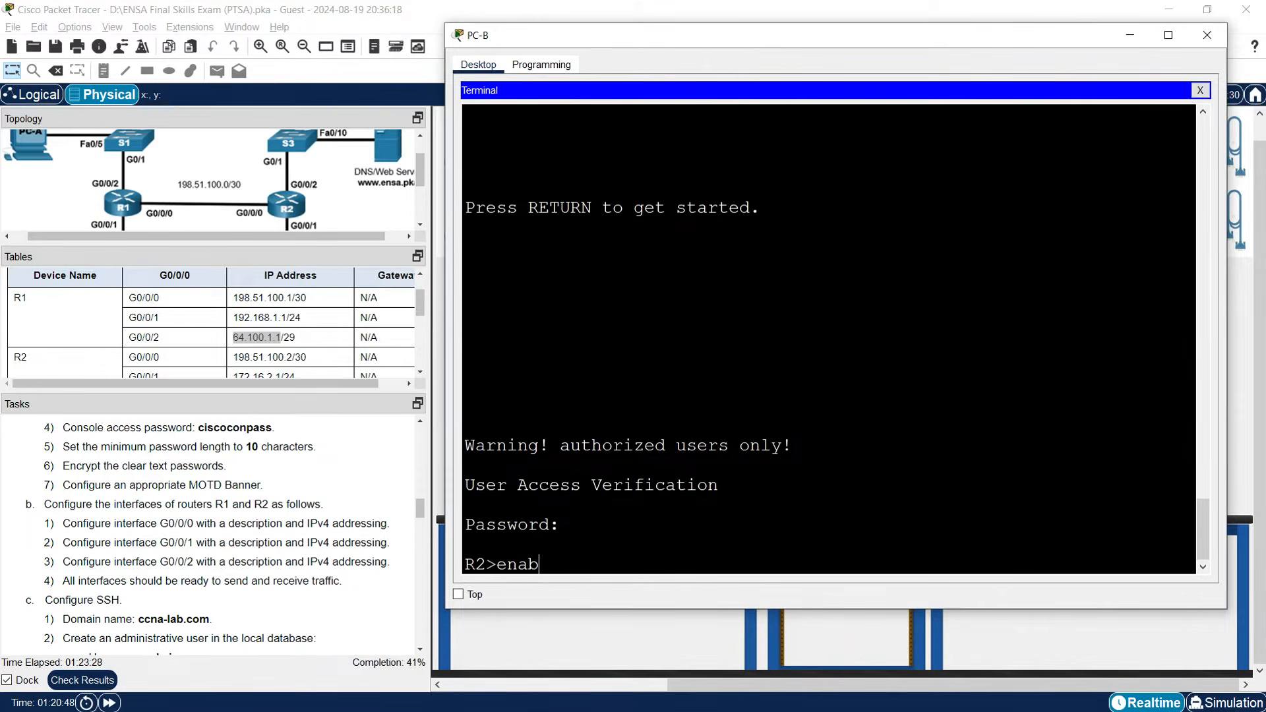
{"action": "key", "text": "Return"}
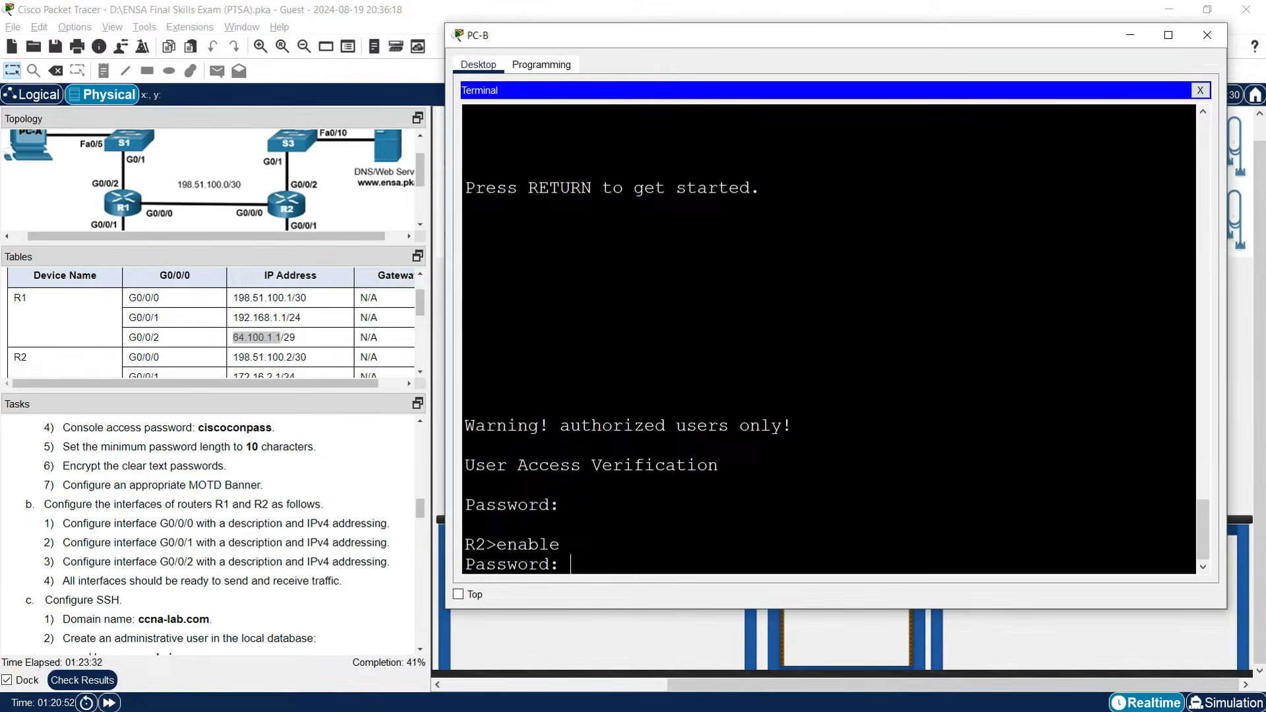
{"action": "key", "text": "Return"}
{"action": "type", "text": "conf t"}
{"action": "key", "text": "Return"}
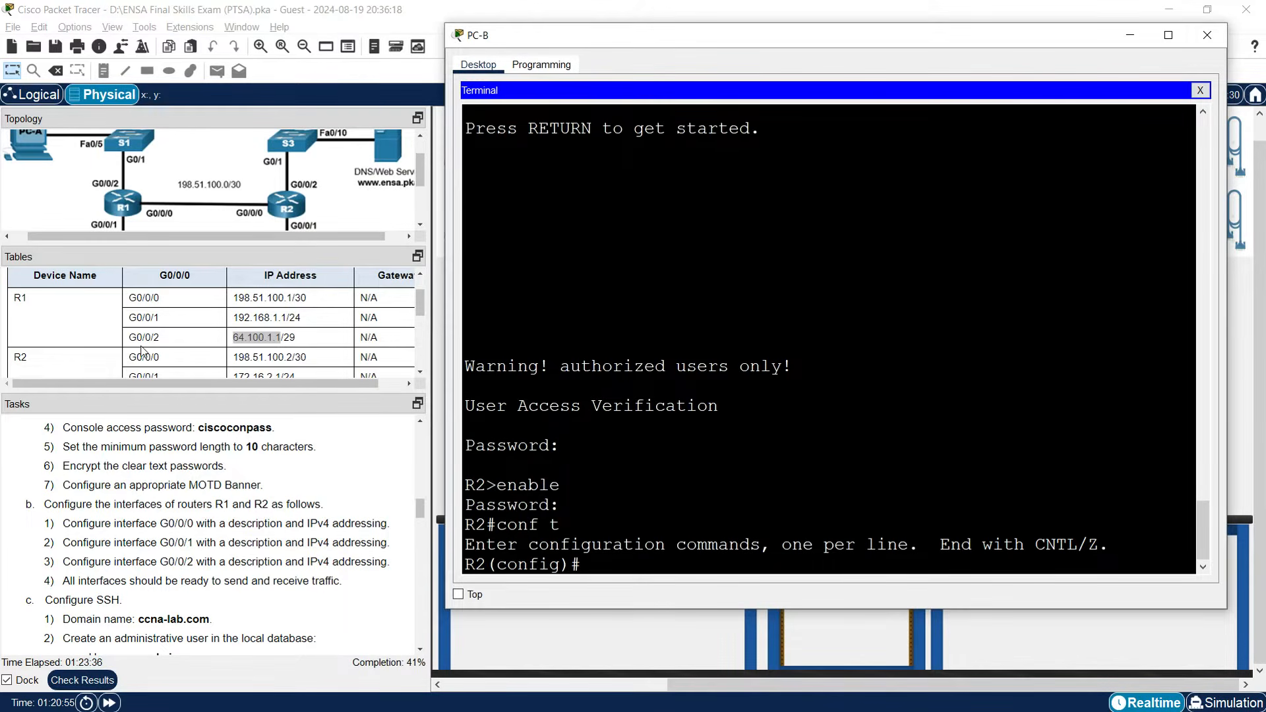
Give R2's G0/0/0 the description 'Connected to R1'.
{"action": "scroll", "coordinate": [144, 350], "scroll_direction": "down", "scroll_amount": 1}
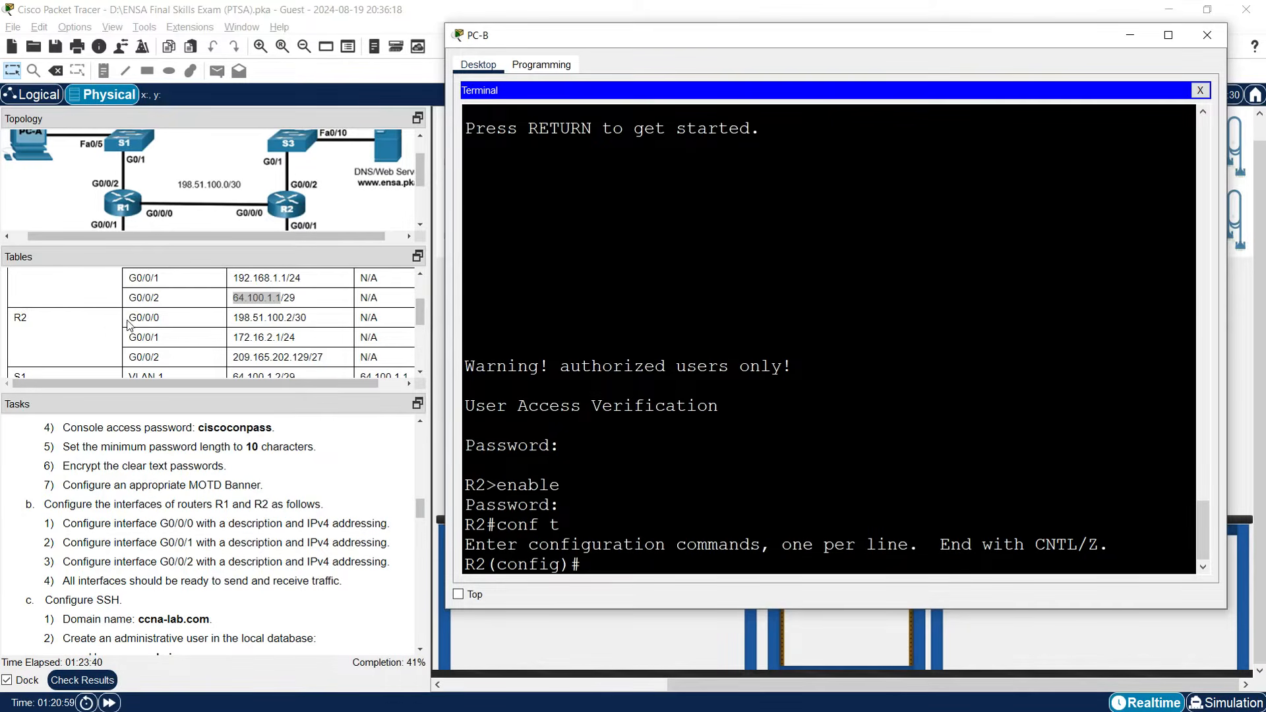
{"action": "type", "text": "interface g0/0/0"}
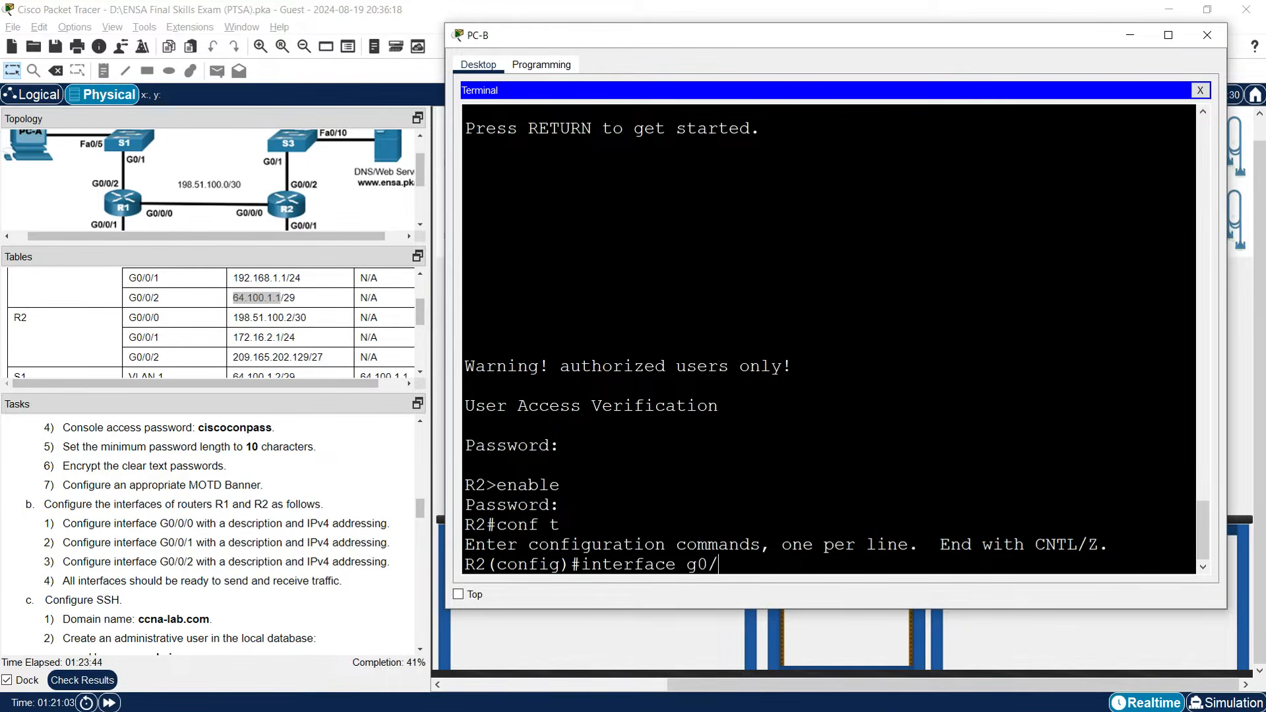
{"action": "key", "text": "Return"}
{"action": "type", "text": "descri"}
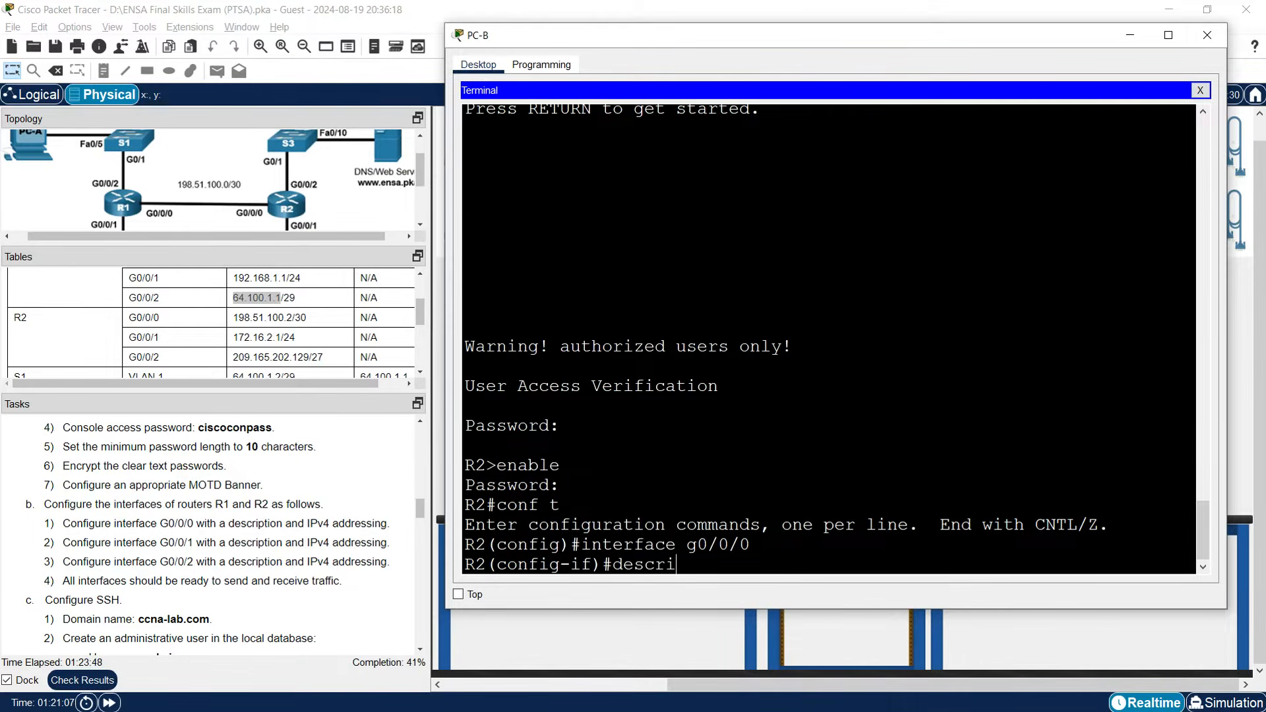
{"action": "type", "text": "ption Conne"}
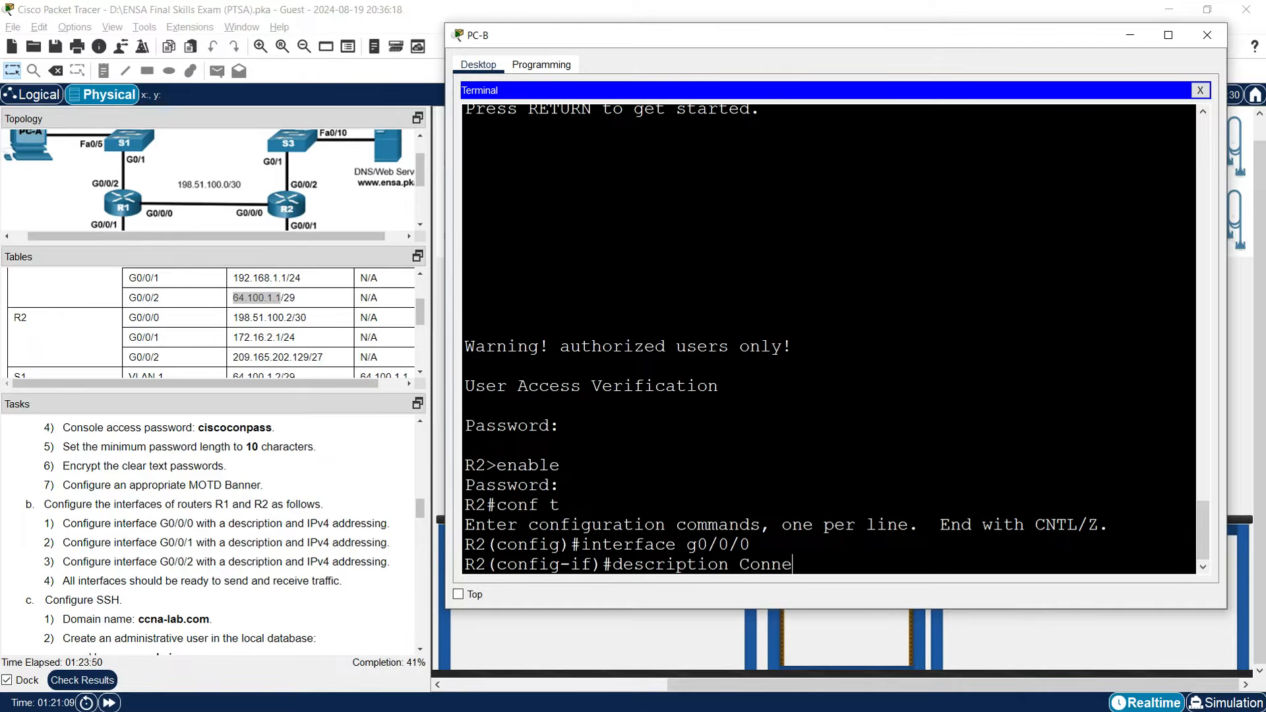
{"action": "type", "text": "cted to R1"}
{"action": "key", "text": "Return"}
Assign 198.51.100.2 255.255.255.252 to G0/0/0 and bring it up.
{"action": "type", "text": "ip address"}
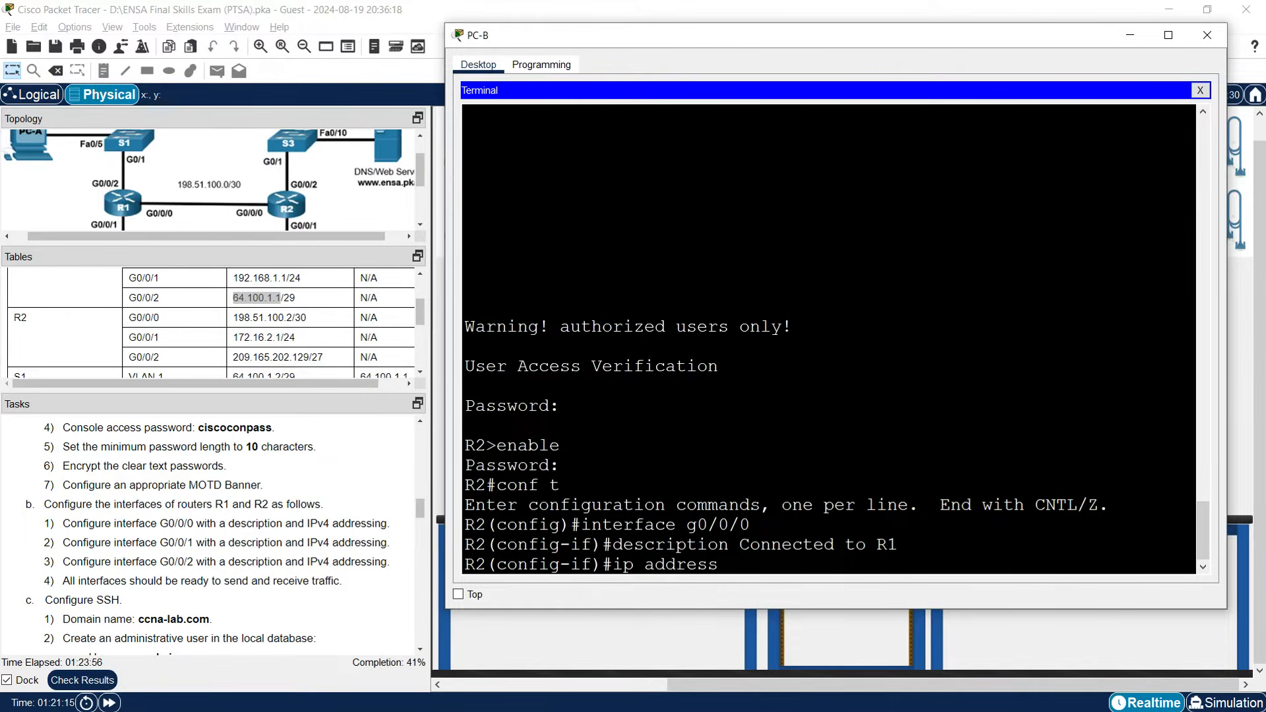
{"action": "left_click_drag", "start_coordinate": [233, 318], "coordinate": [292, 320]}
{"action": "right_click", "coordinate": [291, 319]}
{"action": "left_click", "coordinate": [300, 328]}
{"action": "left_click", "coordinate": [1127, 475]}
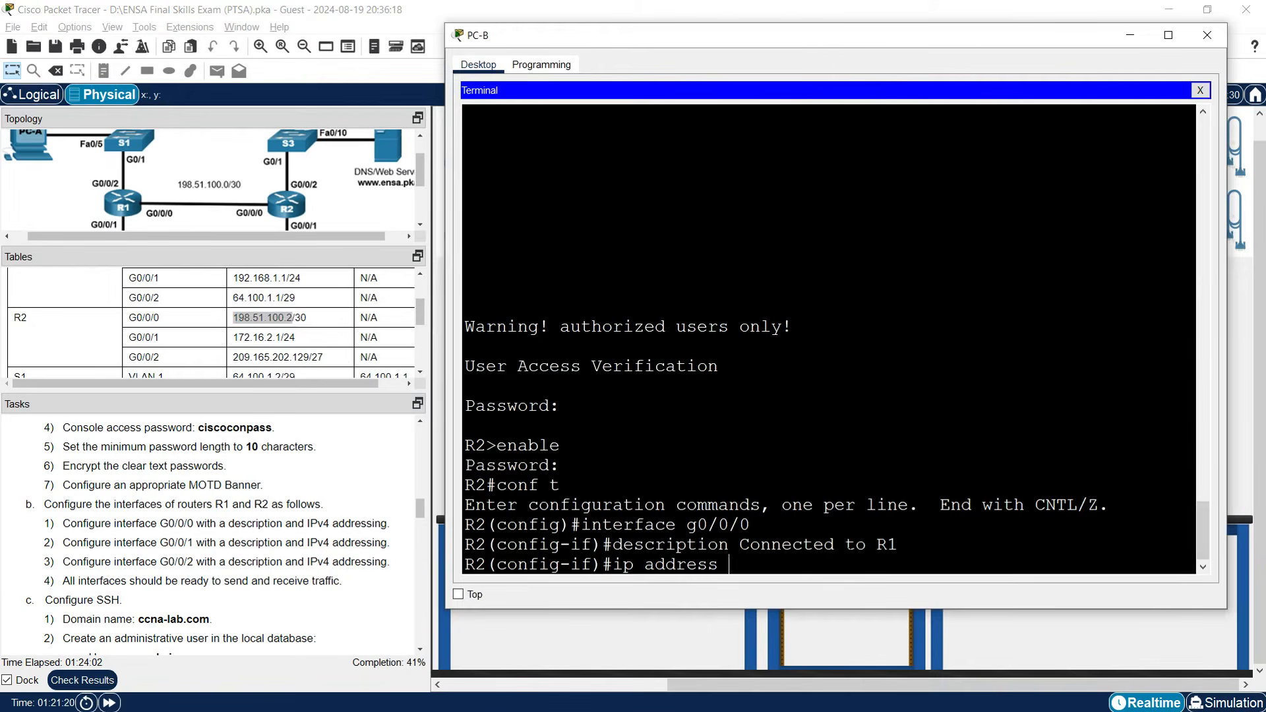
{"action": "right_click", "coordinate": [789, 562]}
{"action": "left_click", "coordinate": [815, 590]}
{"action": "type", "text": "255.2"}
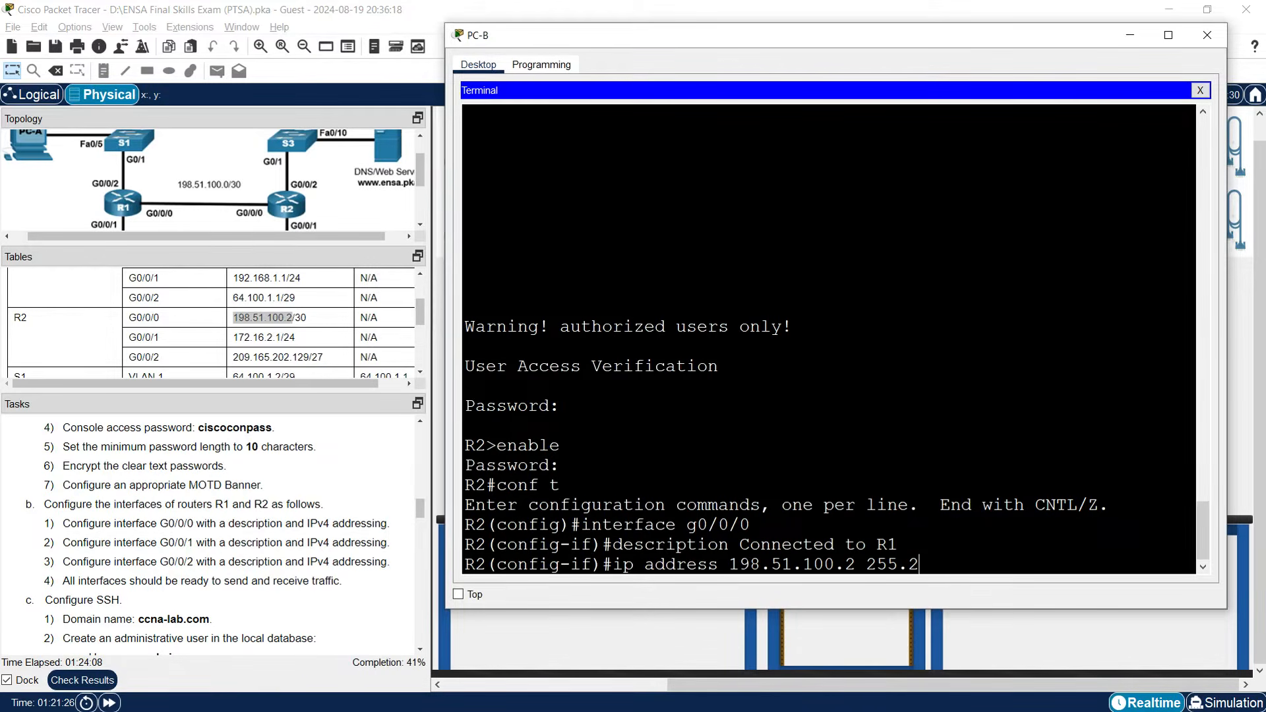
{"action": "type", "text": "55.255.252"}
{"action": "key", "text": "Return"}
{"action": "type", "text": "no shutdown"}
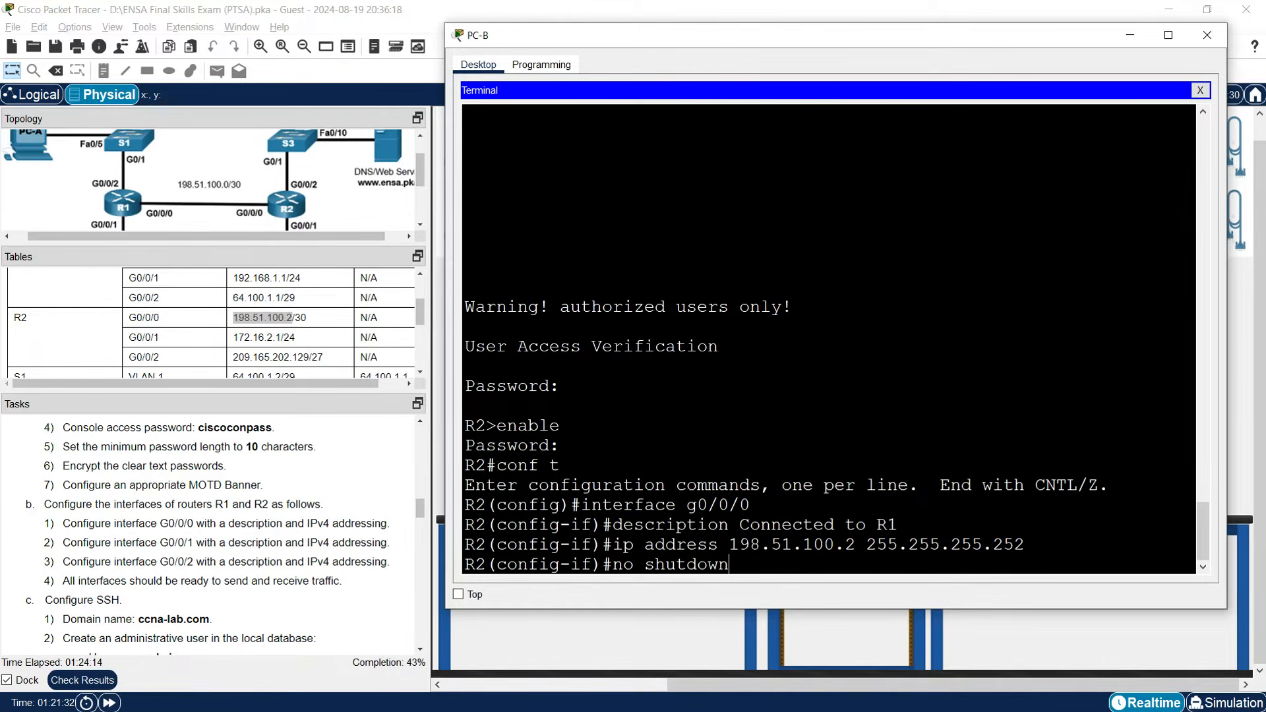
{"action": "key", "text": "Return"}
Give R2's G0/0/1 the description 'Connected to S4'.
{"action": "type", "text": "in"}
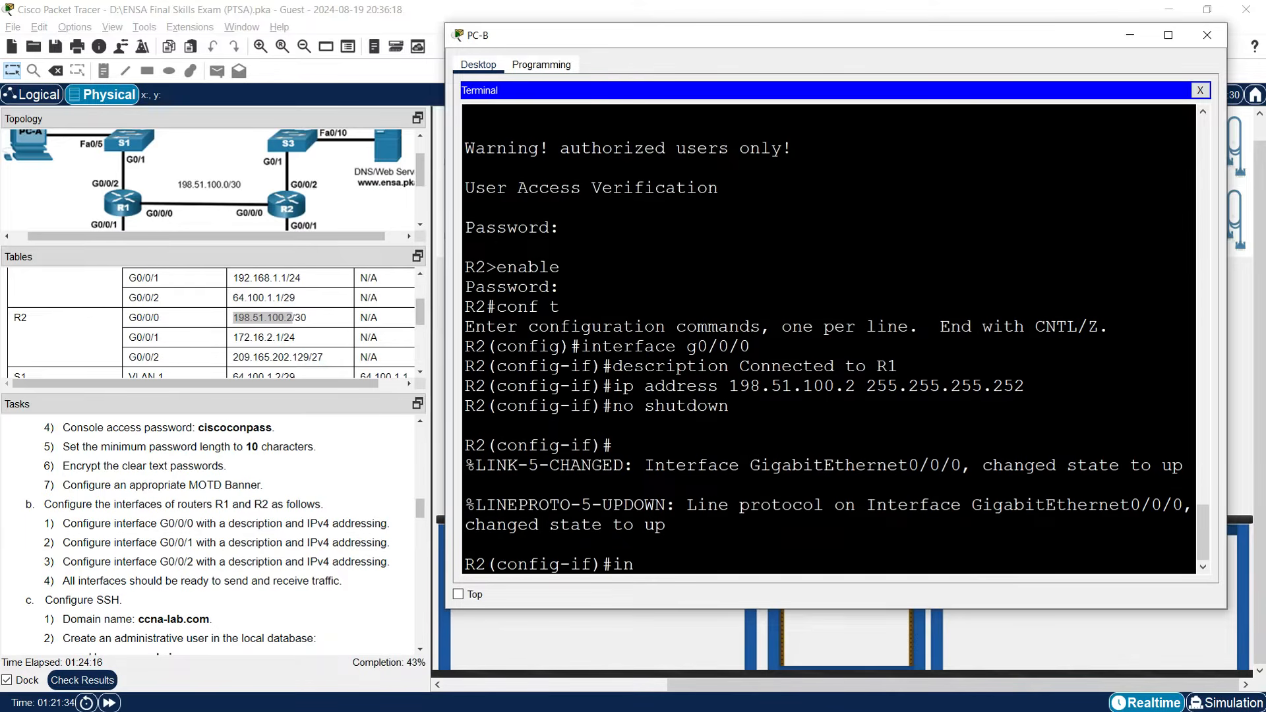
{"action": "type", "text": "terface g0/0/1"}
{"action": "key", "text": "Return"}
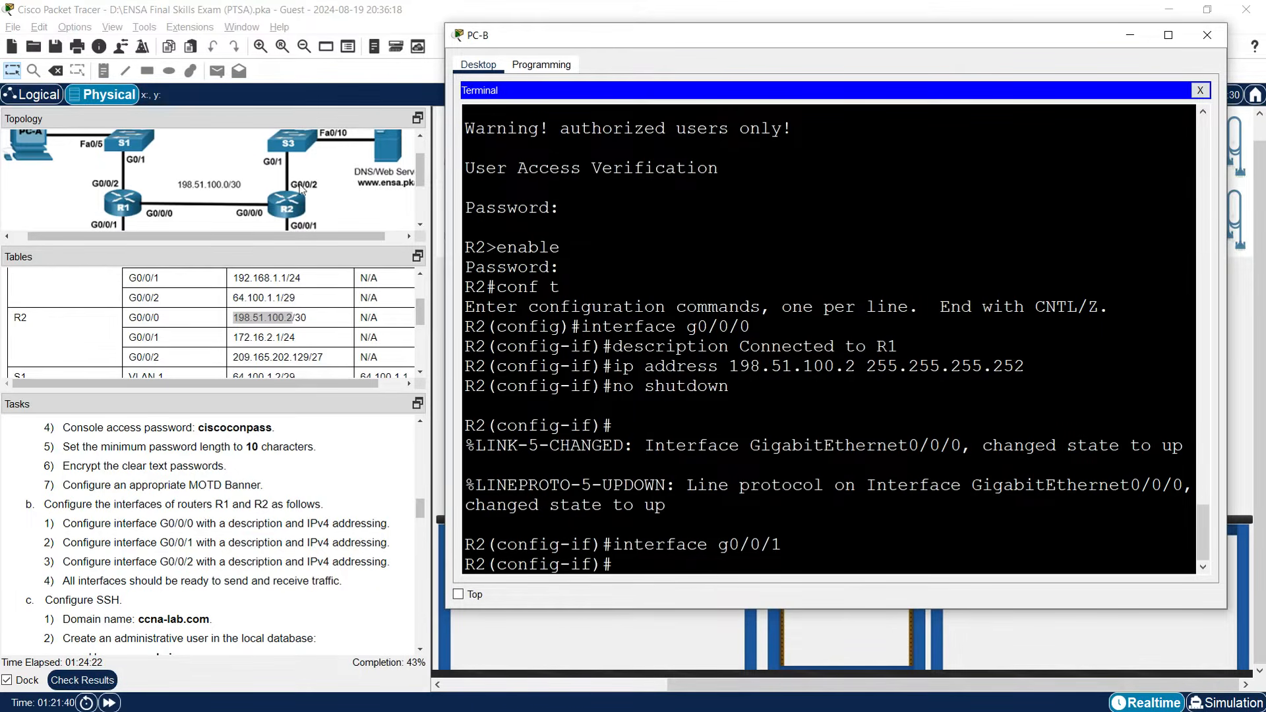
{"action": "scroll", "coordinate": [288, 200], "scroll_direction": "down", "scroll_amount": 3}
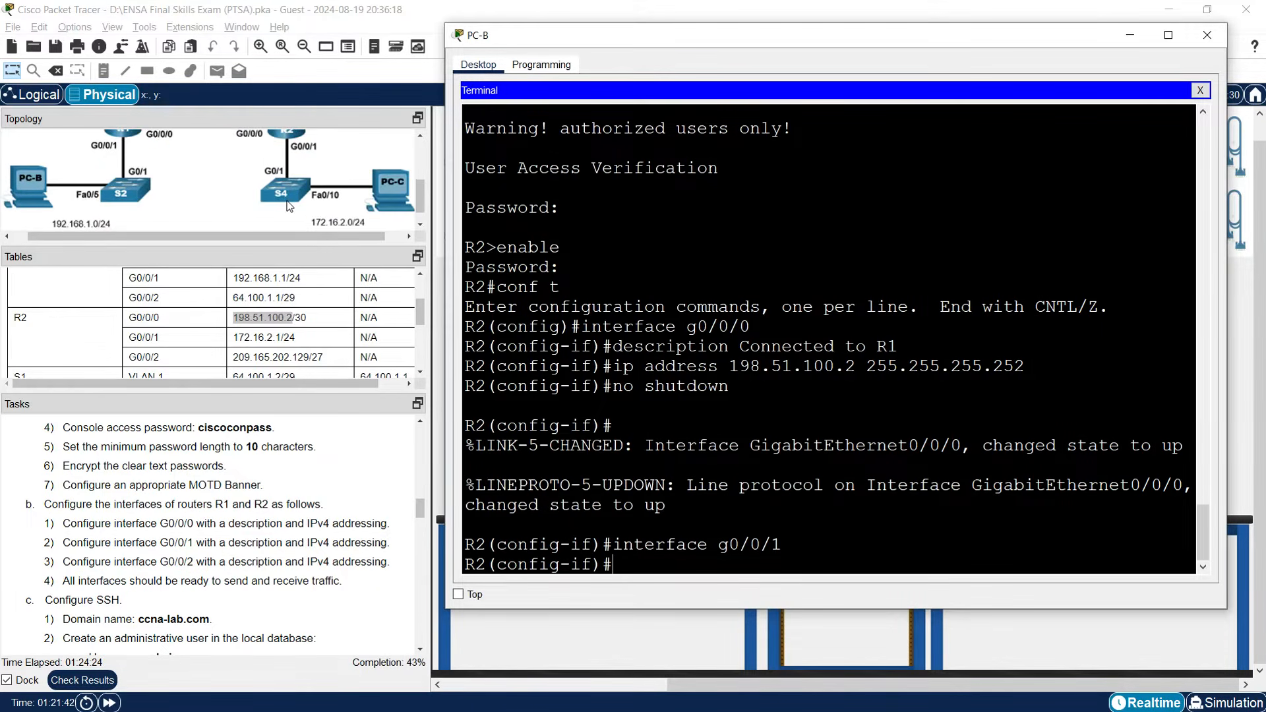
{"action": "type", "text": "description Connected to S4"}
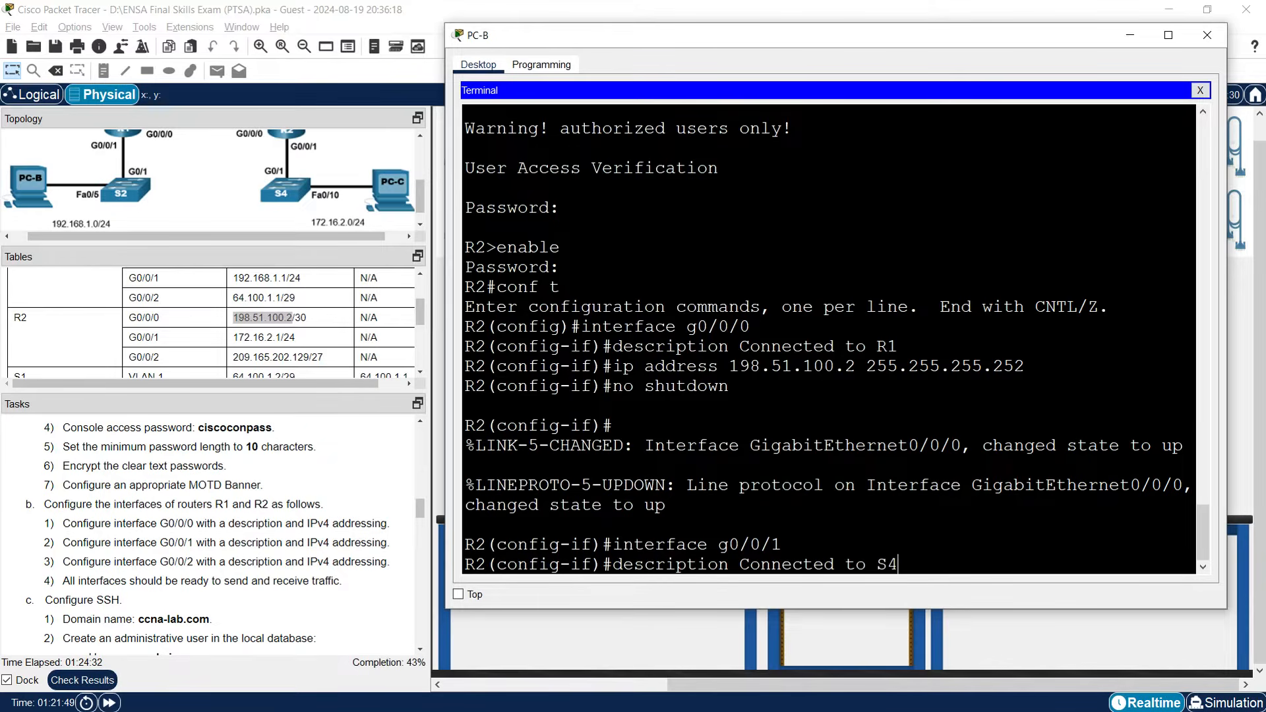
{"action": "key", "text": "Return"}
Assign 172.16.2.1 255.255.255.0 to G0/0/1, bring it up, and enter interface g0/0/2.
{"action": "type", "text": "ip address"}
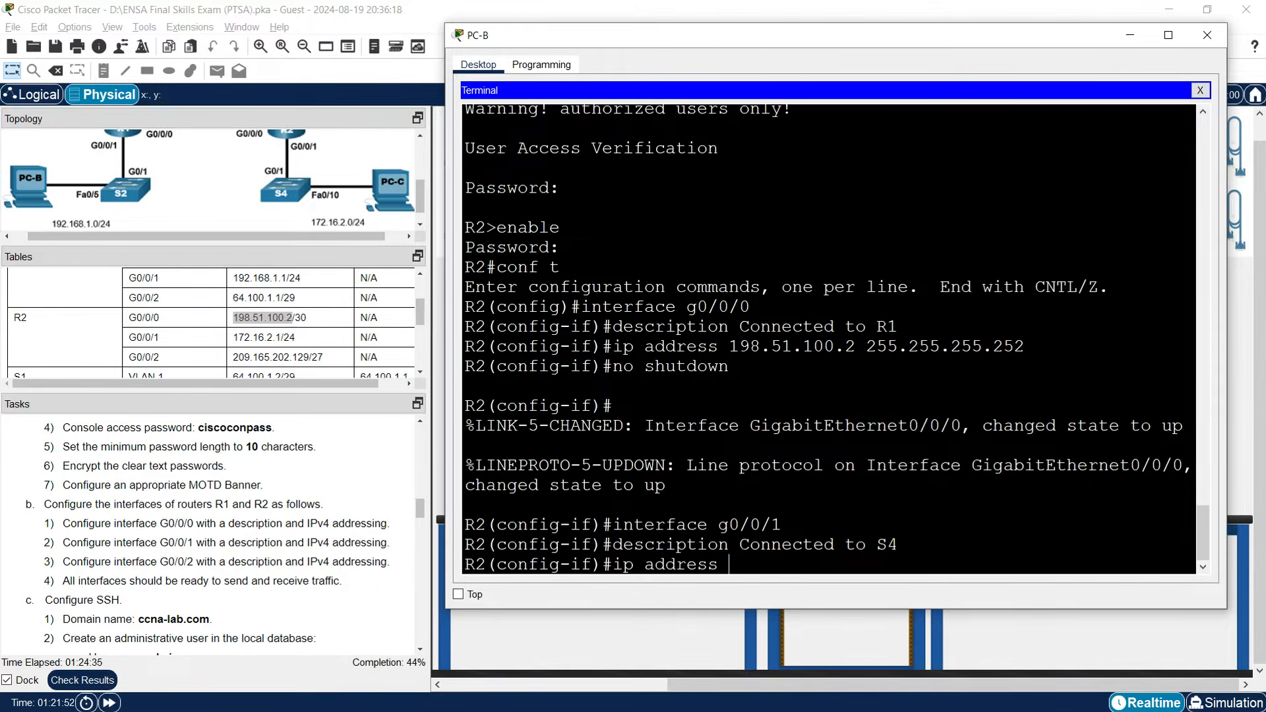
{"action": "left_click_drag", "start_coordinate": [235, 339], "coordinate": [279, 337]}
{"action": "right_click", "coordinate": [270, 336]}
{"action": "left_click", "coordinate": [294, 345]}
{"action": "left_click", "coordinate": [1102, 482]}
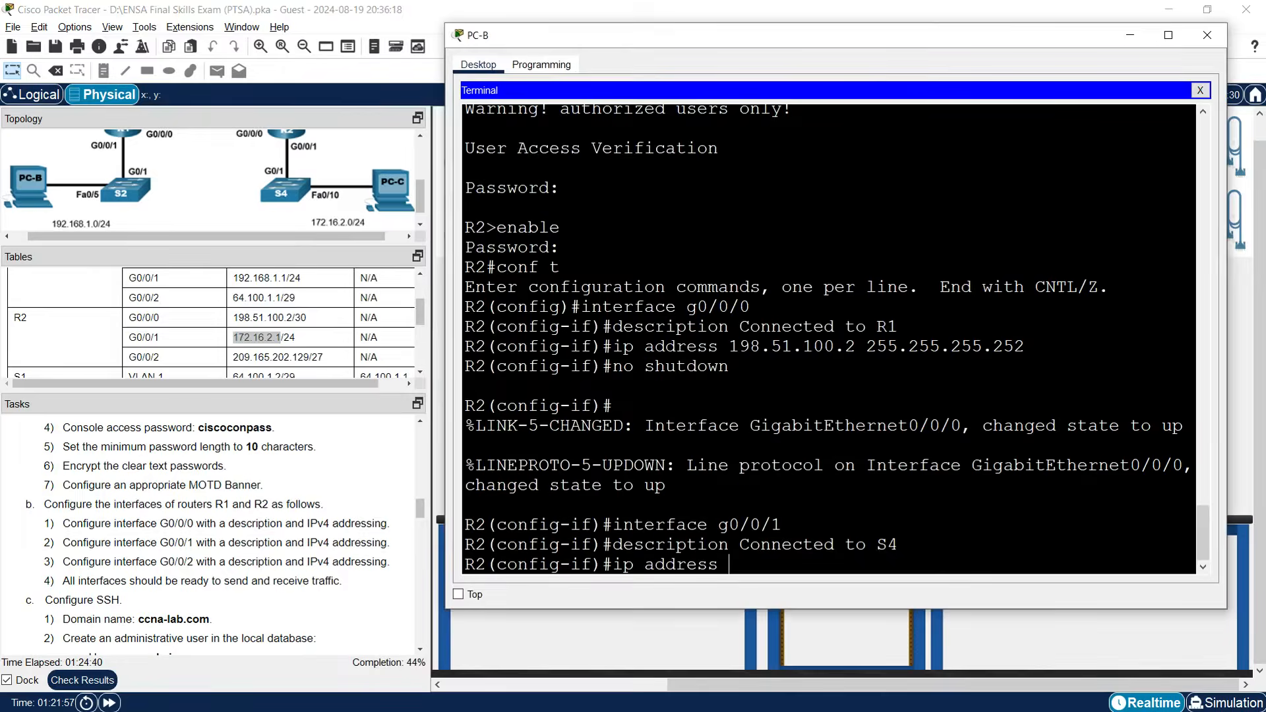
{"action": "right_click", "coordinate": [744, 554]}
{"action": "left_click", "coordinate": [769, 581]}
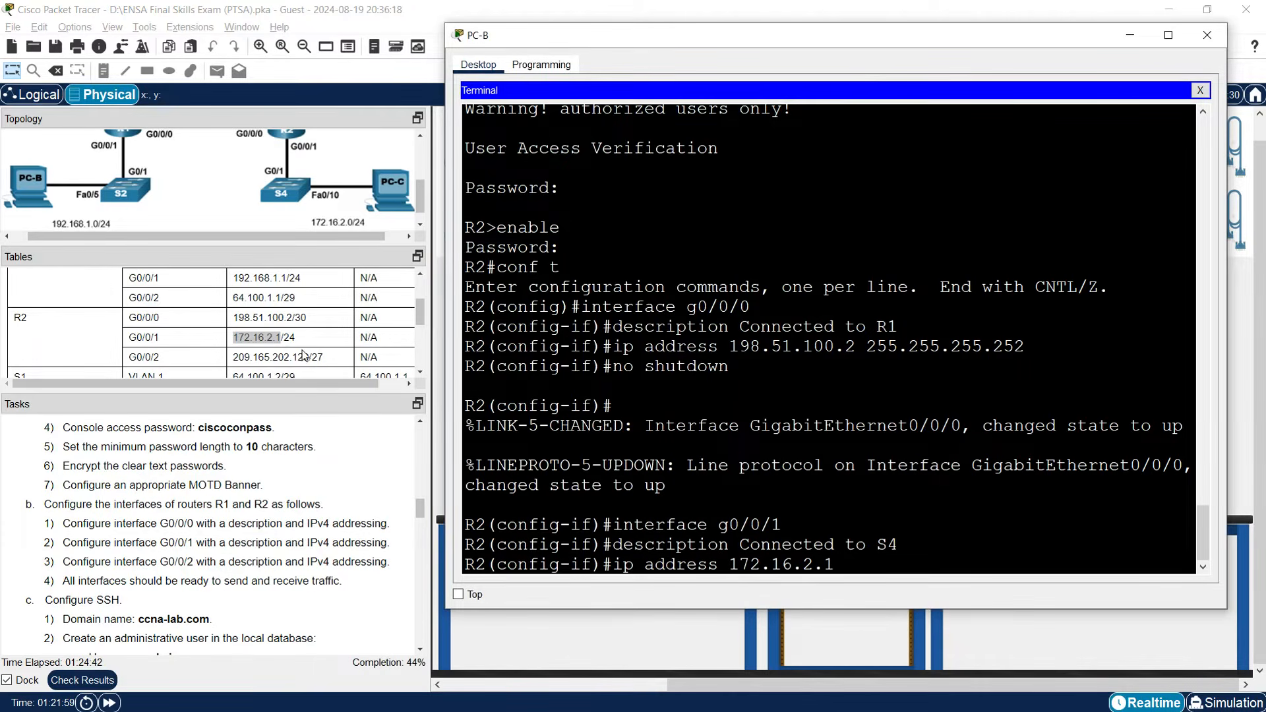
{"action": "type", "text": "255.255.255.0"}
{"action": "key", "text": "Return"}
{"action": "key", "text": "Return"}
{"action": "type", "text": "no shut"}
{"action": "key", "text": "Tab"}
{"action": "key", "text": "Return"}
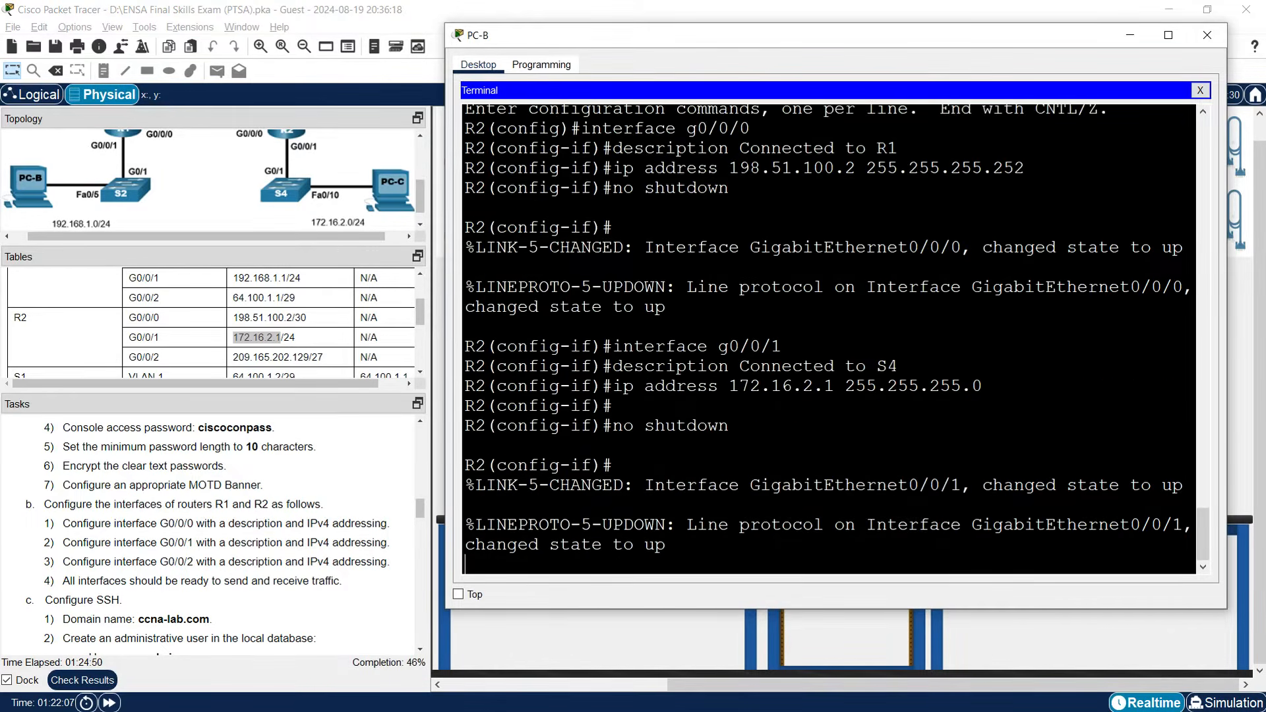
{"action": "key", "text": "Return"}
{"action": "type", "text": "in"}
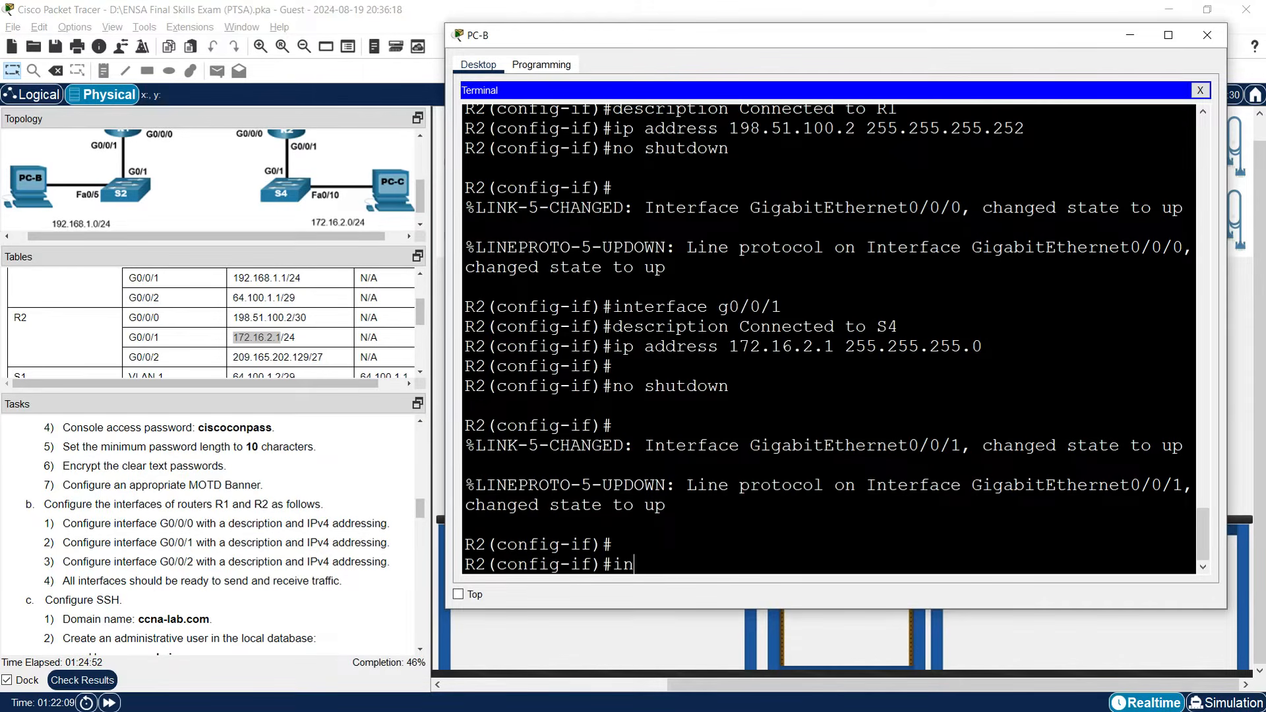
{"action": "type", "text": "terface g0/0/2"}
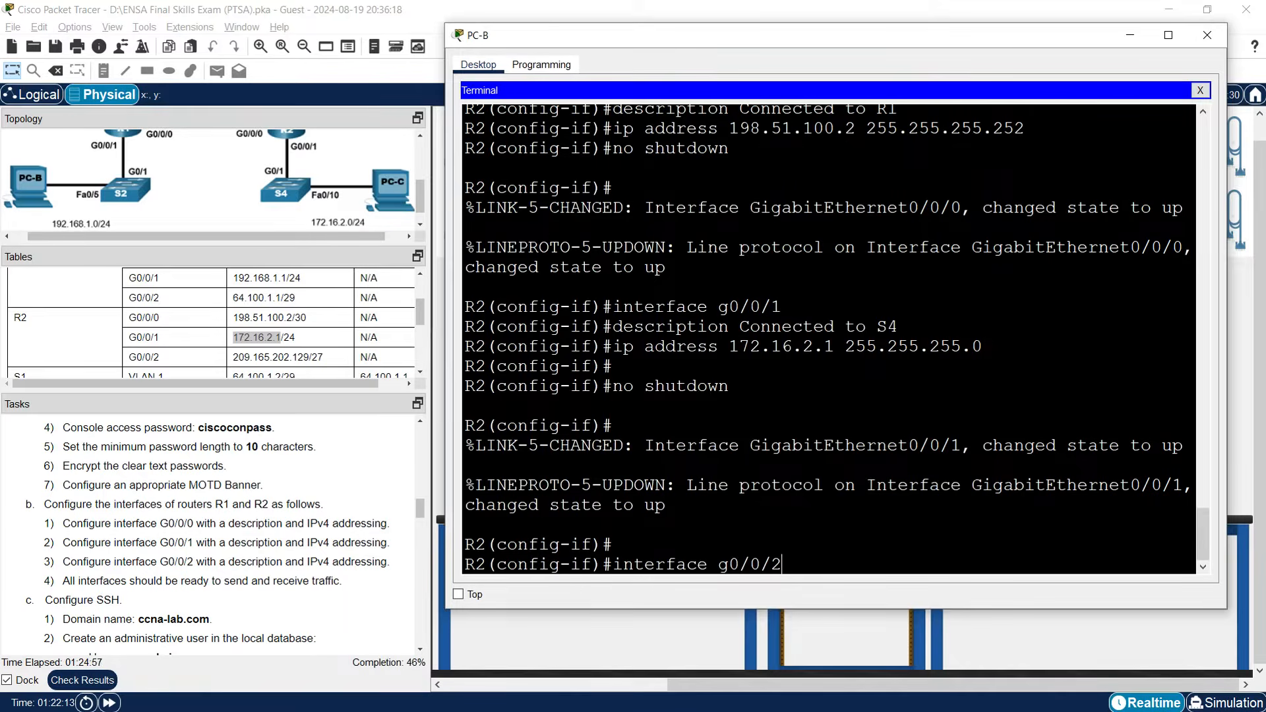
Give R2's G0/0/2 the description 'Connected to S3'.
{"action": "key", "text": "Return"}
{"action": "type", "text": "desc"}
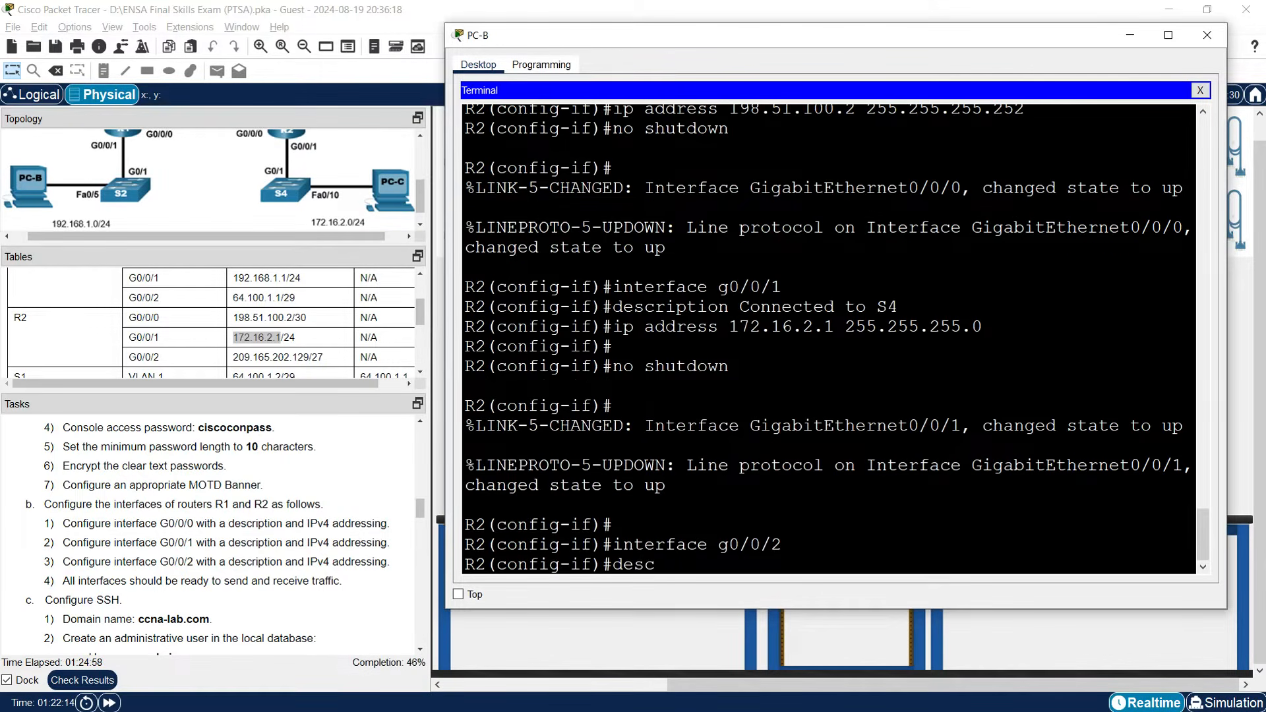
{"action": "type", "text": "ription"}
{"action": "scroll", "coordinate": [300, 196], "scroll_direction": "up", "scroll_amount": 4}
{"action": "type", "text": "Connected to S3"}
{"action": "key", "text": "Return"}
Assign 209.165.202.129 255.255.255.224 to G0/0/2.
{"action": "type", "text": "i"}
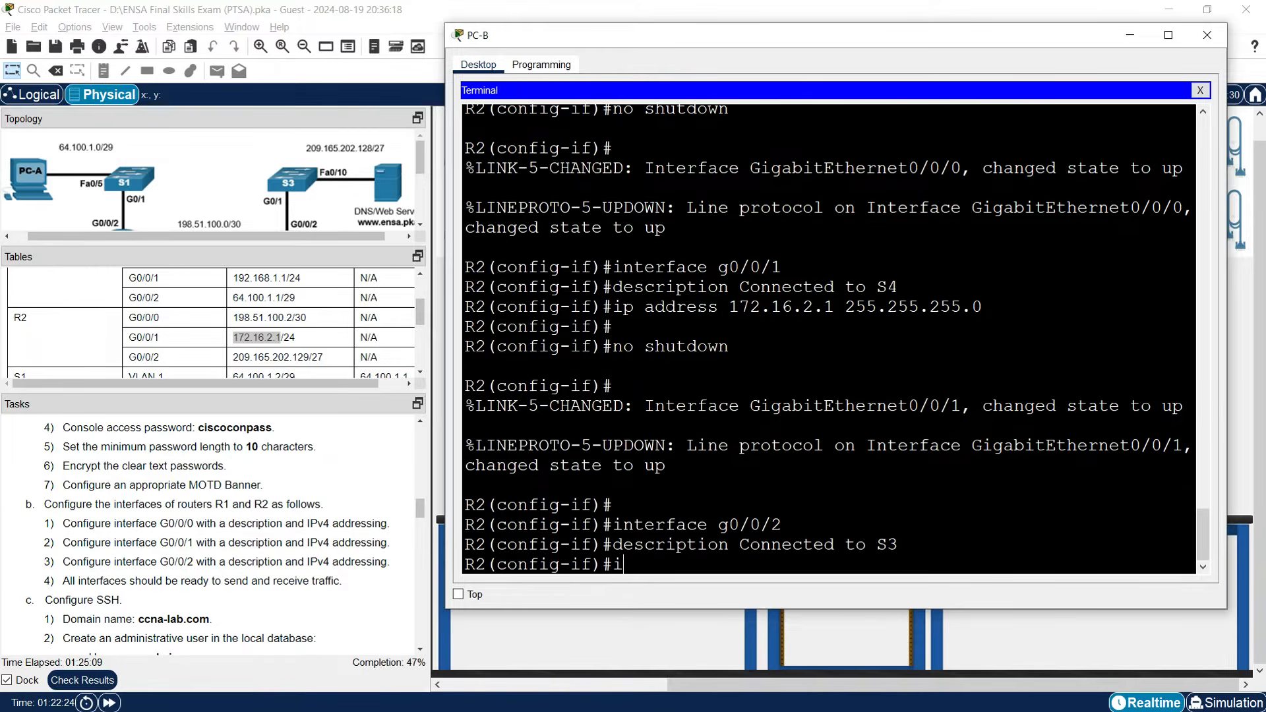
{"action": "type", "text": "p address"}
{"action": "scroll", "coordinate": [258, 351], "scroll_direction": "down", "scroll_amount": 2}
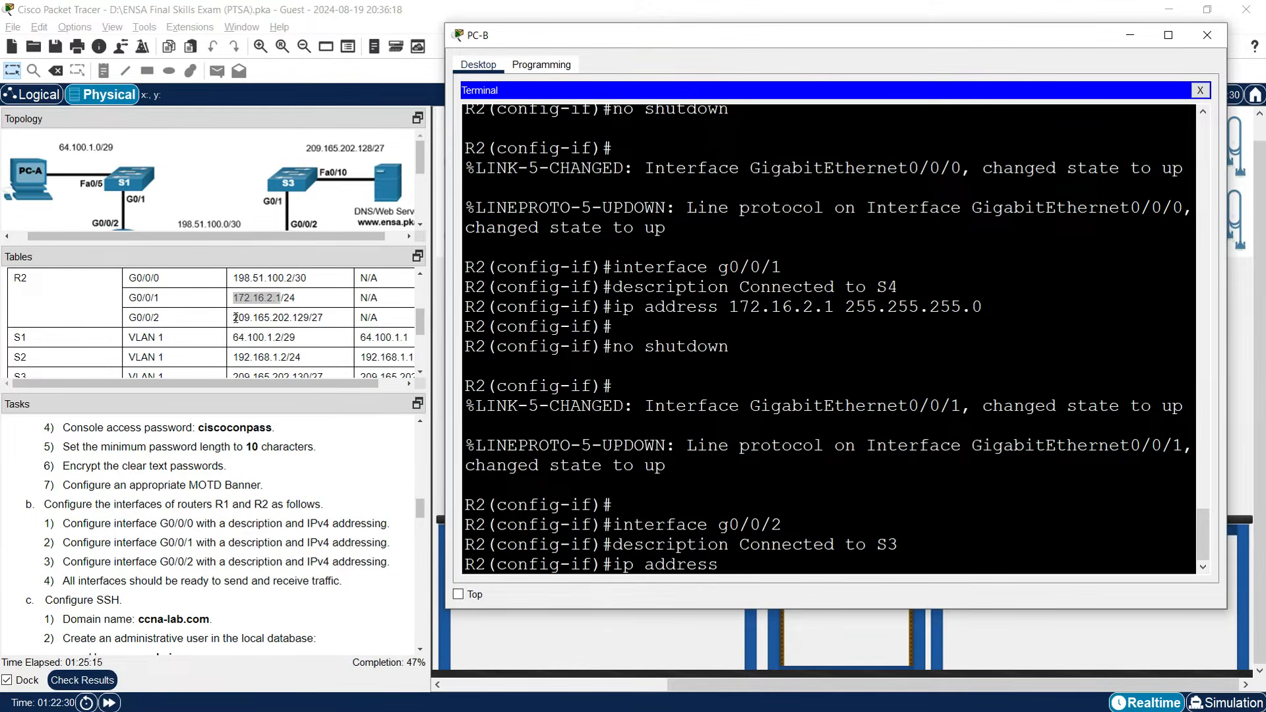
{"action": "left_click", "coordinate": [236, 318]}
{"action": "left_click_drag", "start_coordinate": [236, 318], "coordinate": [308, 318]}
{"action": "right_click", "coordinate": [308, 318]}
{"action": "left_click", "coordinate": [340, 325]}
{"action": "key", "text": "alt+Tab"}
{"action": "right_click", "coordinate": [836, 557]}
{"action": "left_click", "coordinate": [868, 575]}
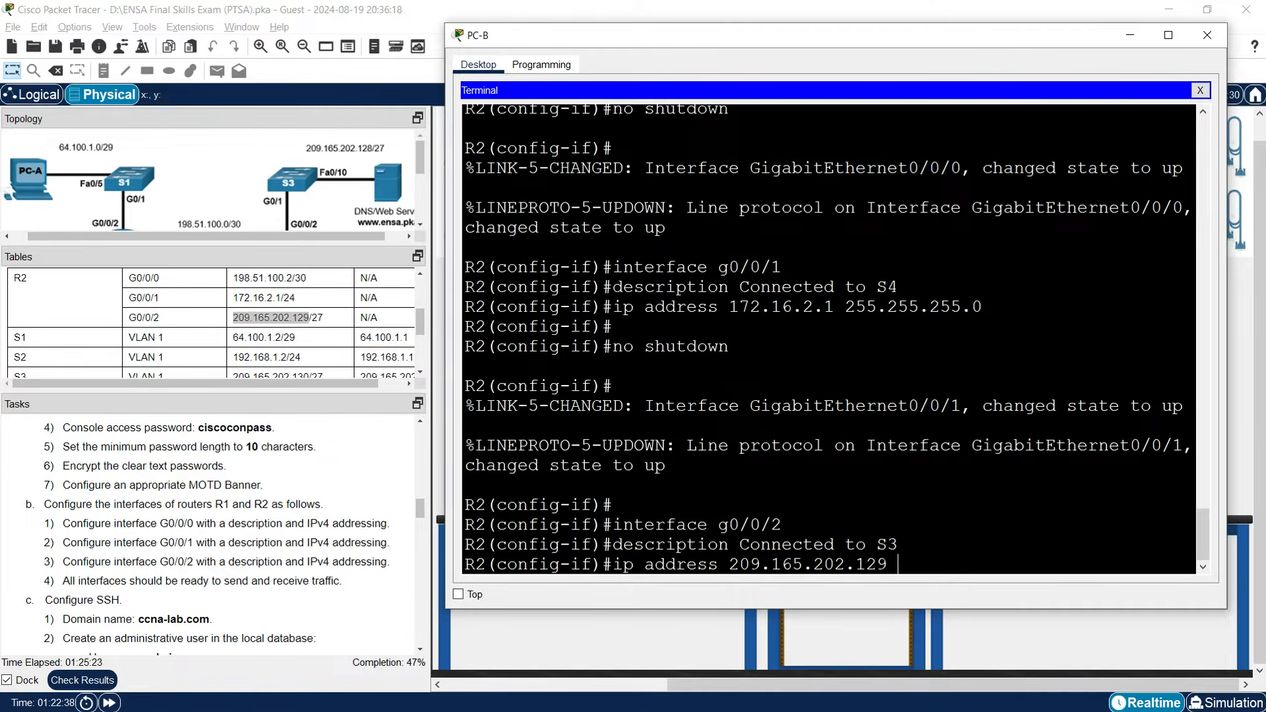
{"action": "type", "text": "255.255.255.224"}
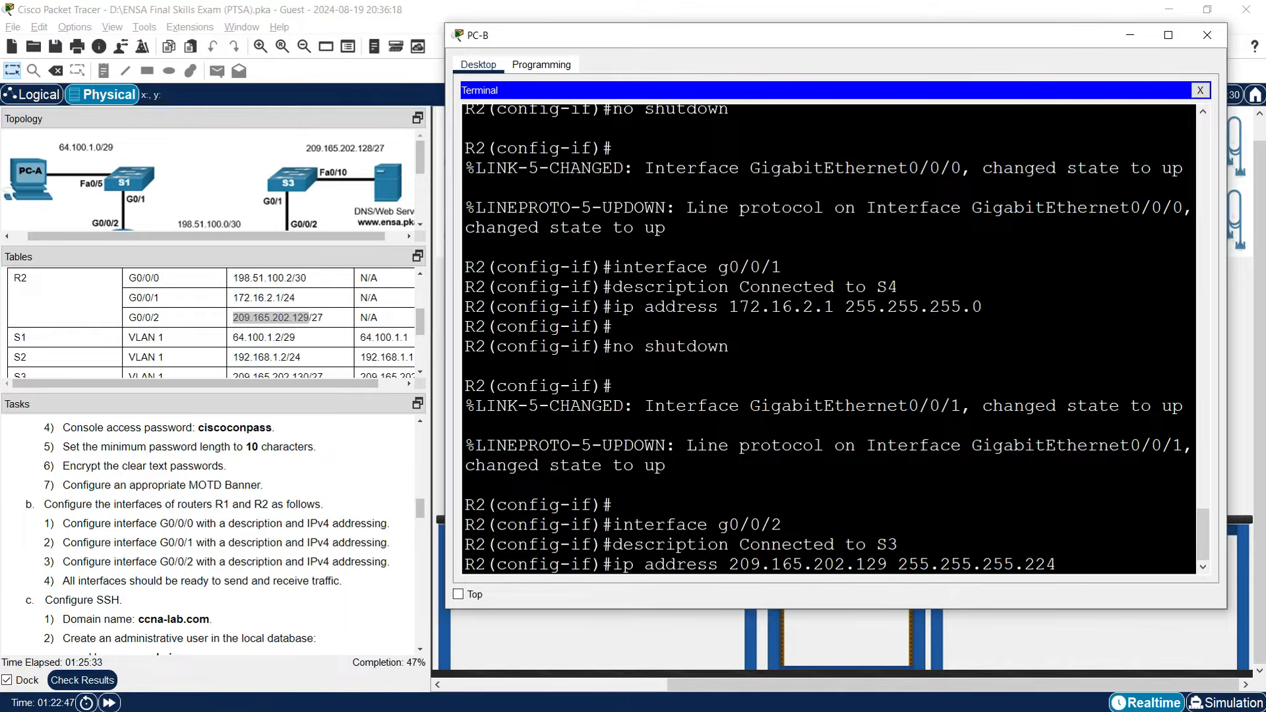
{"action": "key", "text": "Return"}
Bring G0/0/2 up with no shutdown and return to privileged mode with end.
{"action": "type", "text": "no shutdown"}
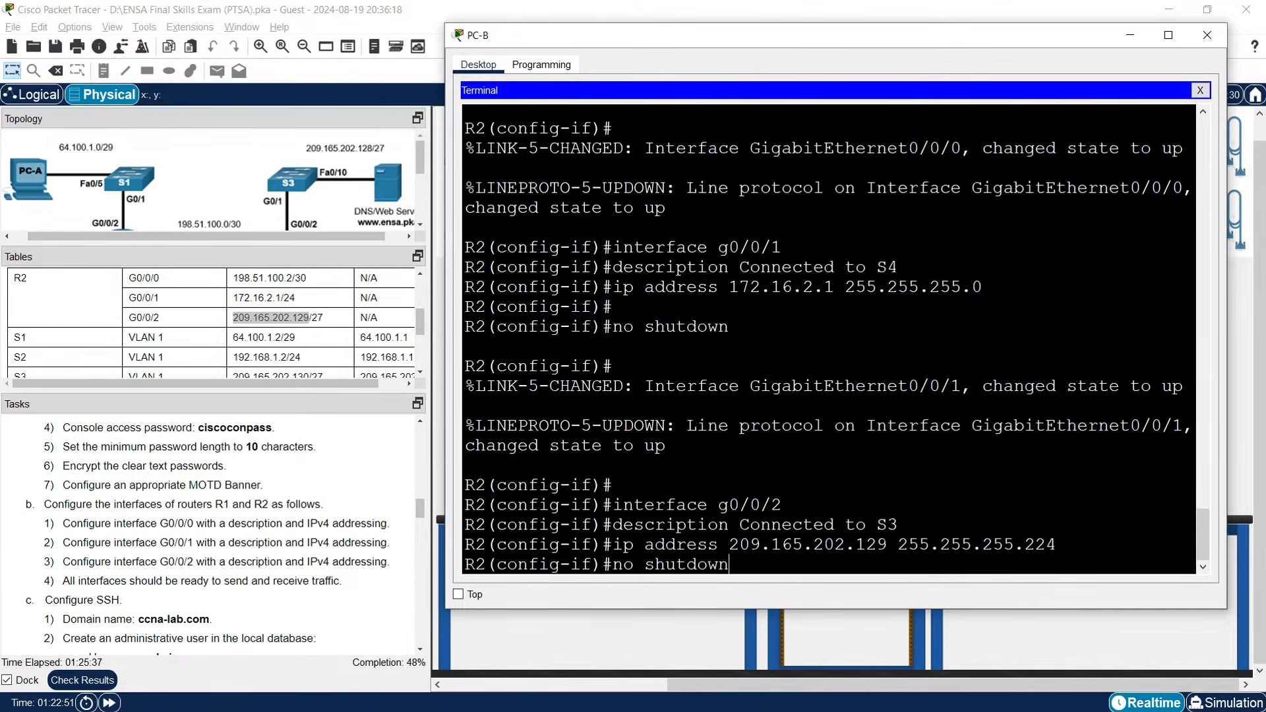
{"action": "key", "text": "Return"}
{"action": "key", "text": "Return"}
{"action": "key", "text": "Return"}
{"action": "type", "text": "end"}
{"action": "key", "text": "Return"}
Save R2's running configuration to startup-config with 'copy run start'.
{"action": "type", "text": "sho"}
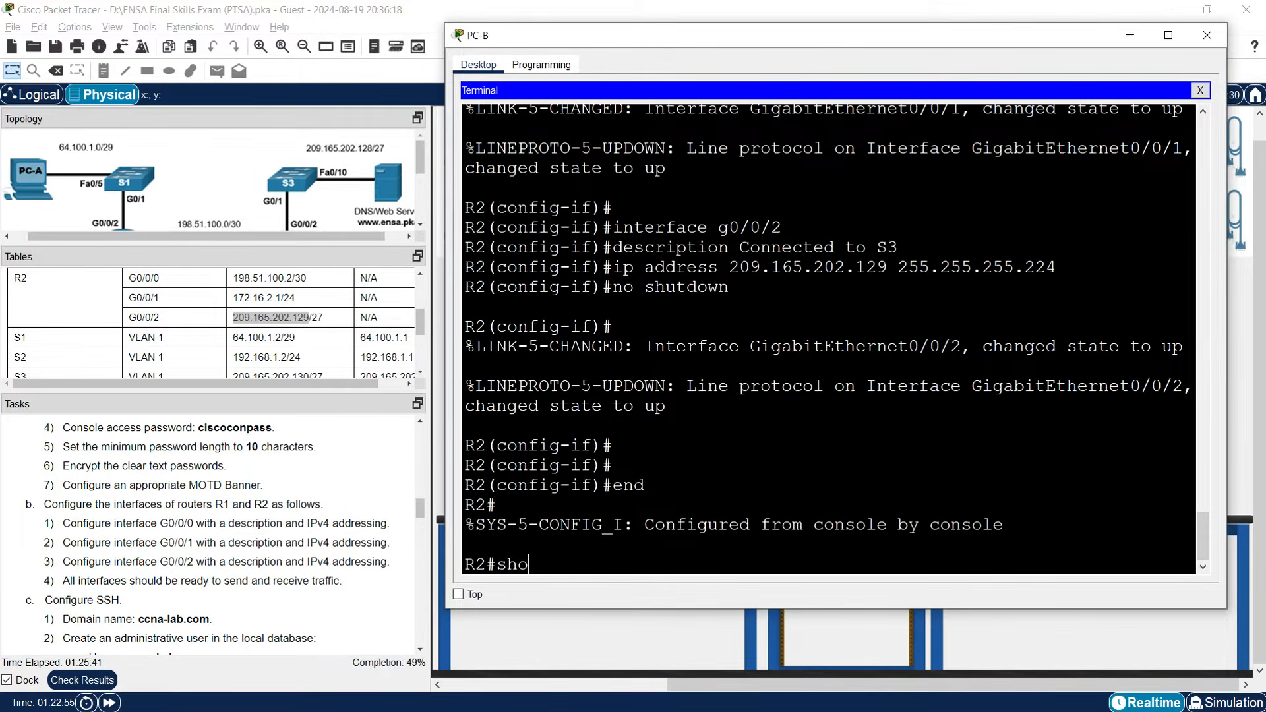
{"action": "key", "text": "BackSpace"}
{"action": "key", "text": "BackSpace"}
{"action": "key", "text": "BackSpace"}
{"action": "type", "text": "copy run start"}
{"action": "key", "text": "Return"}
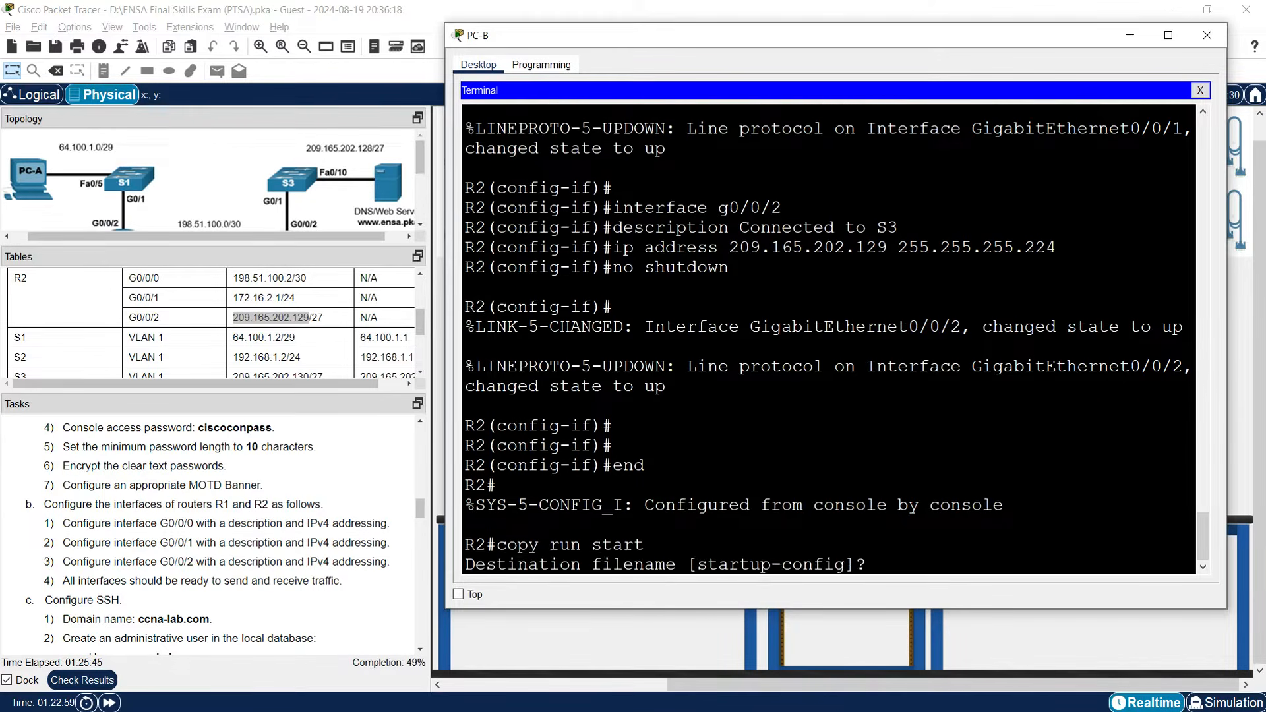
{"action": "key", "text": "Return"}
{"action": "key", "text": "Return"}
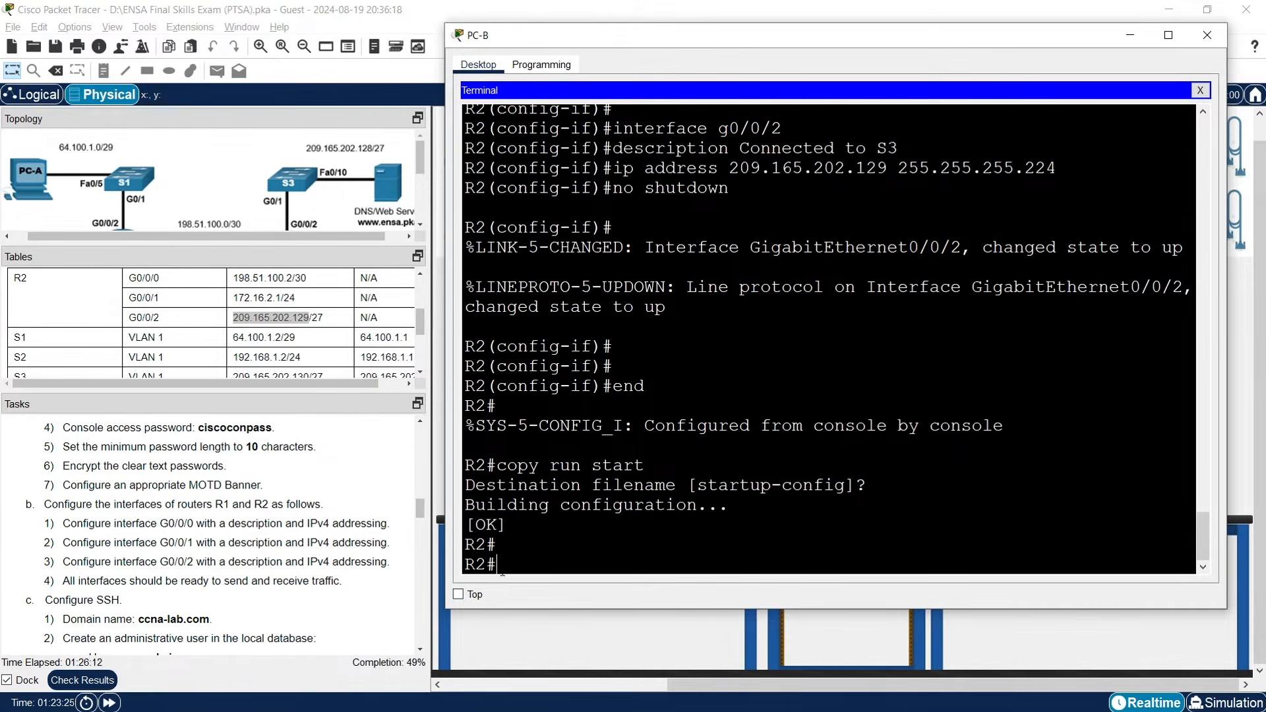
List R2's interfaces with 'show ip interface brief' and check G0/0/0–G0/0/2 addresses and up/up status.
{"action": "type", "text": "show ip interface brief"}
{"action": "key", "text": "Return"}
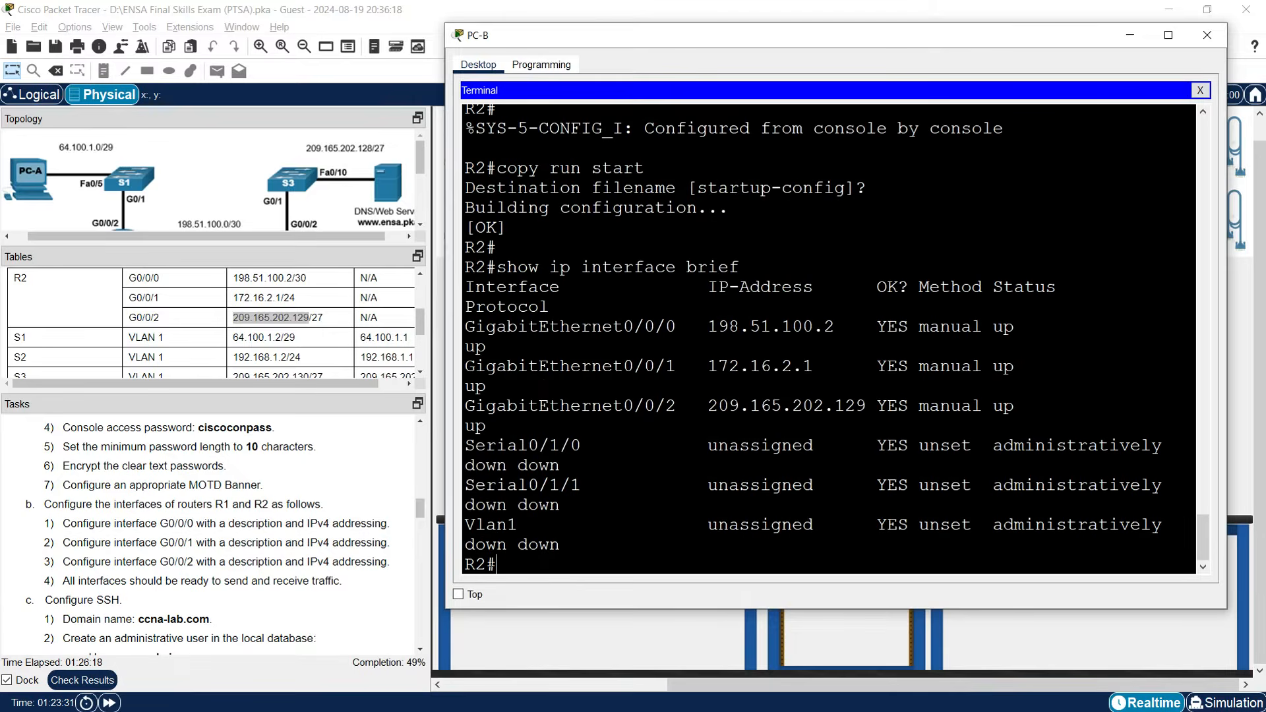
{"action": "left_click_drag", "start_coordinate": [446, 451], "coordinate": [270, 448]}
{"action": "left_click_drag", "start_coordinate": [543, 443], "coordinate": [659, 463]}
{"action": "left_click_drag", "start_coordinate": [628, 483], "coordinate": [701, 483]}
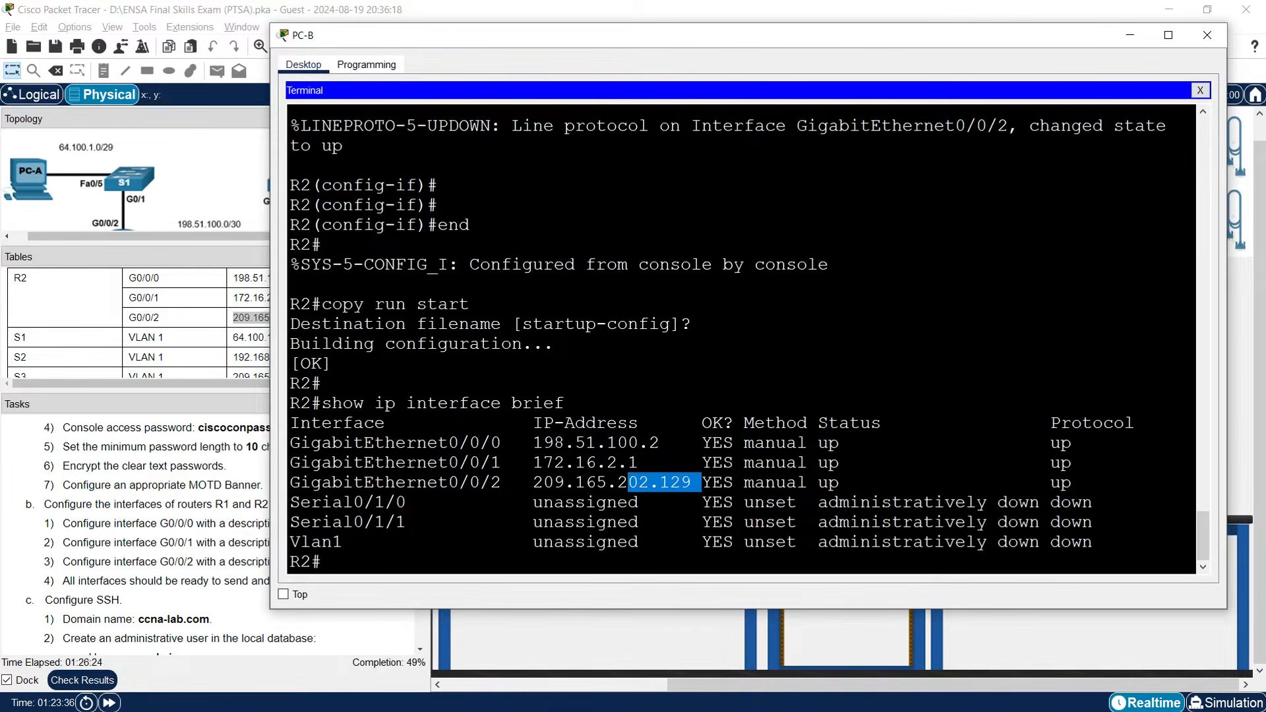
{"action": "left_click_drag", "start_coordinate": [817, 423], "coordinate": [882, 422]}
{"action": "left_click_drag", "start_coordinate": [1030, 423], "coordinate": [1108, 423]}
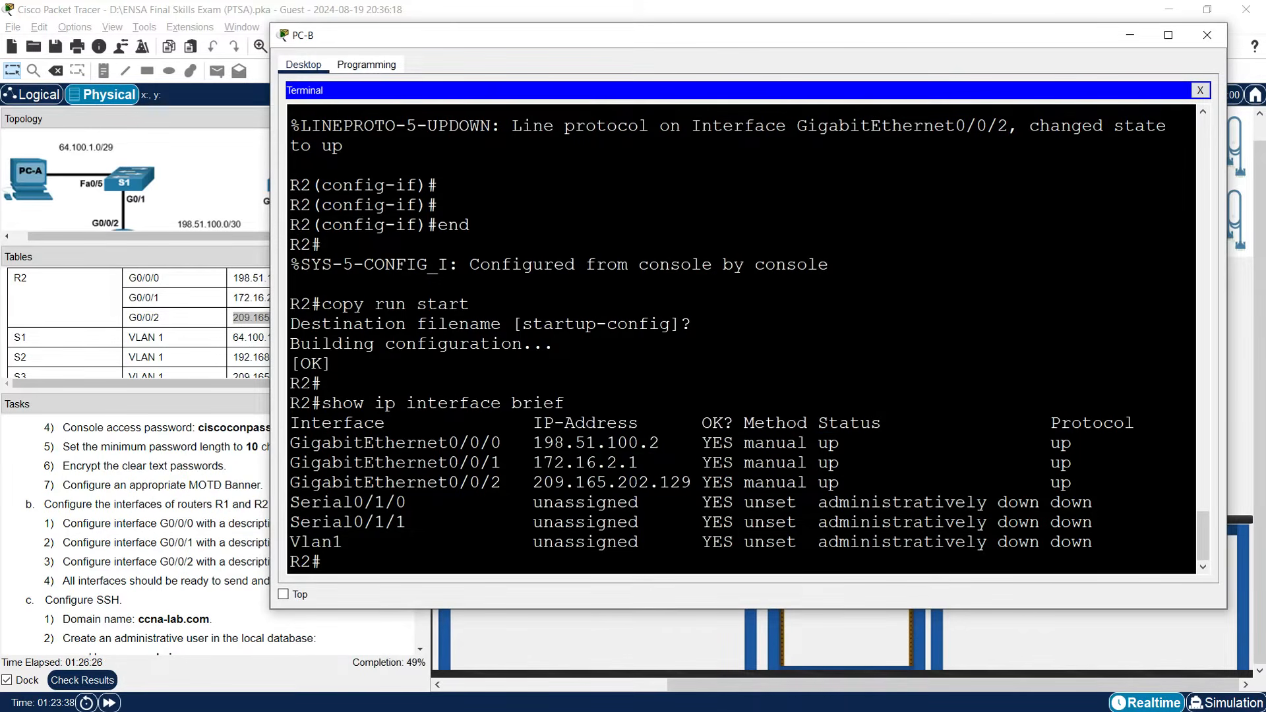
Minimize R2's console and scroll the Tasks panel down to the 'Configure SSH' steps.
{"action": "left_click", "coordinate": [1129, 37]}
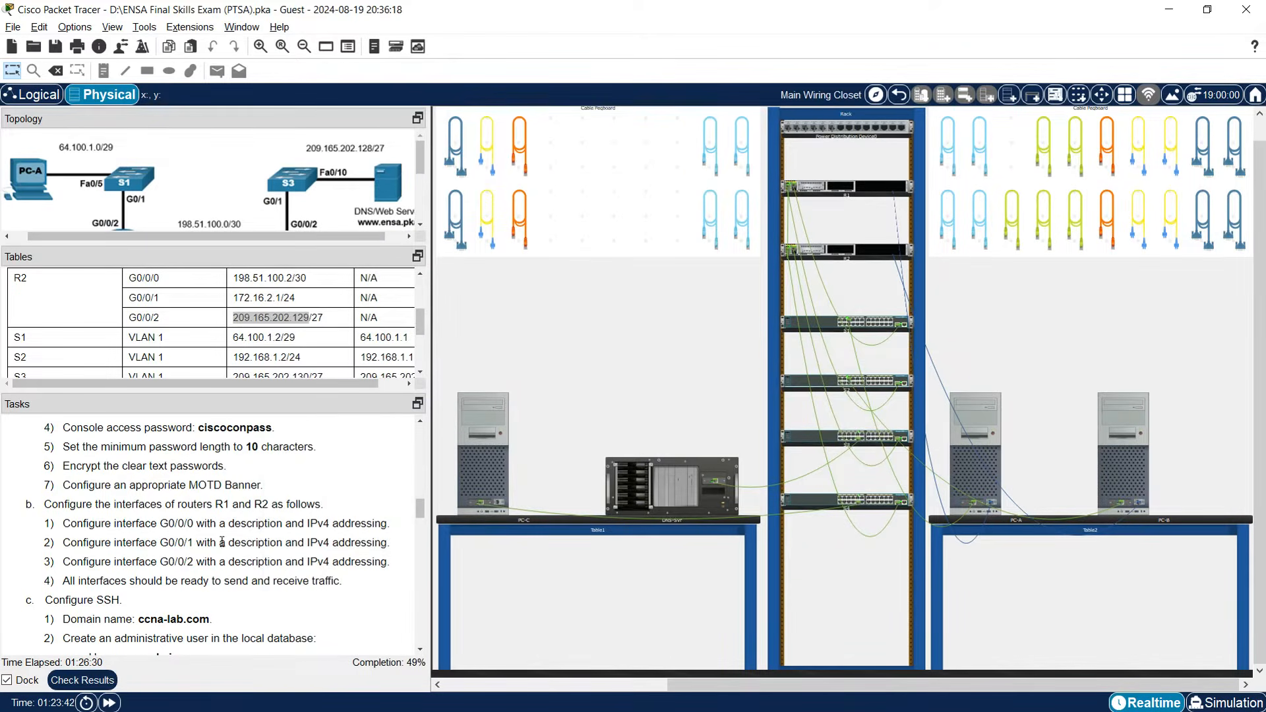
{"action": "scroll", "coordinate": [222, 542], "scroll_direction": "down", "scroll_amount": 2}
{"action": "scroll", "coordinate": [209, 558], "scroll_direction": "down", "scroll_amount": 1}
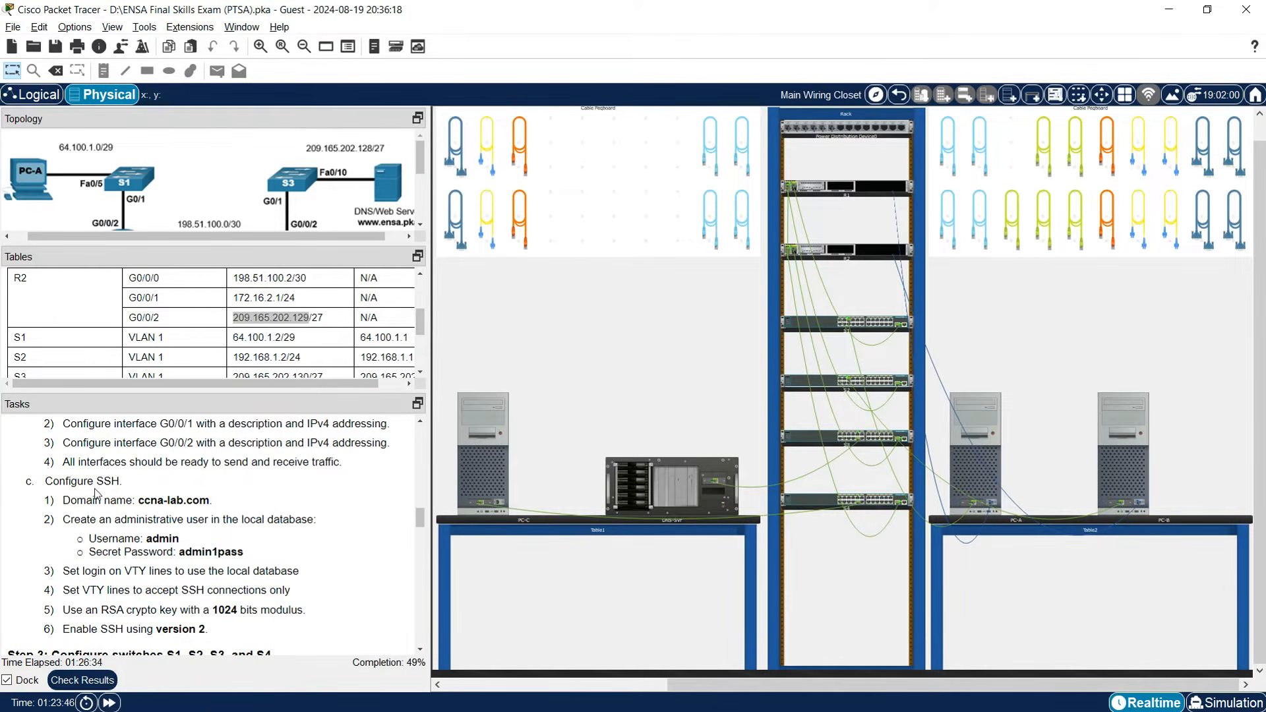
{"action": "scroll", "coordinate": [108, 494], "scroll_direction": "down", "scroll_amount": 1}
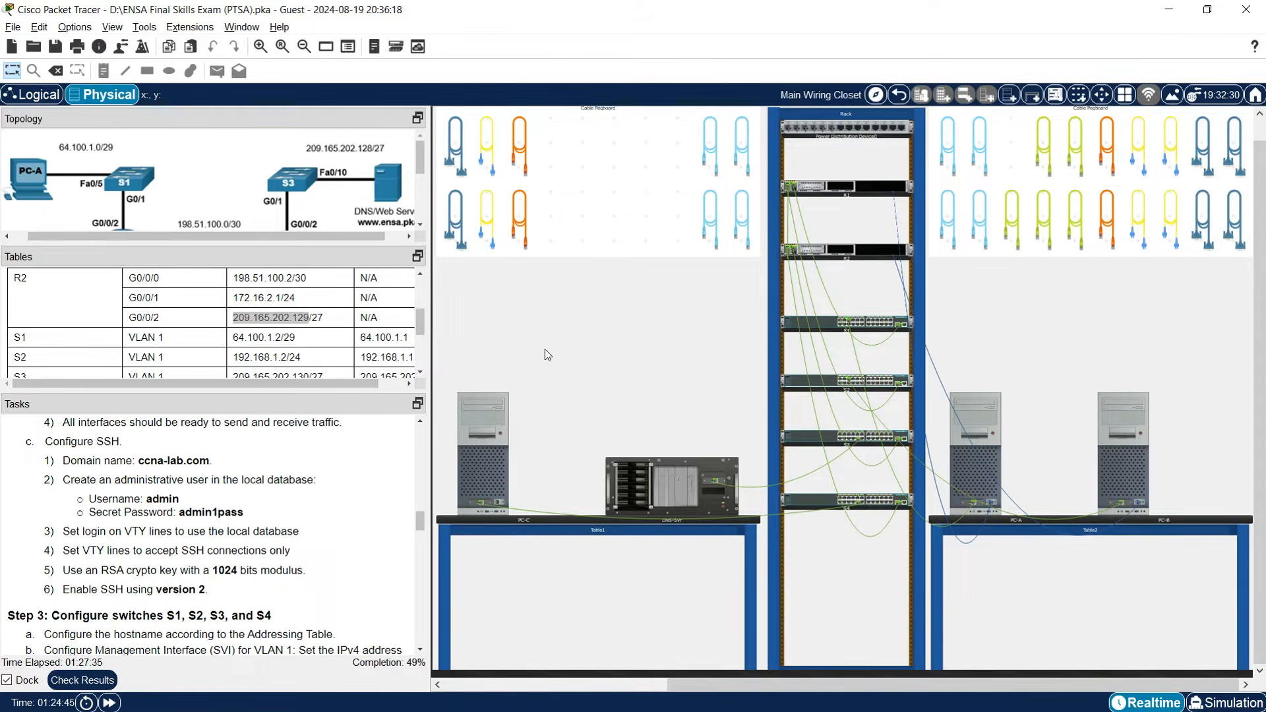
From PC-A's console, set R1's domain name to ccna-lab.com and create local user admin with a secret.
{"action": "left_click", "coordinate": [999, 457]}
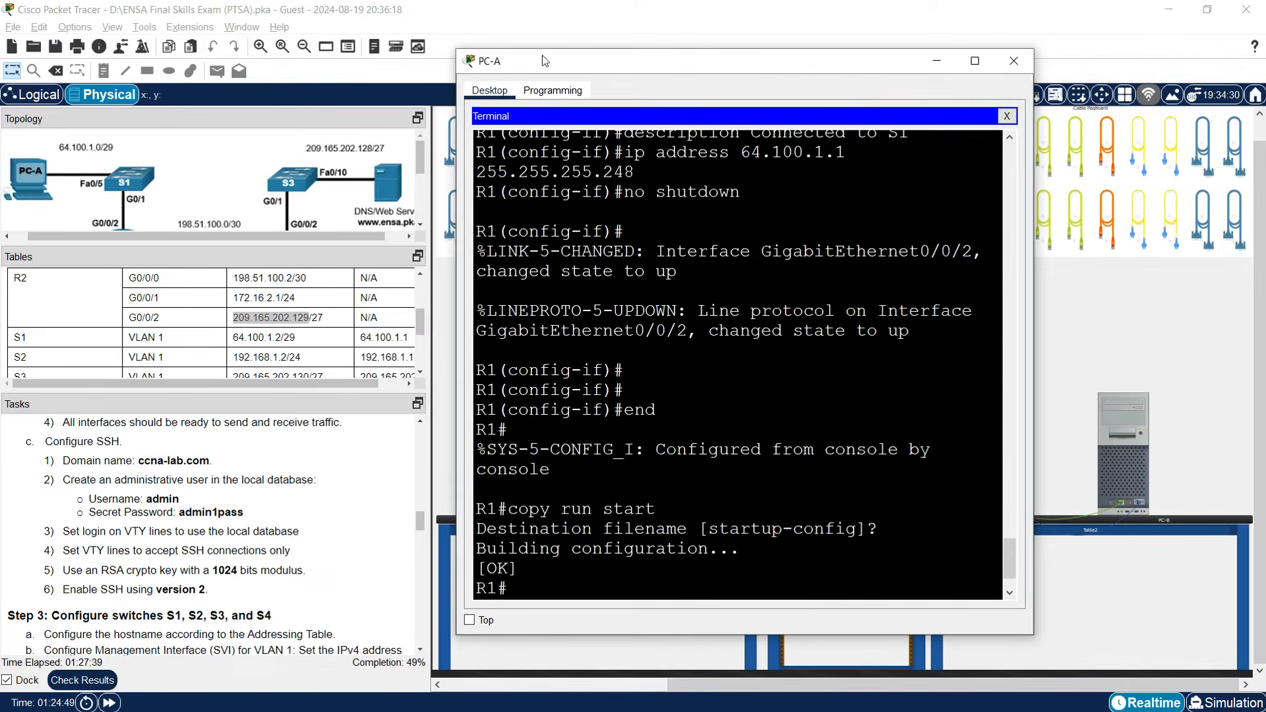
{"action": "left_click_drag", "start_coordinate": [543, 59], "coordinate": [544, 27]}
{"action": "key", "text": "Return"}
{"action": "left_click_drag", "start_coordinate": [1036, 290], "coordinate": [1217, 291]}
{"action": "key", "text": "Return"}
{"action": "type", "text": "conf t"}
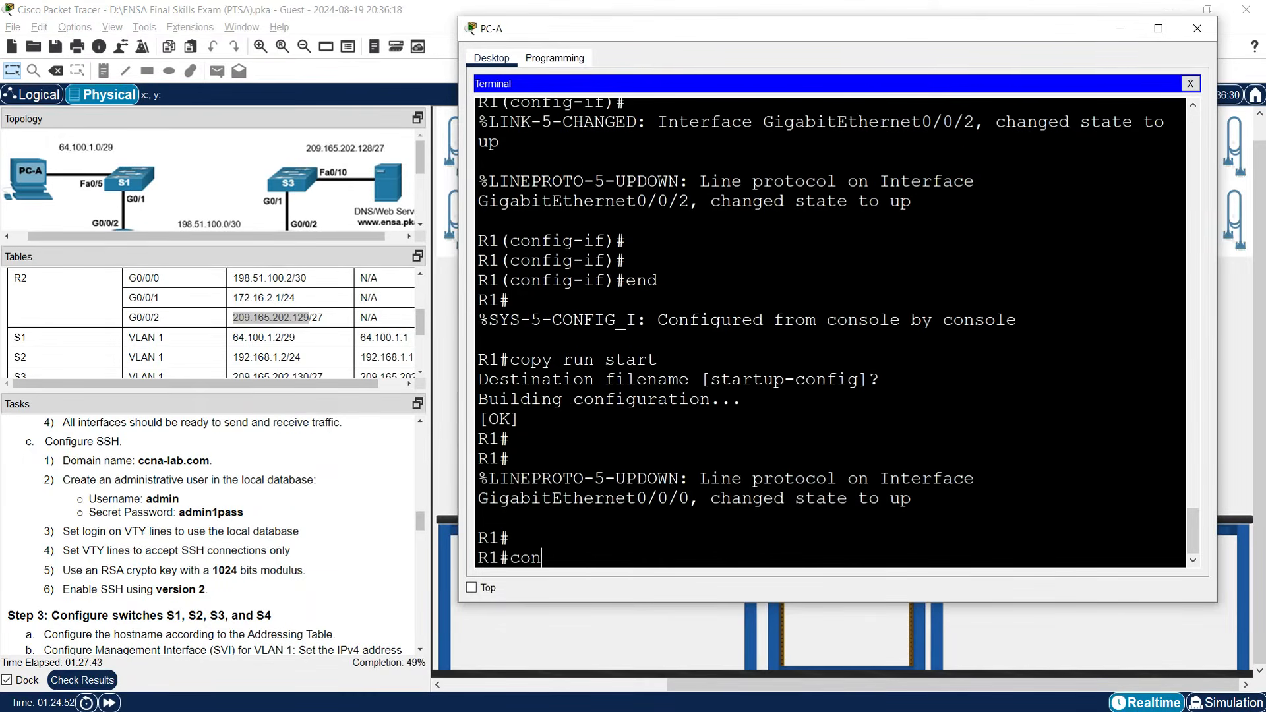
{"action": "key", "text": "Return"}
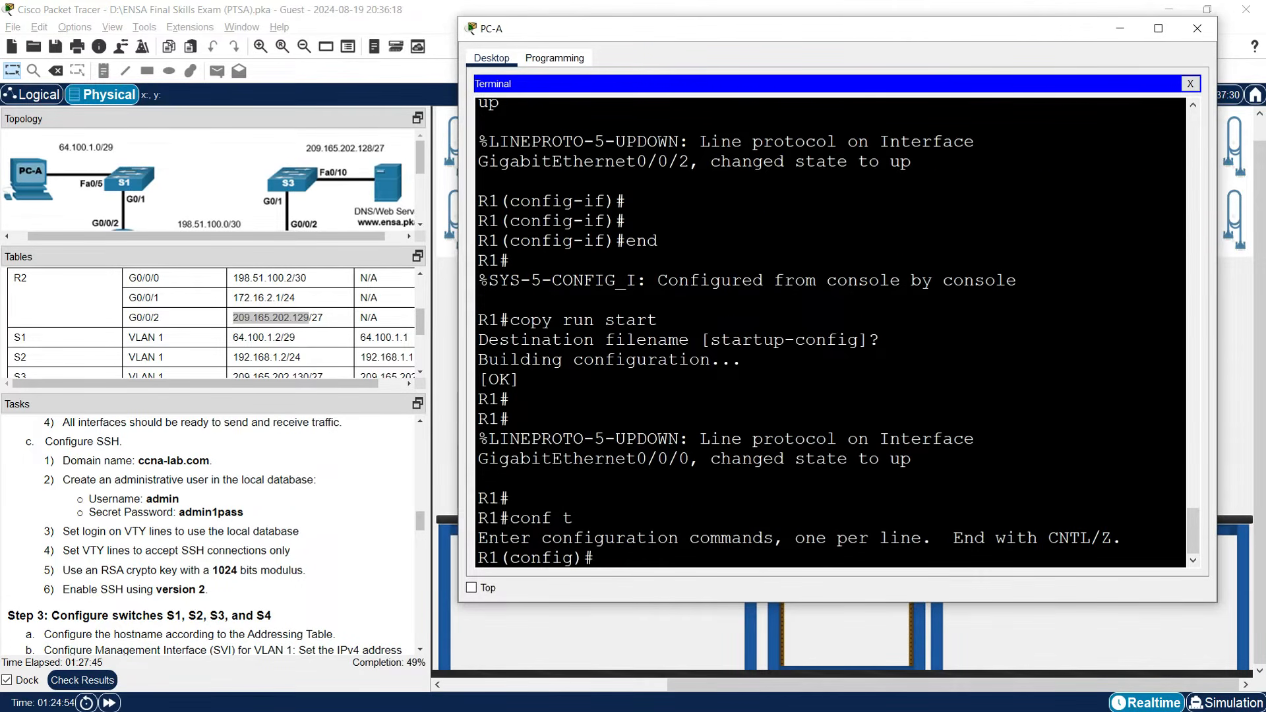
{"action": "type", "text": "ip domain-name ccna-lab.com"}
{"action": "key", "text": "Return"}
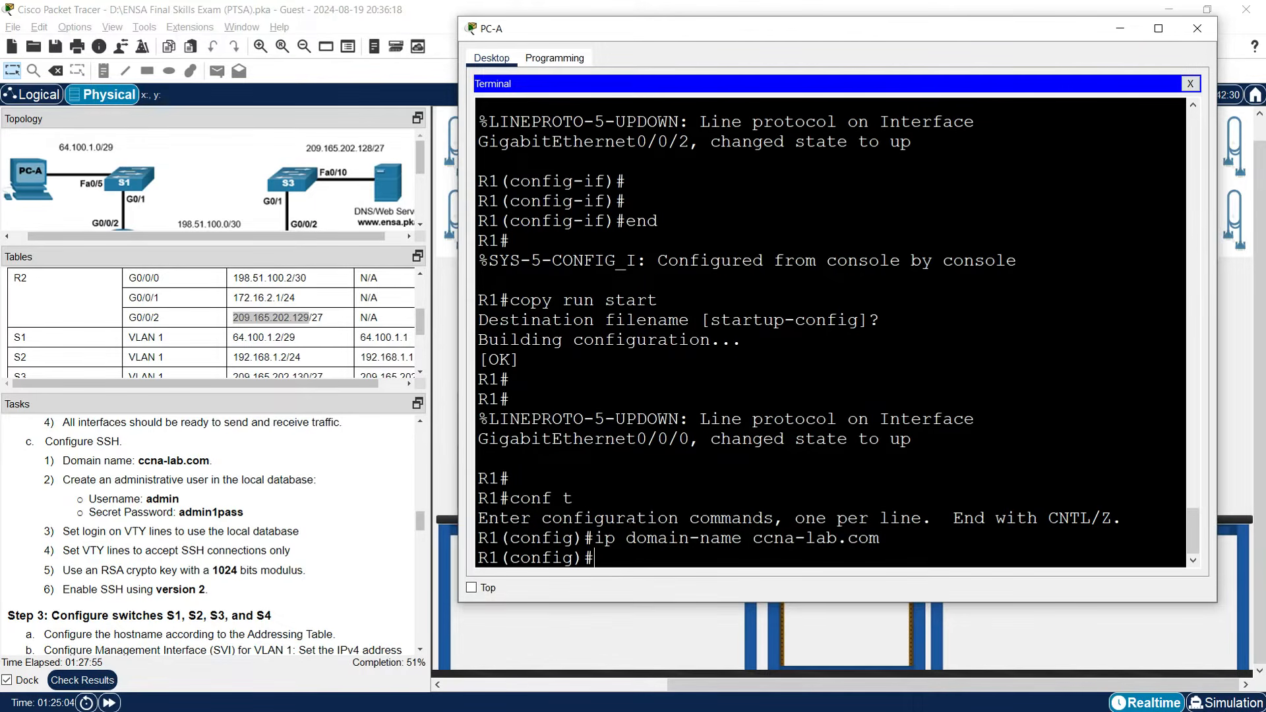
{"action": "type", "text": "username admin s"}
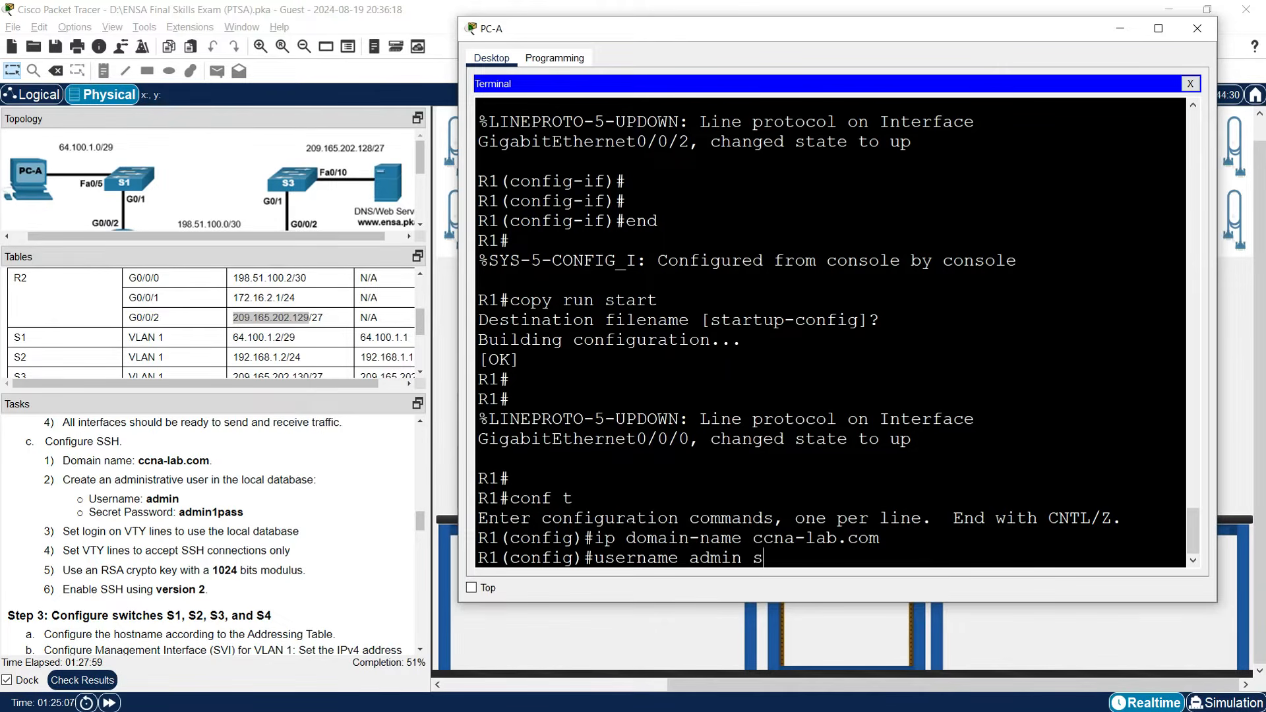
{"action": "type", "text": "ecret admin1pass"}
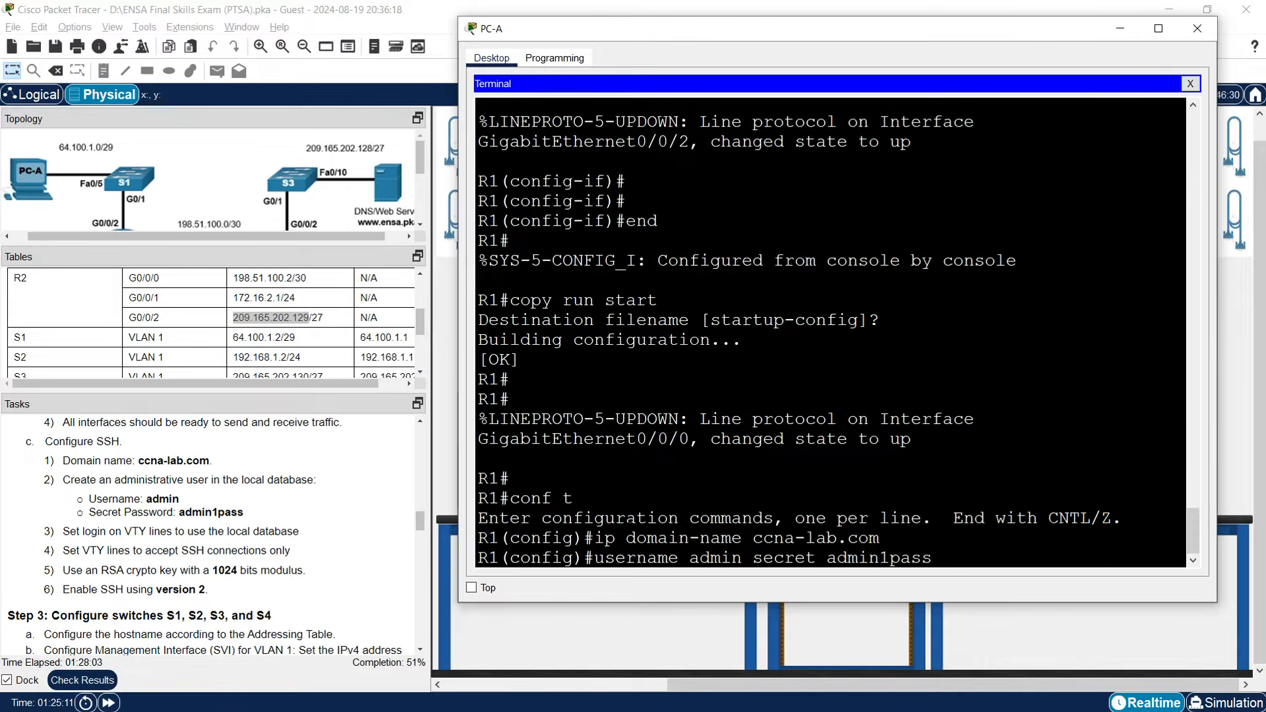
{"action": "key", "text": "Return"}
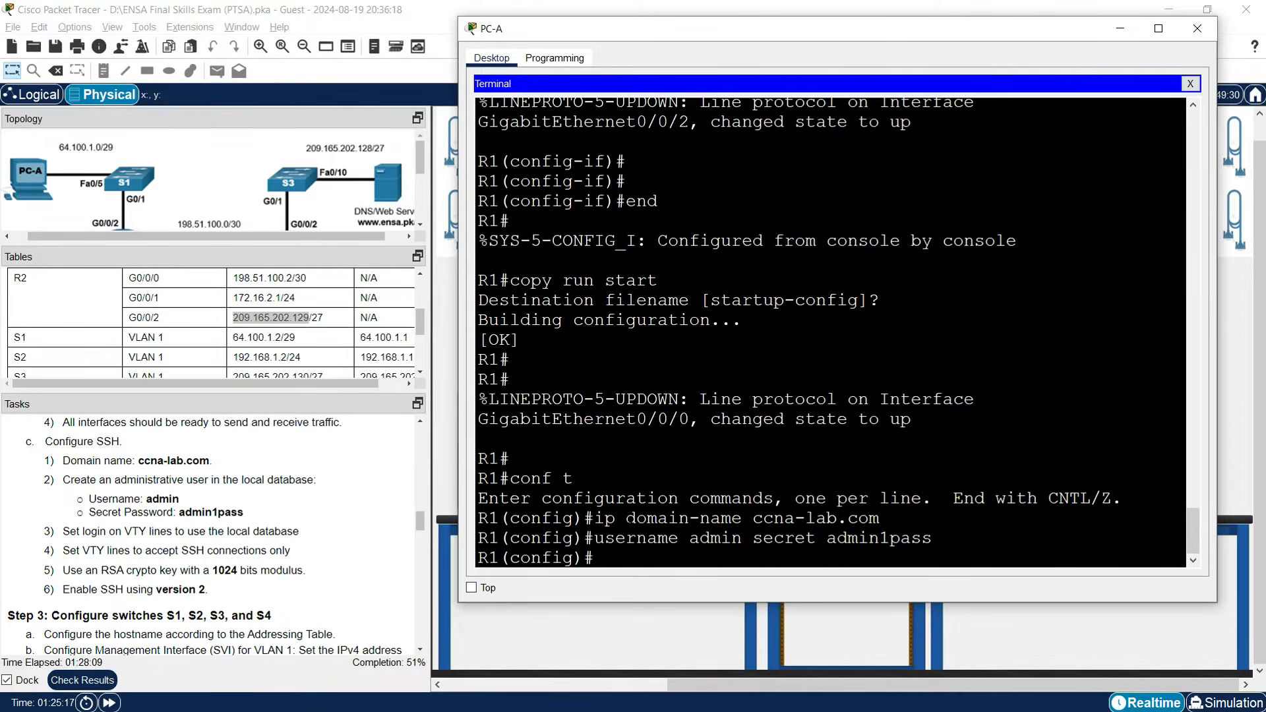
Configure R1's VTY lines 0–15 for local login and SSH-only transport.
{"action": "type", "text": "line vty 0 15"}
{"action": "key", "text": "Return"}
{"action": "type", "text": "login local"}
{"action": "key", "text": "Return"}
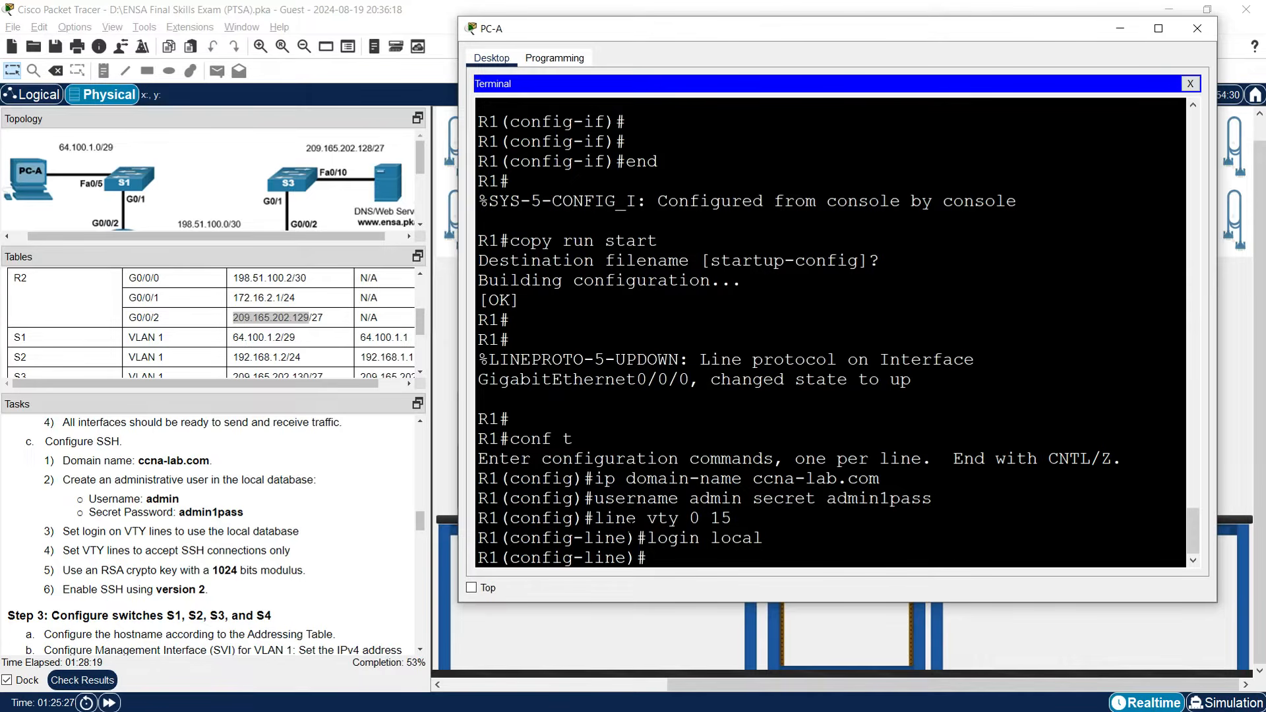
{"action": "type", "text": "transport input ssh"}
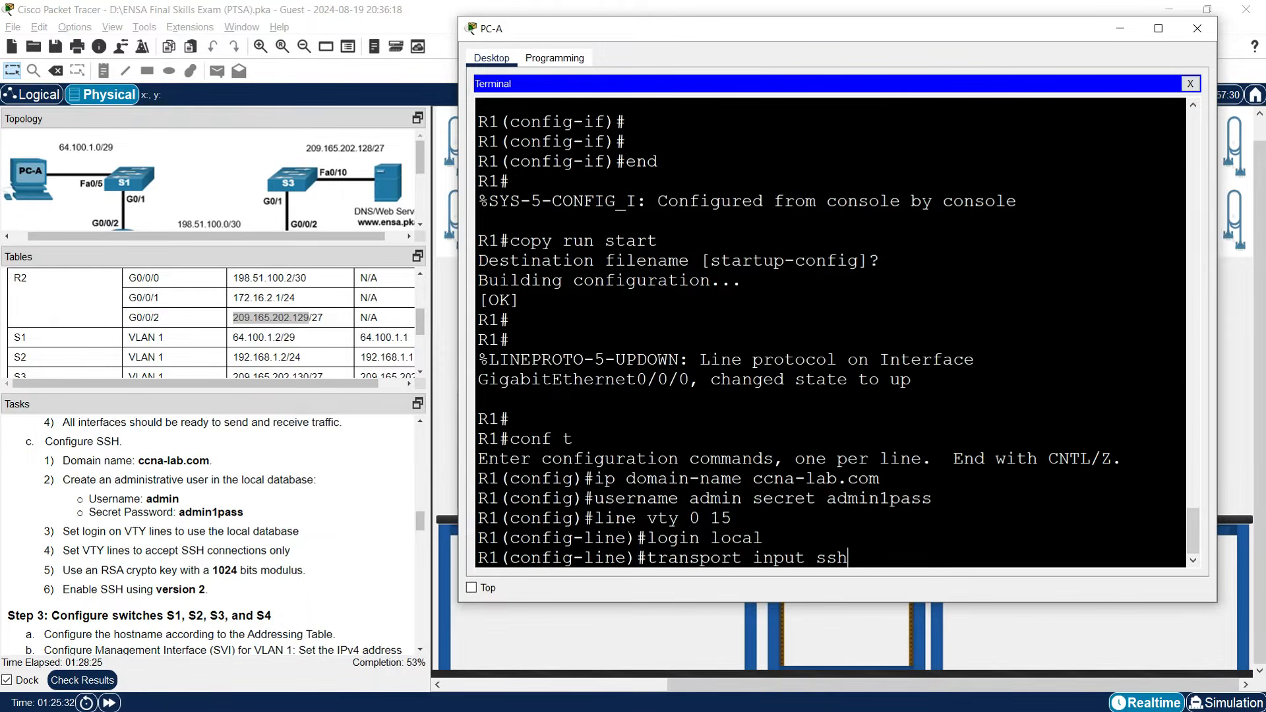
{"action": "key", "text": "Return"}
{"action": "key", "text": "Return"}
{"action": "type", "text": "exit"}
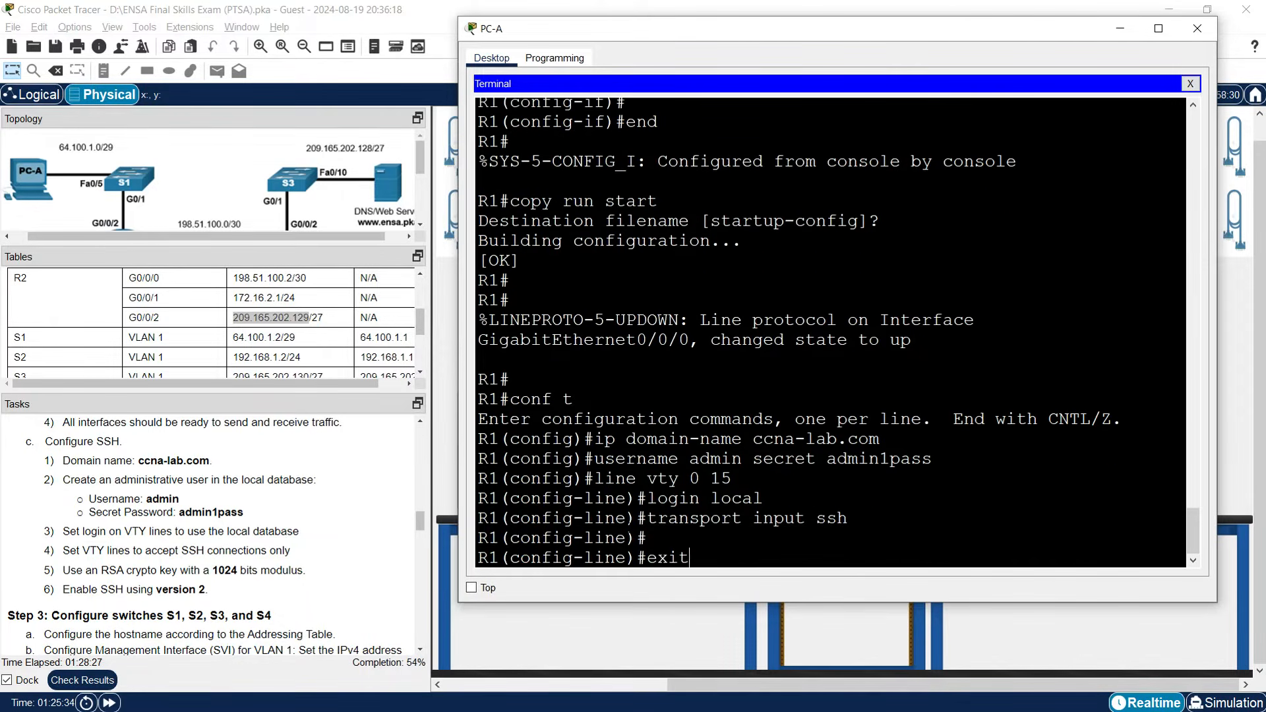
{"action": "key", "text": "Return"}
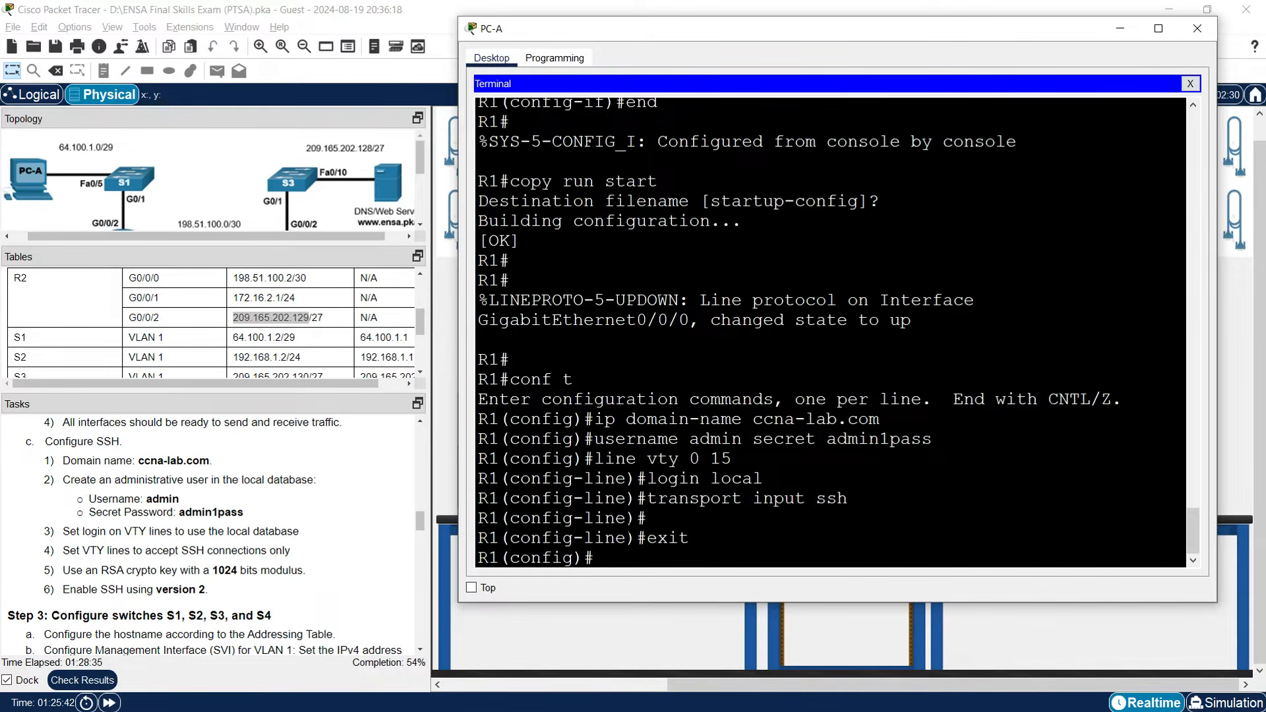
Generate 1024-bit RSA keys on R1 and enable SSH version 2.
{"action": "type", "text": "crypto key generate rsa"}
{"action": "key", "text": "Return"}
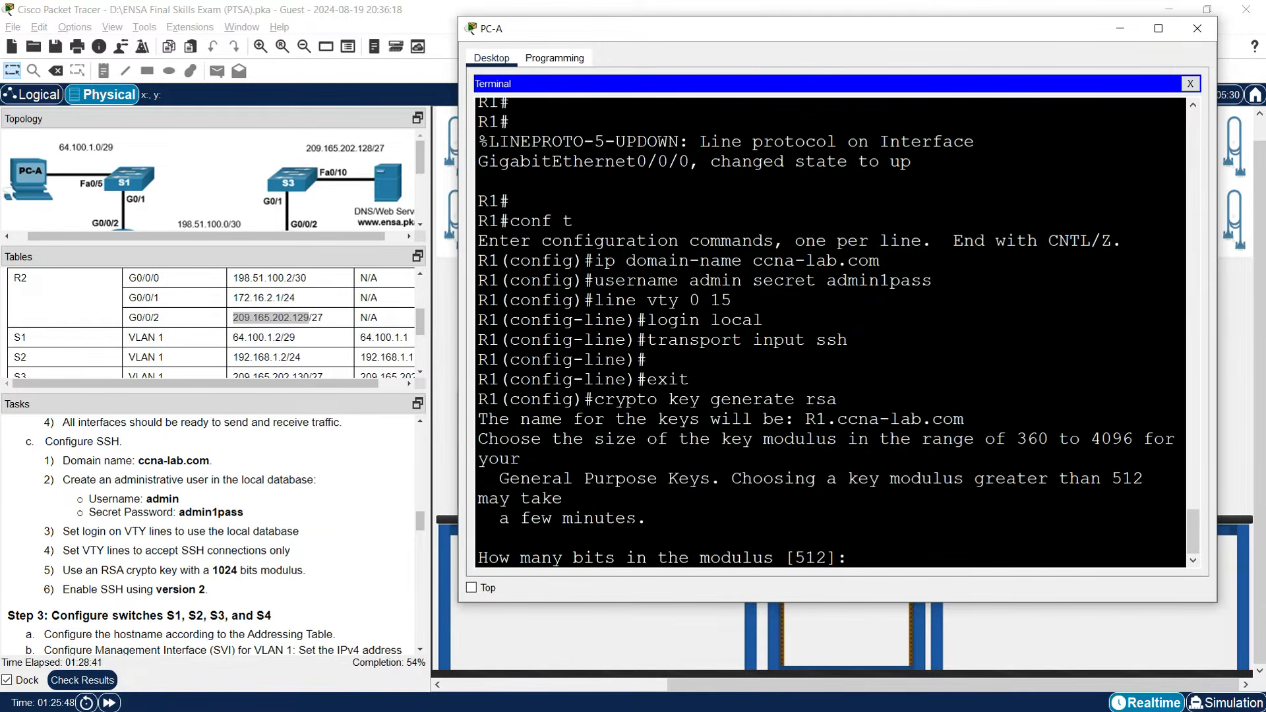
{"action": "type", "text": "1024"}
{"action": "key", "text": "Return"}
{"action": "key", "text": "Return"}
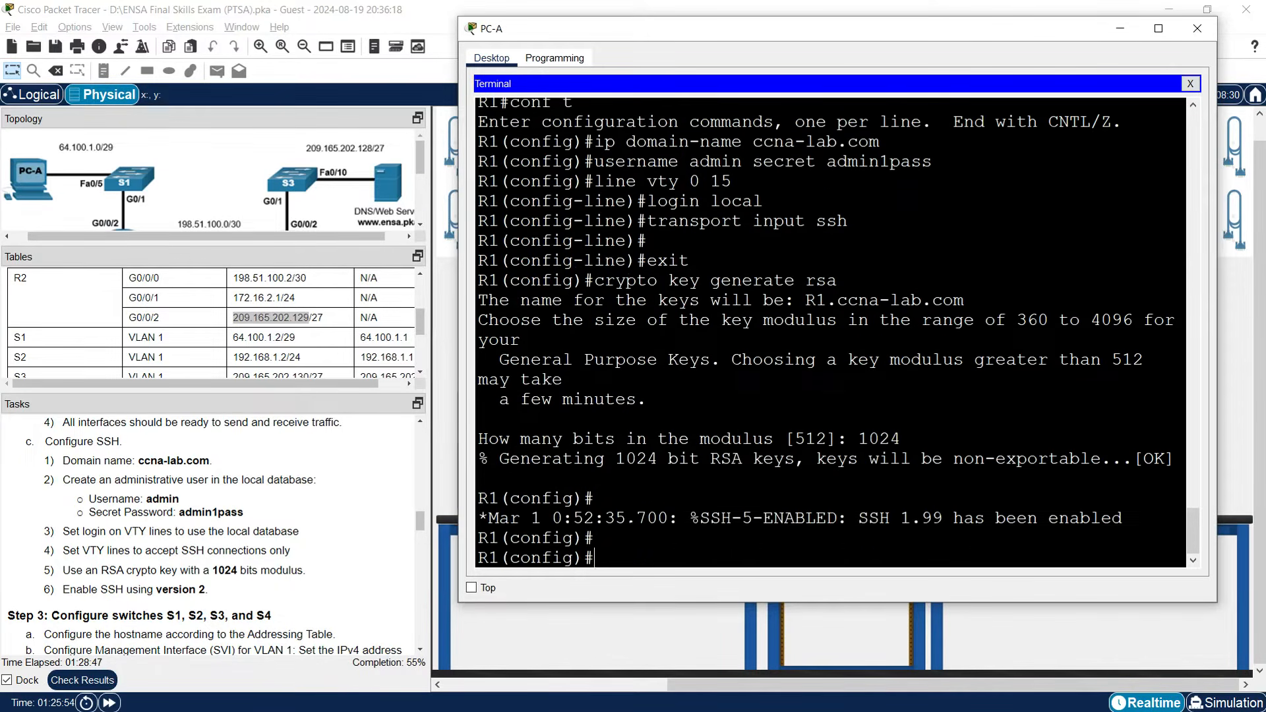
{"action": "key", "text": "Return"}
{"action": "type", "text": "ip"}
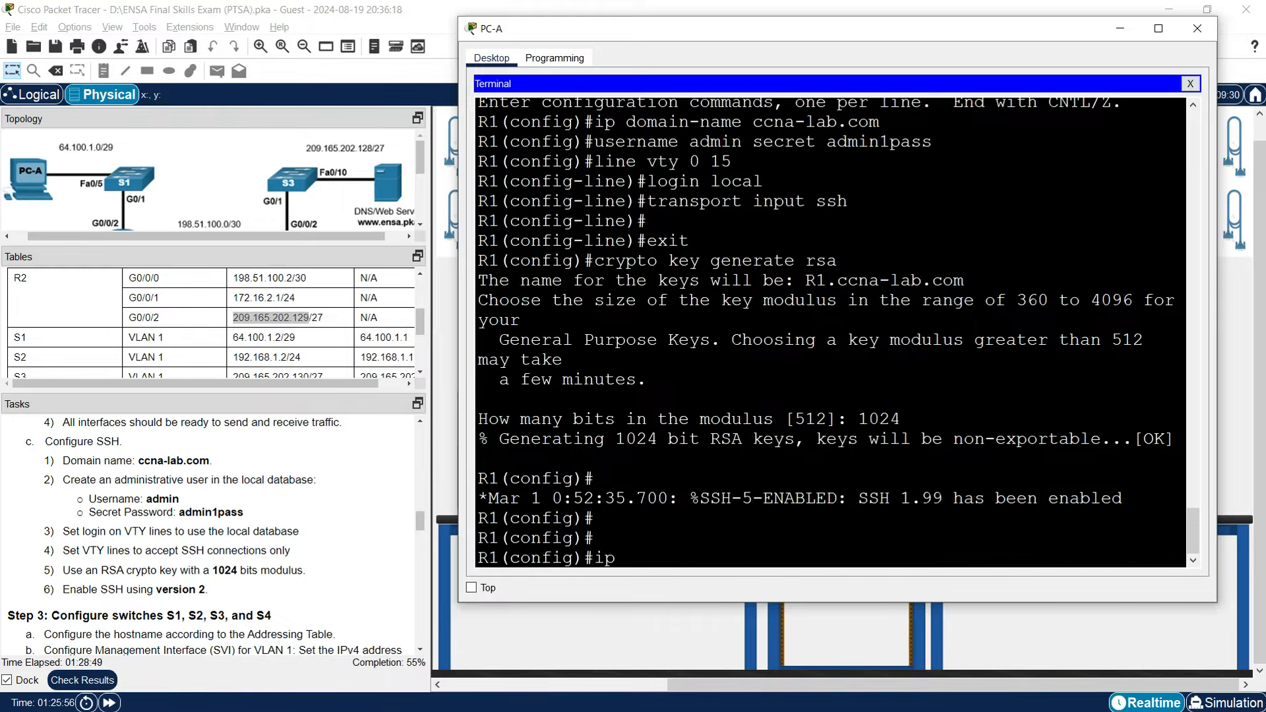
{"action": "type", "text": " ssh version 2"}
{"action": "key", "text": "Return"}
{"action": "key", "text": "Return"}
{"action": "key", "text": "Return"}
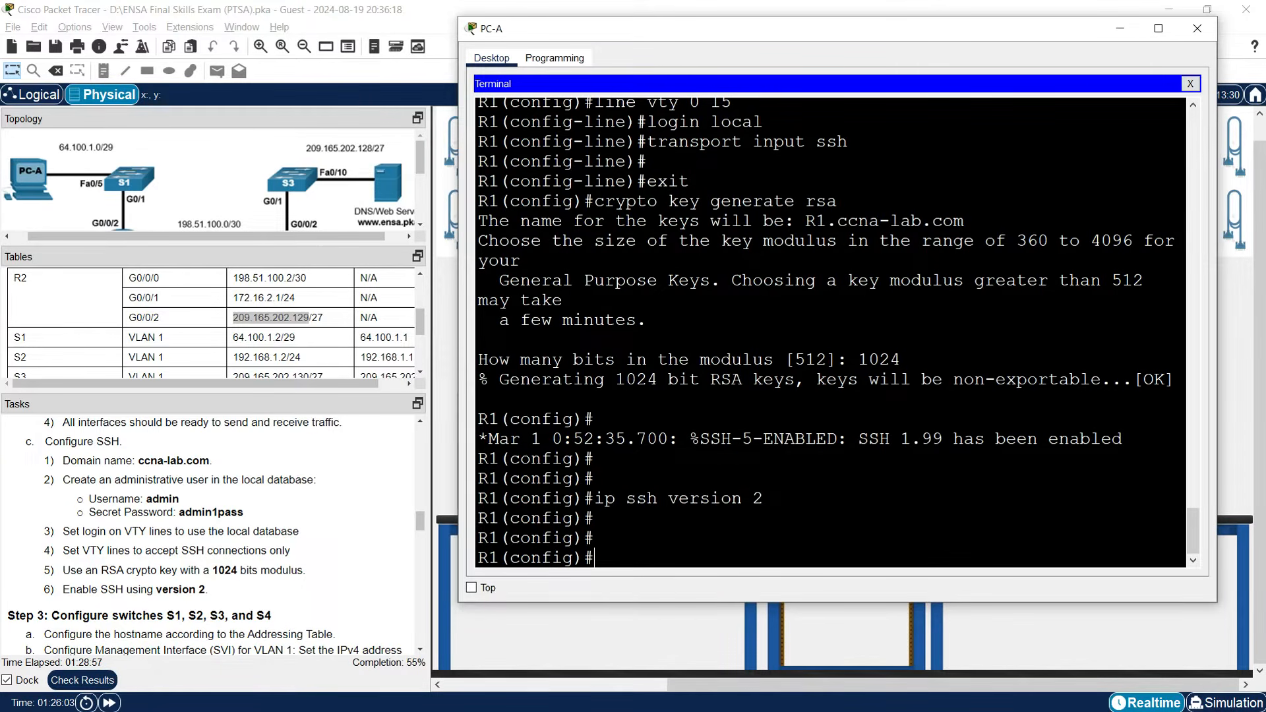
{"action": "left_click", "coordinate": [1111, 31]}
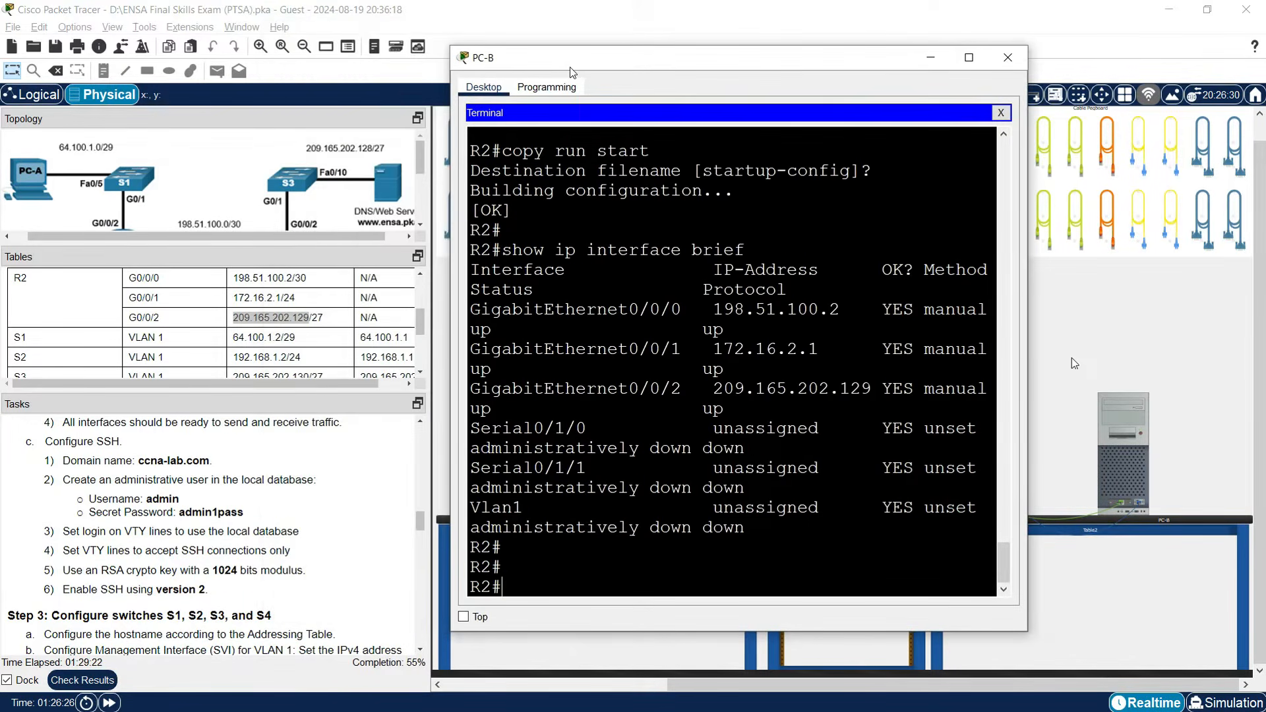
Set R2's domain name to ccna-lab.com and create local user admin with a secret.
{"action": "left_click_drag", "start_coordinate": [1025, 377], "coordinate": [1218, 387]}
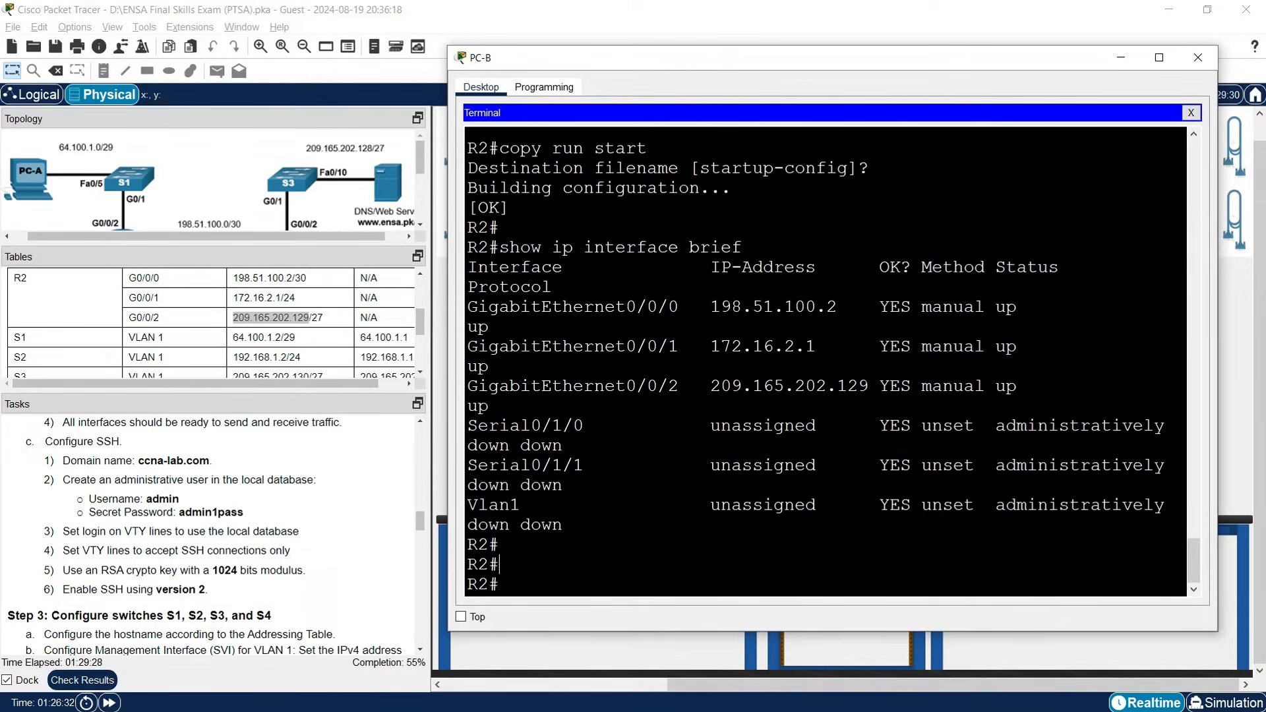
{"action": "type", "text": "conf t"}
{"action": "key", "text": "Return"}
{"action": "type", "text": "ip domain-"}
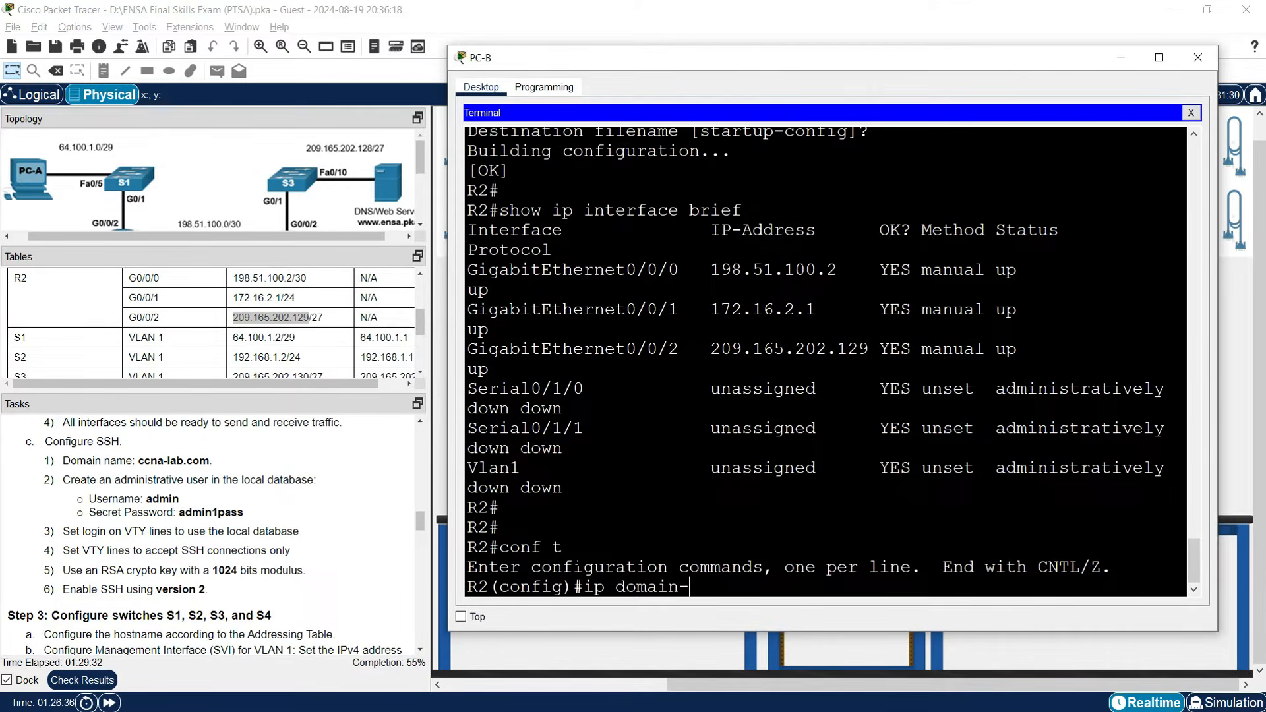
{"action": "type", "text": "name ccna-lab.com"}
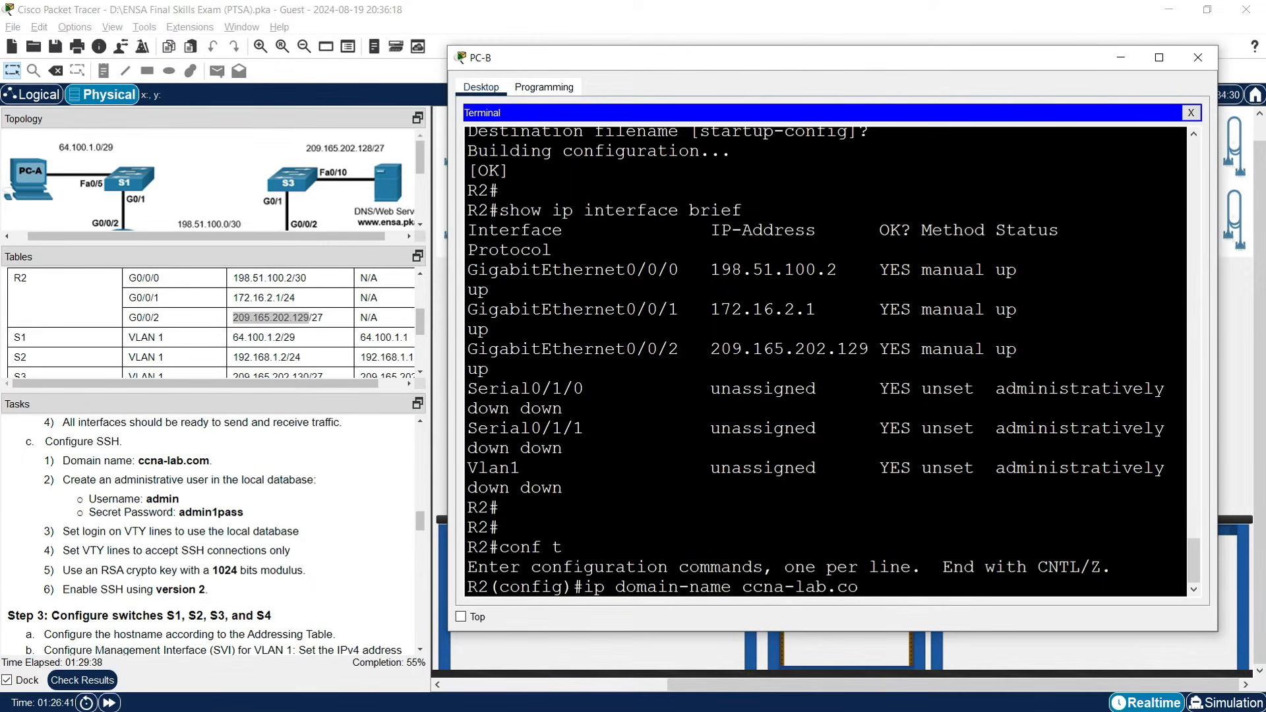
{"action": "key", "text": "Return"}
{"action": "type", "text": "username admin secret admin"}
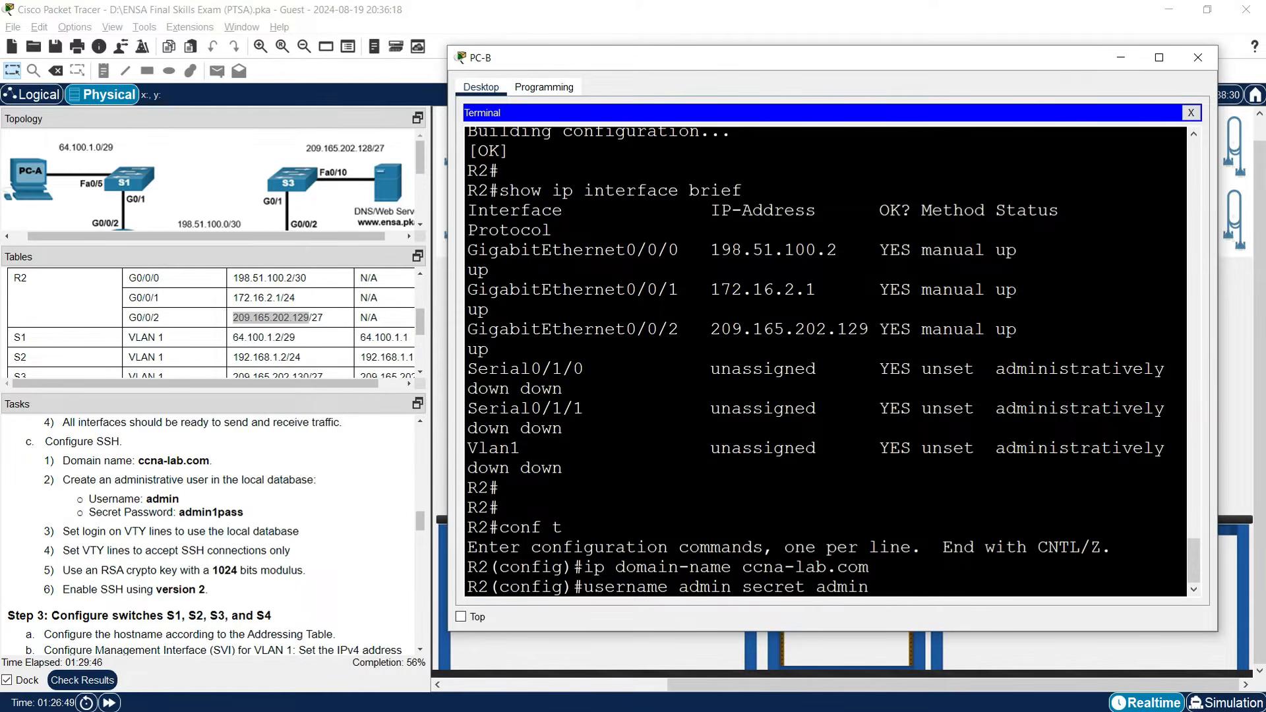
{"action": "type", "text": "1pass"}
{"action": "key", "text": "Return"}
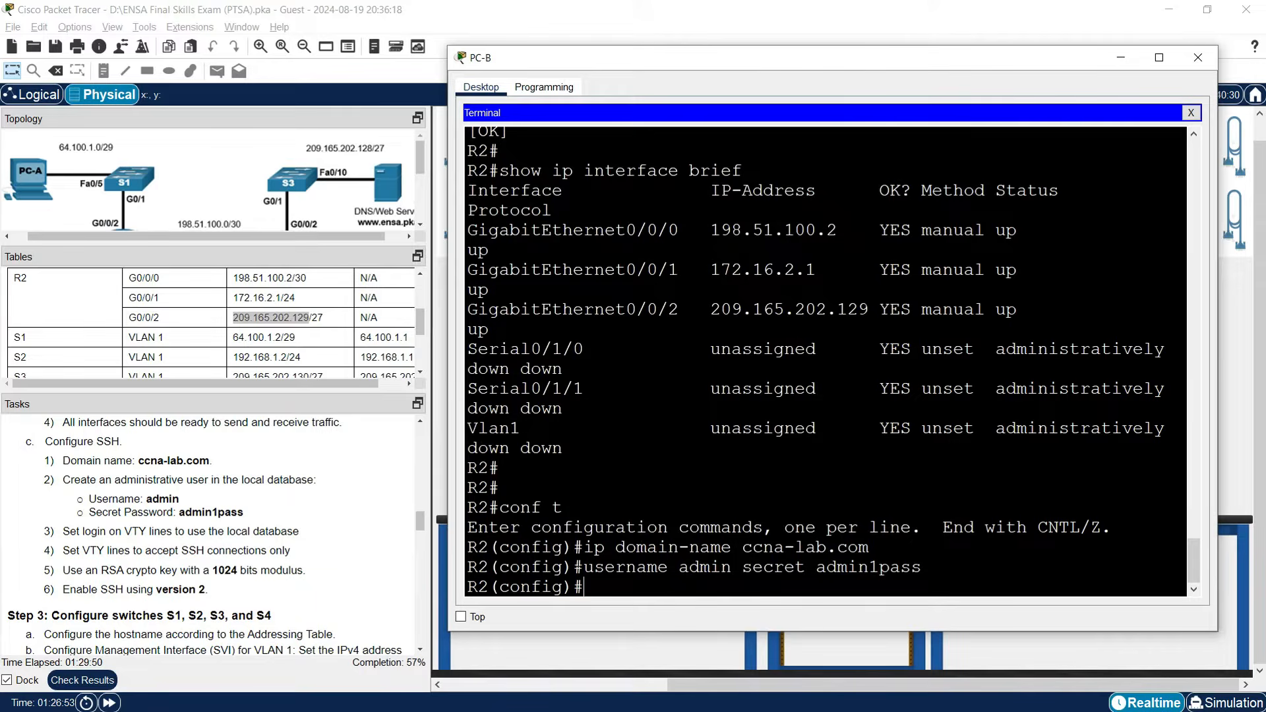
Configure R2's VTY lines 0–15 with login local and transport input ssh.
{"action": "type", "text": "line vty 0 15"}
{"action": "key", "text": "Return"}
{"action": "type", "text": "login l"}
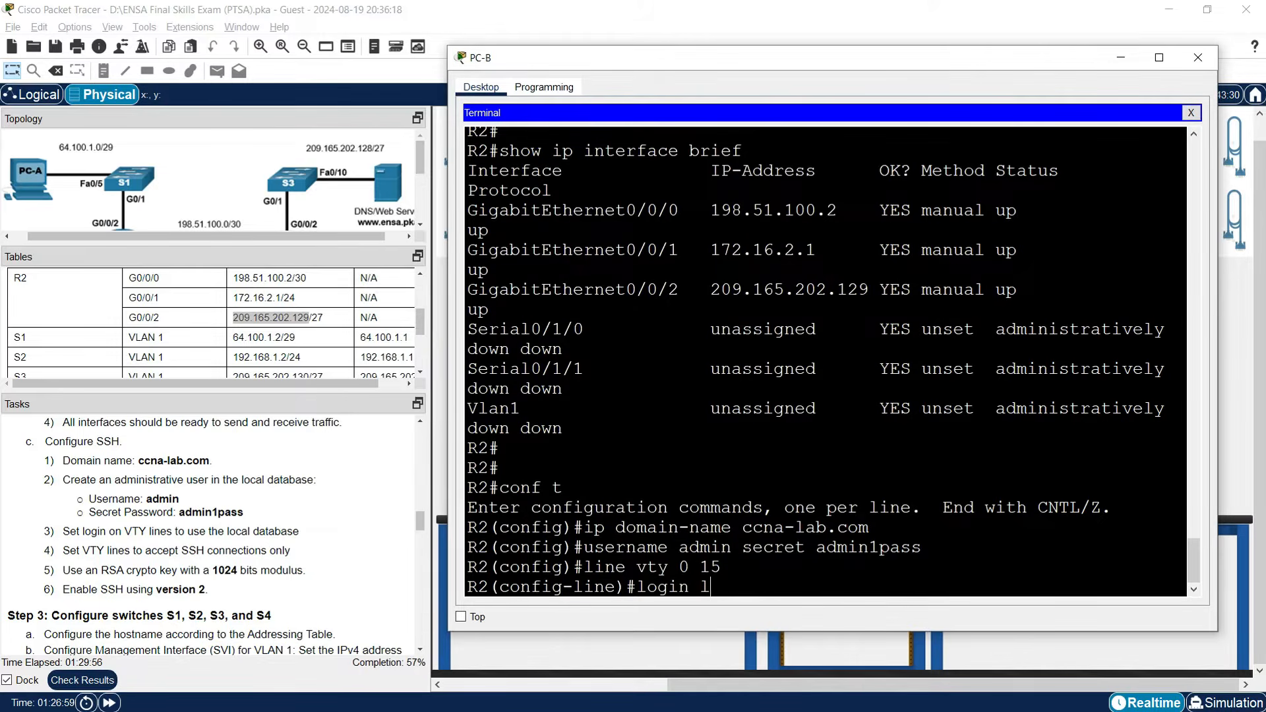
{"action": "type", "text": "ocal"}
{"action": "key", "text": "Return"}
{"action": "type", "text": "tr"}
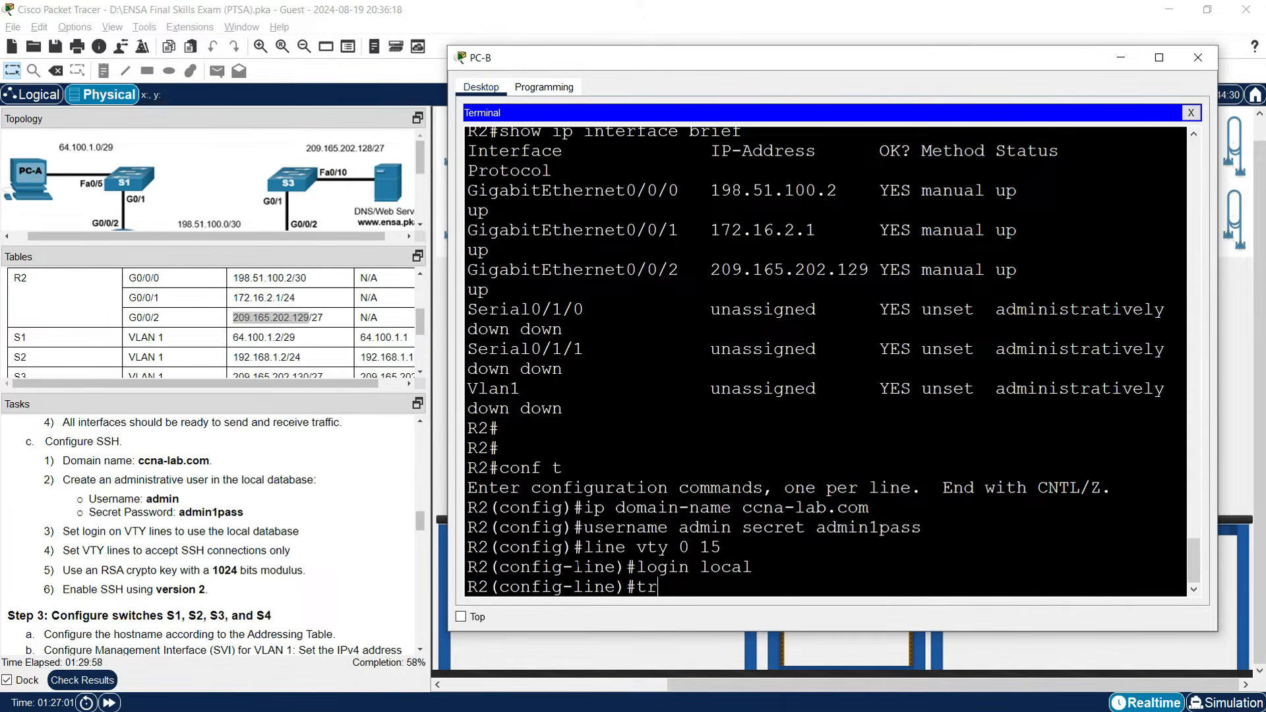
{"action": "type", "text": "ans"}
{"action": "key", "text": "Tab"}
{"action": "type", "text": "input ssh"}
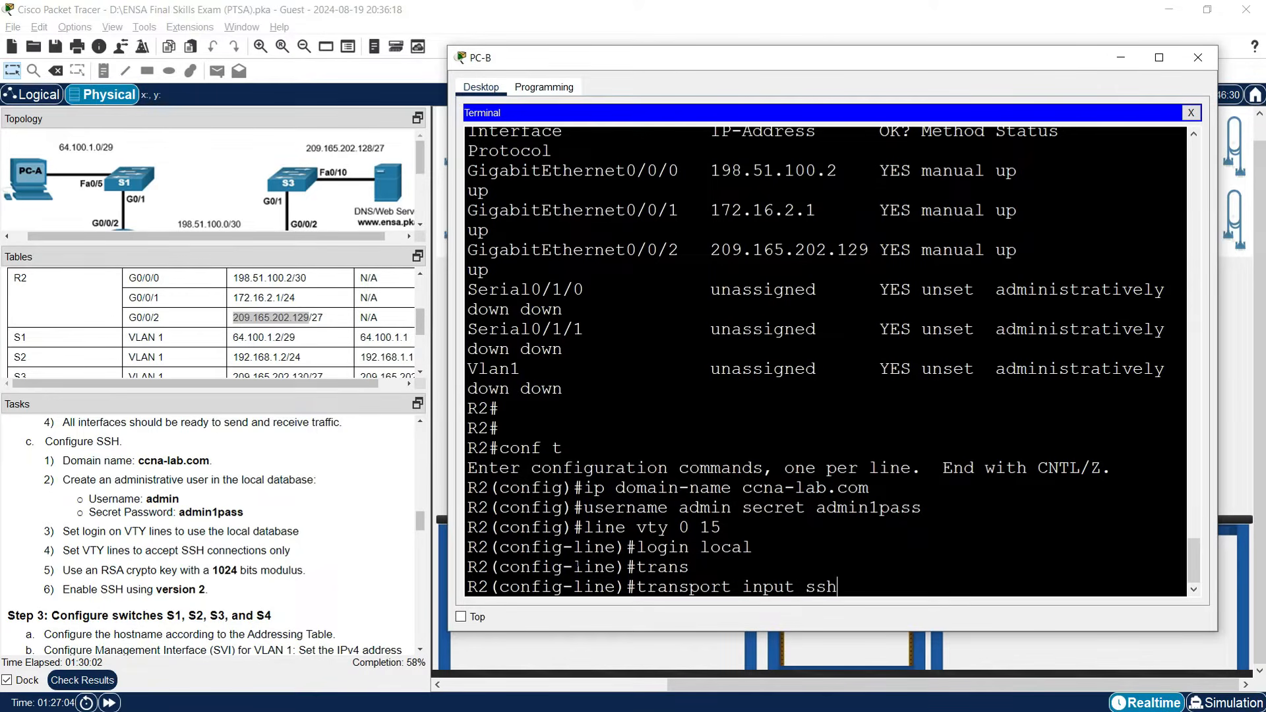
{"action": "key", "text": "Return"}
{"action": "type", "text": "exit"}
{"action": "key", "text": "Return"}
{"action": "key", "text": "Return"}
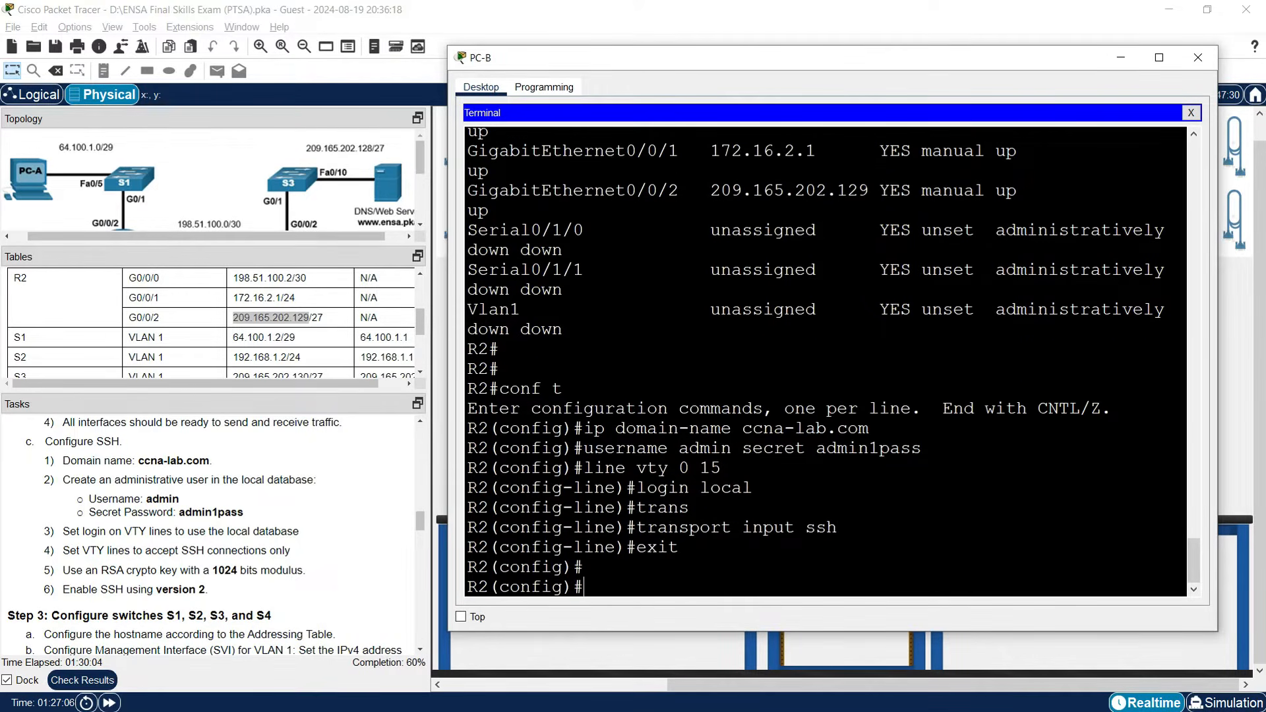
Generate 1024-bit RSA keys on R2 and enable SSH version 2.
{"action": "type", "text": "crypto key gen"}
{"action": "key", "text": "BackSpace"}
{"action": "type", "text": "erate"}
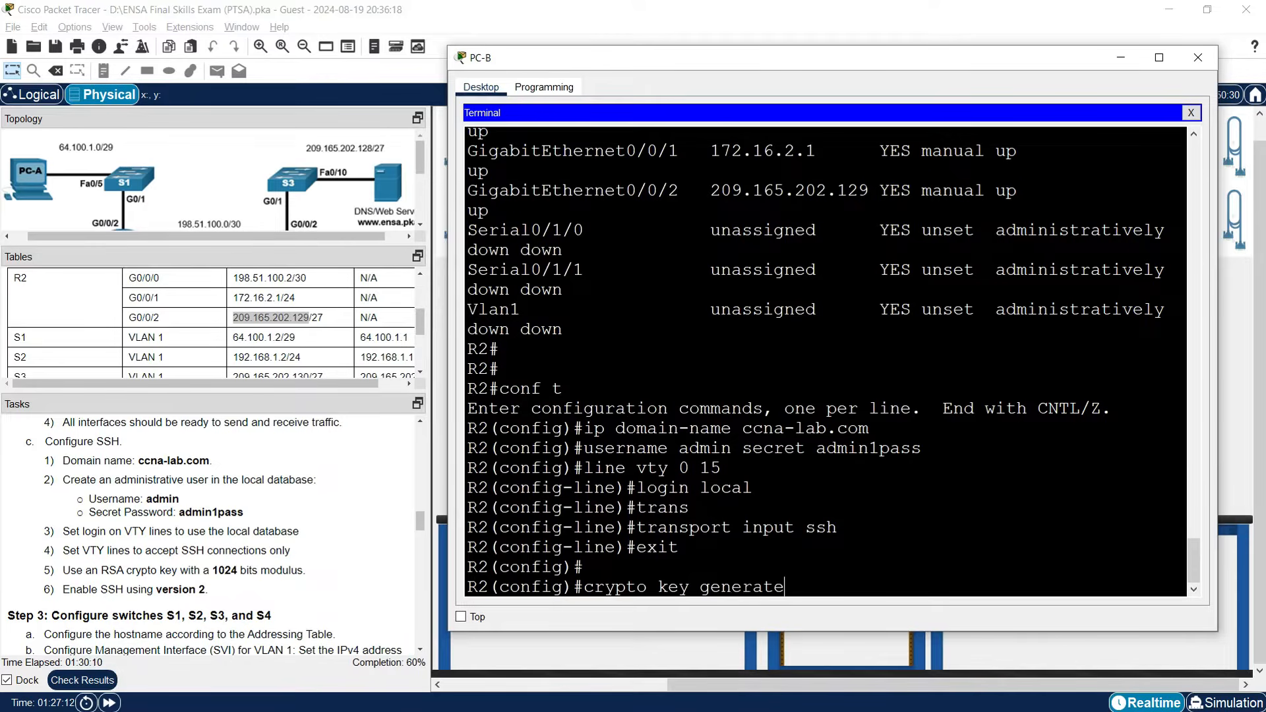
{"action": "type", "text": " rsa"}
{"action": "key", "text": "Return"}
{"action": "type", "text": "1024"}
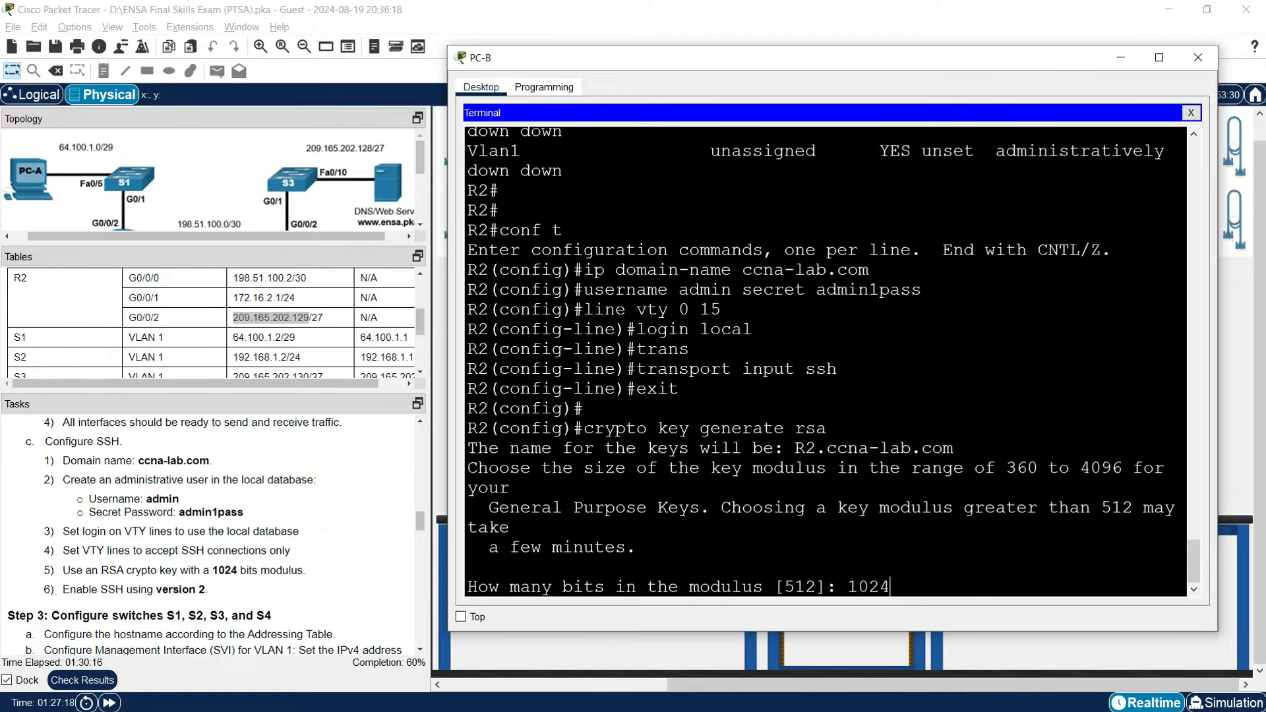
{"action": "key", "text": "Return"}
{"action": "key", "text": "Return"}
{"action": "key", "text": "Return"}
{"action": "key", "text": "Return"}
{"action": "key", "text": "Return"}
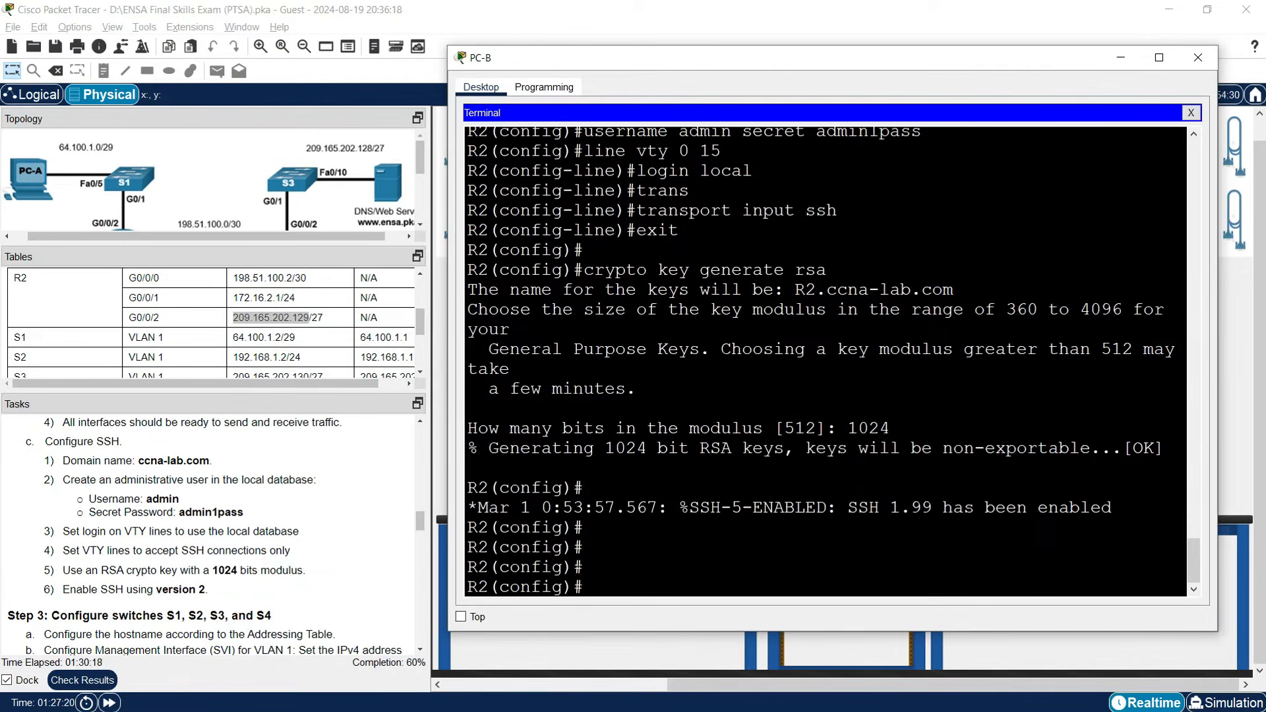
{"action": "type", "text": "ip ssh version 2"}
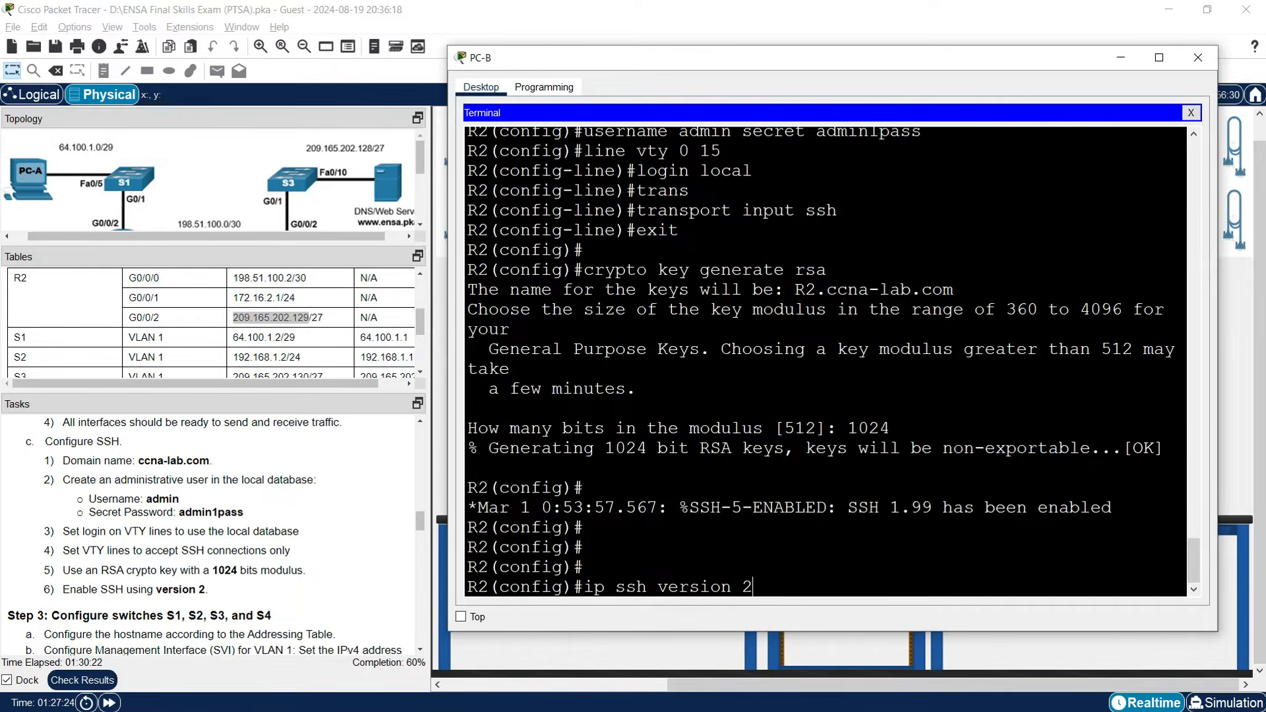
{"action": "key", "text": "Return"}
{"action": "key", "text": "Return"}
{"action": "key", "text": "Return"}
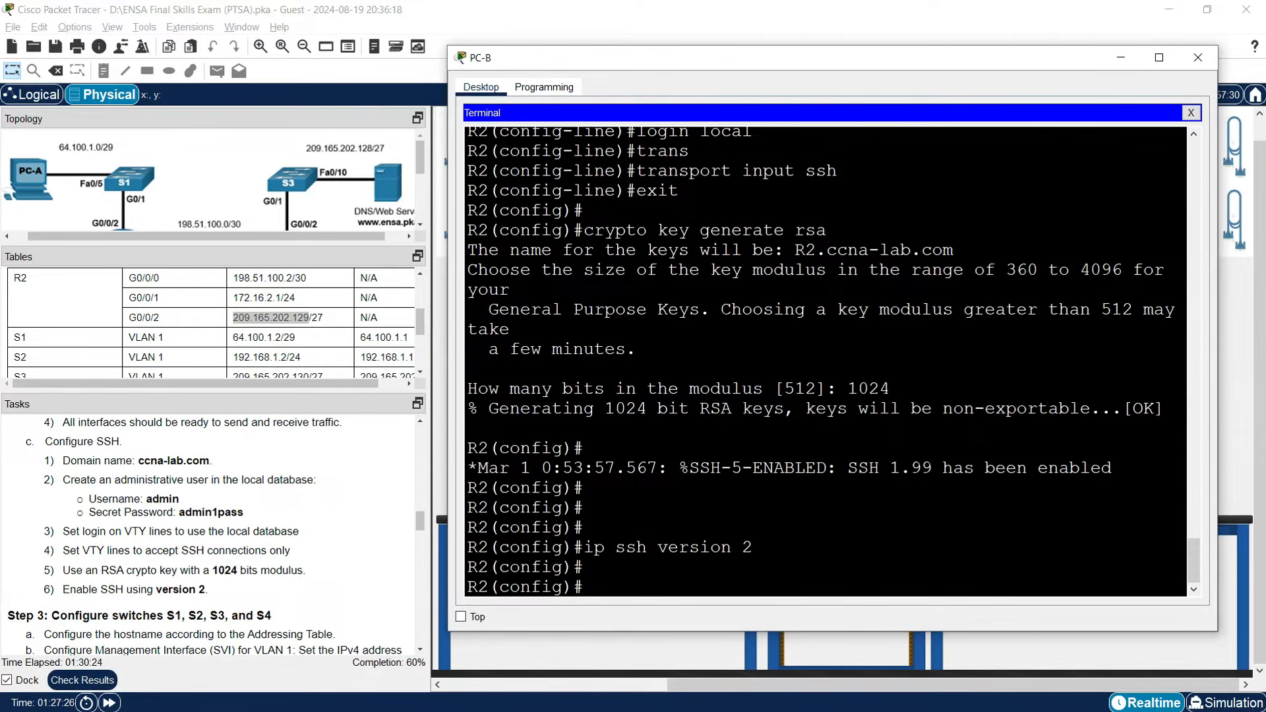
Minimize PC-B's window and scroll the task list down to the switch and OSPF steps.
{"action": "left_click", "coordinate": [1122, 59]}
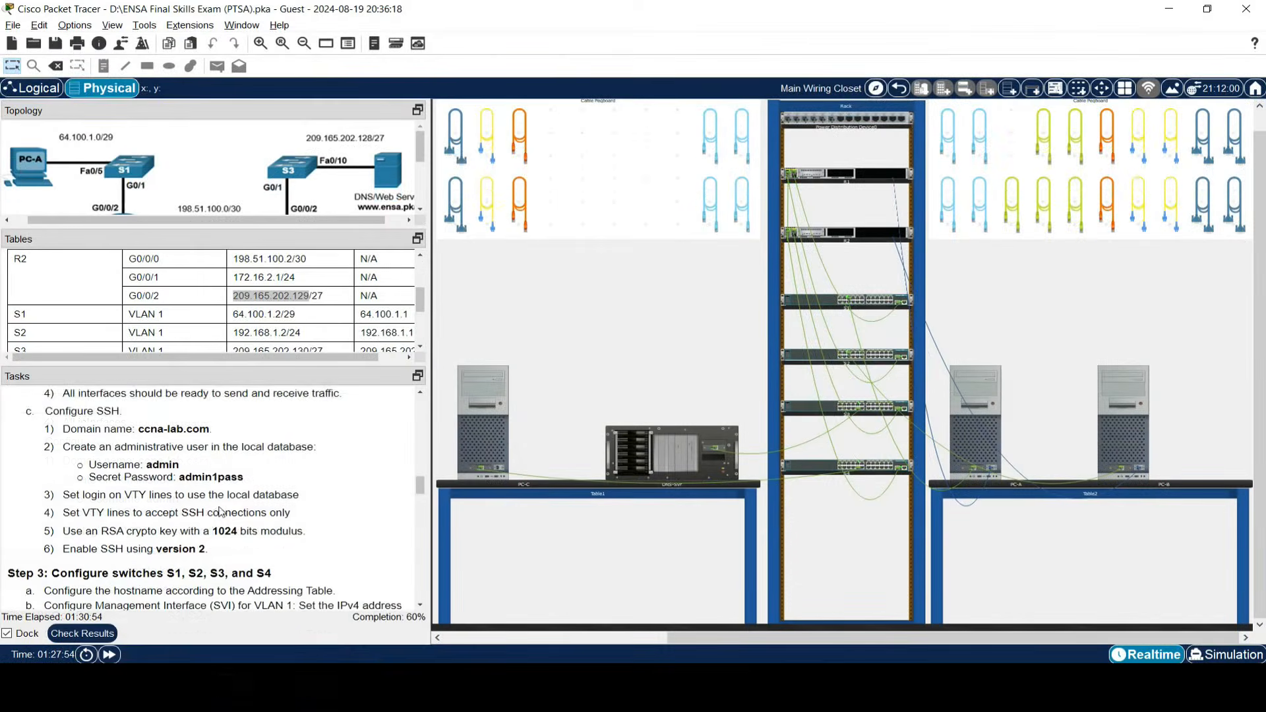
{"action": "scroll", "coordinate": [221, 515], "scroll_direction": "down", "scroll_amount": 3}
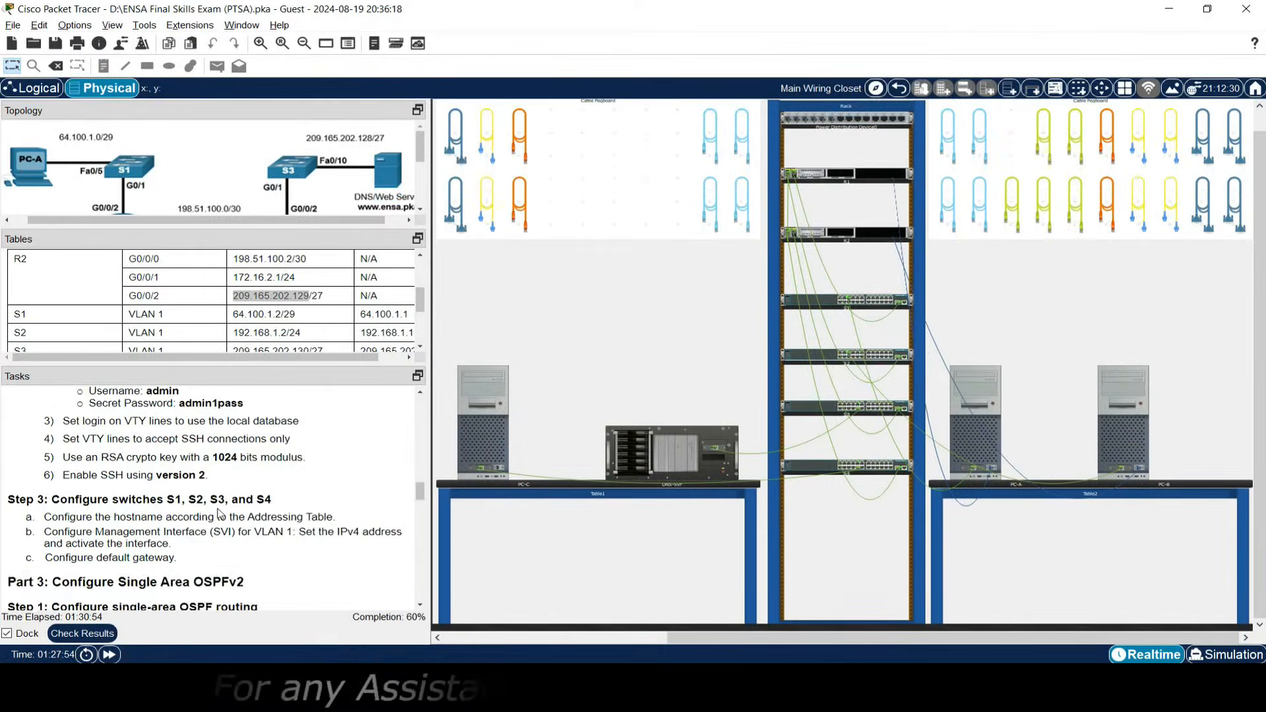
{"action": "scroll", "coordinate": [68, 514], "scroll_direction": "down", "scroll_amount": 1}
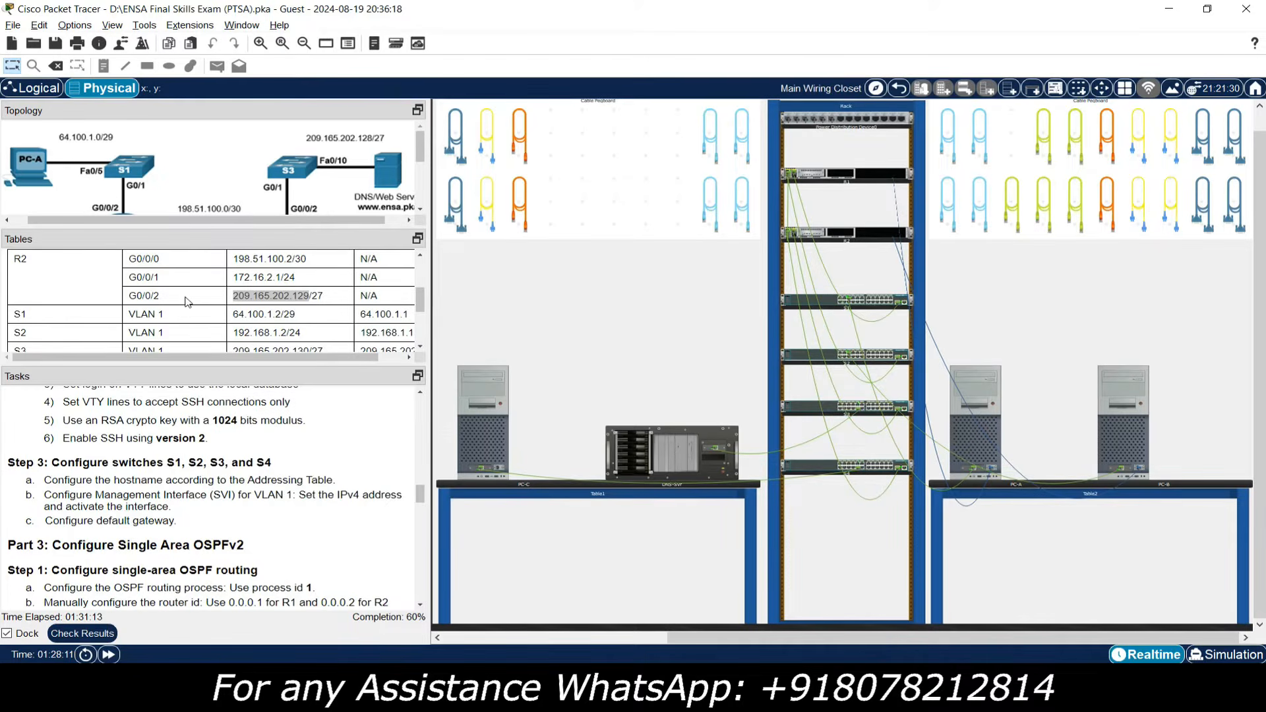
{"action": "scroll", "coordinate": [187, 300], "scroll_direction": "down", "scroll_amount": 1}
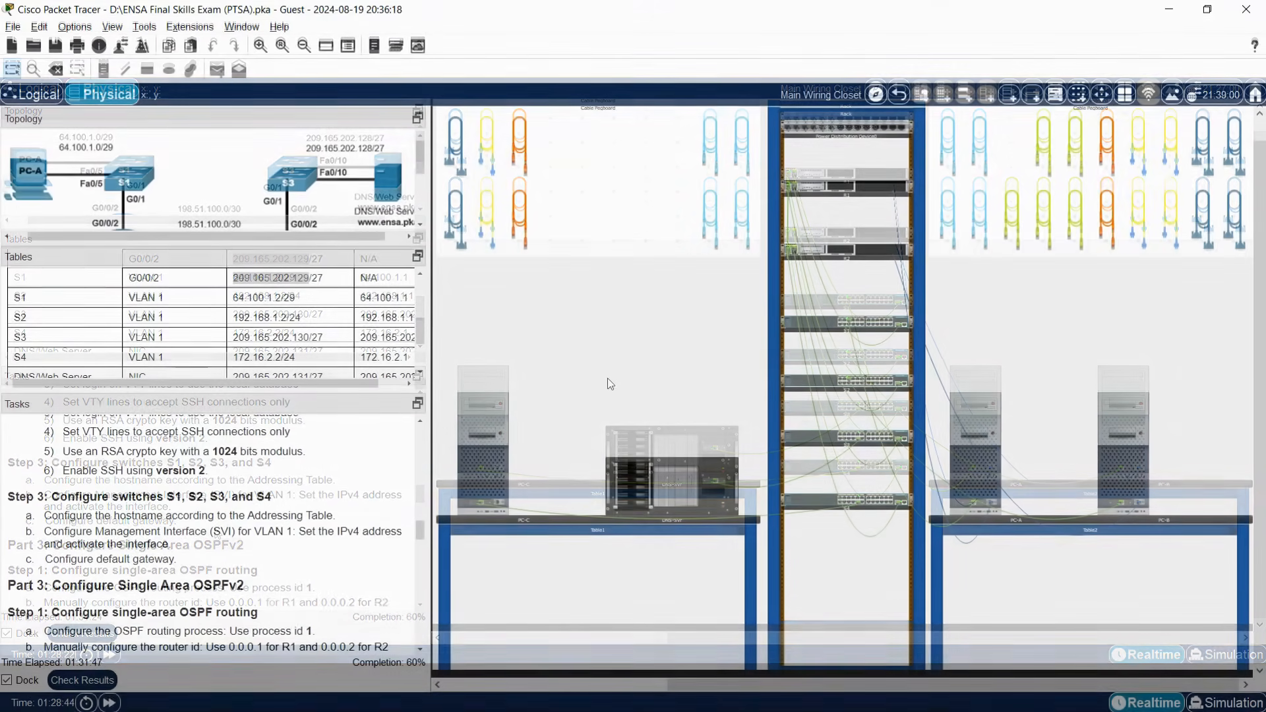
Run a console cable from S1's rear console port to PC-C and open PC-C's window.
{"action": "left_click", "coordinate": [710, 160]}
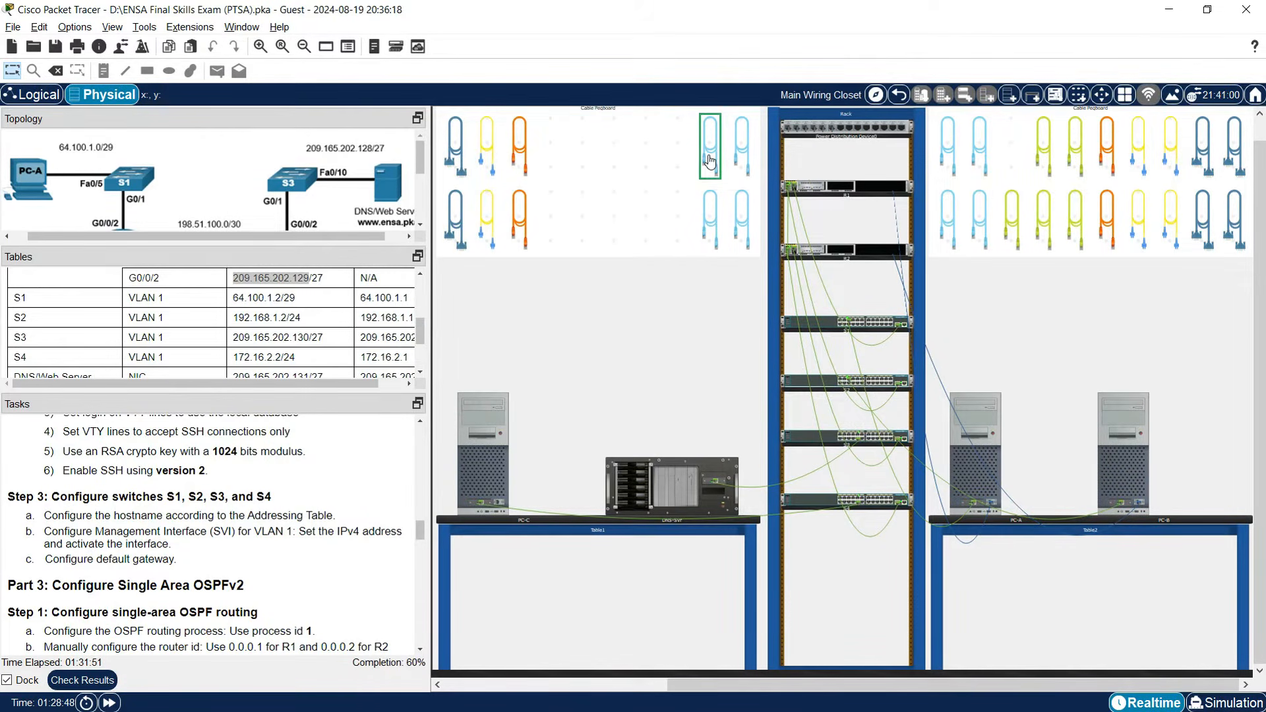
{"action": "right_click", "coordinate": [835, 326]}
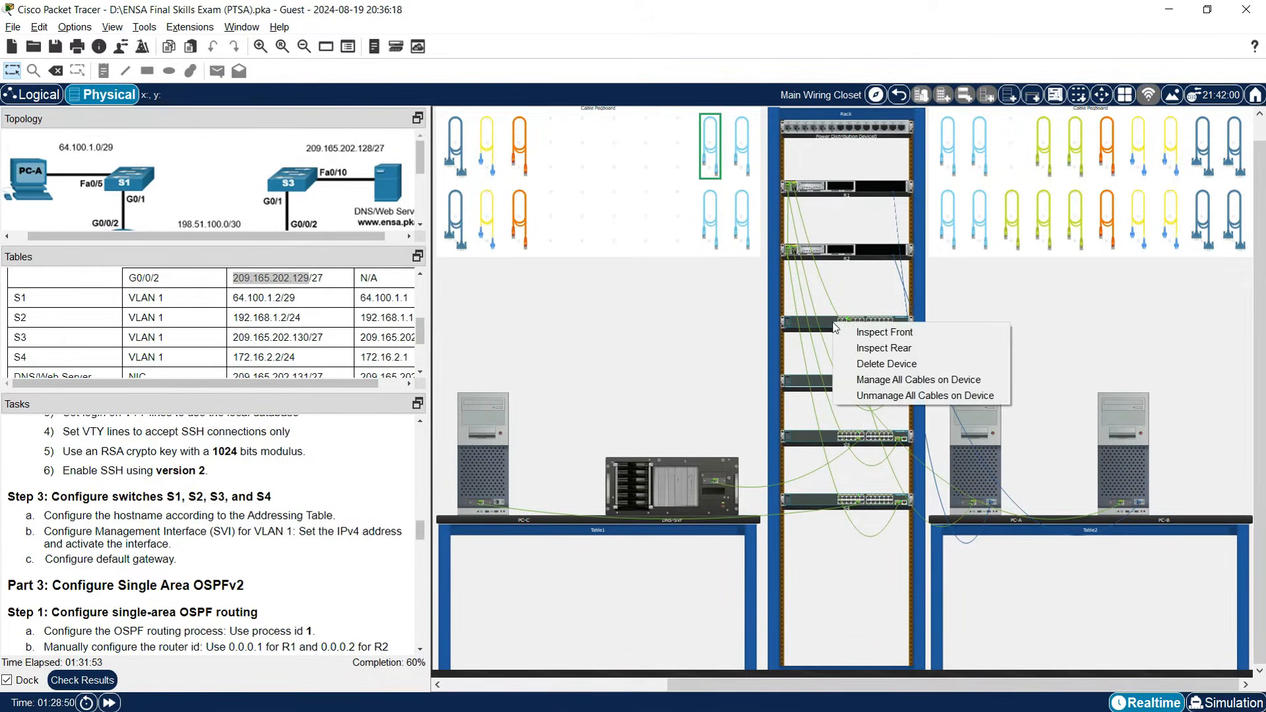
{"action": "left_click", "coordinate": [872, 348]}
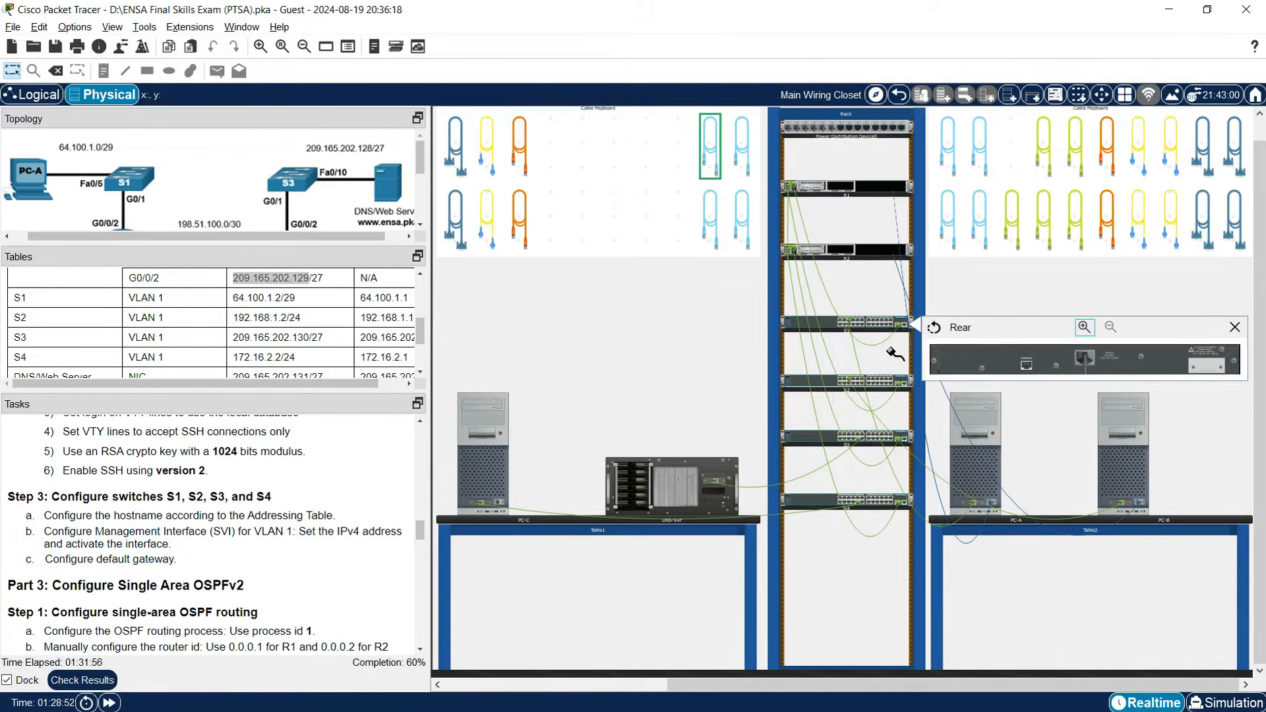
{"action": "left_click", "coordinate": [1026, 365]}
{"action": "left_click", "coordinate": [500, 504]}
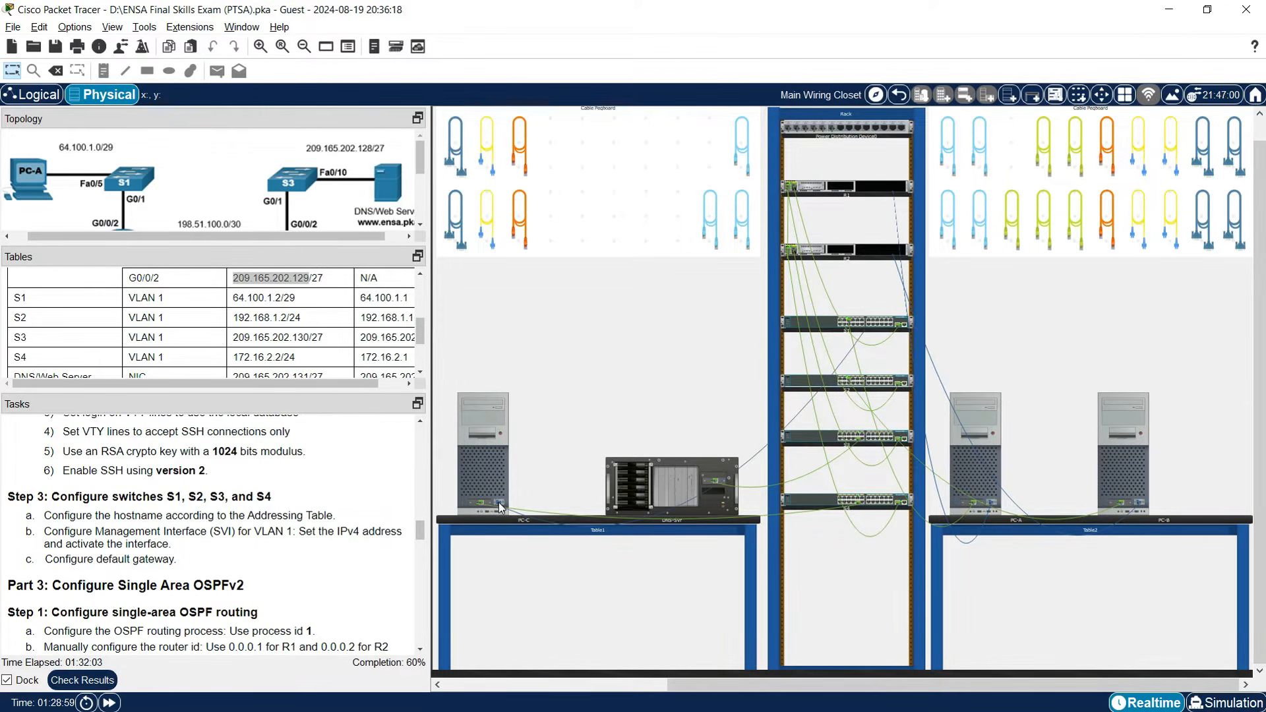
{"action": "left_click", "coordinate": [487, 462]}
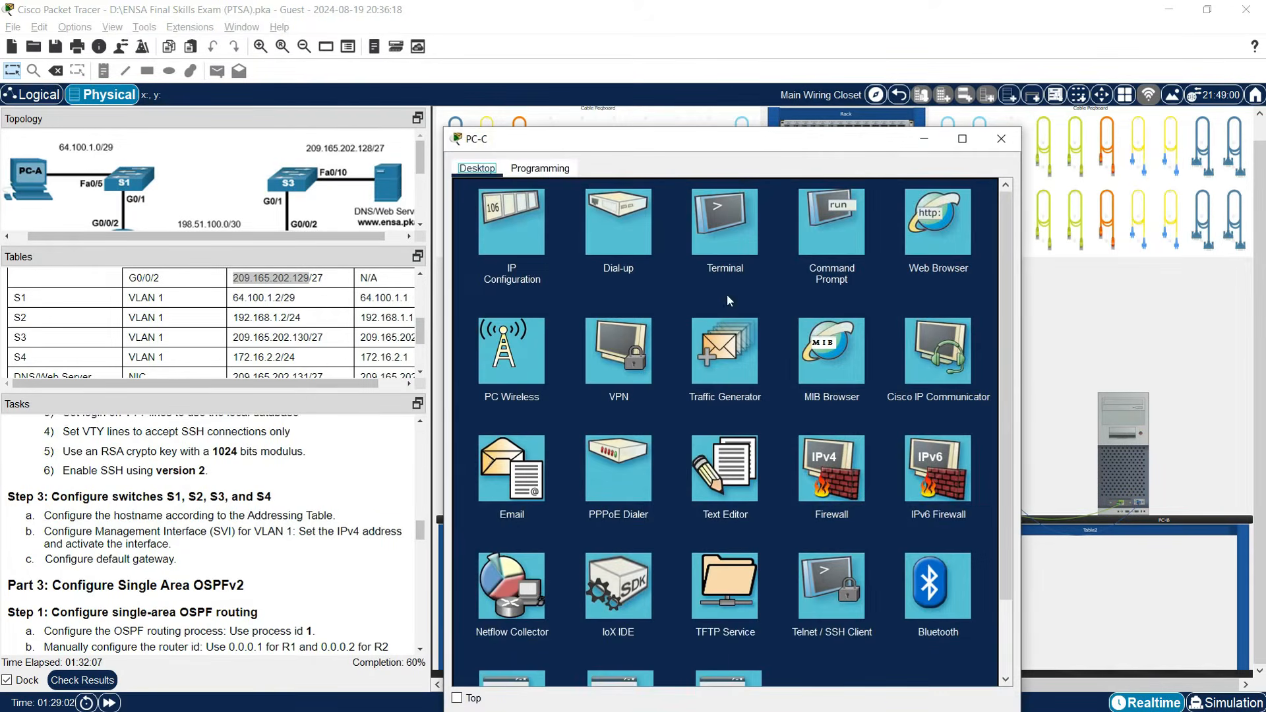
Open PC-C's Terminal to the switch console and enter privileged and global configuration mode.
{"action": "left_click", "coordinate": [729, 246]}
{"action": "left_click", "coordinate": [963, 331]}
{"action": "left_click_drag", "start_coordinate": [695, 466], "coordinate": [686, 467]}
{"action": "left_click_drag", "start_coordinate": [1022, 307], "coordinate": [1219, 307]}
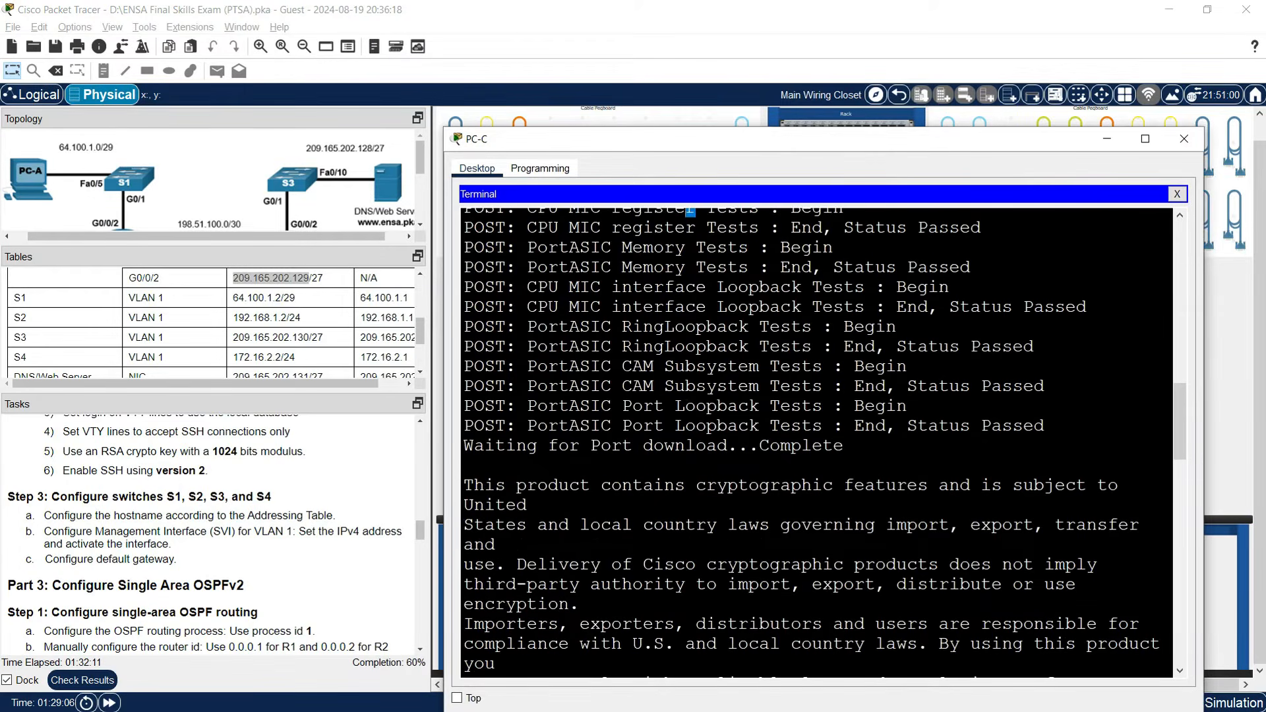
{"action": "left_click_drag", "start_coordinate": [772, 147], "coordinate": [786, 123]}
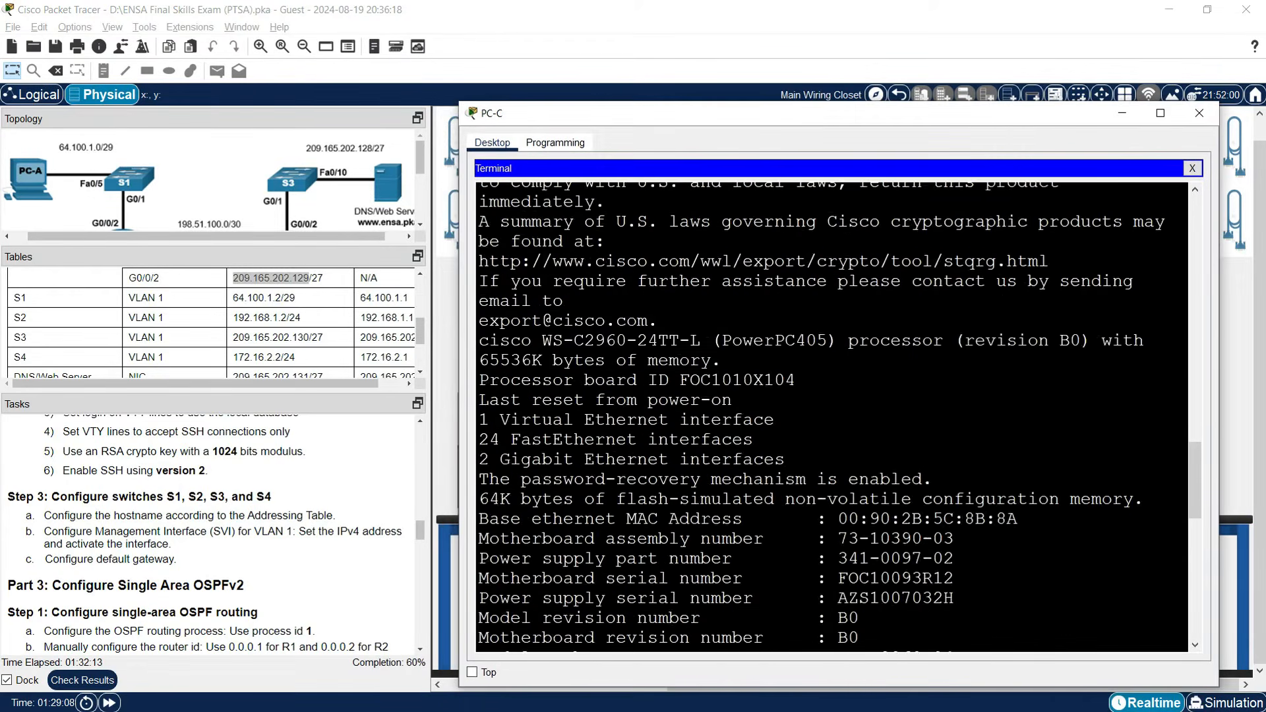
{"action": "key", "text": "Return"}
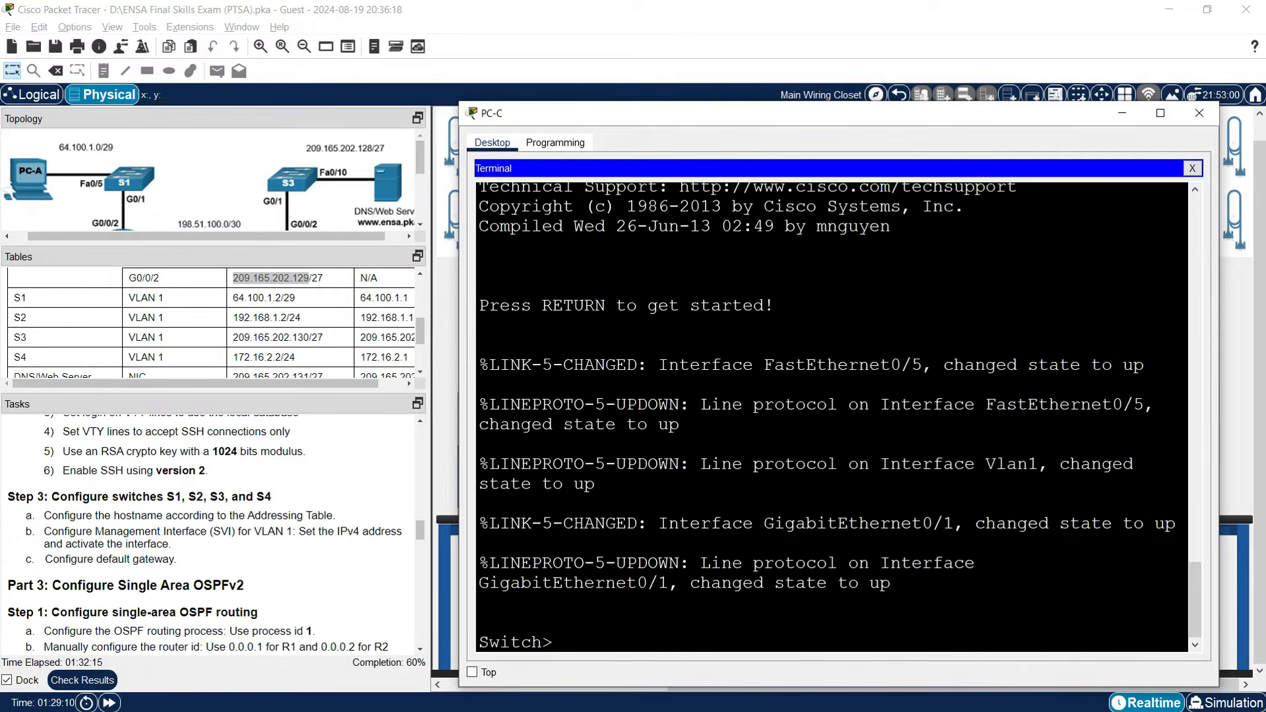
{"action": "type", "text": "enable"}
{"action": "key", "text": "Return"}
{"action": "type", "text": "conf t"}
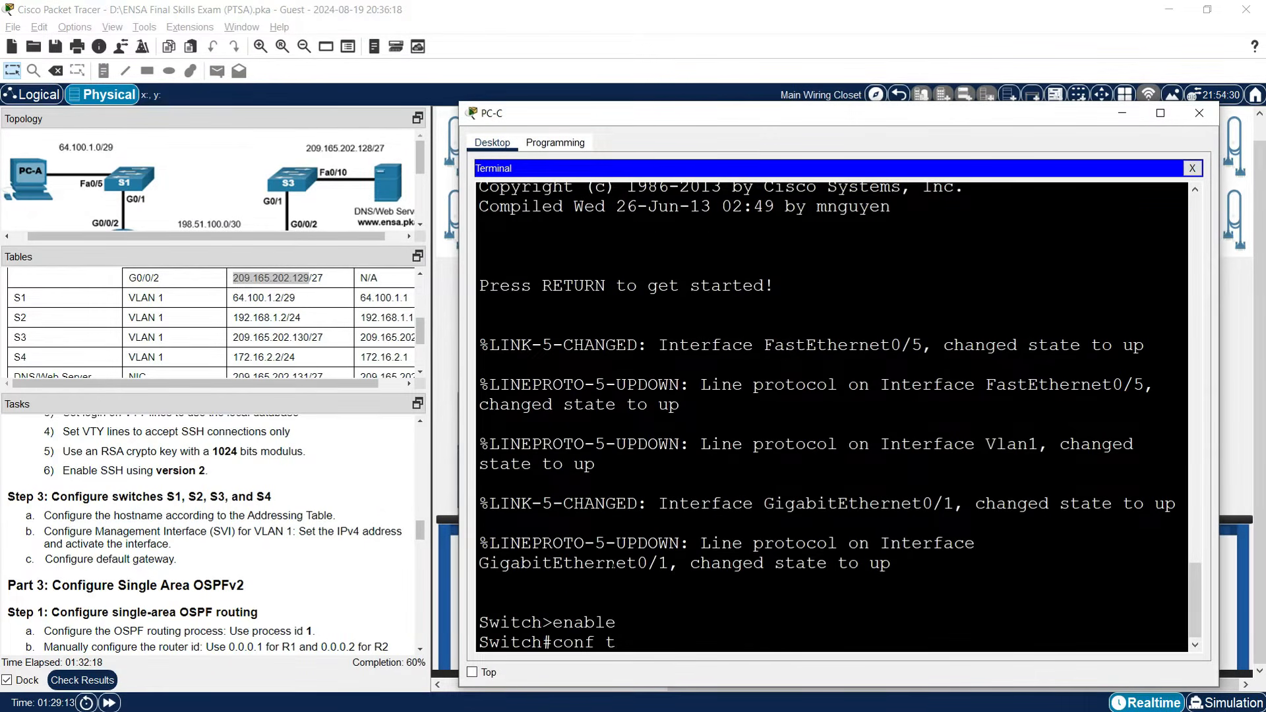
{"action": "key", "text": "Return"}
Give interface VLAN 1 address 64.100.1.2 255.255.255.248 and bring it up with no shutdown.
{"action": "type", "text": "in"}
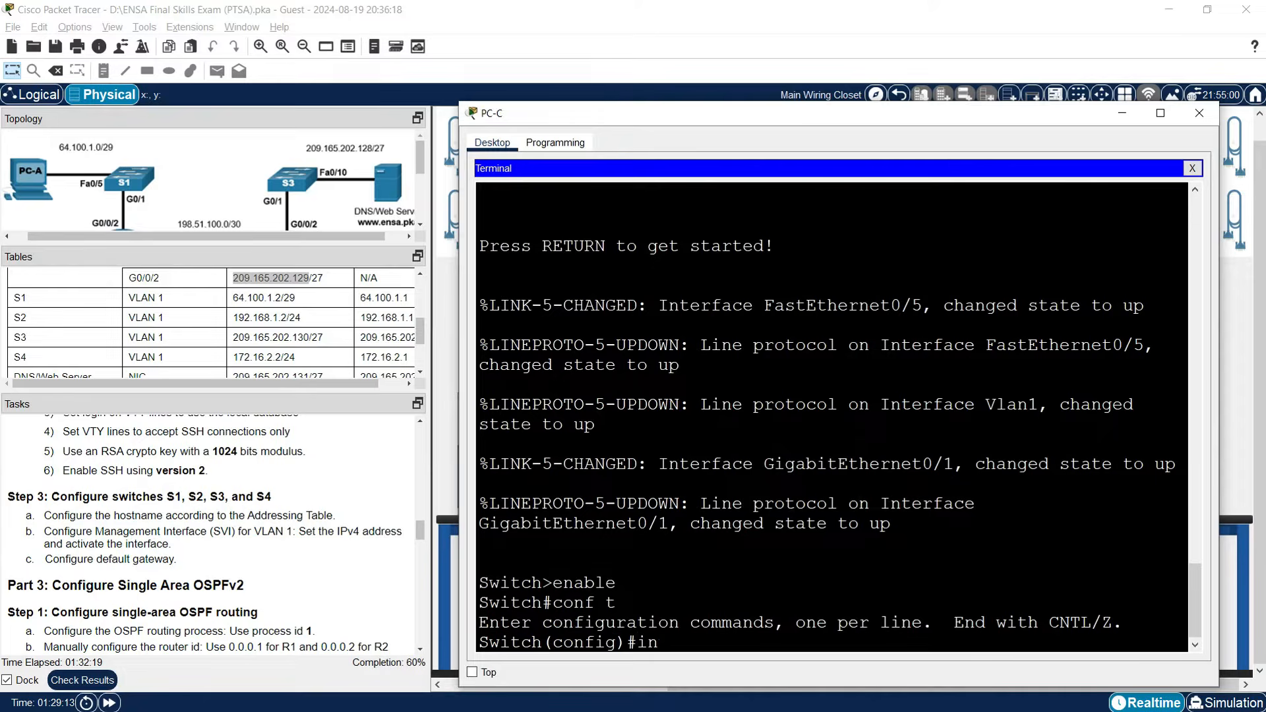
{"action": "type", "text": "terface vlan 1"}
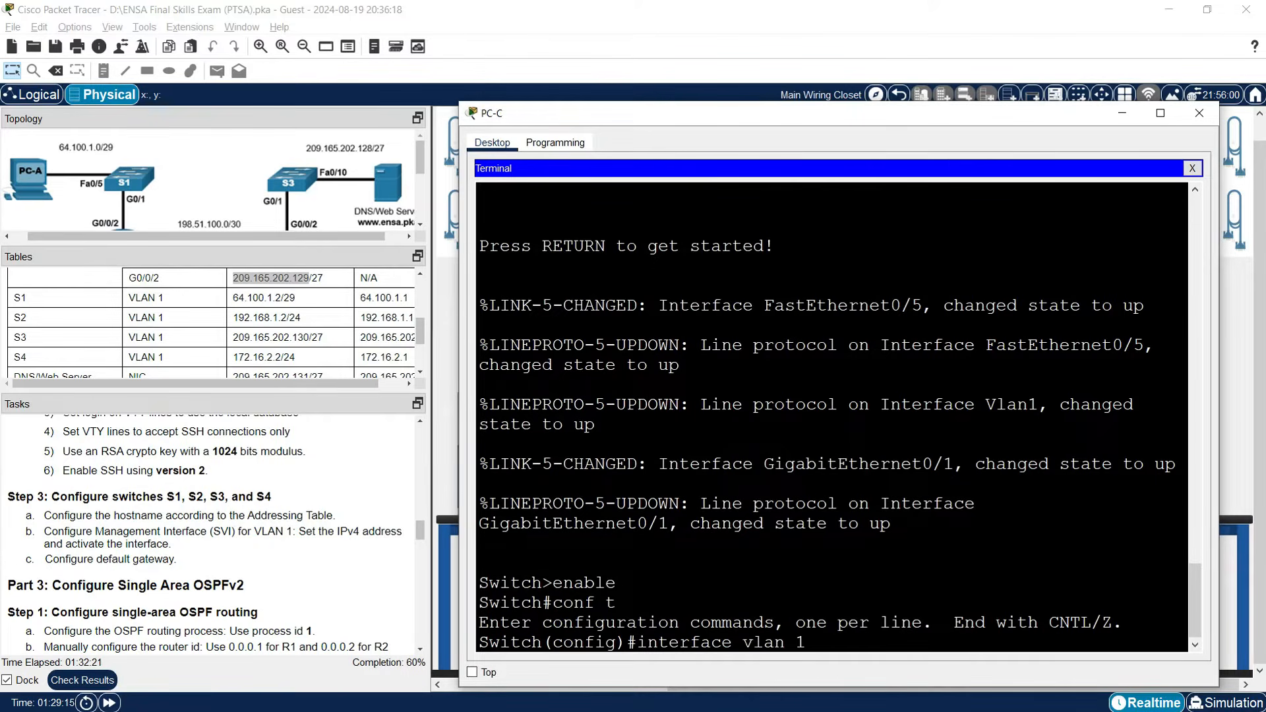
{"action": "key", "text": "Return"}
{"action": "type", "text": "ip address"}
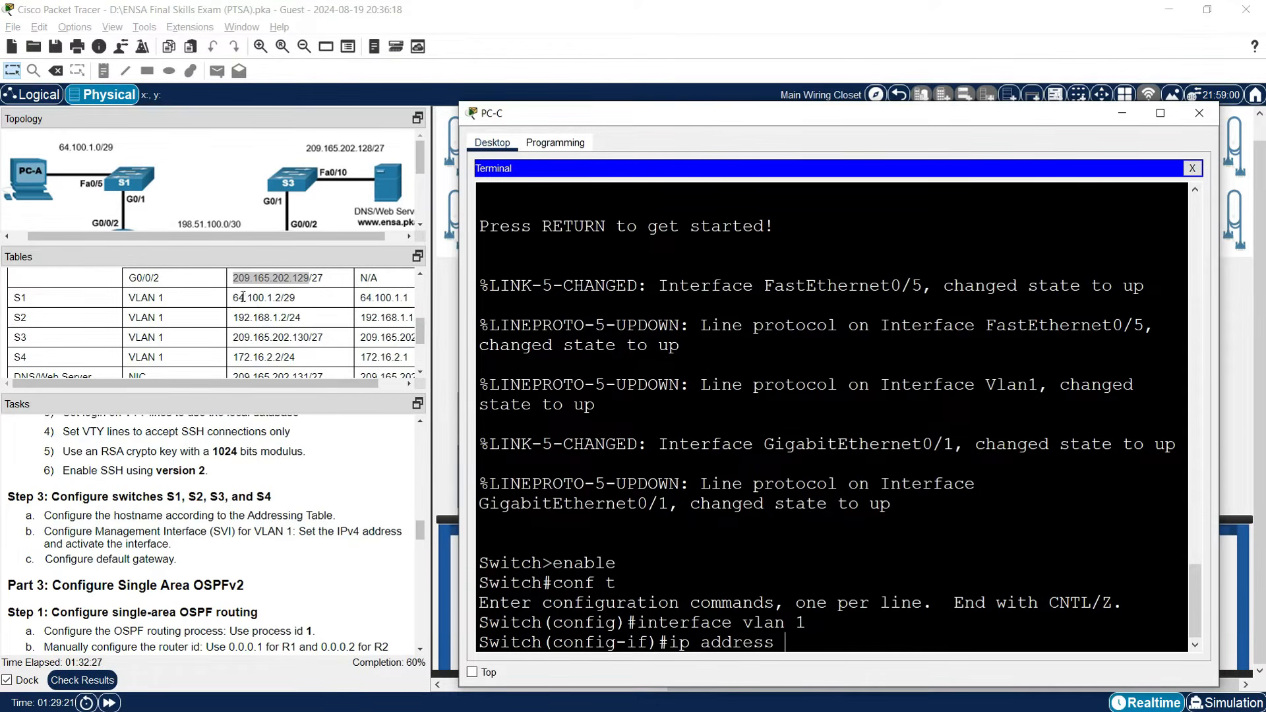
{"action": "left_click_drag", "start_coordinate": [234, 298], "coordinate": [278, 298]}
{"action": "right_click", "coordinate": [278, 298]}
{"action": "left_click", "coordinate": [288, 307]}
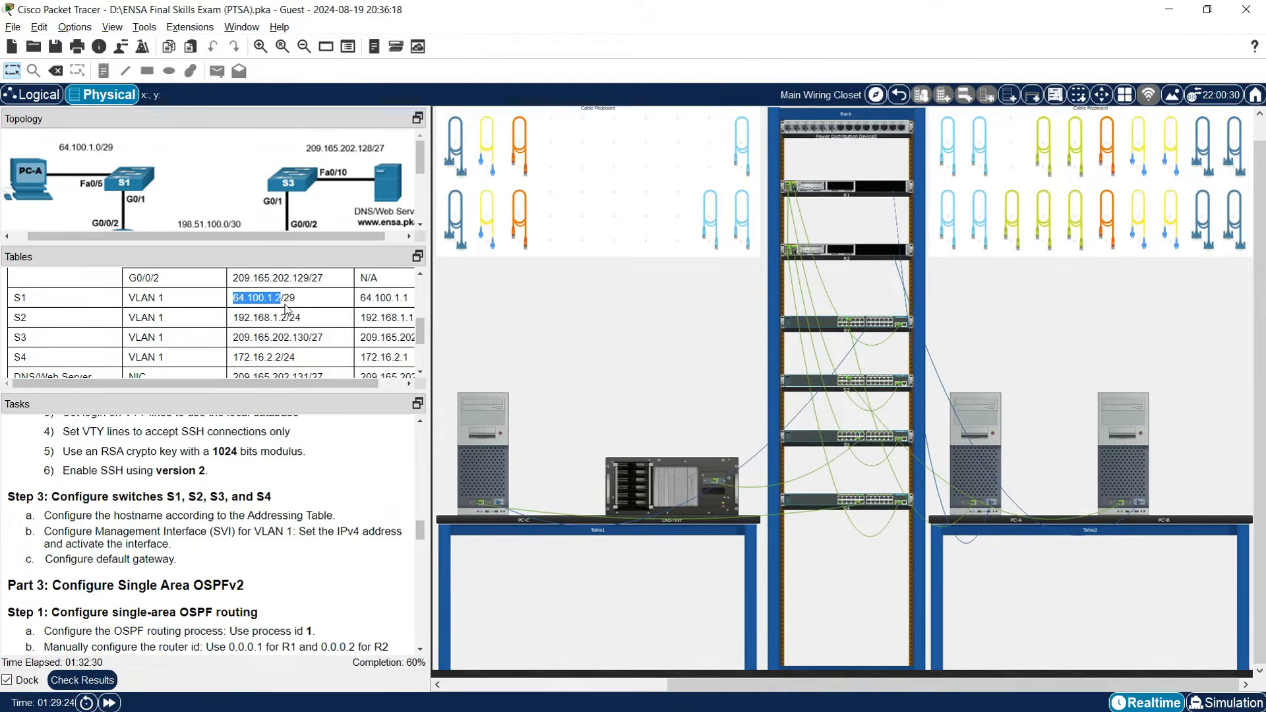
{"action": "left_click", "coordinate": [488, 476]}
{"action": "right_click", "coordinate": [797, 644]}
{"action": "left_click", "coordinate": [833, 670]}
{"action": "type", "text": "255.255.2"}
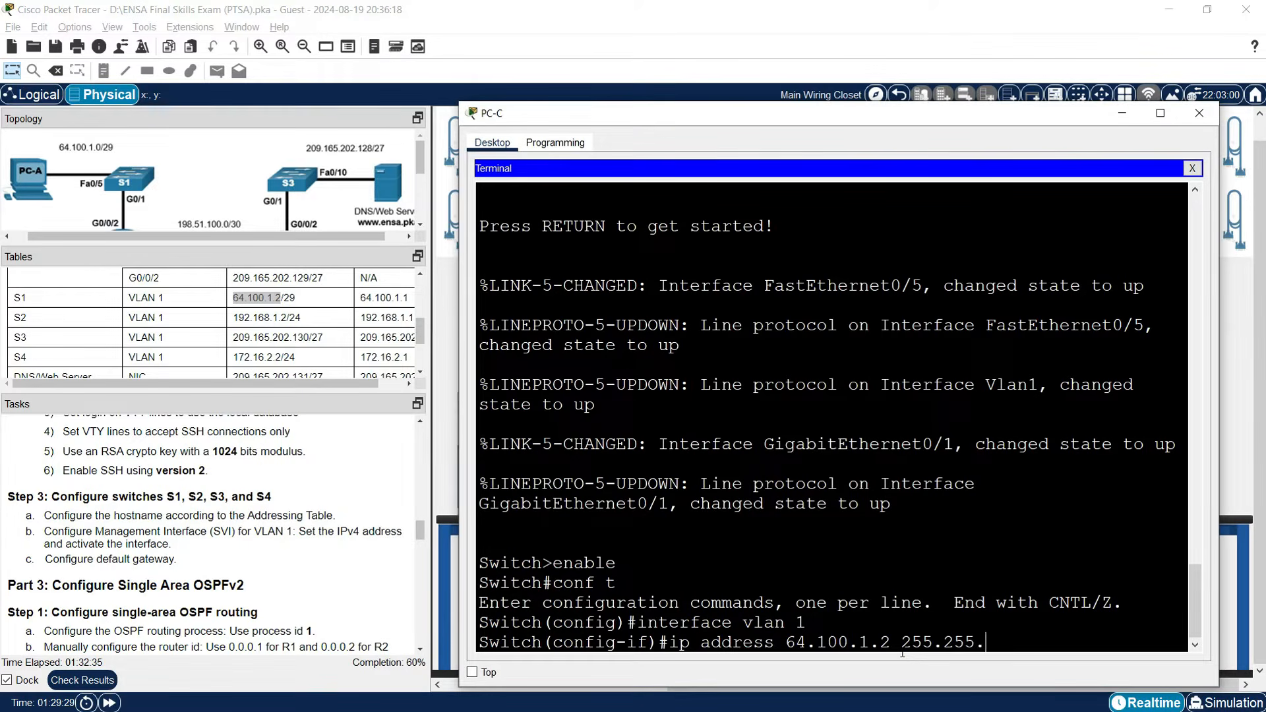
{"action": "type", "text": "55.248"}
{"action": "key", "text": "Return"}
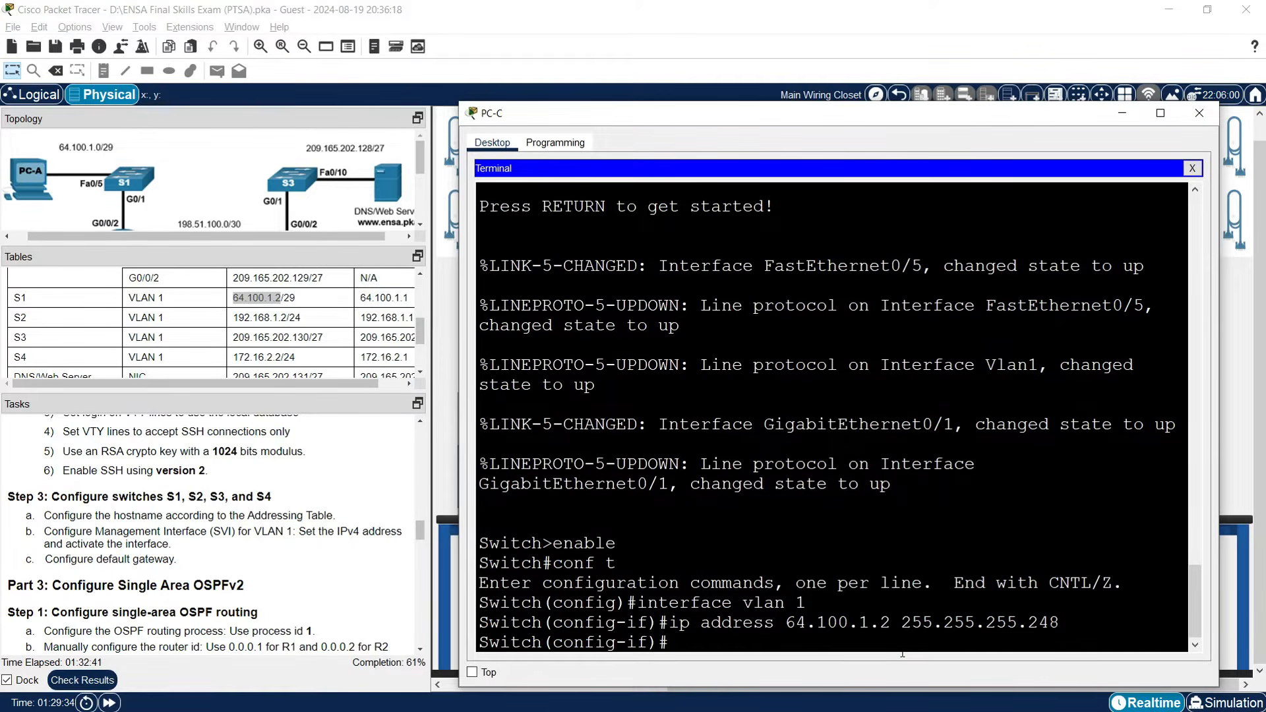
{"action": "type", "text": "no shutdown"}
{"action": "key", "text": "Return"}
{"action": "key", "text": "Return"}
Set the switch's default gateway to 64.100.1.1.
{"action": "type", "text": "ip"}
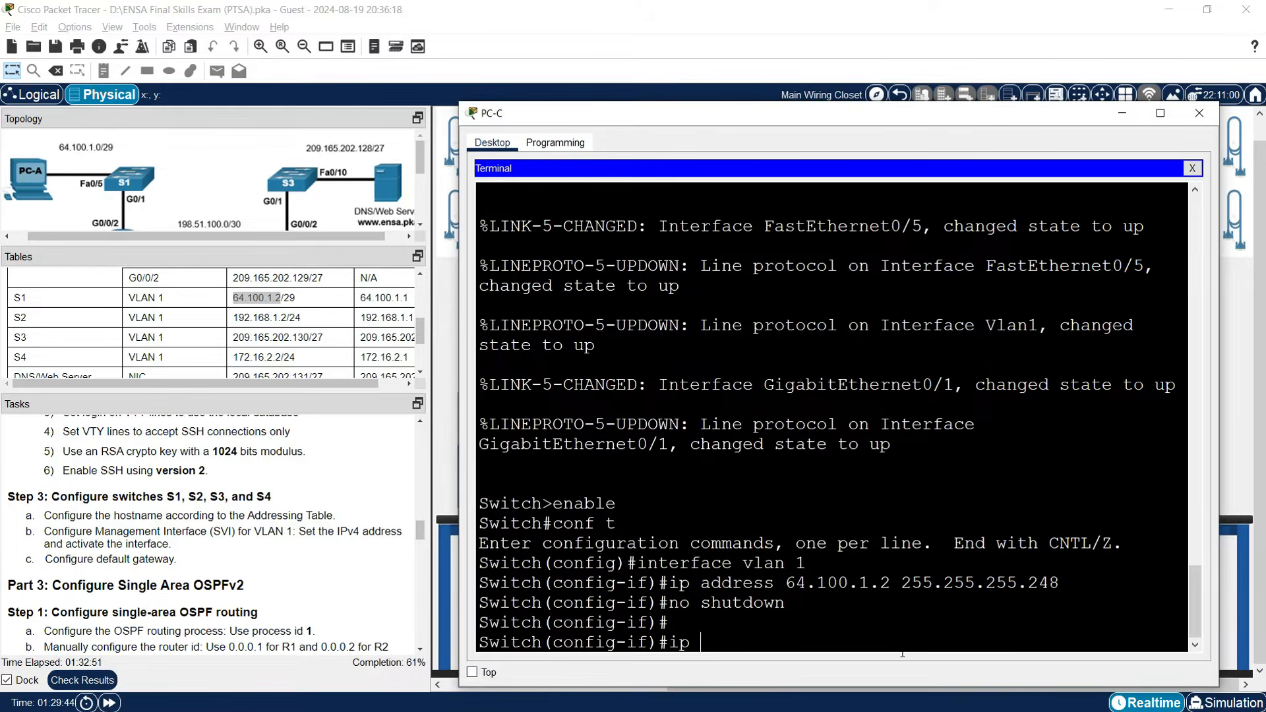
{"action": "key", "text": "BackSpace"}
{"action": "key", "text": "BackSpace"}
{"action": "key", "text": "BackSpace"}
{"action": "type", "text": "exit"}
{"action": "key", "text": "Return"}
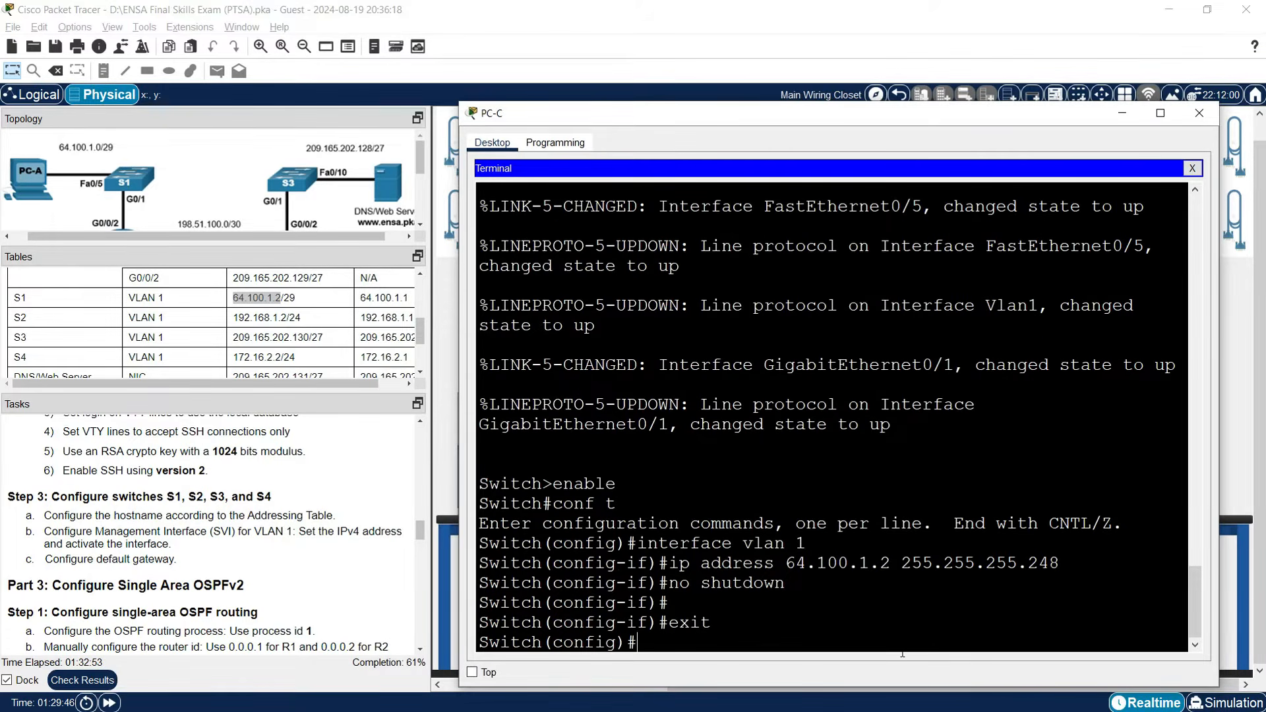
{"action": "key", "text": "Return"}
{"action": "type", "text": "ip defu"}
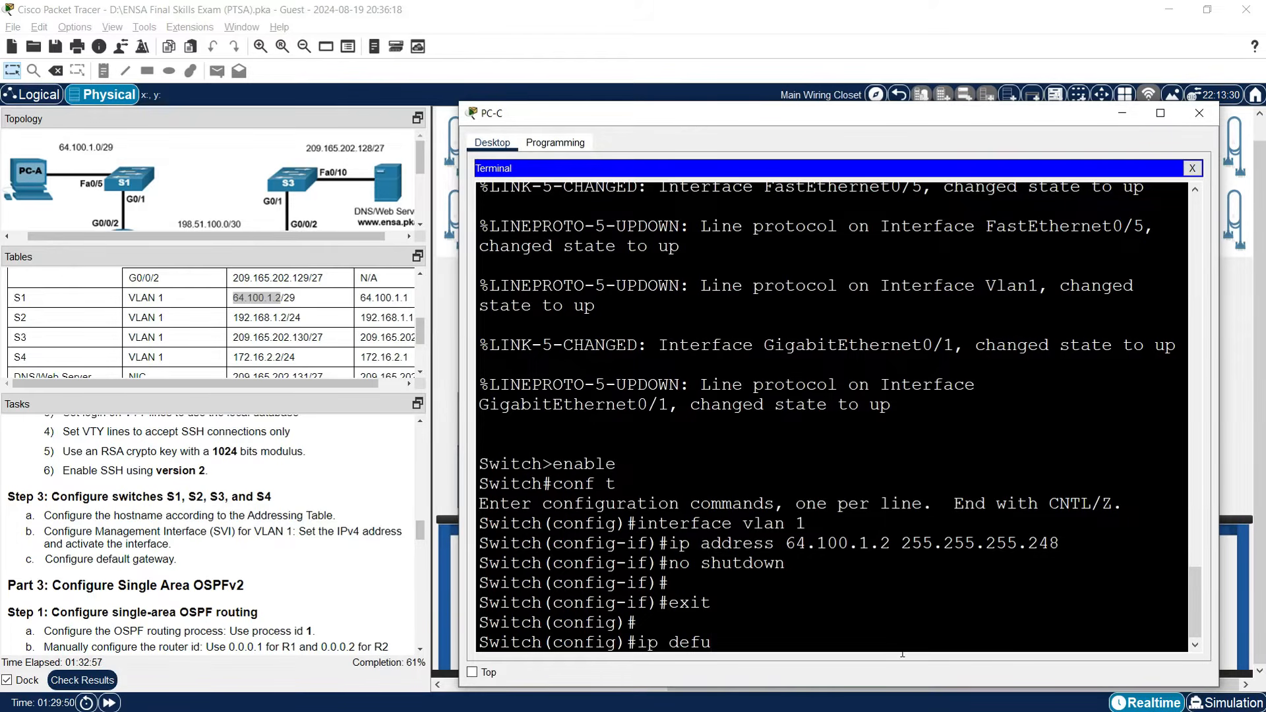
{"action": "key", "text": "BackSpace"}
{"action": "type", "text": "ault"}
{"action": "type", "text": "-gaetwa"}
{"action": "key", "text": "BackSpace"}
{"action": "key", "text": "BackSpace"}
{"action": "key", "text": "BackSpace"}
{"action": "key", "text": "BackSpace"}
{"action": "key", "text": "BackSpace"}
{"action": "type", "text": "ateway"}
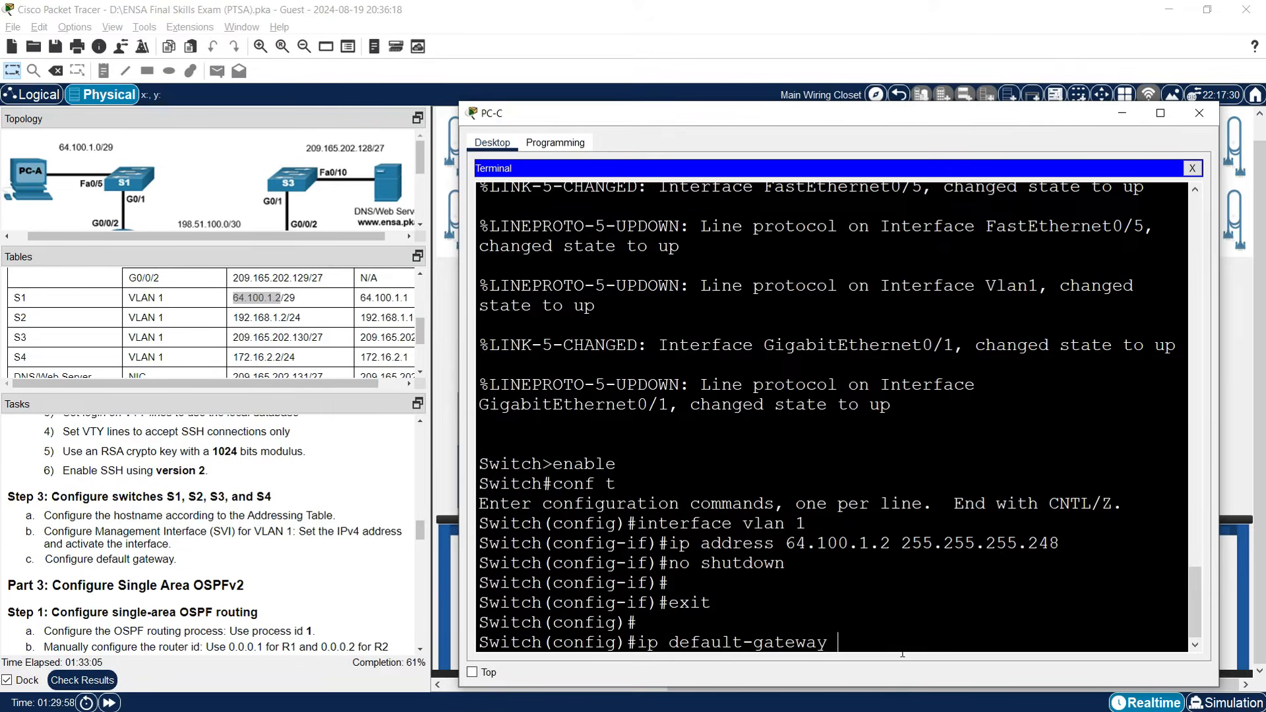
{"action": "type", "text": " 64.100.1.1"}
{"action": "key", "text": "Return"}
{"action": "key", "text": "Return"}
{"action": "key", "text": "Return"}
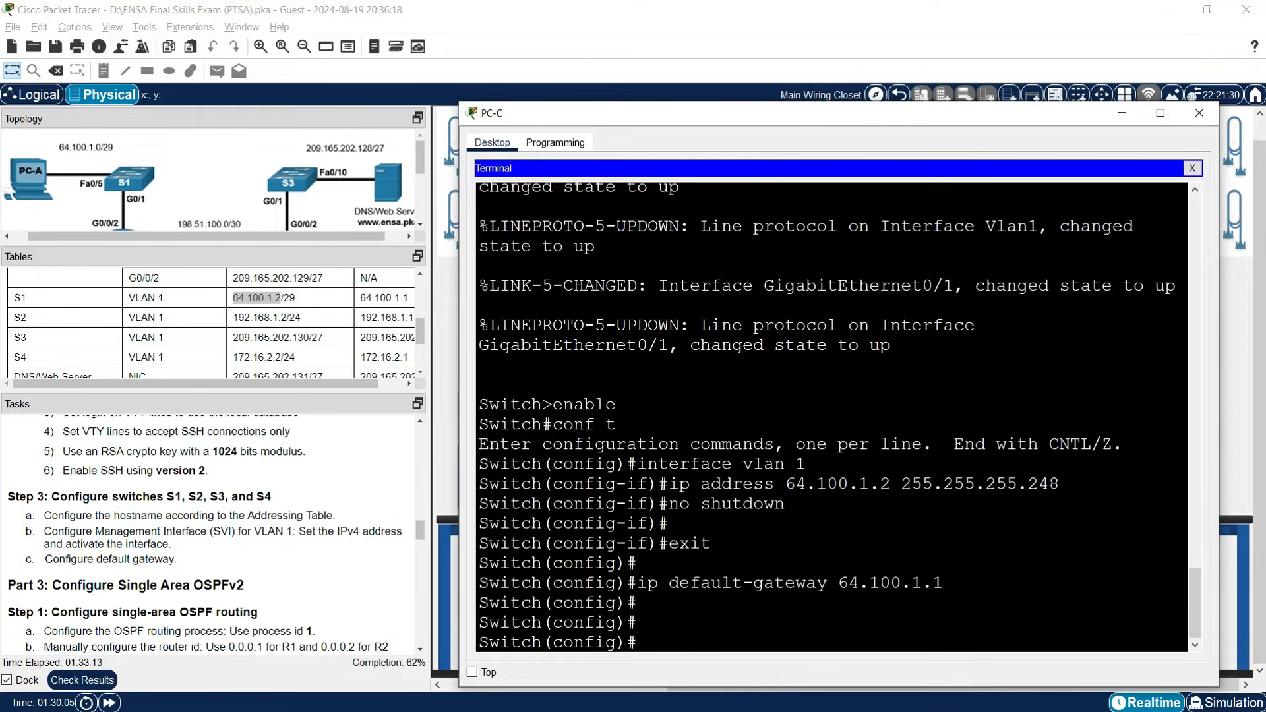
Inspect the rear panels of S1 and S2 and move the console cable to S2.
{"action": "left_click", "coordinate": [1120, 114]}
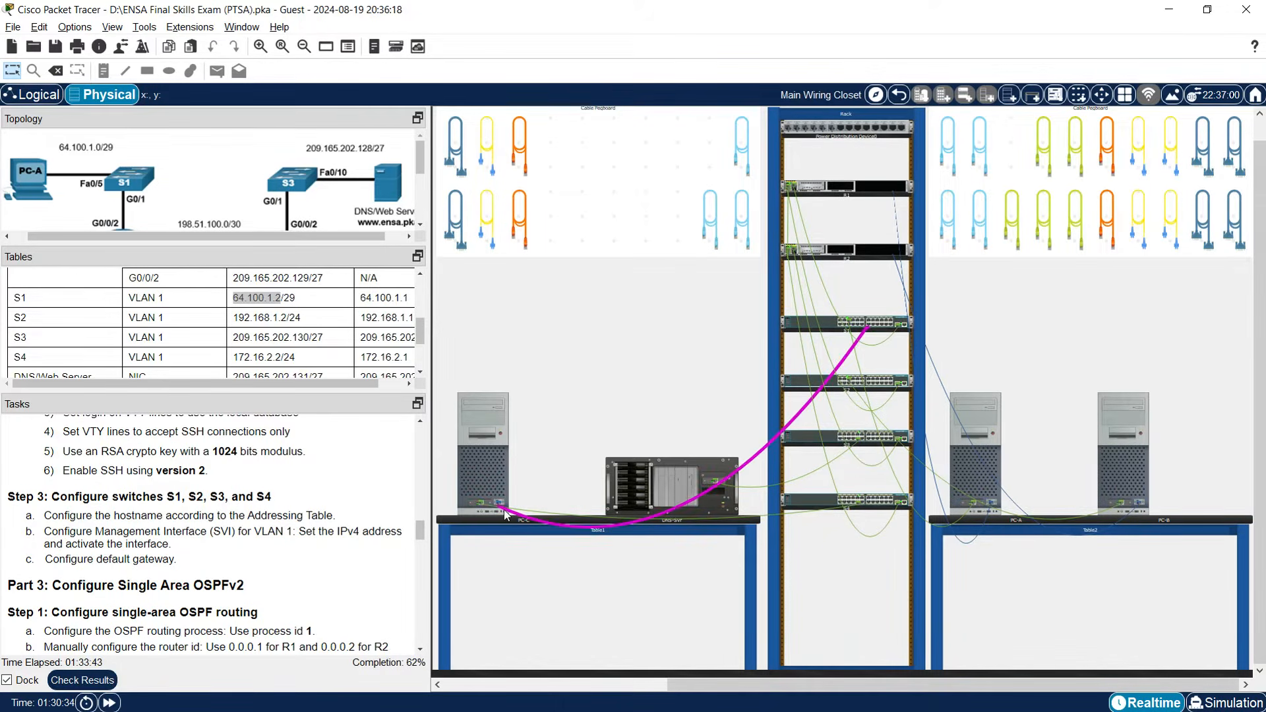
{"action": "right_click", "coordinate": [828, 330]}
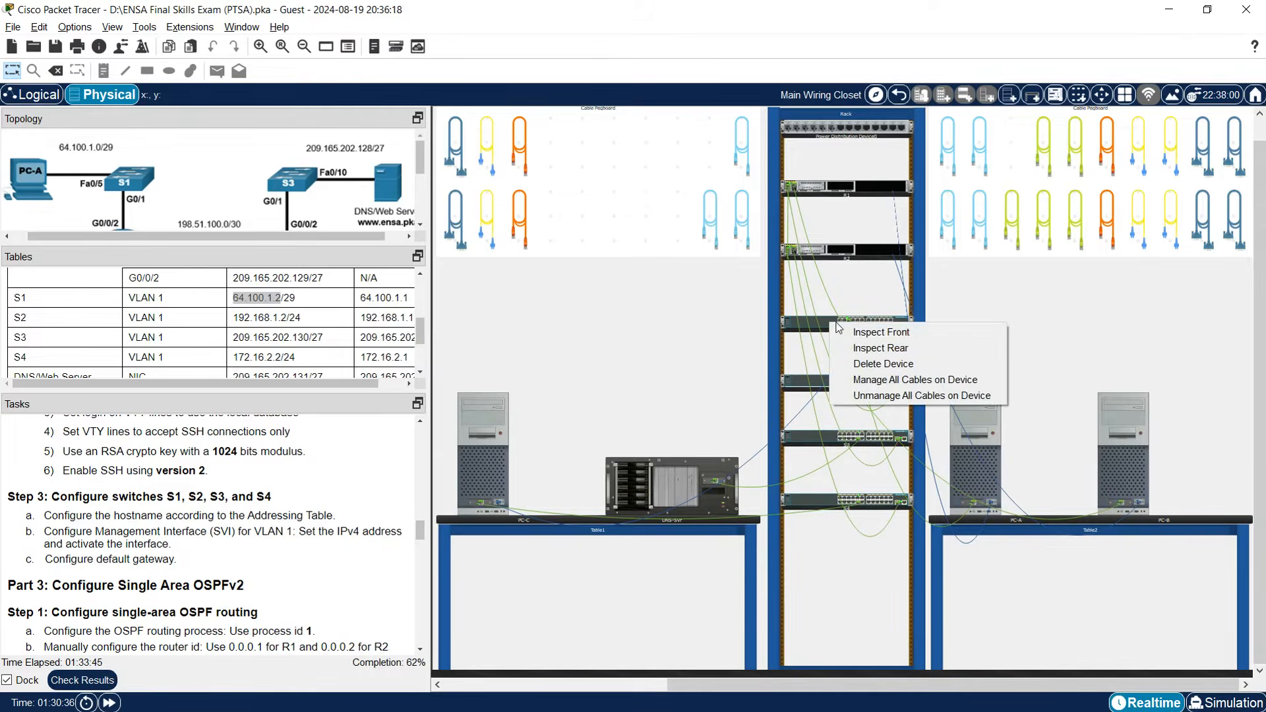
{"action": "left_click", "coordinate": [863, 349]}
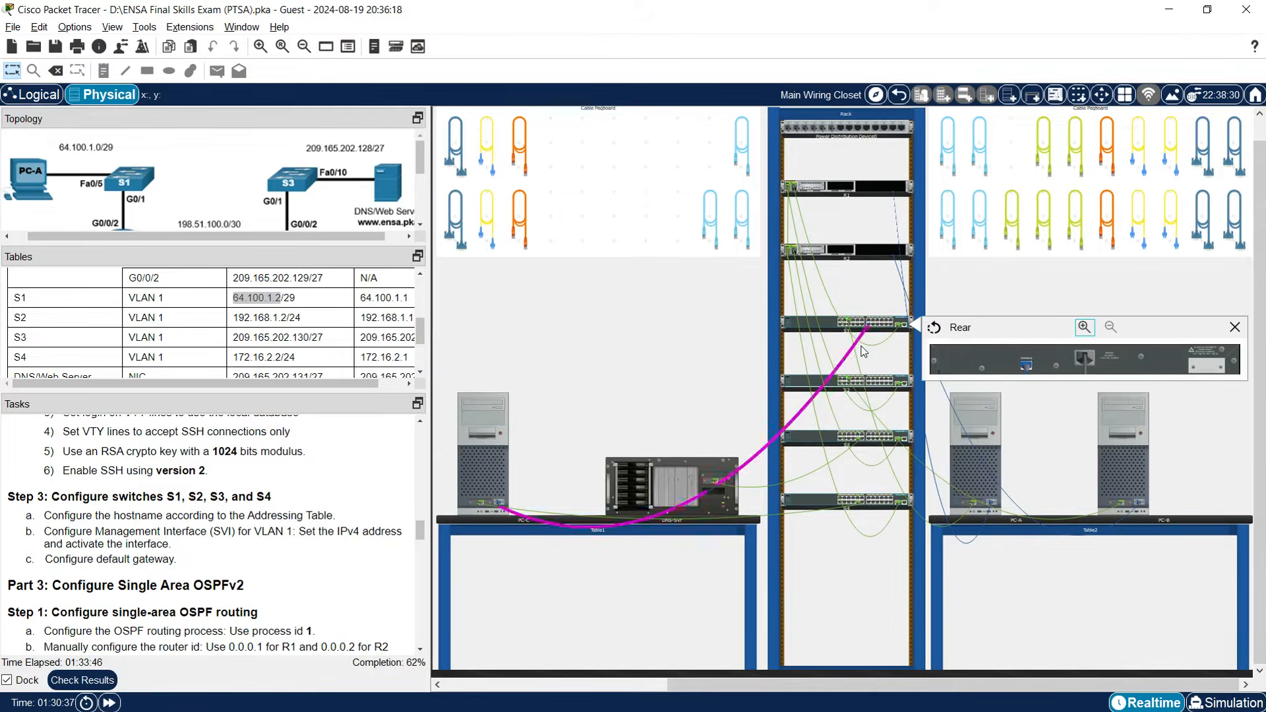
{"action": "right_click", "coordinate": [834, 385]}
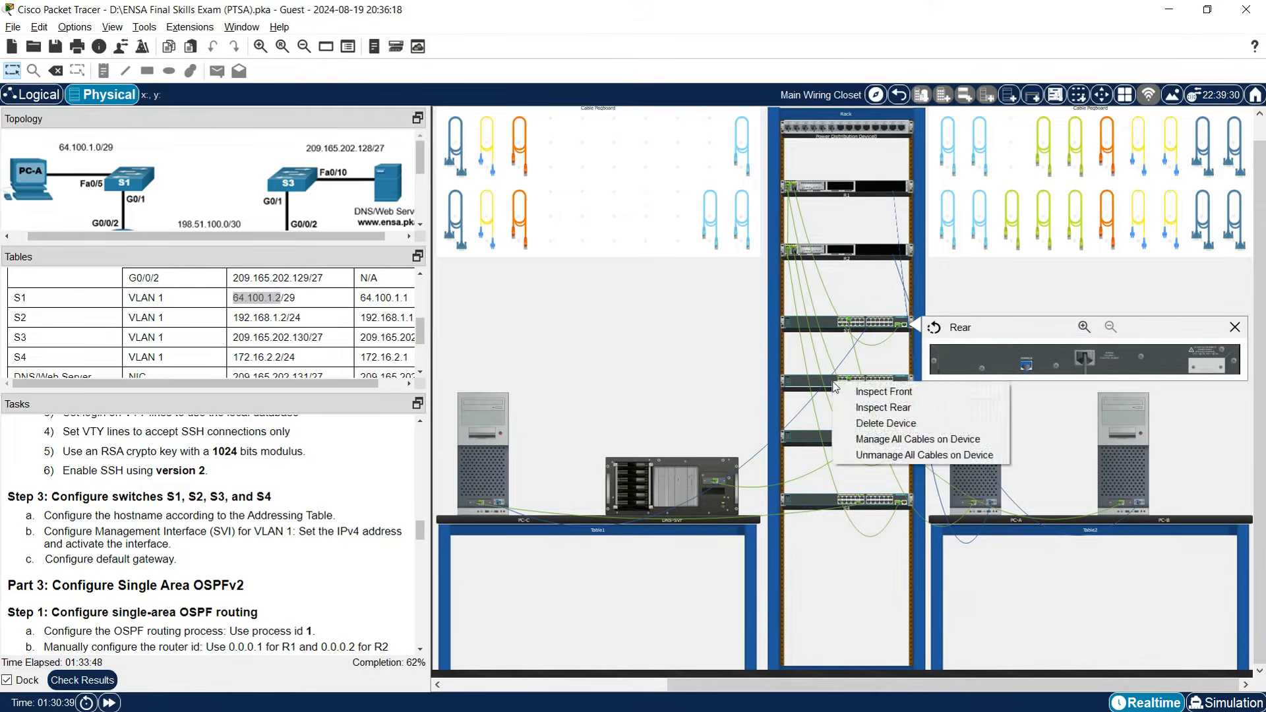
{"action": "left_click", "coordinate": [866, 408]}
{"action": "left_click_drag", "start_coordinate": [1026, 366], "coordinate": [1026, 424]}
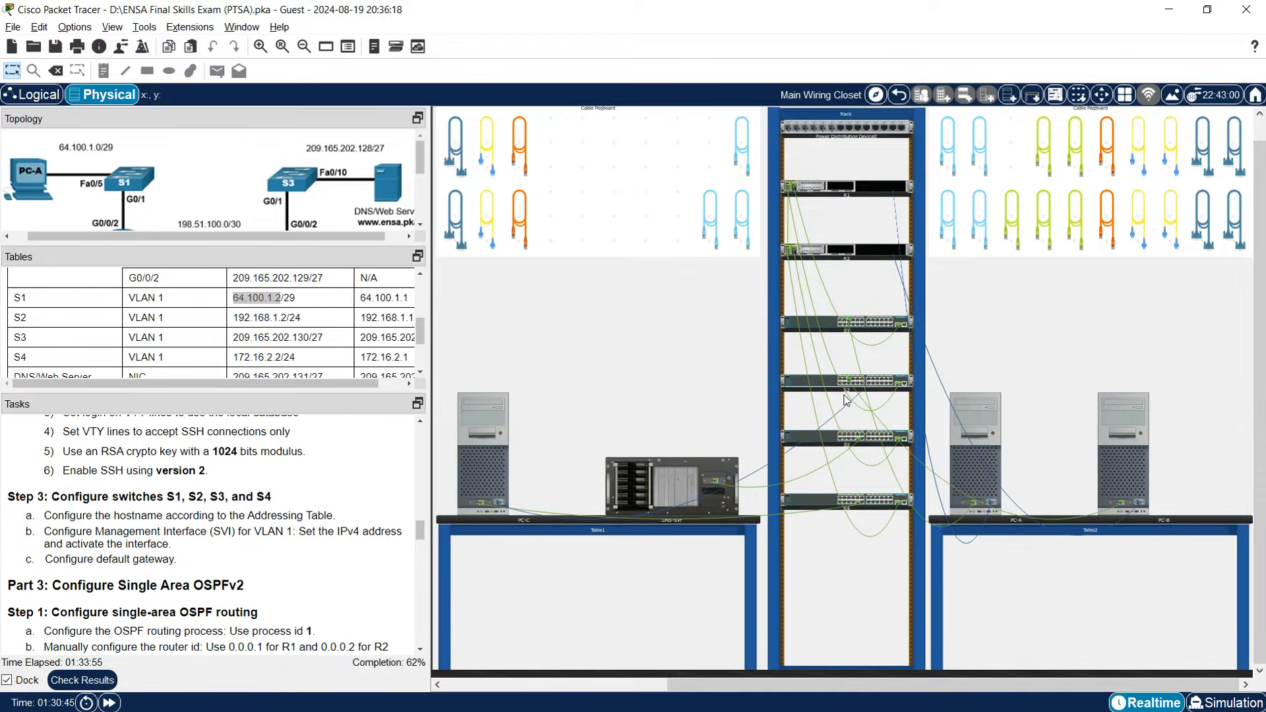
Reconnect PC-C's Terminal session to get a fresh switch prompt.
{"action": "left_click", "coordinate": [494, 466]}
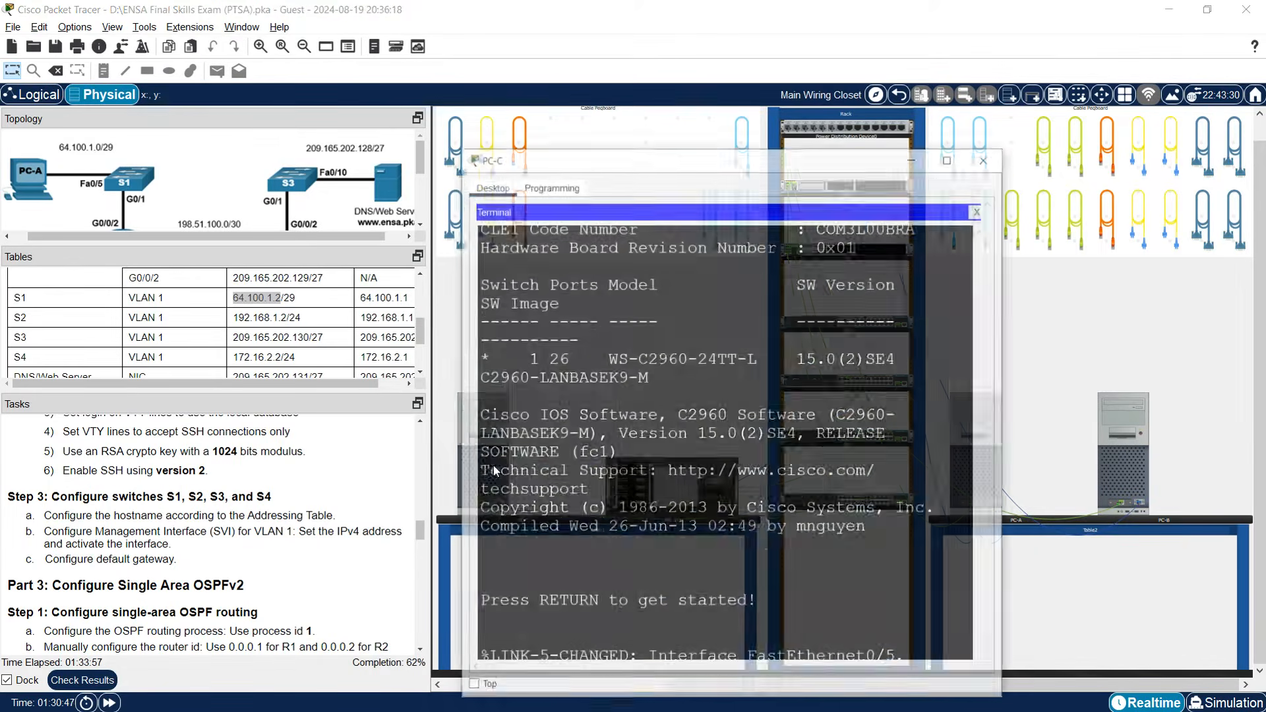
{"action": "left_click", "coordinate": [1009, 169]}
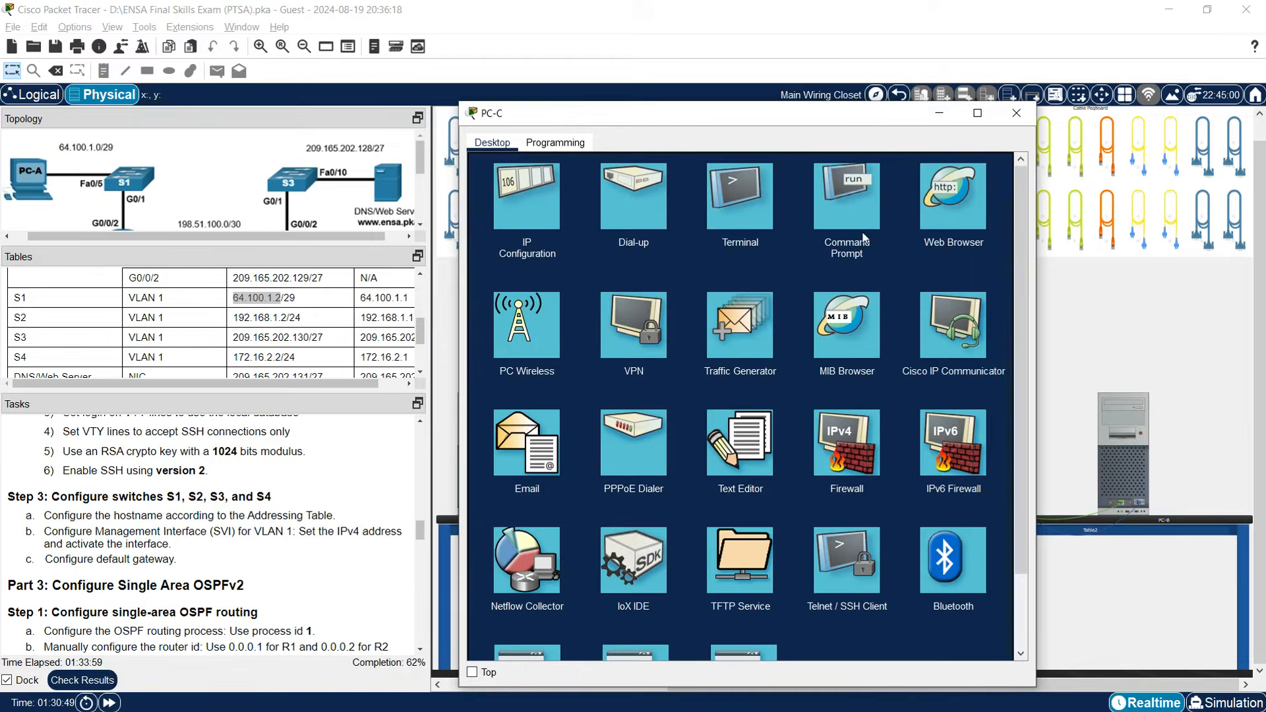
{"action": "left_click", "coordinate": [760, 226]}
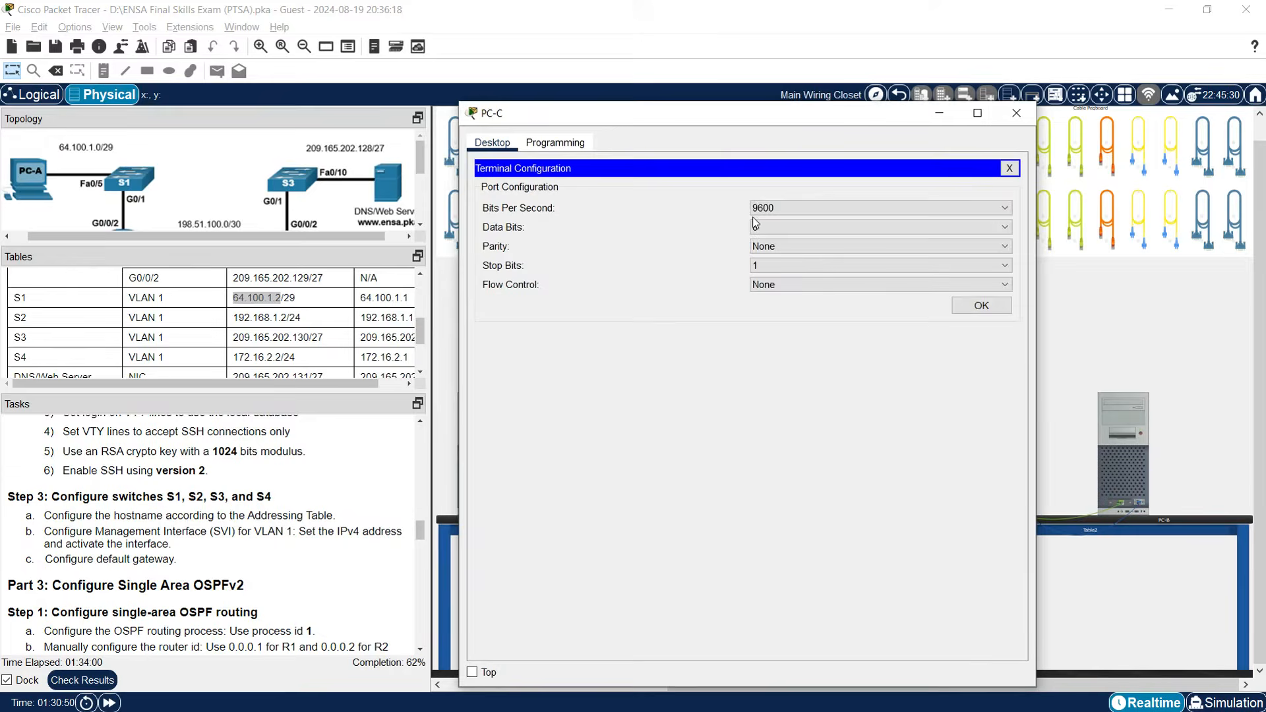
{"action": "left_click", "coordinate": [981, 307]}
{"action": "left_click_drag", "start_coordinate": [1037, 300], "coordinate": [1224, 300]}
{"action": "key", "text": "Return"}
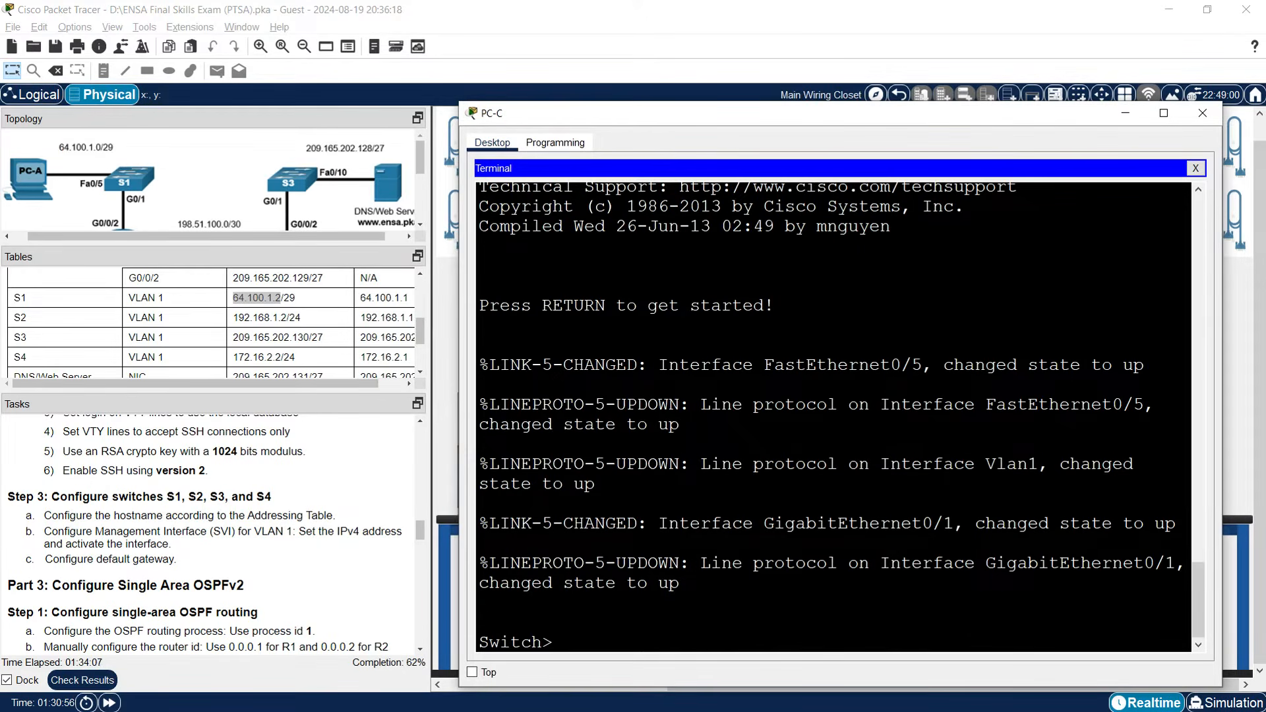
Recheck the rear console cabling on S2 and S1, then return to PC-C's Desktop applications.
{"action": "left_click", "coordinate": [1123, 114]}
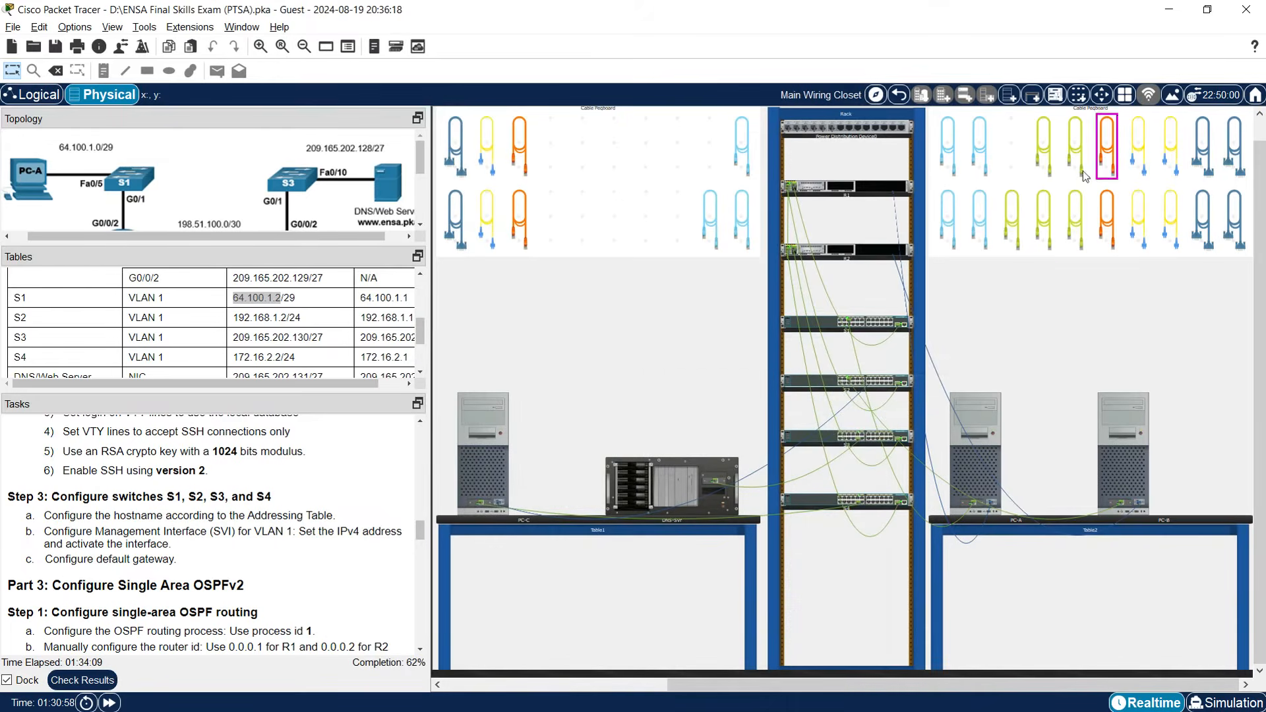
{"action": "right_click", "coordinate": [831, 379]}
{"action": "left_click", "coordinate": [859, 399]}
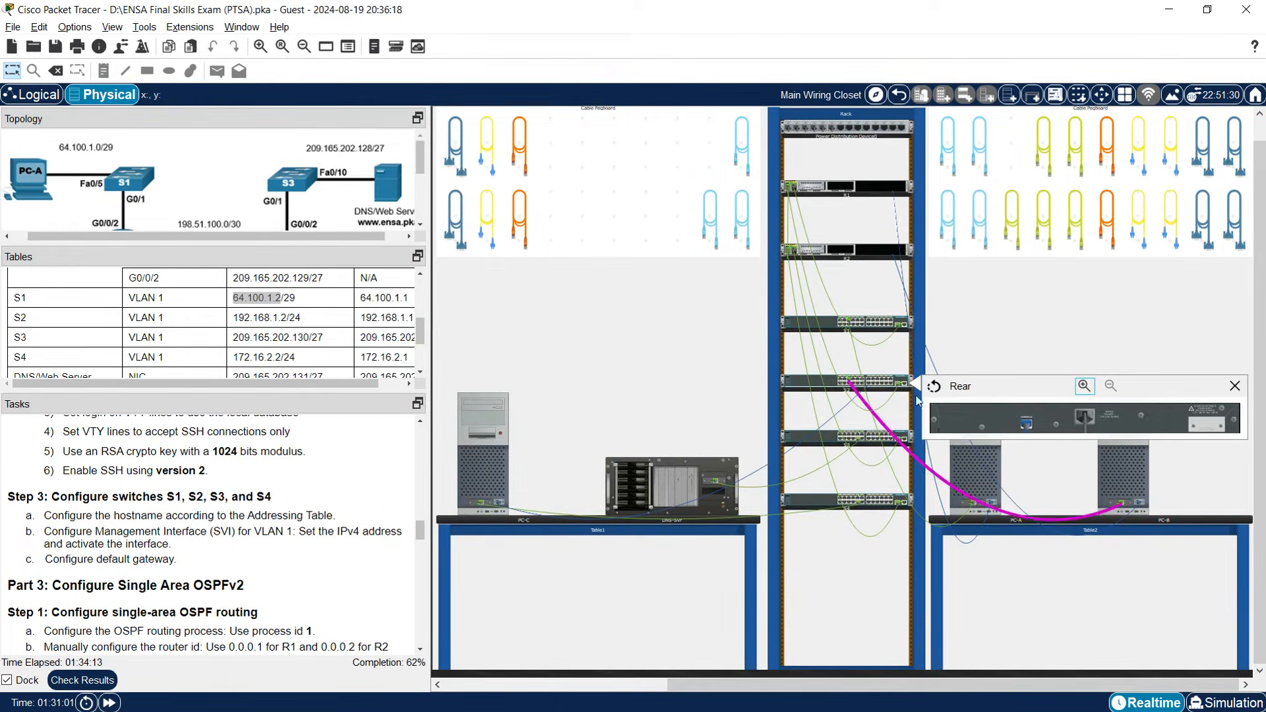
{"action": "right_click", "coordinate": [835, 327]}
{"action": "left_click", "coordinate": [860, 353]}
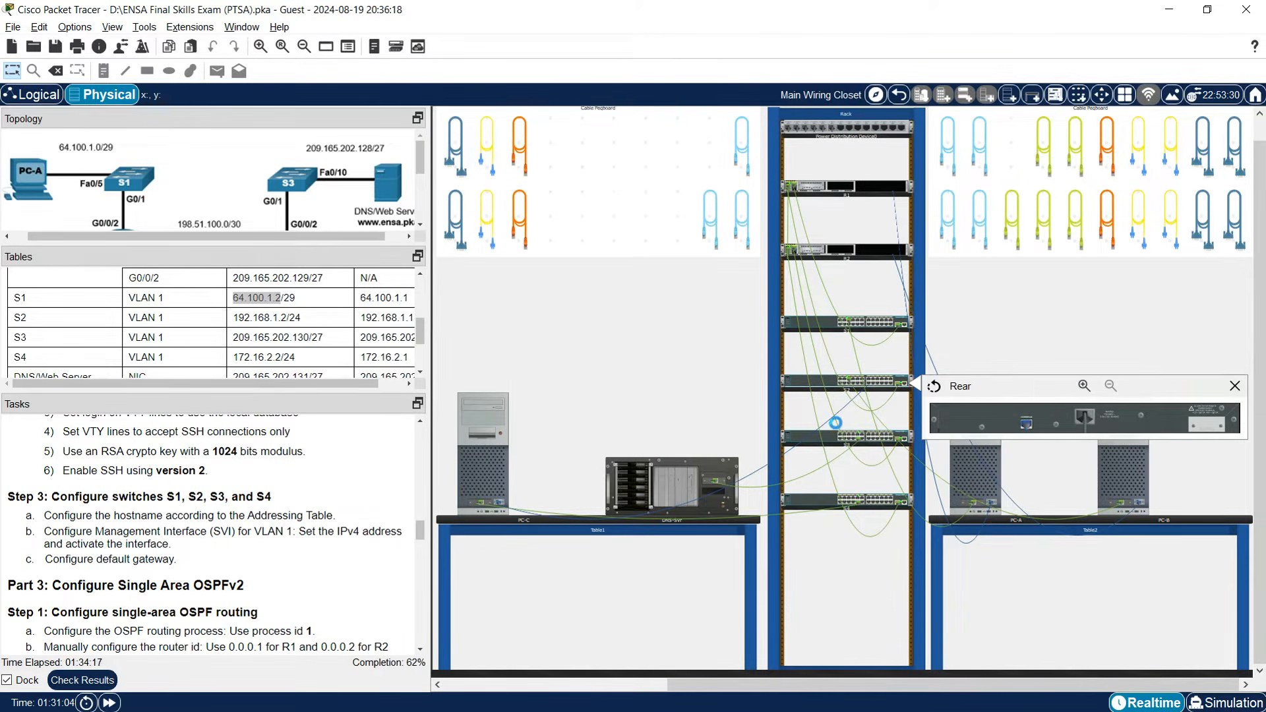
{"action": "left_click", "coordinate": [500, 466]}
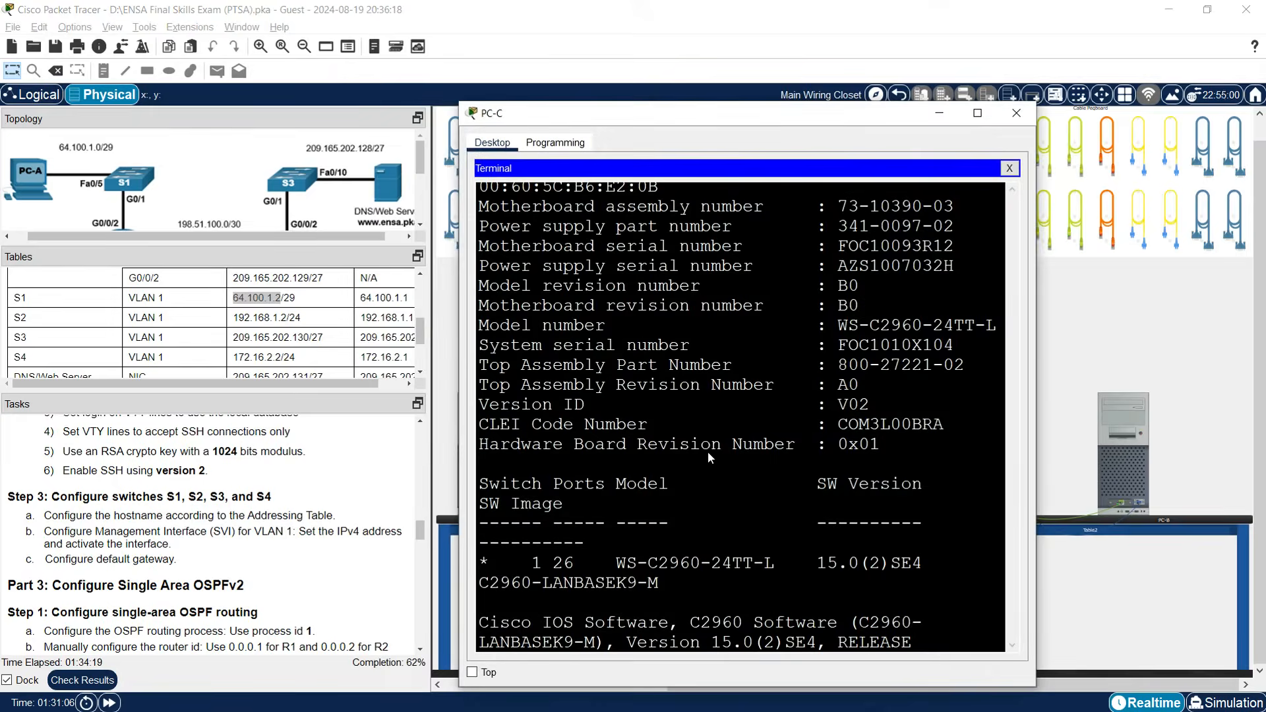
{"action": "left_click", "coordinate": [1008, 170]}
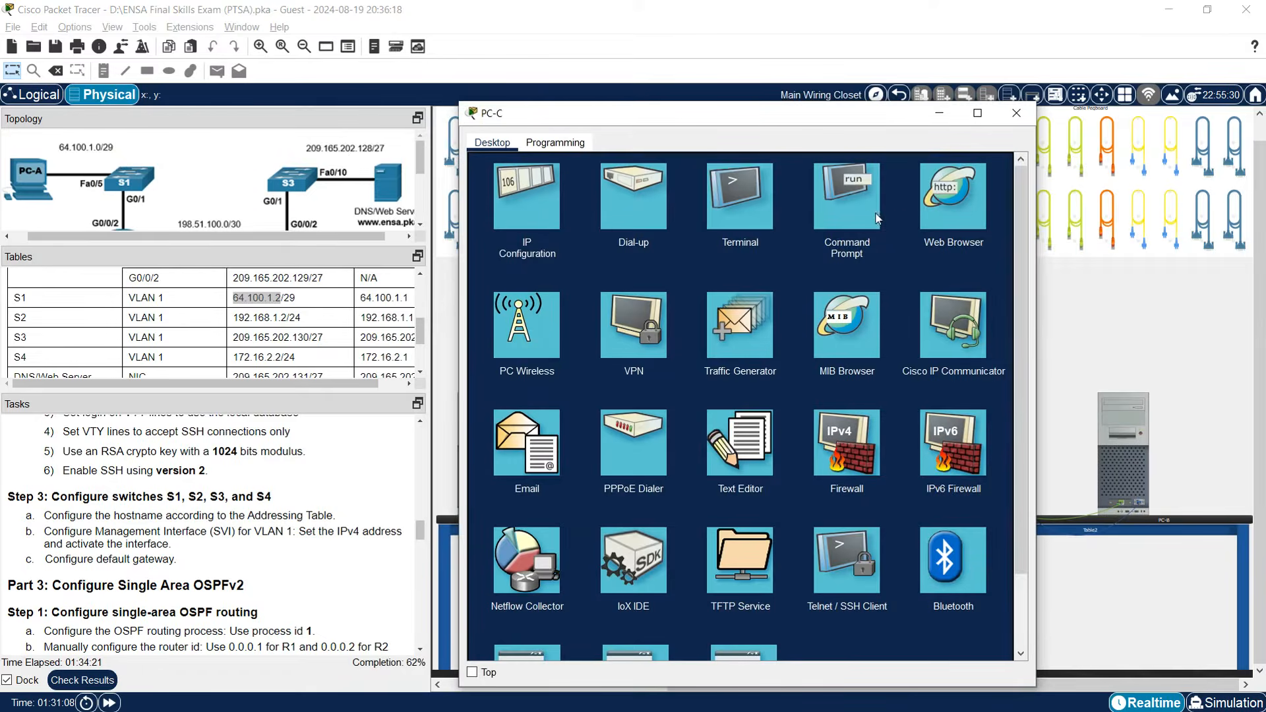
From PC-C's terminal, set the connected switch's hostname to S1, then minimize PC-C to show the wiring closet.
{"action": "left_click", "coordinate": [752, 199]}
{"action": "left_click", "coordinate": [966, 305]}
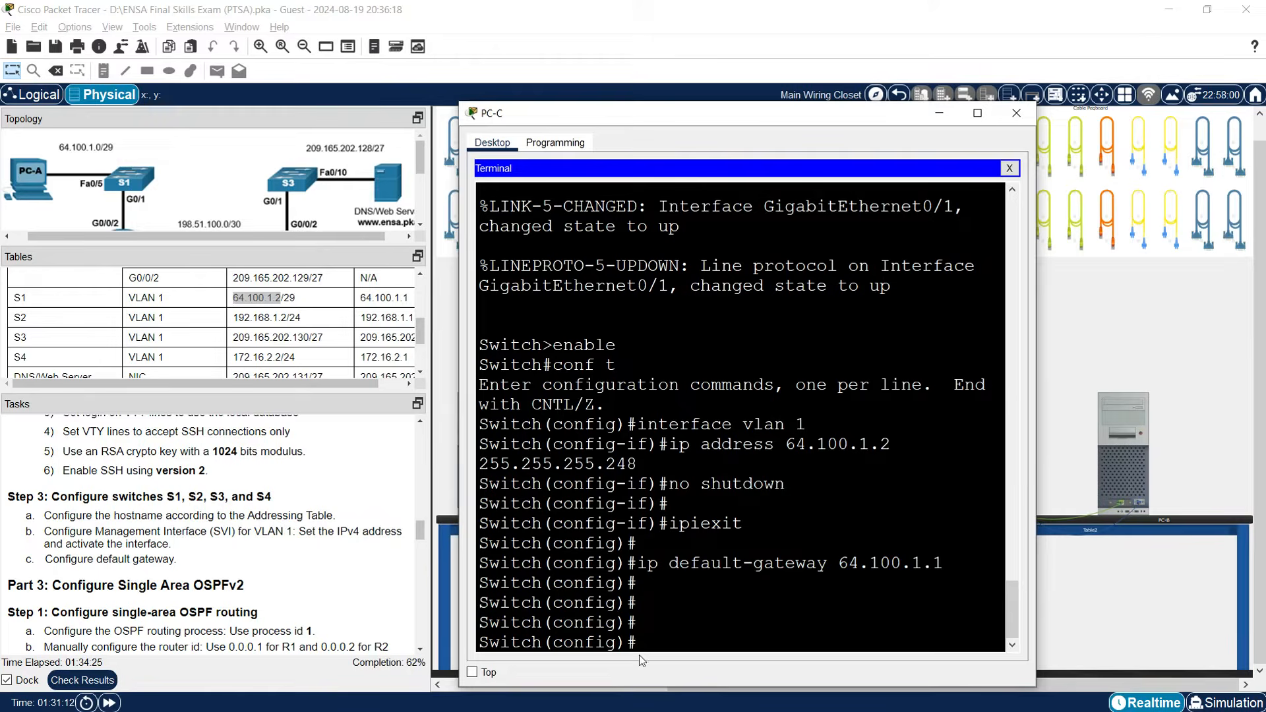
{"action": "type", "text": "hostname S1"}
{"action": "key", "text": "Return"}
{"action": "key", "text": "Return"}
{"action": "key", "text": "Return"}
{"action": "key", "text": "Return"}
{"action": "key", "text": "Return"}
{"action": "key", "text": "Return"}
{"action": "key", "text": "Return"}
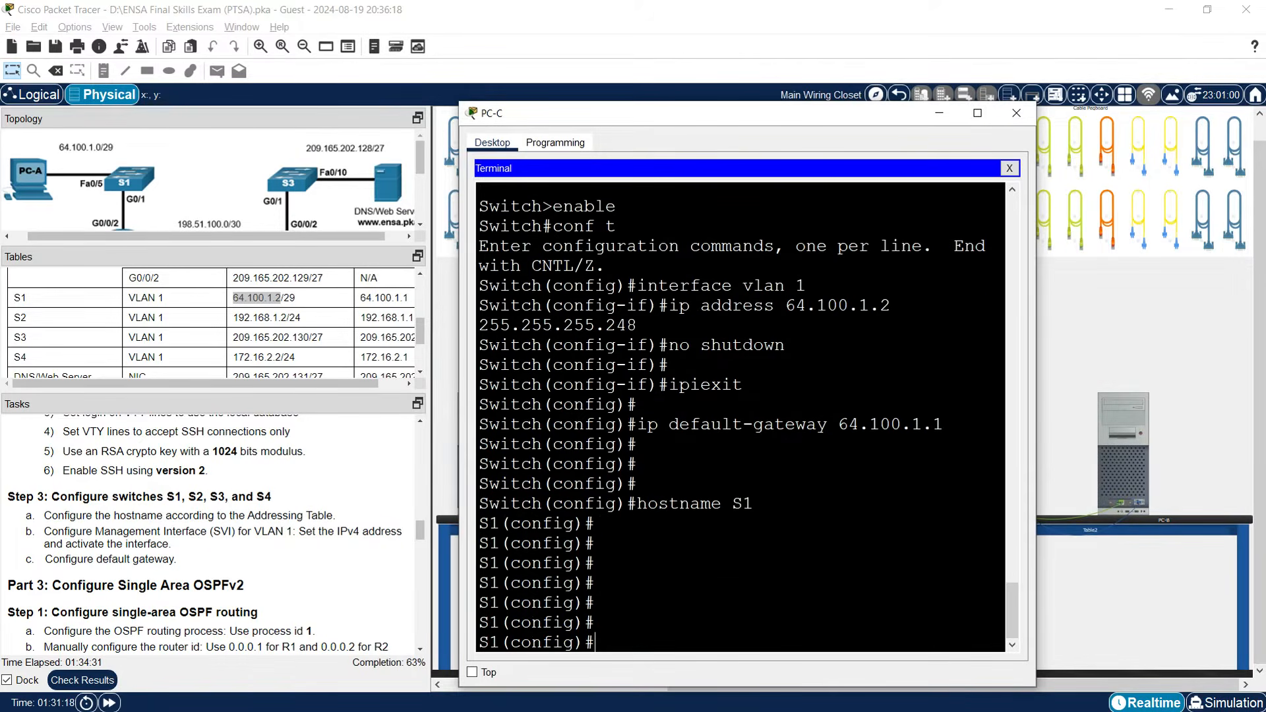
{"action": "left_click", "coordinate": [1010, 170]}
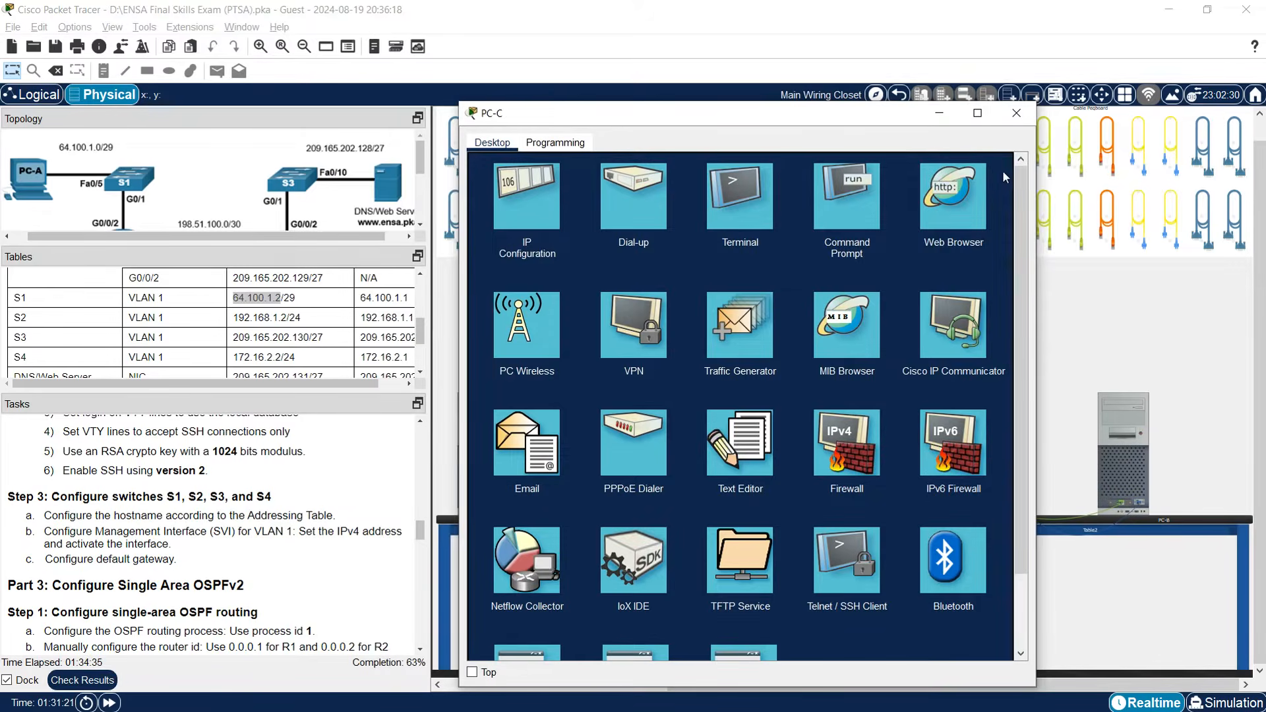
{"action": "left_click", "coordinate": [941, 114]}
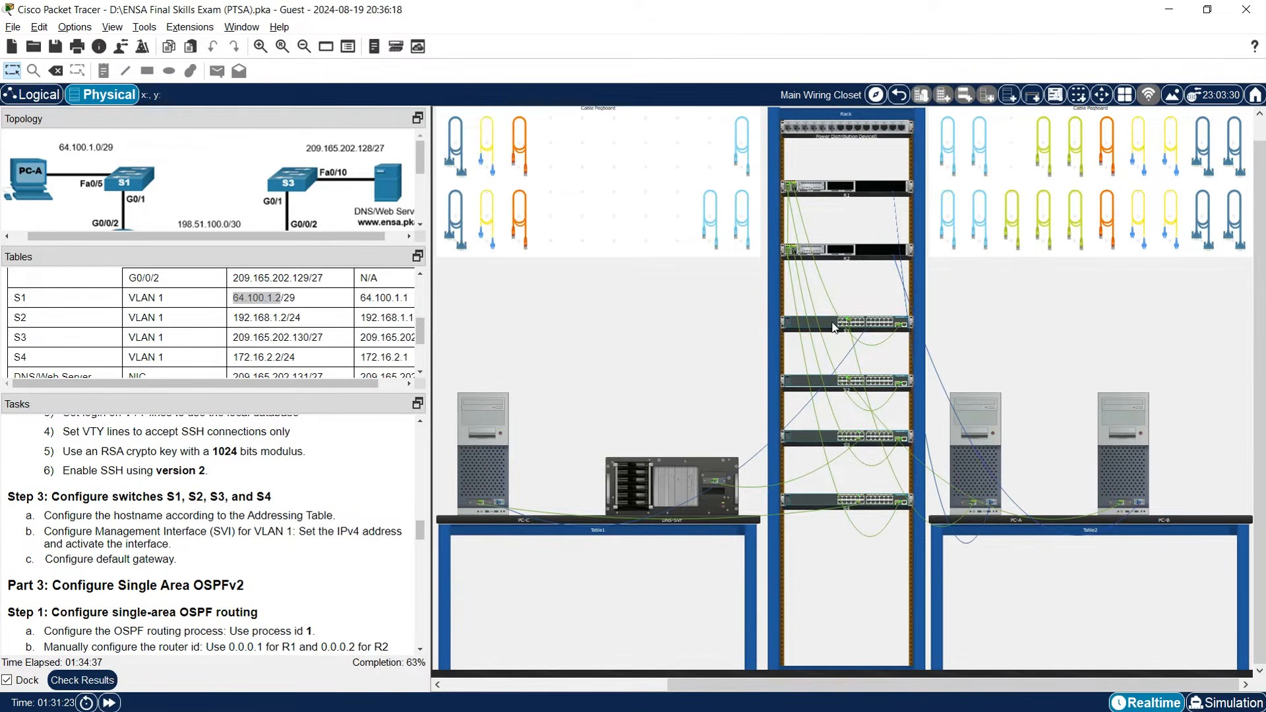
Move PC-C's console cable from the upper rack switch to the lower switch's console port.
{"action": "right_click", "coordinate": [831, 323]}
{"action": "left_click", "coordinate": [871, 348]}
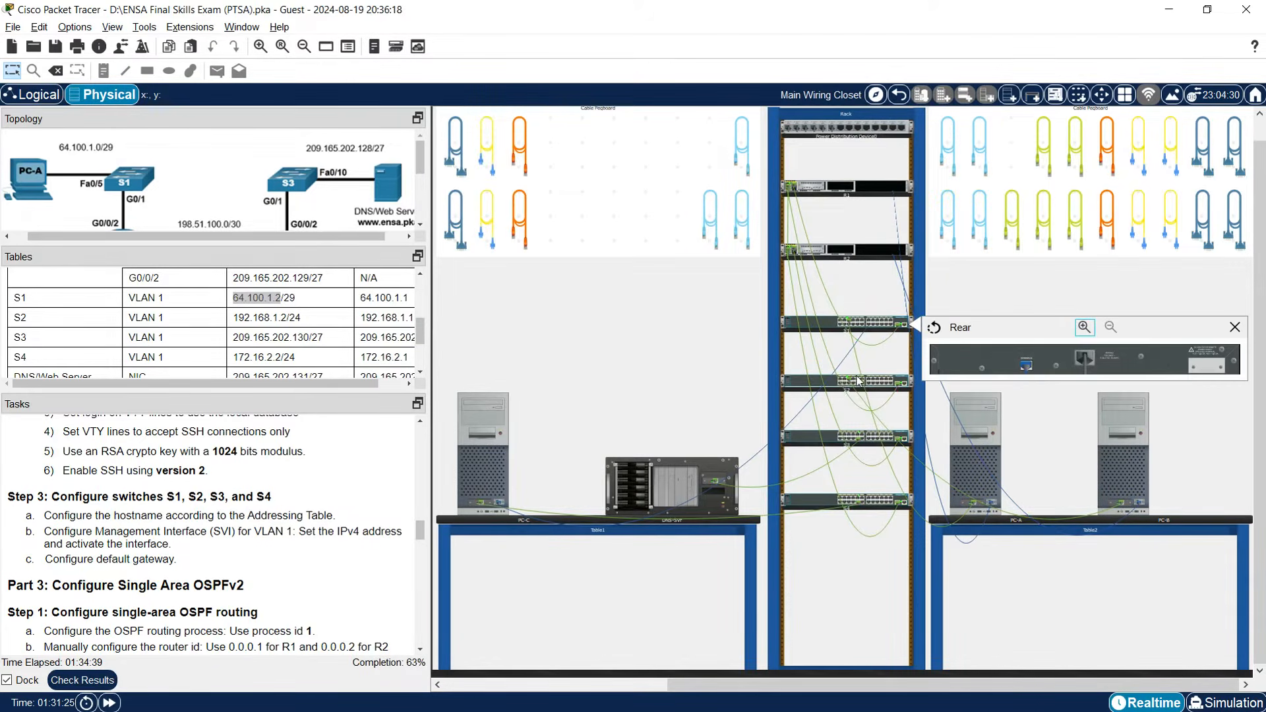
{"action": "right_click", "coordinate": [824, 395]}
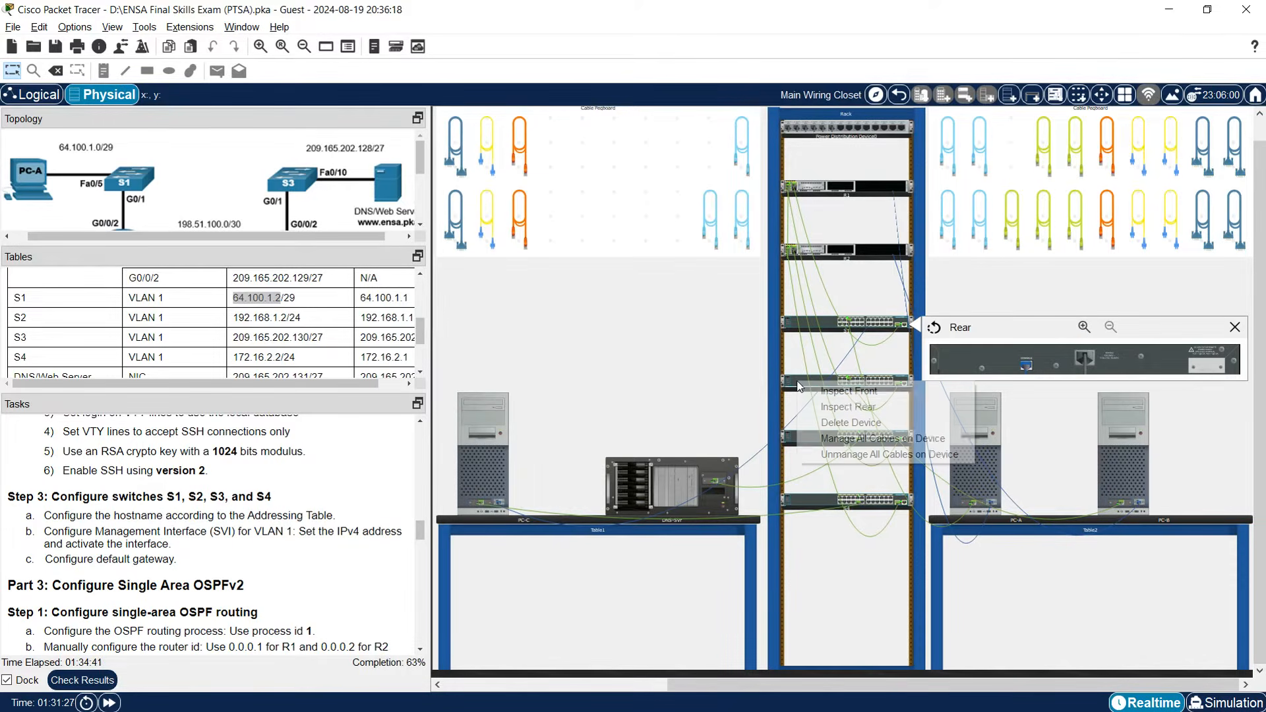
{"action": "left_click", "coordinate": [849, 407]}
{"action": "left_click_drag", "start_coordinate": [1026, 364], "coordinate": [1027, 425]}
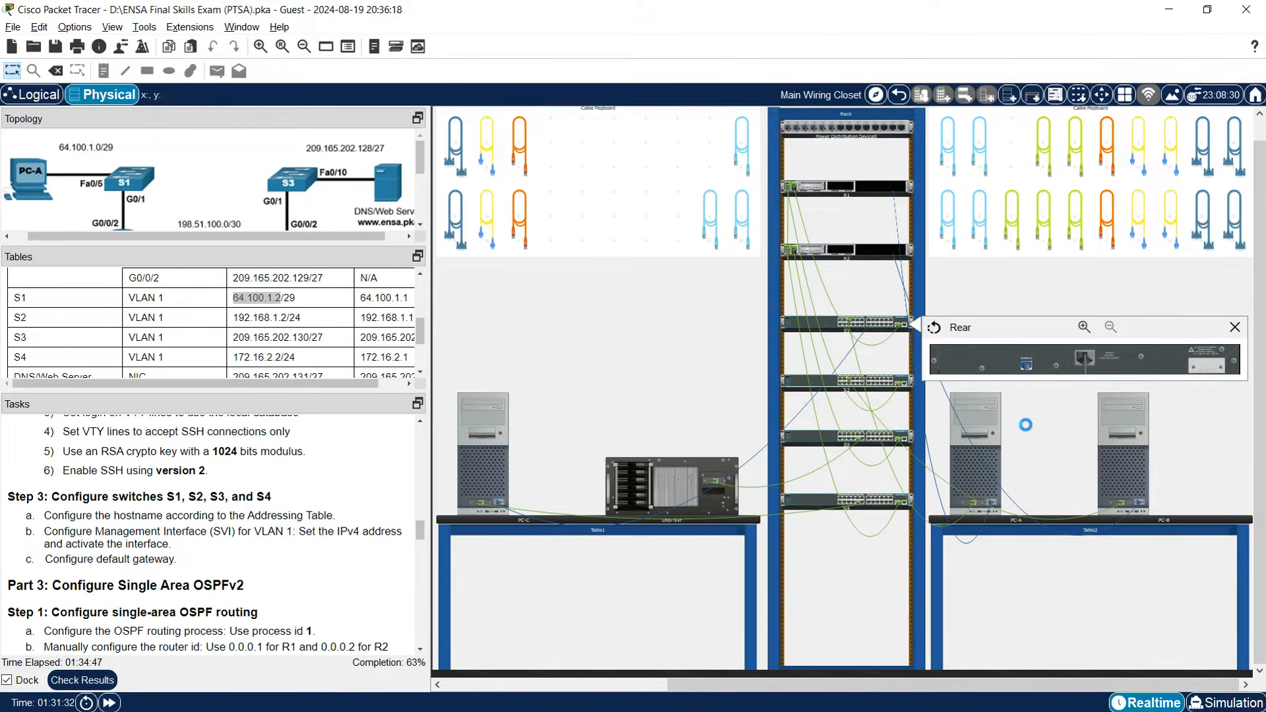
In PC-C's terminal, enter global configuration mode and set the hostname to S2.
{"action": "left_click", "coordinate": [490, 472]}
{"action": "left_click", "coordinate": [740, 198]}
{"action": "left_click", "coordinate": [982, 305]}
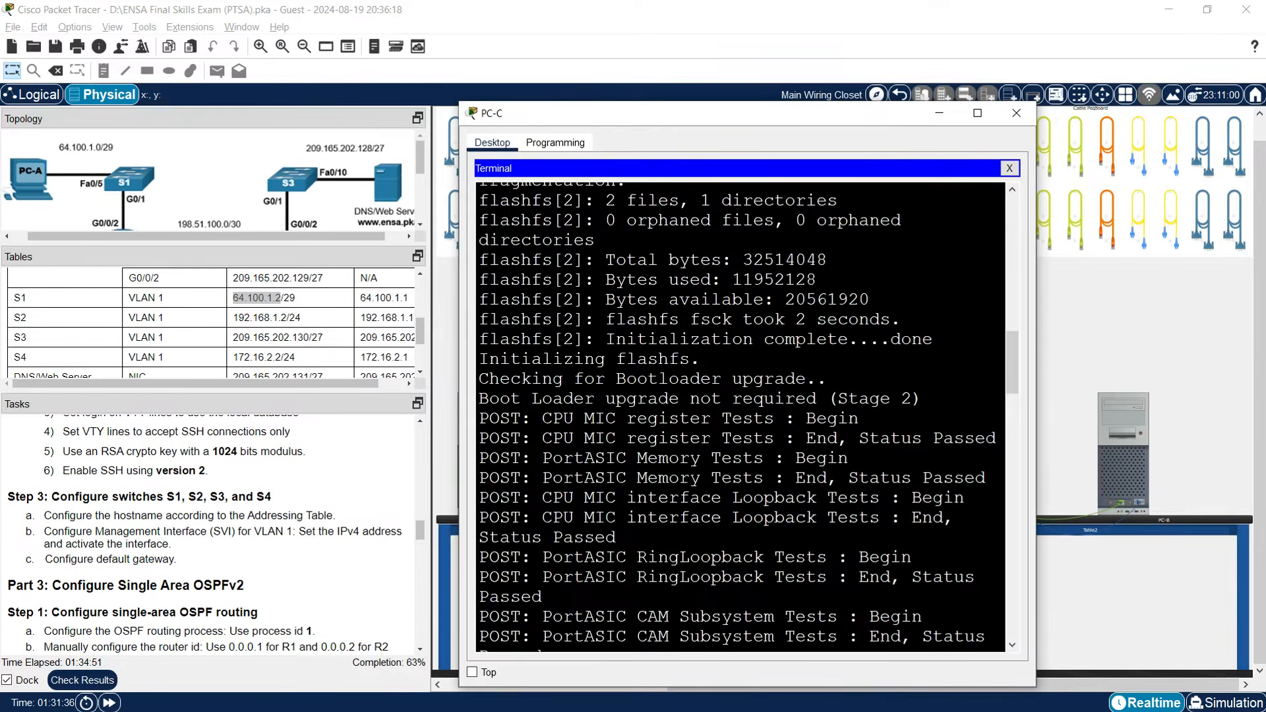
{"action": "key", "text": "Return"}
{"action": "key", "text": "Return"}
{"action": "key", "text": "Return"}
{"action": "key", "text": "Return"}
{"action": "key", "text": "Return"}
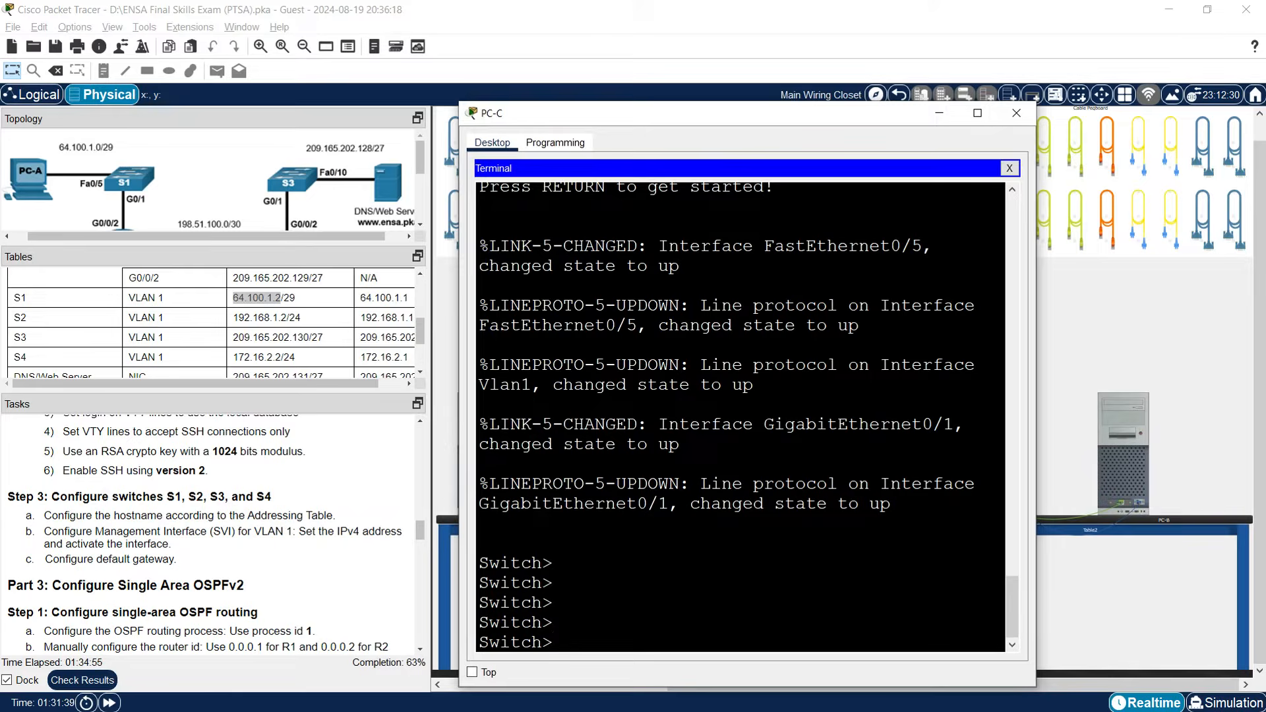
{"action": "type", "text": "enable"}
{"action": "key", "text": "Return"}
{"action": "type", "text": "conf t"}
{"action": "key", "text": "Return"}
{"action": "type", "text": "hostname S2"}
{"action": "key", "text": "Return"}
Assign interface VLAN 1 the address 192.168.1.2 255.255.255.0.
{"action": "type", "text": "inte"}
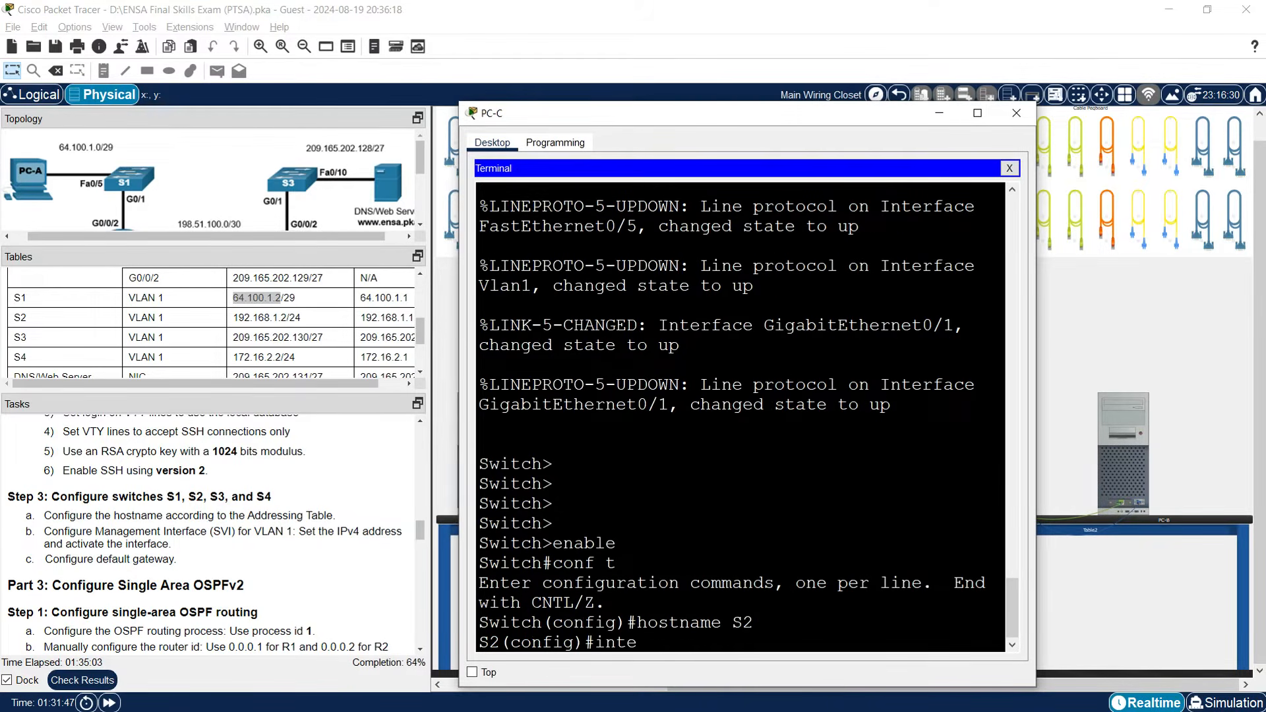
{"action": "type", "text": "rface vlan 1"}
{"action": "key", "text": "Return"}
{"action": "type", "text": "ip addre"}
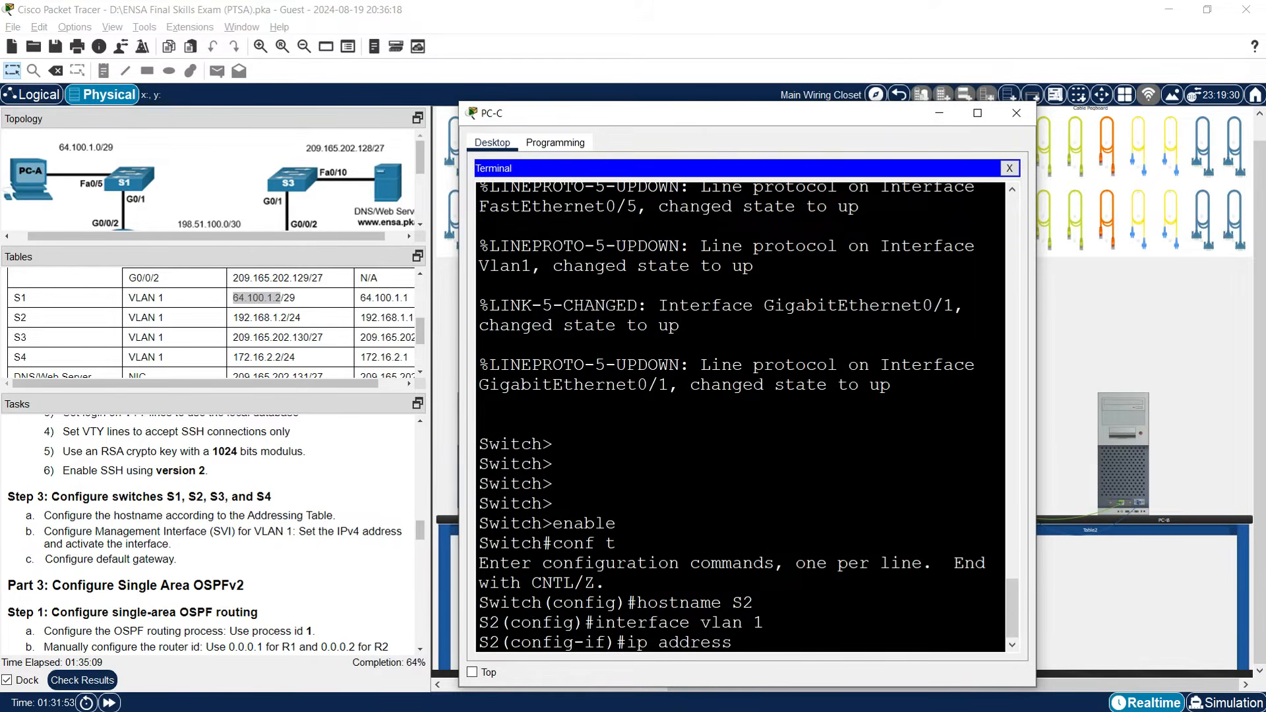
{"action": "type", "text": "ss"}
{"action": "left_click_drag", "start_coordinate": [233, 317], "coordinate": [286, 317]}
{"action": "right_click", "coordinate": [286, 317]}
{"action": "left_click", "coordinate": [330, 380]}
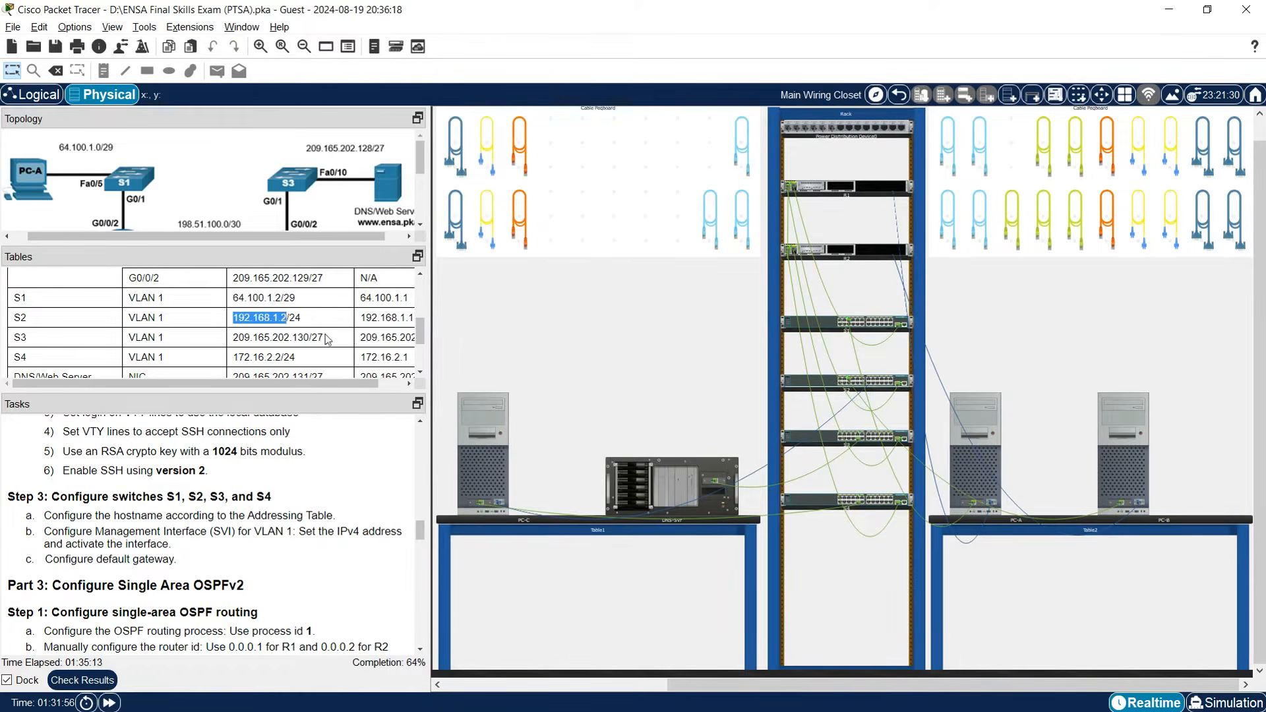
{"action": "left_click", "coordinate": [497, 465]}
{"action": "right_click", "coordinate": [752, 641]}
{"action": "left_click", "coordinate": [768, 667]}
{"action": "type", "text": "255.255.255.0"}
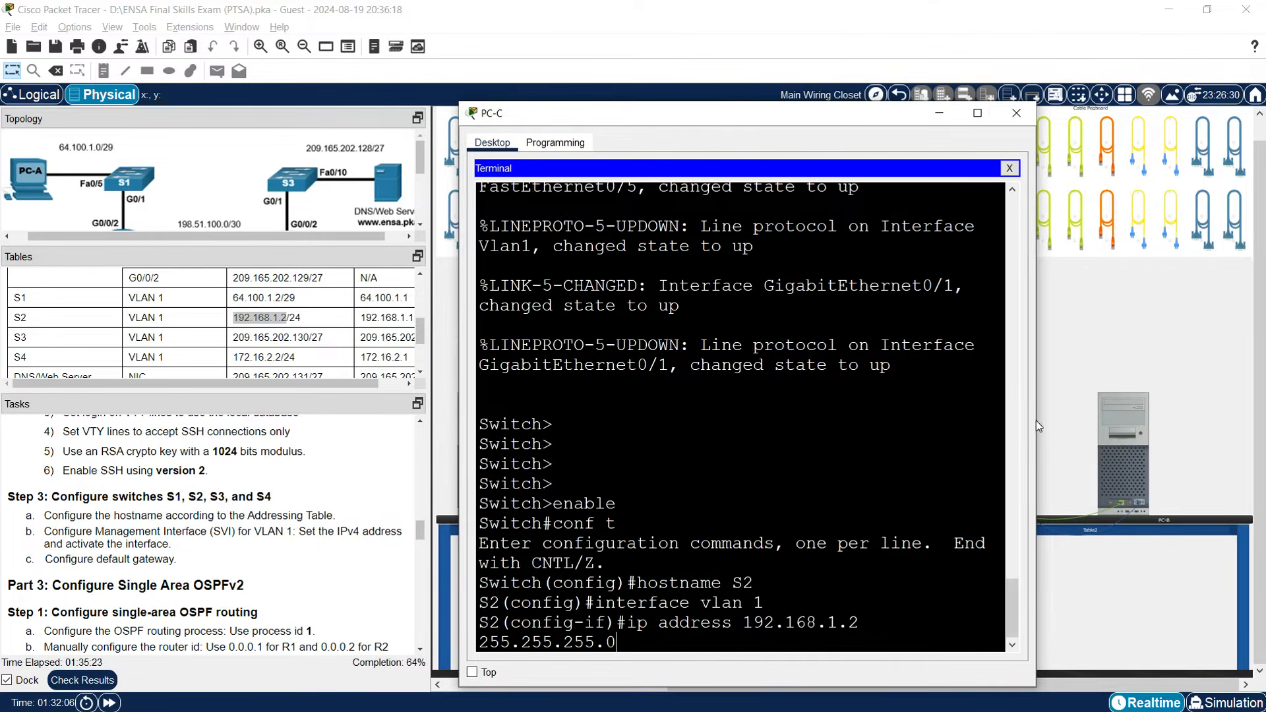
{"action": "left_click_drag", "start_coordinate": [1036, 421], "coordinate": [1176, 421]}
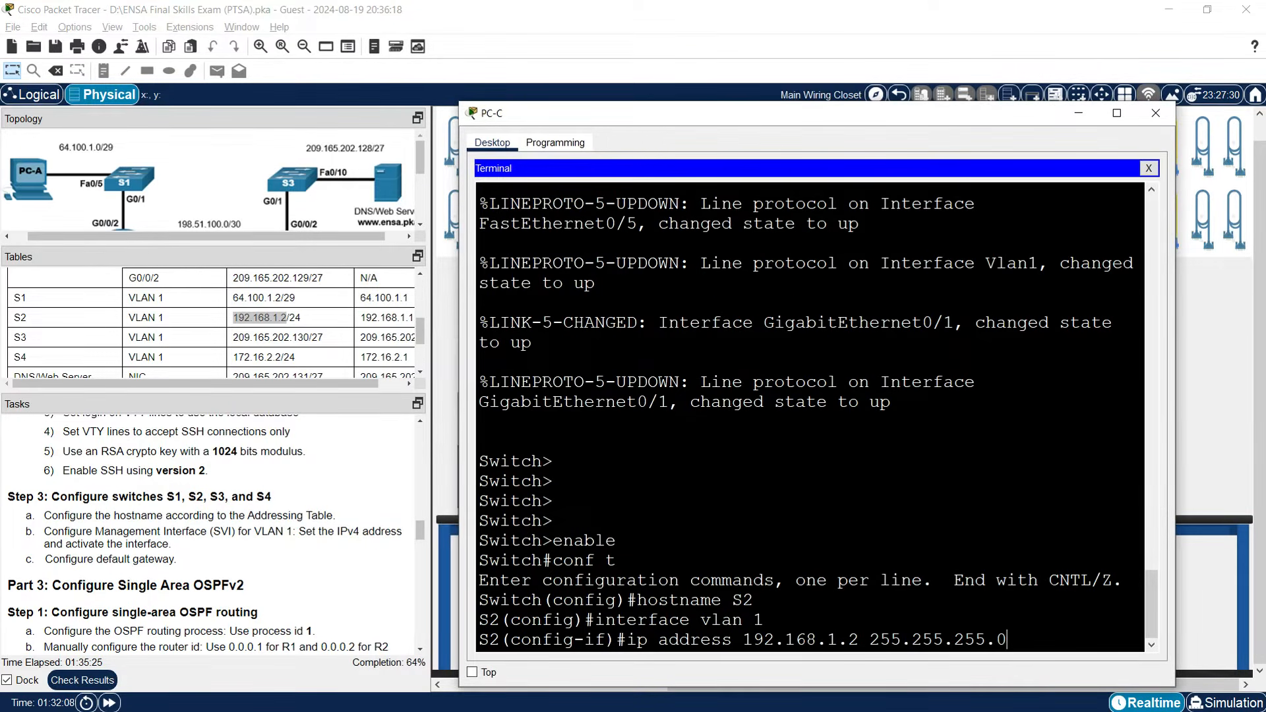
{"action": "key", "text": "Return"}
Enable VLAN 1 with no shutdown and set S2's default gateway to 192.168.1.1.
{"action": "type", "text": "no shut"}
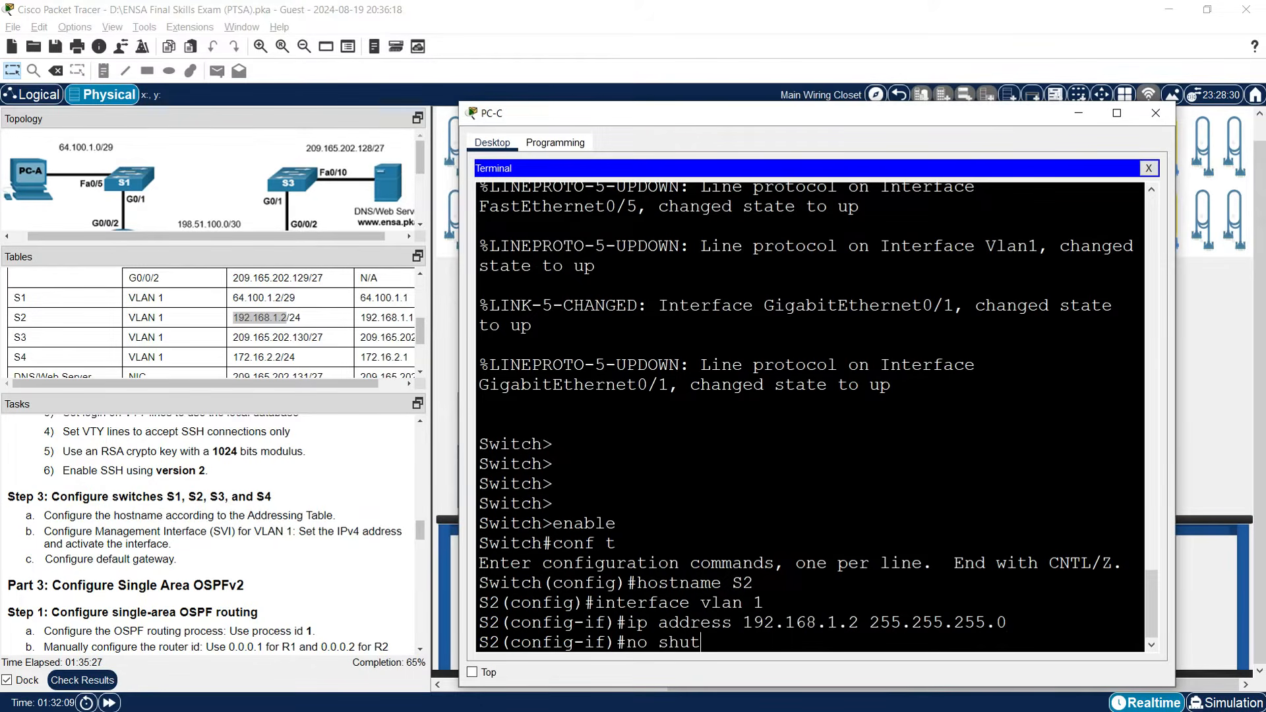
{"action": "key", "text": "Tab"}
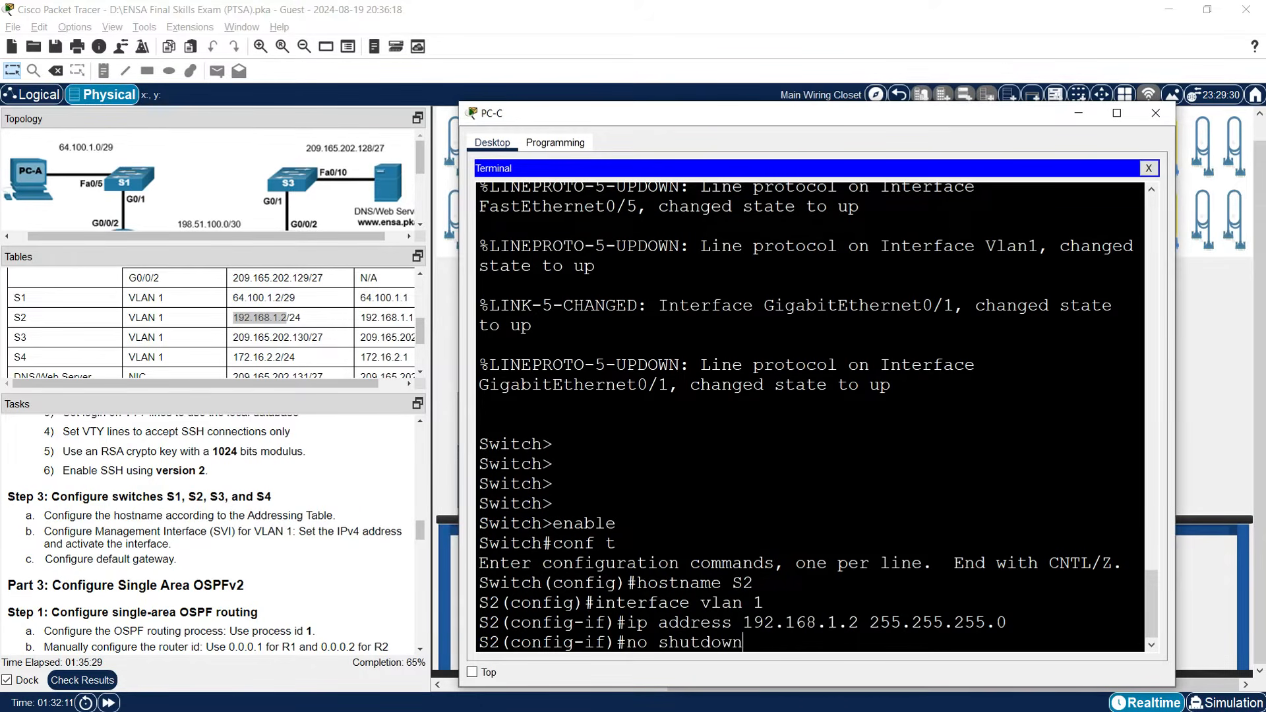
{"action": "key", "text": "Return"}
{"action": "key", "text": "Return"}
{"action": "type", "text": "ip default-gateway"}
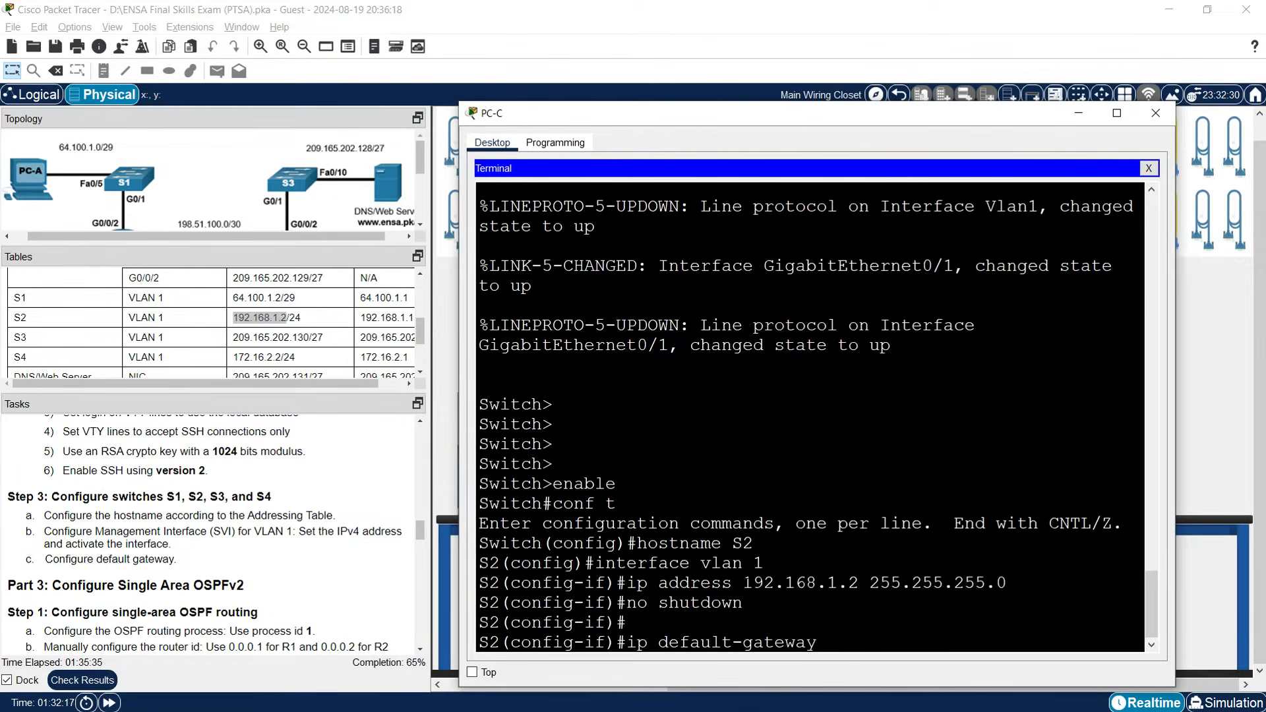
{"action": "left_click_drag", "start_coordinate": [743, 583], "coordinate": [849, 583]}
{"action": "key", "text": "ctrl+c"}
{"action": "key", "text": "ctrl+v"}
{"action": "type", "text": "1"}
{"action": "key", "text": "Return"}
{"action": "key", "text": "Return"}
{"action": "key", "text": "Return"}
{"action": "key", "text": "Return"}
{"action": "key", "text": "Return"}
{"action": "key", "text": "Return"}
{"action": "key", "text": "Return"}
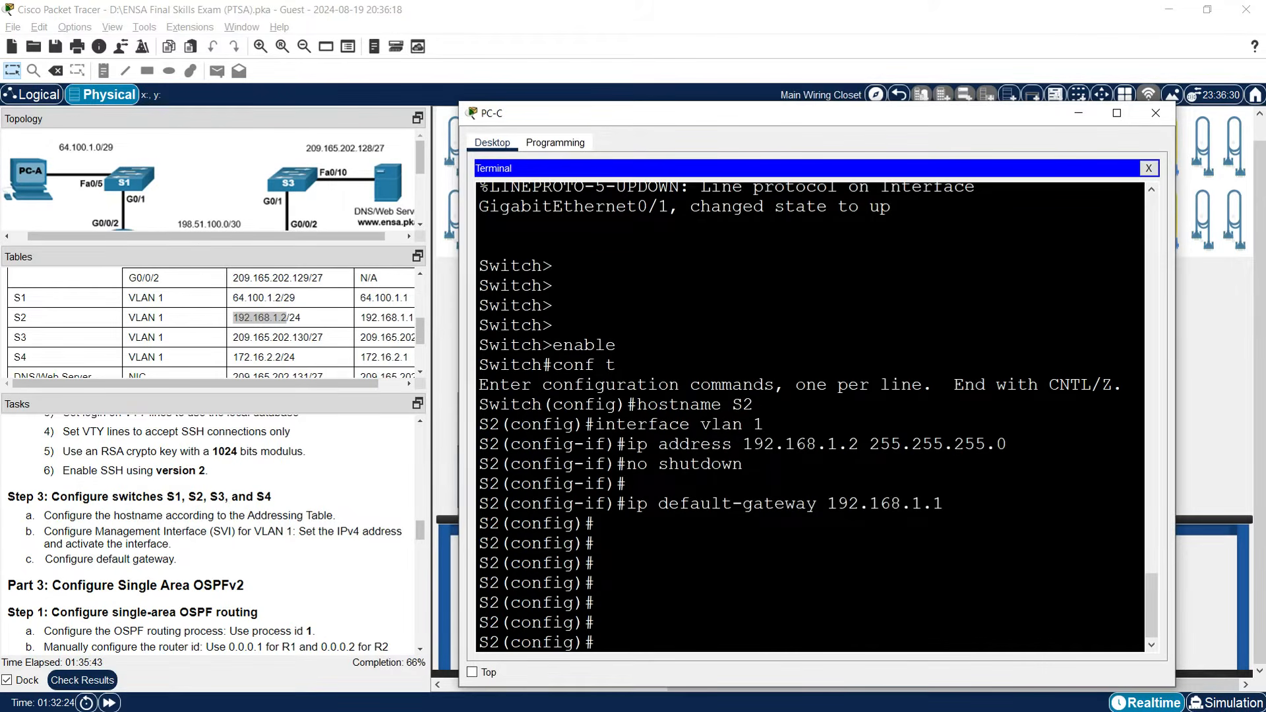
{"action": "left_click", "coordinate": [1150, 169]}
{"action": "left_click", "coordinate": [1080, 115]}
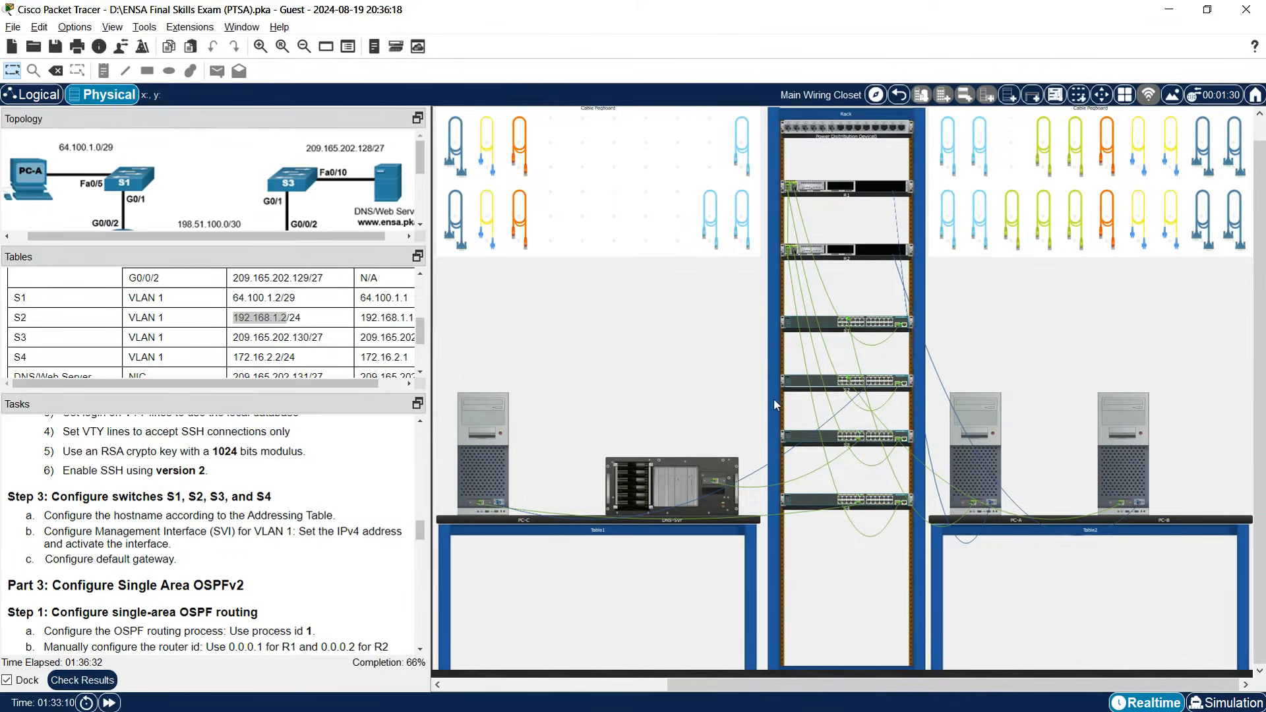
Move PC-C's console cable from S2's console port to S3's console port.
{"action": "right_click", "coordinate": [809, 390]}
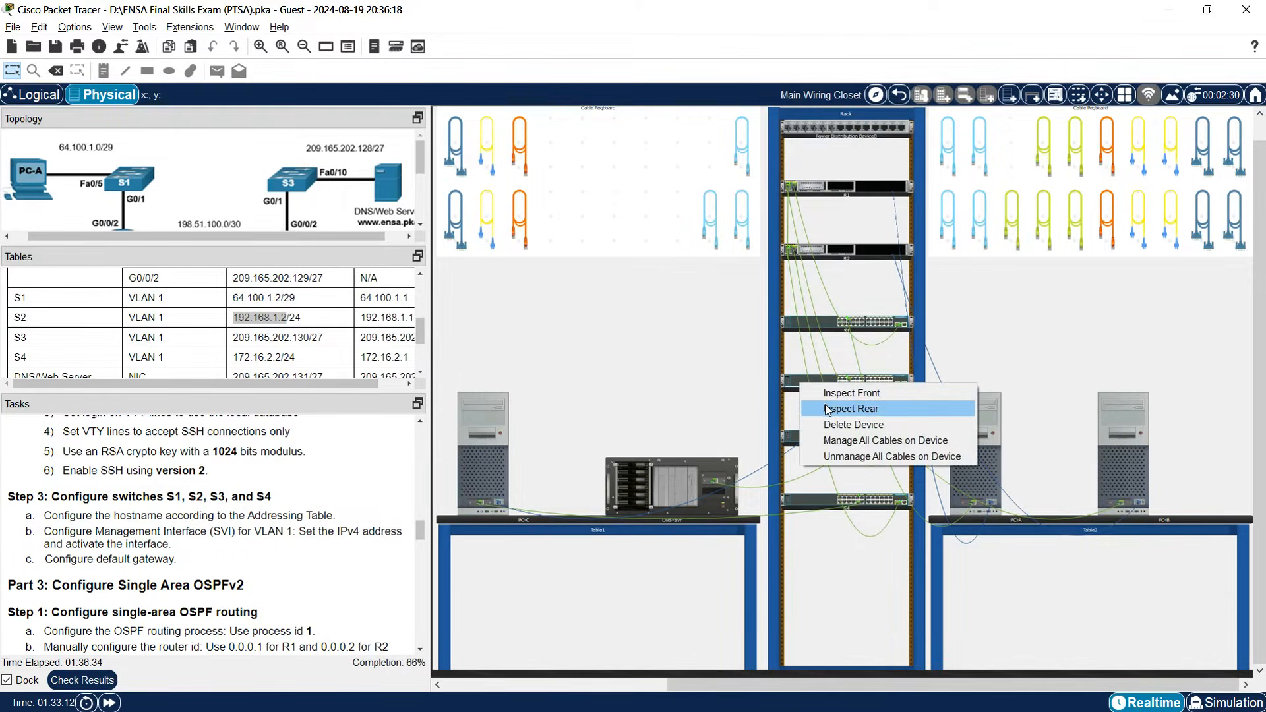
{"action": "left_click", "coordinate": [828, 409]}
{"action": "right_click", "coordinate": [804, 438]}
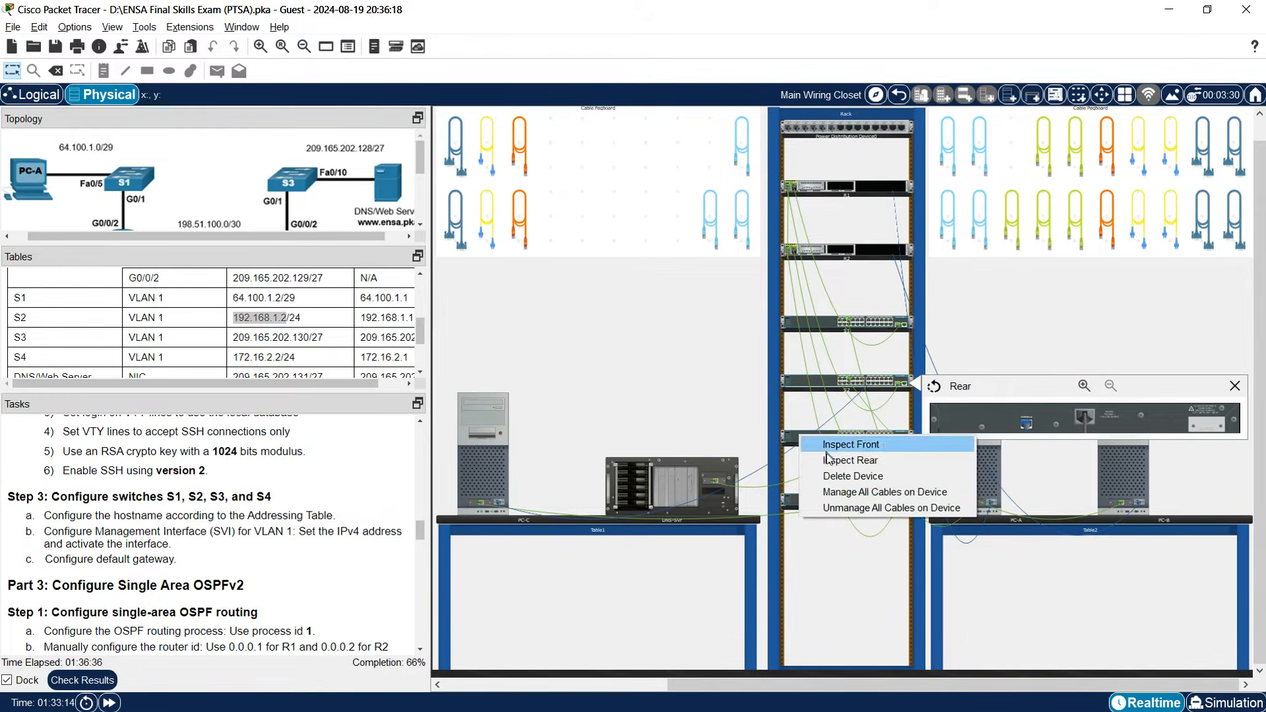
{"action": "left_click", "coordinate": [824, 459]}
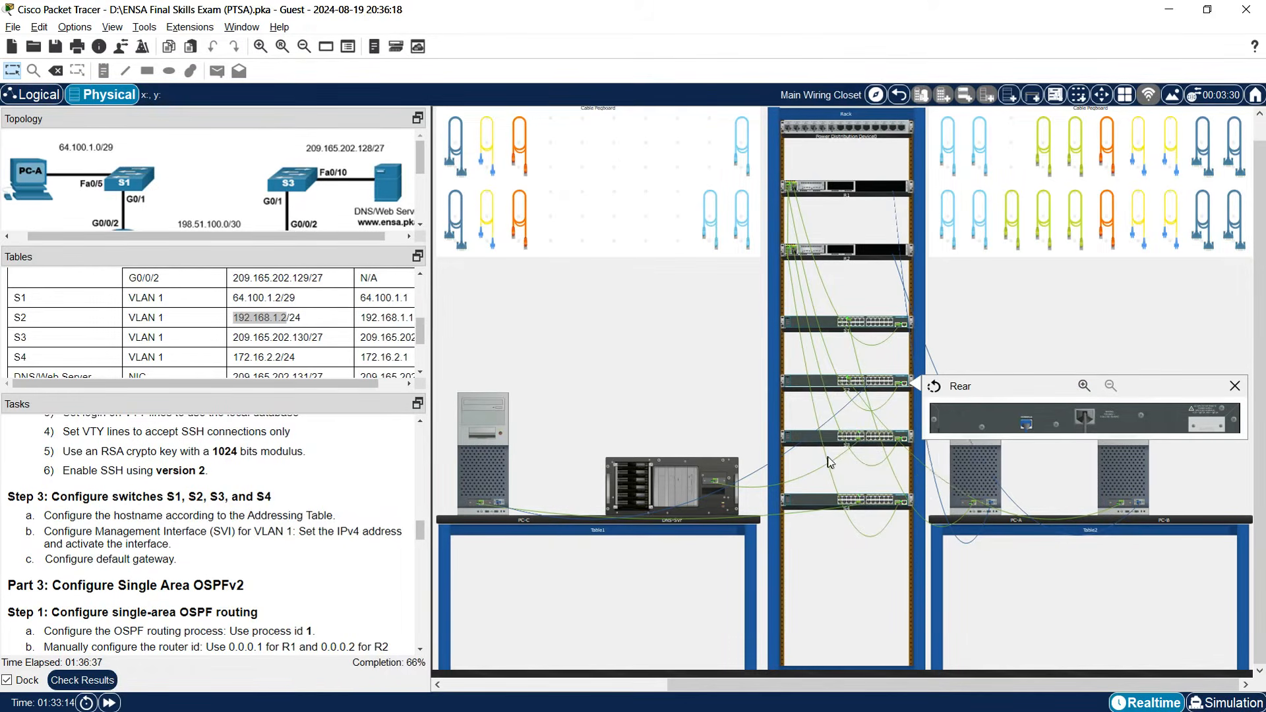
{"action": "left_click", "coordinate": [1027, 427]}
{"action": "left_click_drag", "start_coordinate": [1028, 427], "coordinate": [1028, 482]}
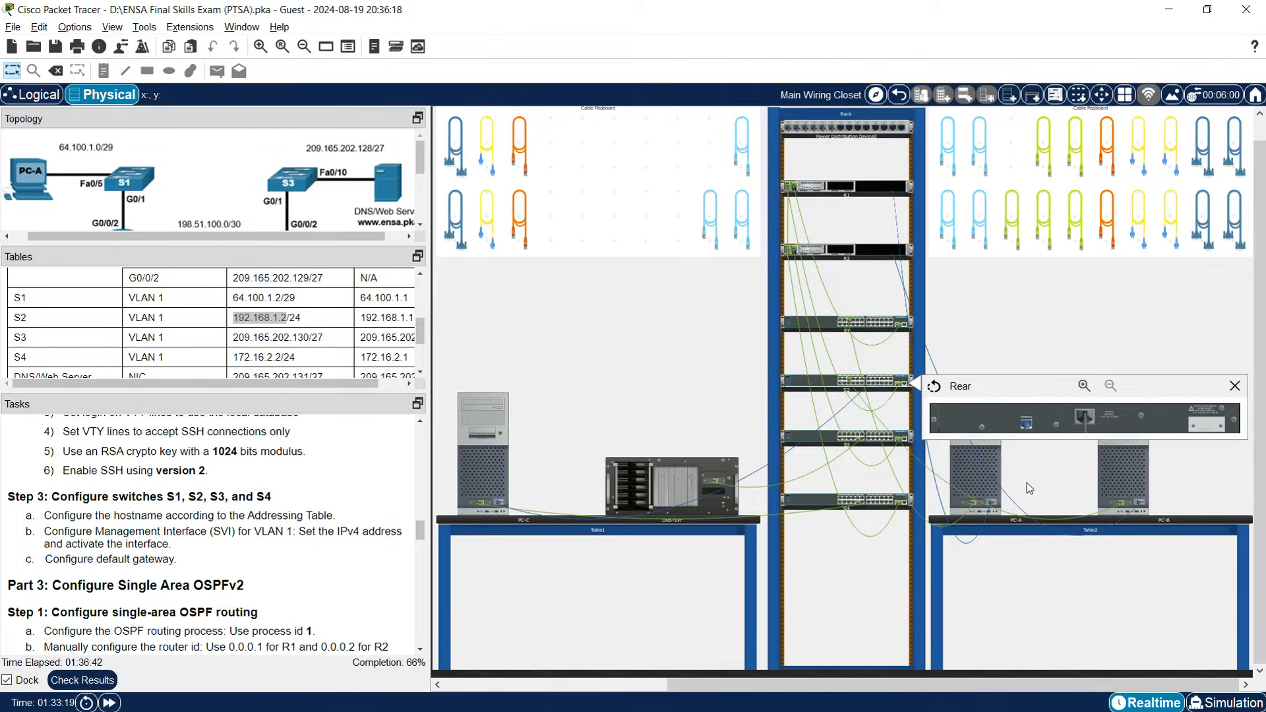
In PC-C's terminal, enter global configuration mode and set the hostname to S3.
{"action": "left_click", "coordinate": [488, 459]}
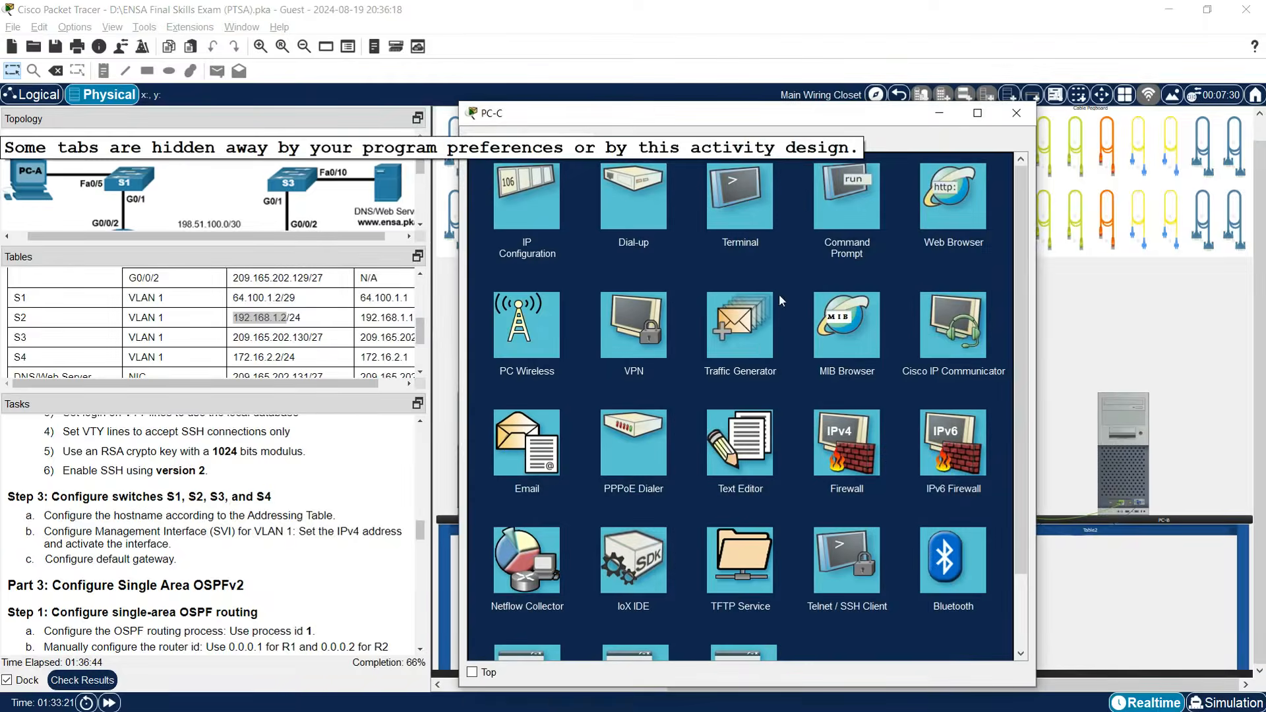
{"action": "left_click", "coordinate": [762, 200]}
{"action": "left_click", "coordinate": [979, 310]}
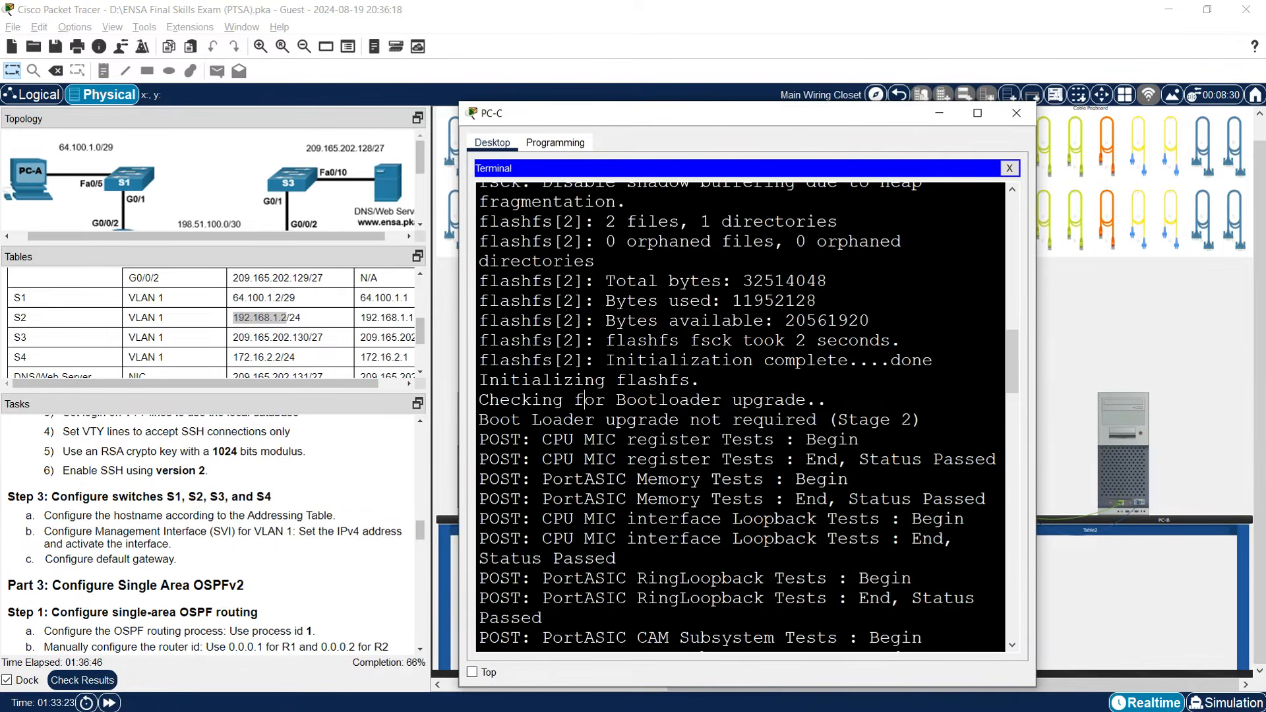
{"action": "type", "text": "enable"}
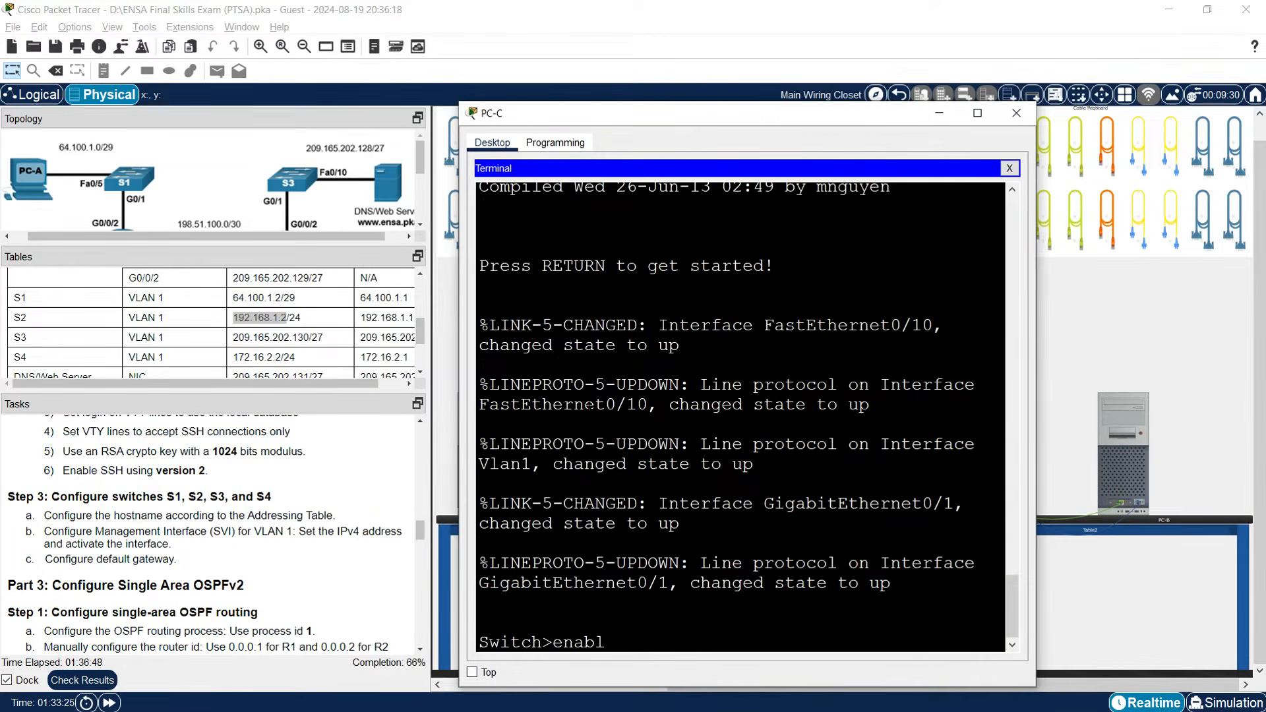
{"action": "key", "text": "Return"}
{"action": "type", "text": "conf t"}
{"action": "key", "text": "Return"}
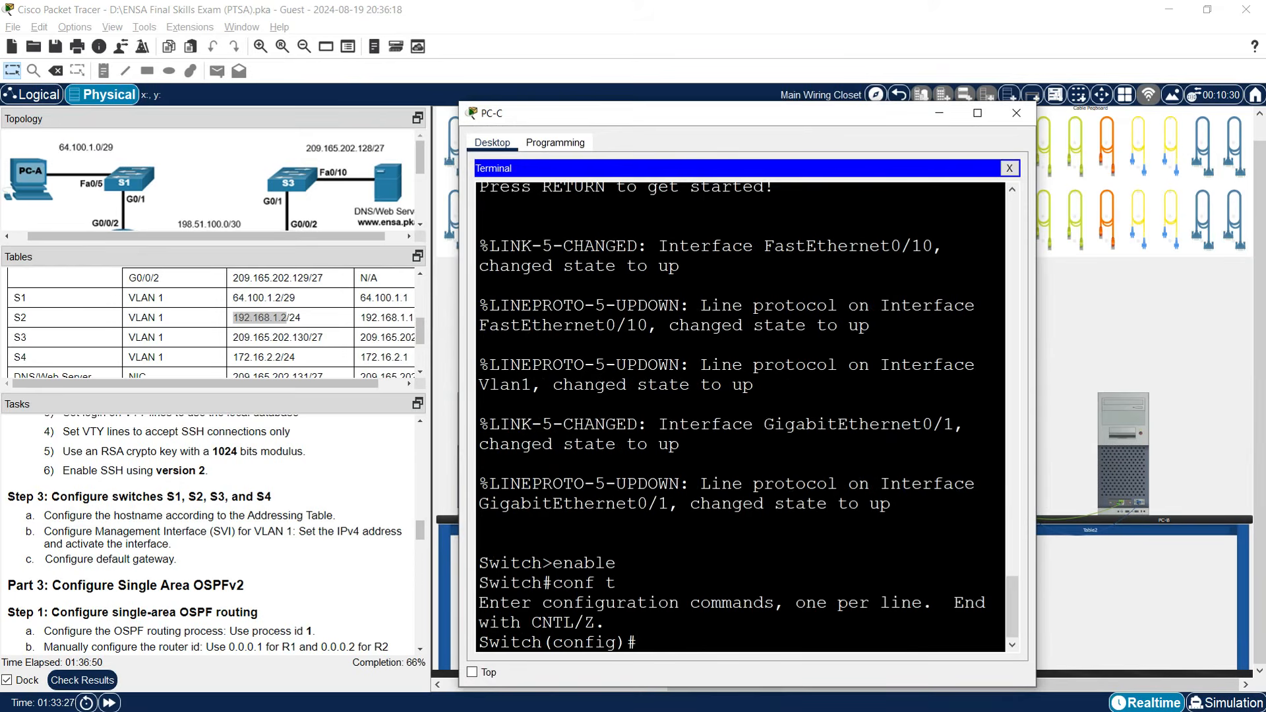
{"action": "left_click_drag", "start_coordinate": [1035, 333], "coordinate": [1209, 333]}
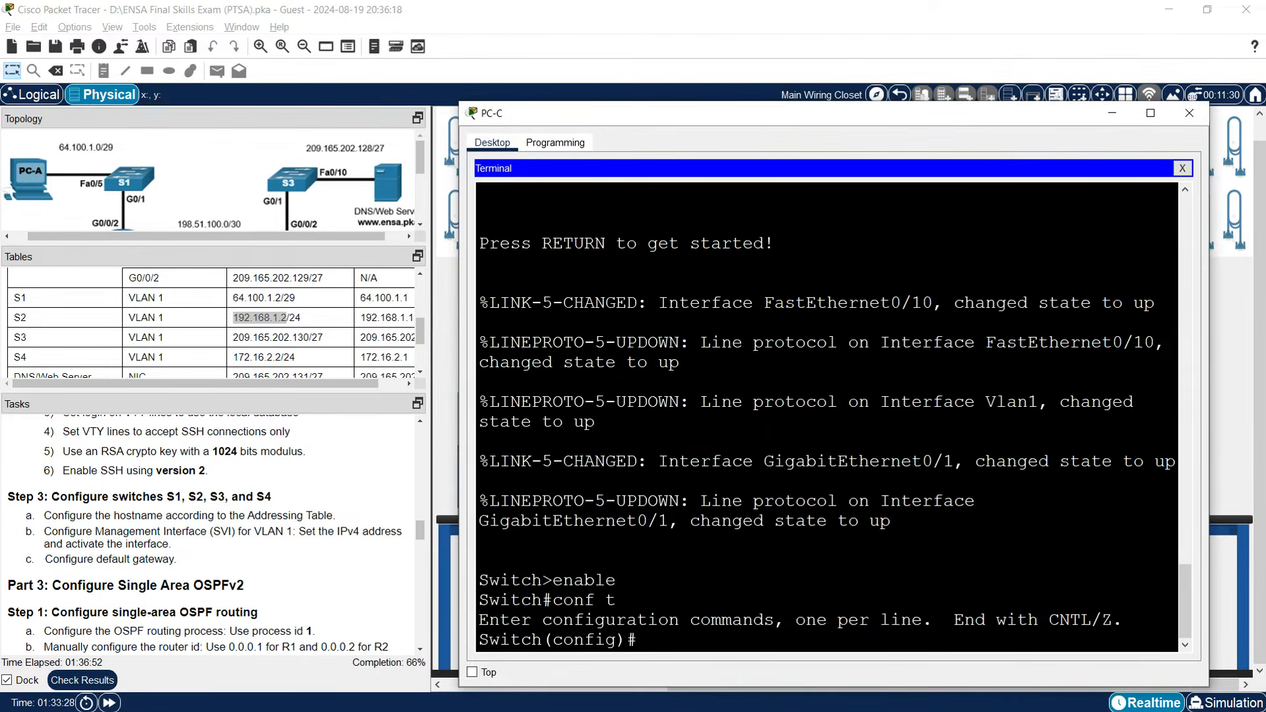
{"action": "left_click_drag", "start_coordinate": [705, 113], "coordinate": [709, 77]}
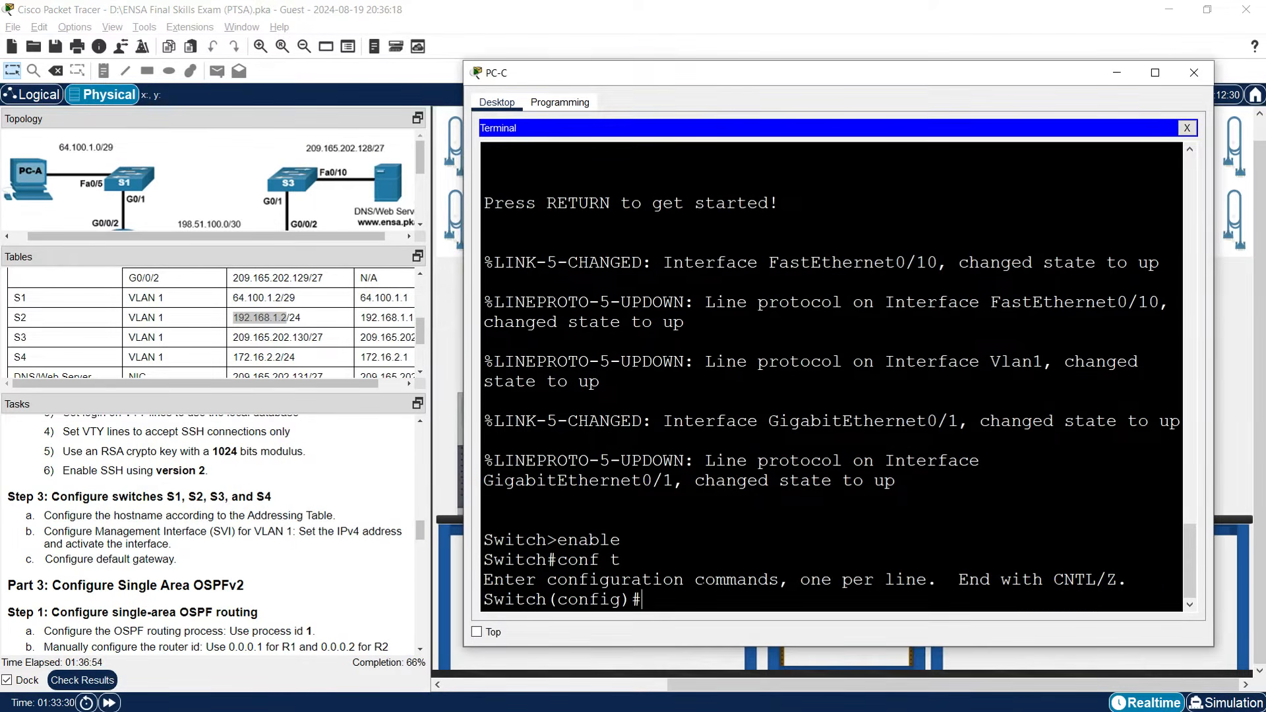
{"action": "type", "text": "hostname S"}
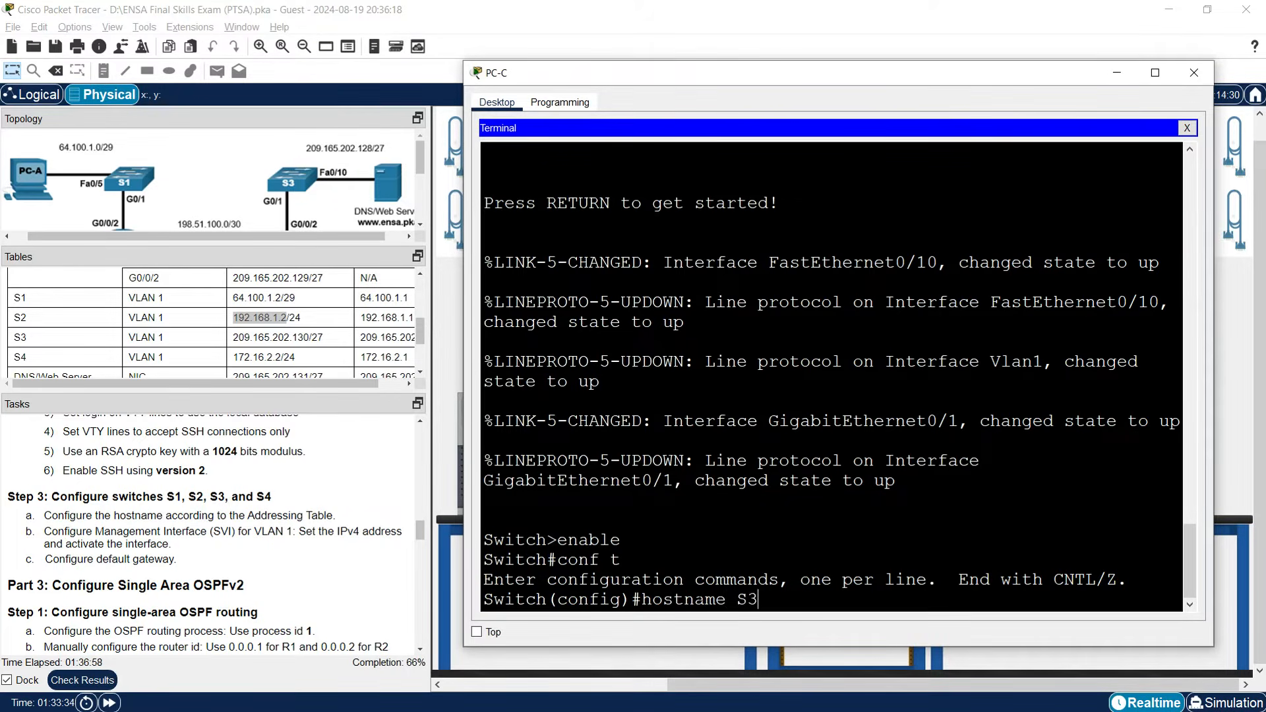
{"action": "type", "text": "3"}
{"action": "key", "text": "Return"}
Give interface VLAN 1 address 209.165.202.130 255.255.255.224 and enable it with no shutdown.
{"action": "type", "text": "interface la"}
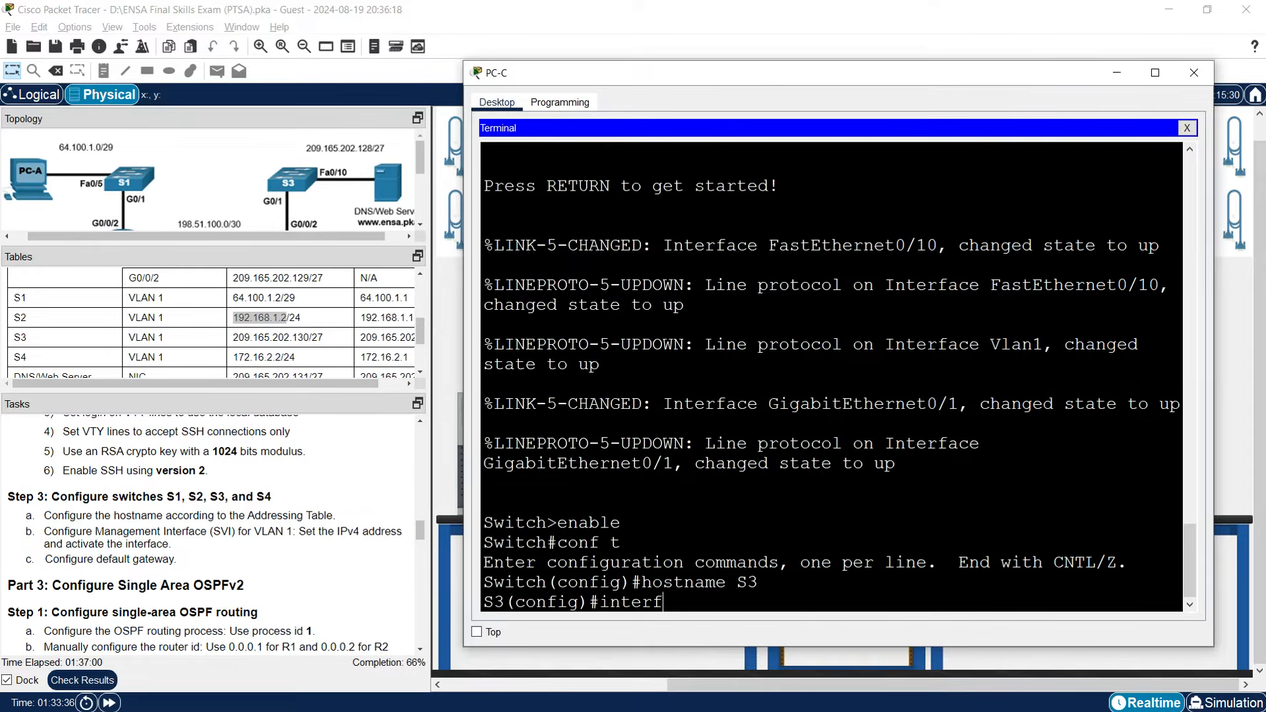
{"action": "key", "text": "BackSpace"}
{"action": "key", "text": "BackSpace"}
{"action": "type", "text": "vlan 1"}
{"action": "key", "text": "Return"}
{"action": "type", "text": "ip address"}
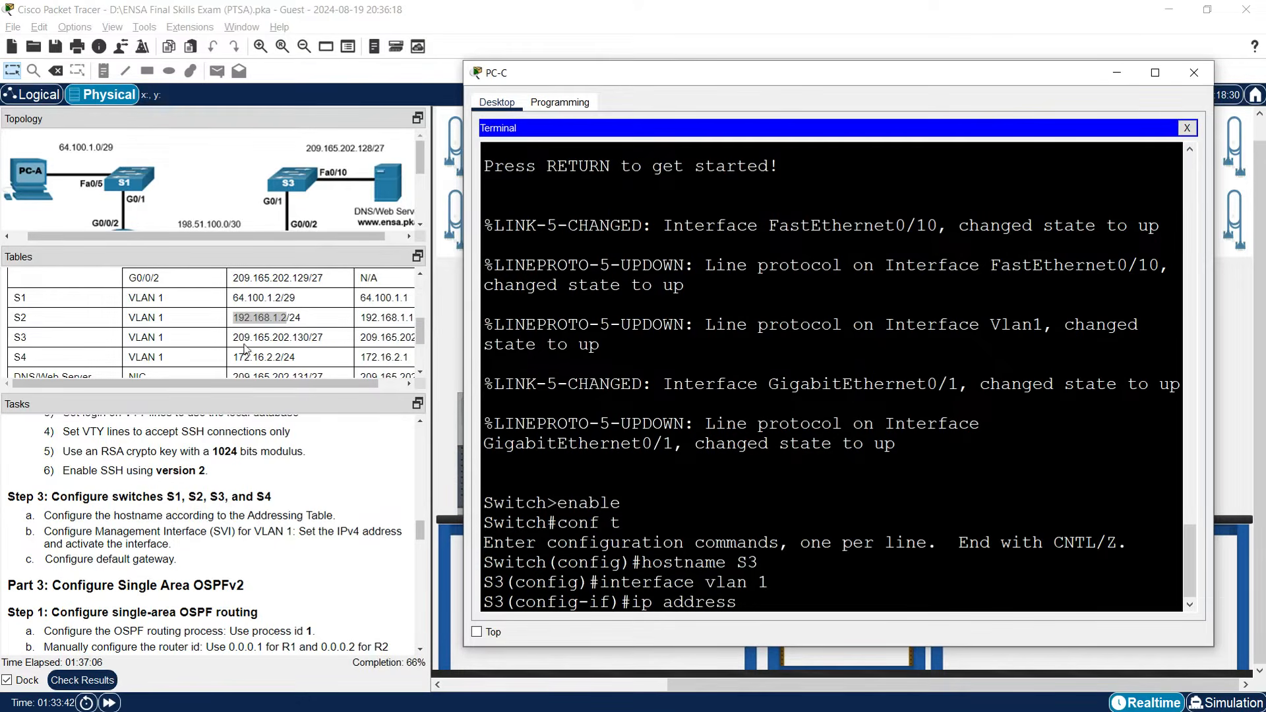
{"action": "left_click_drag", "start_coordinate": [234, 338], "coordinate": [310, 341]}
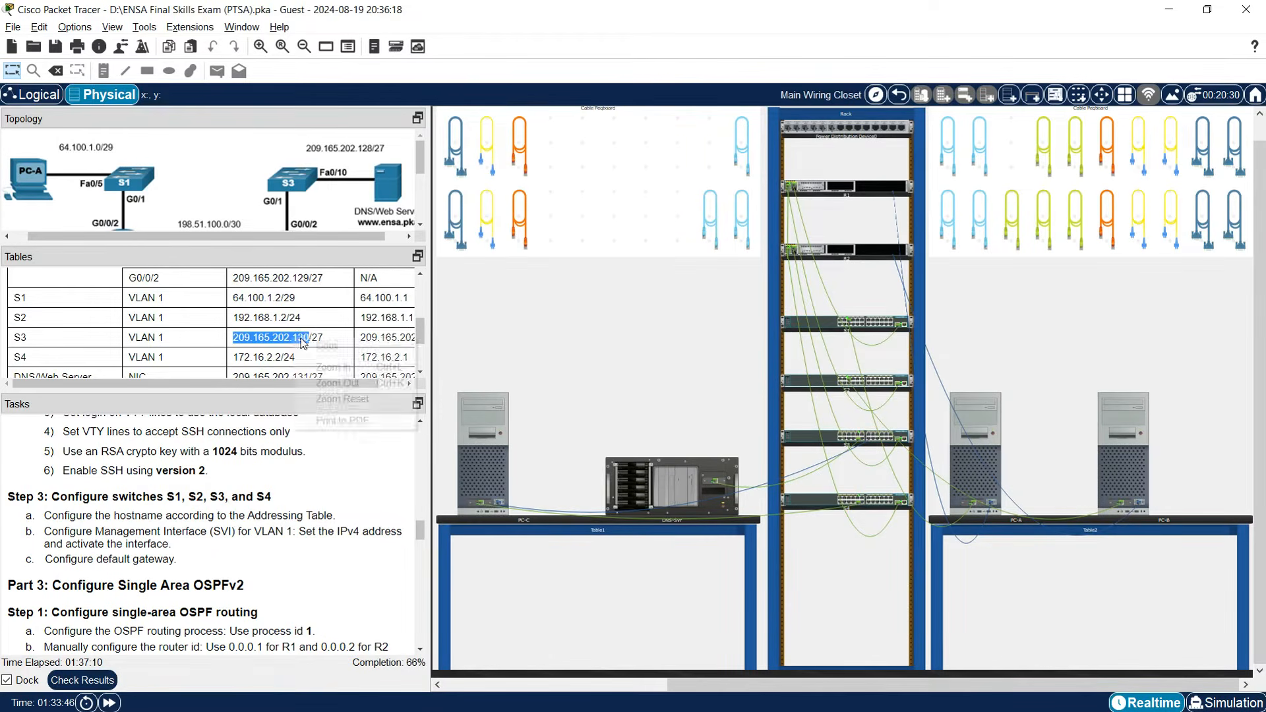
{"action": "left_click", "coordinate": [512, 478]}
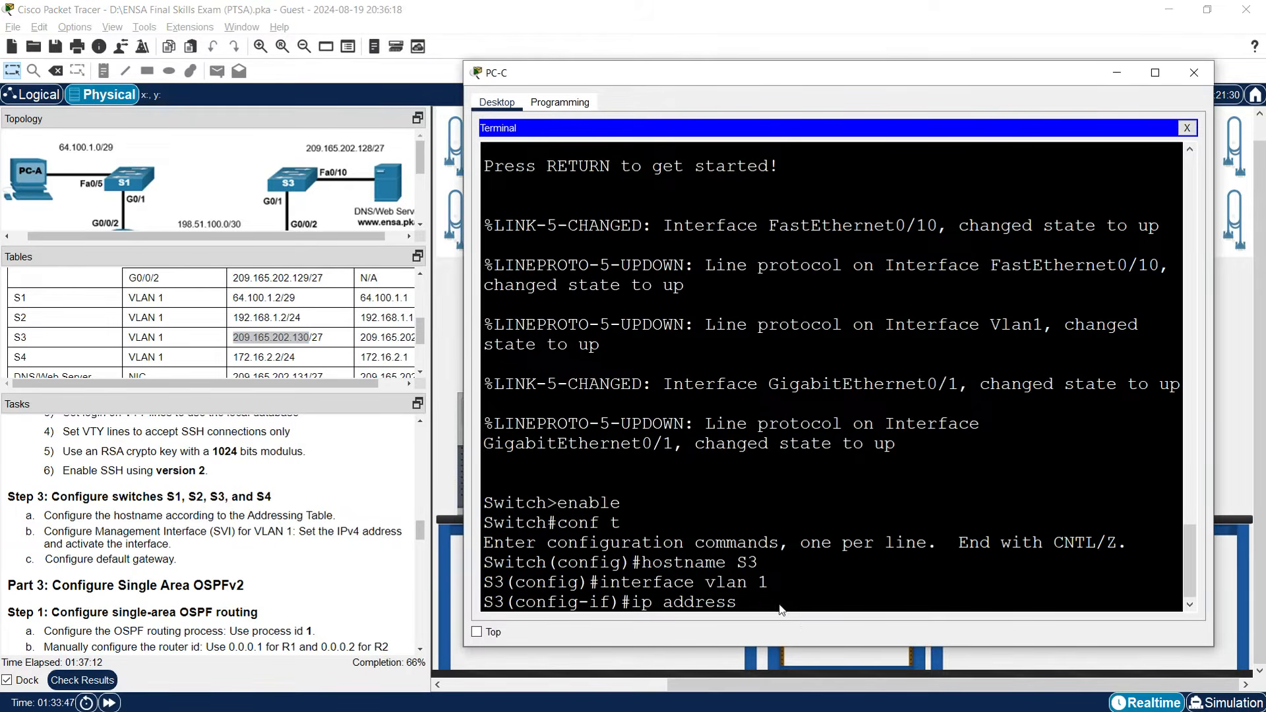
{"action": "key", "text": "ctrl+v"}
{"action": "type", "text": "255.255.2"}
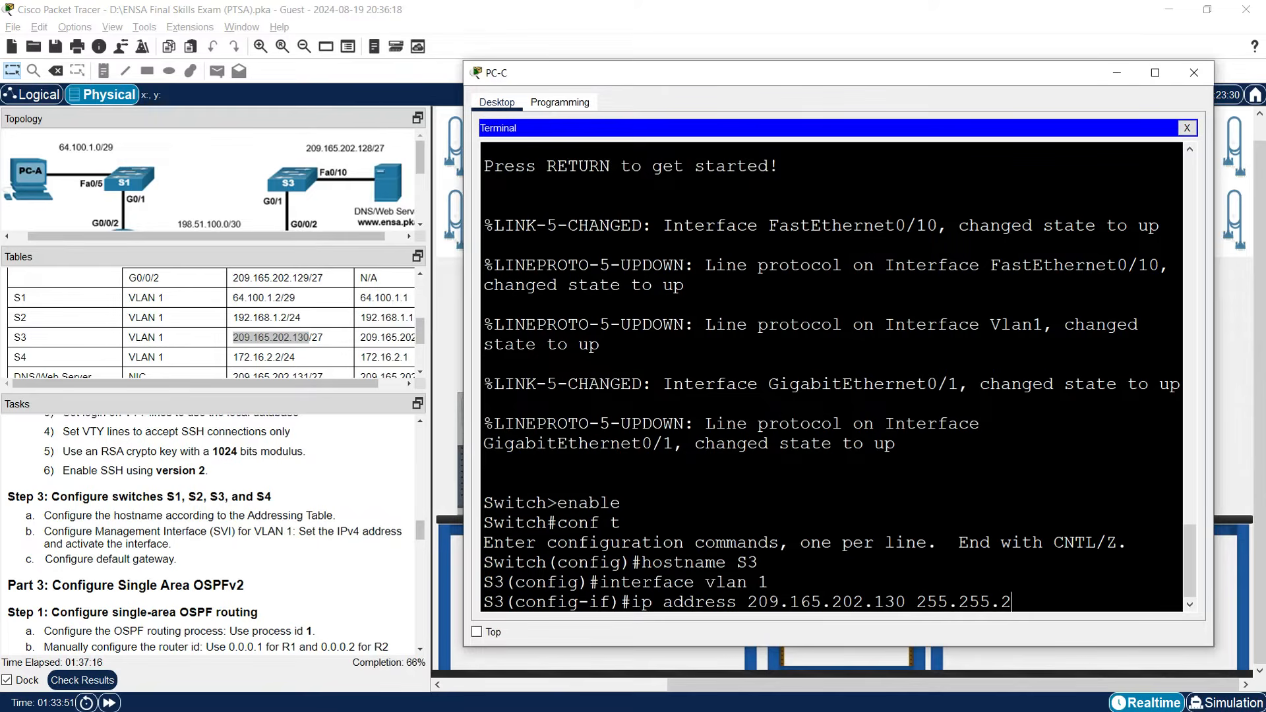
{"action": "type", "text": "55.224"}
{"action": "key", "text": "Return"}
{"action": "type", "text": "no shutdown"}
{"action": "key", "text": "Return"}
{"action": "key", "text": "Return"}
{"action": "key", "text": "Return"}
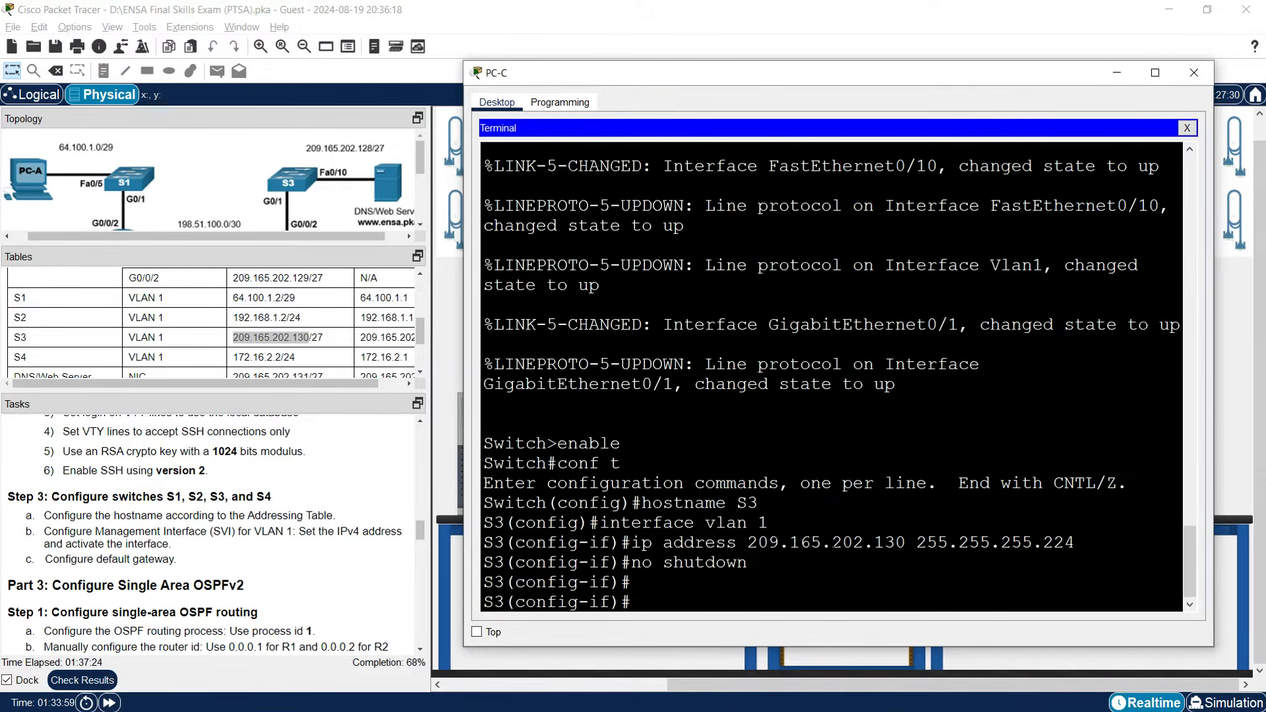
Set S3's default gateway to 209.165.202.129, then close the terminal and PC-C's window.
{"action": "type", "text": "ip default"}
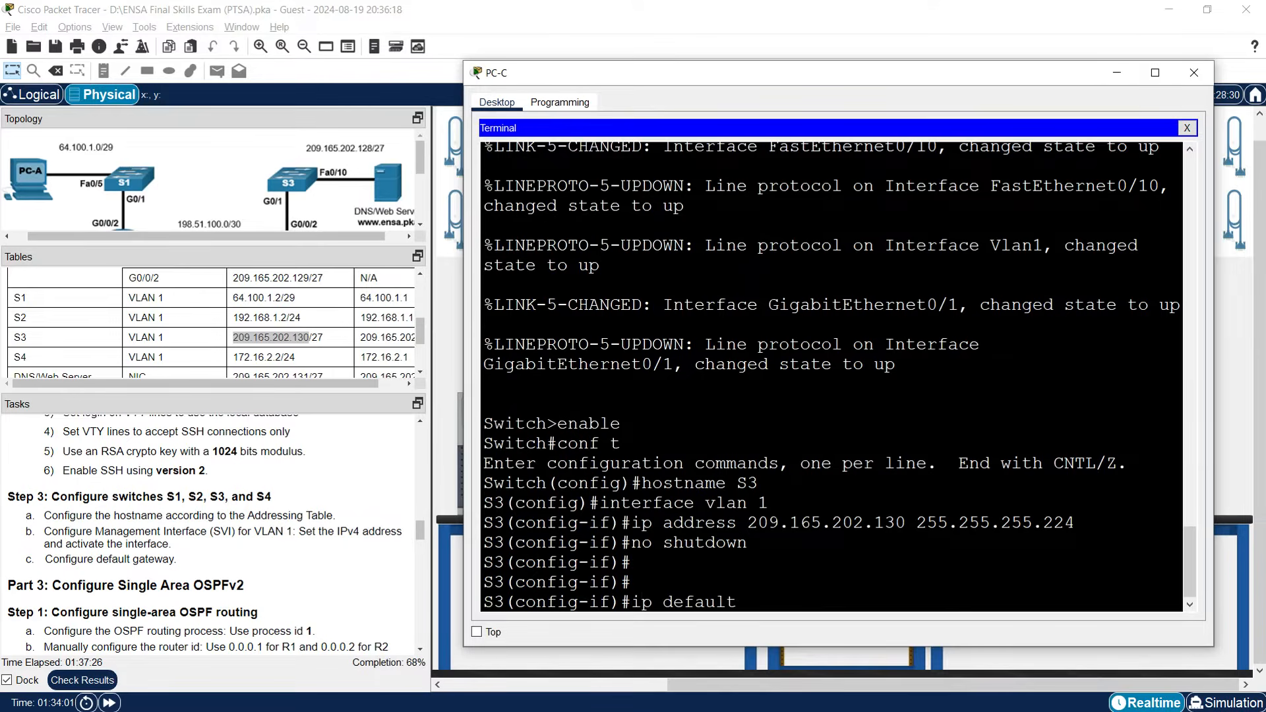
{"action": "type", "text": "-gateway"}
{"action": "left_click_drag", "start_coordinate": [748, 523], "coordinate": [891, 526]}
{"action": "right_click", "coordinate": [887, 526]}
{"action": "left_click", "coordinate": [917, 531]}
{"action": "right_click", "coordinate": [860, 586]}
{"action": "left_click", "coordinate": [894, 607]}
{"action": "key", "text": "BackSpace"}
{"action": "left_click_drag", "start_coordinate": [377, 387], "coordinate": [402, 388]}
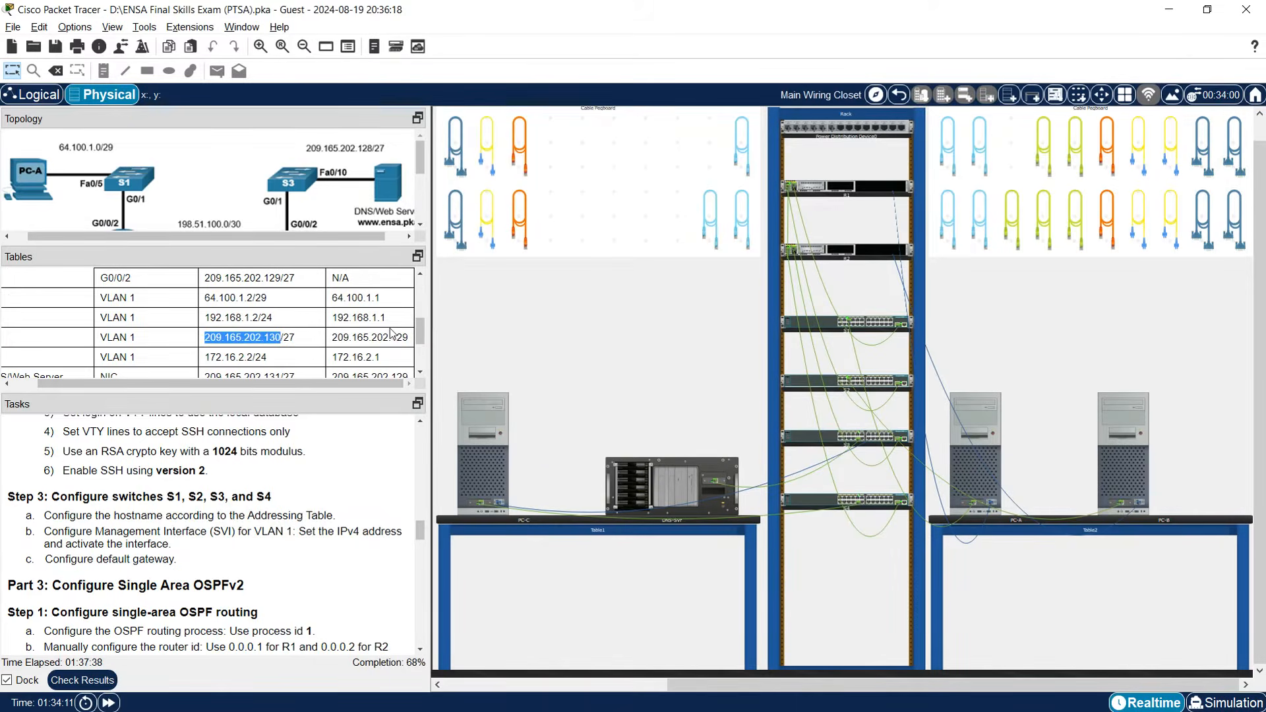
{"action": "left_click", "coordinate": [501, 461]}
{"action": "type", "text": "29"}
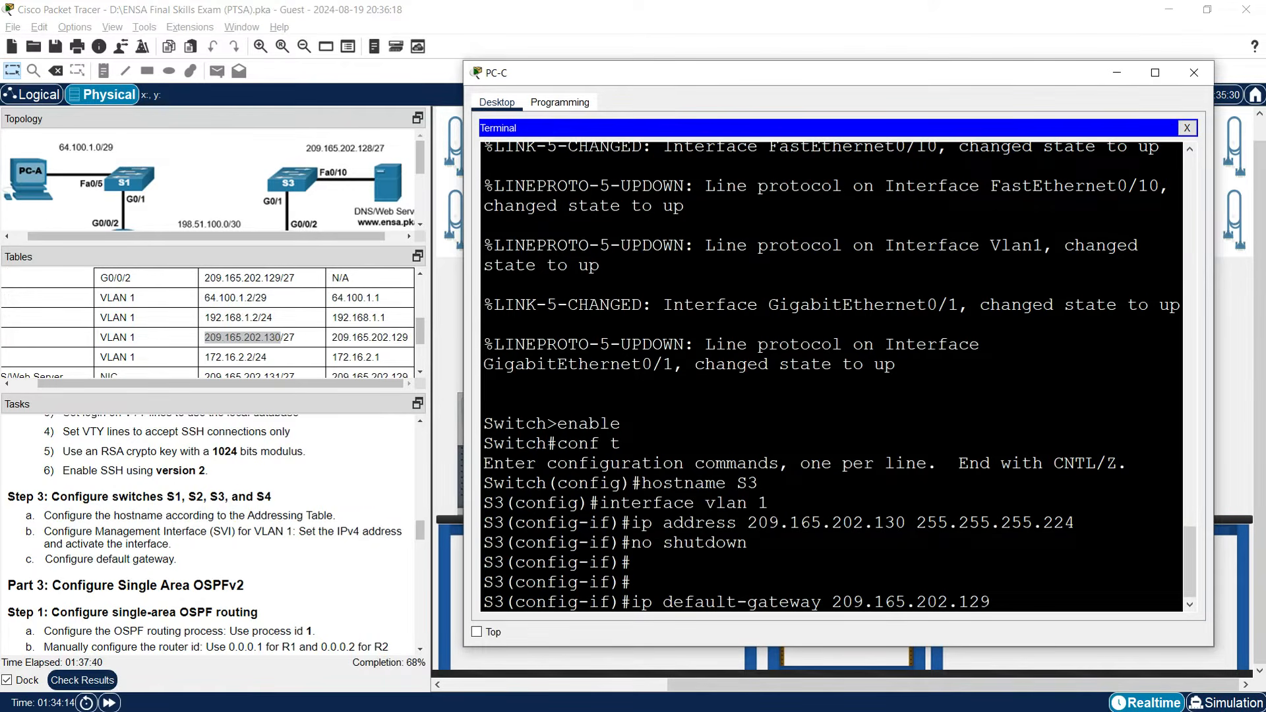
{"action": "key", "text": "Return"}
{"action": "key", "text": "Return"}
{"action": "key", "text": "Return"}
{"action": "key", "text": "Return"}
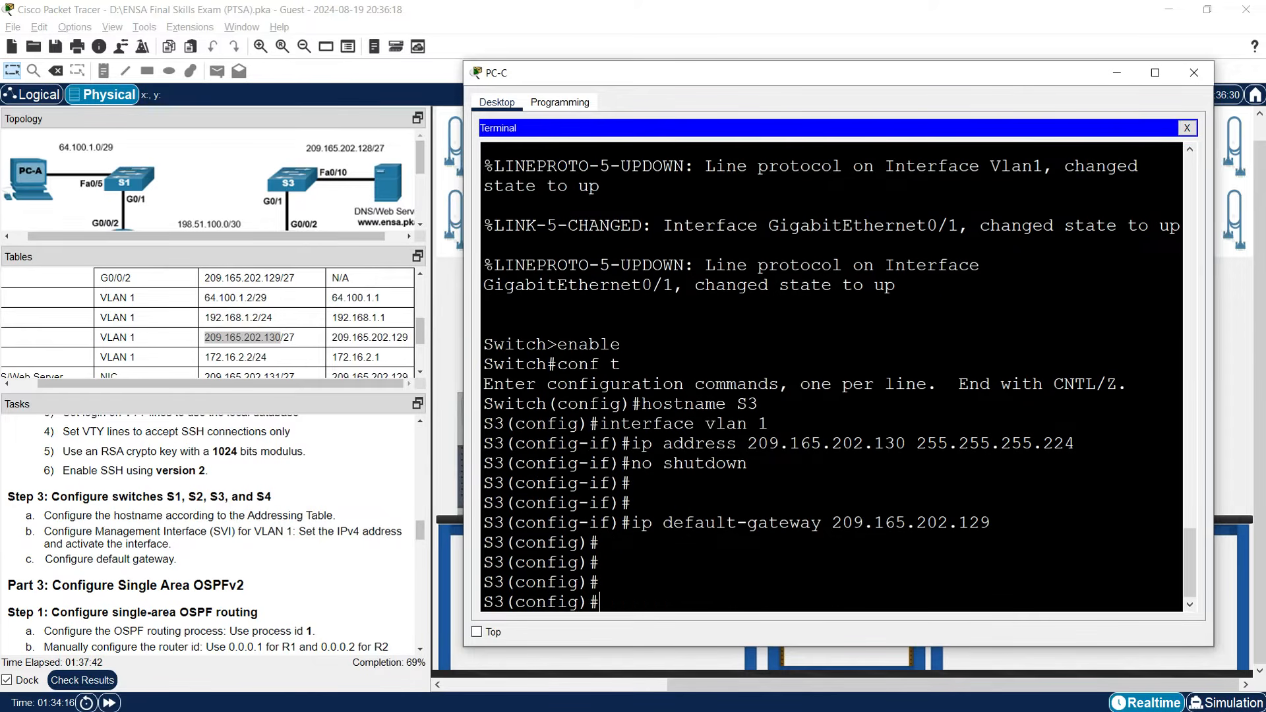
{"action": "left_click", "coordinate": [1188, 128]}
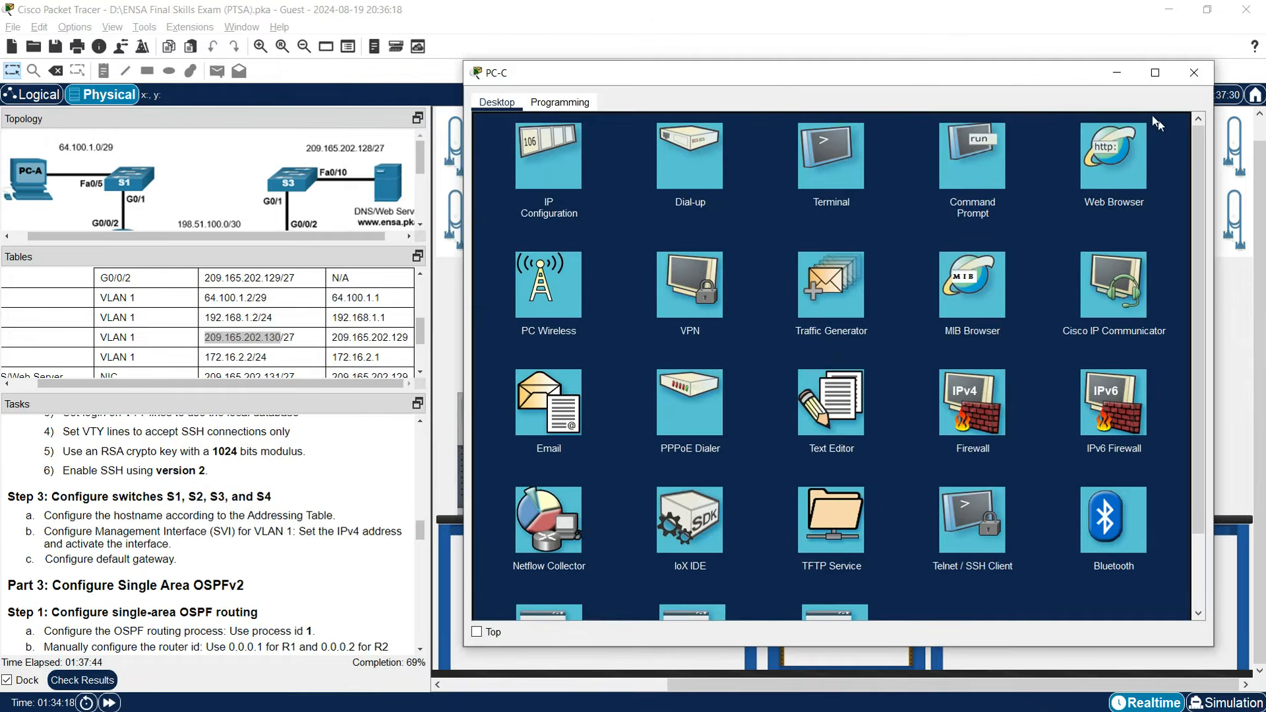
{"action": "left_click", "coordinate": [1116, 74]}
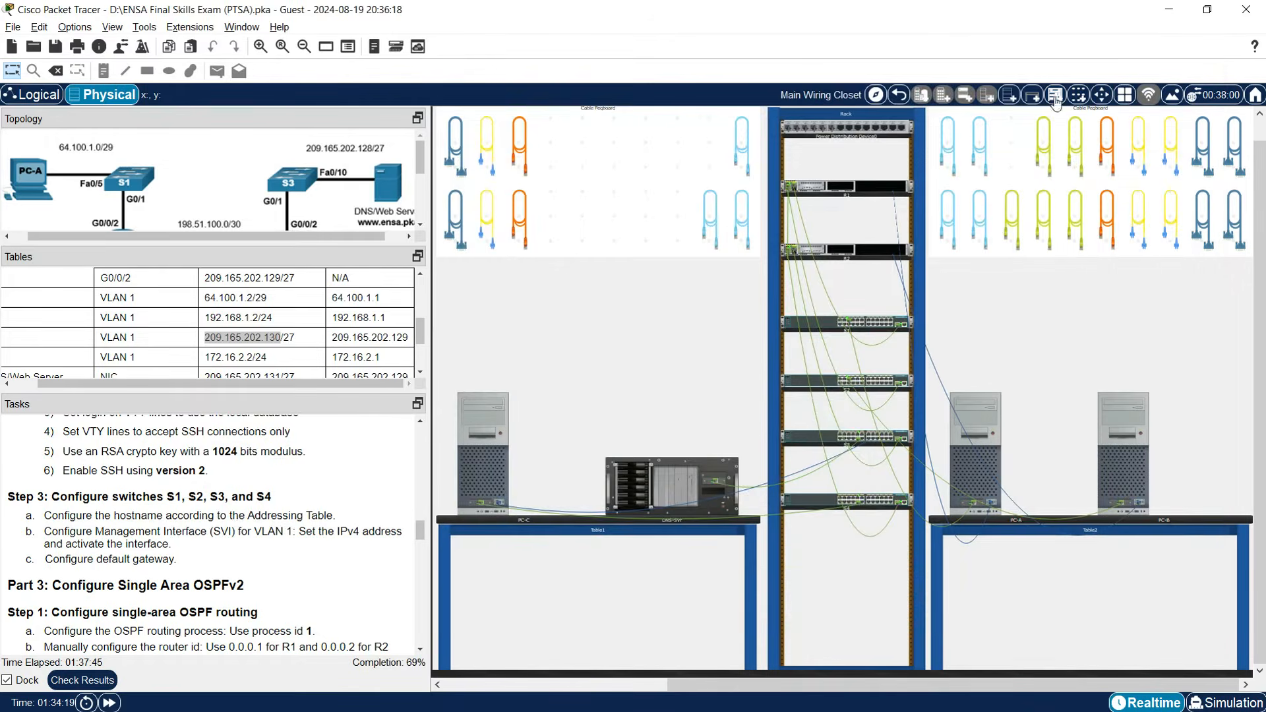
Move PC-C's console cable from S3's console port to S4's console port.
{"action": "right_click", "coordinate": [805, 433]}
{"action": "left_click", "coordinate": [839, 460]}
{"action": "right_click", "coordinate": [808, 500]}
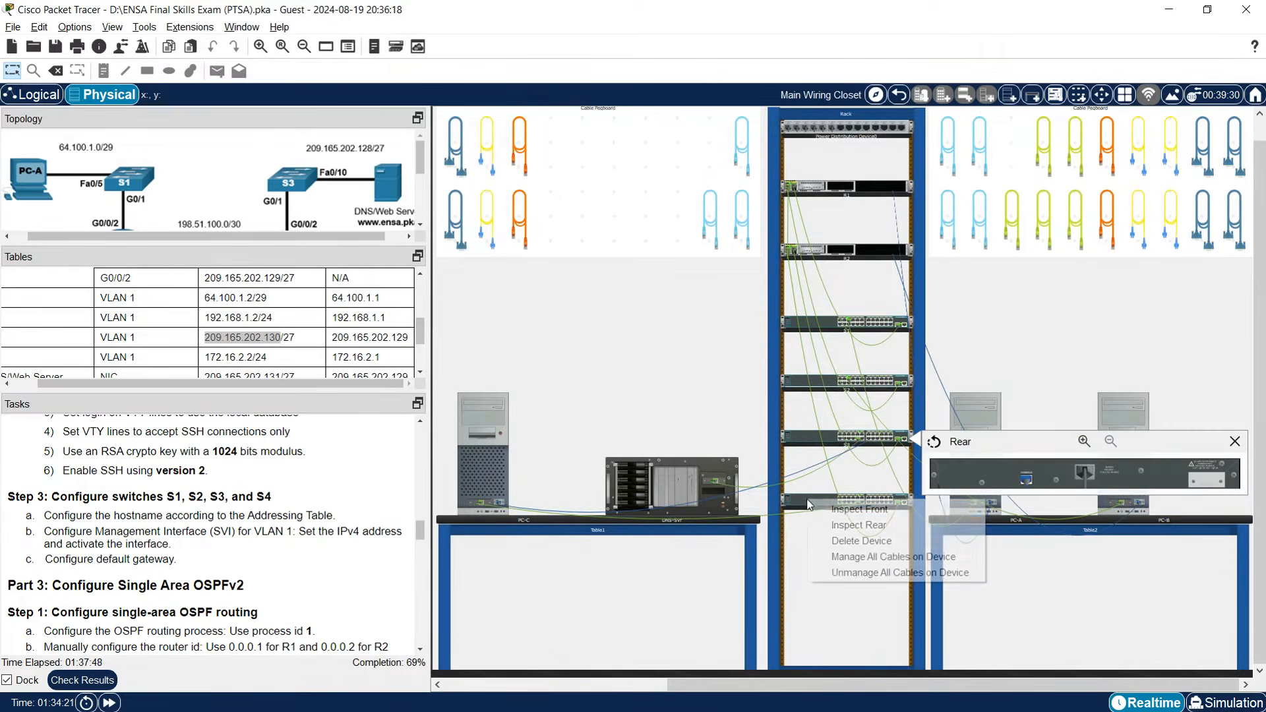
{"action": "left_click", "coordinate": [851, 526]}
{"action": "left_click_drag", "start_coordinate": [1026, 480], "coordinate": [1027, 544]}
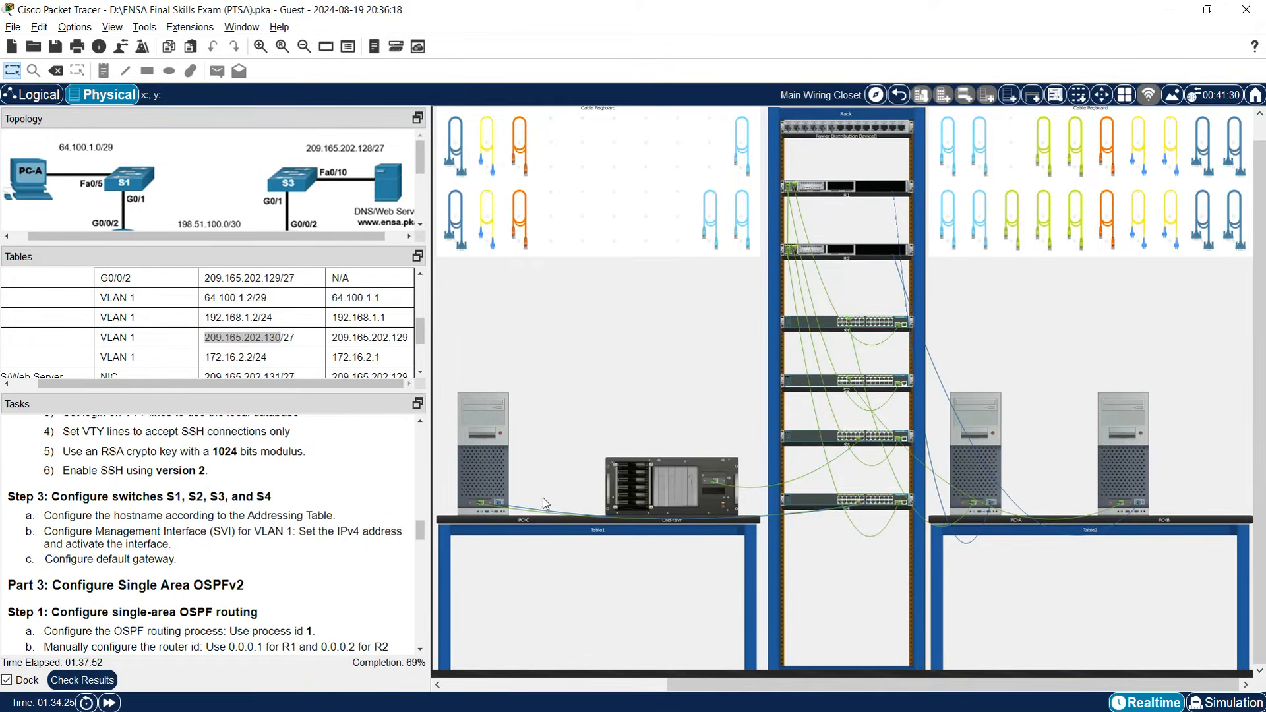
In PC-C's terminal, enter global configuration mode and set the hostname to S4.
{"action": "left_click", "coordinate": [499, 470]}
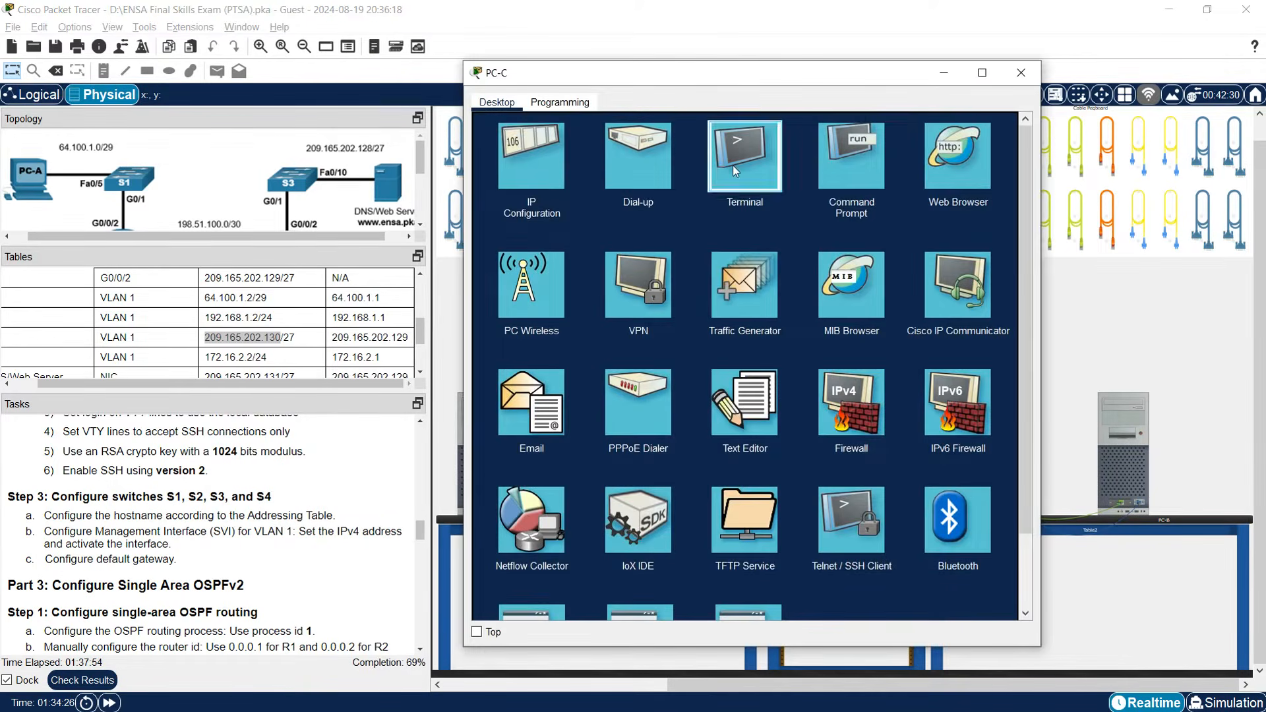
{"action": "left_click", "coordinate": [733, 165]}
{"action": "left_click", "coordinate": [964, 261]}
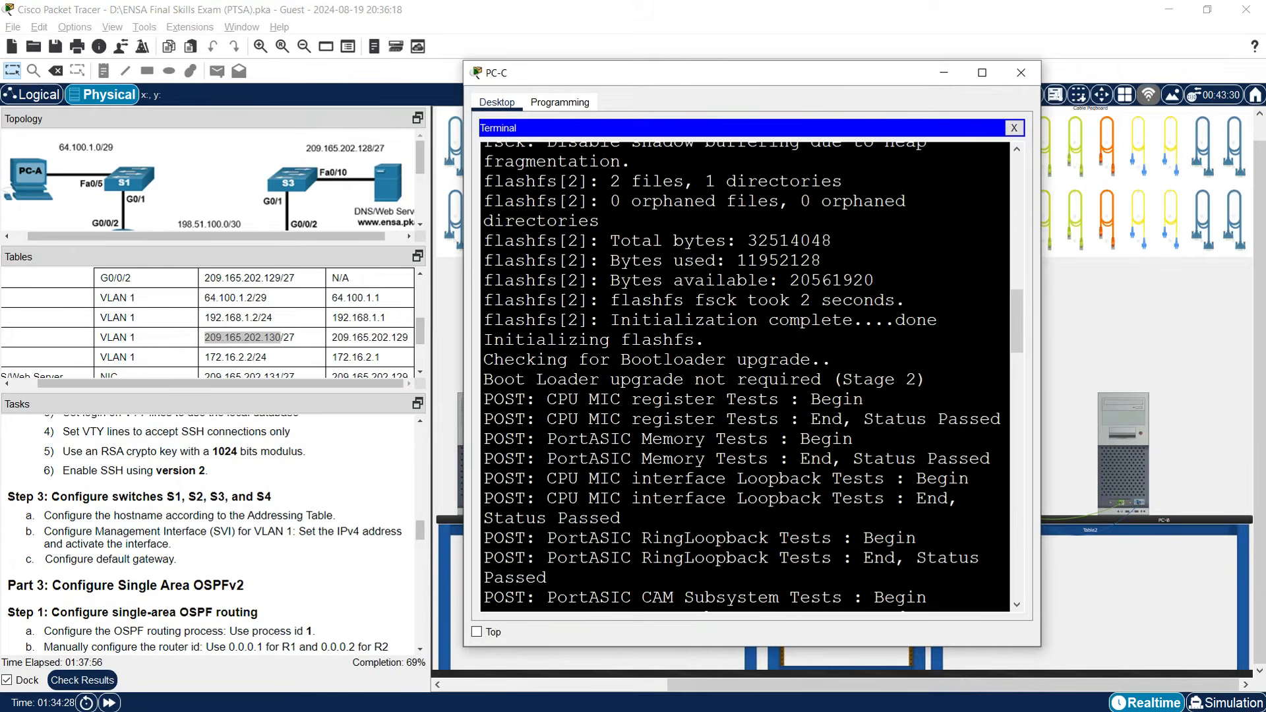
{"action": "key", "text": "Return"}
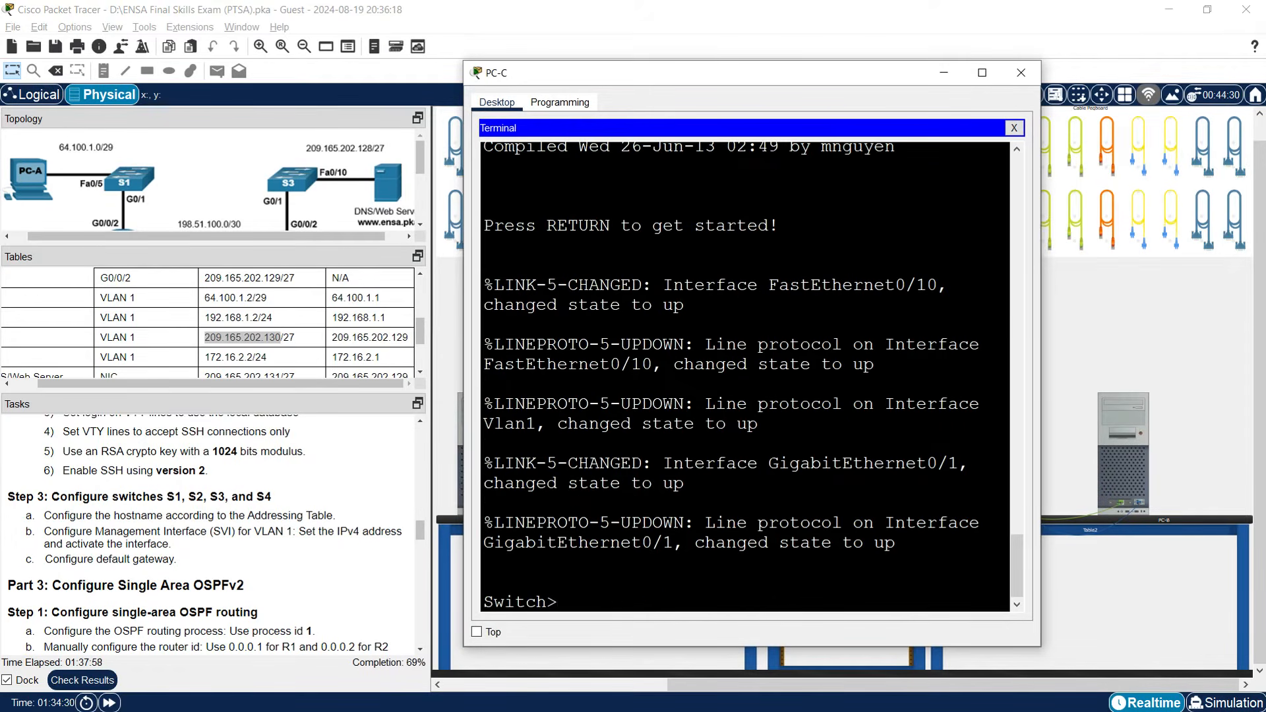
{"action": "type", "text": "enable"}
{"action": "key", "text": "Return"}
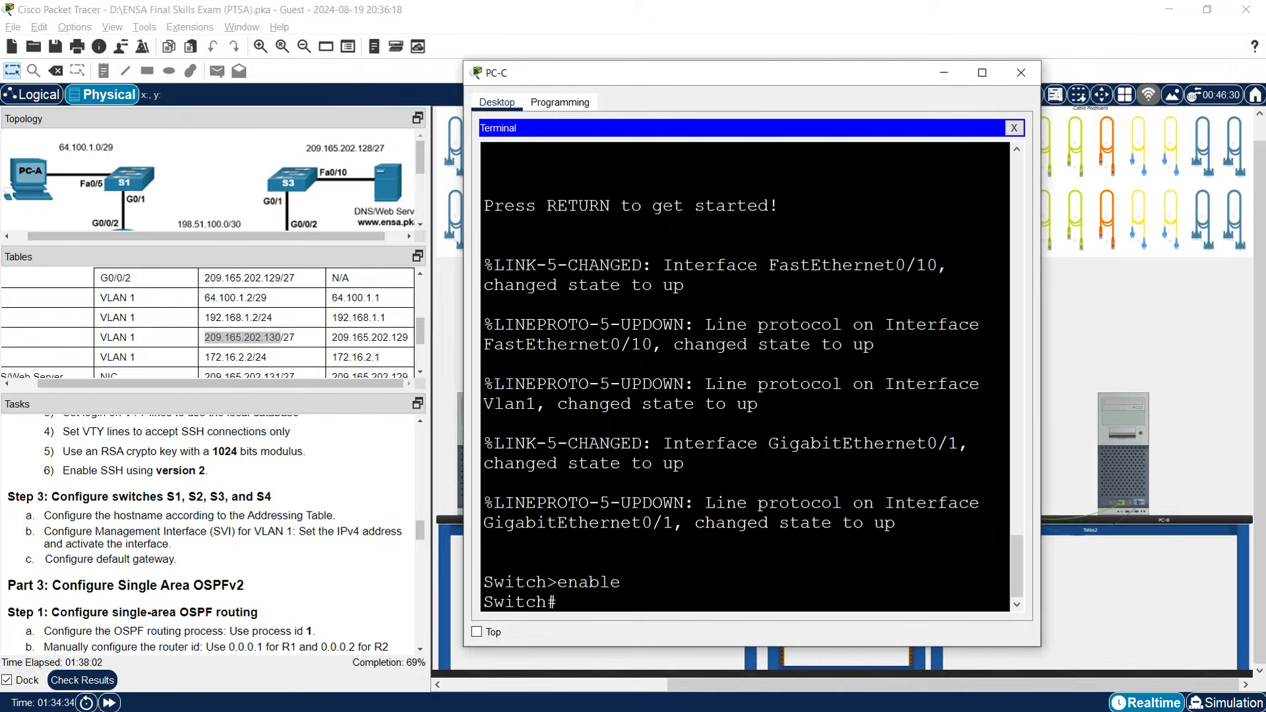
{"action": "left_click_drag", "start_coordinate": [1044, 365], "coordinate": [1205, 361]}
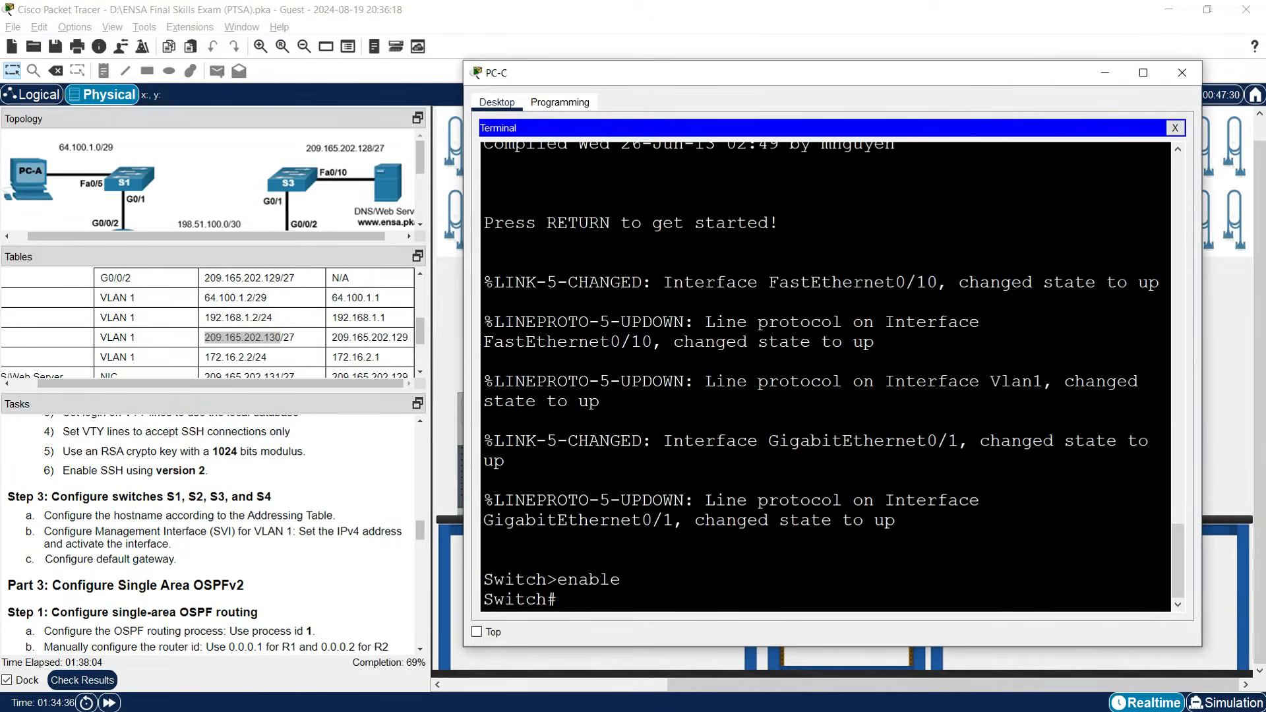
{"action": "type", "text": "conf t"}
{"action": "key", "text": "Return"}
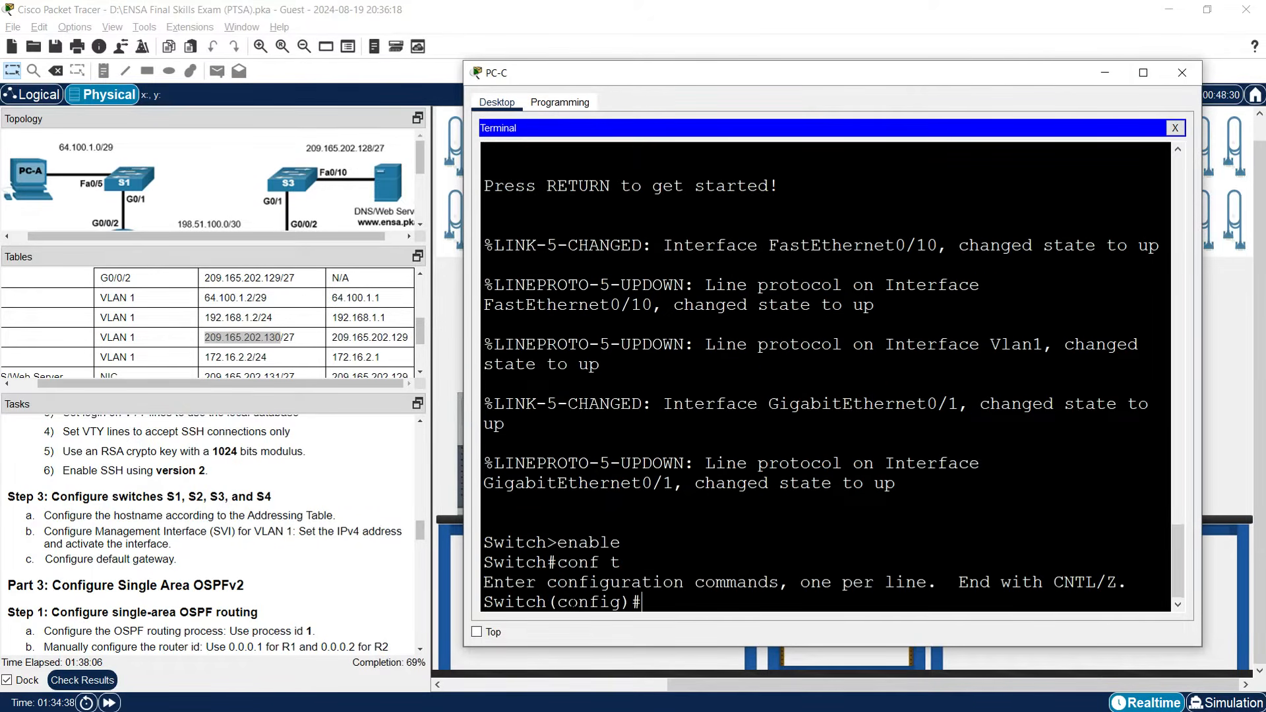
{"action": "type", "text": "hostname"}
{"action": "type", "text": " S2"}
{"action": "key", "text": "BackSpace"}
{"action": "type", "text": "4"}
{"action": "key", "text": "Return"}
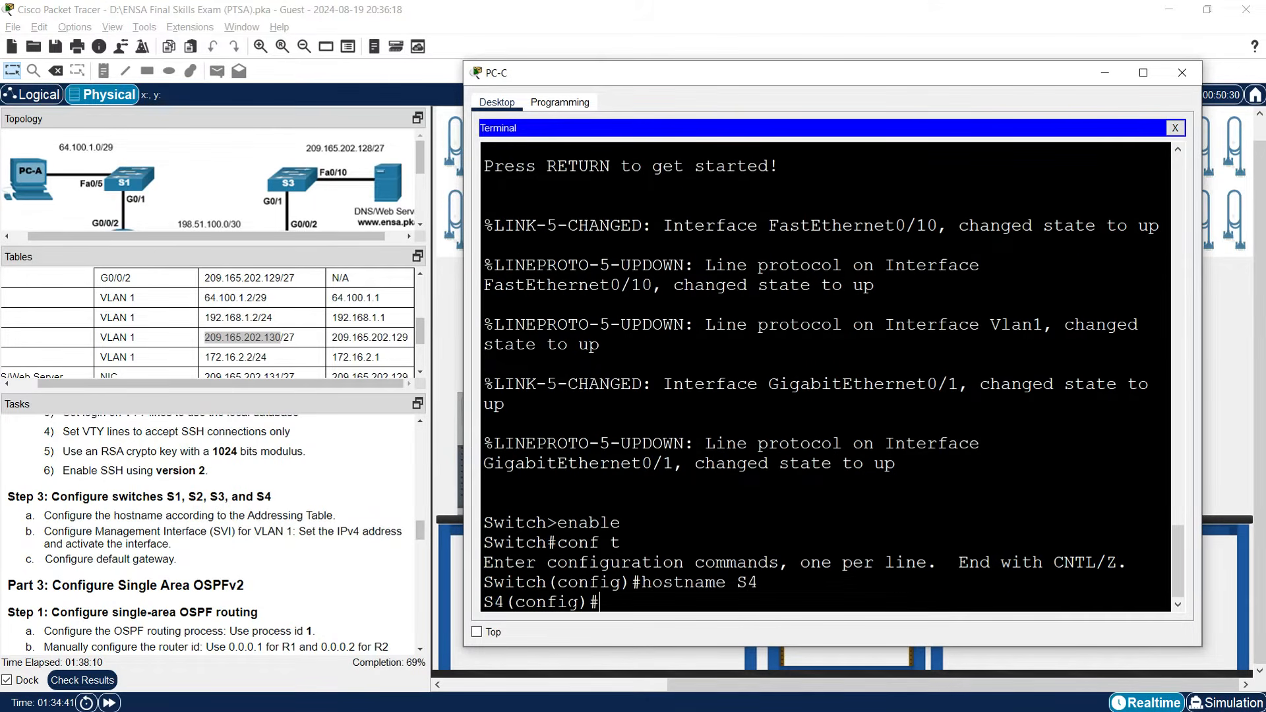
{"action": "key", "text": "Return"}
Assign interface VLAN 1 the address 172.16.2.2 255.255.255.0.
{"action": "type", "text": "interfa"}
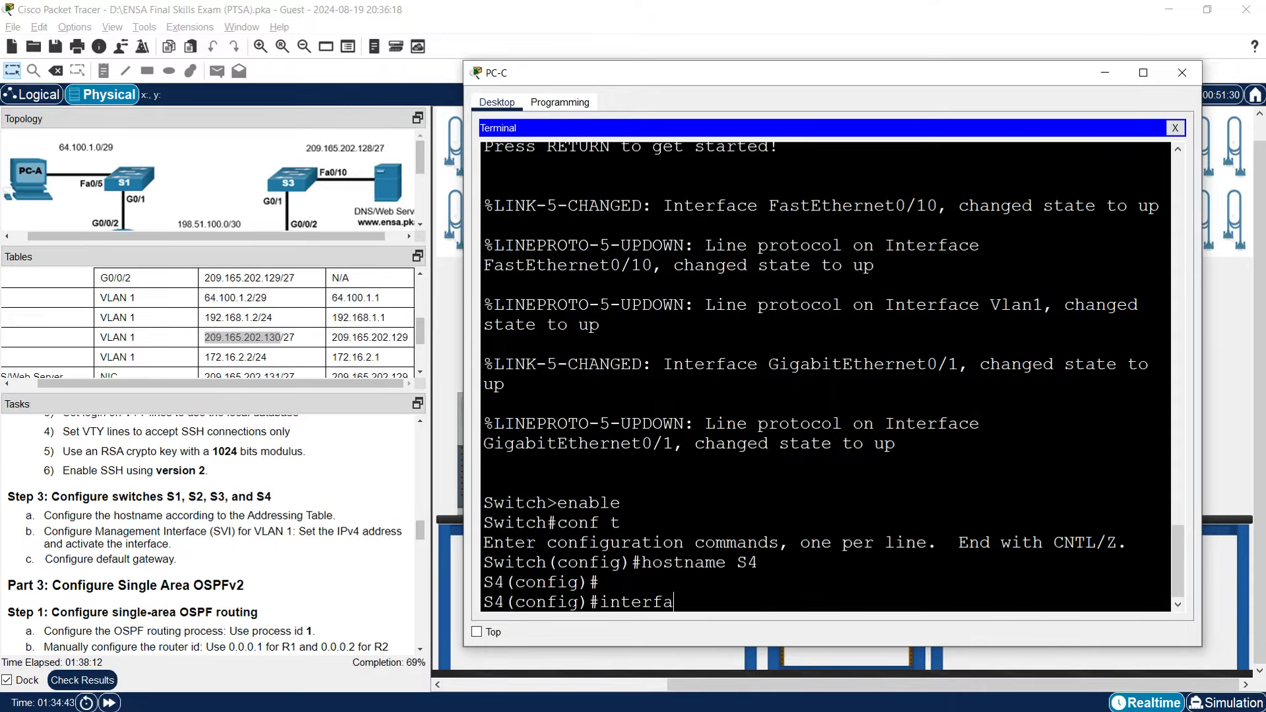
{"action": "type", "text": "ce vlan 1"}
{"action": "key", "text": "Return"}
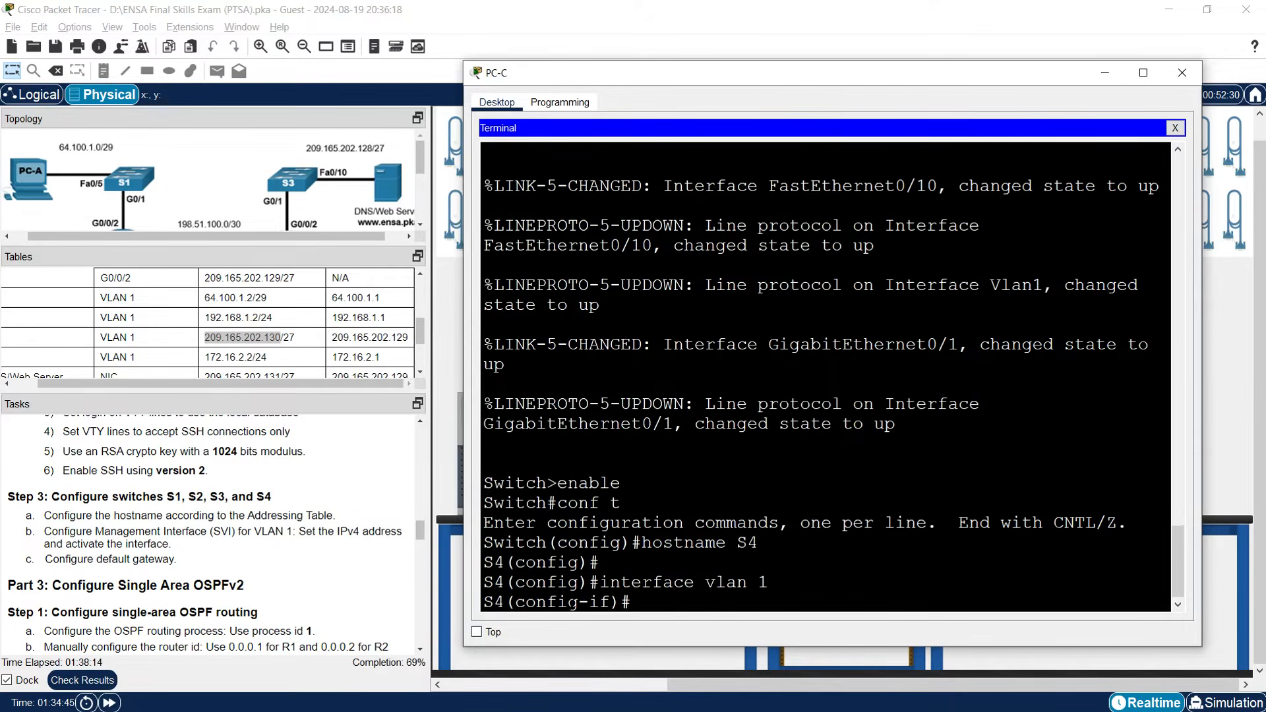
{"action": "type", "text": "ip address"}
{"action": "left_click_drag", "start_coordinate": [207, 385], "coordinate": [147, 391]}
{"action": "left_click_drag", "start_coordinate": [236, 357], "coordinate": [277, 357]}
{"action": "right_click", "coordinate": [274, 361]}
{"action": "left_click", "coordinate": [289, 367]}
{"action": "left_click", "coordinate": [500, 458]}
{"action": "right_click", "coordinate": [756, 592]}
{"action": "left_click", "coordinate": [781, 617]}
{"action": "type", "text": "2"}
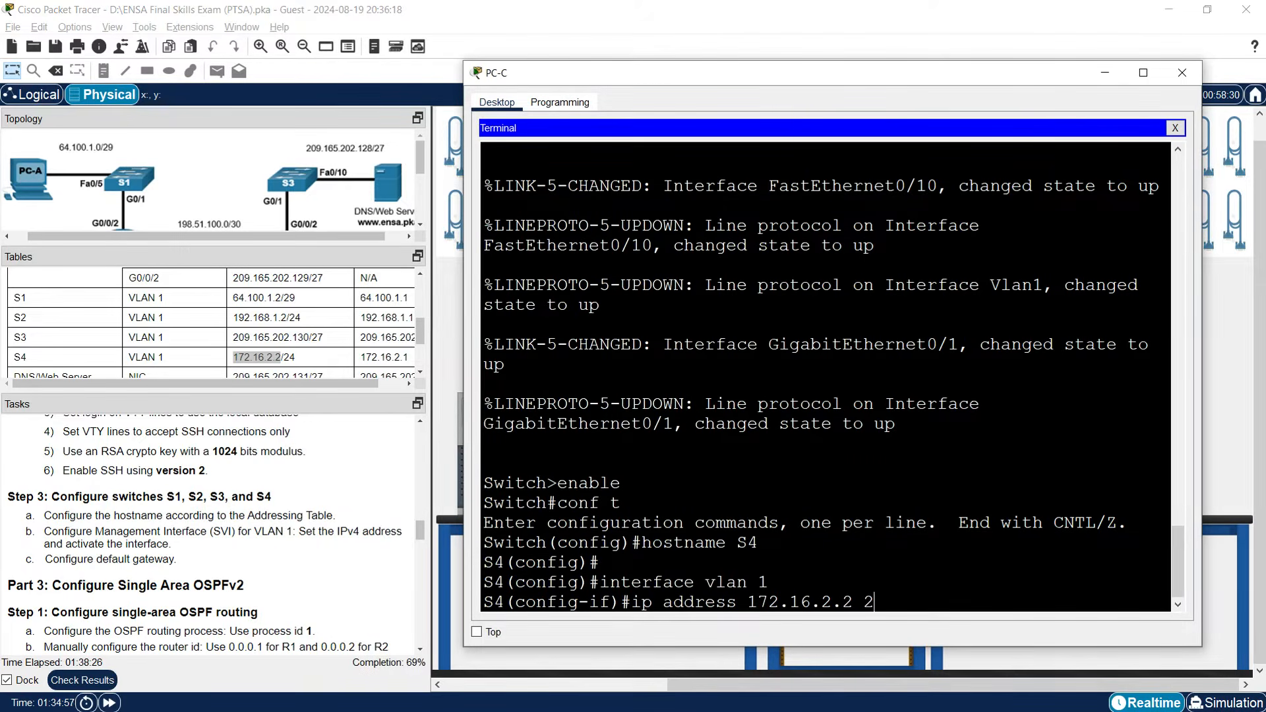
{"action": "type", "text": "55.255.255.0"}
{"action": "key", "text": "Return"}
Enable VLAN 1 with no shutdown and set S4's default gateway to 172.16.2.1.
{"action": "type", "text": "no shu"}
{"action": "key", "text": "BackSpace"}
{"action": "key", "text": "BackSpace"}
{"action": "key", "text": "BackSpace"}
{"action": "type", "text": "shutdown"}
{"action": "key", "text": "Return"}
{"action": "type", "text": "ip default-gateway "}
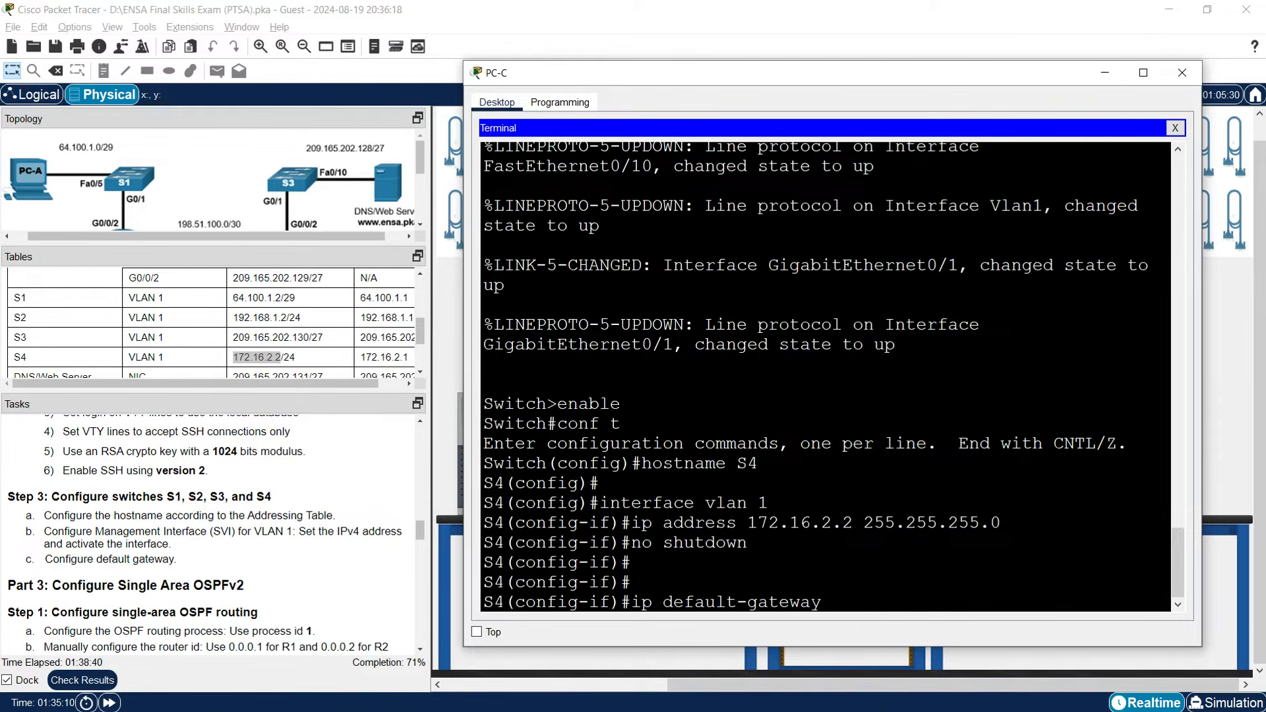
{"action": "type", "text": "172.16.2.2"}
{"action": "key", "text": "BackSpace"}
{"action": "type", "text": "1"}
{"action": "key", "text": "Return"}
{"action": "key", "text": "Return"}
{"action": "key", "text": "Return"}
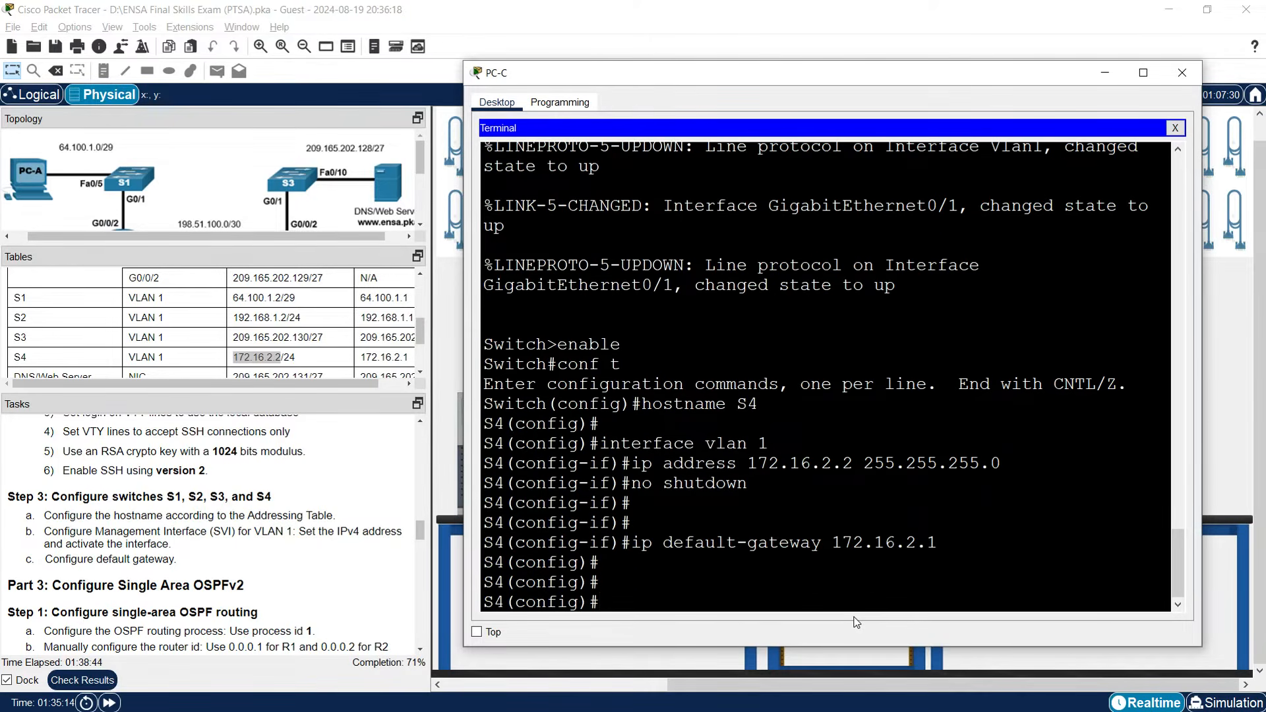
Minimize PC-C and scroll the Tasks pane to Part 3, Step 1: Configure single-area OSPF routing.
{"action": "left_click", "coordinate": [1105, 80]}
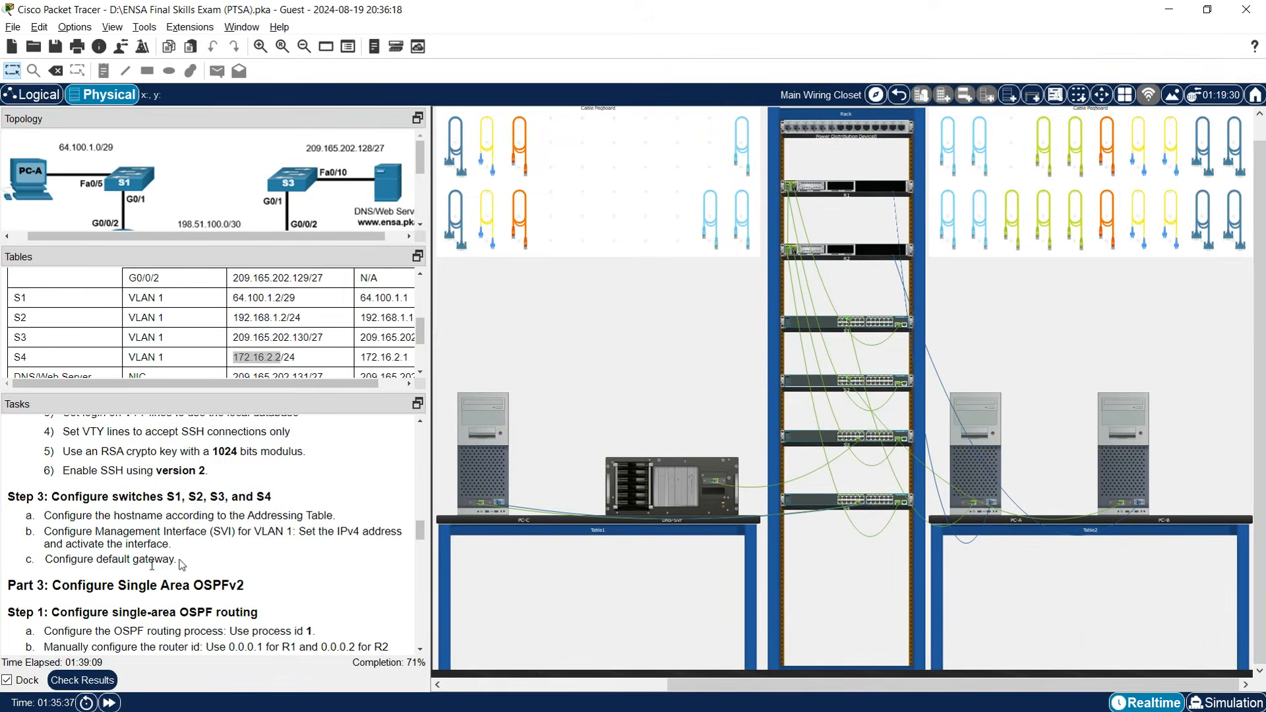
{"action": "scroll", "coordinate": [153, 566], "scroll_direction": "down", "scroll_amount": 2}
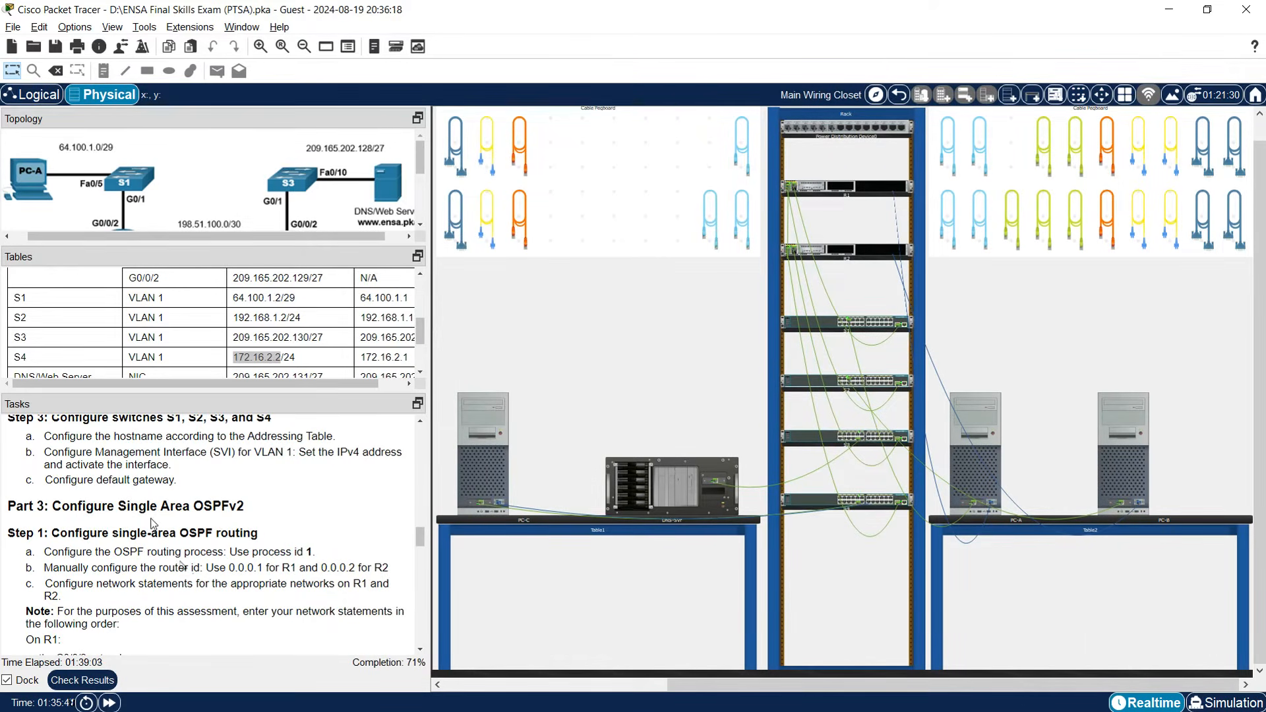
{"action": "scroll", "coordinate": [219, 523], "scroll_direction": "down", "scroll_amount": 1}
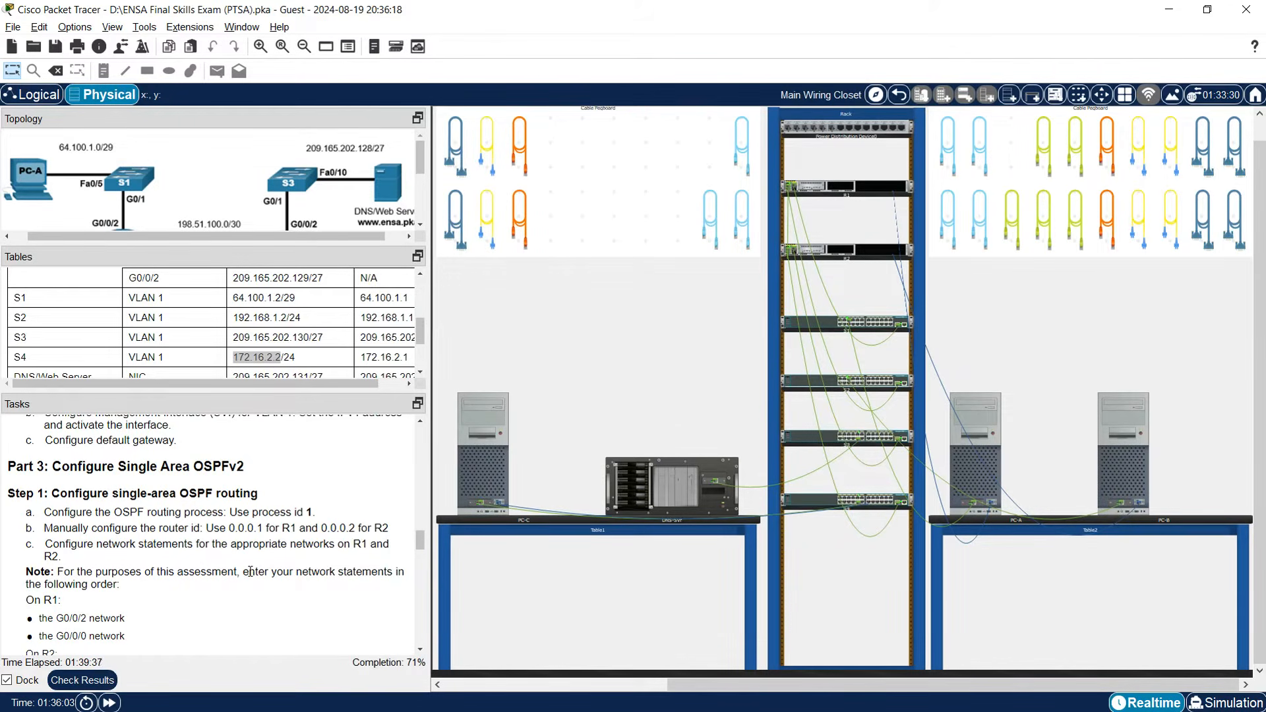
{"action": "scroll", "coordinate": [250, 571], "scroll_direction": "down", "scroll_amount": 1}
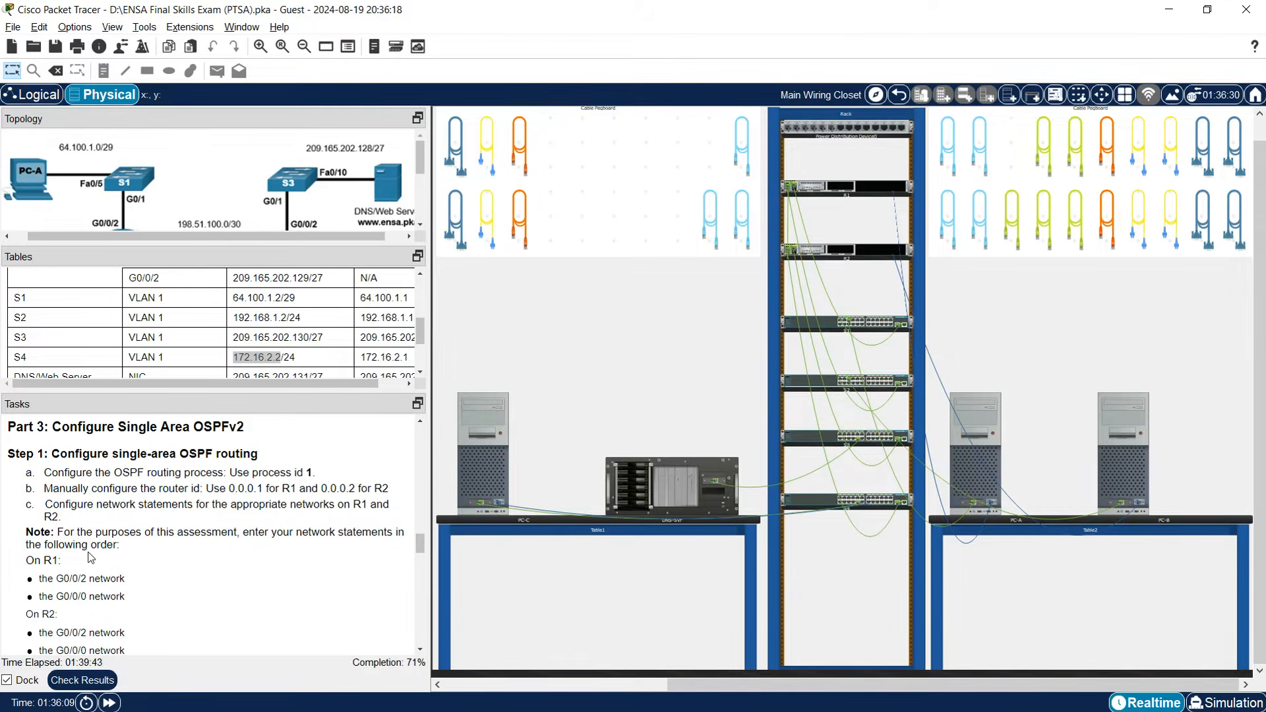
{"action": "scroll", "coordinate": [121, 558], "scroll_direction": "down", "scroll_amount": 1}
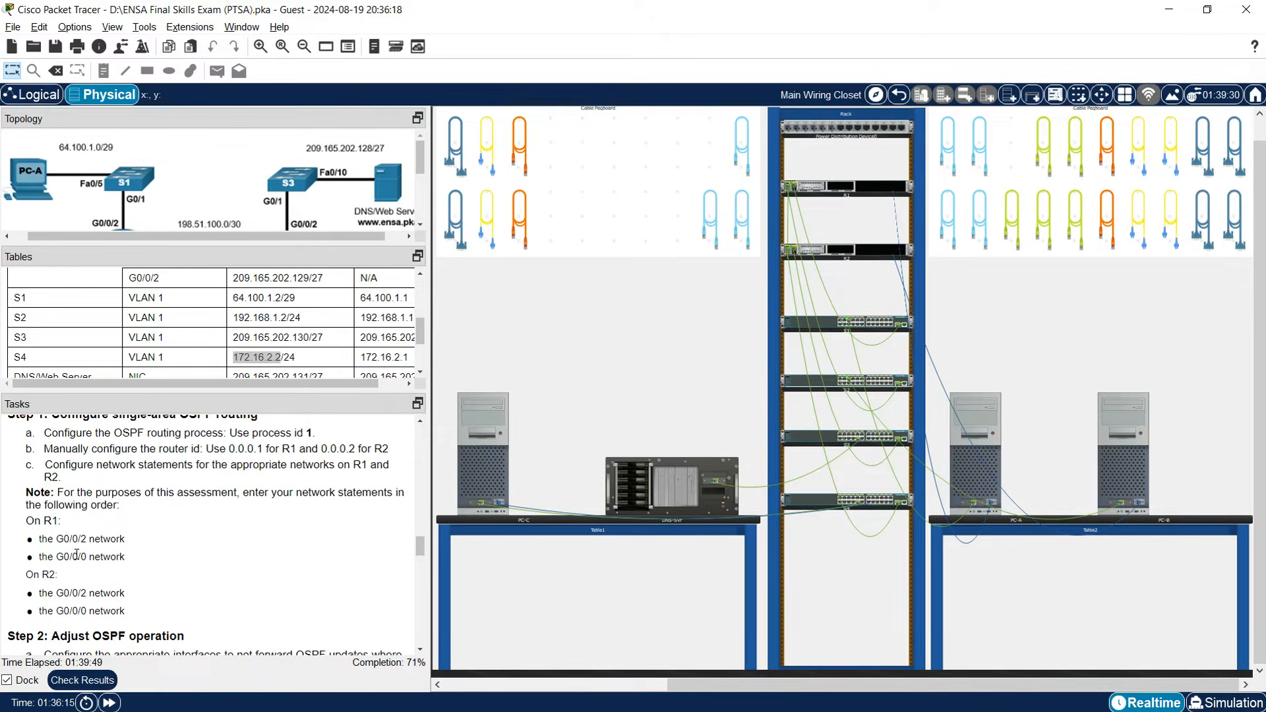
{"action": "scroll", "coordinate": [76, 554], "scroll_direction": "down", "scroll_amount": 1}
{"action": "scroll", "coordinate": [75, 554], "scroll_direction": "up", "scroll_amount": 1}
Log in to R1 from PC-A's console terminal and enter privileged EXEC mode.
{"action": "left_click", "coordinate": [993, 453]}
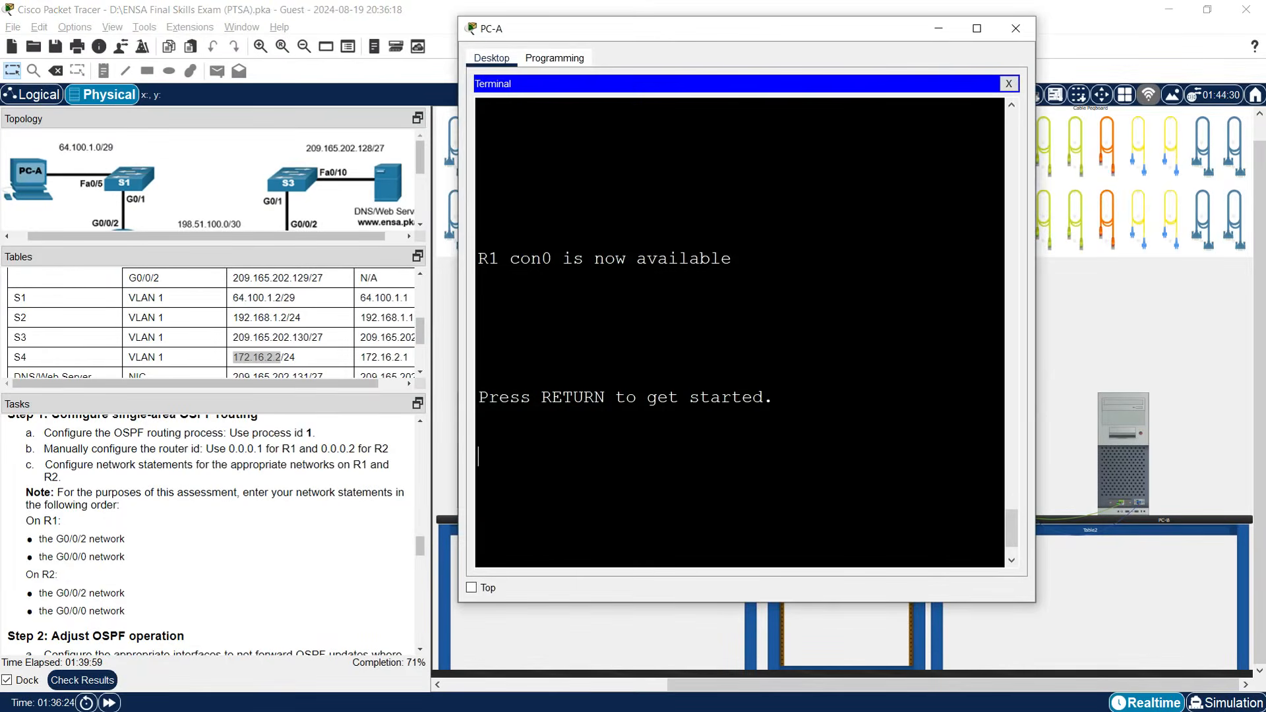
{"action": "key", "text": "Return"}
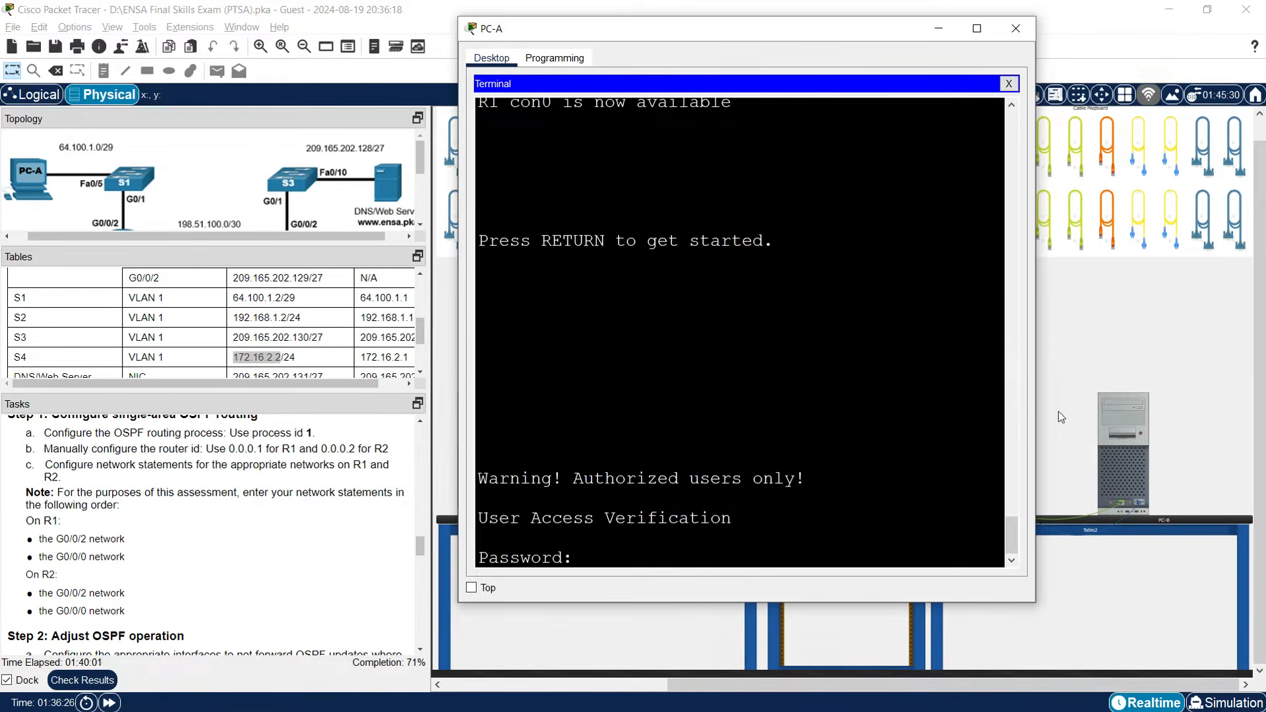
{"action": "left_click_drag", "start_coordinate": [1038, 383], "coordinate": [1211, 384]}
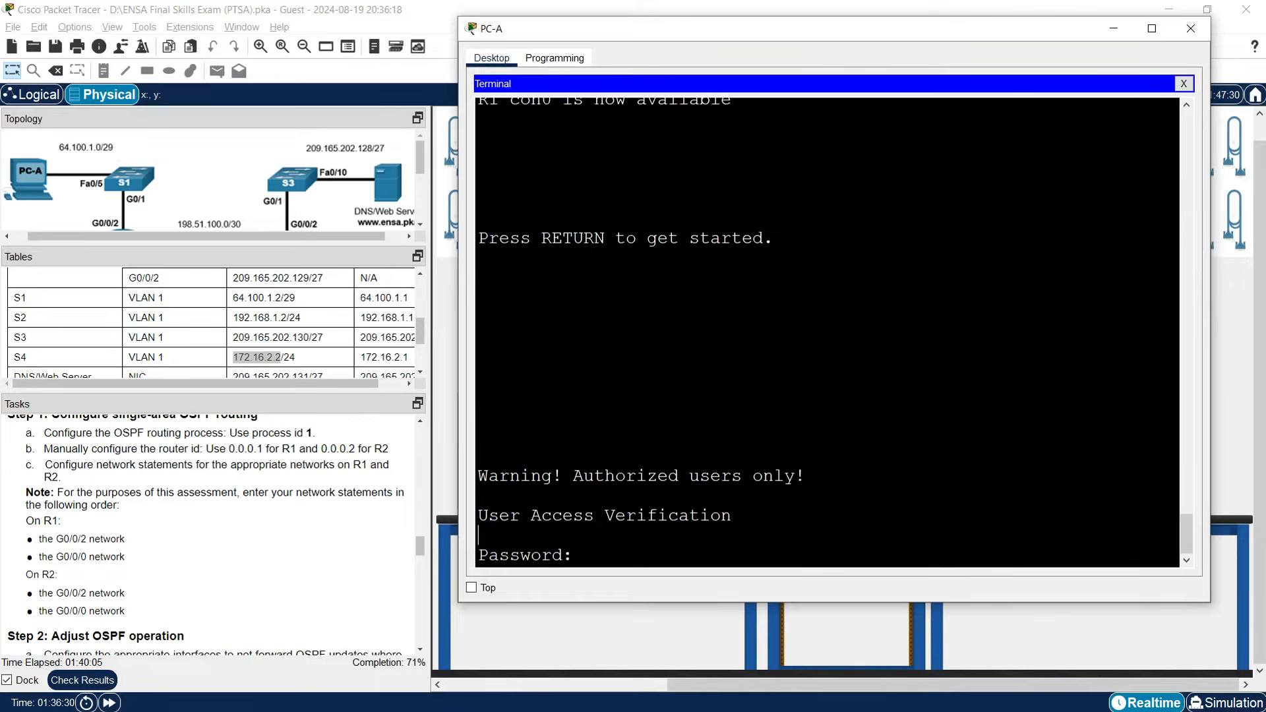
{"action": "key", "text": "Return"}
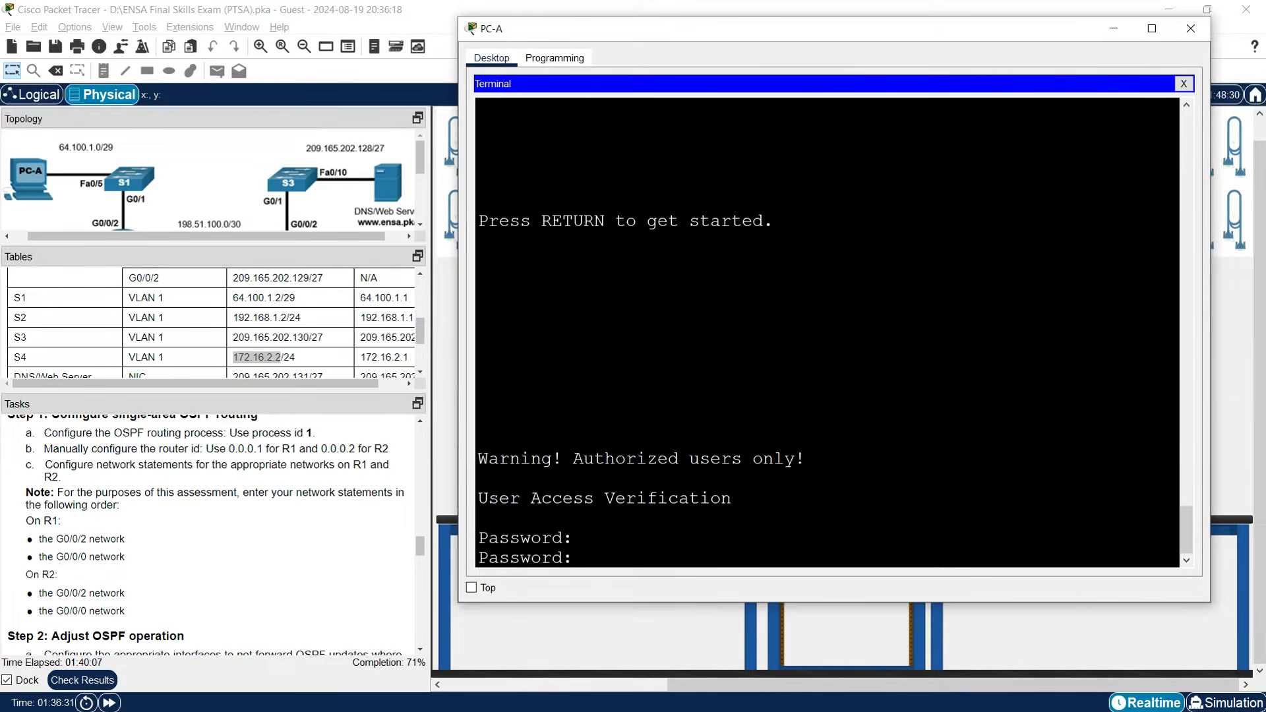
{"action": "key", "text": "Return"}
{"action": "type", "text": "enable"}
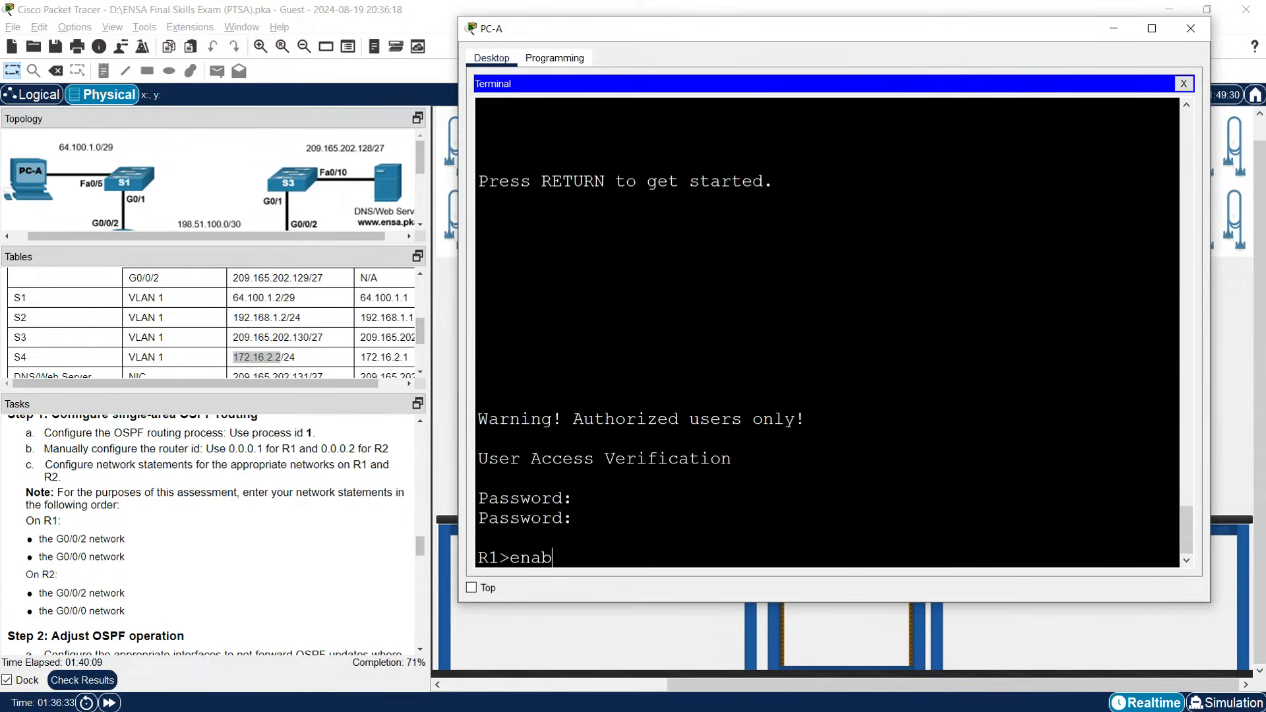
{"action": "key", "text": "Return"}
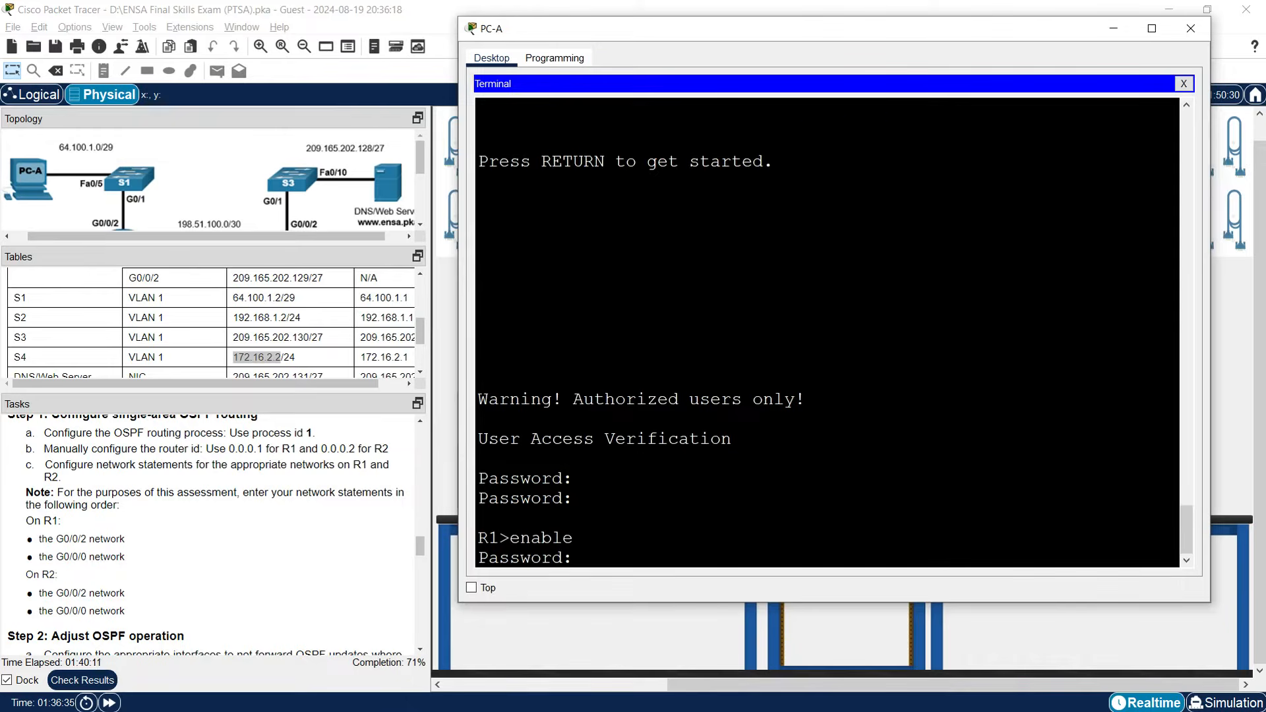
{"action": "key", "text": "Return"}
{"action": "key", "text": "Return"}
{"action": "key", "text": "Return"}
{"action": "key", "text": "Return"}
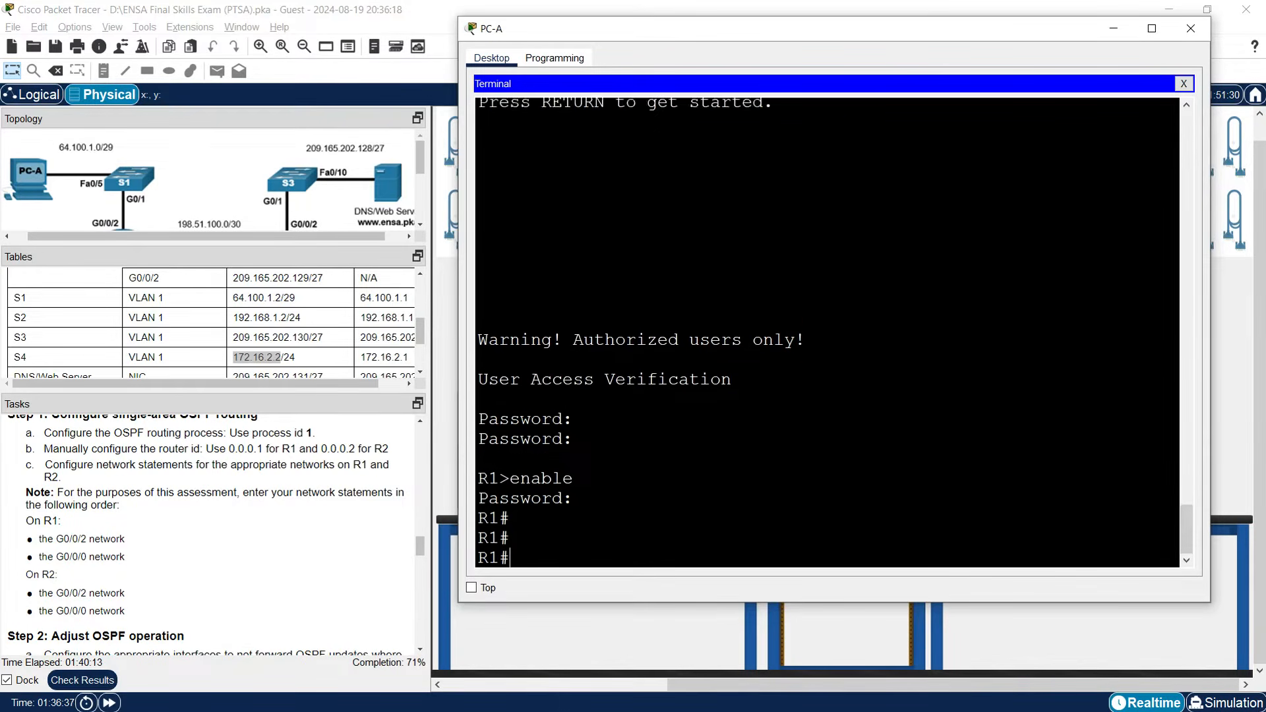
Start OSPF process 1 on R1 with router ID 0.0.0.1, then type 'do sho ip route connected'.
{"action": "type", "text": "conf t"}
{"action": "key", "text": "Return"}
{"action": "type", "text": "rout"}
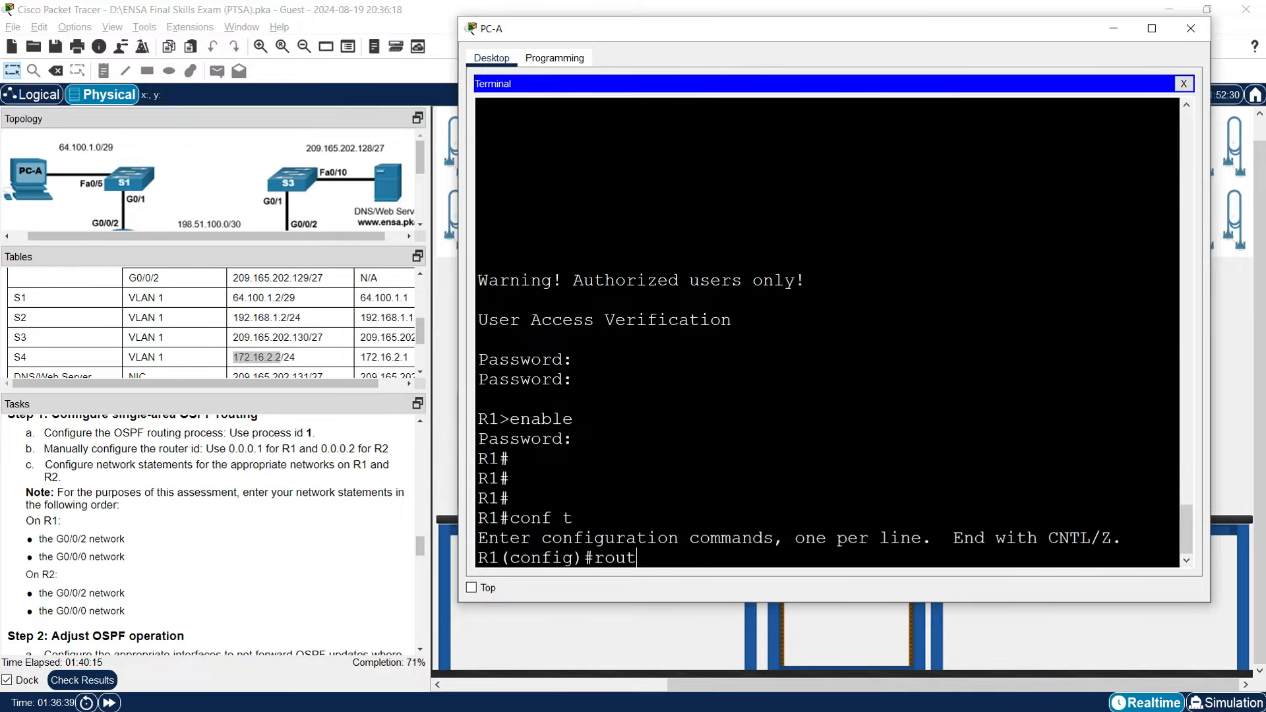
{"action": "type", "text": "er ospf 1"}
{"action": "key", "text": "Return"}
{"action": "key", "text": "Return"}
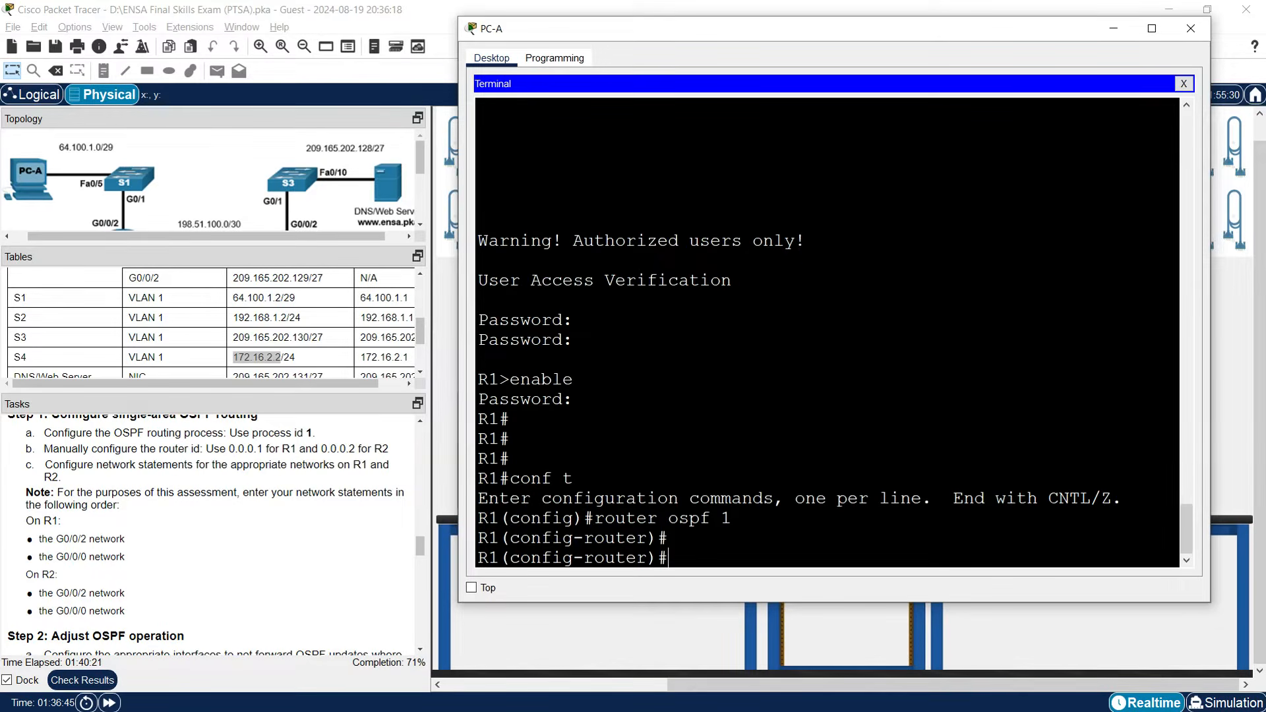
{"action": "type", "text": "router-id 0.0.0.1"}
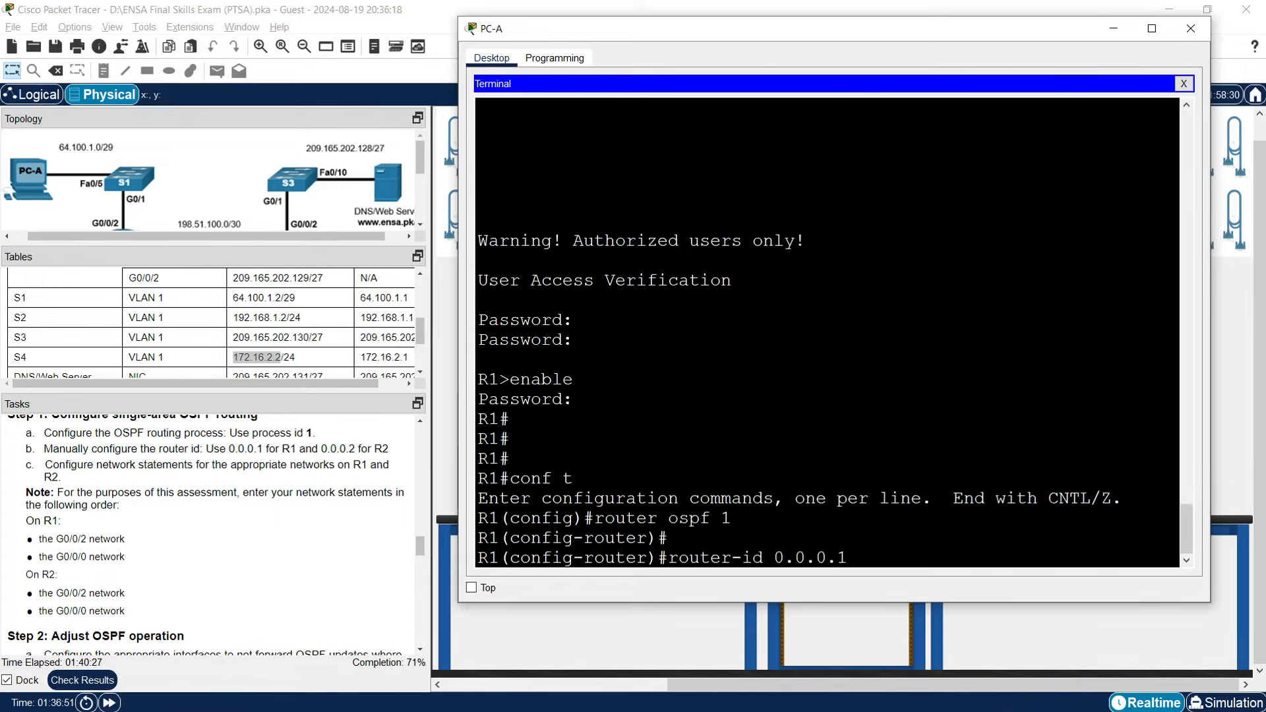
{"action": "key", "text": "Return"}
{"action": "key", "text": "Return"}
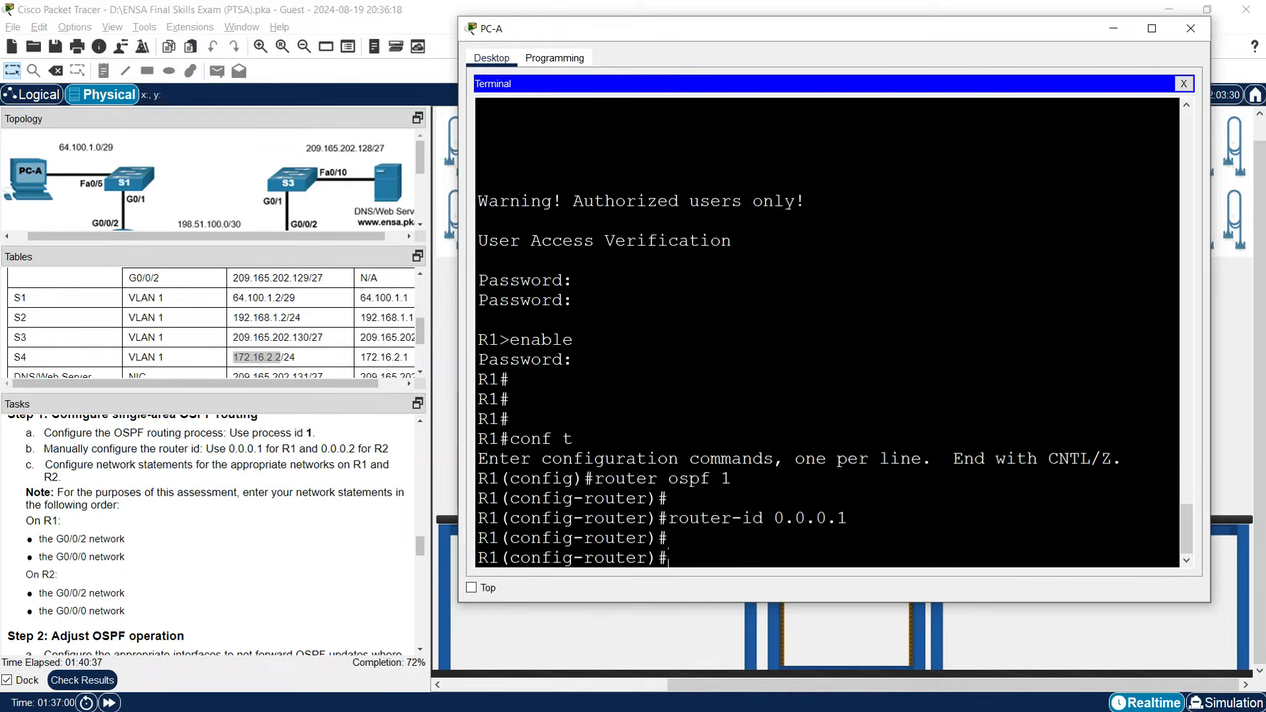
{"action": "type", "text": "do sho ip rou"}
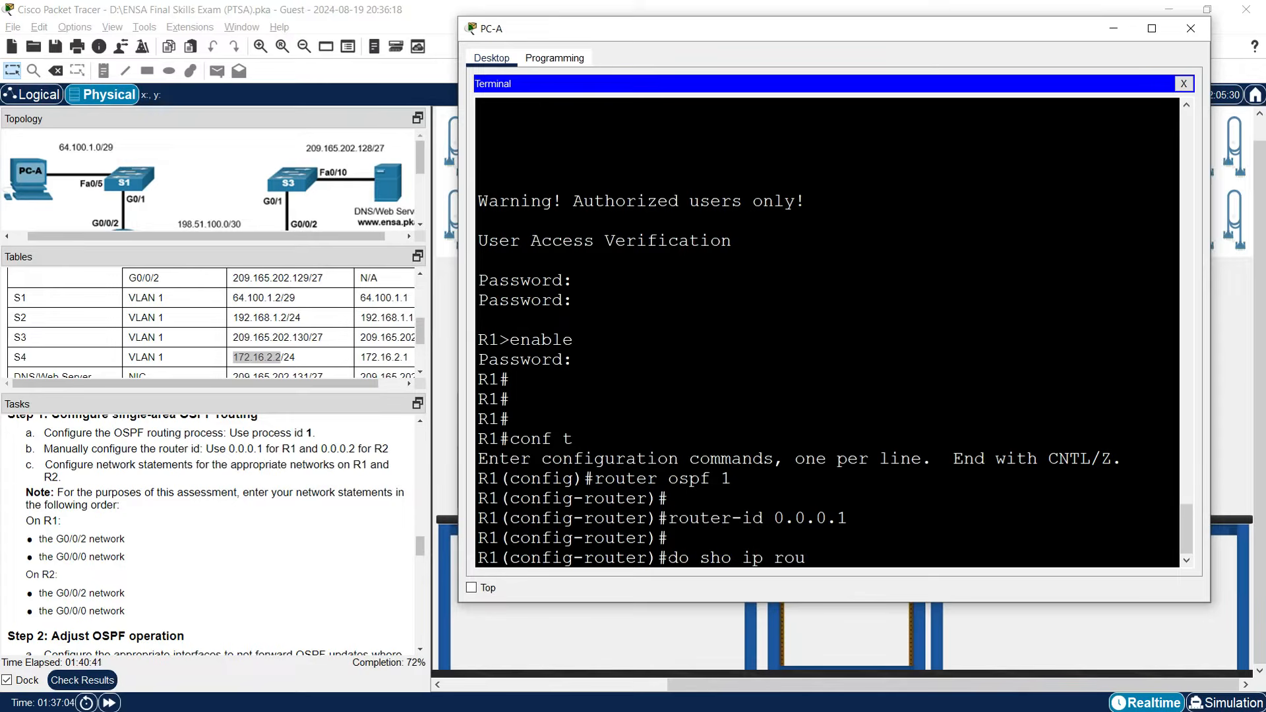
{"action": "type", "text": "te connected"}
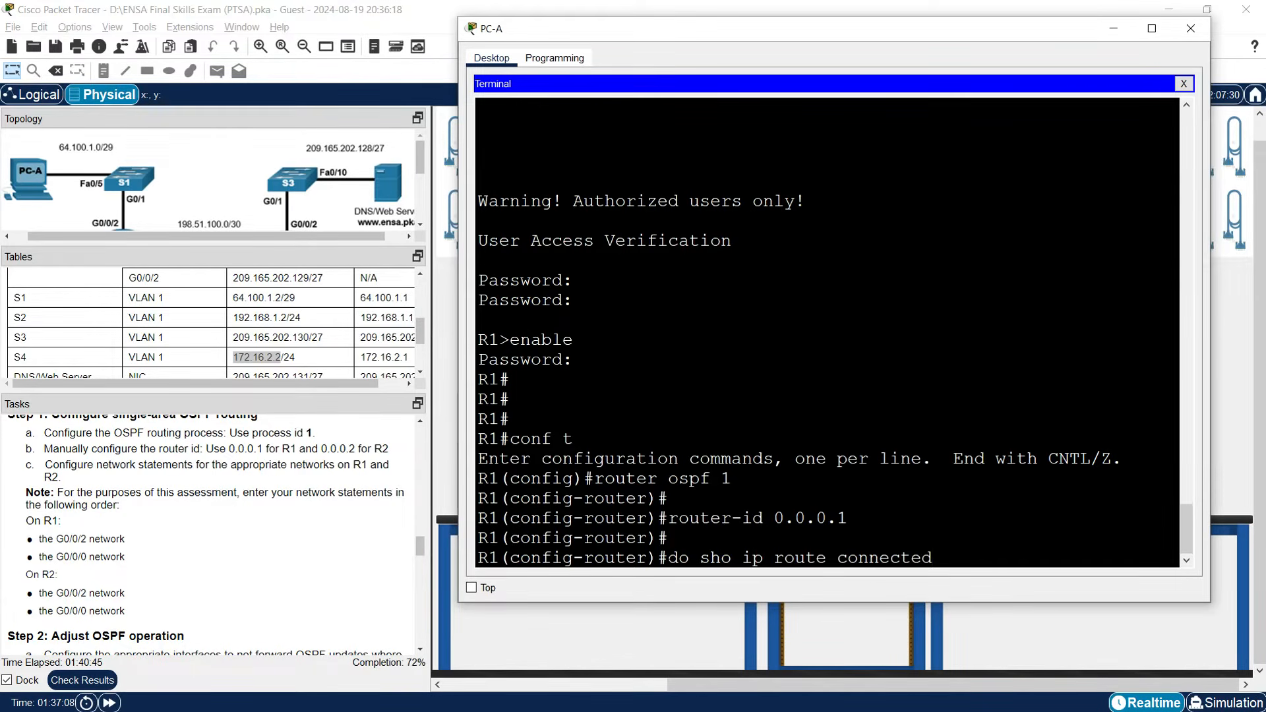
List R1's connected routes and add 'network 64.100.1.0 0.0.0.7 area 0' to OSPF.
{"action": "key", "text": "Return"}
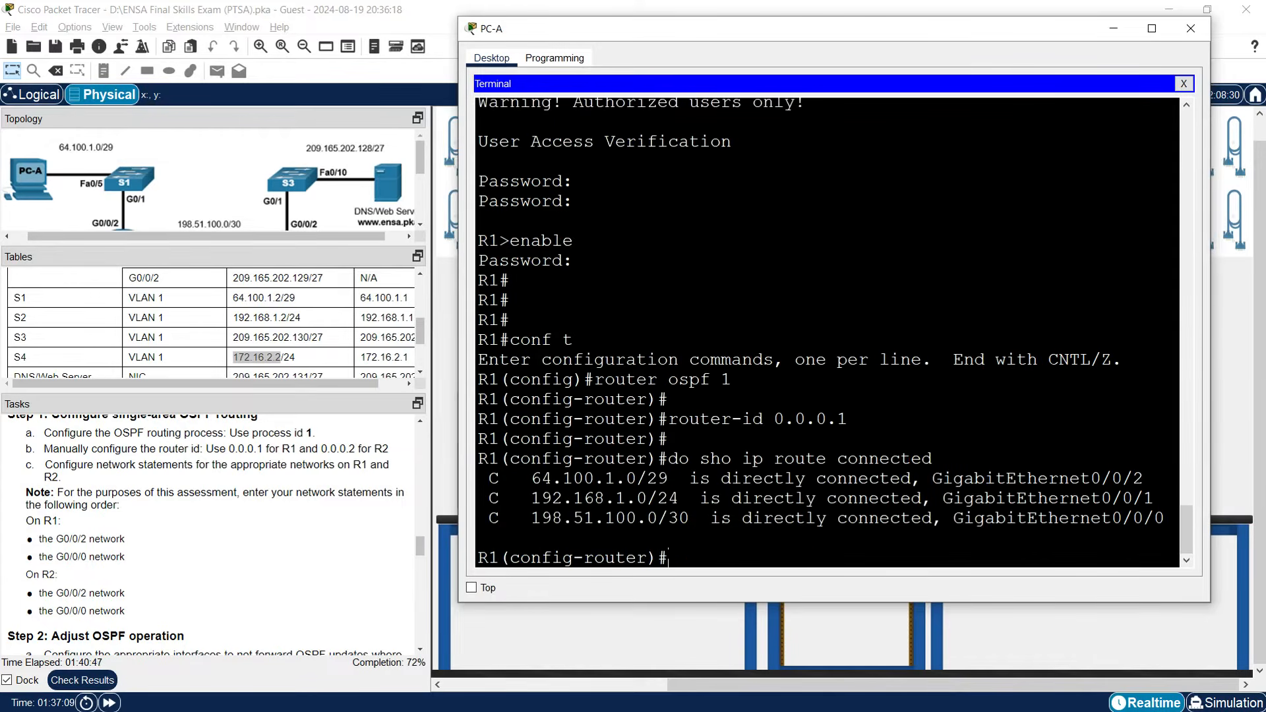
{"action": "type", "text": "network"}
{"action": "left_click_drag", "start_coordinate": [637, 478], "coordinate": [533, 479]}
{"action": "right_click", "coordinate": [535, 480]}
{"action": "left_click", "coordinate": [554, 492]}
{"action": "right_click", "coordinate": [769, 553]}
{"action": "left_click", "coordinate": [790, 581]}
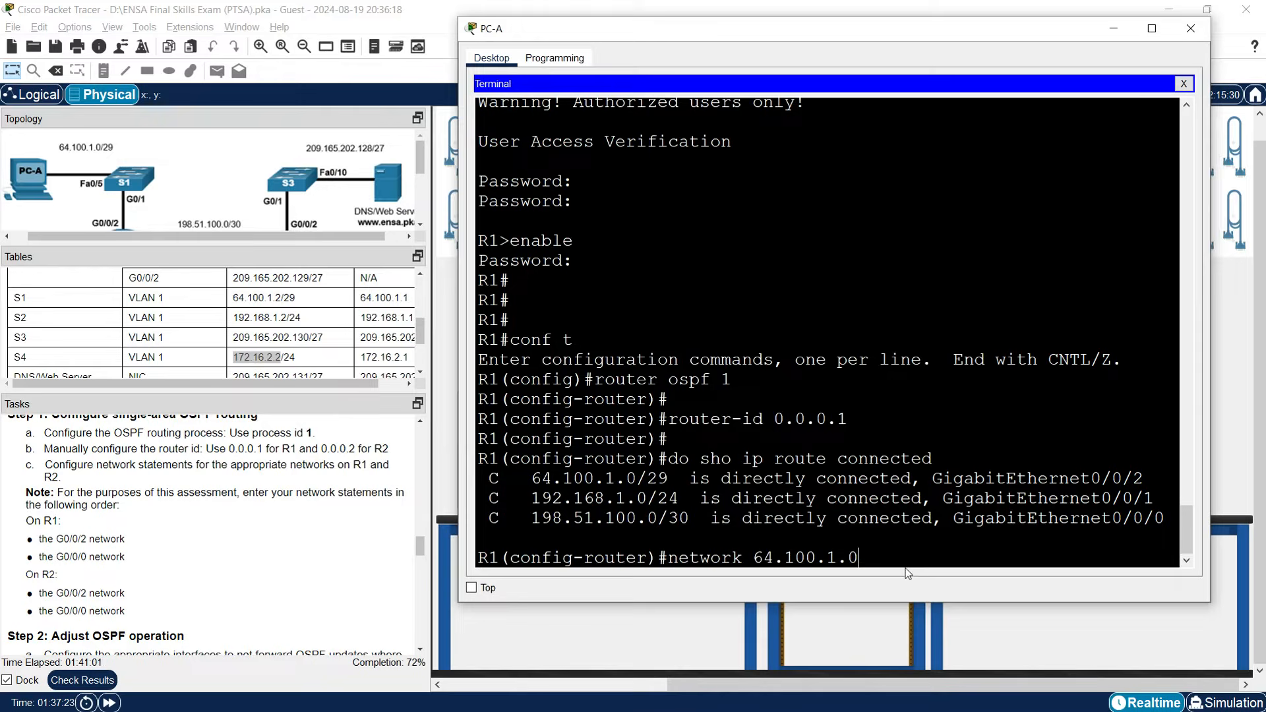
{"action": "type", "text": "0.0.0.7 area 0"}
{"action": "key", "text": "Return"}
Add 'network 198.51.100.0 0.0.0.3 area 0' to R1's OSPF process.
{"action": "type", "text": "network"}
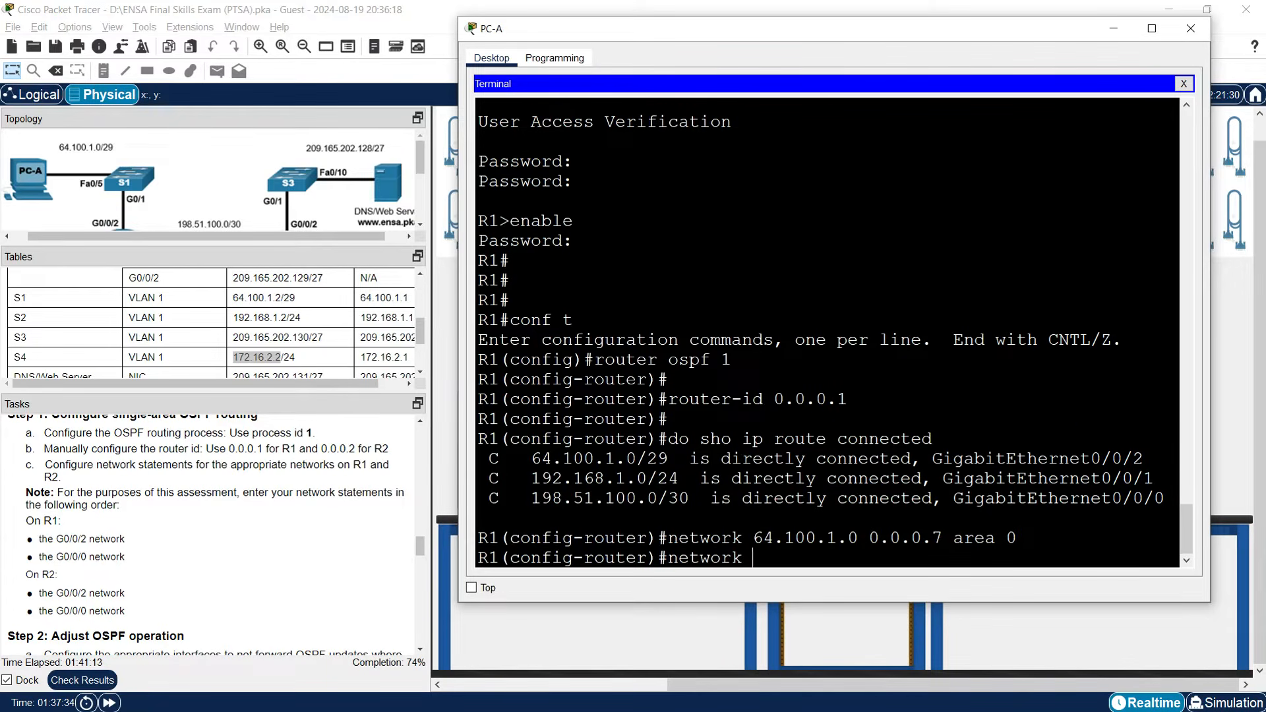
{"action": "left_click_drag", "start_coordinate": [532, 498], "coordinate": [658, 498]}
{"action": "right_click", "coordinate": [540, 498]}
{"action": "left_click", "coordinate": [559, 505]}
{"action": "right_click", "coordinate": [762, 557]}
{"action": "left_click", "coordinate": [782, 579]}
{"action": "type", "text": "0.0.0.3 area 0"}
{"action": "key", "text": "Return"}
{"action": "key", "text": "Return"}
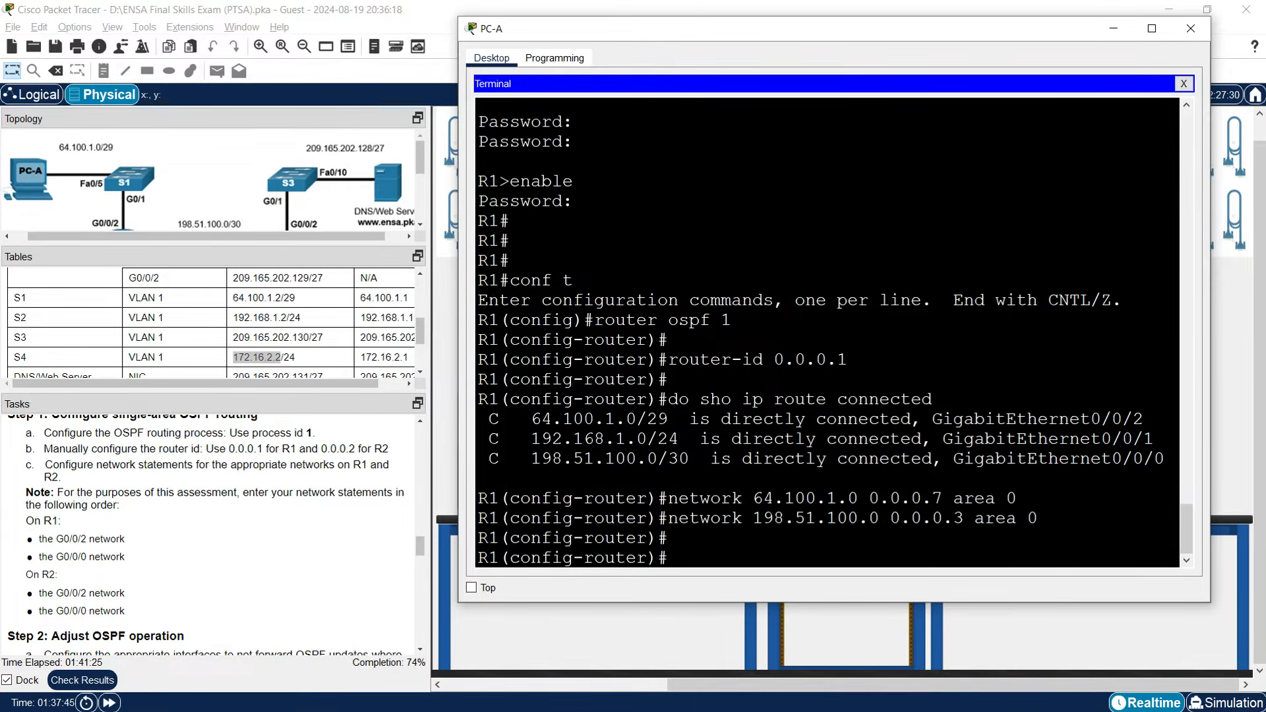
{"action": "key", "text": "Return"}
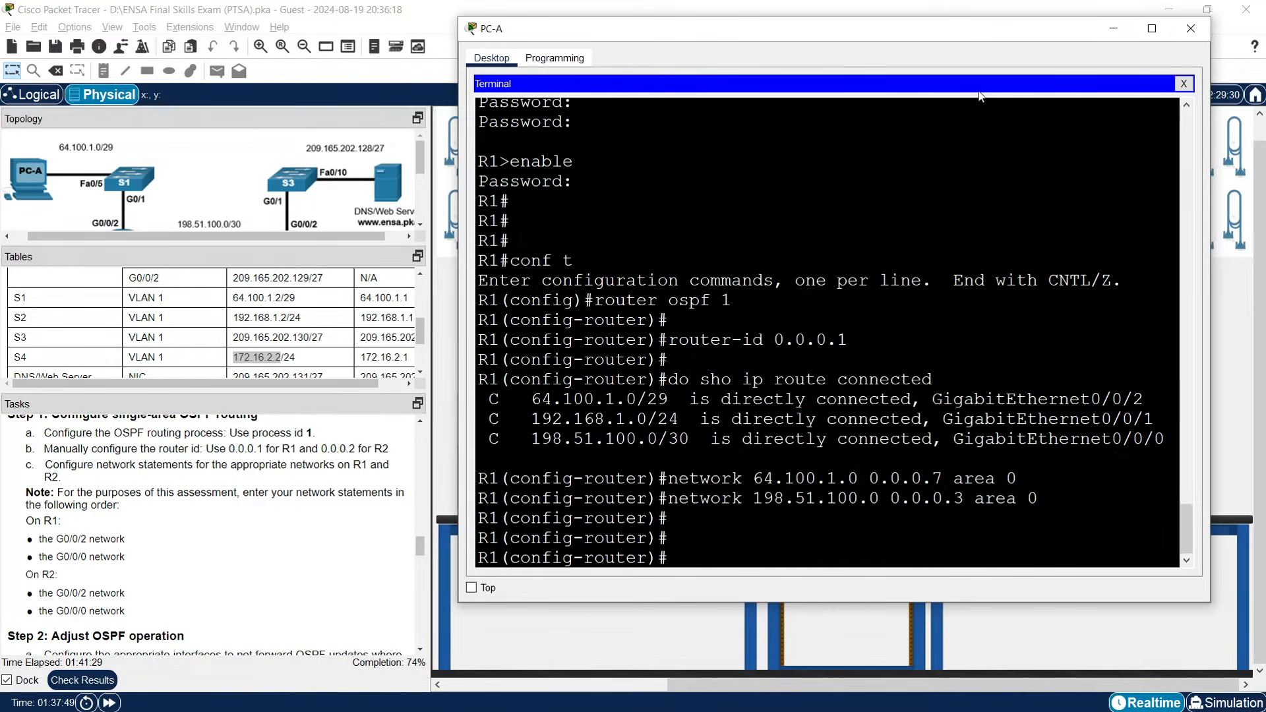
Minimize PC-A, then log in to R2 from PC-B's terminal in privileged EXEC mode.
{"action": "left_click", "coordinate": [1111, 33]}
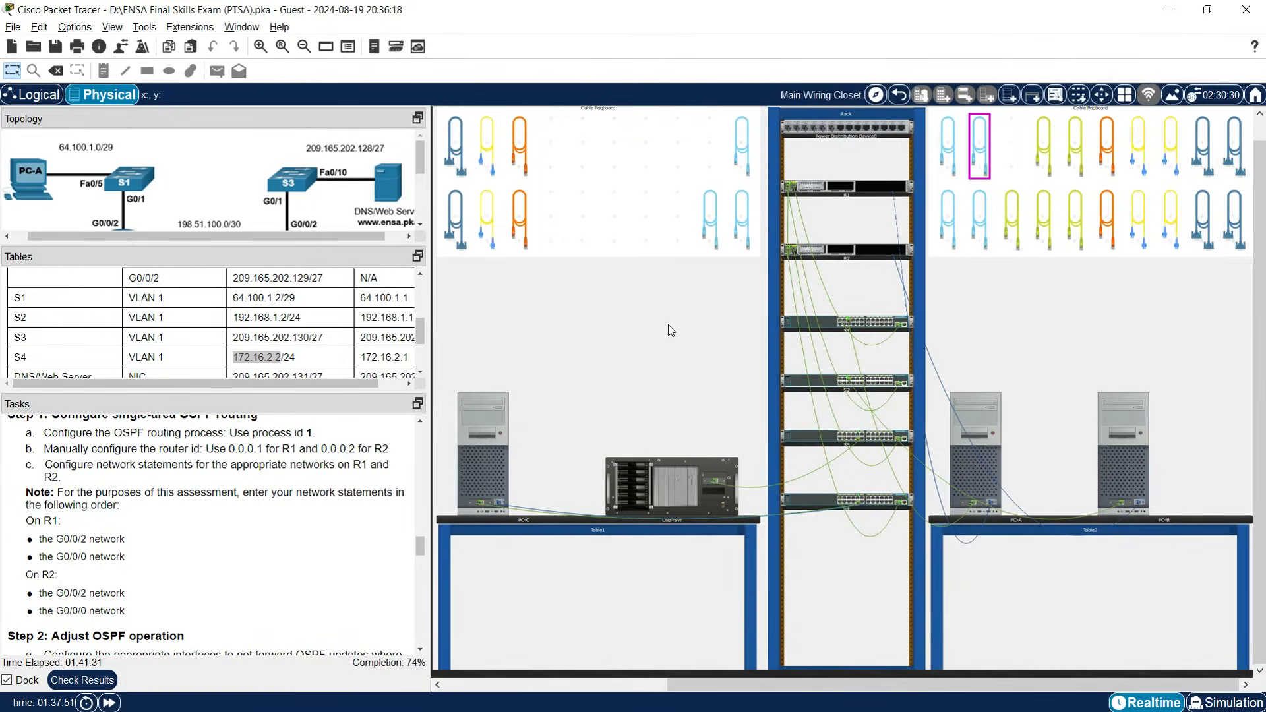
{"action": "left_click", "coordinate": [1105, 485]}
{"action": "left_click_drag", "start_coordinate": [1029, 212], "coordinate": [1246, 212]}
{"action": "key", "text": "Return"}
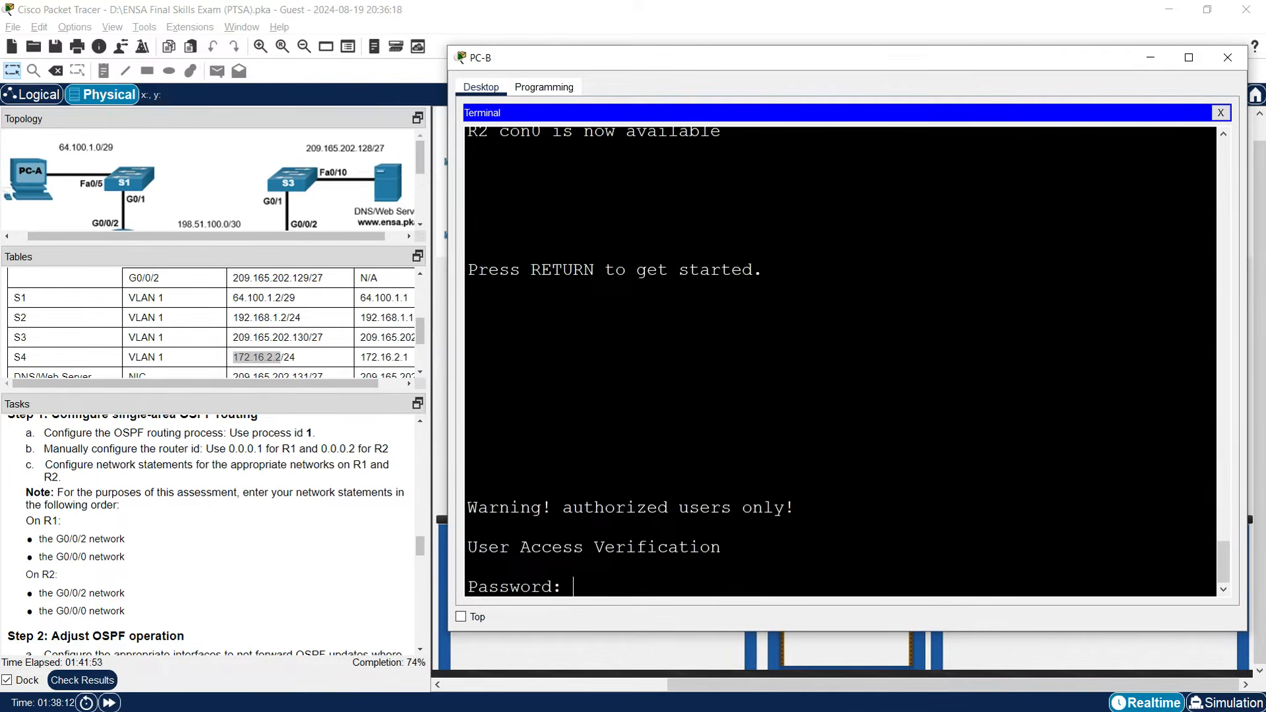
{"action": "key", "text": "Return"}
{"action": "type", "text": "enable"}
{"action": "key", "text": "Return"}
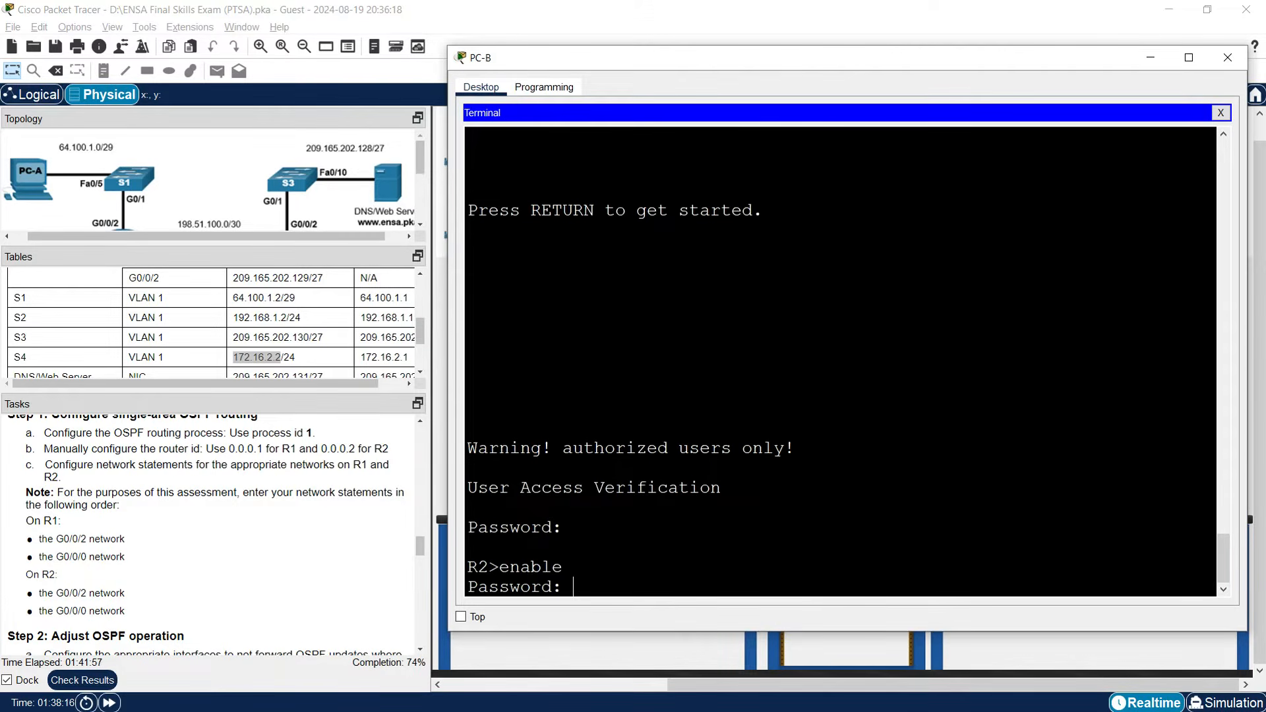
{"action": "key", "text": "Return"}
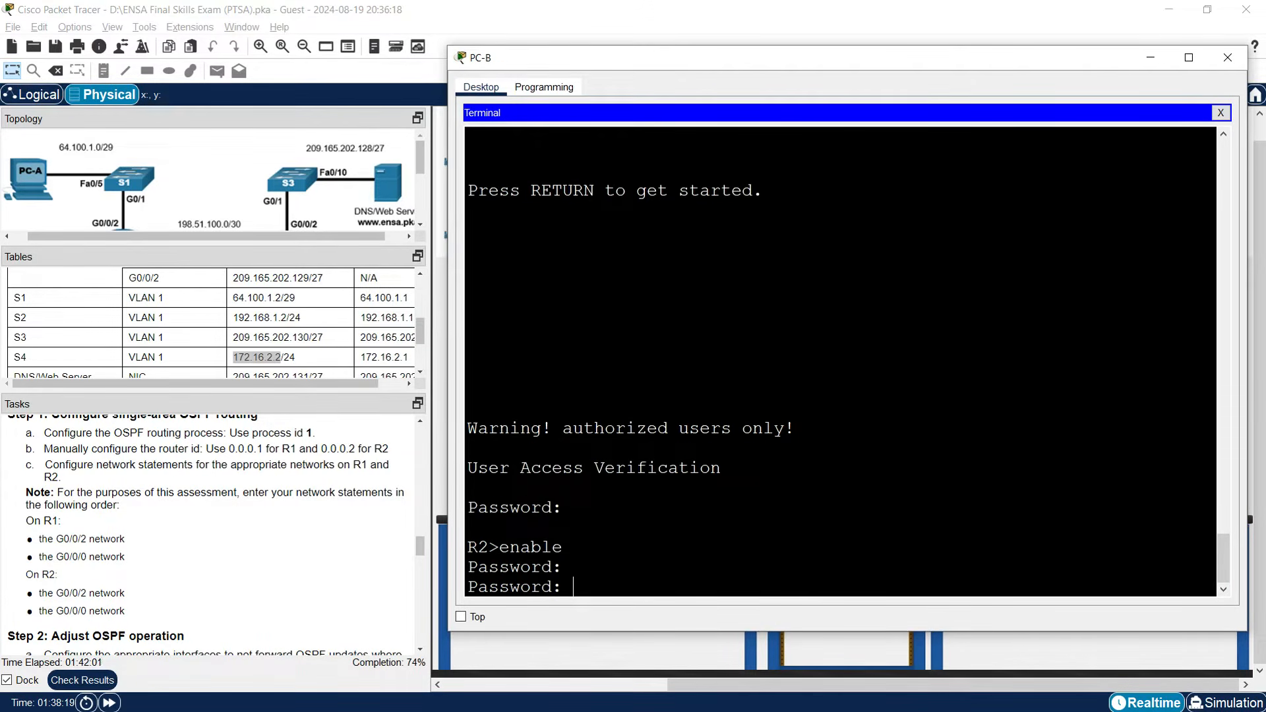
{"action": "key", "text": "Return"}
Start OSPF process 1 on R2 with router ID 0.0.0.2 and list its connected routes.
{"action": "key", "text": "Return"}
{"action": "type", "text": "conf t"}
{"action": "key", "text": "Return"}
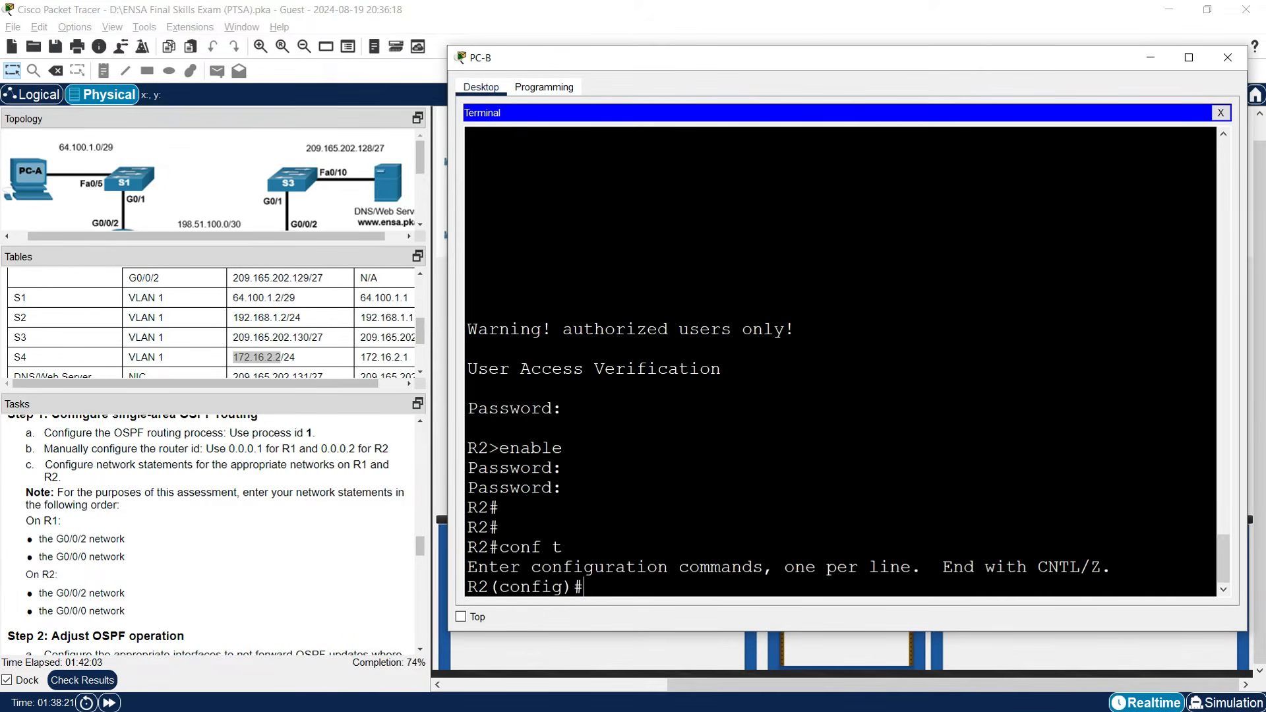
{"action": "type", "text": "router ospf 1"}
{"action": "key", "text": "Return"}
{"action": "type", "text": "router)#router"}
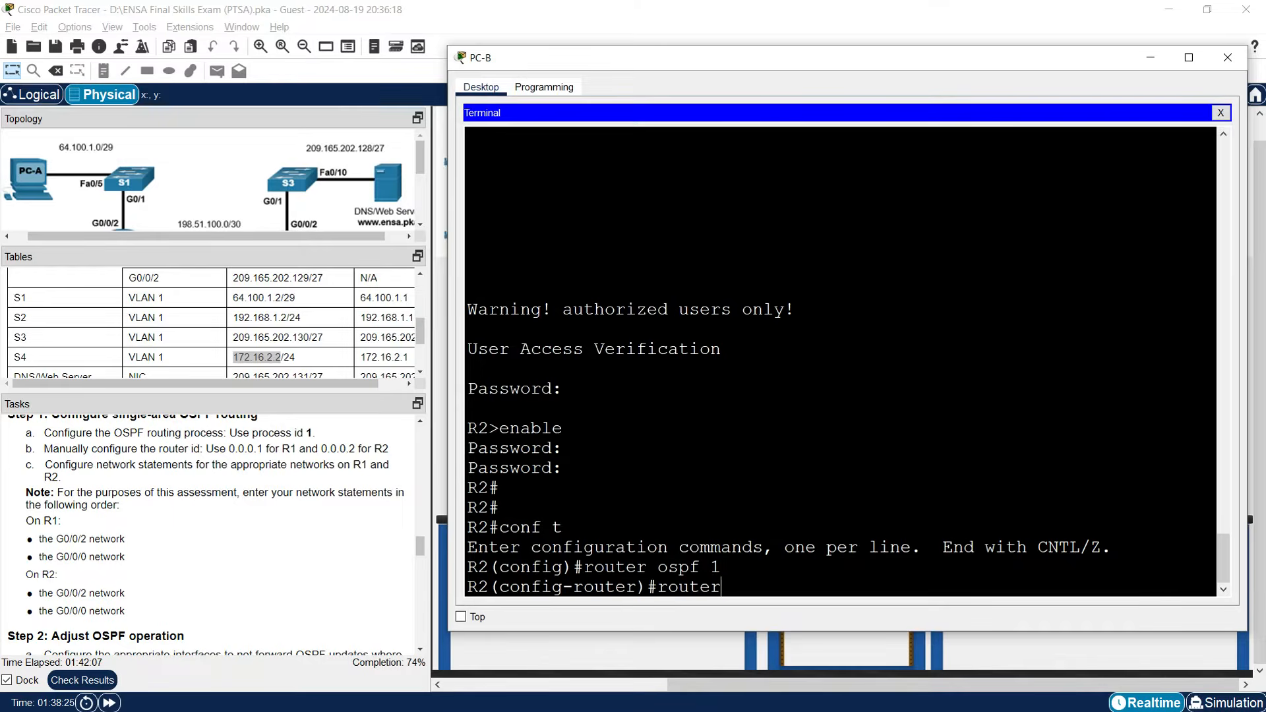
{"action": "type", "text": "-id 0.0.0.2"}
{"action": "key", "text": "Return"}
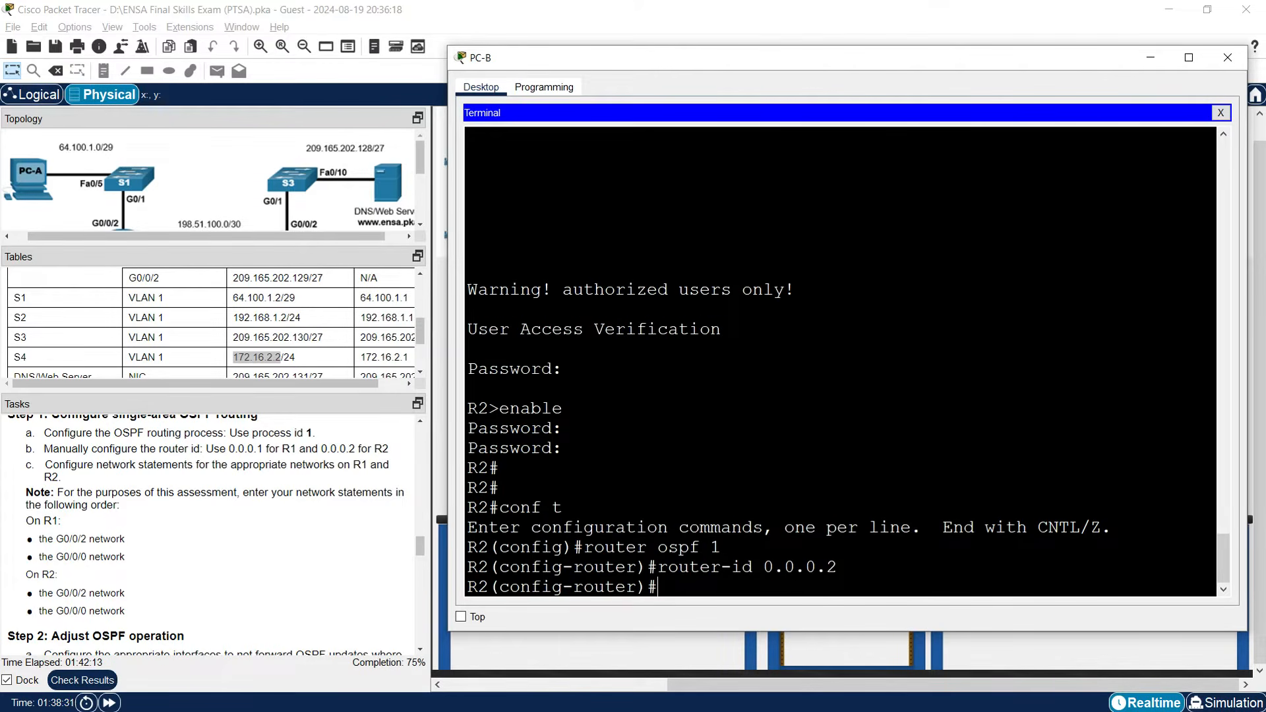
{"action": "type", "text": "do show ip route con"}
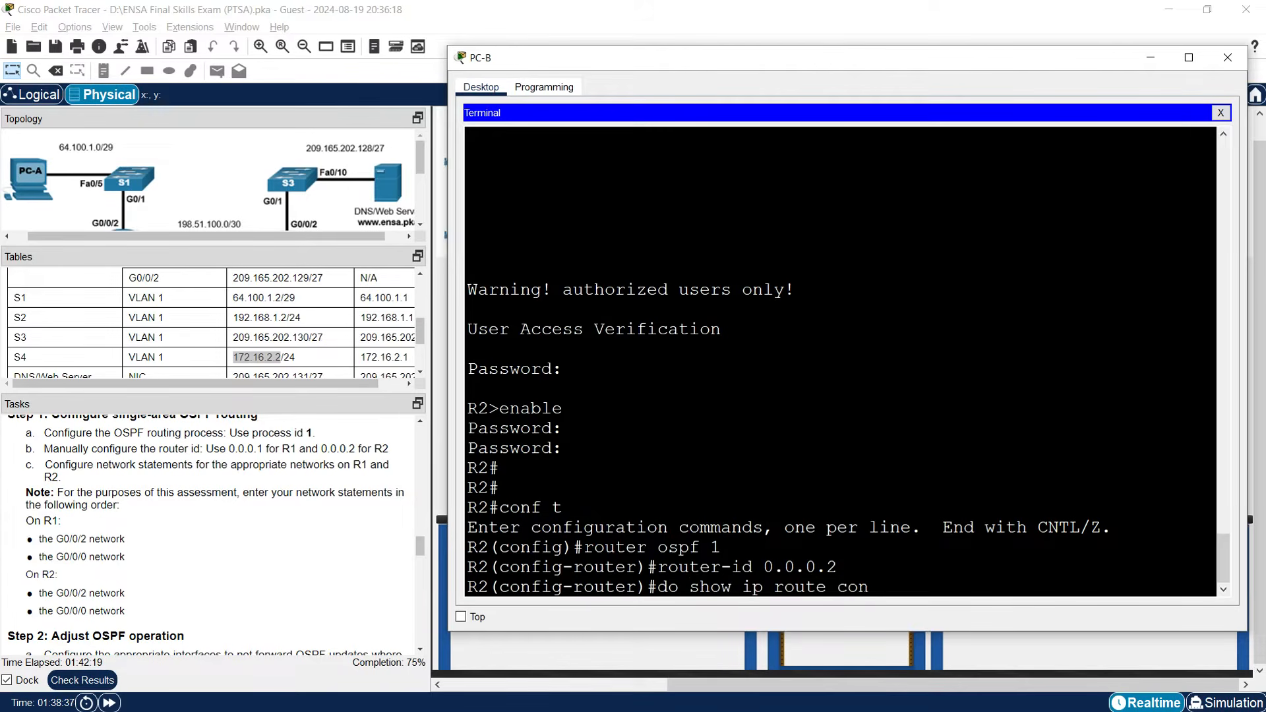
{"action": "type", "text": "nected"}
{"action": "key", "text": "Return"}
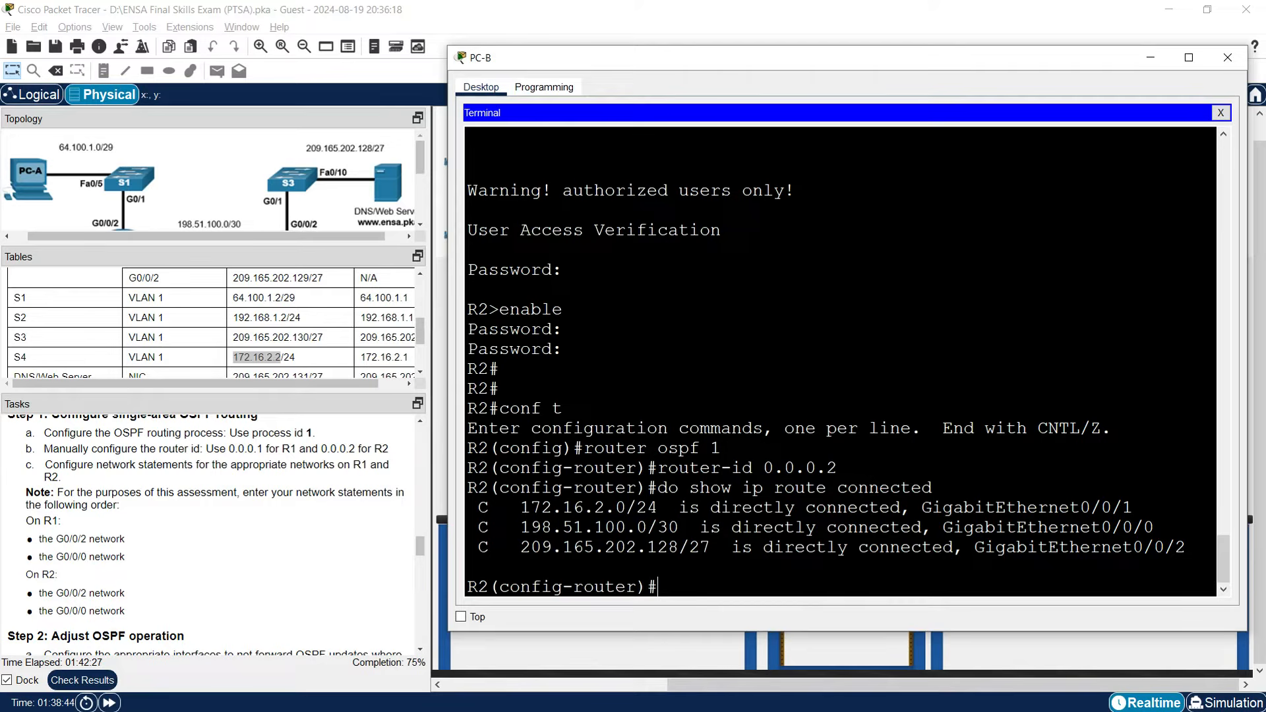
Add 'network 209.165.202.128 0.0.0.31 area 0' to R2's OSPF process.
{"action": "left_click_drag", "start_coordinate": [679, 548], "coordinate": [521, 548]}
{"action": "right_click", "coordinate": [533, 550]}
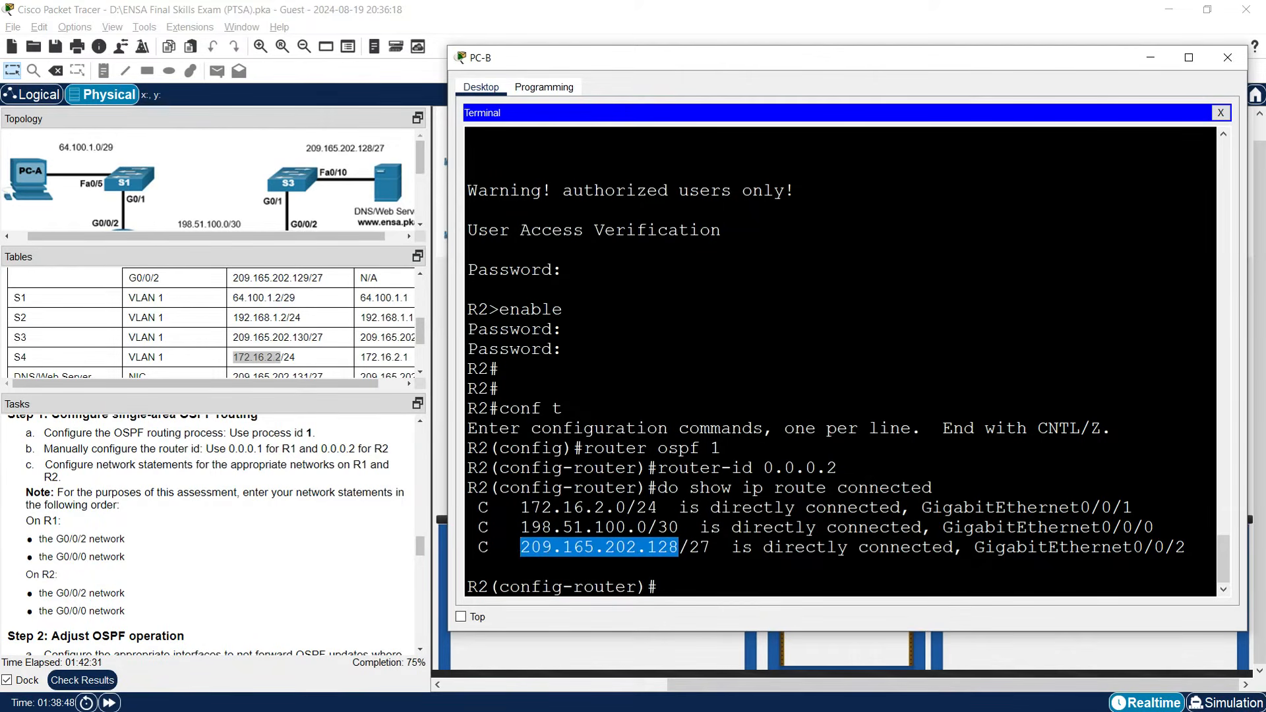
{"action": "left_click", "coordinate": [721, 595]}
{"action": "type", "text": "network"}
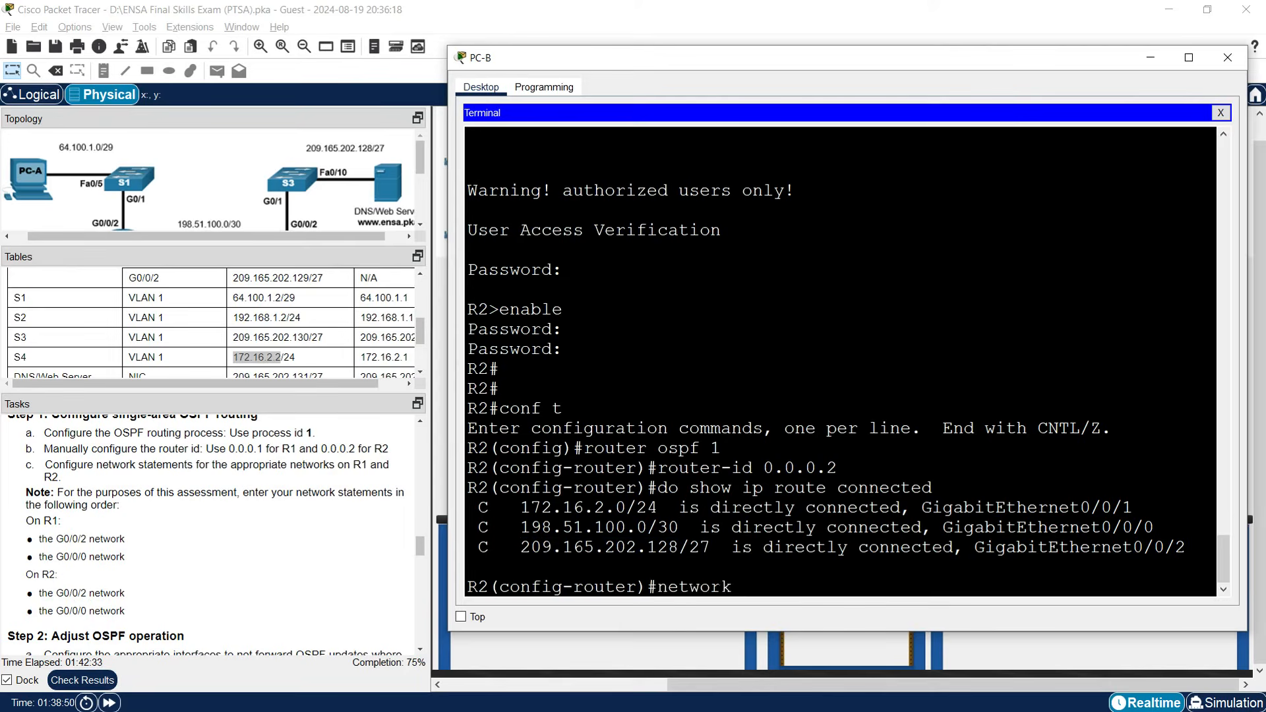
{"action": "right_click", "coordinate": [759, 587]}
{"action": "left_click", "coordinate": [765, 604]}
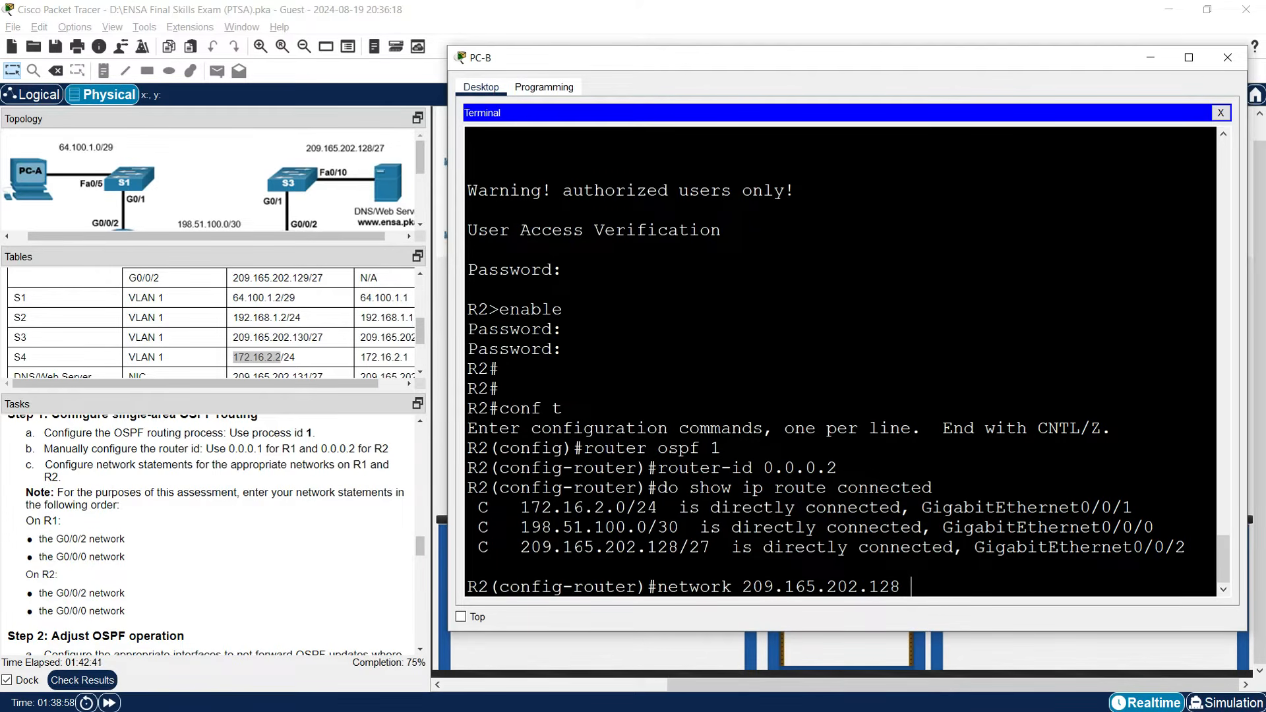
{"action": "type", "text": "0.0.0.31 area 0"}
{"action": "key", "text": "Return"}
Add 'network 198.51.100.0 0.0.0.3 area 0' to R2's OSPF process.
{"action": "type", "text": "netwokr"}
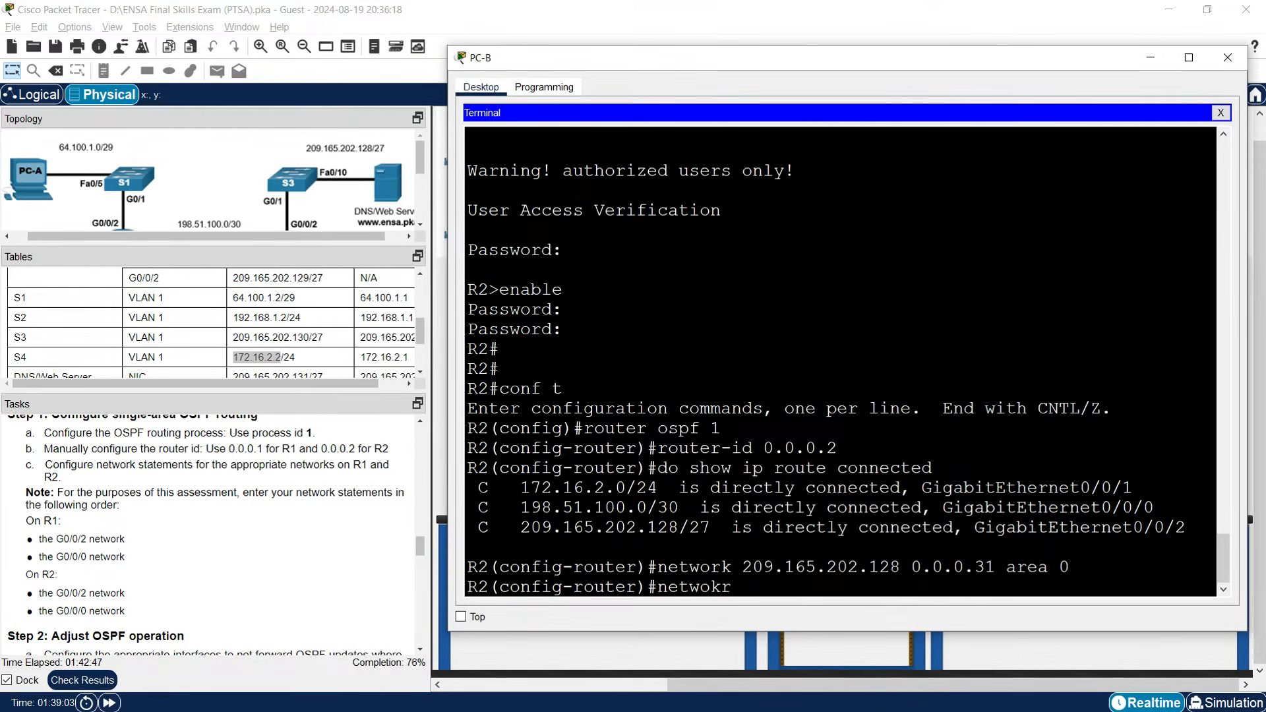
{"action": "key", "text": "BackSpace"}
{"action": "key", "text": "BackSpace"}
{"action": "key", "text": "BackSpace"}
{"action": "type", "text": "rk"}
{"action": "left_click_drag", "start_coordinate": [649, 507], "coordinate": [520, 507]}
{"action": "right_click", "coordinate": [548, 508]}
{"action": "left_click", "coordinate": [557, 514]}
{"action": "right_click", "coordinate": [791, 581]}
{"action": "left_click", "coordinate": [813, 605]}
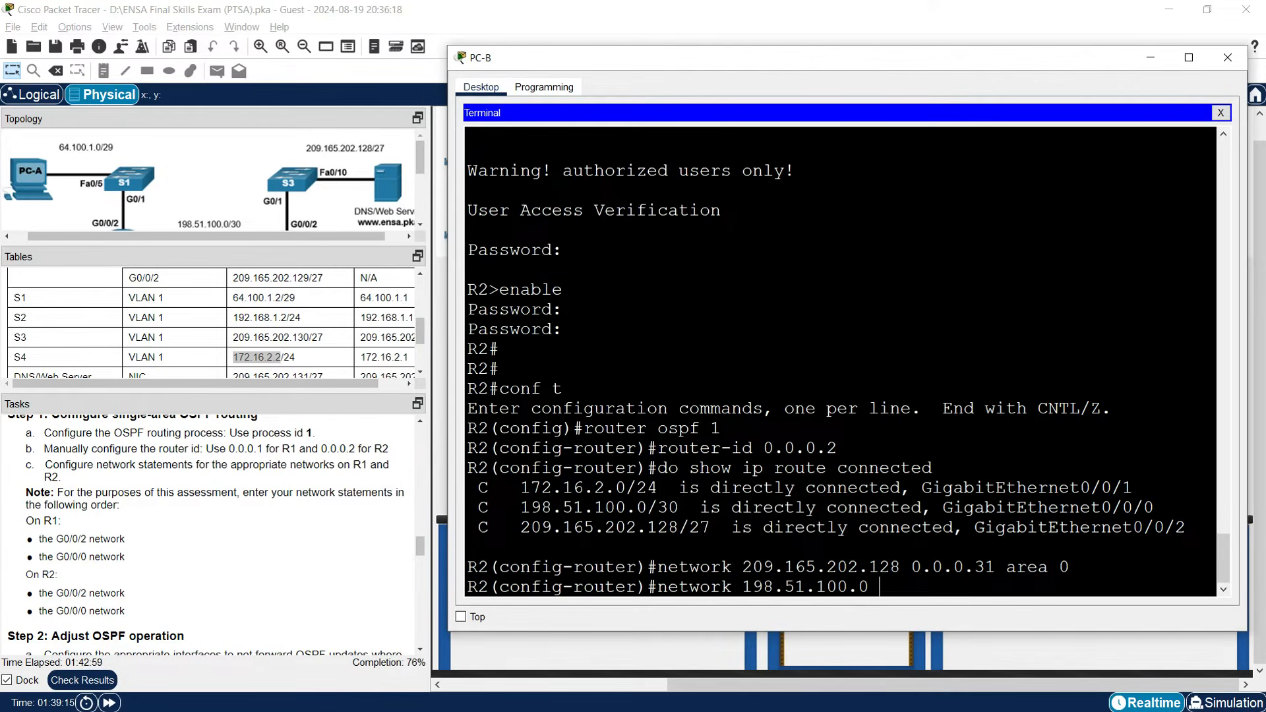
{"action": "type", "text": "0.0.0.3 area 0"}
{"action": "key", "text": "Return"}
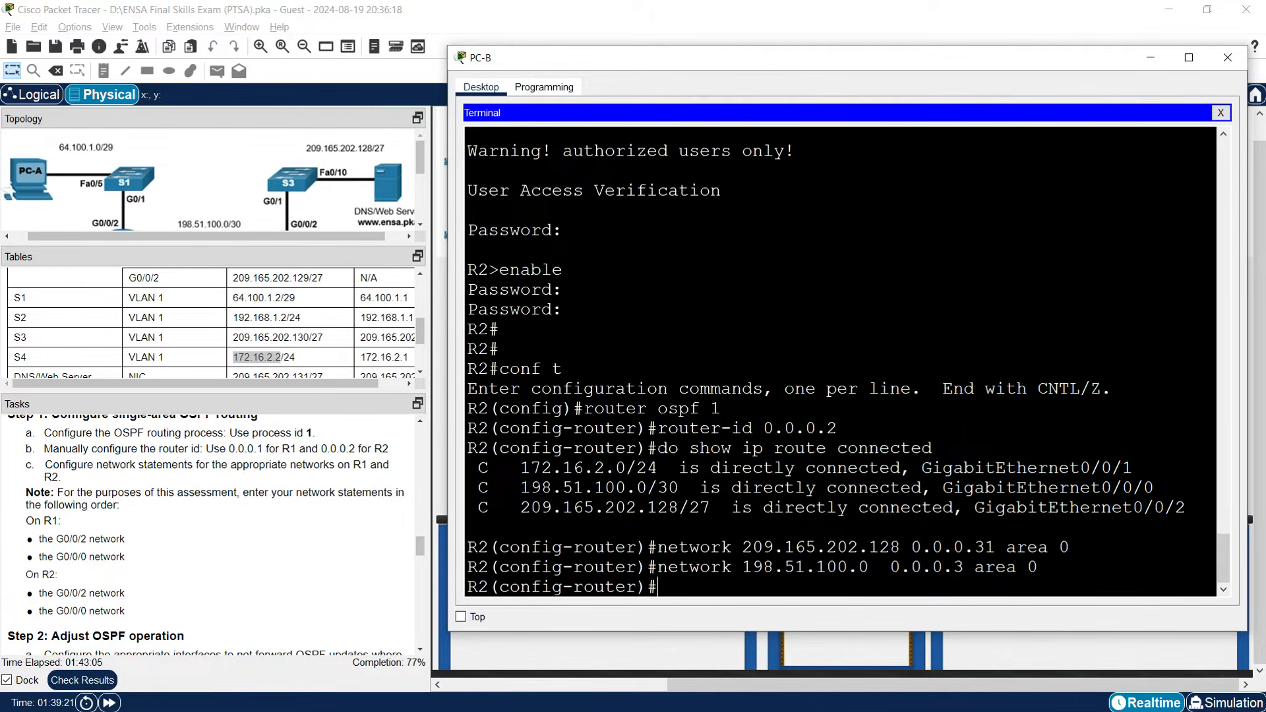
{"action": "key", "text": "Return"}
{"action": "key", "text": "Return"}
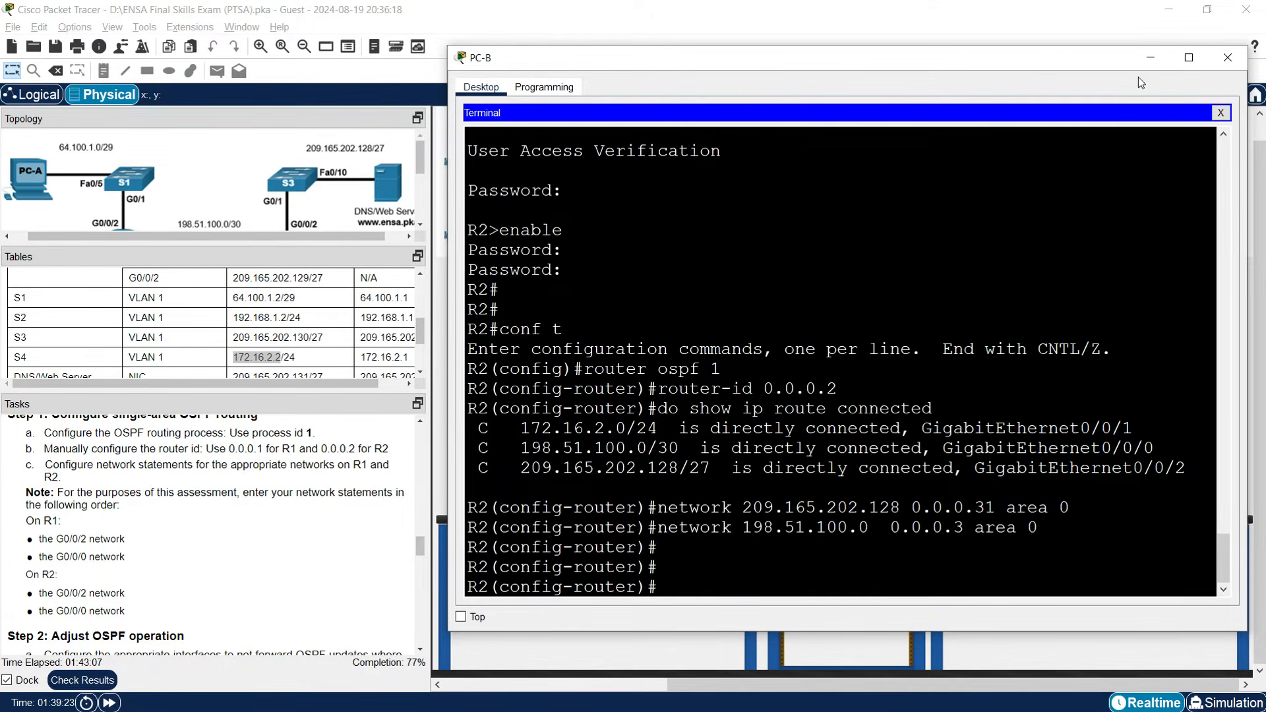
Close PC-B's window and scroll the Tasks pane down to Step 2: Adjust OSPF operation.
{"action": "left_click", "coordinate": [1146, 61]}
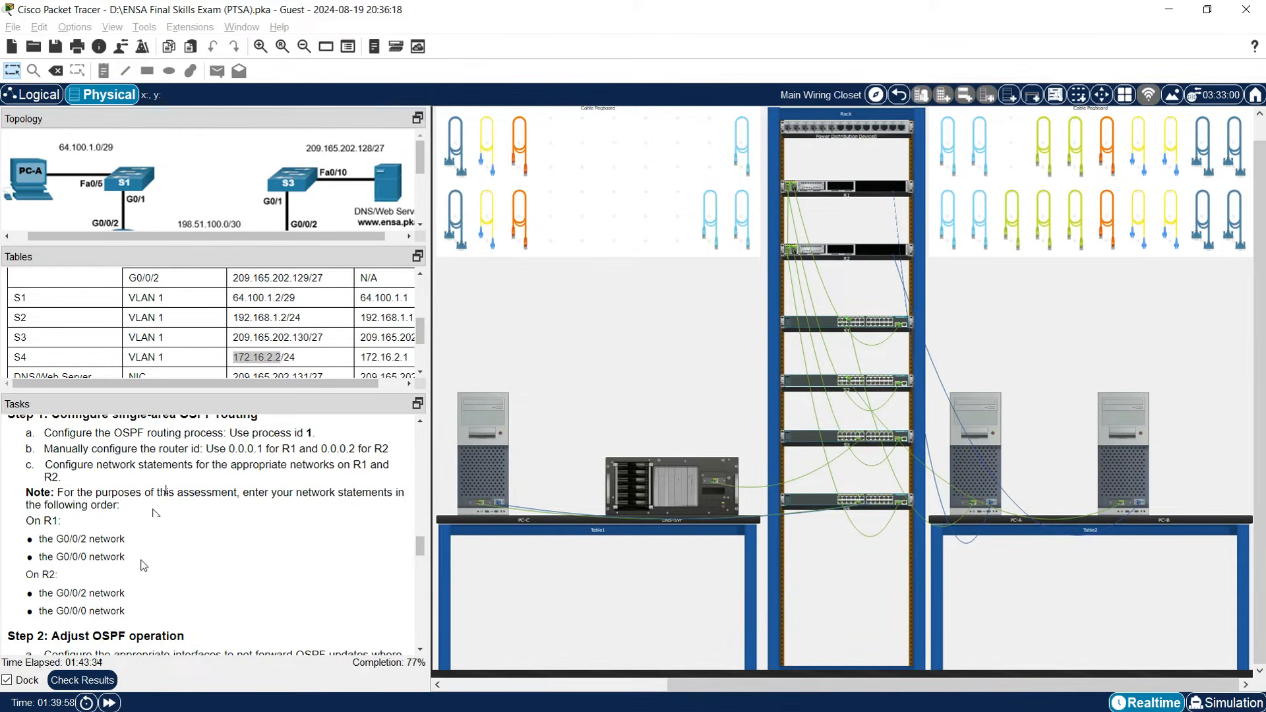
{"action": "scroll", "coordinate": [154, 559], "scroll_direction": "down", "scroll_amount": 5}
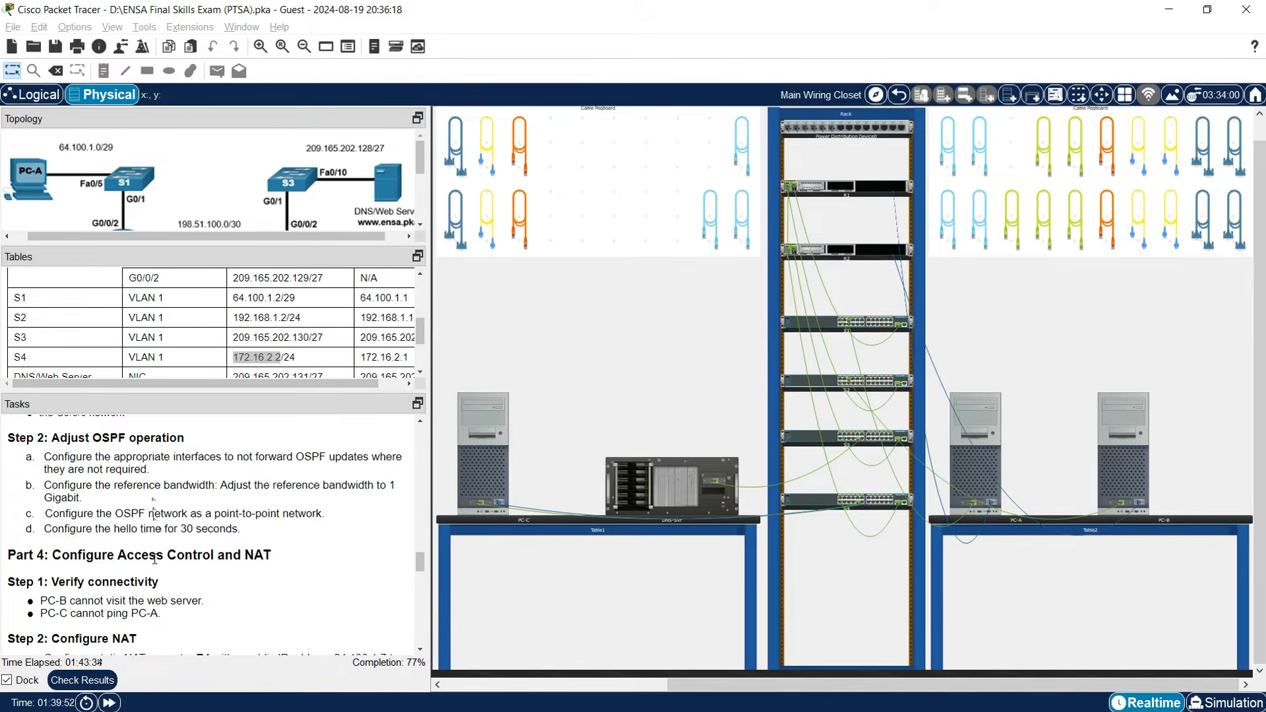
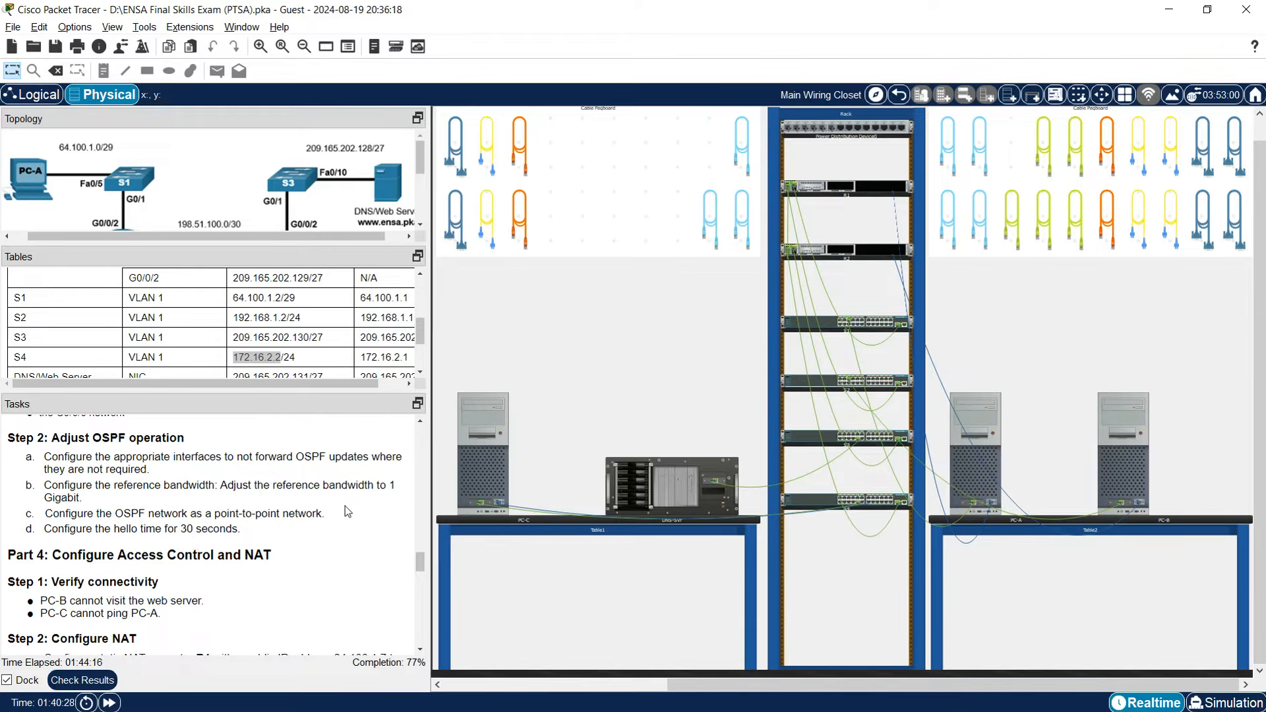
From PC-A's console, make R1's G0/0/1 and G0/0/2 OSPF-passive.
{"action": "left_click", "coordinate": [997, 452]}
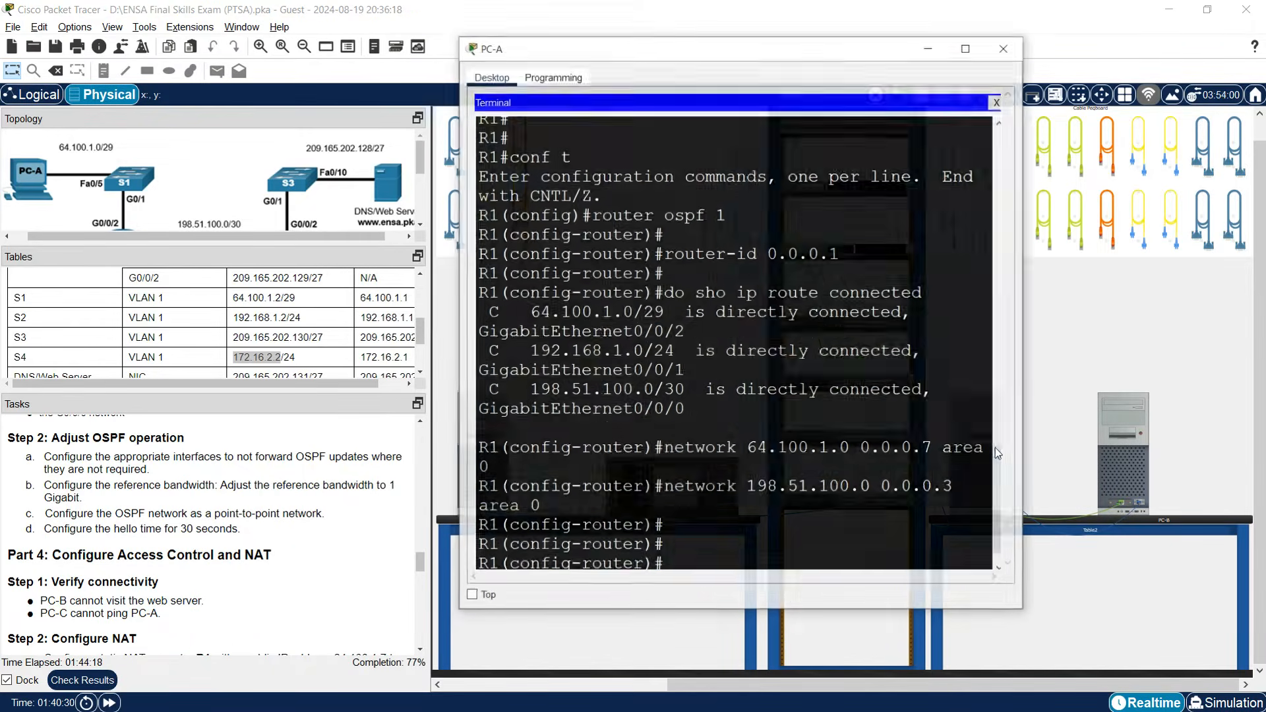
{"action": "left_click_drag", "start_coordinate": [1037, 386], "coordinate": [1222, 386]}
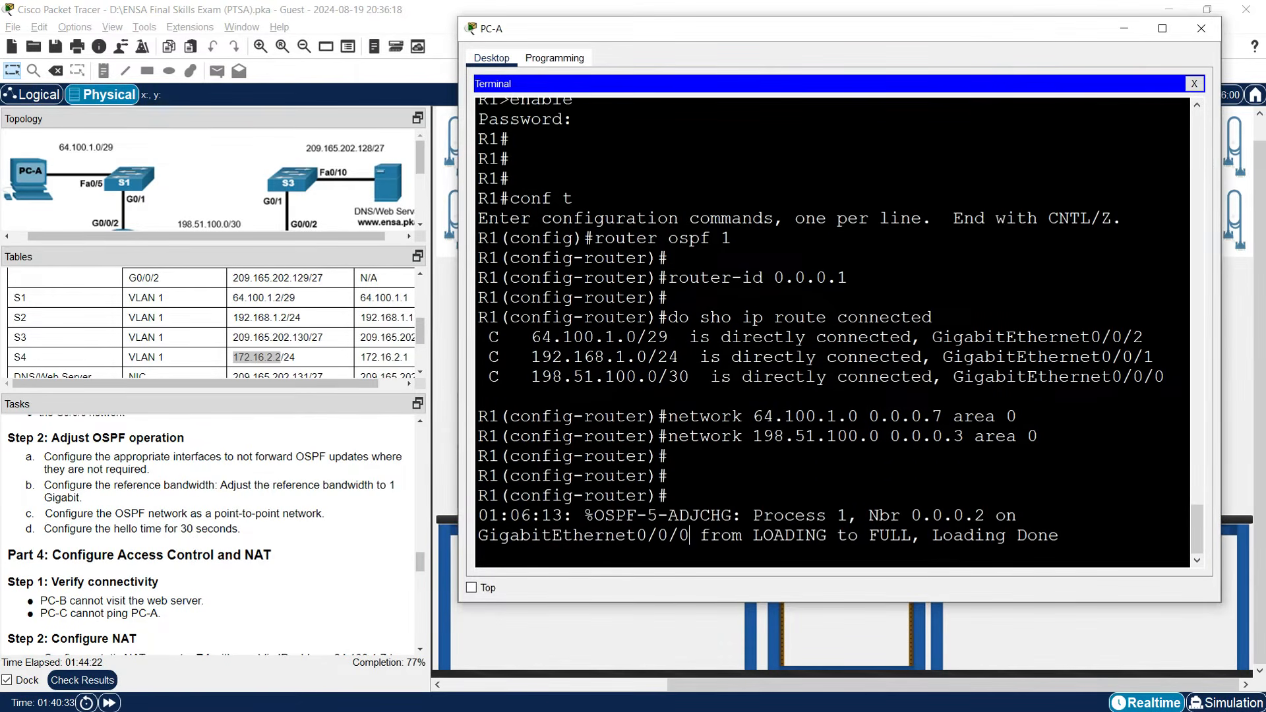
{"action": "key", "text": "Return"}
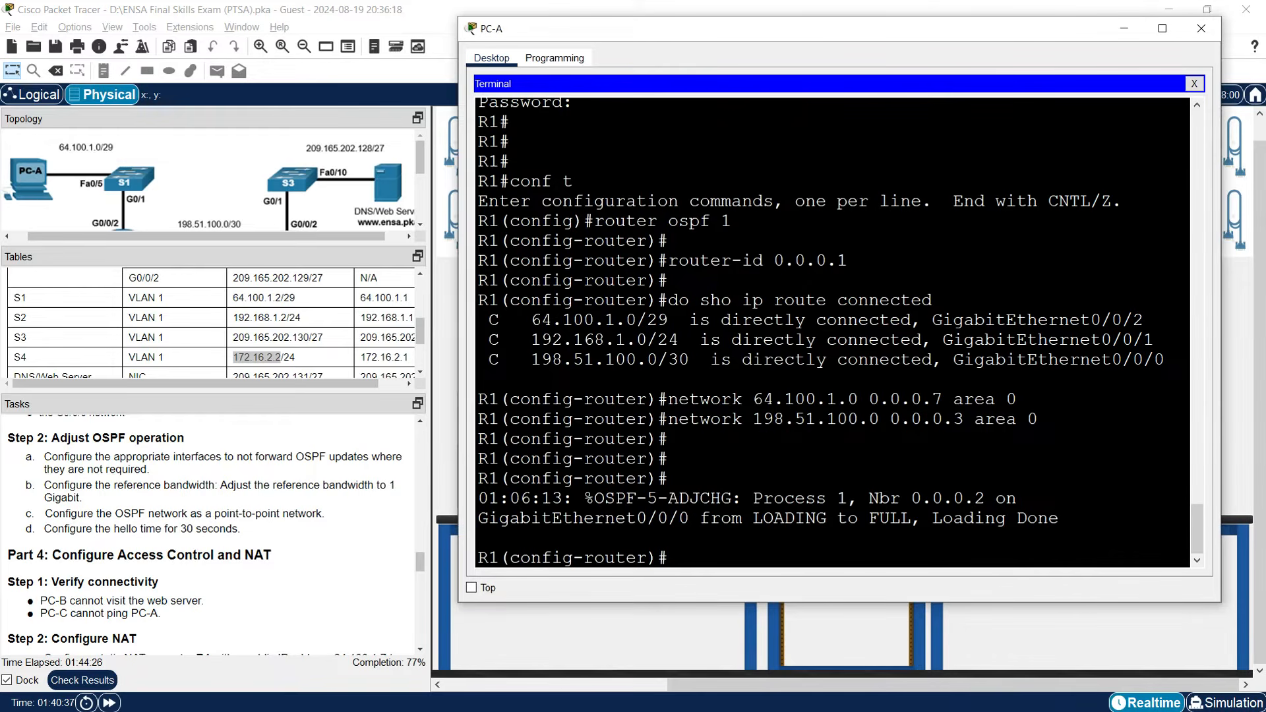
{"action": "type", "text": "passive-interfce"}
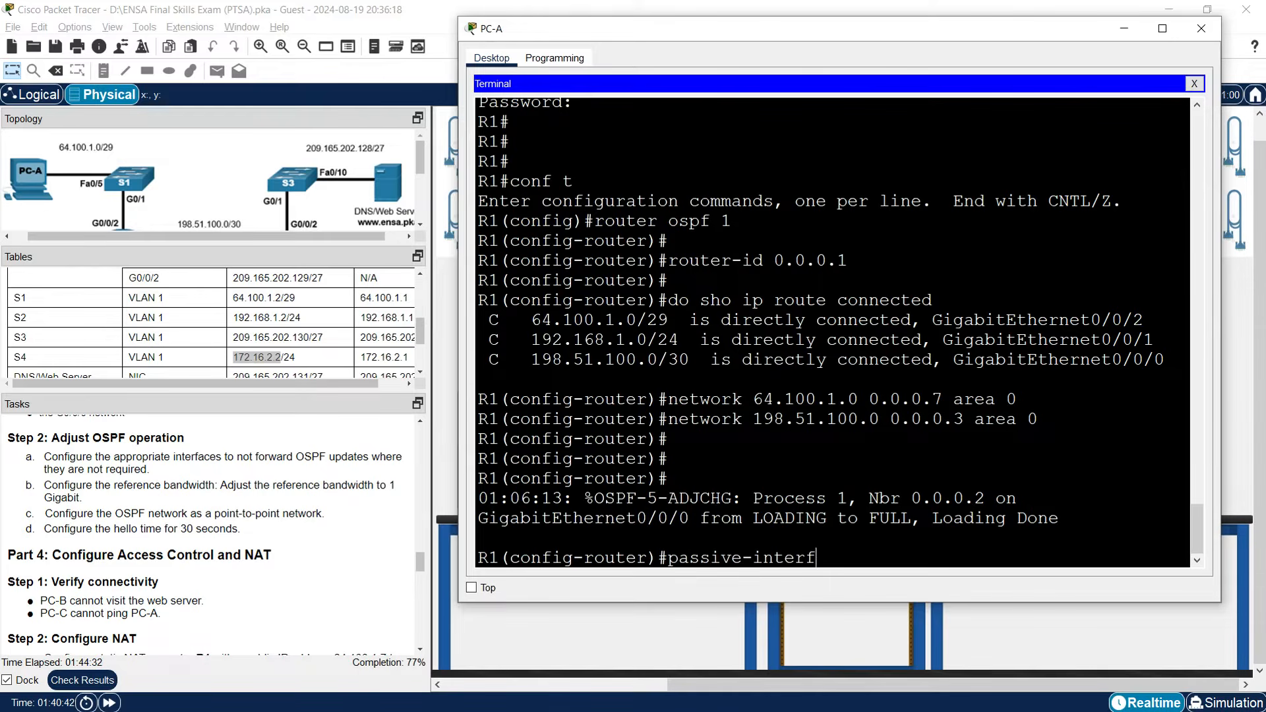
{"action": "key", "text": "BackSpace"}
{"action": "key", "text": "BackSpace"}
{"action": "type", "text": "ace g0/0/1"}
{"action": "scroll", "coordinate": [204, 198], "scroll_direction": "down", "scroll_amount": 1}
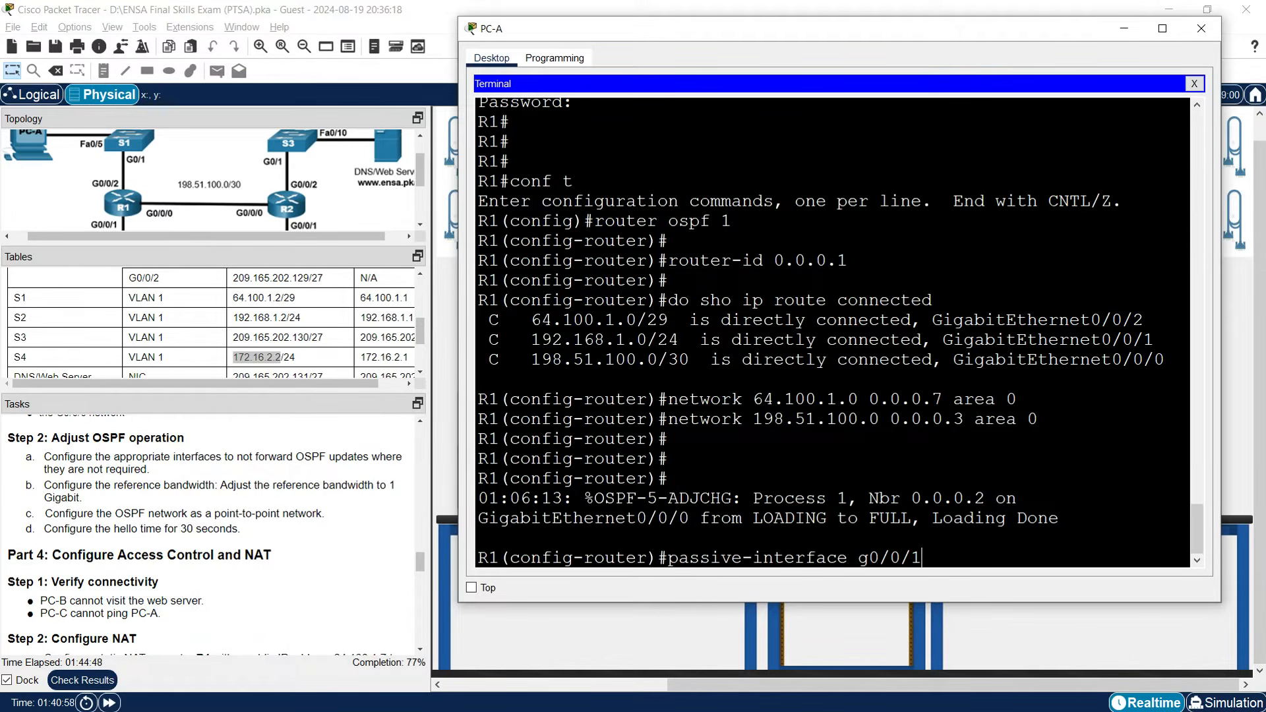
{"action": "key", "text": "Return"}
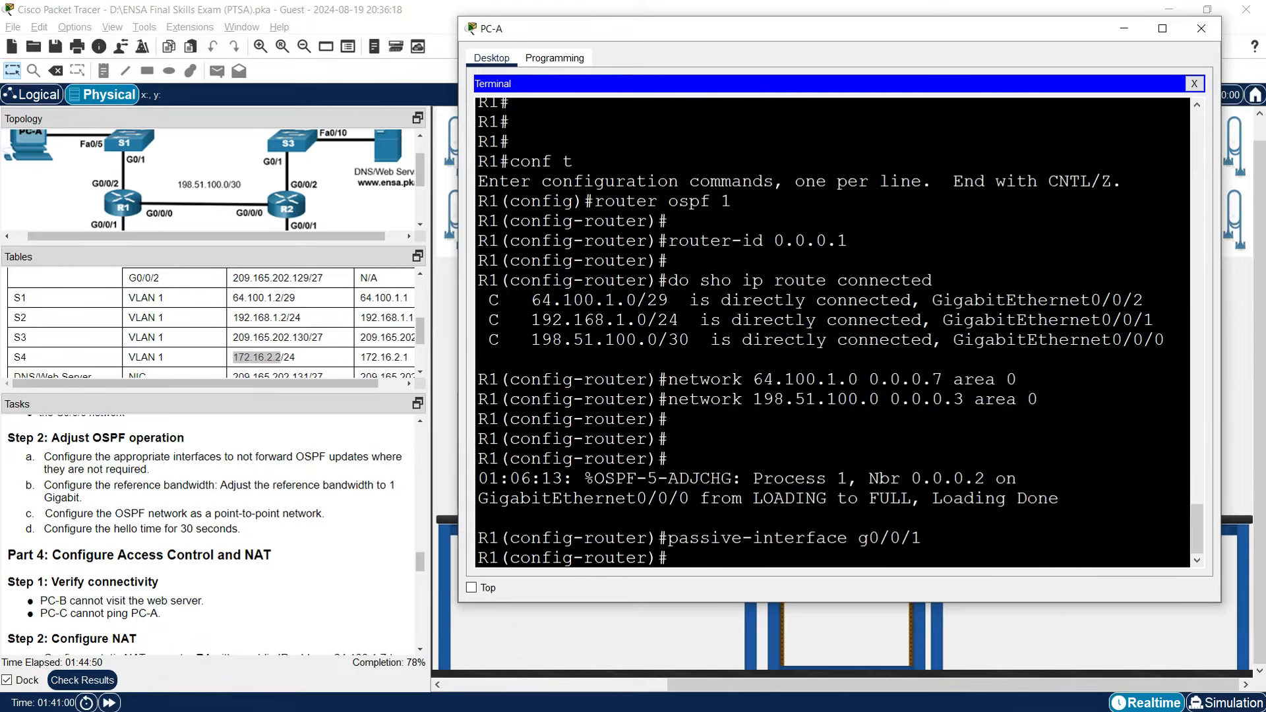
{"action": "type", "text": "passive-interface g0/0/"}
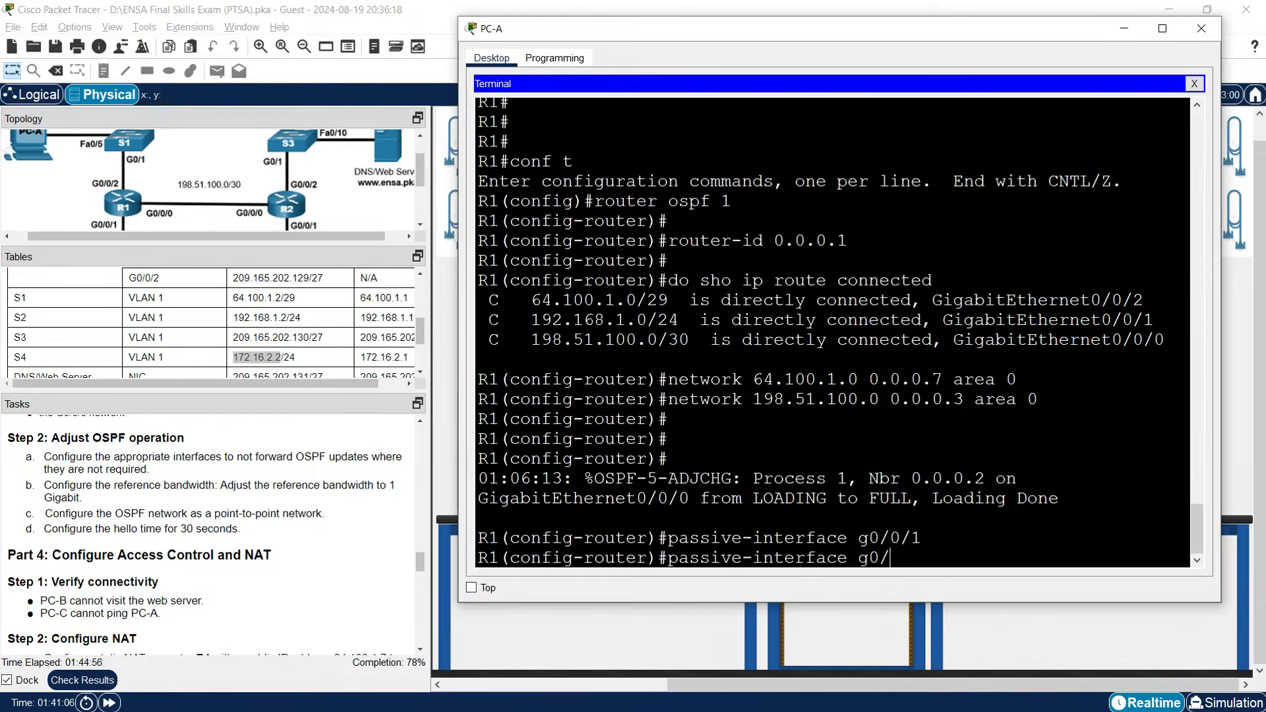
{"action": "type", "text": "2"}
{"action": "key", "text": "Return"}
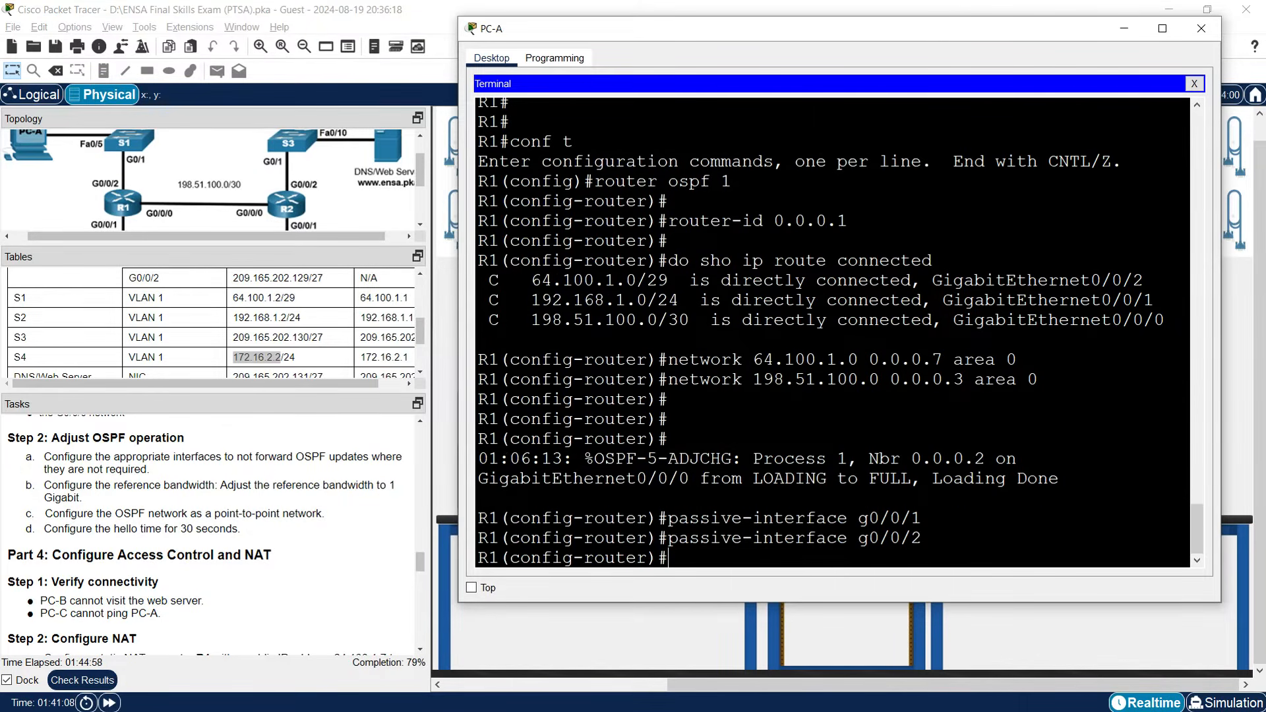
Set R1's OSPF auto-cost reference bandwidth to 1000 and exit router configuration.
{"action": "type", "text": "auto-cost reference"}
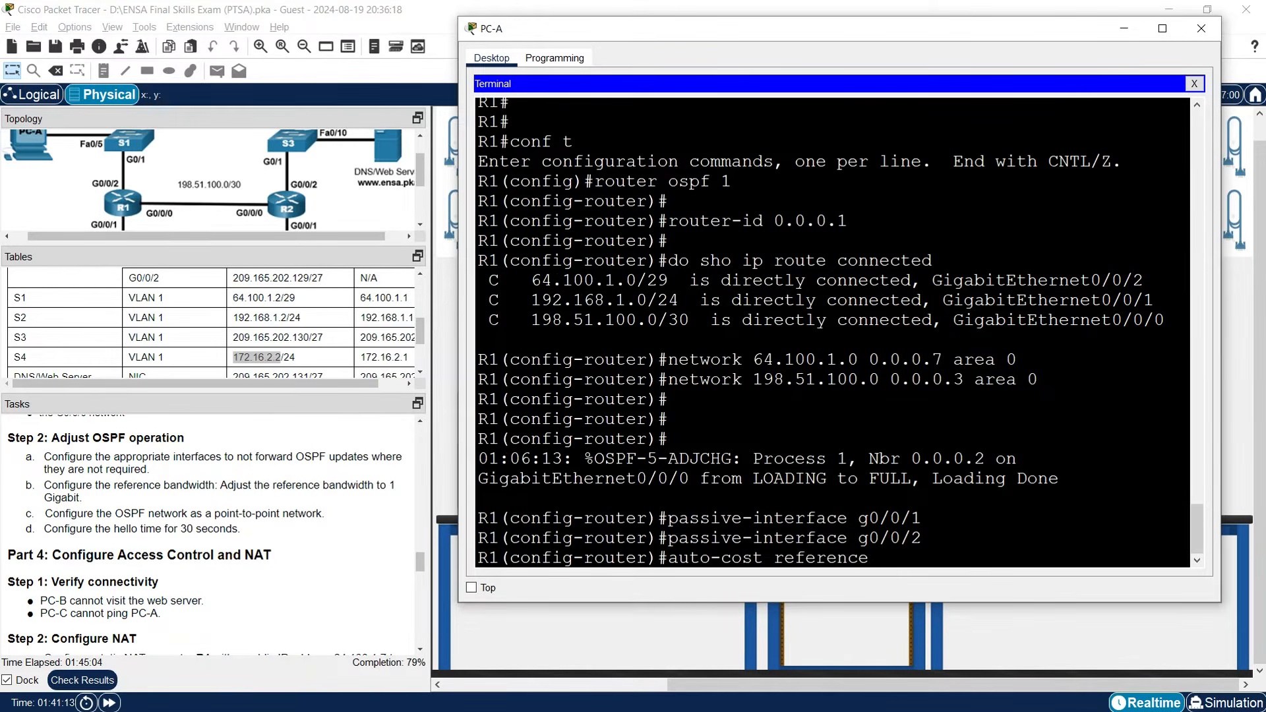
{"action": "type", "text": "-bandwidth 1000"}
{"action": "key", "text": "Return"}
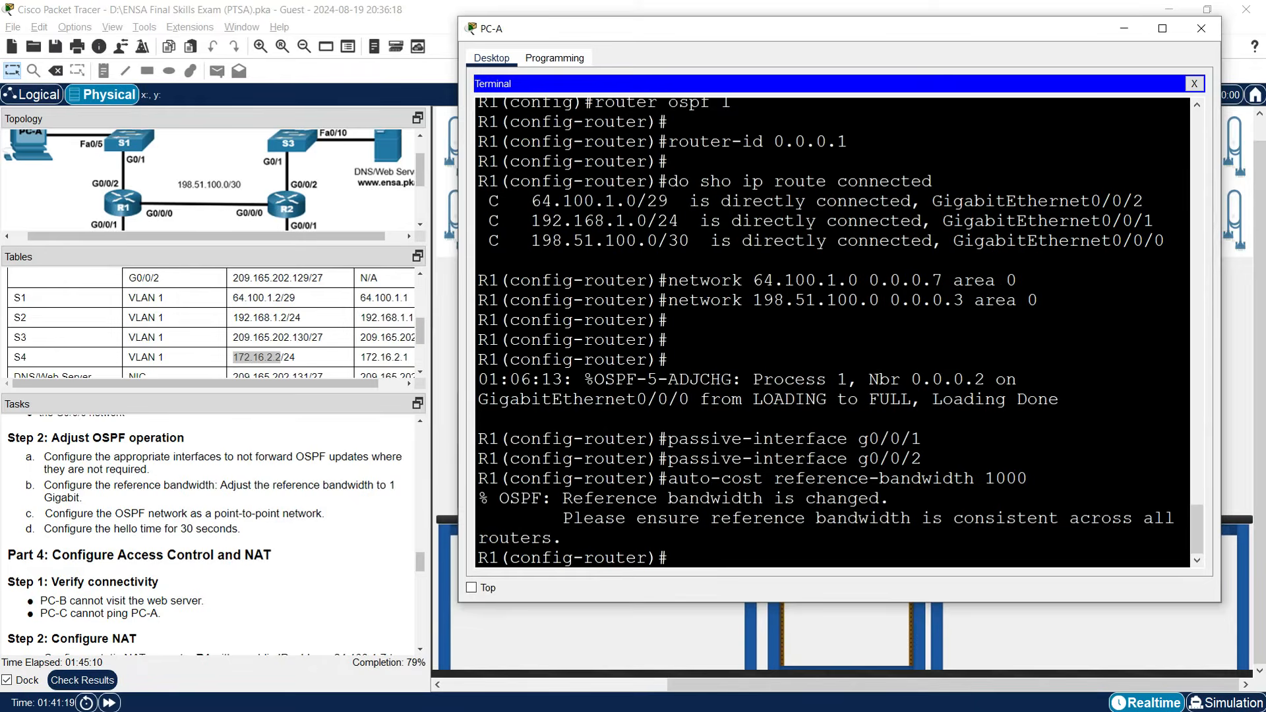
{"action": "key", "text": "Return"}
{"action": "key", "text": "Return"}
{"action": "key", "text": "Return"}
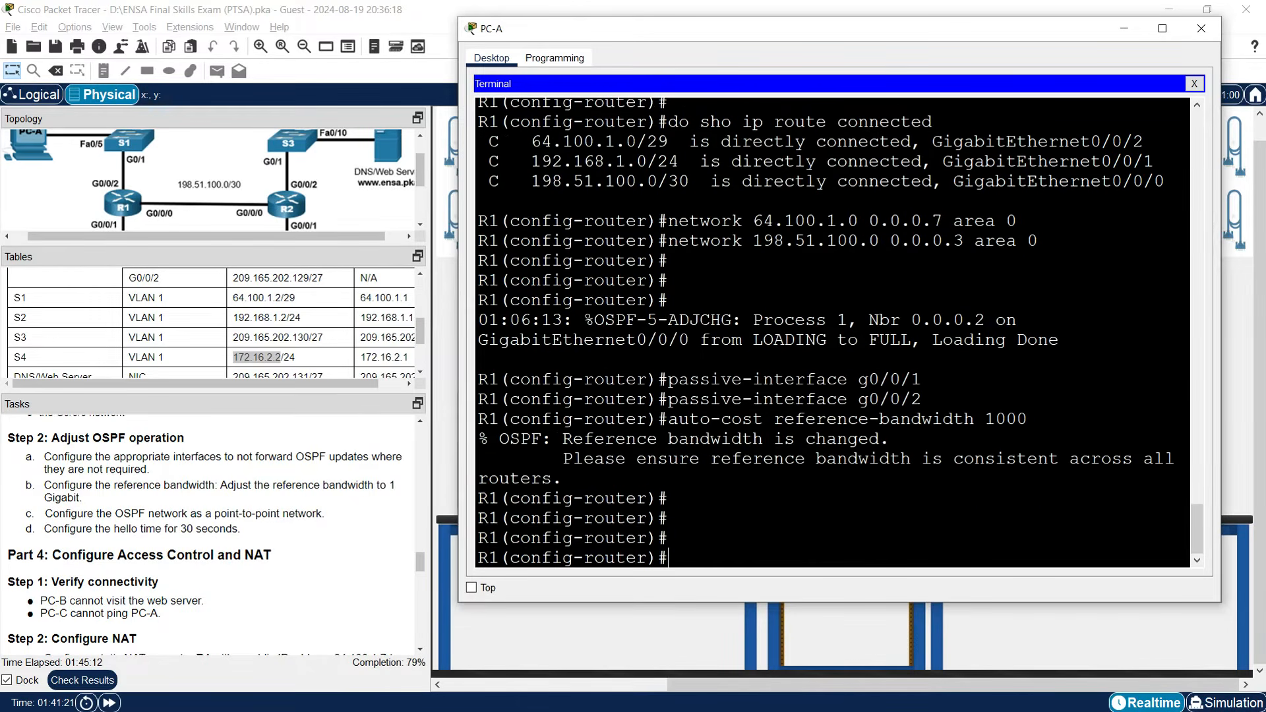
{"action": "type", "text": "exit"}
{"action": "key", "text": "Return"}
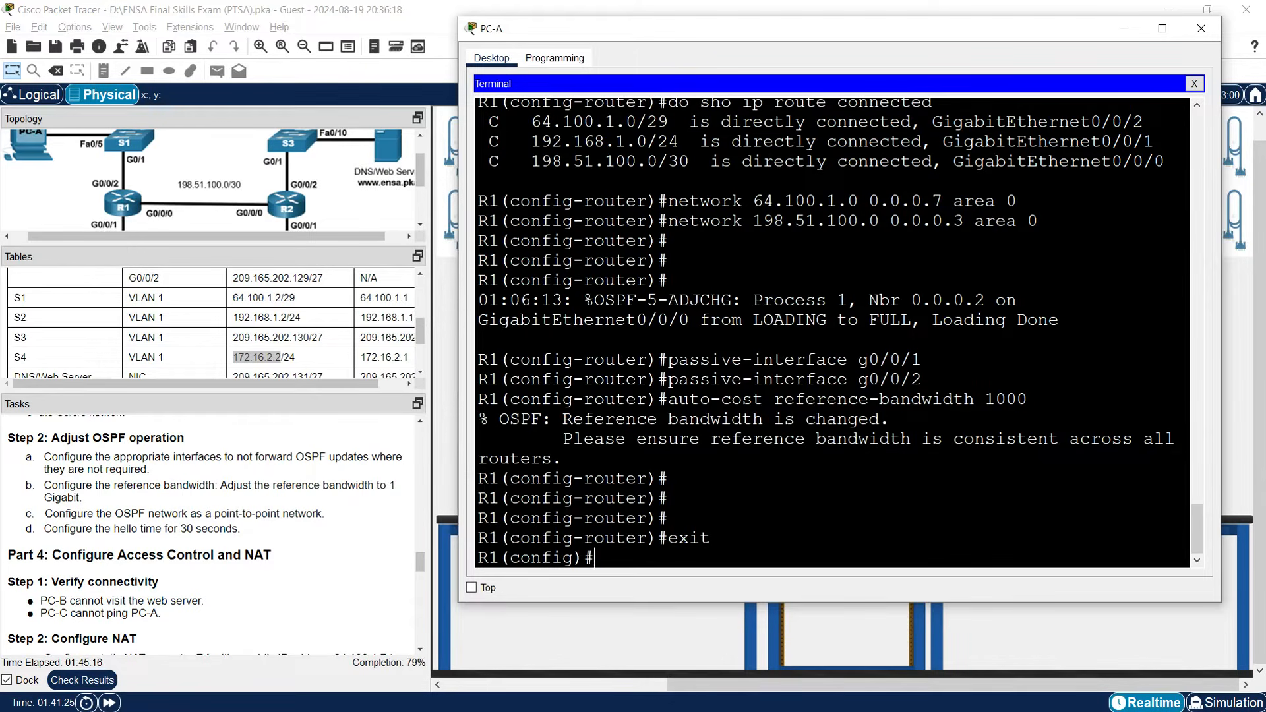
Set R1's G0/0/0 to OSPF point-to-point with a 30-second hello interval, then close the console.
{"action": "type", "text": "interface g0/0/0"}
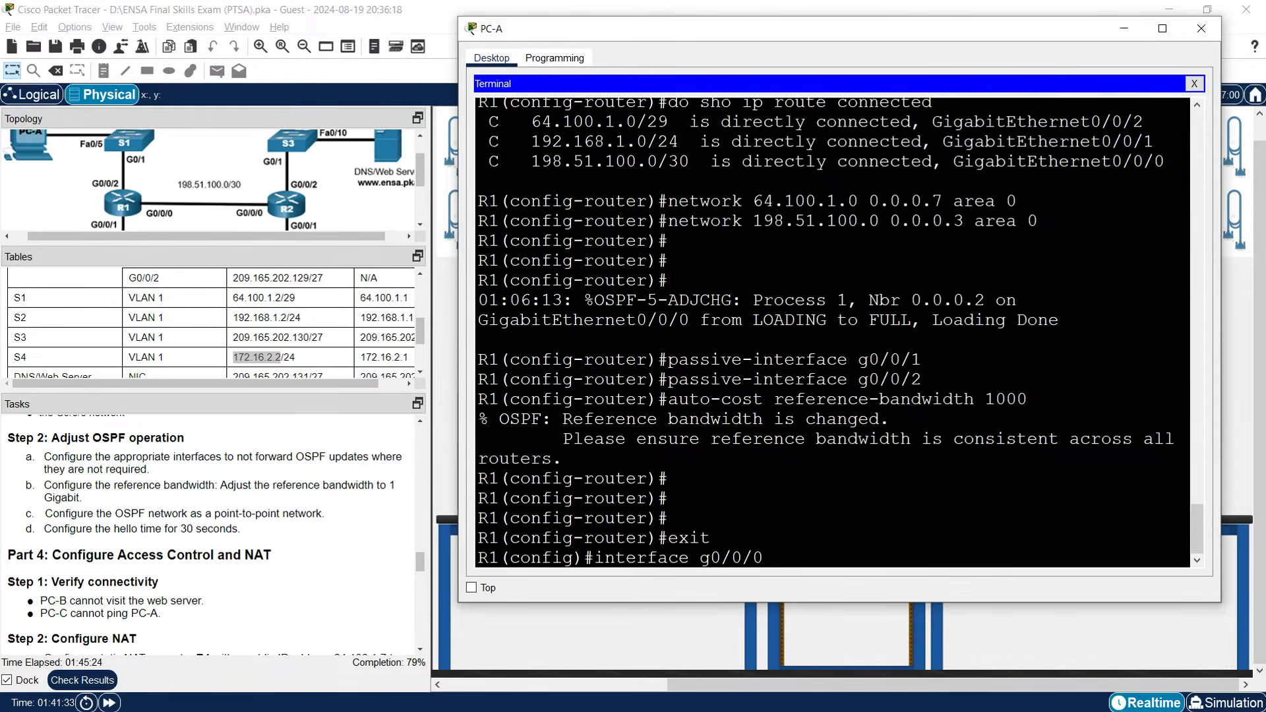
{"action": "key", "text": "Return"}
{"action": "type", "text": "ip"}
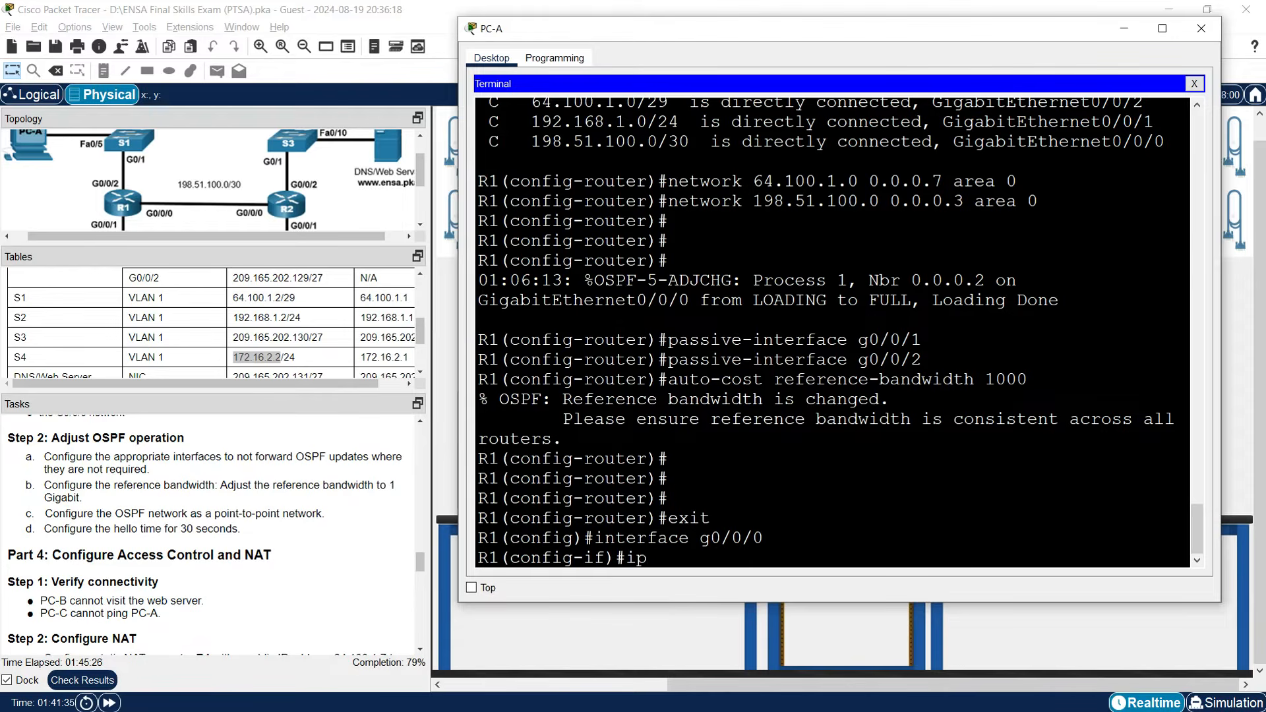
{"action": "type", "text": " ospf network point-to-"}
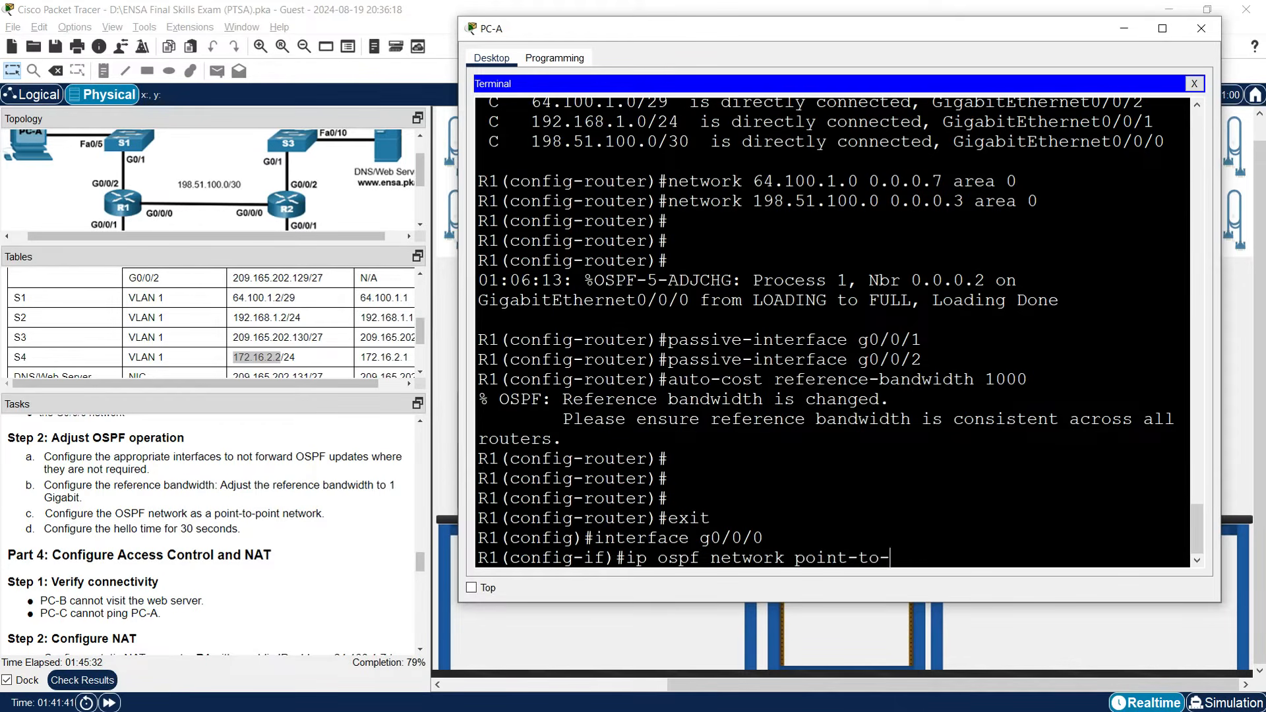
{"action": "type", "text": "point"}
{"action": "key", "text": "Return"}
{"action": "key", "text": "Return"}
{"action": "key", "text": "Return"}
{"action": "key", "text": "Return"}
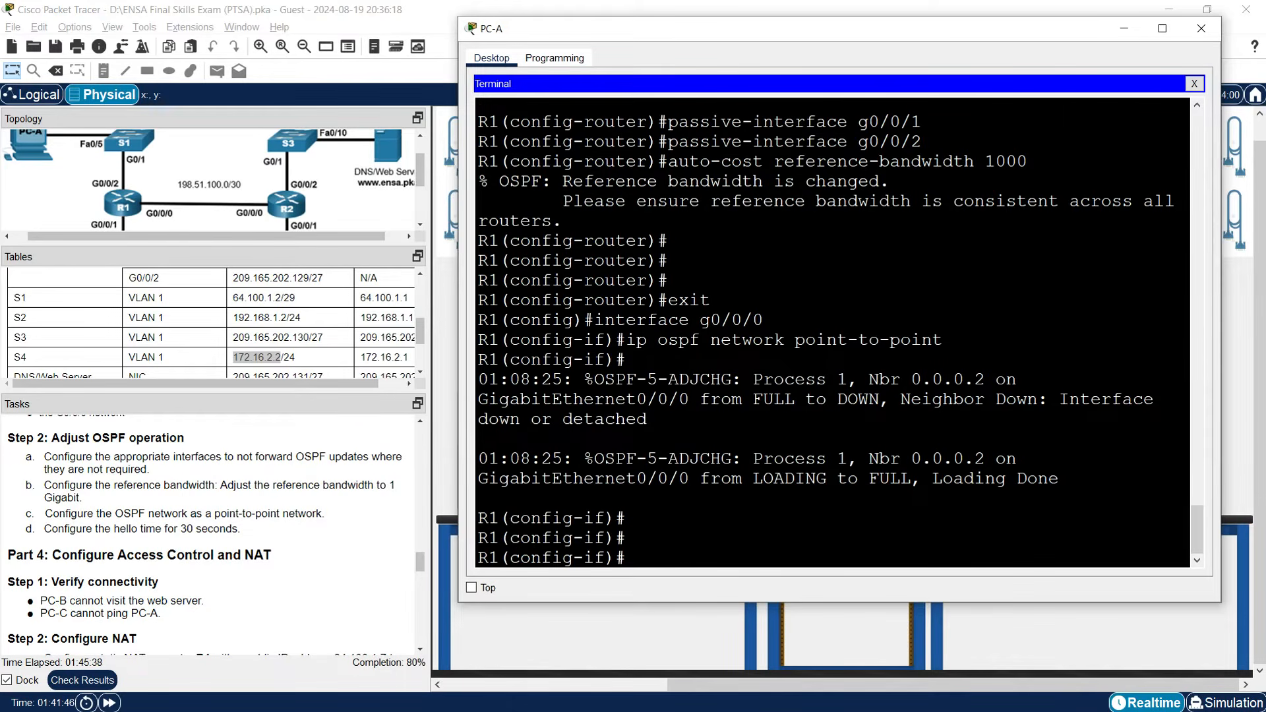
{"action": "type", "text": "ip ospf hello-inter"}
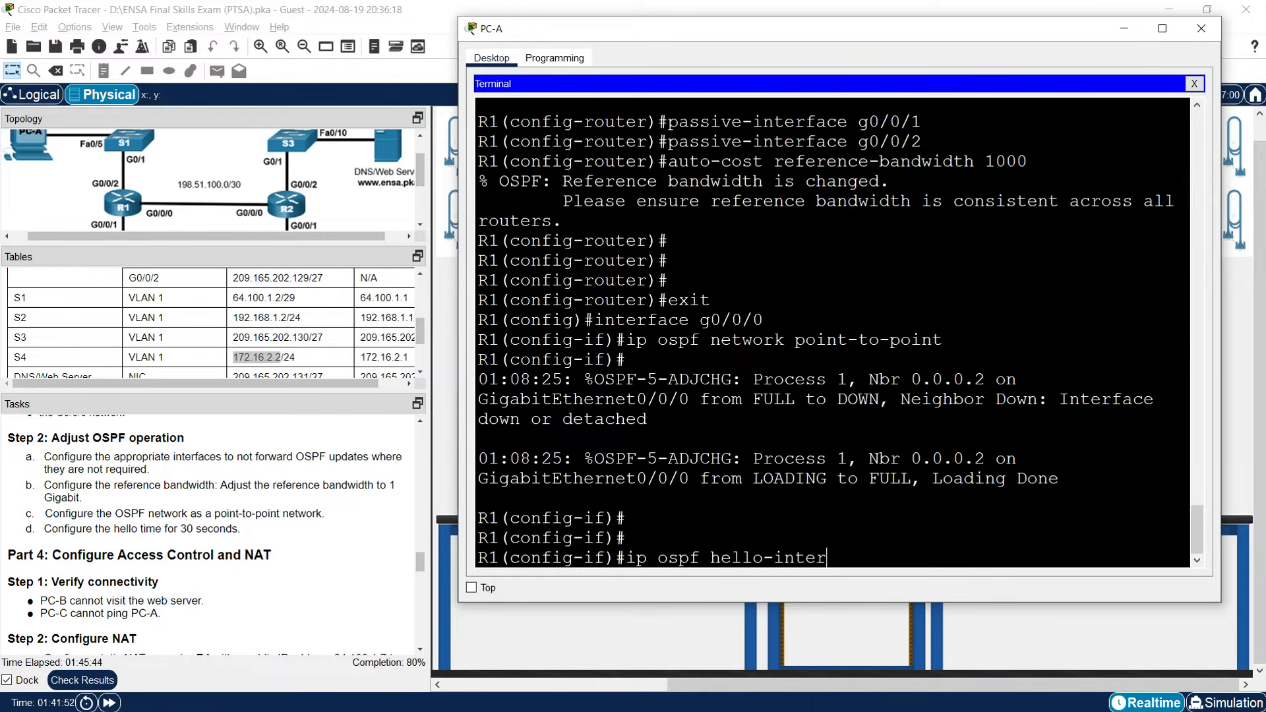
{"action": "type", "text": "val 30"}
{"action": "key", "text": "Return"}
{"action": "key", "text": "Return"}
{"action": "key", "text": "Return"}
{"action": "key", "text": "Return"}
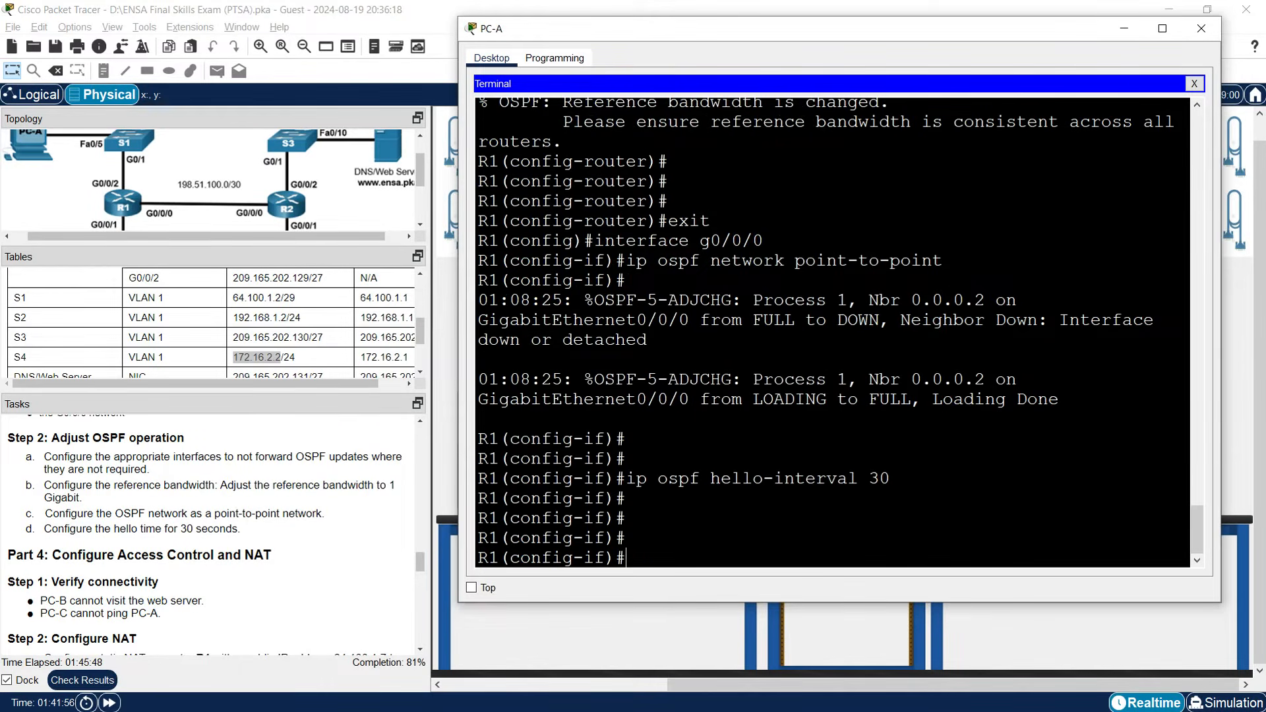
{"action": "left_click", "coordinate": [1123, 29]}
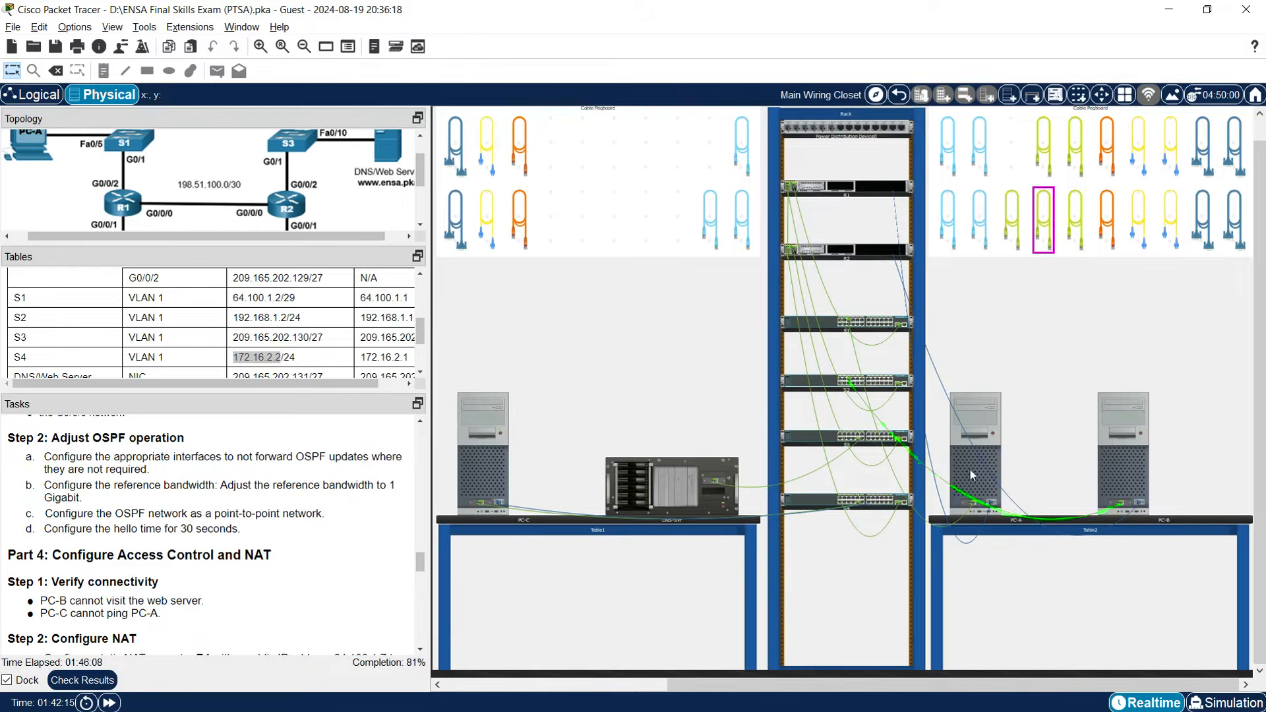
In PC-B's console to R2, make G0/0/1 and G0/0/2 OSPF-passive.
{"action": "left_click", "coordinate": [1130, 466]}
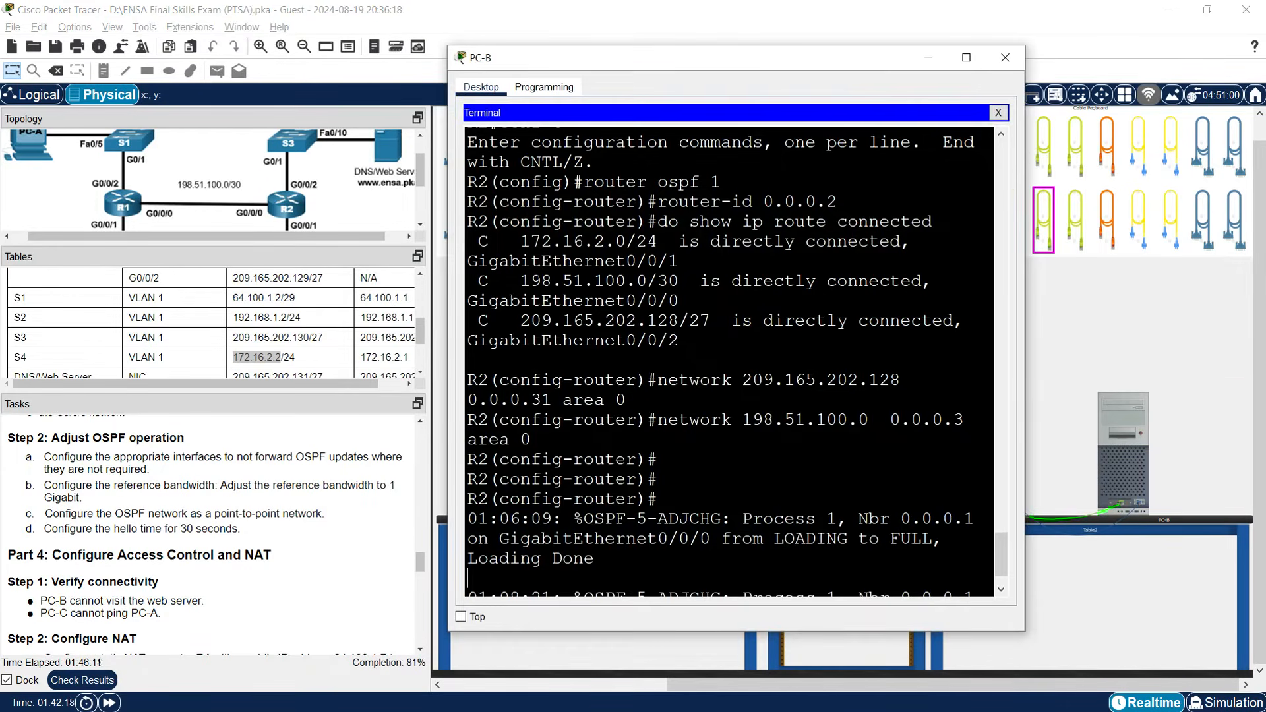
{"action": "left_click_drag", "start_coordinate": [1025, 393], "coordinate": [1236, 418]}
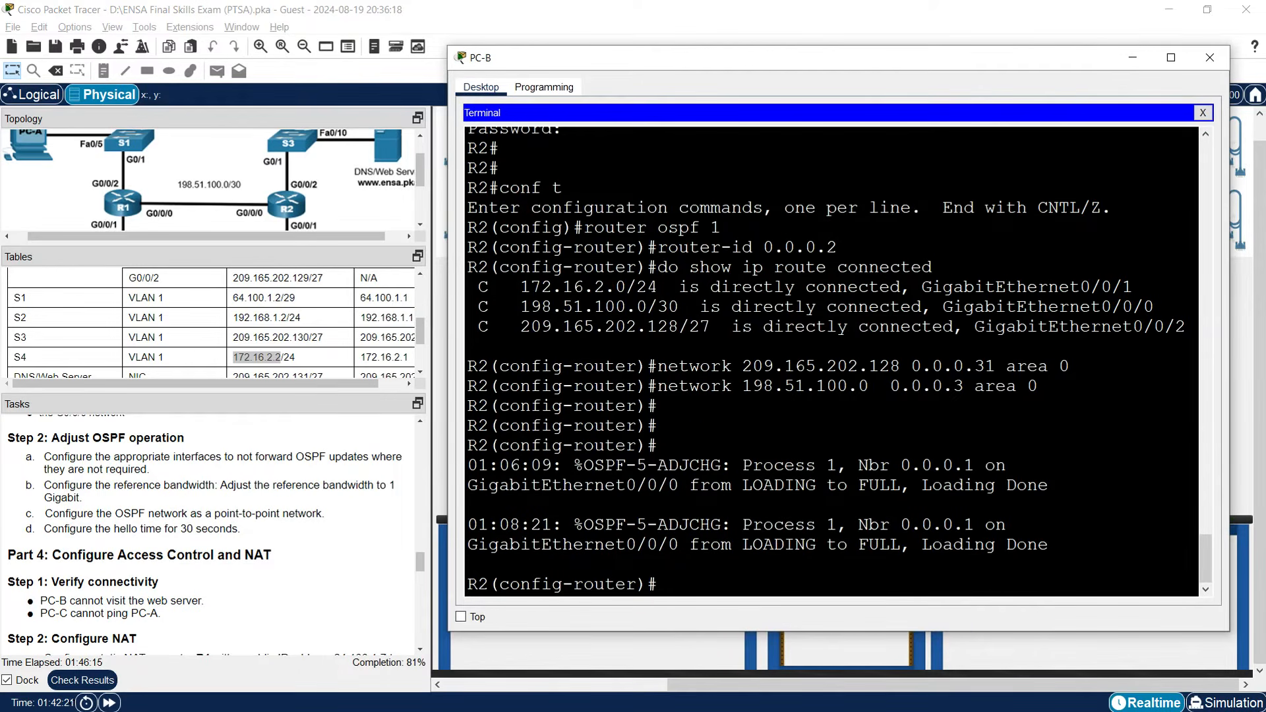
{"action": "key", "text": "Return"}
{"action": "key", "text": "Return"}
{"action": "key", "text": "Return"}
{"action": "type", "text": "passive-interface g0/0/1"}
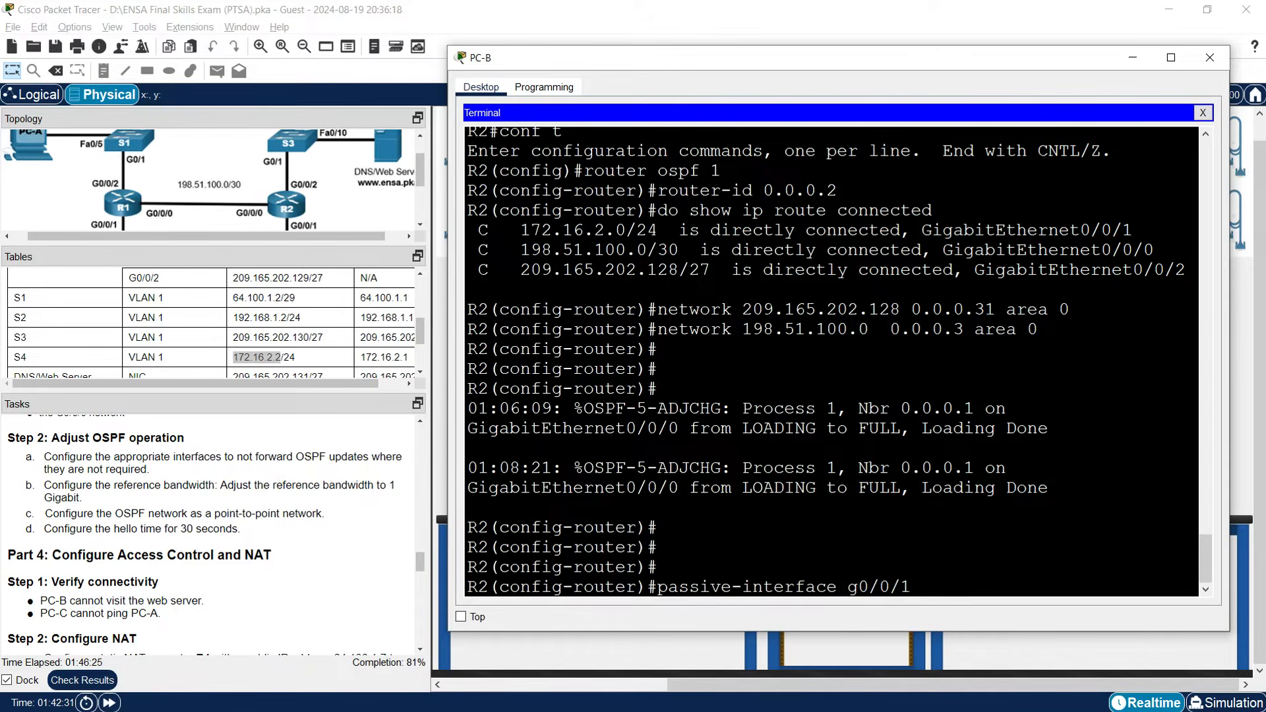
{"action": "key", "text": "Return"}
{"action": "type", "text": "passive"}
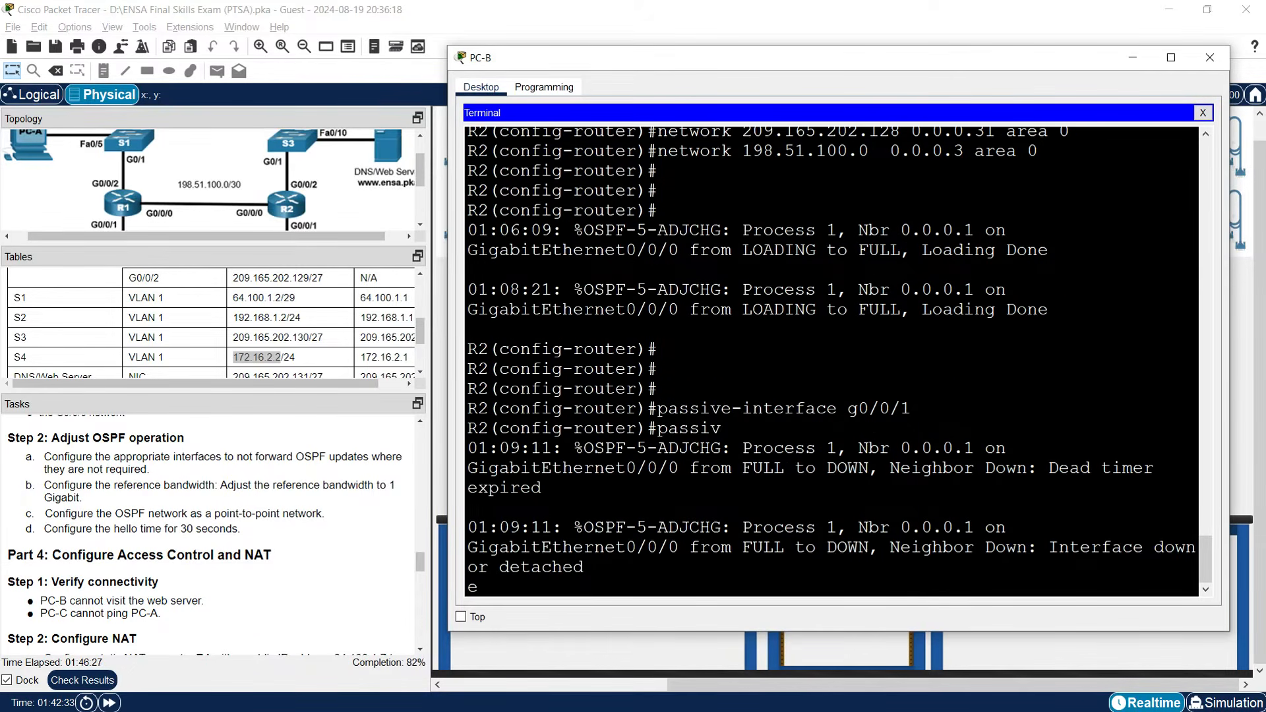
{"action": "type", "text": "-"}
{"action": "key", "text": "Tab"}
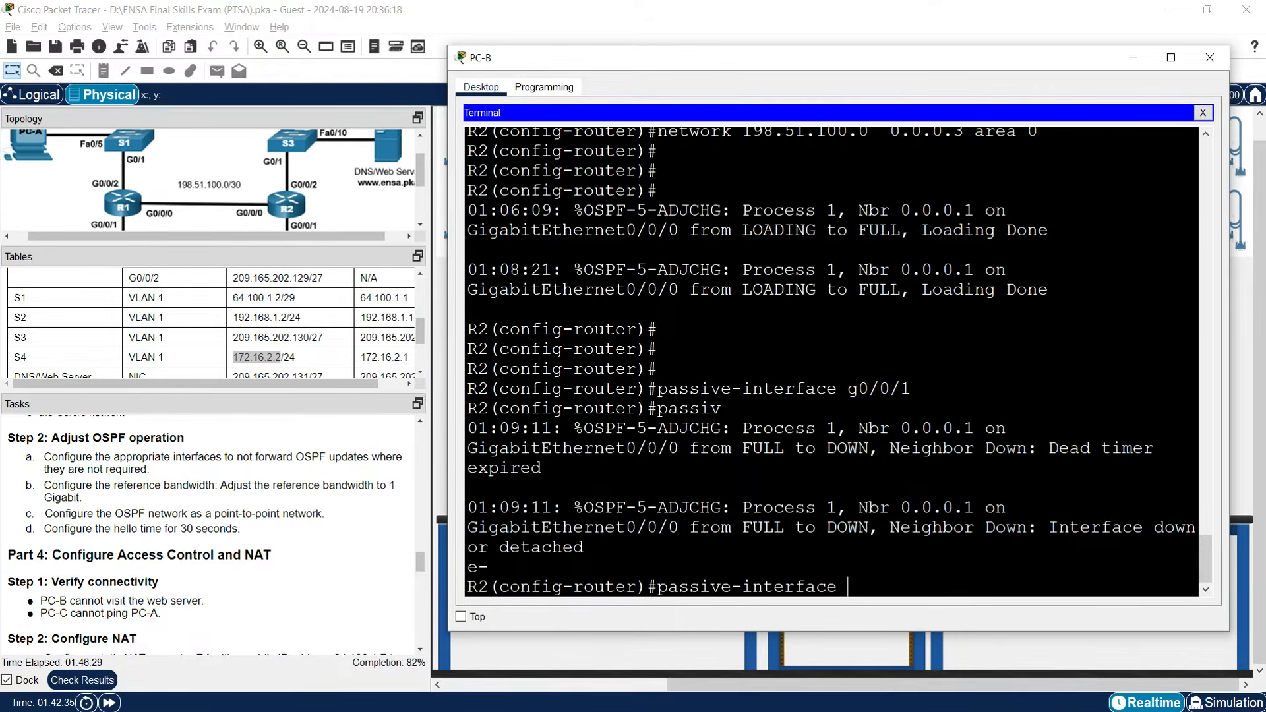
{"action": "type", "text": "g0/"}
{"action": "type", "text": "2"}
{"action": "key", "text": "Return"}
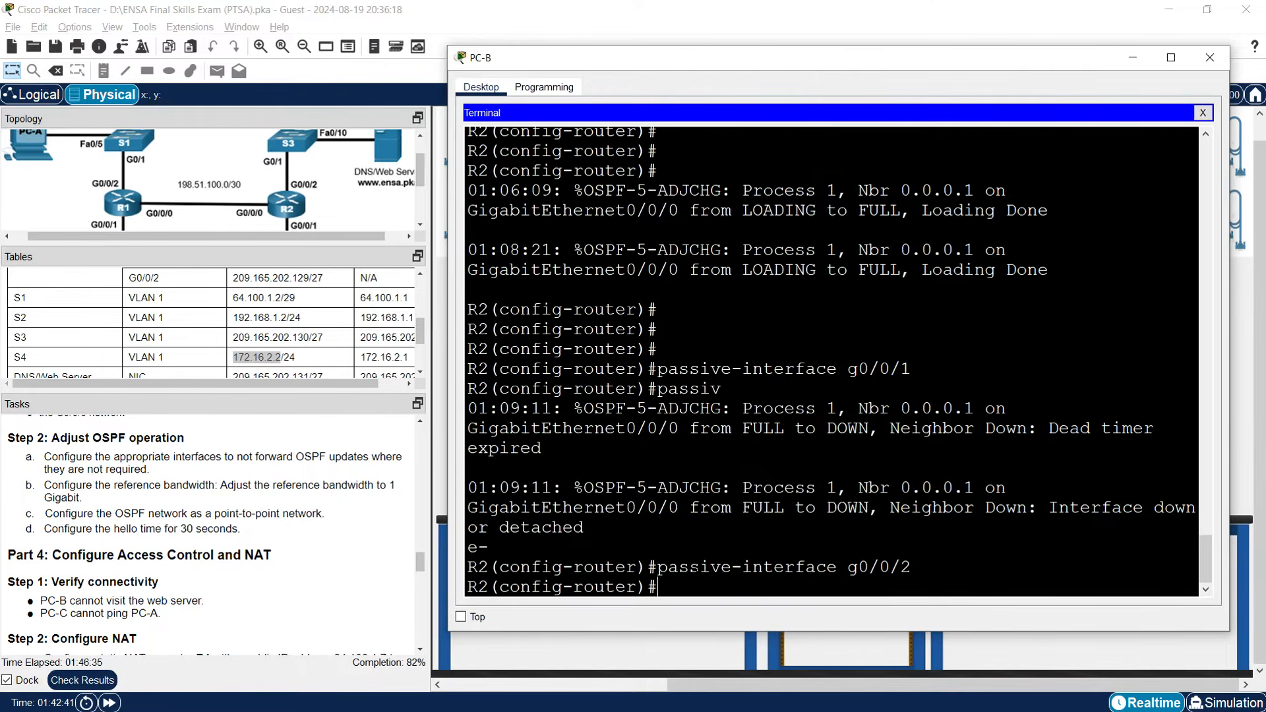
{"action": "key", "text": "Return"}
{"action": "key", "text": "Return"}
Start entering R2's auto-cost reference-bandwidth command.
{"action": "type", "text": "autoco"}
{"action": "key", "text": "BackSpace"}
{"action": "key", "text": "BackSpace"}
{"action": "type", "text": "-cost reer"}
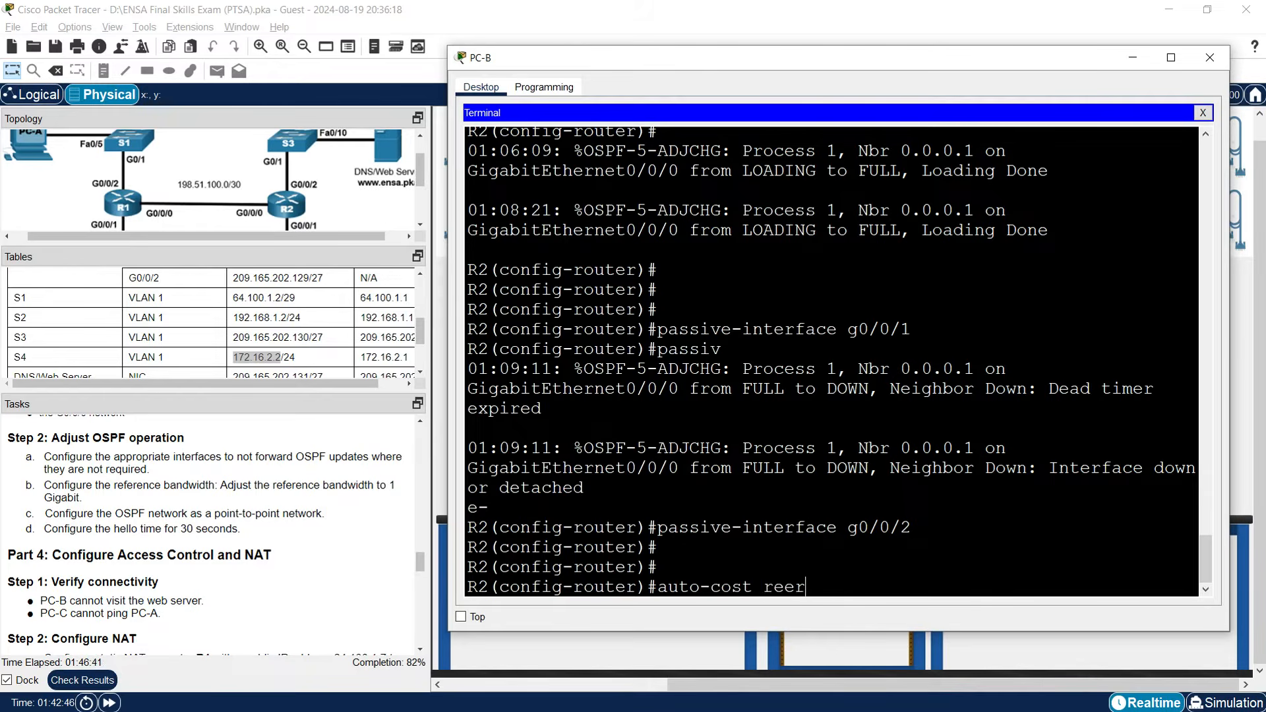
{"action": "key", "text": "BackSpace"}
{"action": "key", "text": "BackSpace"}
{"action": "type", "text": "ference-bandwidth"}
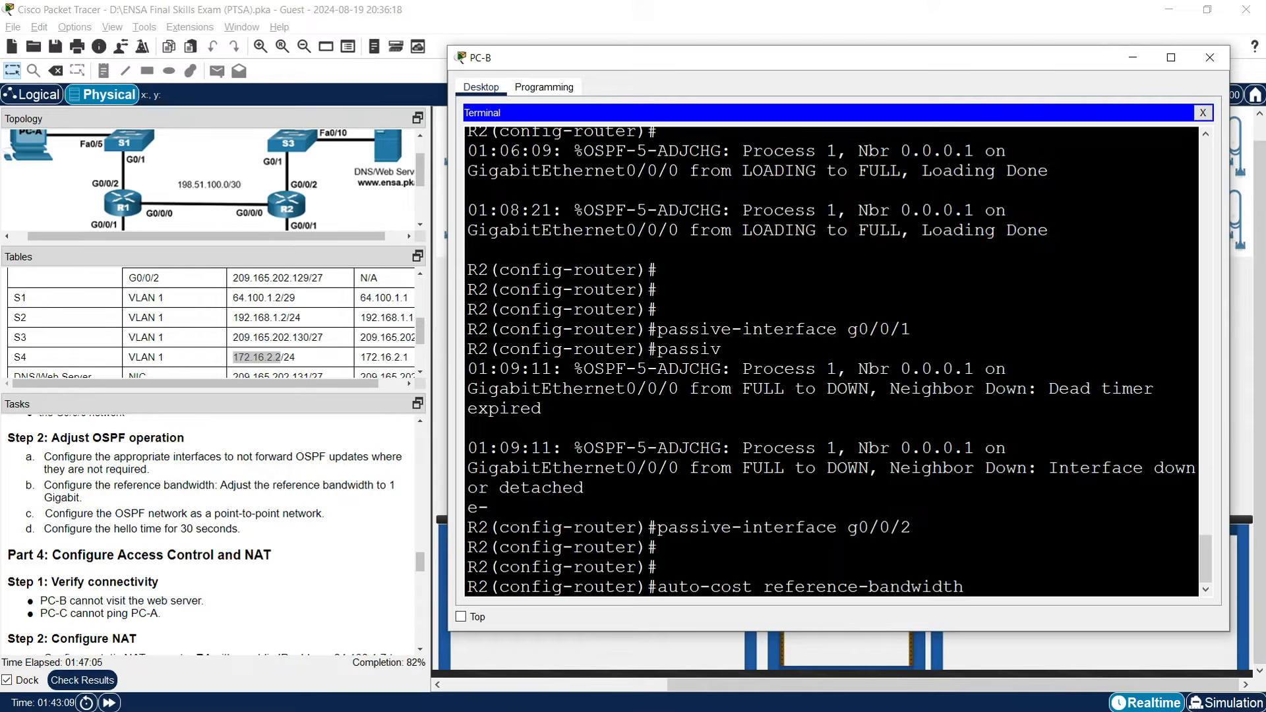
Set R2's OSPF reference bandwidth to 1000 and leave router configuration.
{"action": "type", "text": "1000"}
{"action": "key", "text": "Return"}
{"action": "key", "text": "Return"}
{"action": "key", "text": "Return"}
{"action": "type", "text": "exit"}
Make R2's G0/0/0 OSPF point-to-point with a 30-second hello interval, then close PC-B's console.
{"action": "key", "text": "Return"}
{"action": "type", "text": "interface g0/0/0"}
{"action": "key", "text": "Return"}
{"action": "type", "text": "ip ospf"}
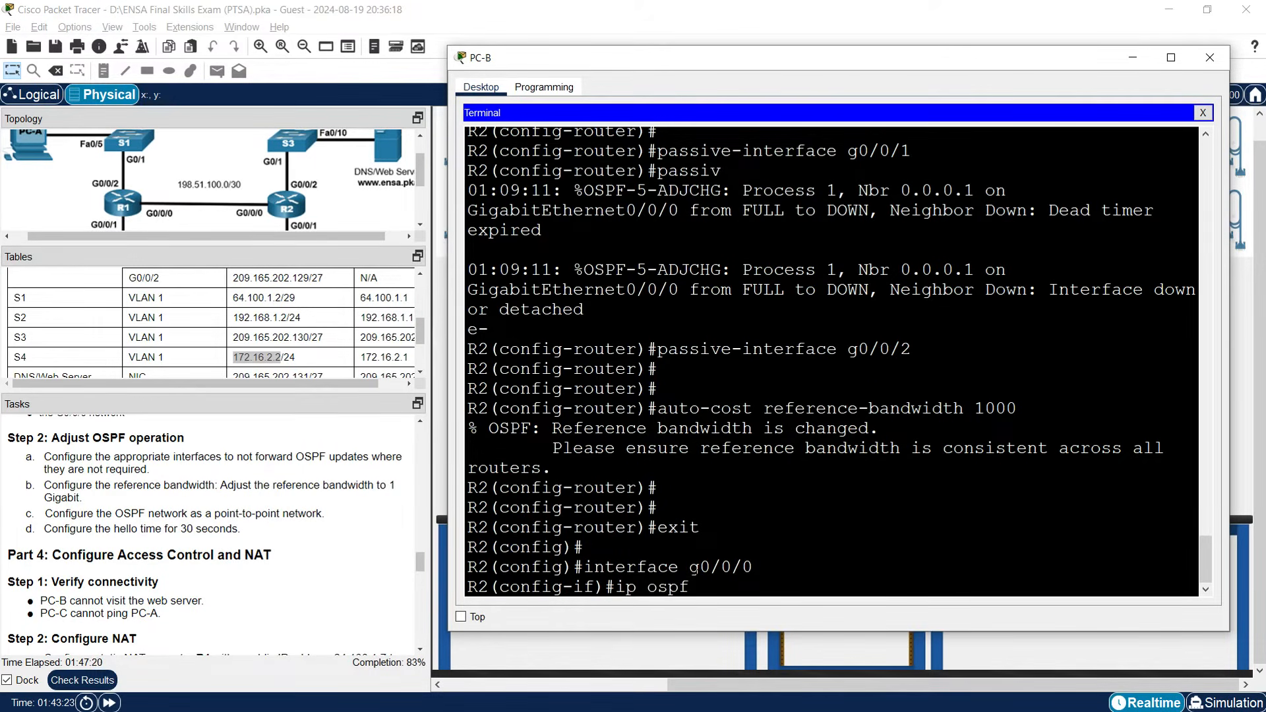
{"action": "type", "text": " network point-to-"}
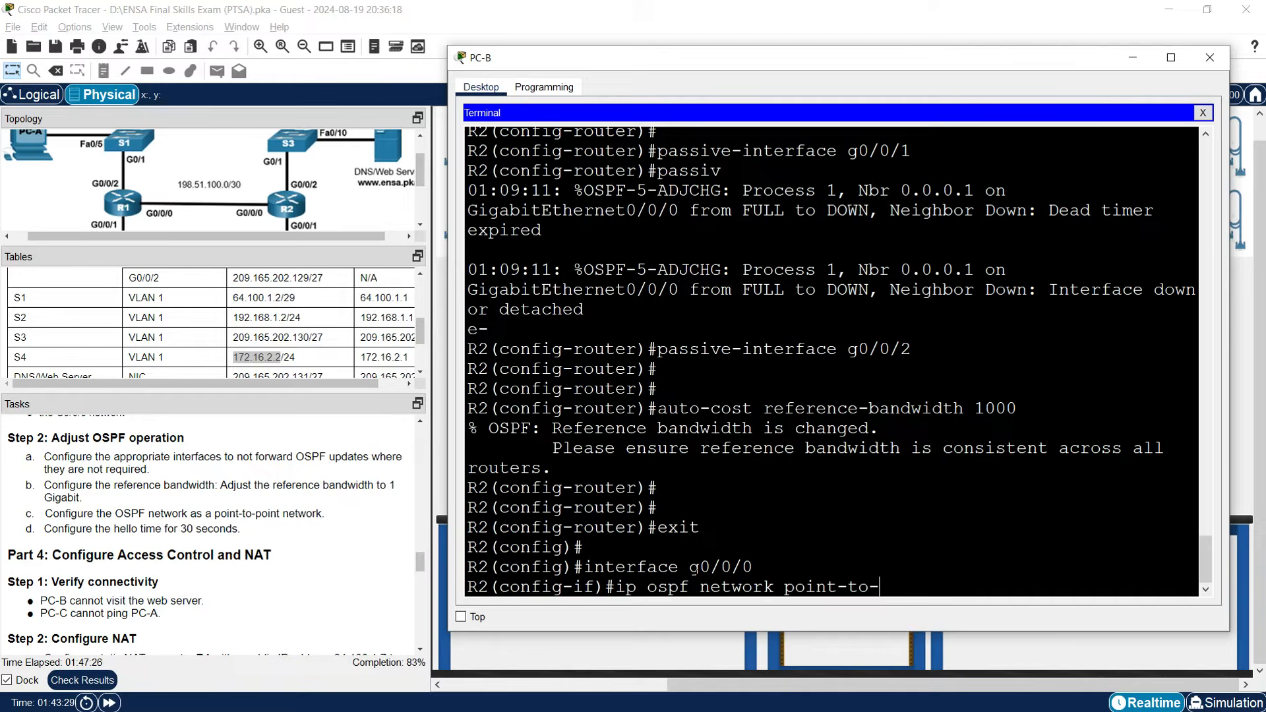
{"action": "type", "text": "point"}
{"action": "key", "text": "Return"}
{"action": "key", "text": "Return"}
{"action": "key", "text": "Return"}
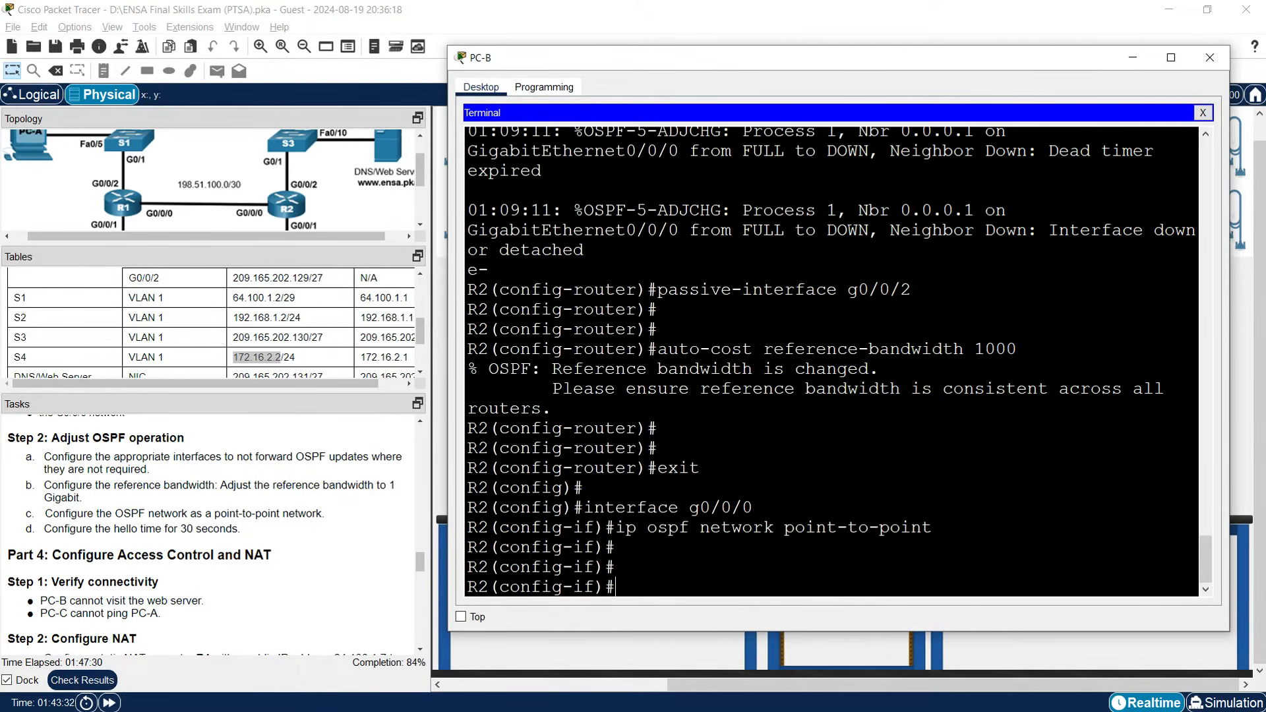
{"action": "type", "text": "ip ospf hello"}
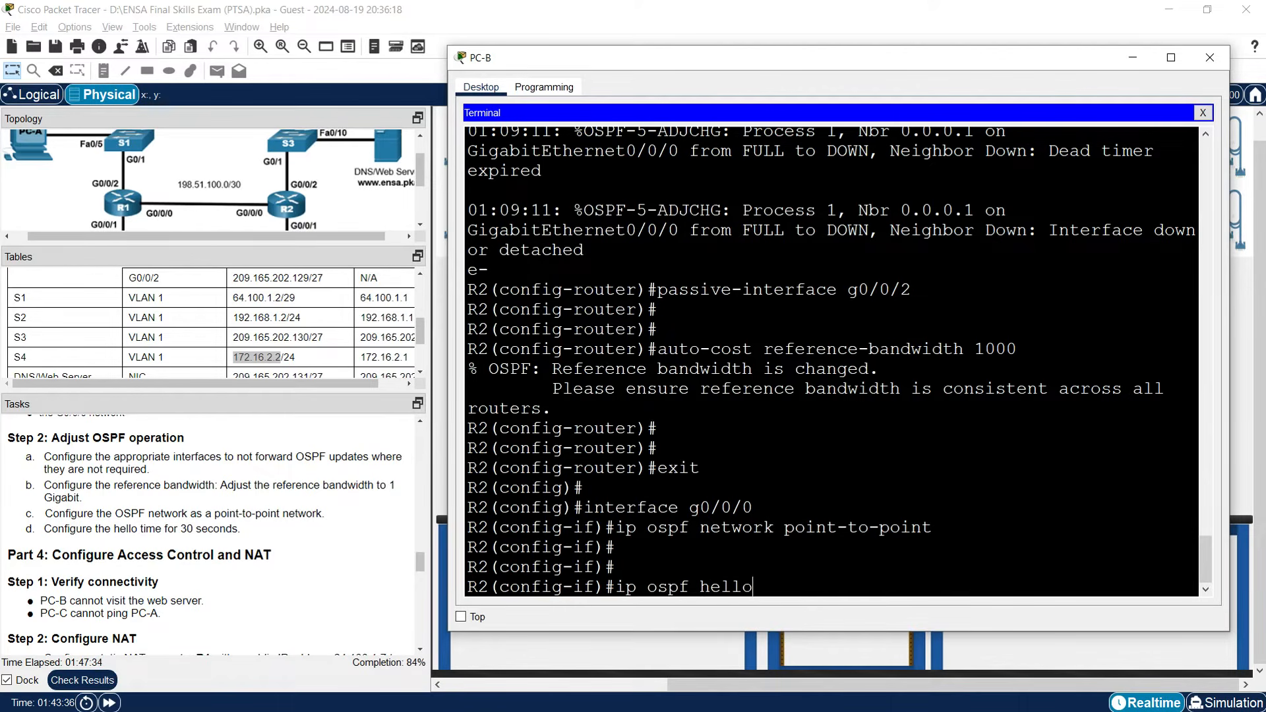
{"action": "type", "text": "-interval 30"}
{"action": "key", "text": "Return"}
{"action": "key", "text": "Return"}
{"action": "key", "text": "Return"}
{"action": "key", "text": "Return"}
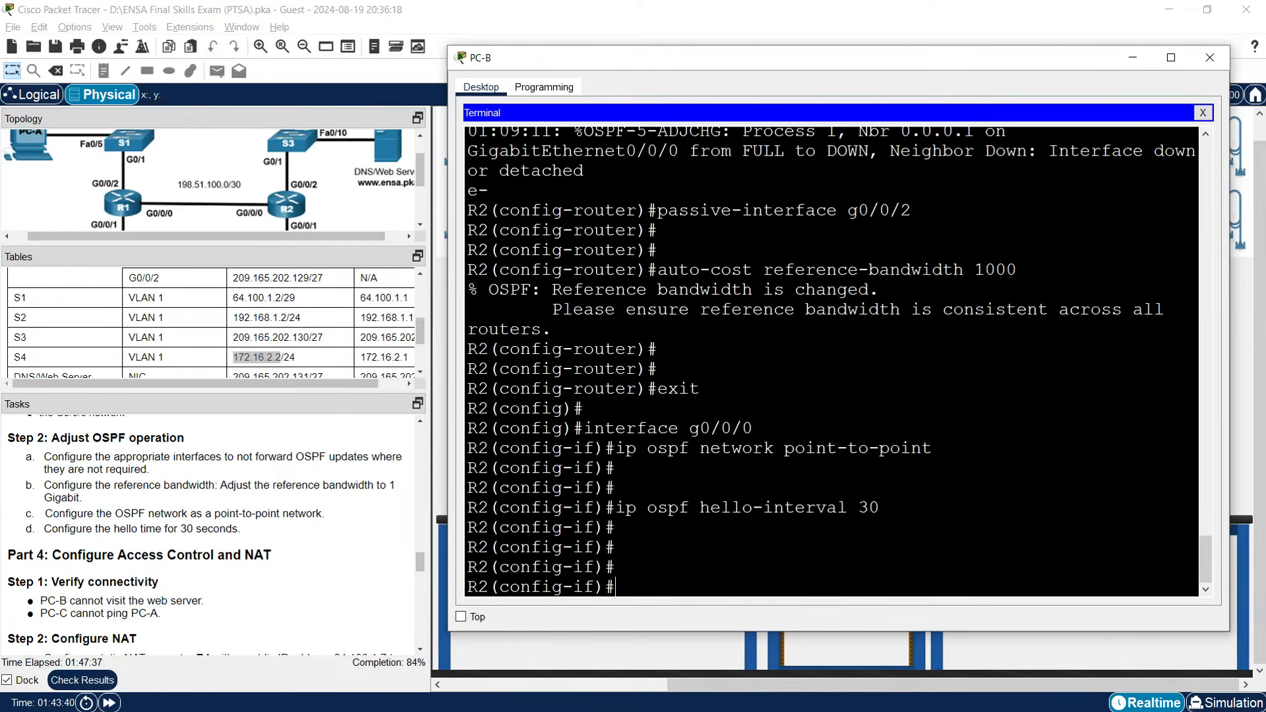
{"action": "left_click", "coordinate": [1132, 58]}
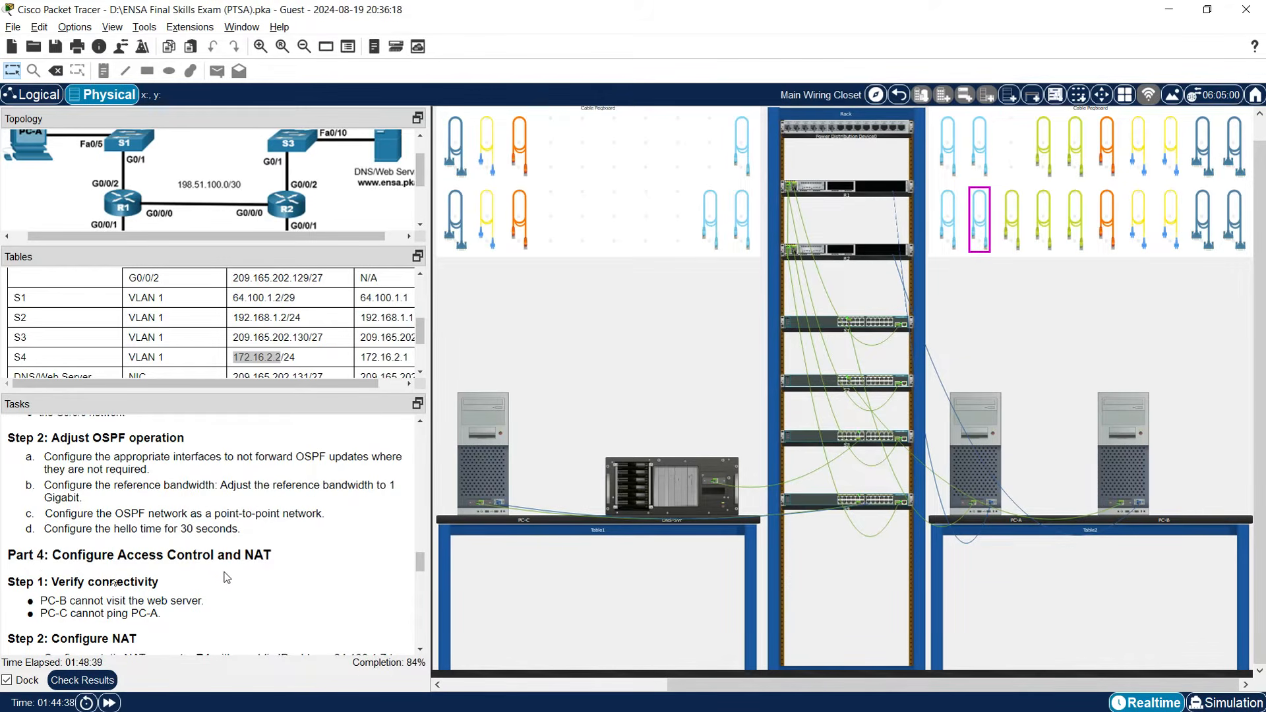
Close PC-B's terminal and open its Web Browser.
{"action": "scroll", "coordinate": [226, 578], "scroll_direction": "down", "scroll_amount": 3}
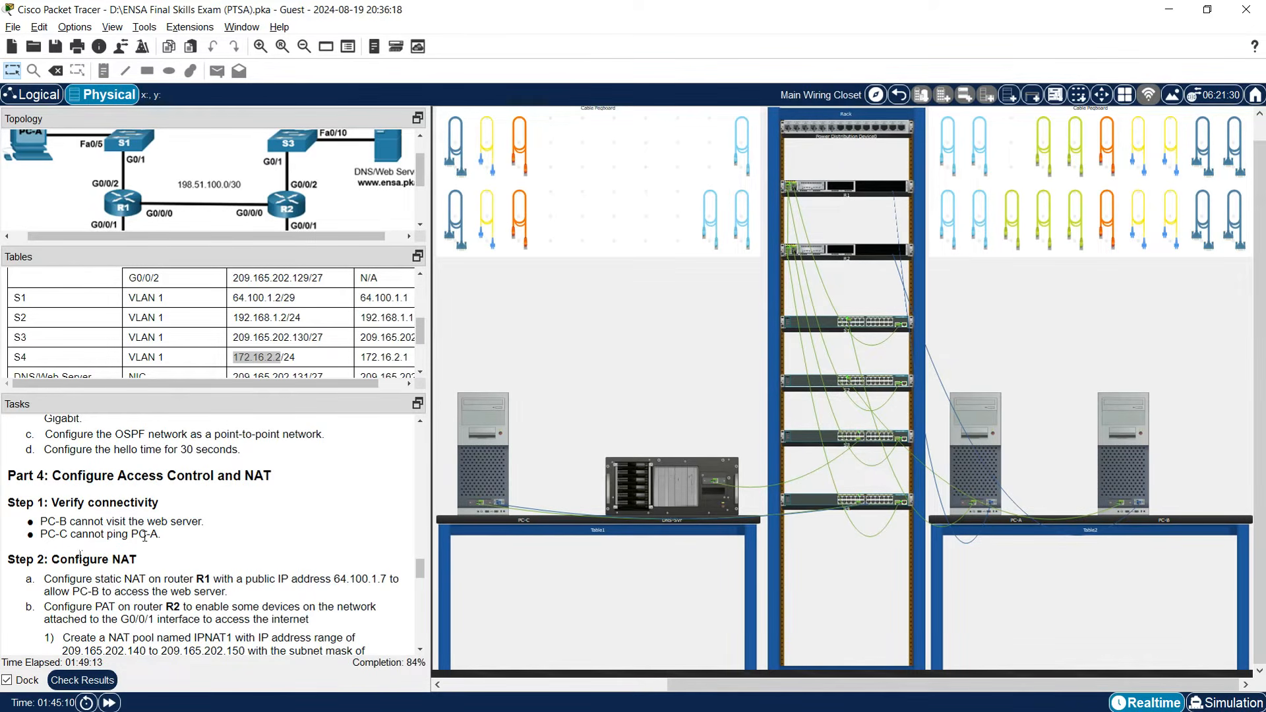
{"action": "left_click", "coordinate": [1129, 473]}
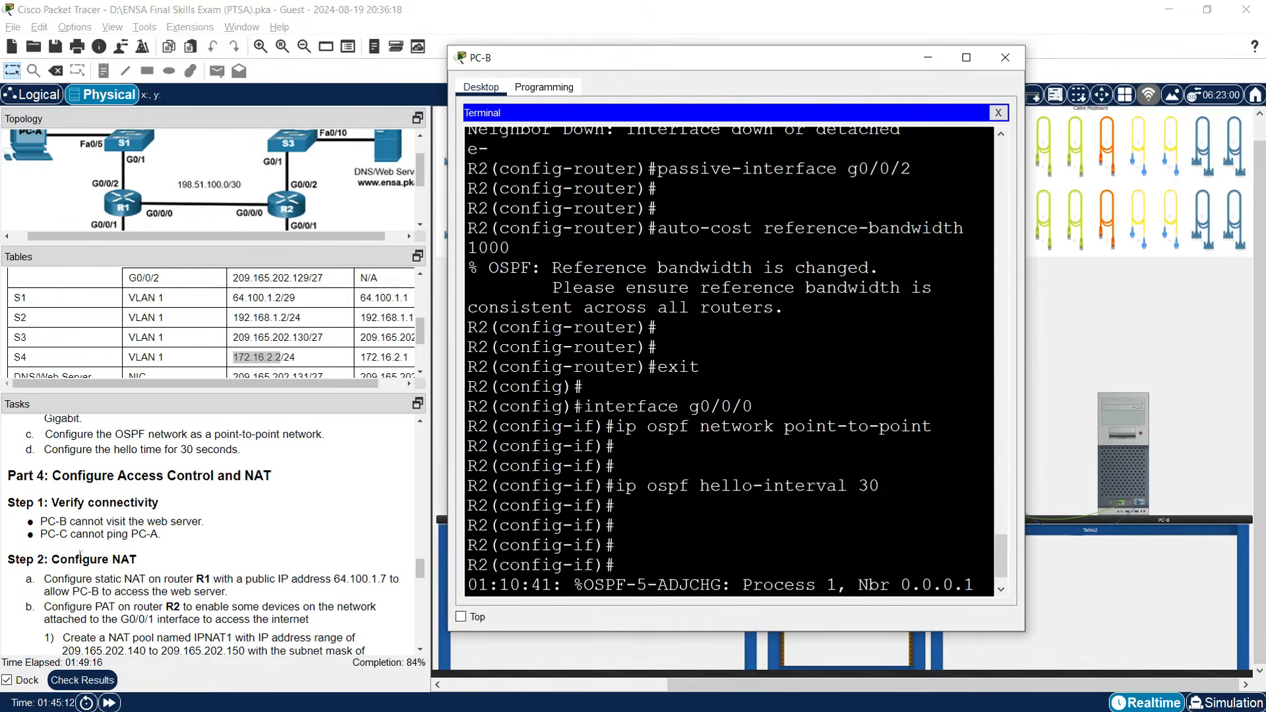
{"action": "left_click", "coordinate": [999, 113]}
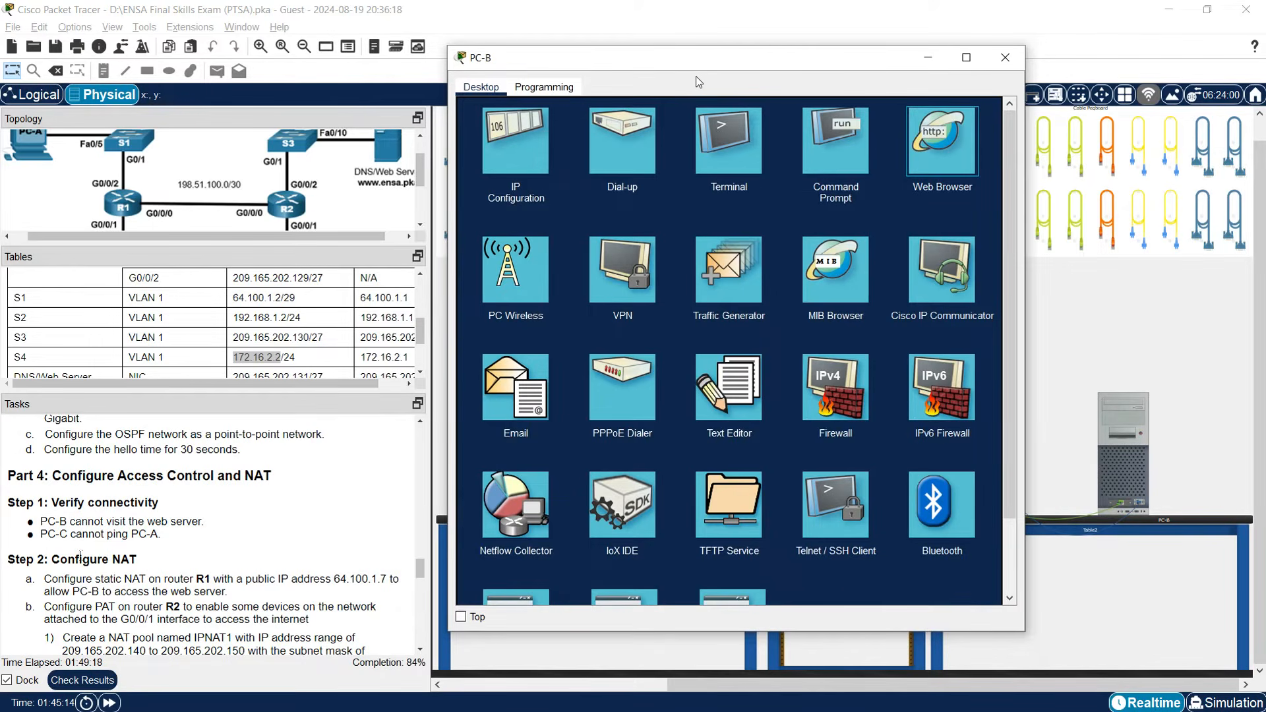
{"action": "left_click_drag", "start_coordinate": [605, 68], "coordinate": [694, 84]}
{"action": "left_click", "coordinate": [357, 233]}
{"action": "left_click_drag", "start_coordinate": [378, 239], "coordinate": [398, 236]}
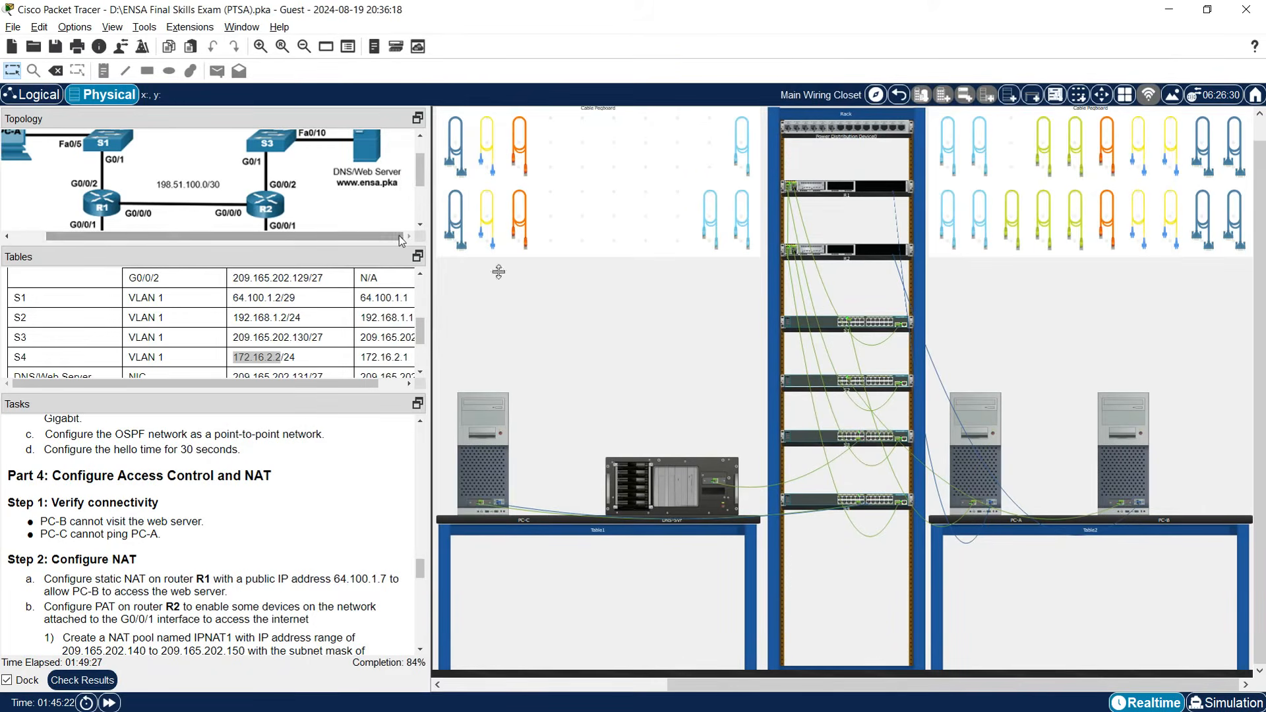
{"action": "left_click", "coordinate": [1122, 461]}
{"action": "left_click", "coordinate": [682, 150]}
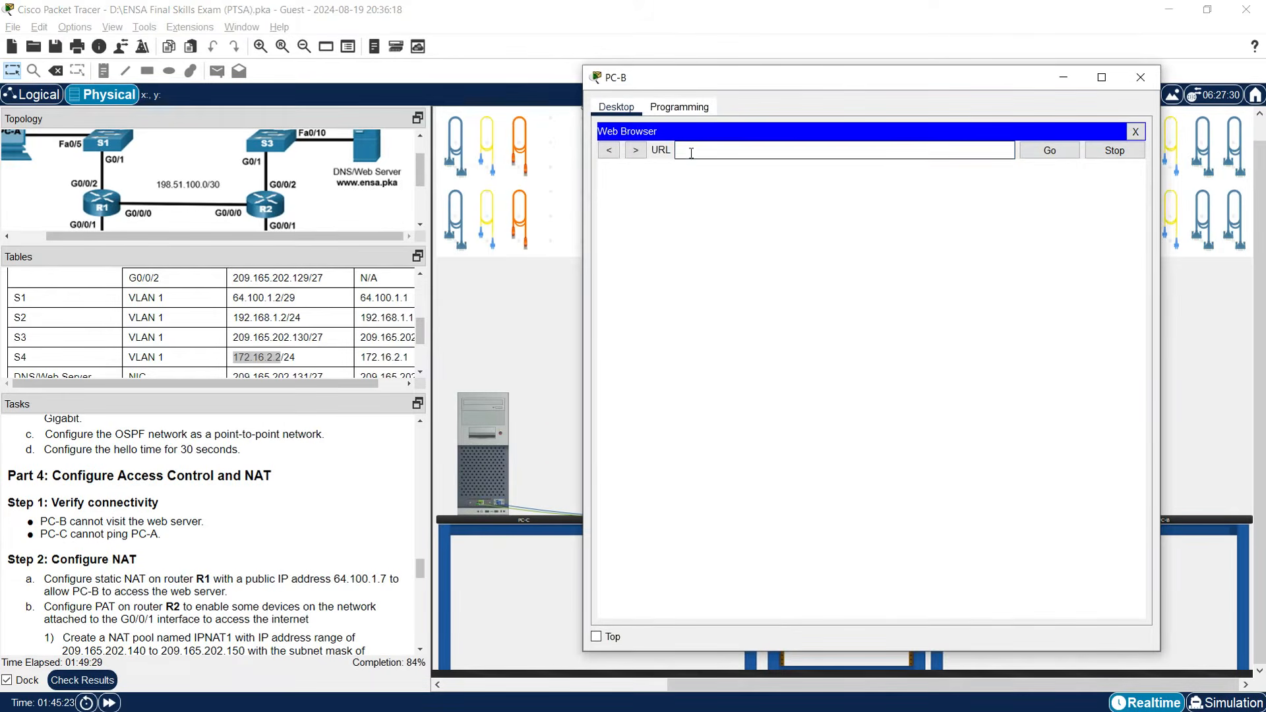
{"action": "type", "text": "www.ensa.pka"}
{"action": "key", "text": "Return"}
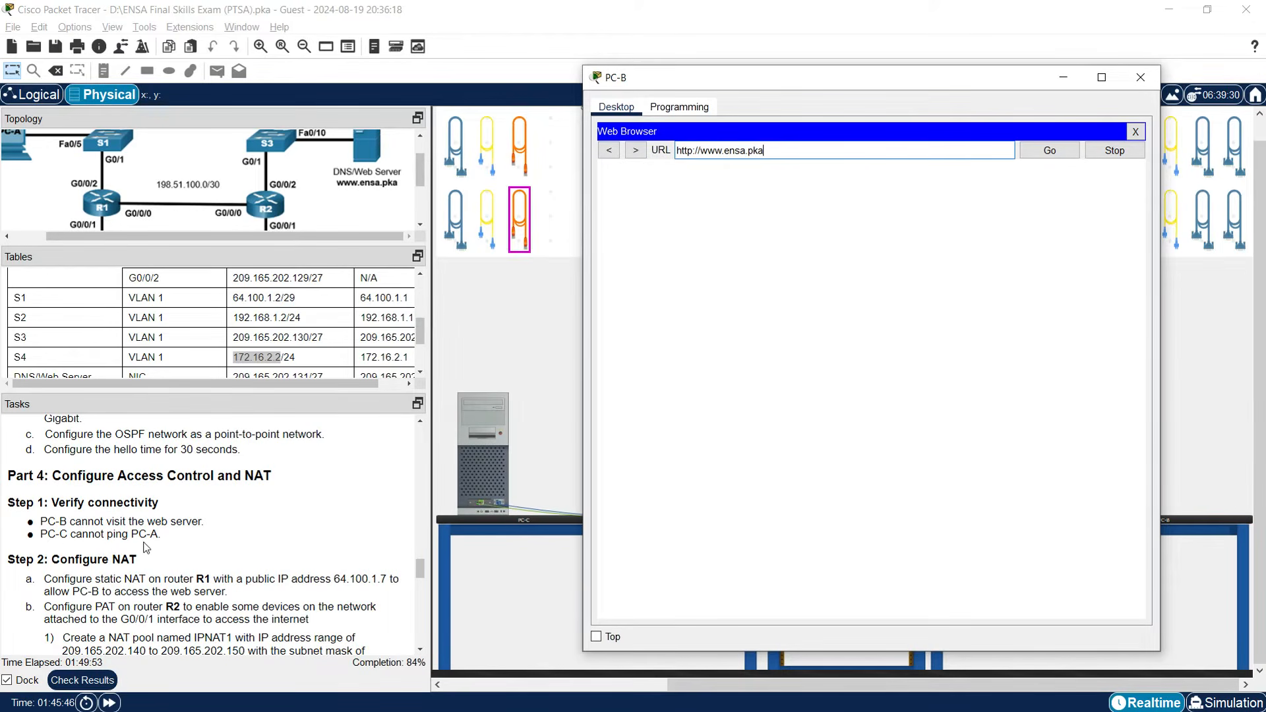
Copy PC-A's address 64.100.1.5 from the addressing table.
{"action": "scroll", "coordinate": [124, 343], "scroll_direction": "down", "scroll_amount": 3}
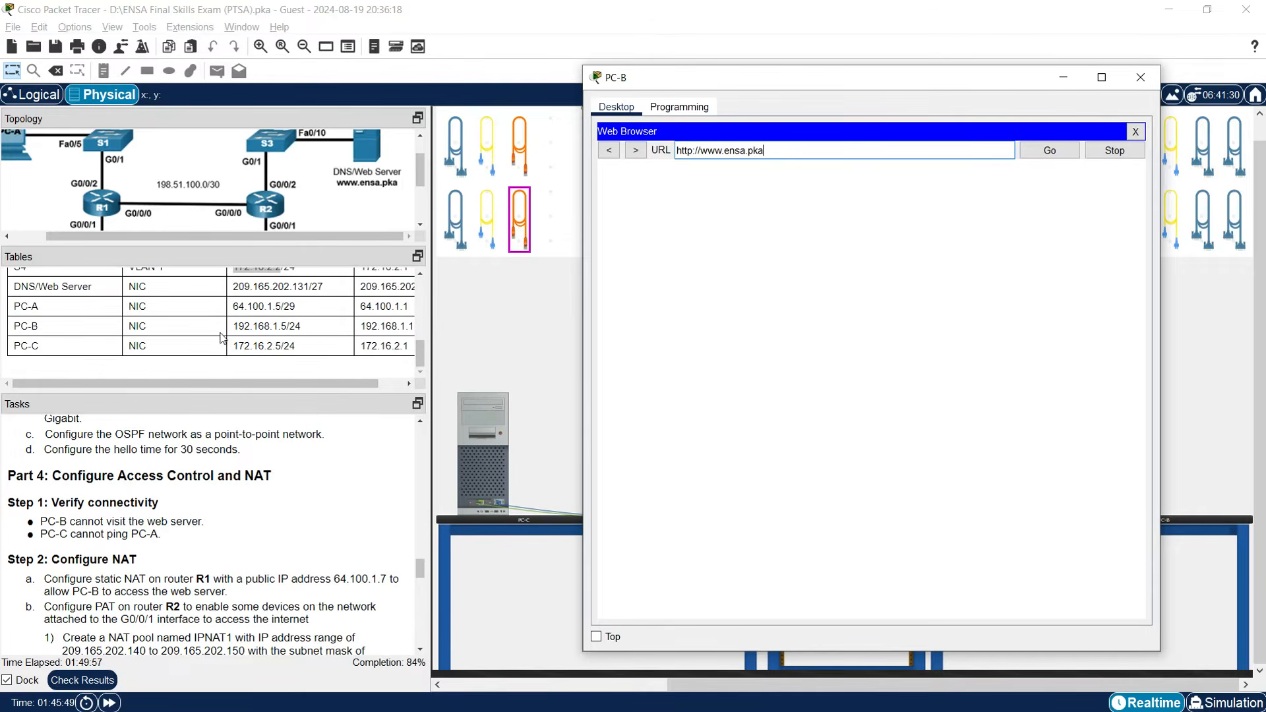
{"action": "left_click_drag", "start_coordinate": [233, 307], "coordinate": [282, 307]}
{"action": "right_click", "coordinate": [282, 306]}
{"action": "left_click", "coordinate": [296, 317]}
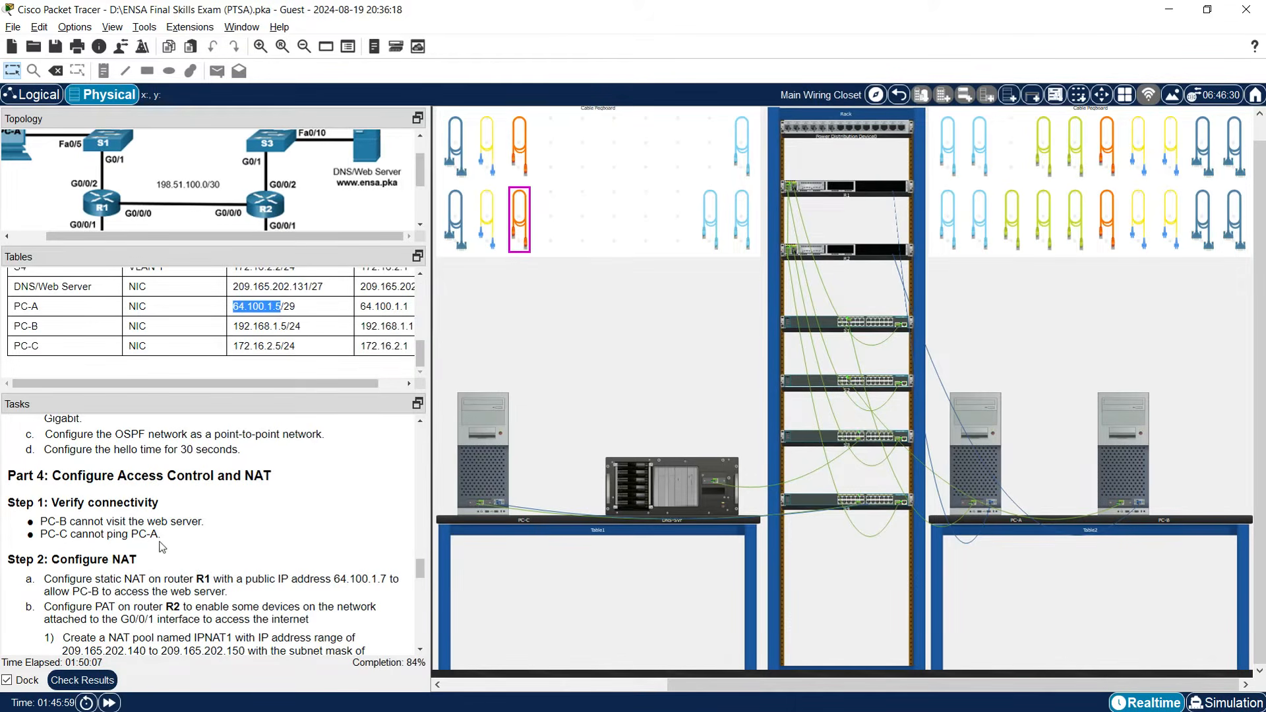
Ping 64.100.1.5 from PC-C's Command Prompt, confirm it times out, and close PC-C.
{"action": "left_click", "coordinate": [480, 464]}
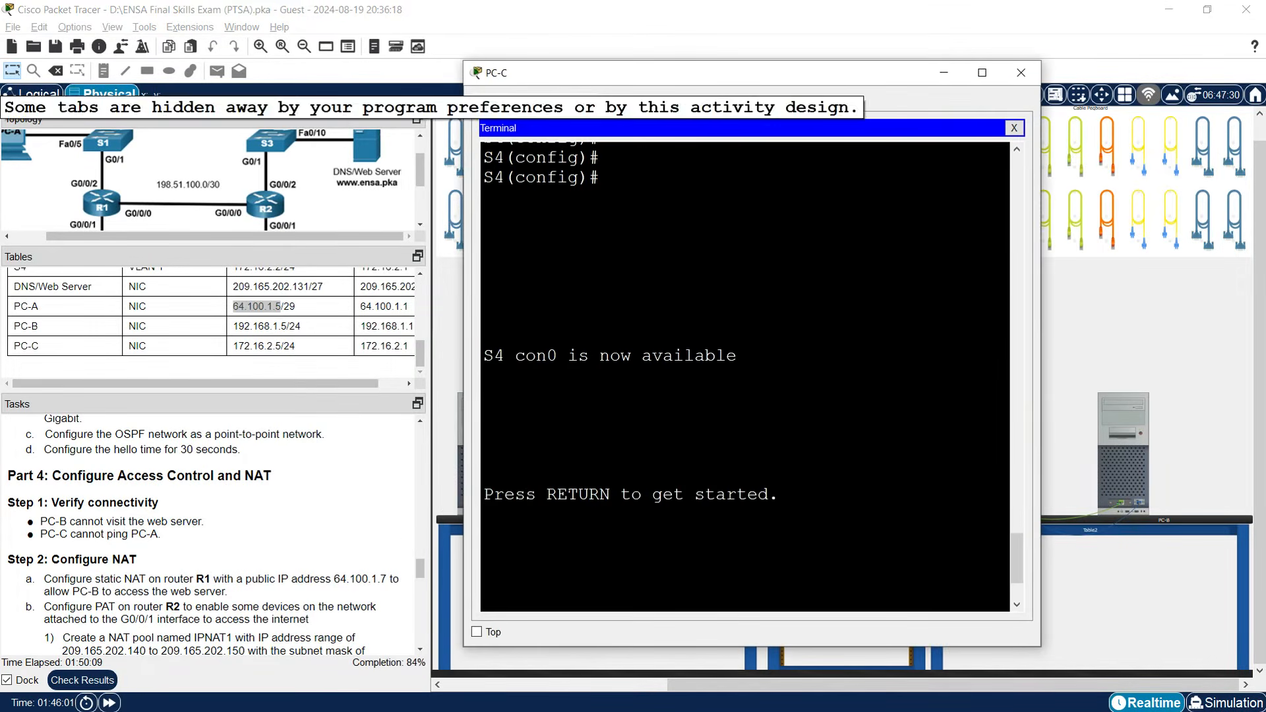
{"action": "key", "text": "Return"}
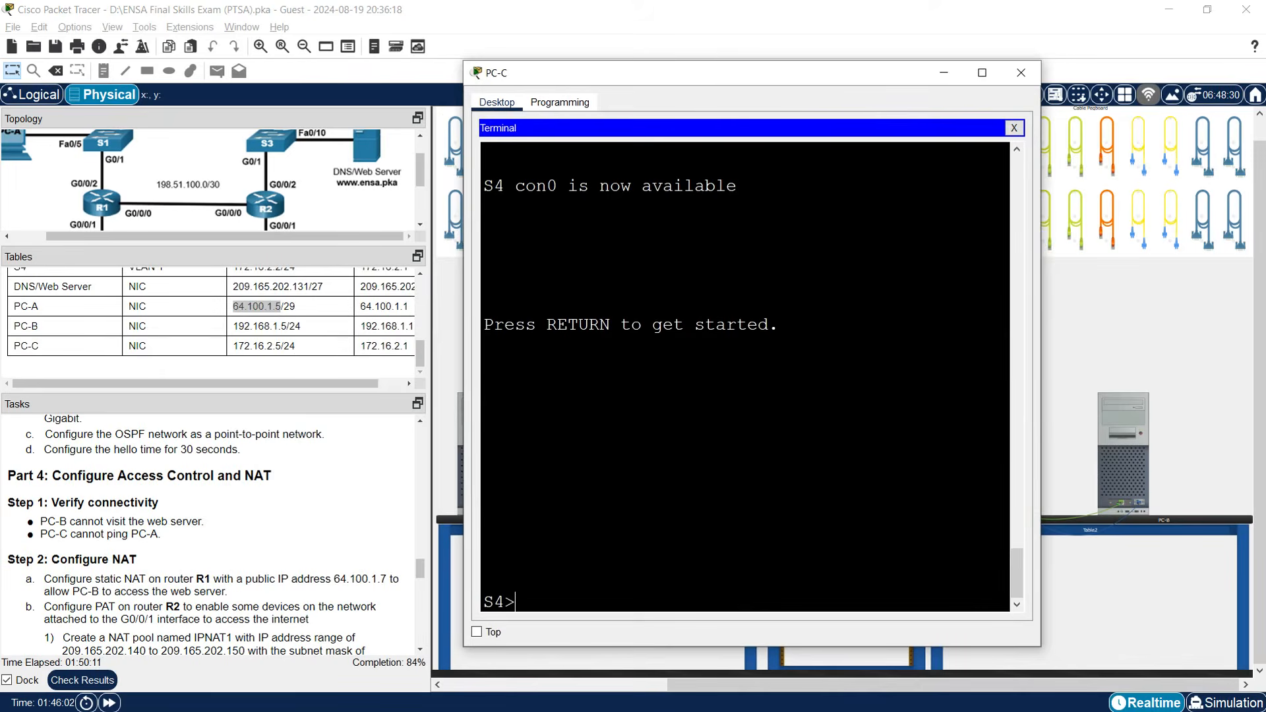
{"action": "left_click", "coordinate": [1015, 129]}
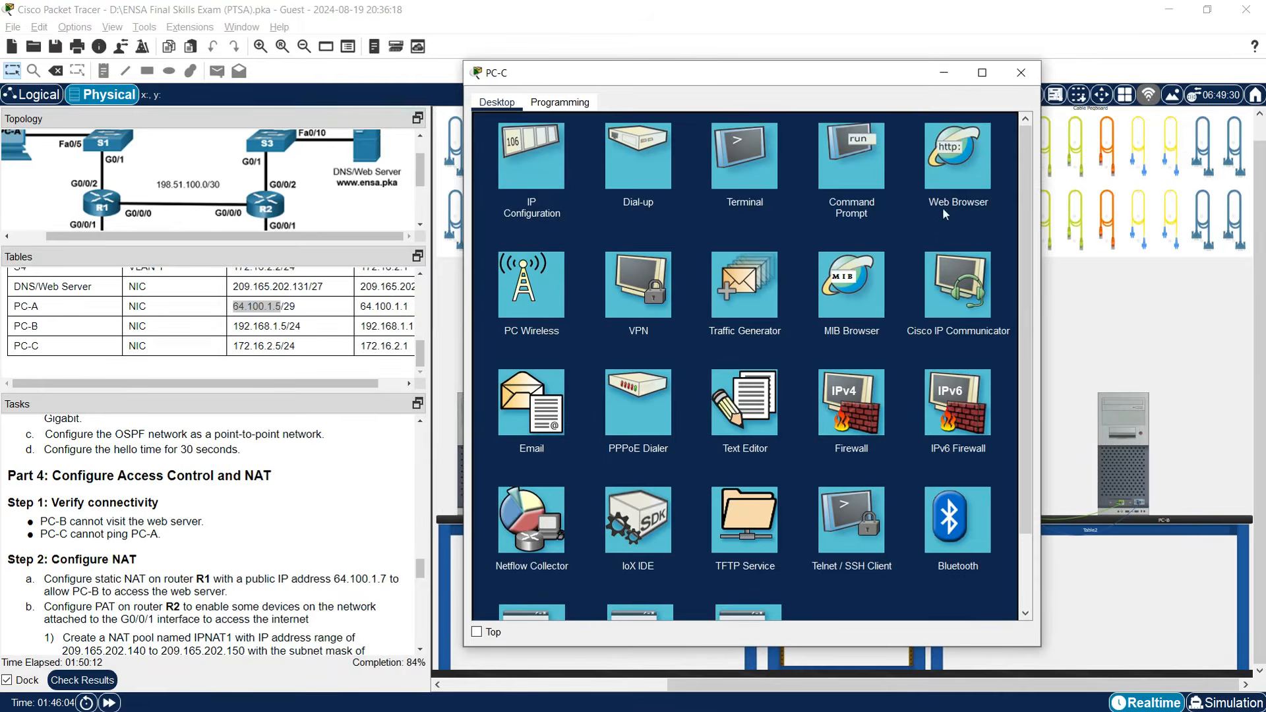
{"action": "left_click", "coordinate": [834, 212]}
{"action": "type", "text": "ping"}
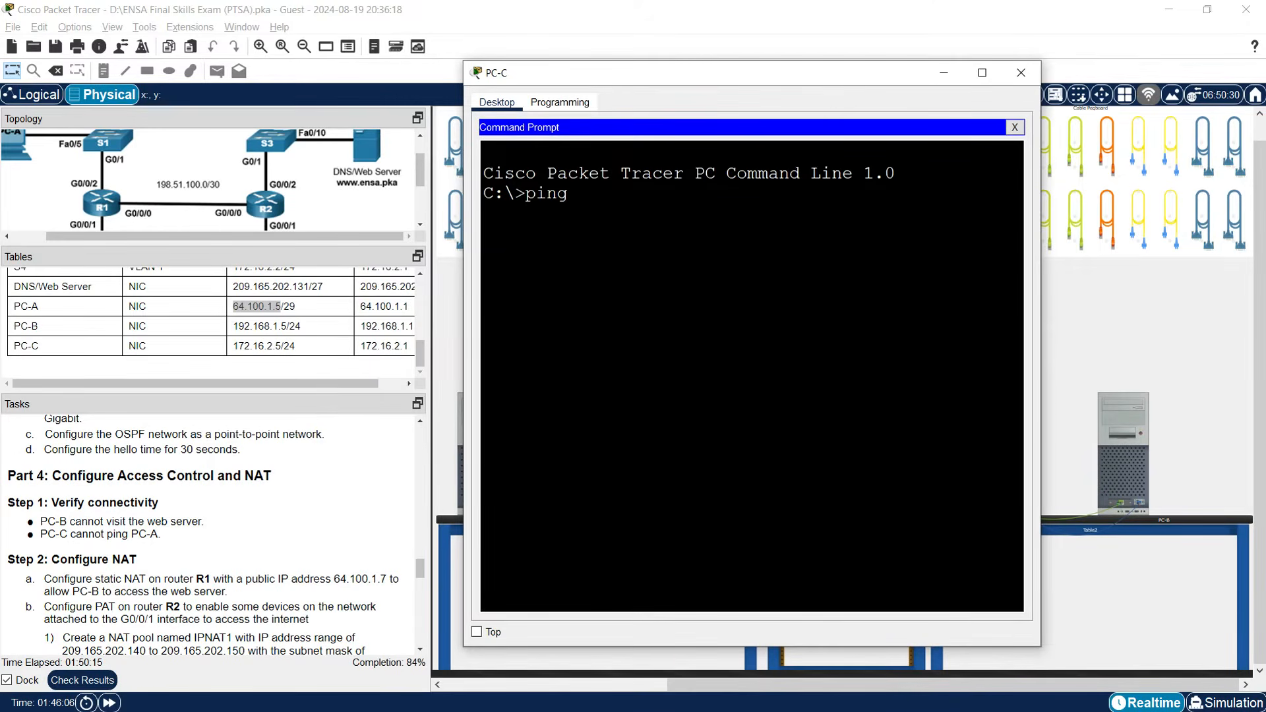
{"action": "right_click", "coordinate": [740, 276]}
{"action": "left_click", "coordinate": [769, 303]}
{"action": "key", "text": "Return"}
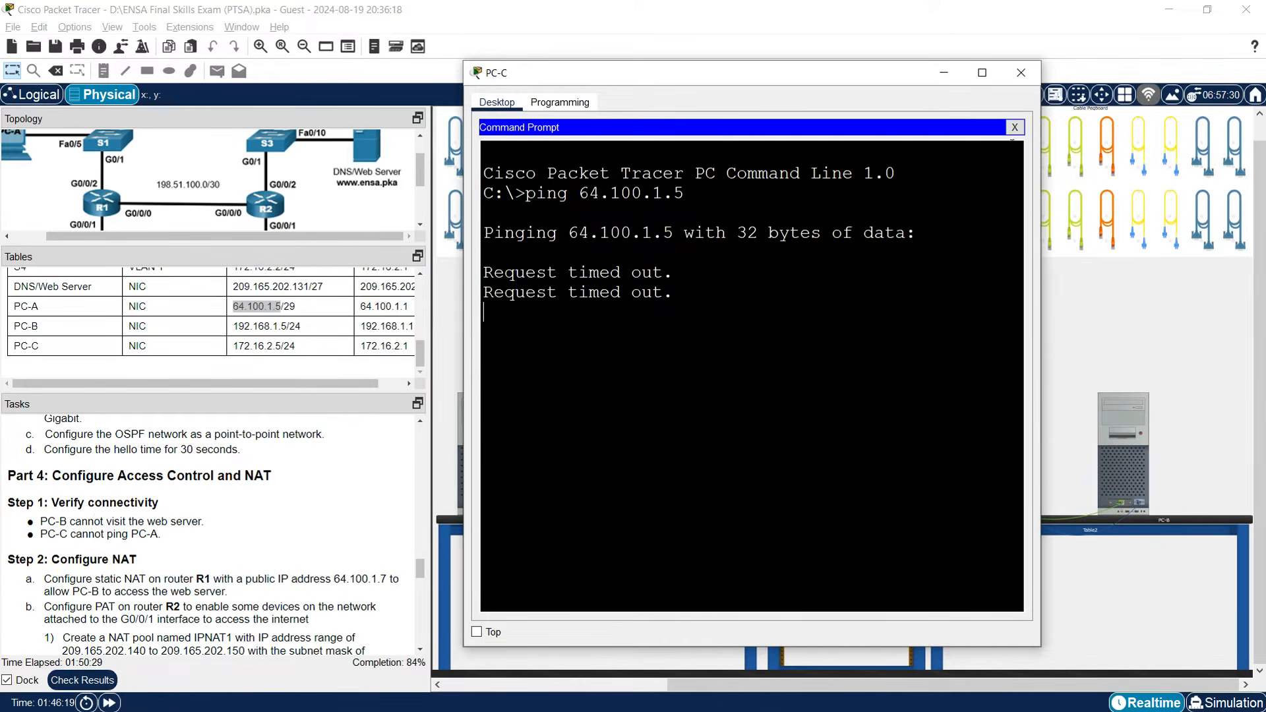
{"action": "left_click", "coordinate": [1016, 127]}
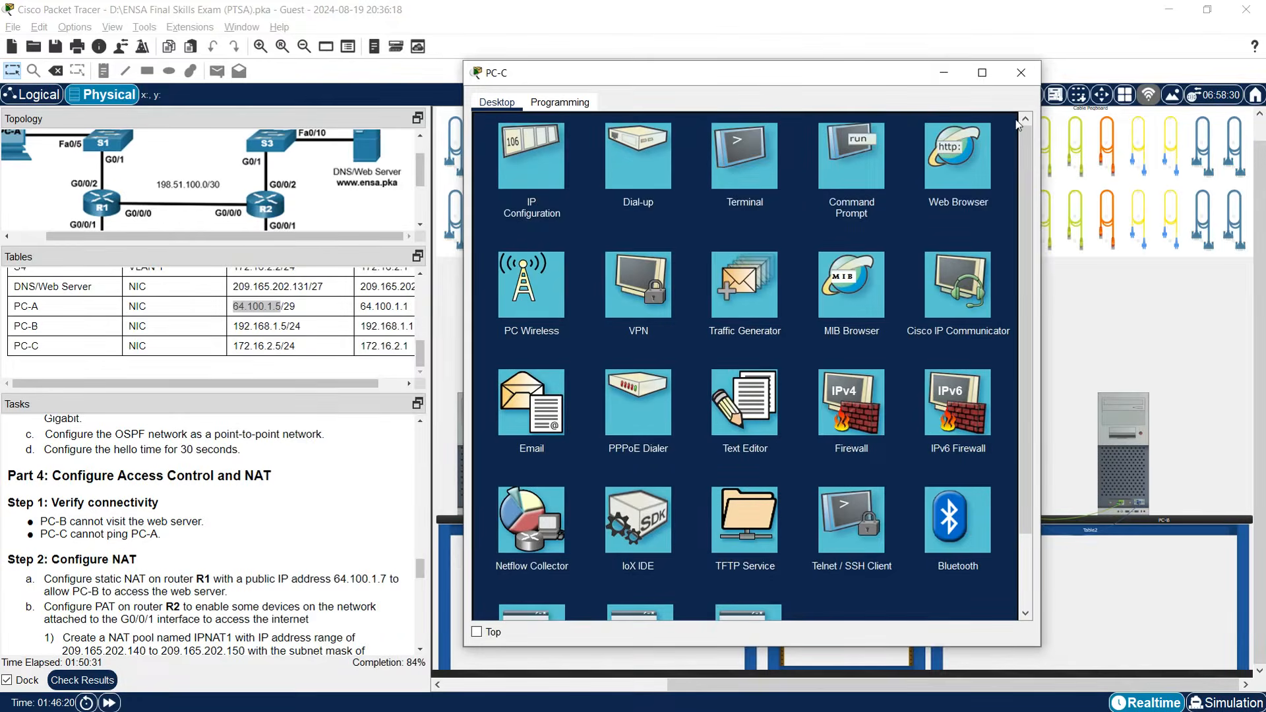
{"action": "left_click", "coordinate": [947, 78]}
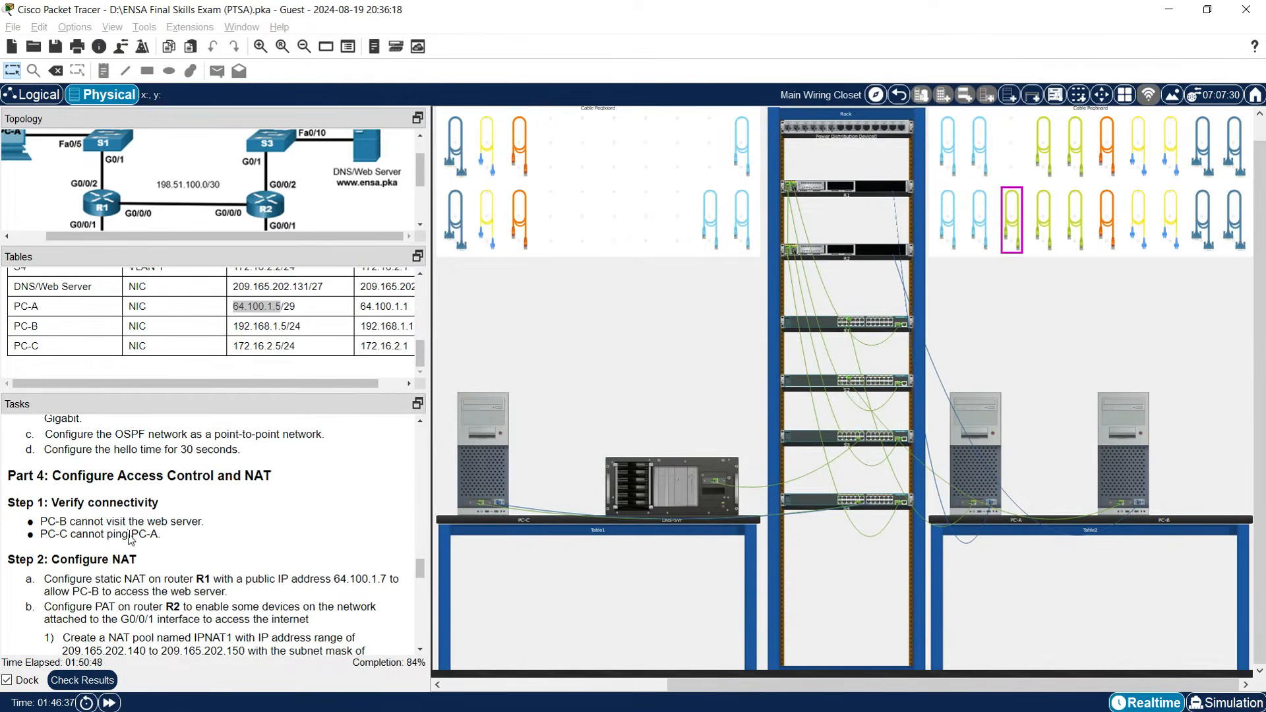
{"action": "scroll", "coordinate": [132, 537], "scroll_direction": "down", "scroll_amount": 3}
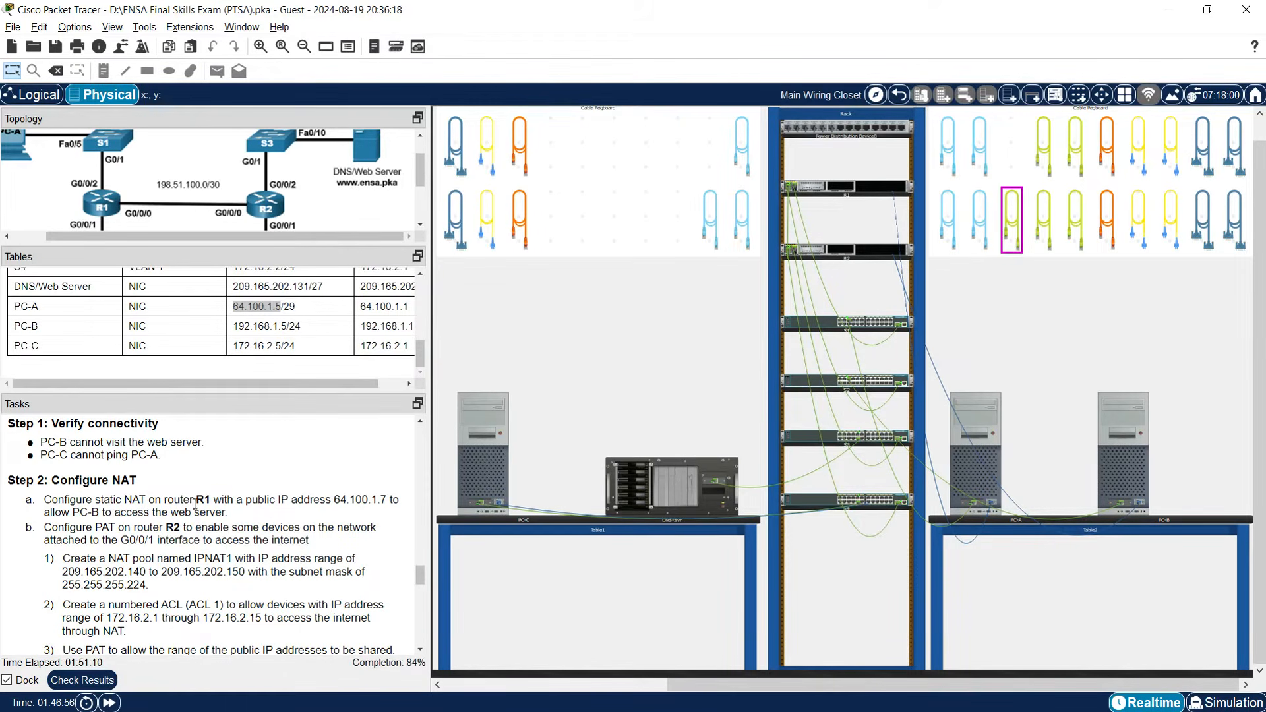
On R1, begin 'ip nat inside source static' with PC-B's address 192.168.1.5.
{"action": "left_click", "coordinate": [995, 458]}
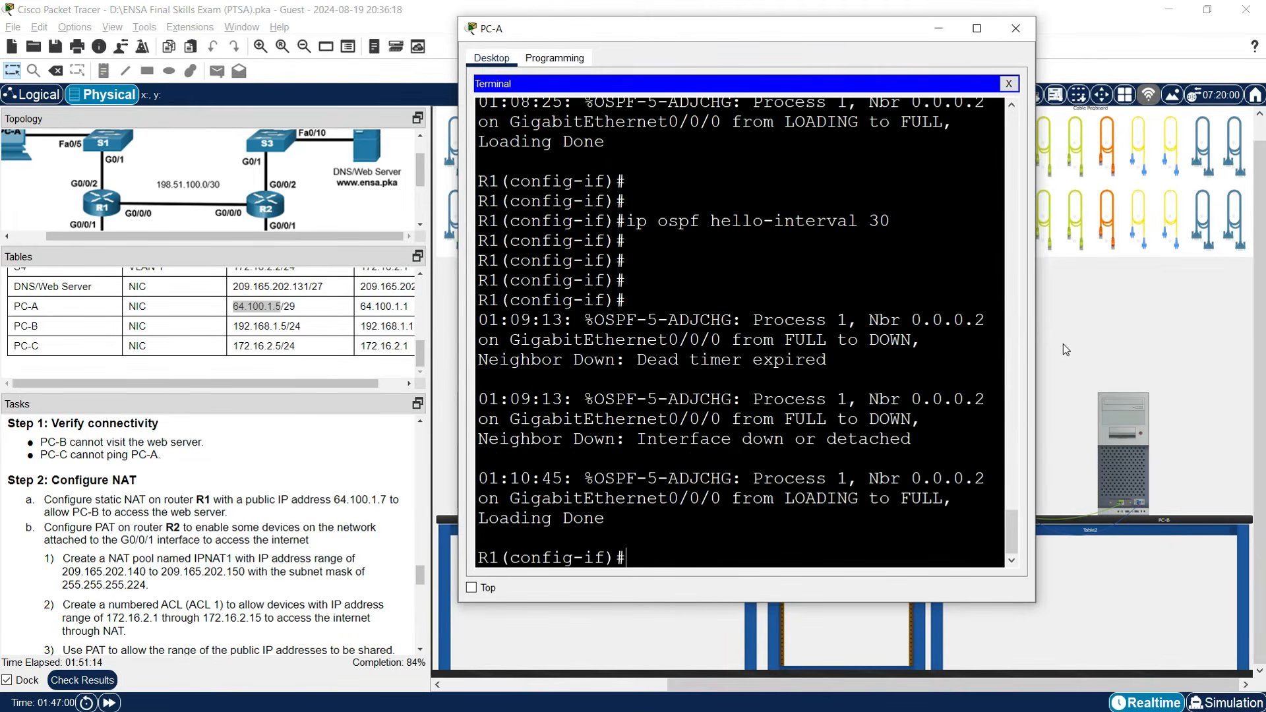
{"action": "left_click_drag", "start_coordinate": [1039, 345], "coordinate": [1168, 363]}
{"action": "type", "text": "exit"}
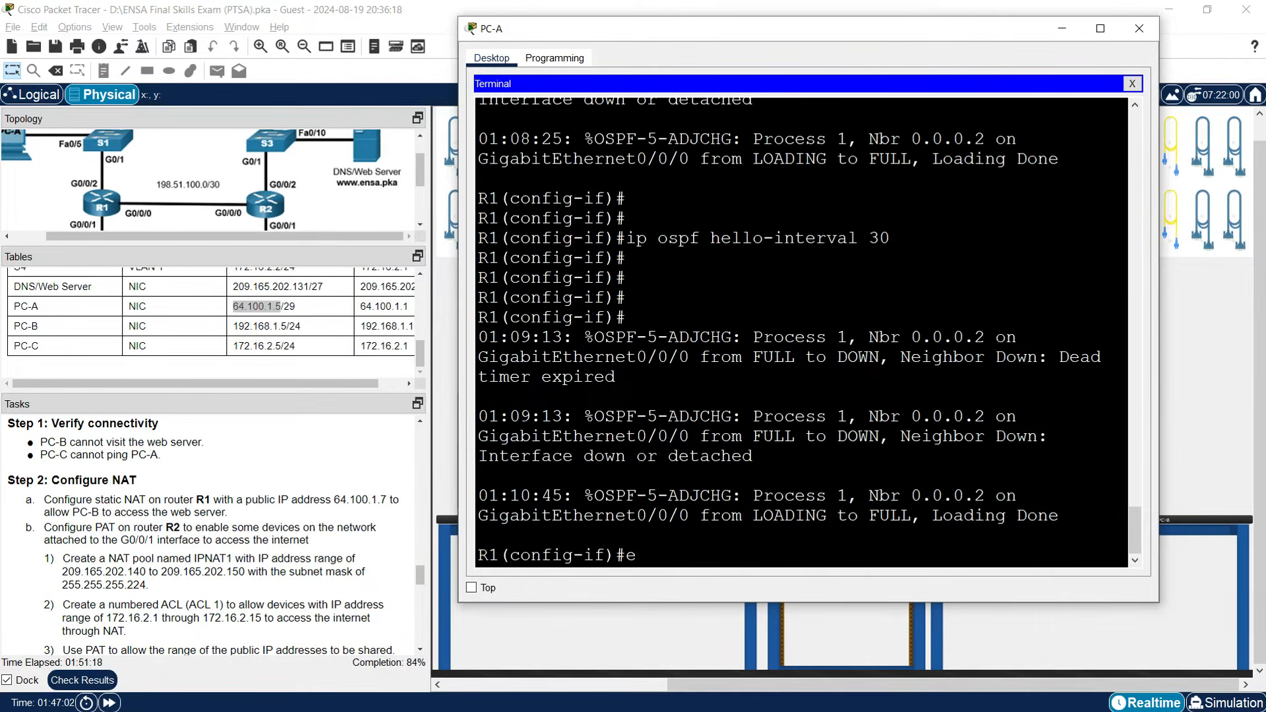
{"action": "key", "text": "Return"}
{"action": "key", "text": "Return"}
{"action": "key", "text": "Return"}
{"action": "type", "text": "ip nat"}
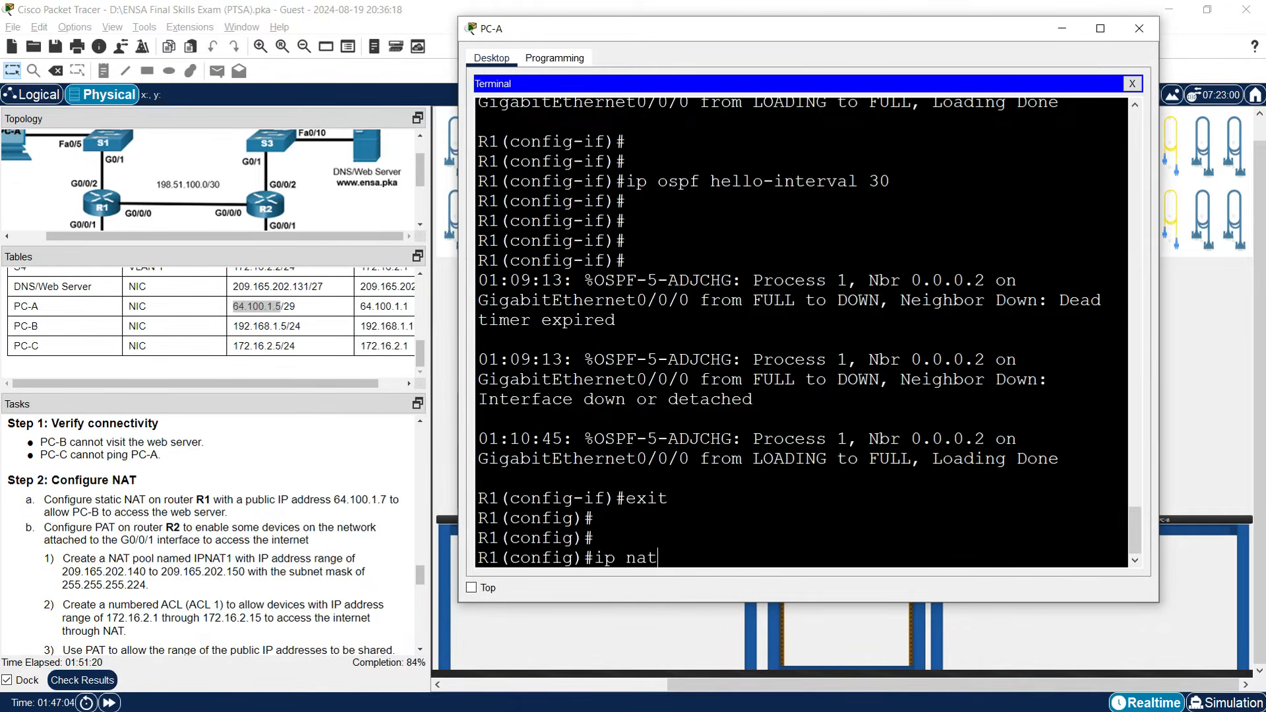
{"action": "type", "text": " inside"}
{"action": "type", "text": "source static"}
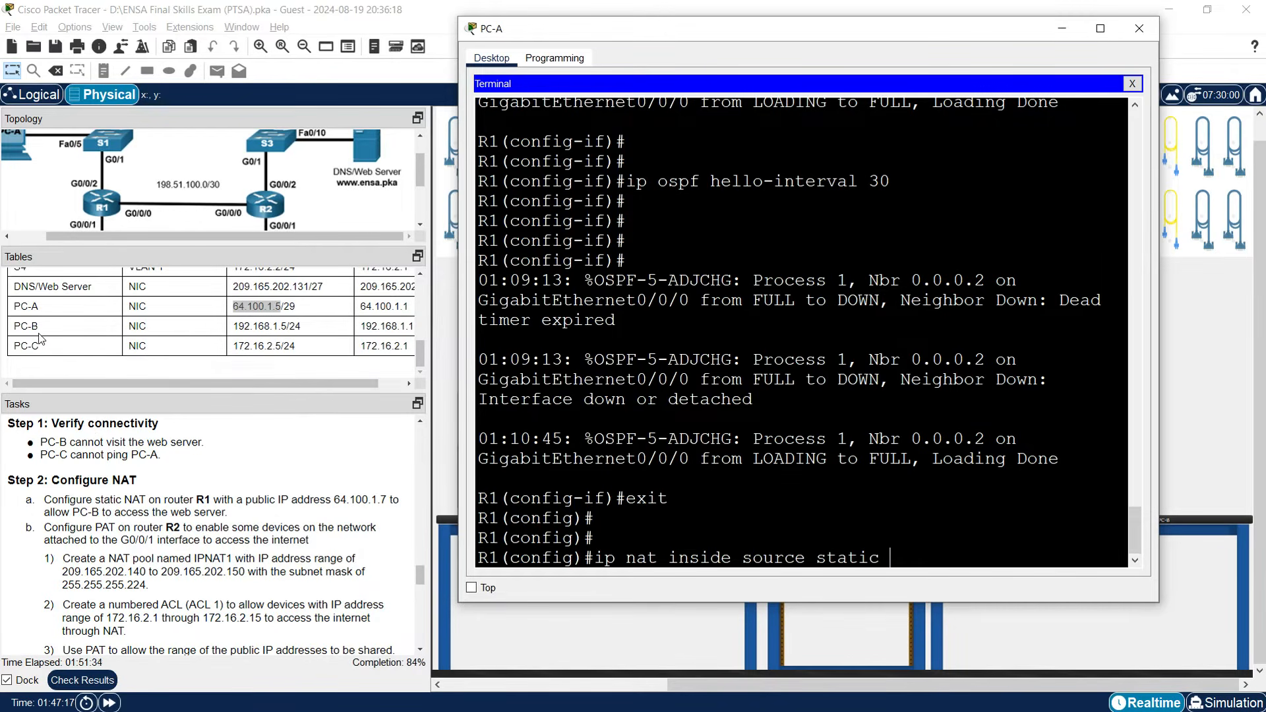
{"action": "left_click", "coordinate": [234, 330]}
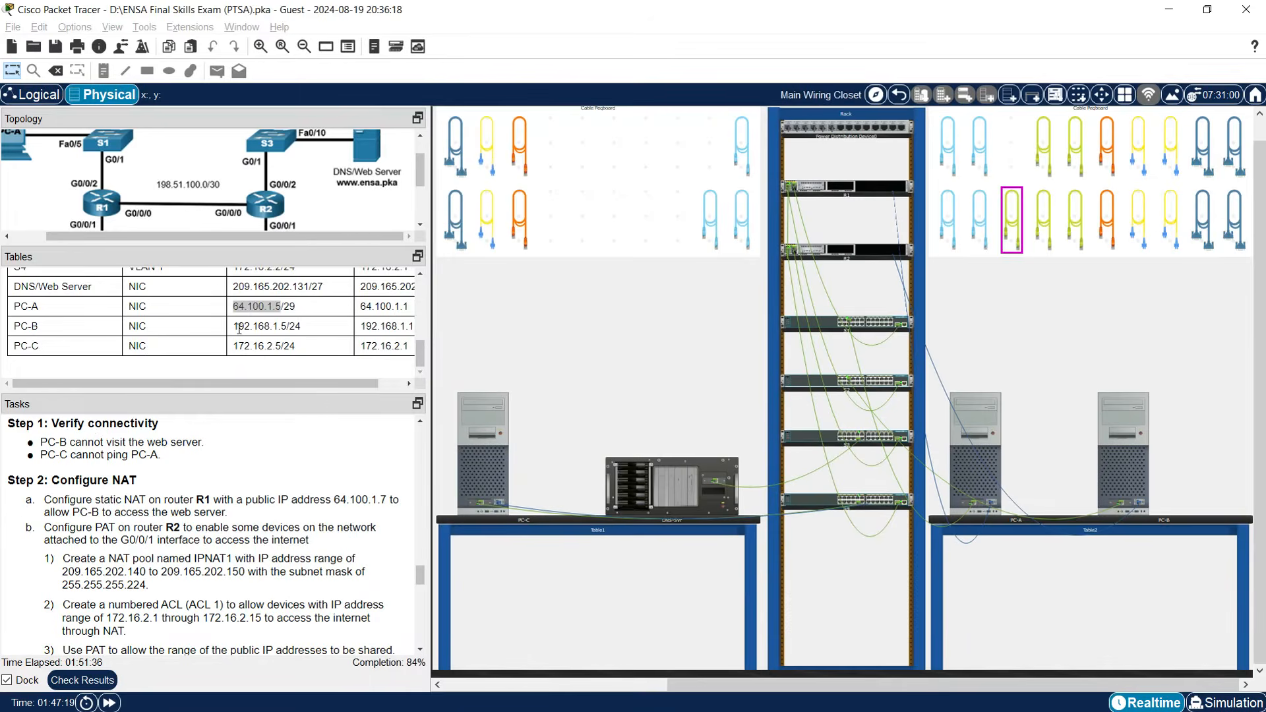
{"action": "left_click_drag", "start_coordinate": [232, 328], "coordinate": [287, 327]}
{"action": "right_click", "coordinate": [278, 324]}
{"action": "left_click", "coordinate": [290, 331]}
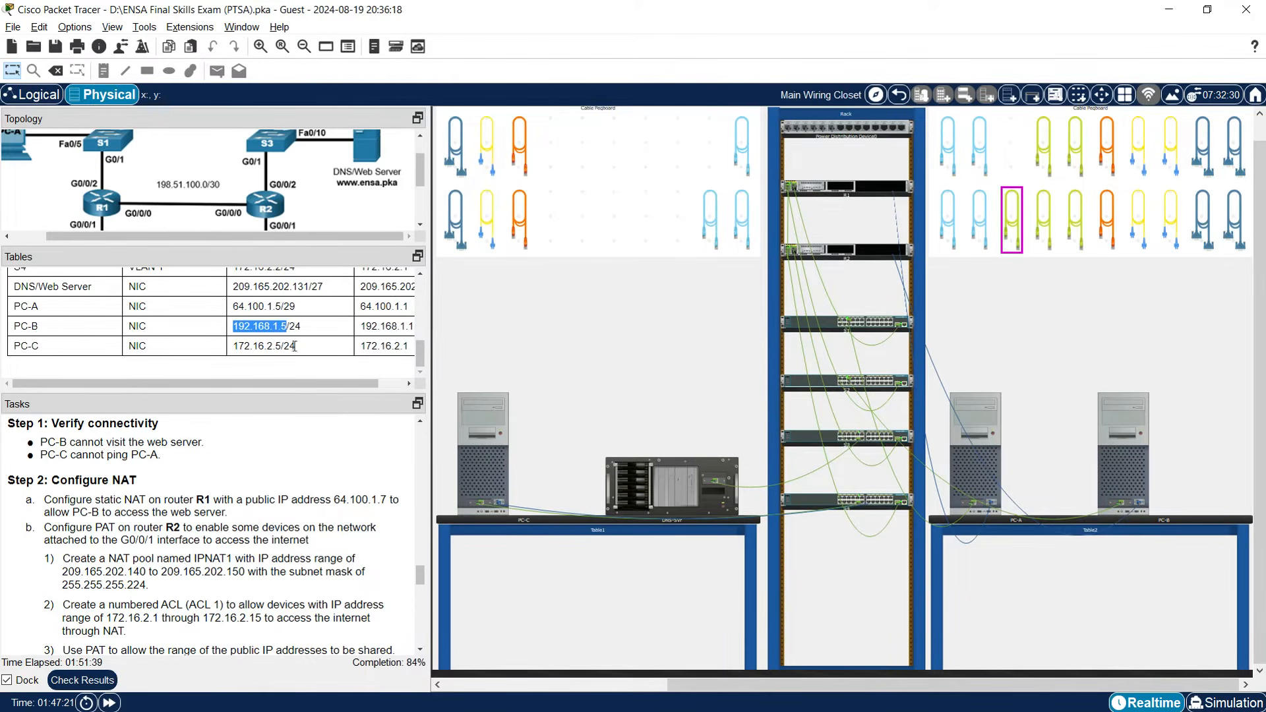
{"action": "left_click", "coordinate": [974, 478]}
{"action": "right_click", "coordinate": [913, 539]}
{"action": "left_click", "coordinate": [919, 570]}
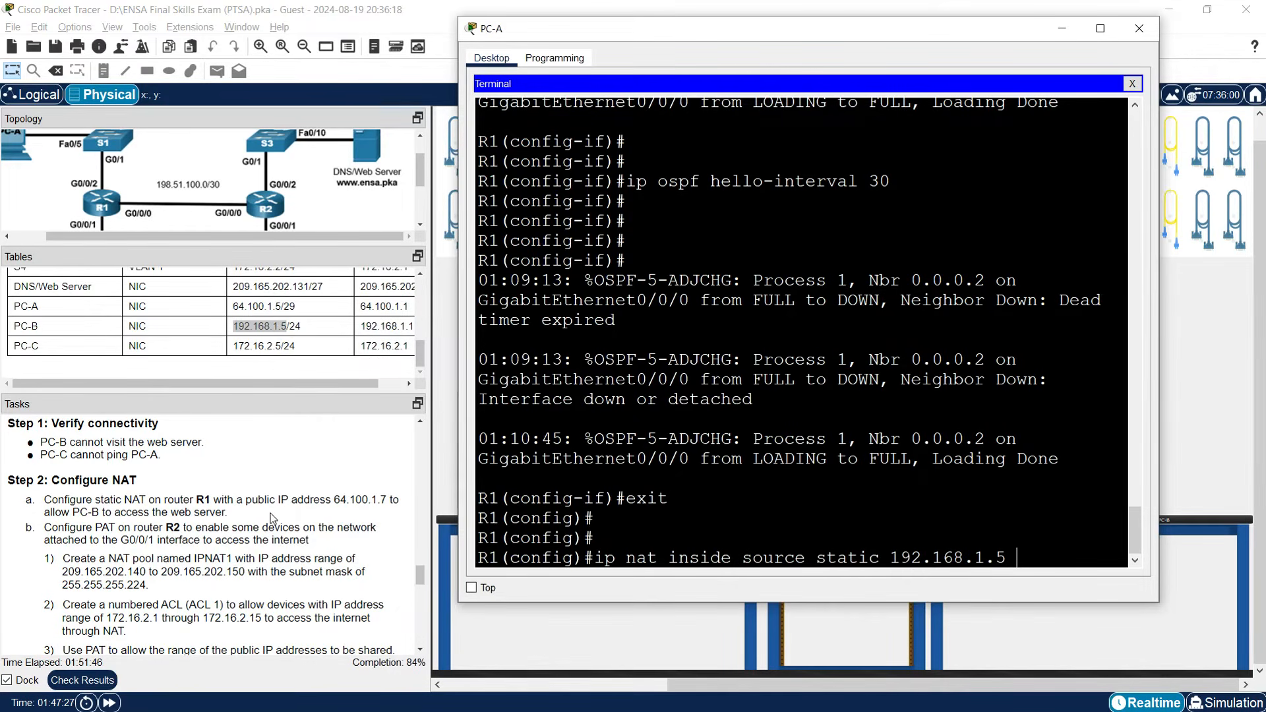
Complete the static NAT mapping to public address 64.100.1.7 and apply it.
{"action": "left_click", "coordinate": [335, 501]}
{"action": "left_click_drag", "start_coordinate": [334, 500], "coordinate": [386, 500]}
{"action": "right_click", "coordinate": [381, 500]}
{"action": "left_click", "coordinate": [396, 509]}
{"action": "left_click", "coordinate": [968, 473]}
{"action": "right_click", "coordinate": [1036, 554]}
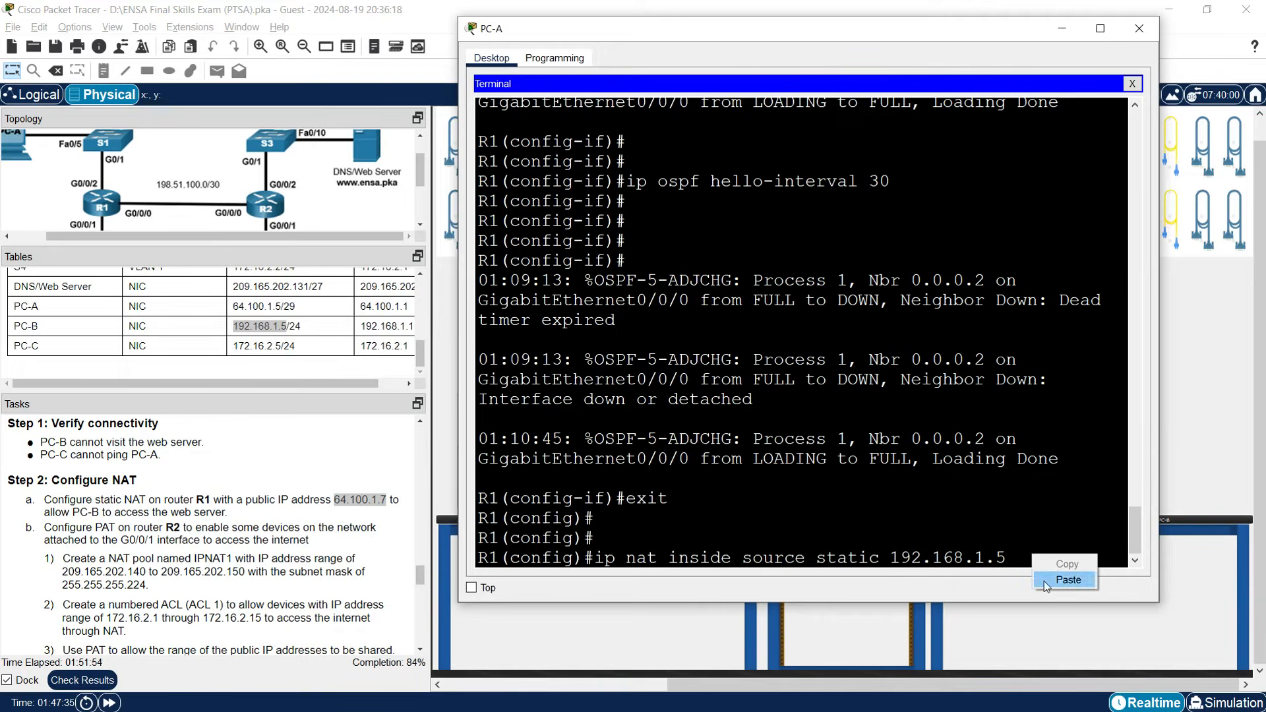
{"action": "left_click", "coordinate": [1043, 580]}
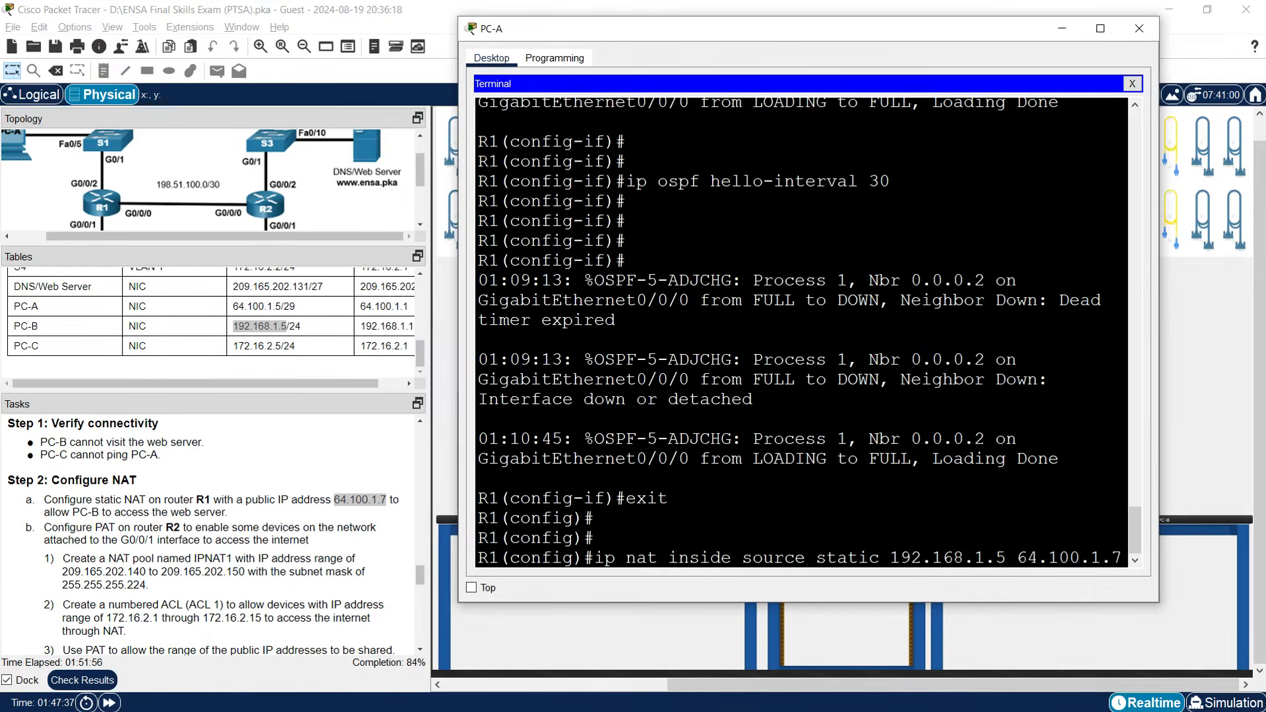
{"action": "key", "text": "Return"}
{"action": "key", "text": "Return"}
{"action": "key", "text": "Return"}
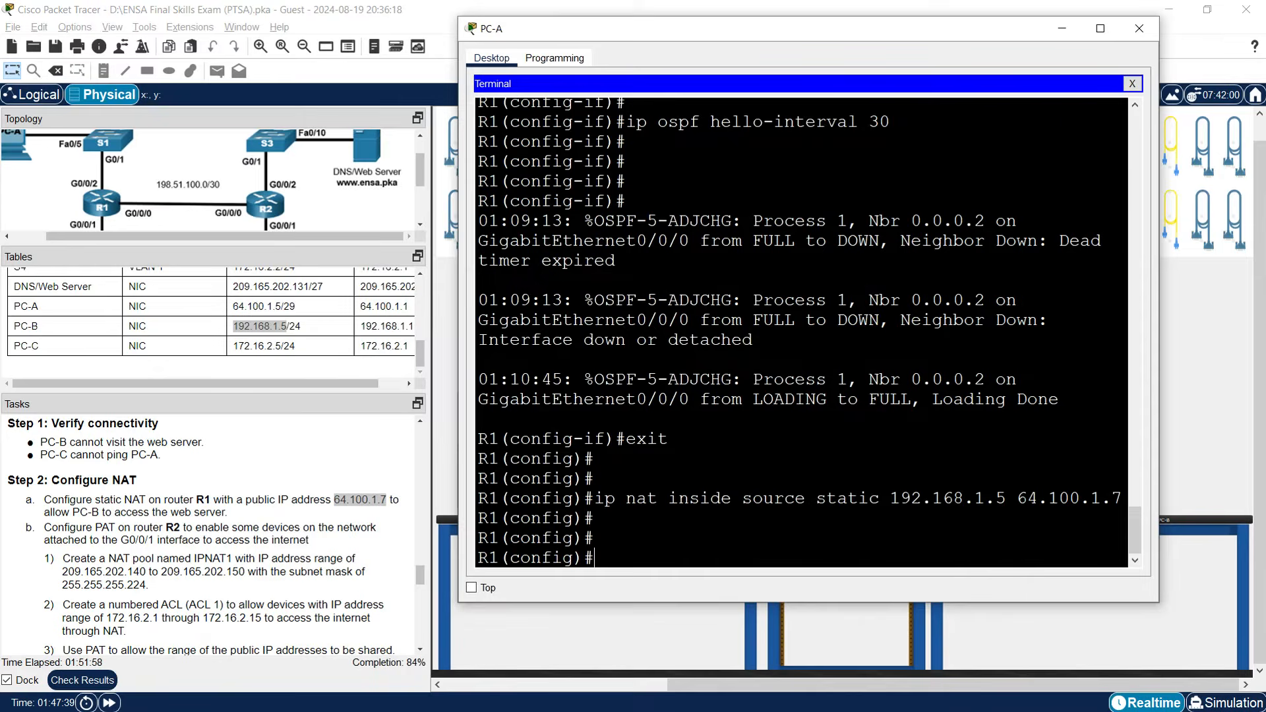
Mark R1's G0/0/0 as NAT outside and G0/0/1 as NAT inside.
{"action": "type", "text": "interface g0/0/0"}
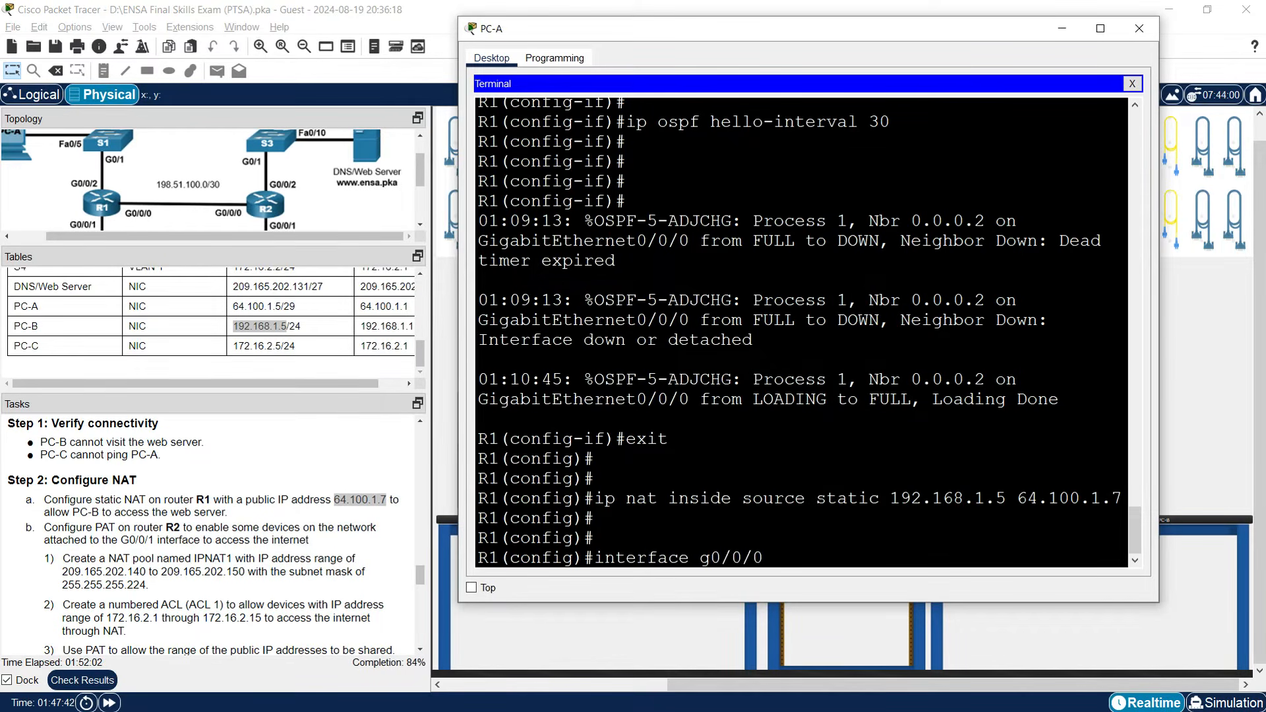
{"action": "key", "text": "Return"}
{"action": "type", "text": "ip nat"}
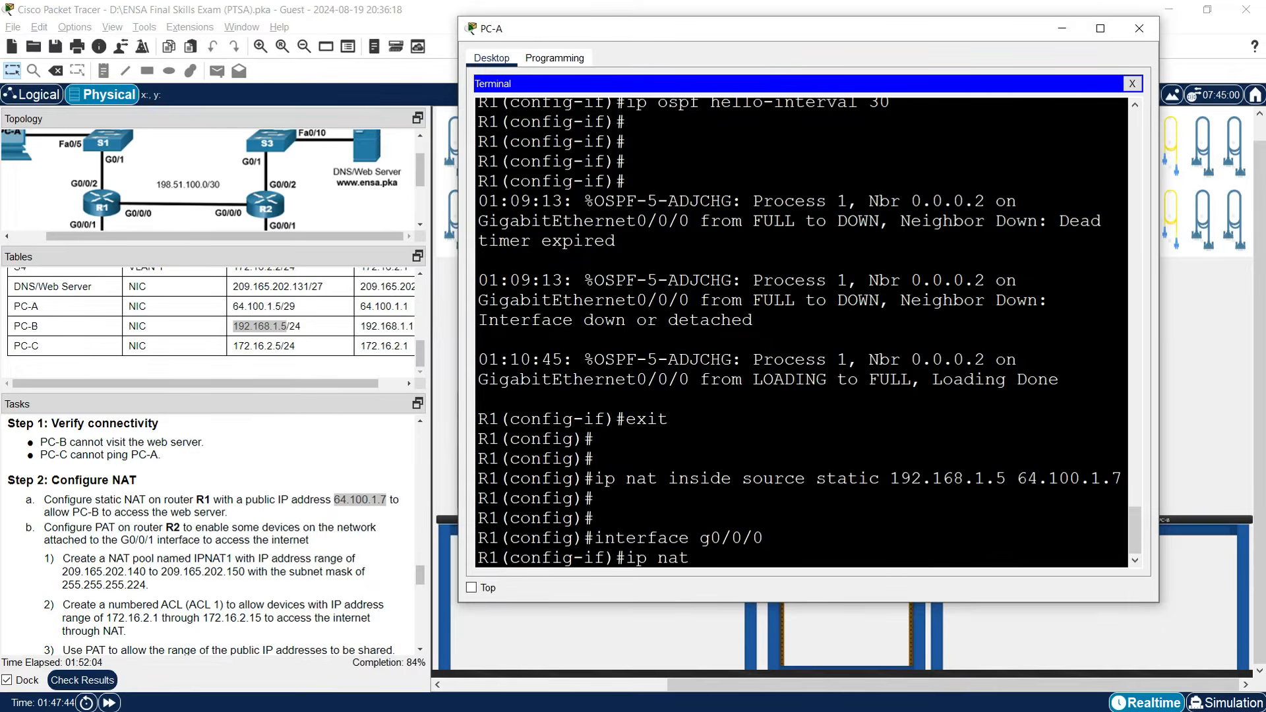
{"action": "type", "text": " outside"}
{"action": "key", "text": "Return"}
{"action": "type", "text": "interface g0/0/1"}
{"action": "key", "text": "Return"}
{"action": "type", "text": "ip nat inside"}
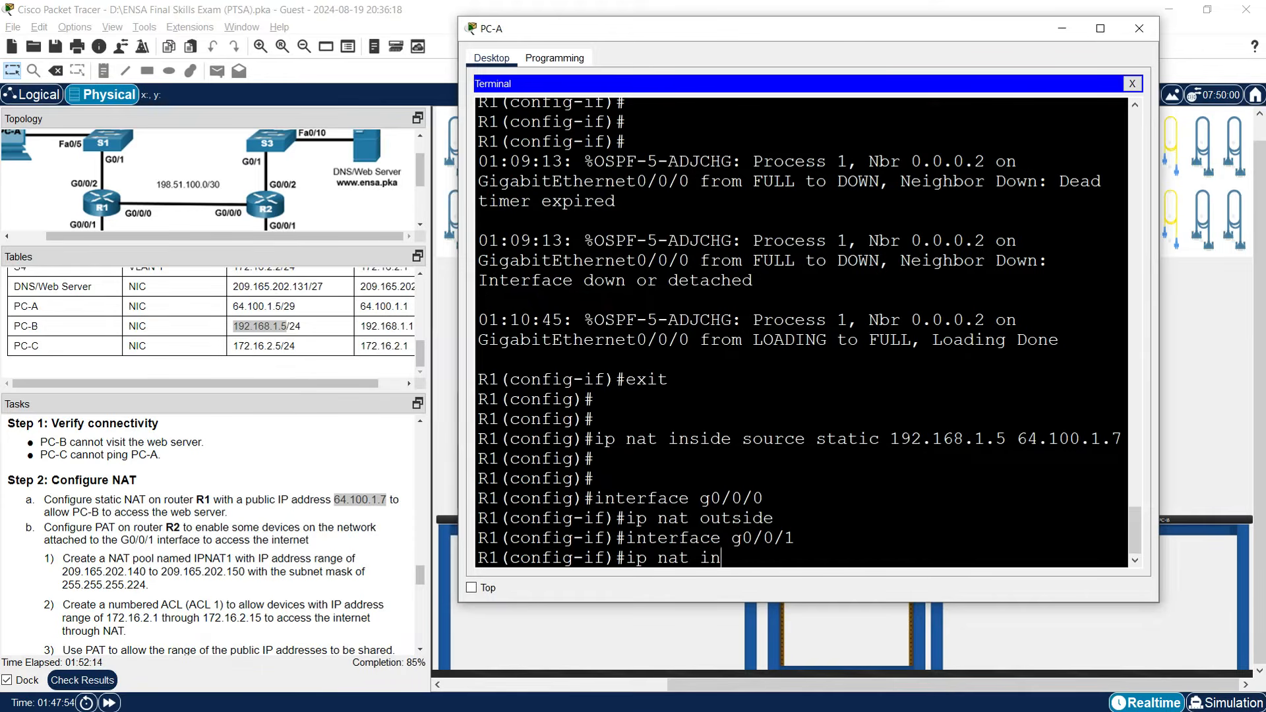
{"action": "key", "text": "Return"}
{"action": "key", "text": "Return"}
{"action": "key", "text": "Return"}
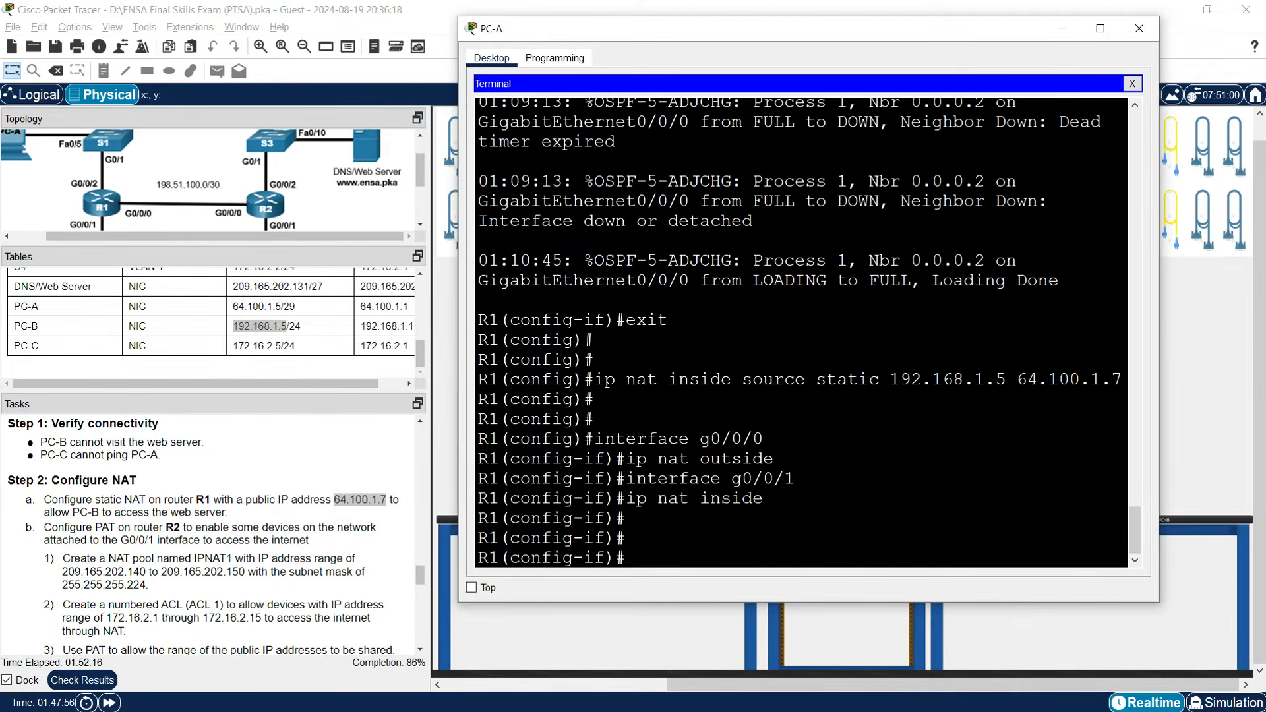
{"action": "left_click", "coordinate": [1060, 33]}
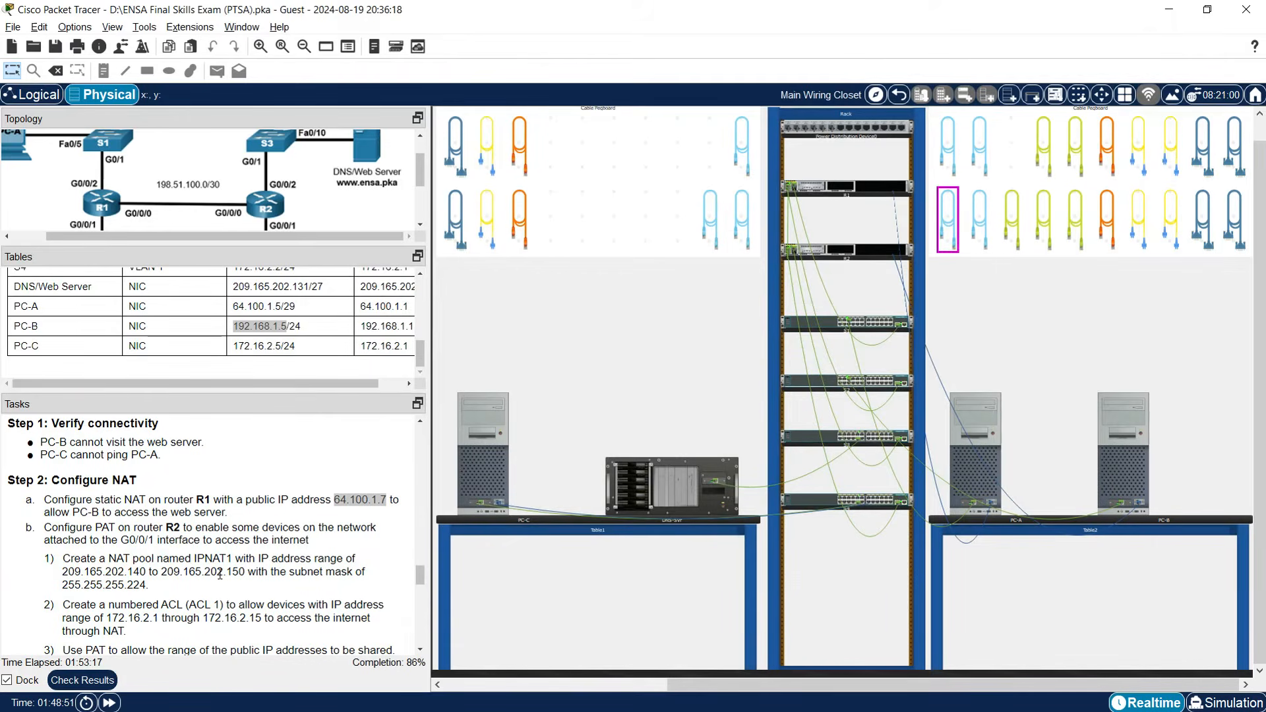
{"action": "scroll", "coordinate": [99, 533], "scroll_direction": "down", "scroll_amount": 1}
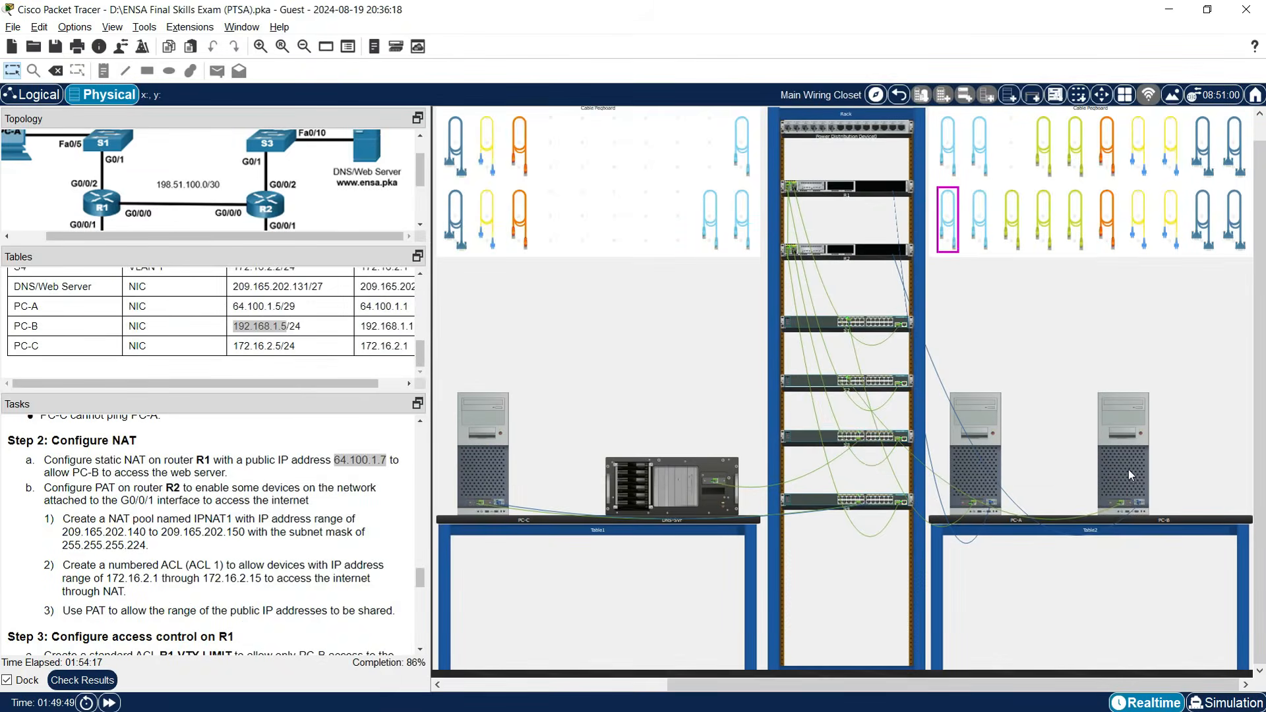
Open PC-B's Terminal to R2 and return to global configuration mode.
{"action": "left_click", "coordinate": [1129, 469]}
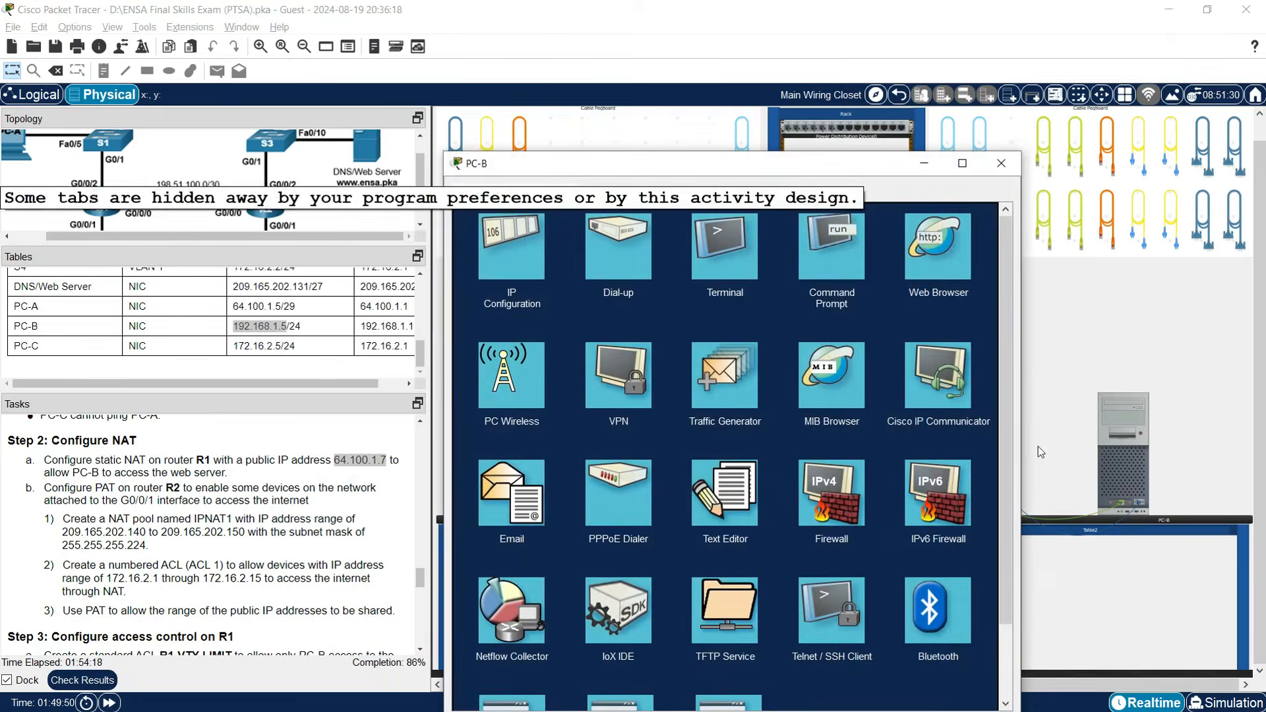
{"action": "left_click", "coordinate": [718, 267]}
{"action": "left_click", "coordinate": [963, 357]}
{"action": "left_click_drag", "start_coordinate": [1025, 373], "coordinate": [1246, 372]}
{"action": "left_click_drag", "start_coordinate": [660, 170], "coordinate": [640, 97]}
{"action": "key", "text": "Return"}
{"action": "key", "text": "Return"}
{"action": "key", "text": "Return"}
{"action": "key", "text": "Return"}
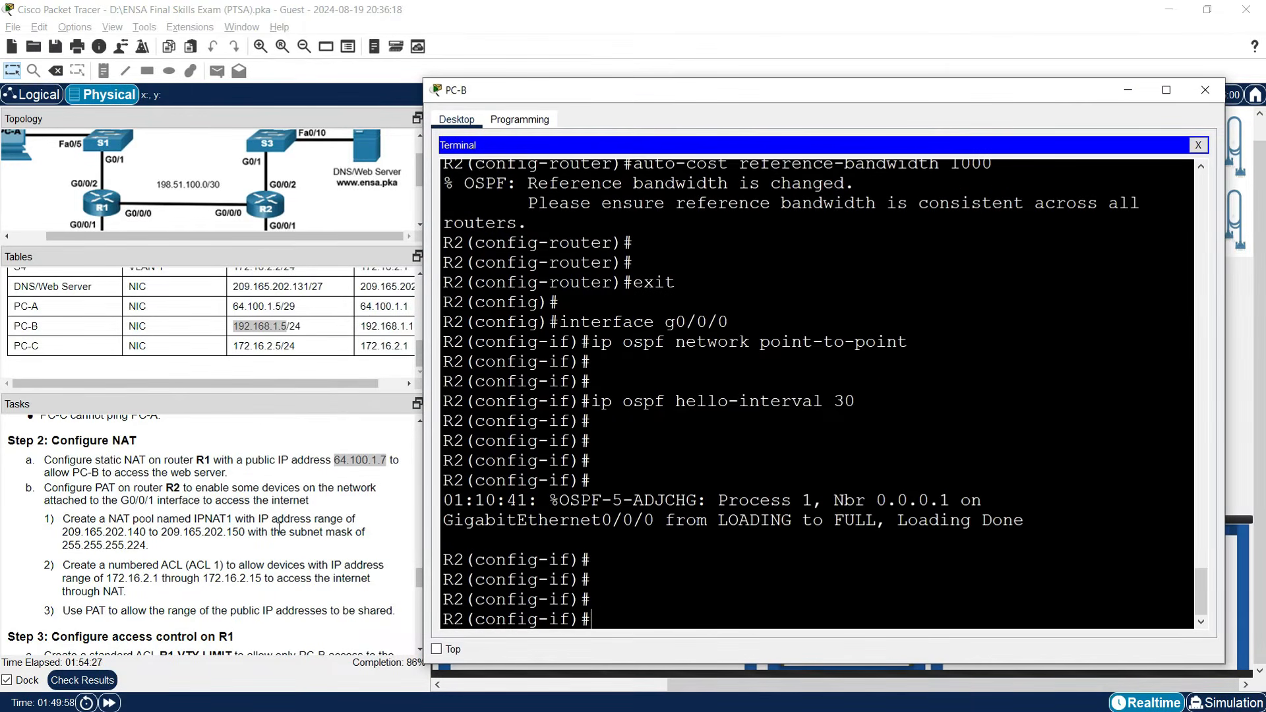
{"action": "type", "text": "exit"}
{"action": "key", "text": "Return"}
{"action": "key", "text": "Return"}
{"action": "key", "text": "Return"}
Begin the 'ip nat pool' command with pool name IPNAT1.
{"action": "type", "text": "ip nat pool"}
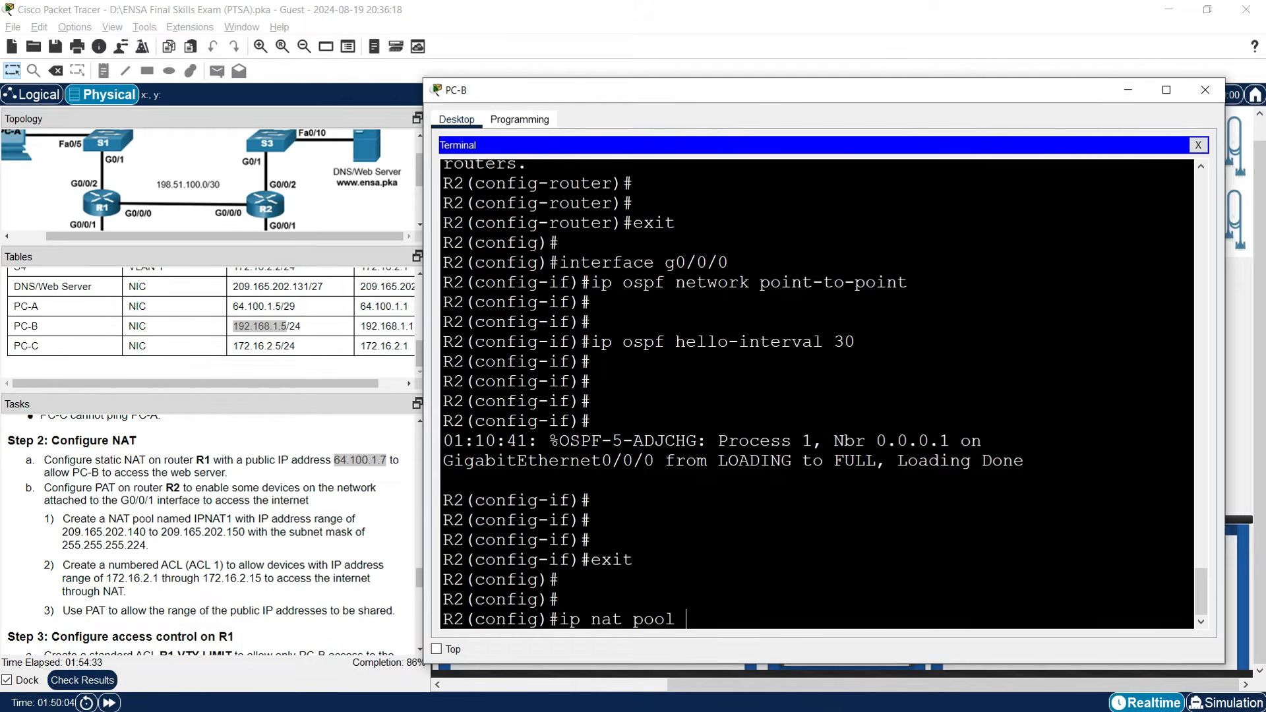
{"action": "left_click_drag", "start_coordinate": [194, 519], "coordinate": [231, 520]}
{"action": "right_click", "coordinate": [228, 521]}
{"action": "left_click", "coordinate": [261, 530]}
{"action": "left_click", "coordinate": [1122, 472]}
{"action": "right_click", "coordinate": [750, 602]}
{"action": "left_click", "coordinate": [762, 623]}
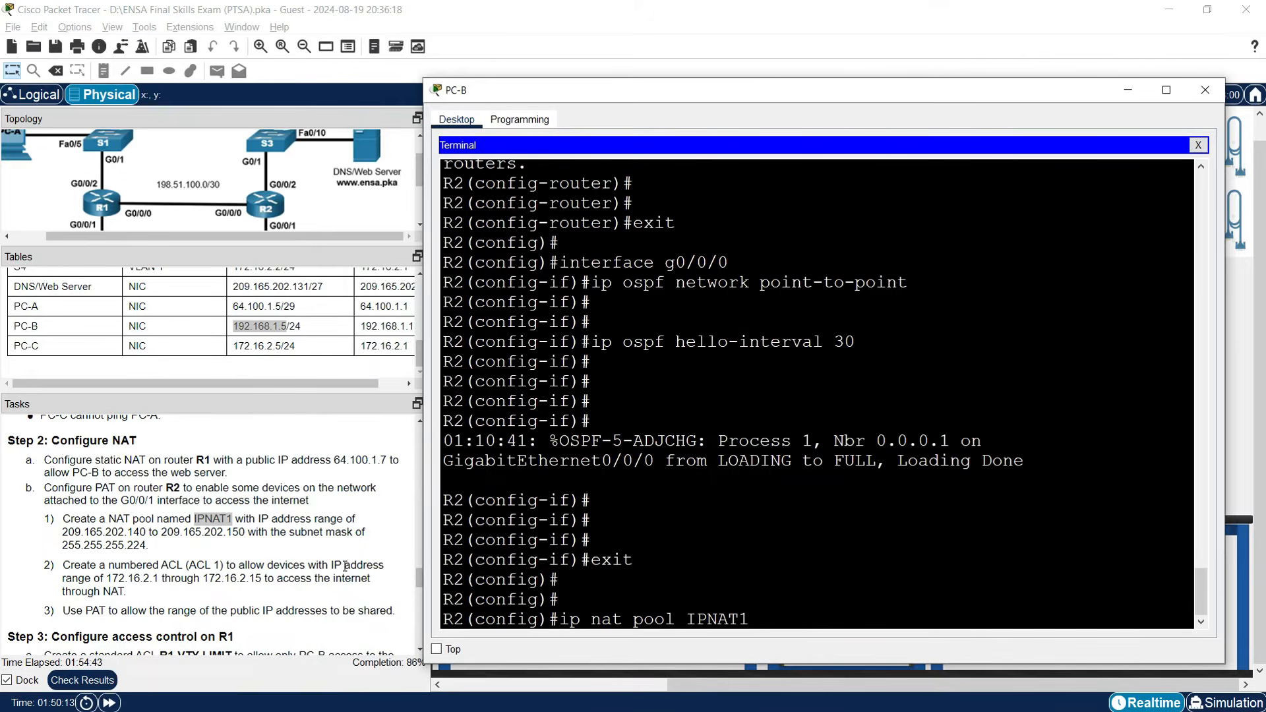
Add the range 209.165.202.140 209.165.202.150 and the netmask keyword.
{"action": "left_click_drag", "start_coordinate": [64, 532], "coordinate": [243, 532]}
{"action": "right_click", "coordinate": [244, 532]}
{"action": "left_click", "coordinate": [271, 535]}
{"action": "left_click", "coordinate": [1098, 463]}
{"action": "right_click", "coordinate": [744, 621]}
{"action": "left_click", "coordinate": [797, 650]}
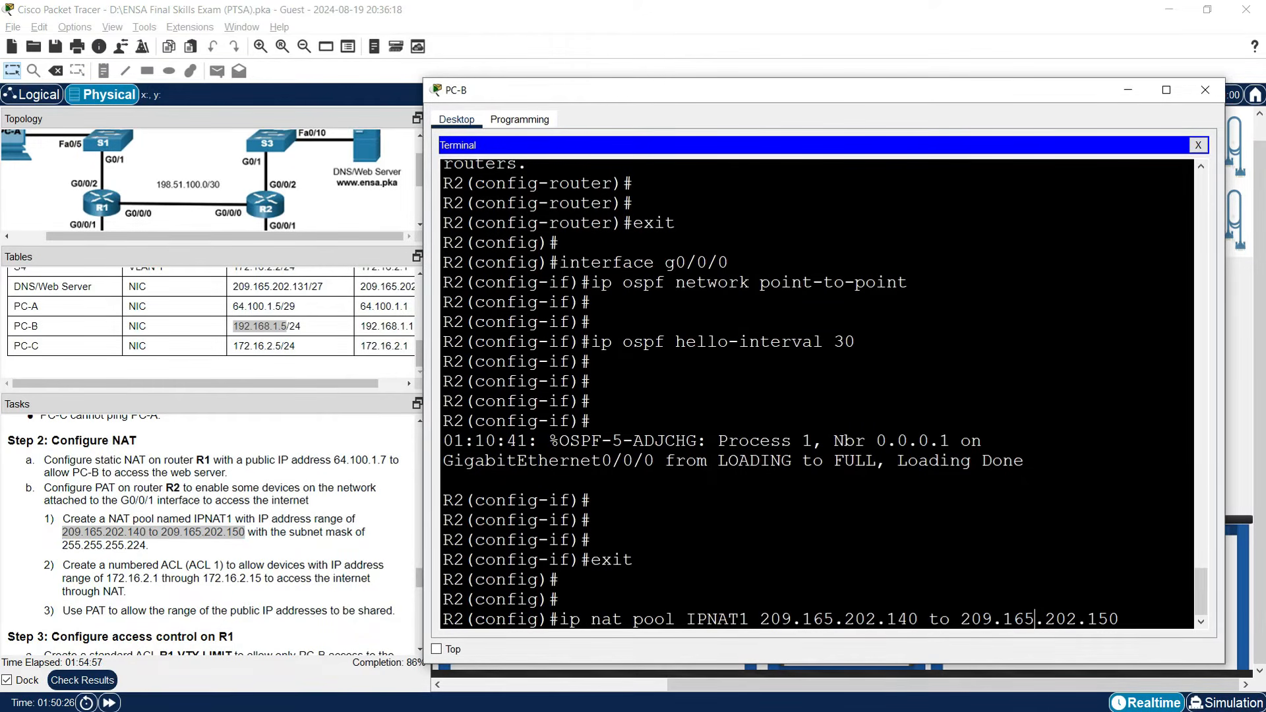
{"action": "key", "text": "Left"}
{"action": "key", "text": "Left"}
{"action": "key", "text": "Left"}
{"action": "key", "text": "Left"}
{"action": "key", "text": "Left"}
{"action": "key", "text": "Left"}
{"action": "key", "text": "Left"}
{"action": "key", "text": "Left"}
{"action": "key", "text": "Left"}
{"action": "key", "text": "Left"}
{"action": "key", "text": "Left"}
{"action": "key", "text": "Left"}
{"action": "key", "text": "Left"}
{"action": "key", "text": "Left"}
{"action": "key", "text": "Left"}
{"action": "key", "text": "BackSpace"}
{"action": "key", "text": "BackSpace"}
{"action": "key", "text": "BackSpace"}
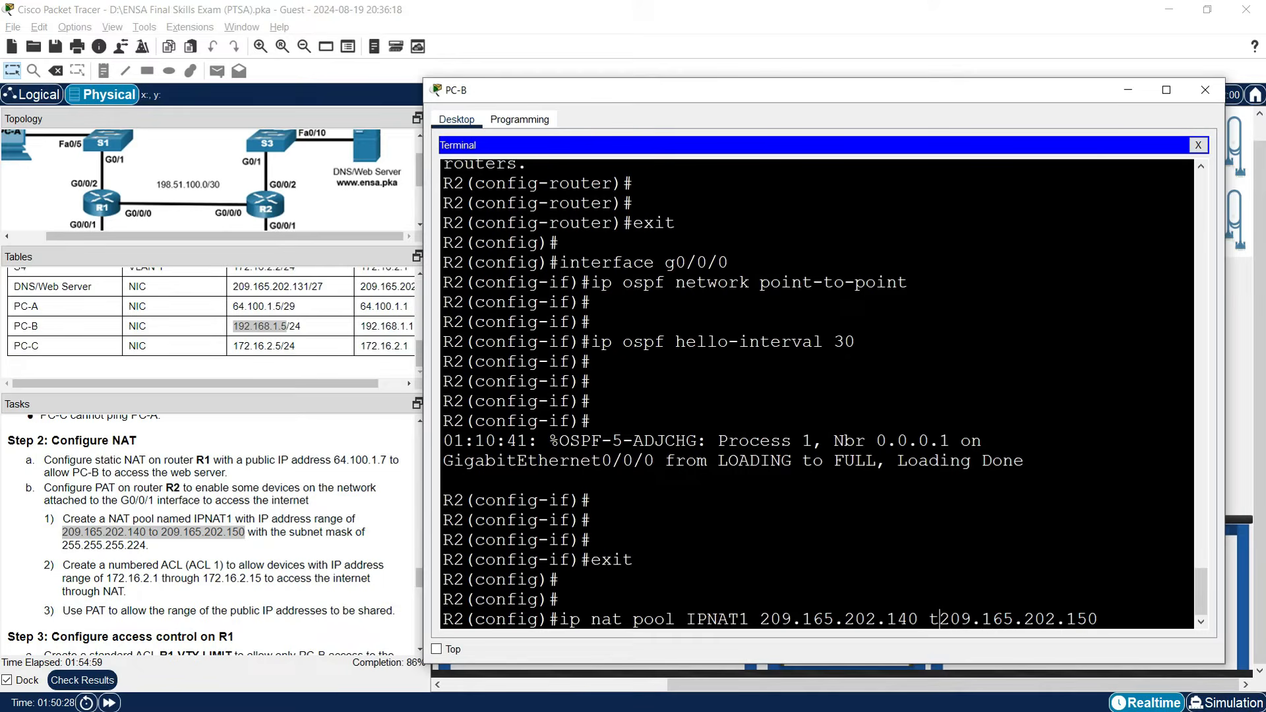
{"action": "key", "text": "Right"}
{"action": "key", "text": "Right"}
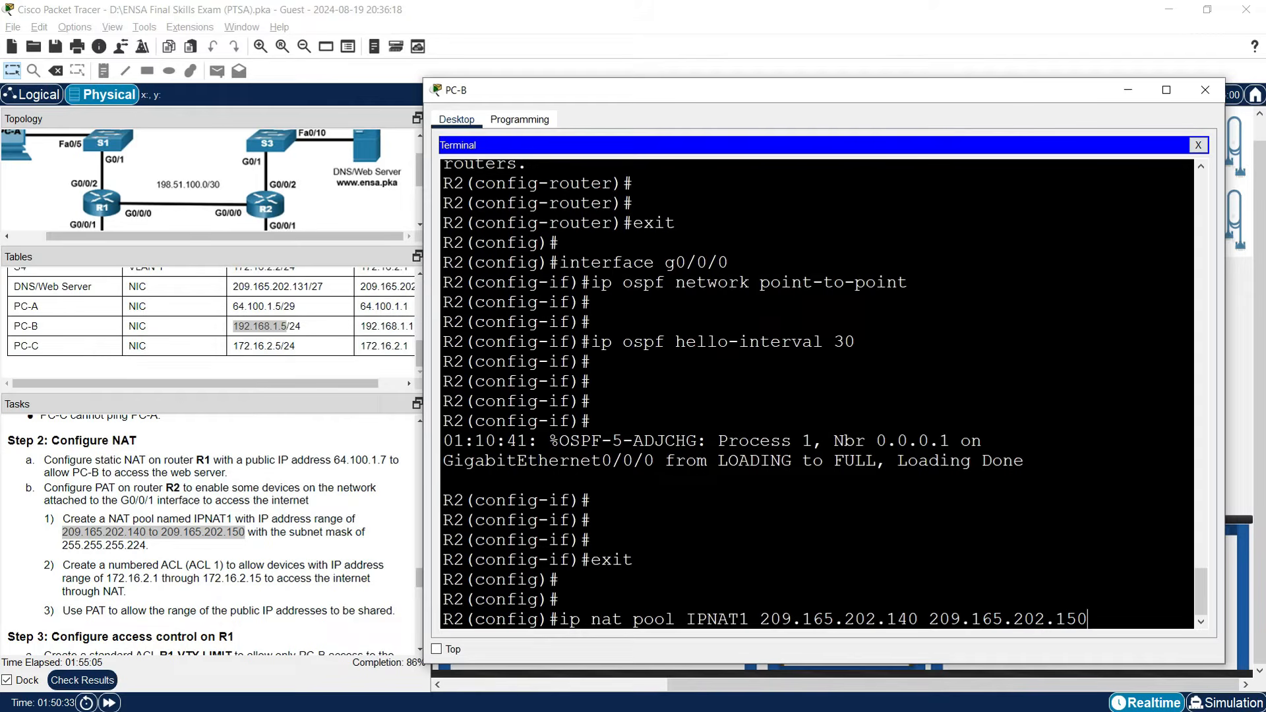
{"action": "type", "text": "netmask"}
Append netmask 255.255.255.224 and enter the NAT pool command.
{"action": "left_click", "coordinate": [69, 547]}
{"action": "left_click_drag", "start_coordinate": [69, 547], "coordinate": [147, 547]}
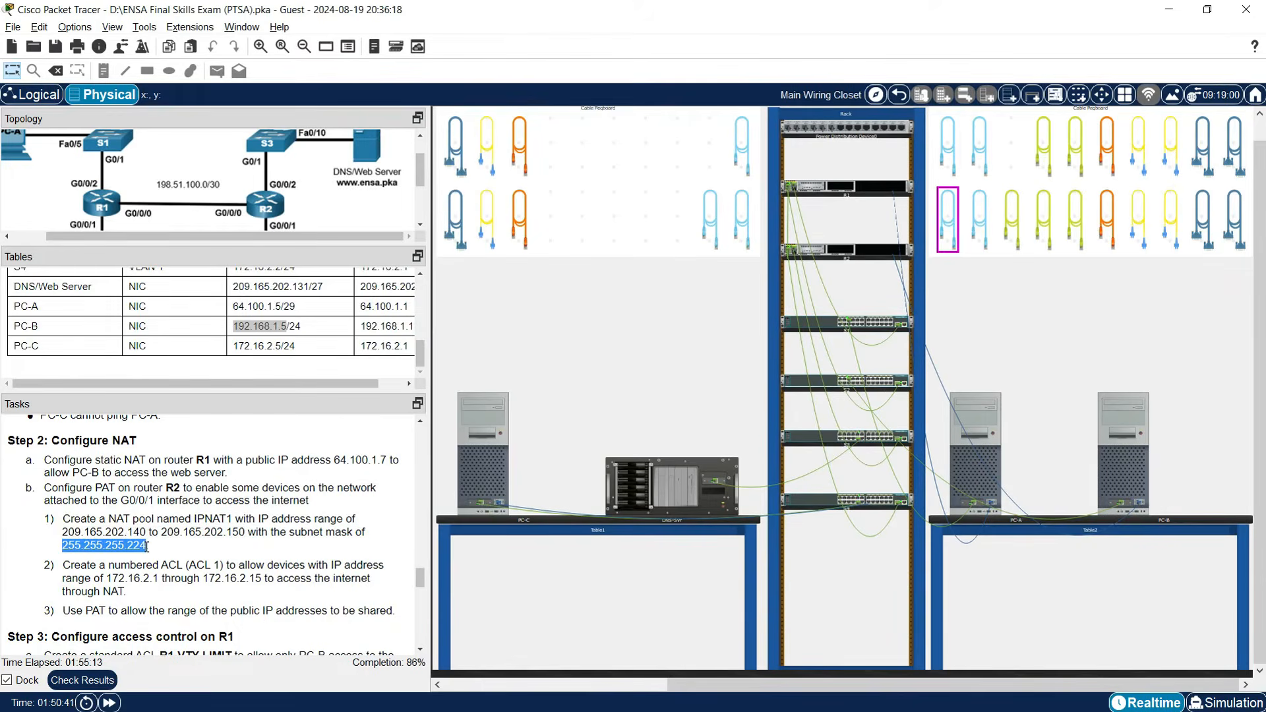
{"action": "right_click", "coordinate": [130, 547]}
{"action": "left_click", "coordinate": [151, 557]}
{"action": "left_click", "coordinate": [1108, 477]}
{"action": "right_click", "coordinate": [1127, 593]}
{"action": "left_click", "coordinate": [1151, 620]}
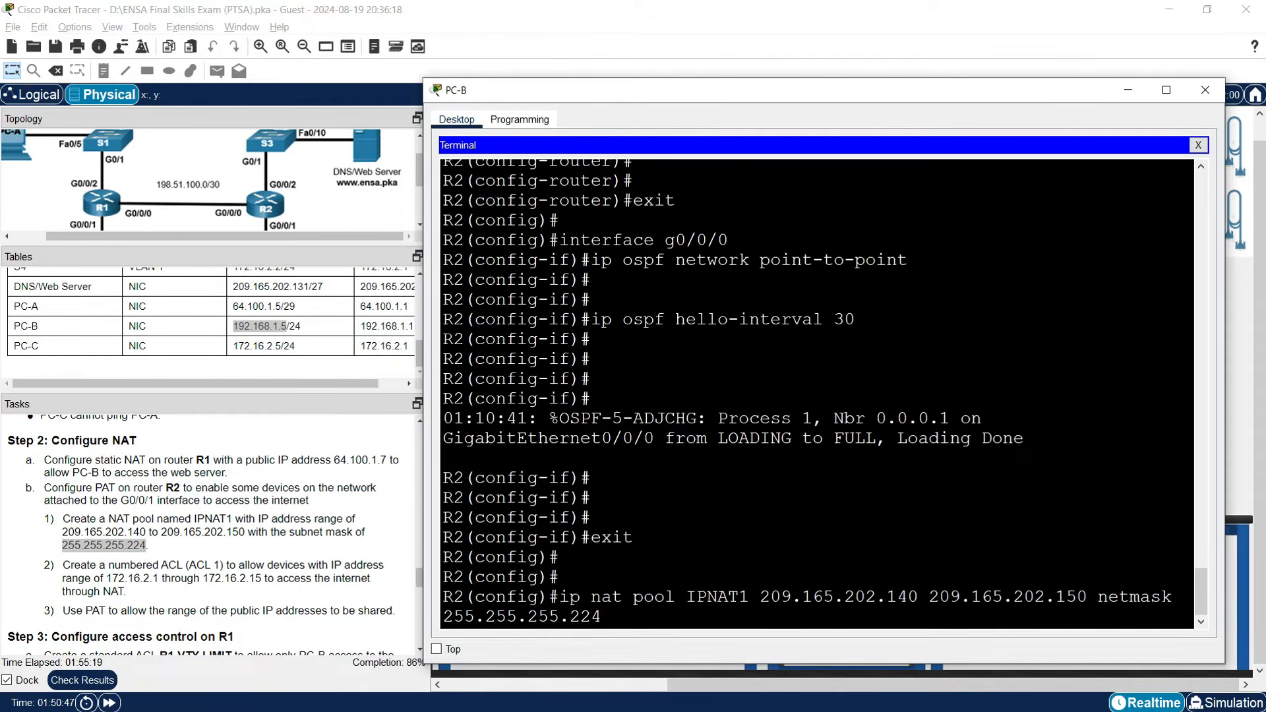
{"action": "key", "text": "Return"}
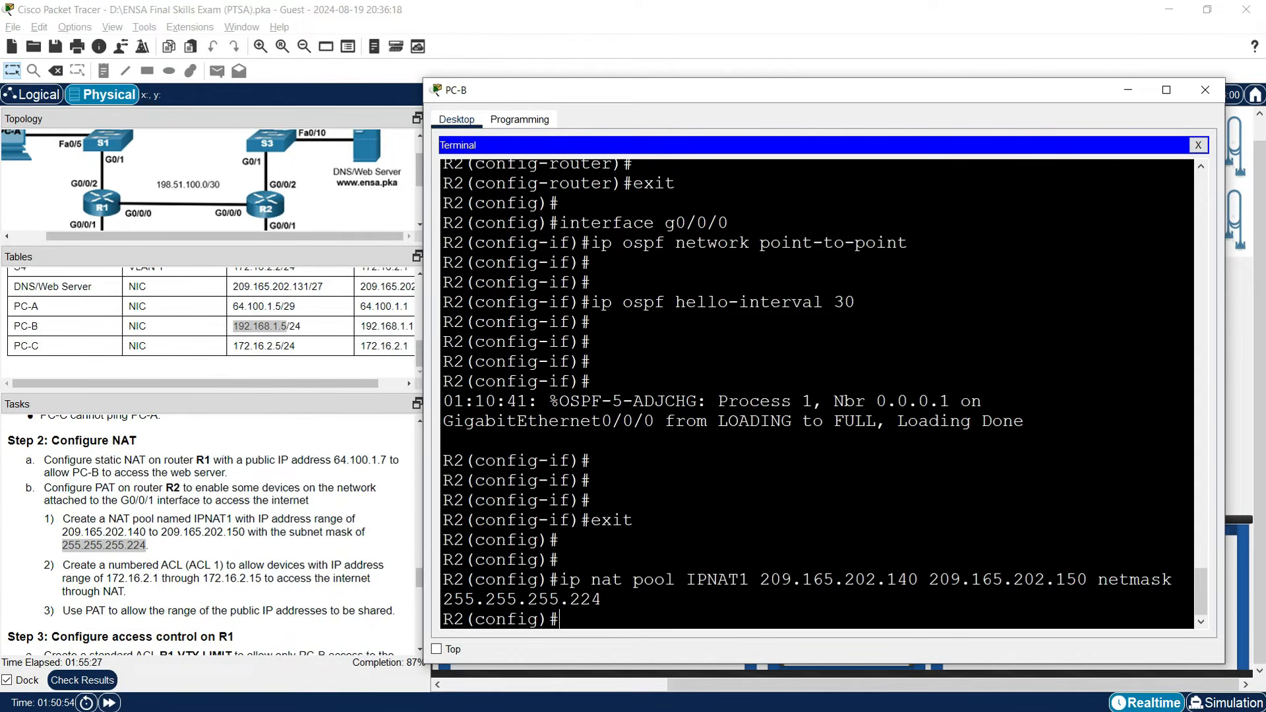
On R2, add access-list 1 permitting 172.16.2.0 0.0.0.15.
{"action": "type", "text": "p "}
{"action": "type", "text": "acce"}
{"action": "key", "text": "BackSpace"}
{"action": "key", "text": "BackSpace"}
{"action": "key", "text": "BackSpace"}
{"action": "key", "text": "BackSpace"}
{"action": "key", "text": "BackSpace"}
{"action": "key", "text": "BackSpace"}
{"action": "key", "text": "BackSpace"}
{"action": "type", "text": "access-list"}
{"action": "type", "text": "i"}
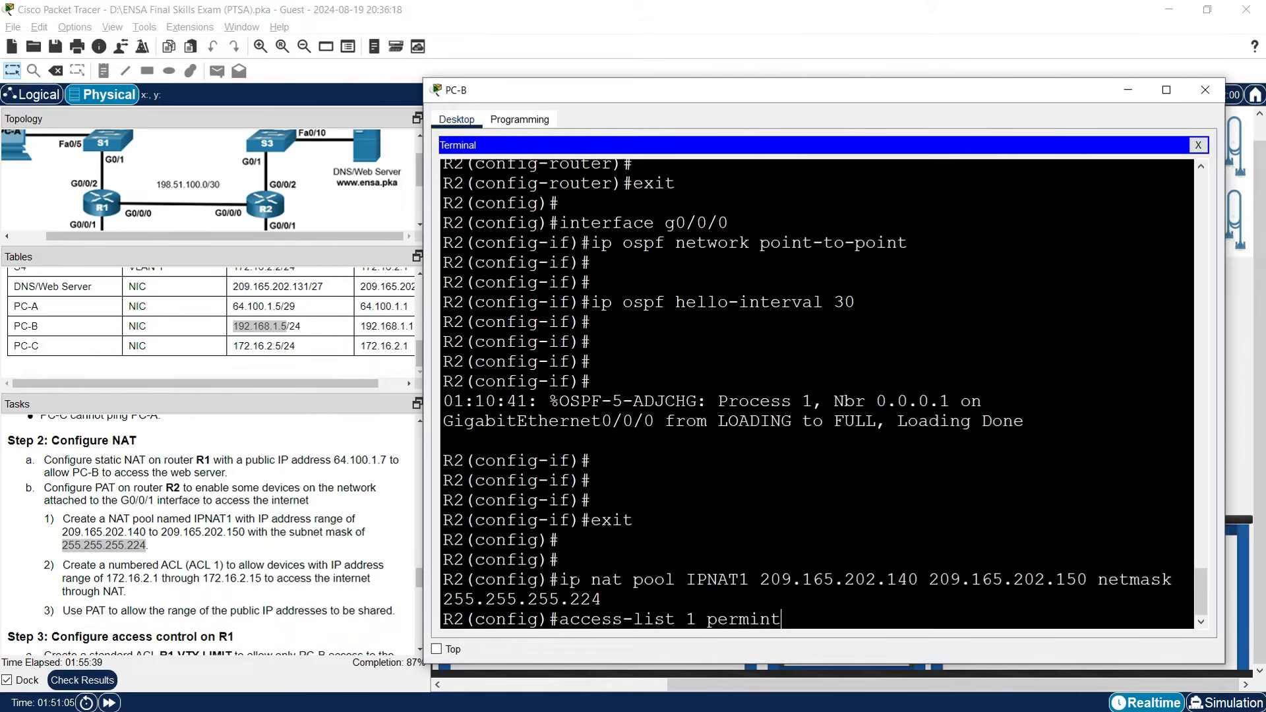
{"action": "type", "text": "t"}
{"action": "left_click", "coordinate": [121, 583]}
{"action": "left_click_drag", "start_coordinate": [107, 579], "coordinate": [155, 578]}
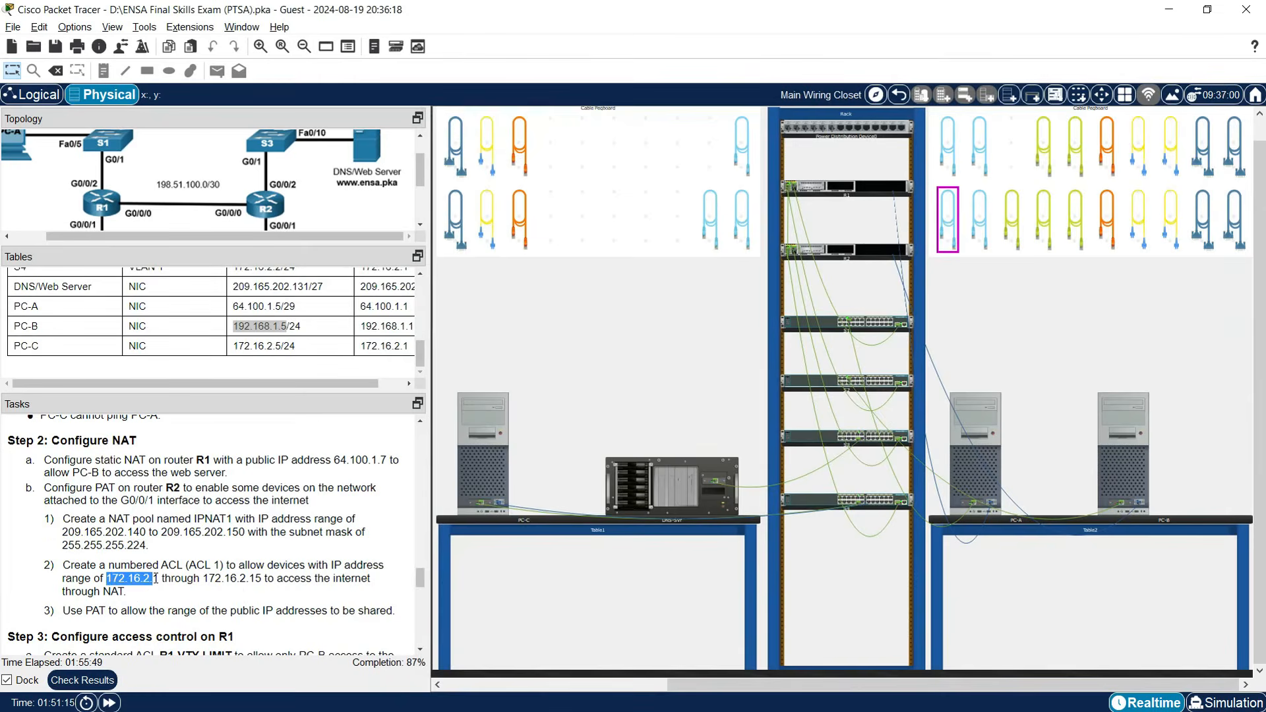
{"action": "right_click", "coordinate": [140, 577]}
{"action": "left_click", "coordinate": [165, 582]}
{"action": "left_click_drag", "start_coordinate": [109, 578], "coordinate": [153, 580]}
{"action": "right_click", "coordinate": [140, 580]}
{"action": "left_click", "coordinate": [162, 585]}
{"action": "left_click", "coordinate": [1118, 465]}
{"action": "right_click", "coordinate": [845, 604]}
{"action": "left_click", "coordinate": [872, 630]}
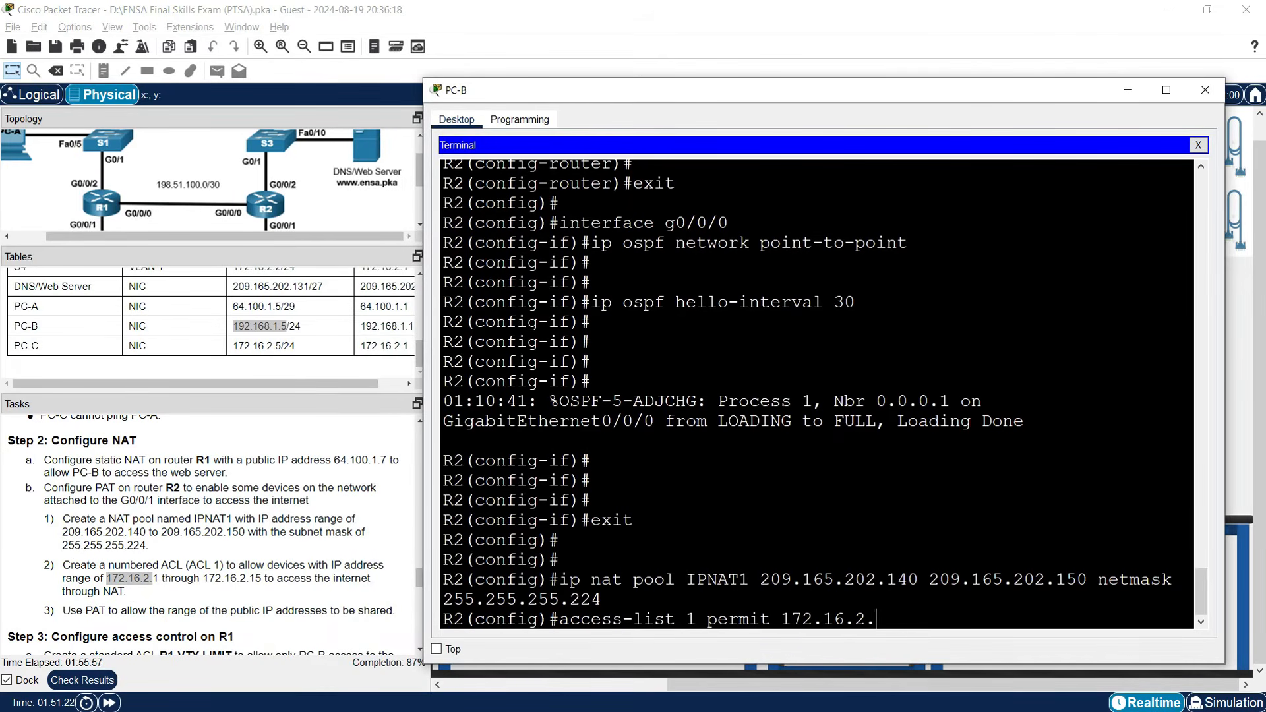
{"action": "type", "text": "0 0.0.0.15"}
{"action": "key", "text": "Return"}
{"action": "key", "text": "Return"}
{"action": "key", "text": "Return"}
{"action": "key", "text": "Return"}
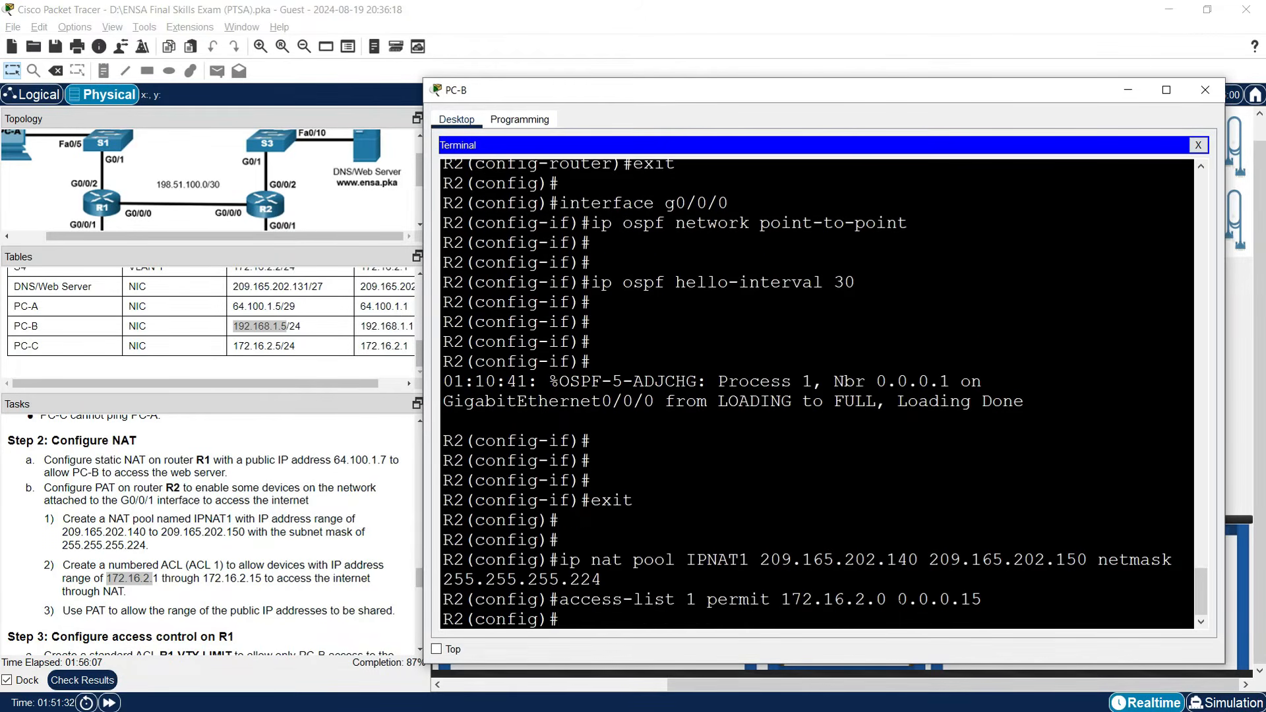
Make R2's G0/0/1 the NAT inside interface.
{"action": "type", "text": "interface "}
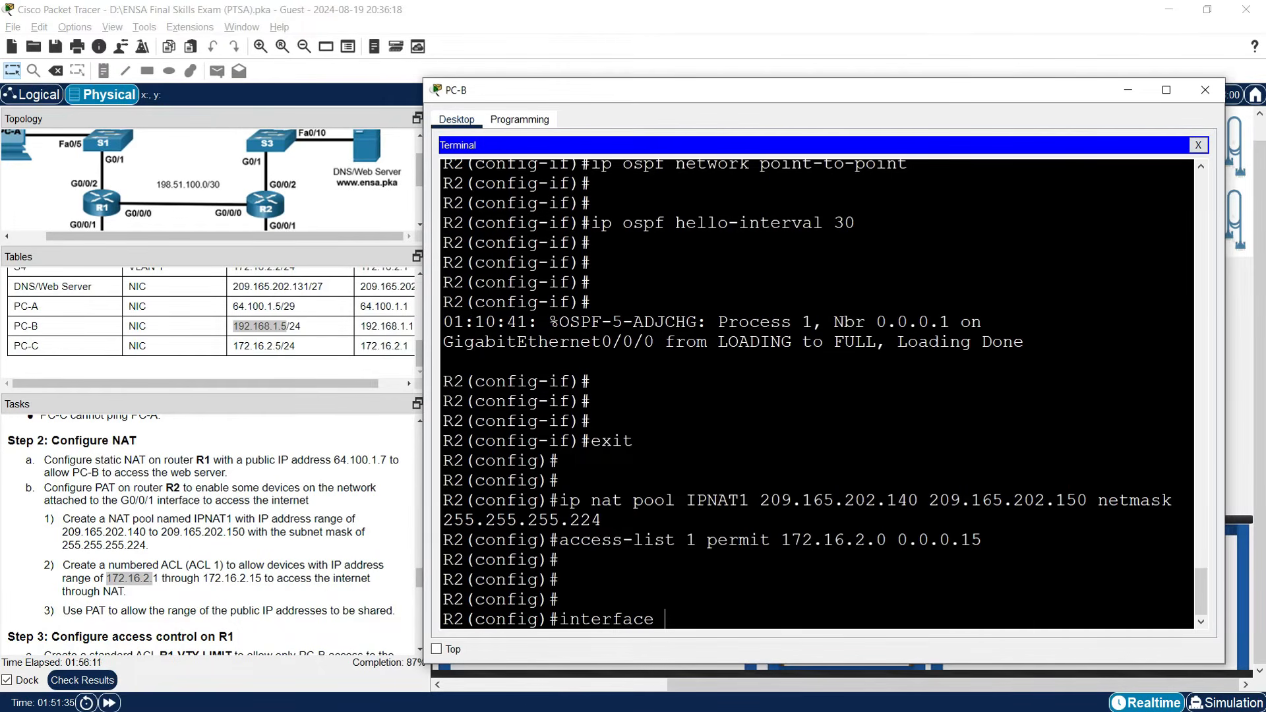
{"action": "type", "text": "g0/0/1"}
{"action": "key", "text": "Return"}
{"action": "type", "text": "ip nat inside"}
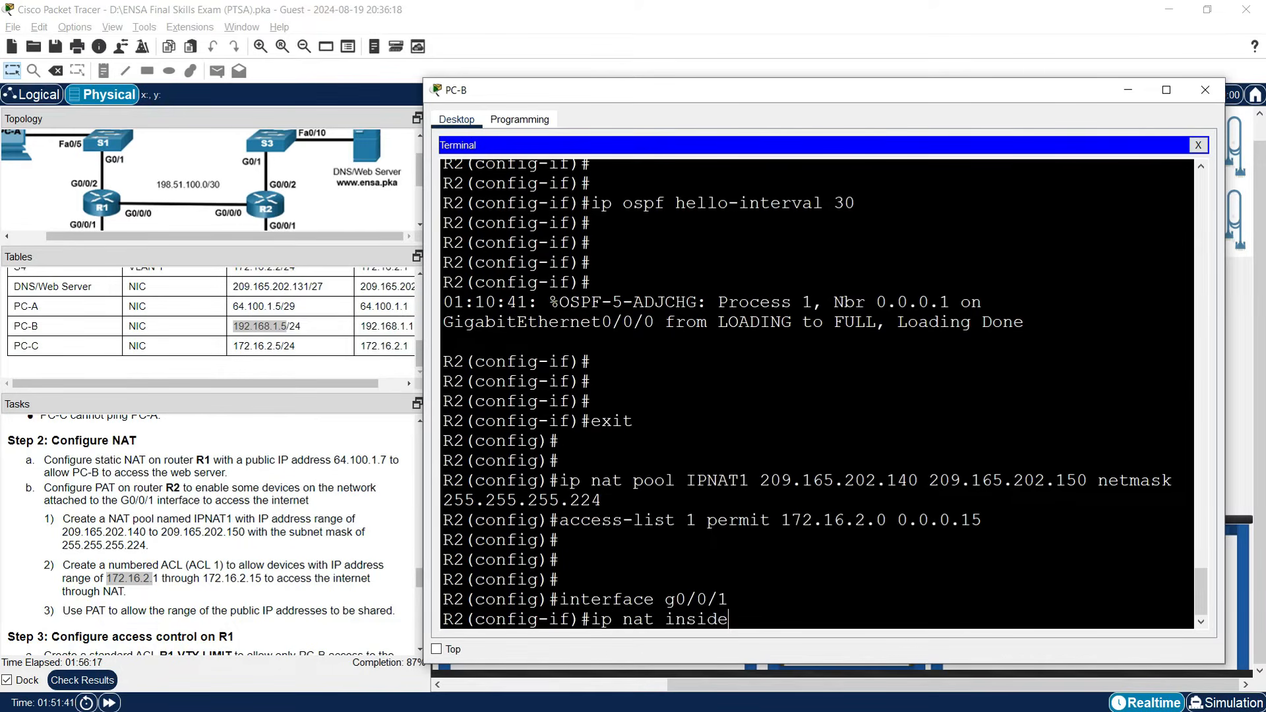
{"action": "key", "text": "Return"}
{"action": "key", "text": "Return"}
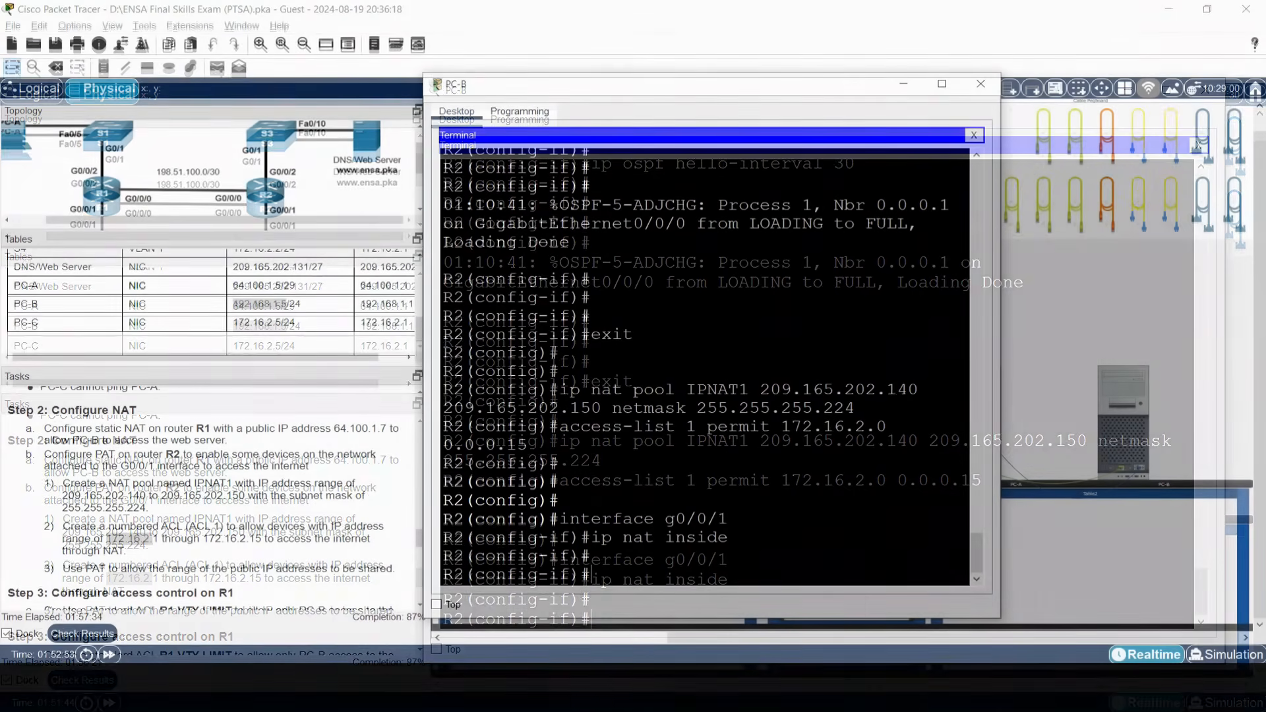
Set G0/0/0 as NAT outside and enter 'ip nat inside source list 1 pool IPNAT1 overload'.
{"action": "type", "text": "int"}
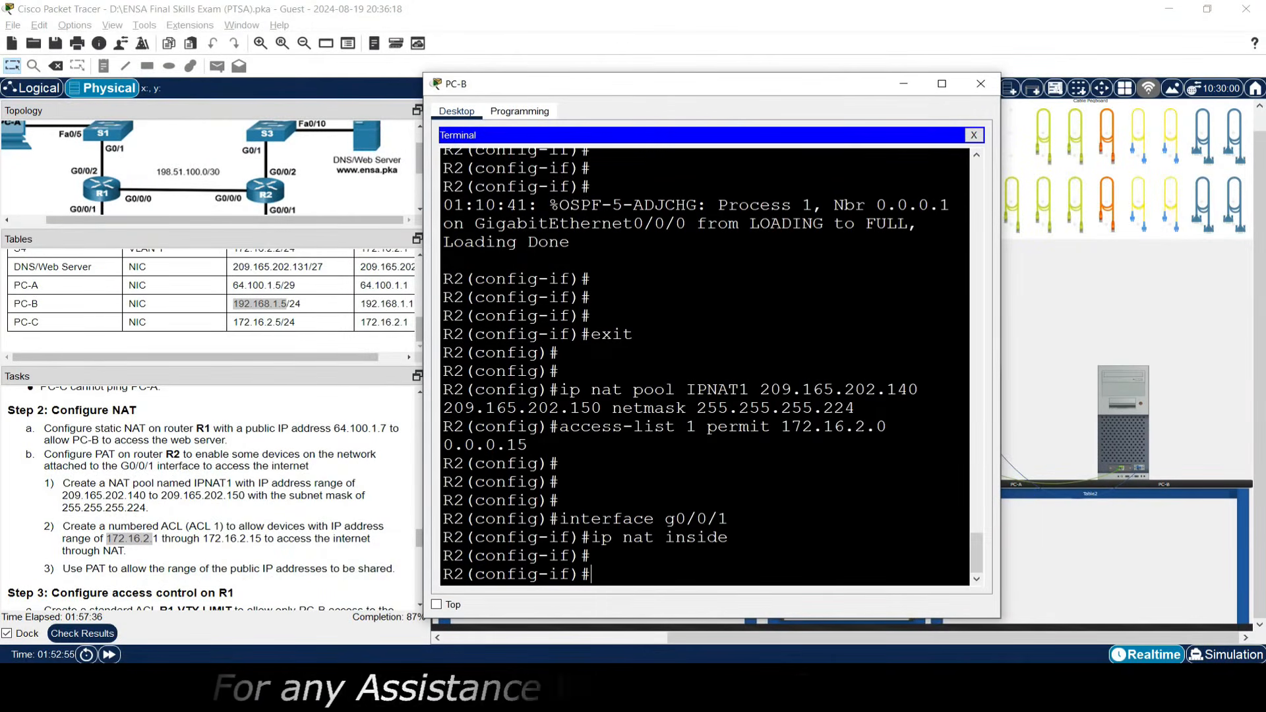
{"action": "type", "text": "erface g0"}
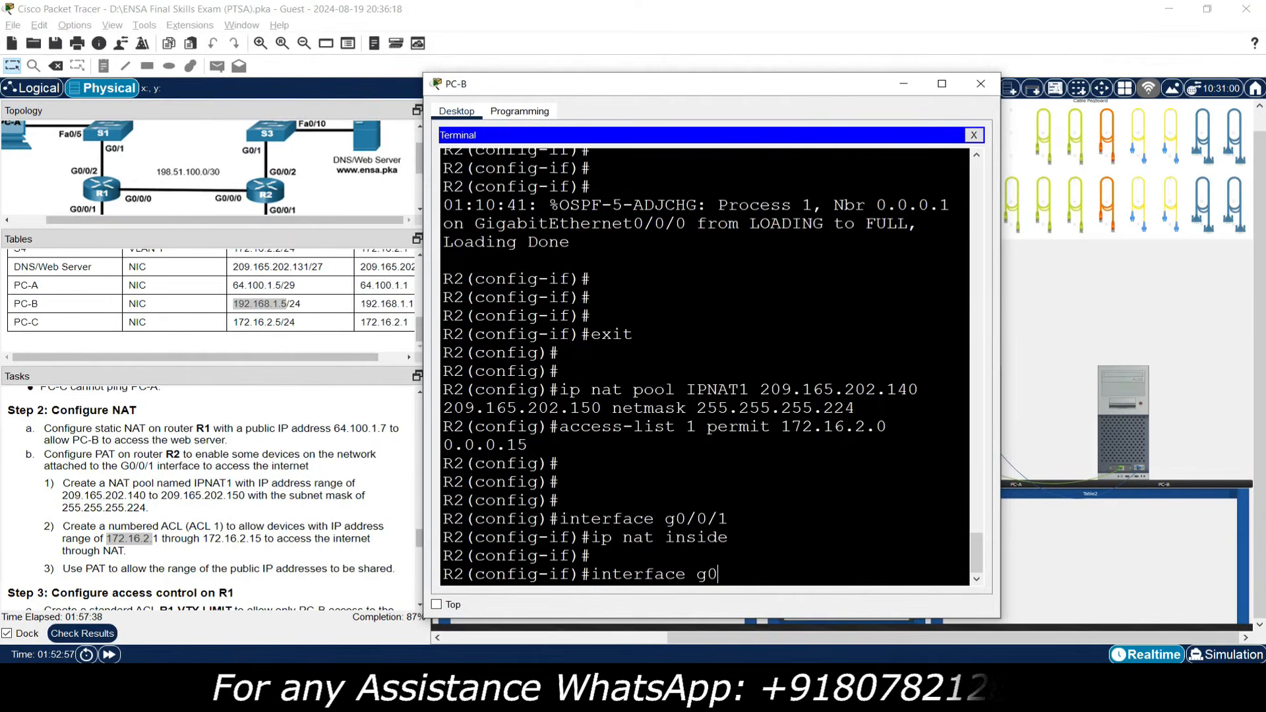
{"action": "type", "text": "/0/0"}
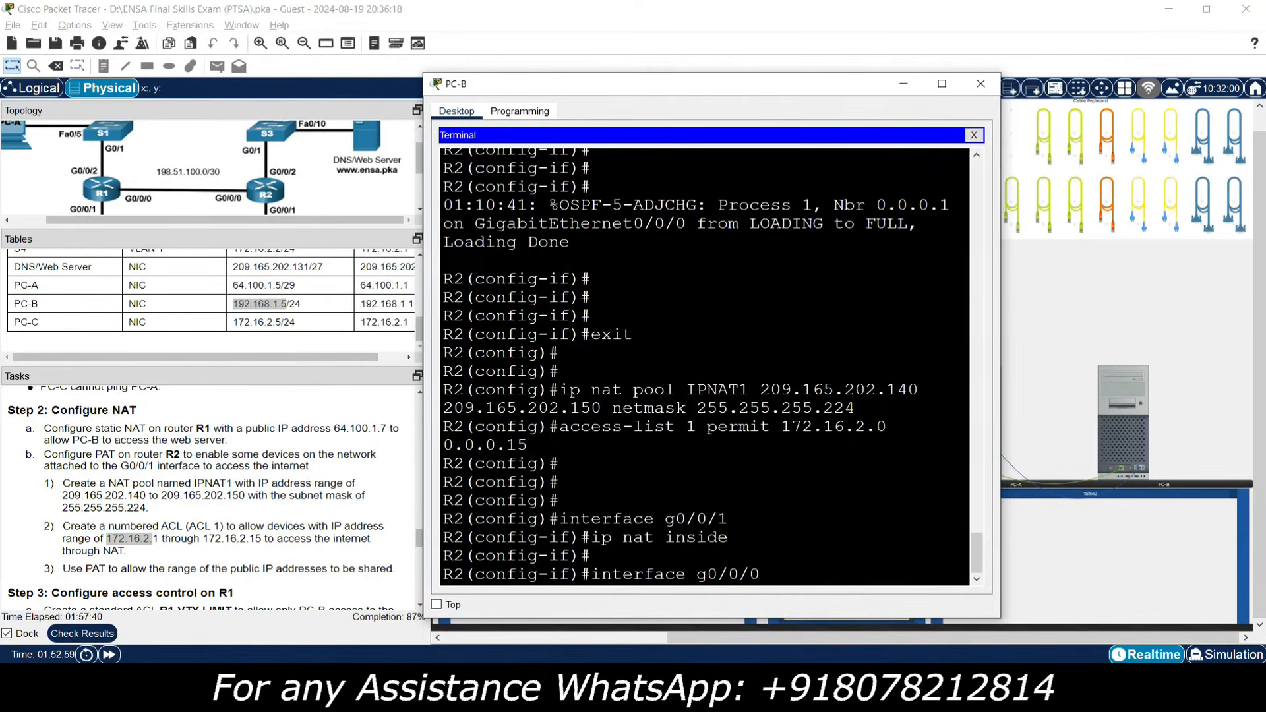
{"action": "key", "text": "Return"}
{"action": "type", "text": "ip nat outside"}
{"action": "key", "text": "Return"}
{"action": "key", "text": "Return"}
{"action": "key", "text": "Return"}
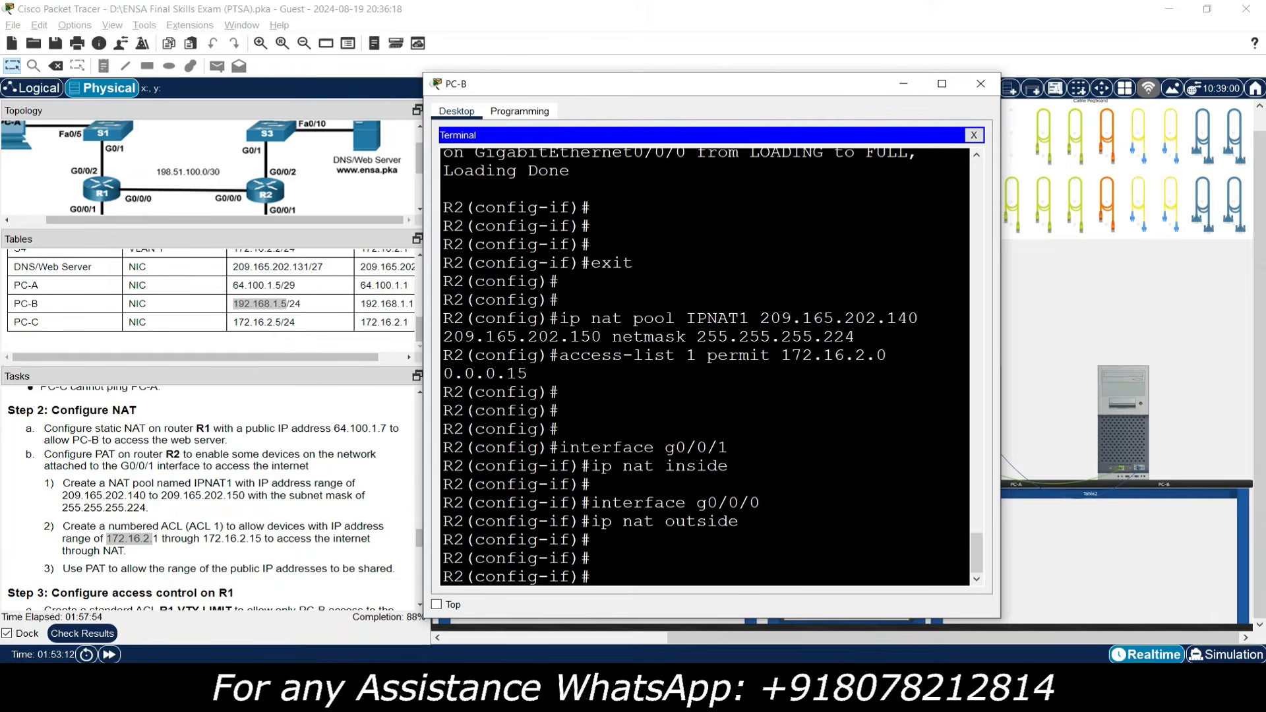
{"action": "type", "text": "ip nat inside s"}
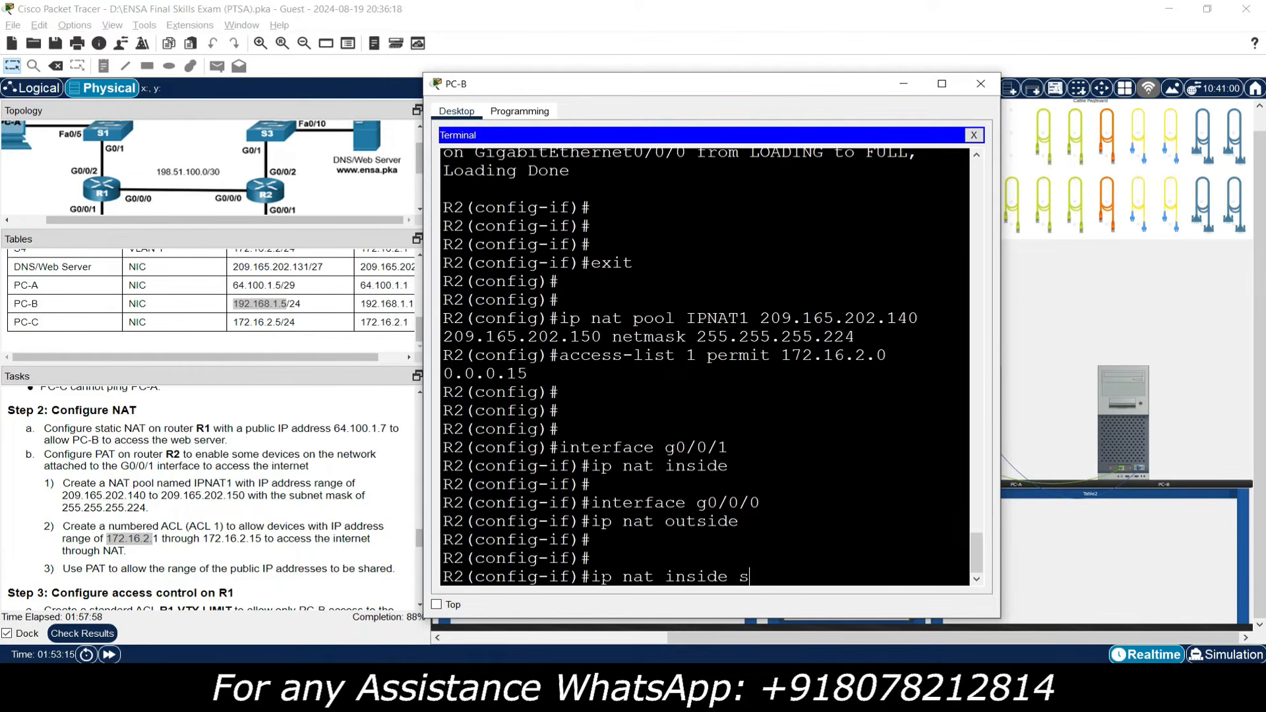
{"action": "type", "text": "ource list 1 pool "}
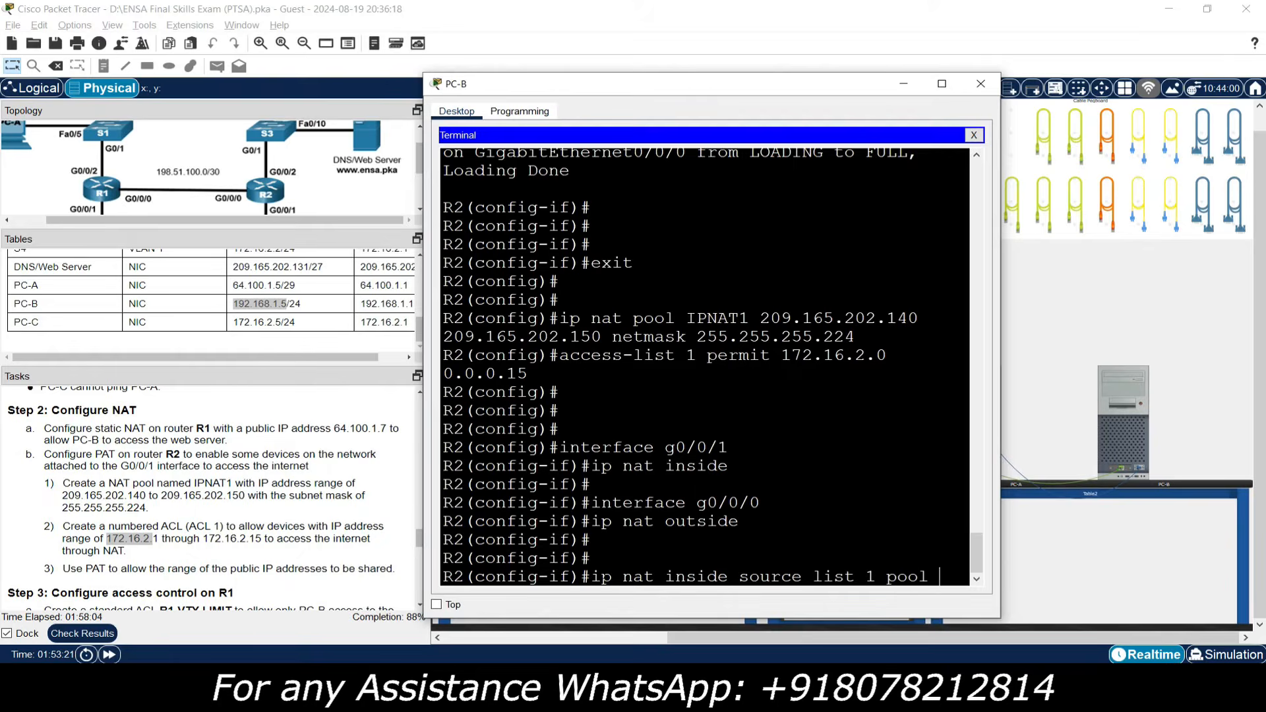
{"action": "type", "text": "IPNAT"}
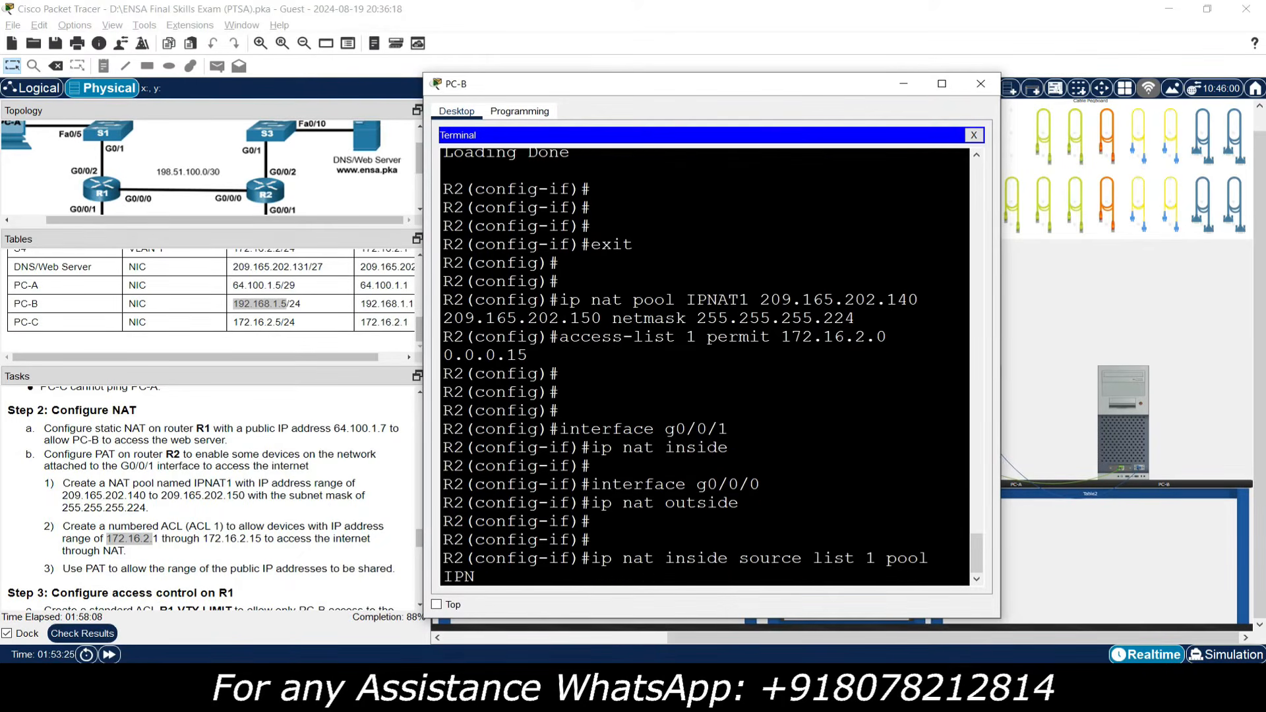
{"action": "type", "text": "1 overload"}
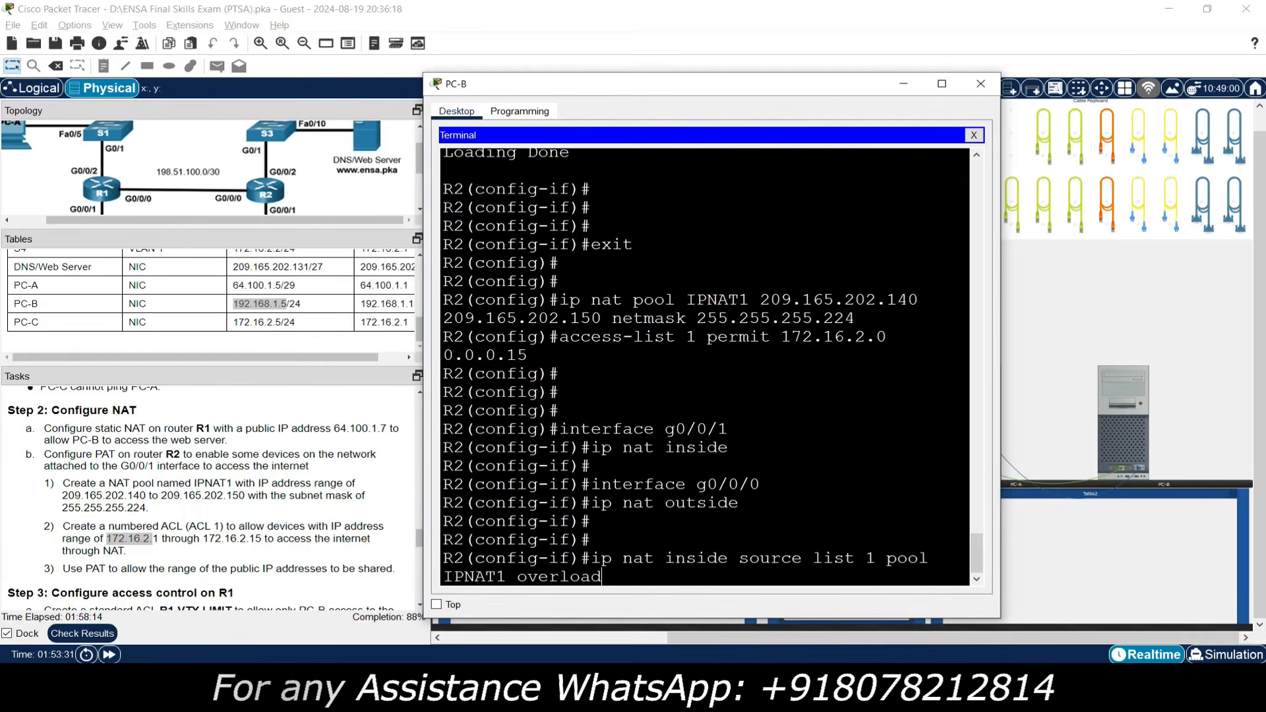
{"action": "key", "text": "Return"}
{"action": "key", "text": "Return"}
{"action": "key", "text": "Return"}
{"action": "key", "text": "Return"}
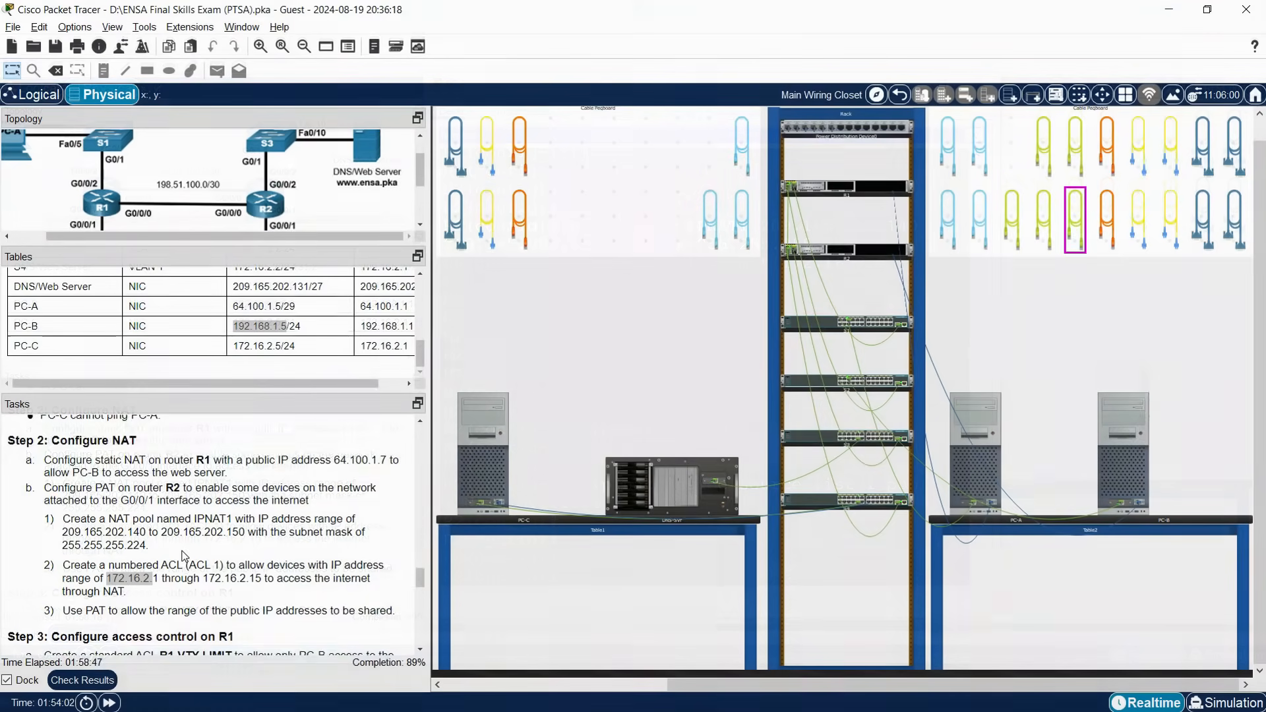
In PC-A's console to R1, create the named standard ACL R1-VTY-LIMIT.
{"action": "scroll", "coordinate": [183, 556], "scroll_direction": "down", "scroll_amount": 2}
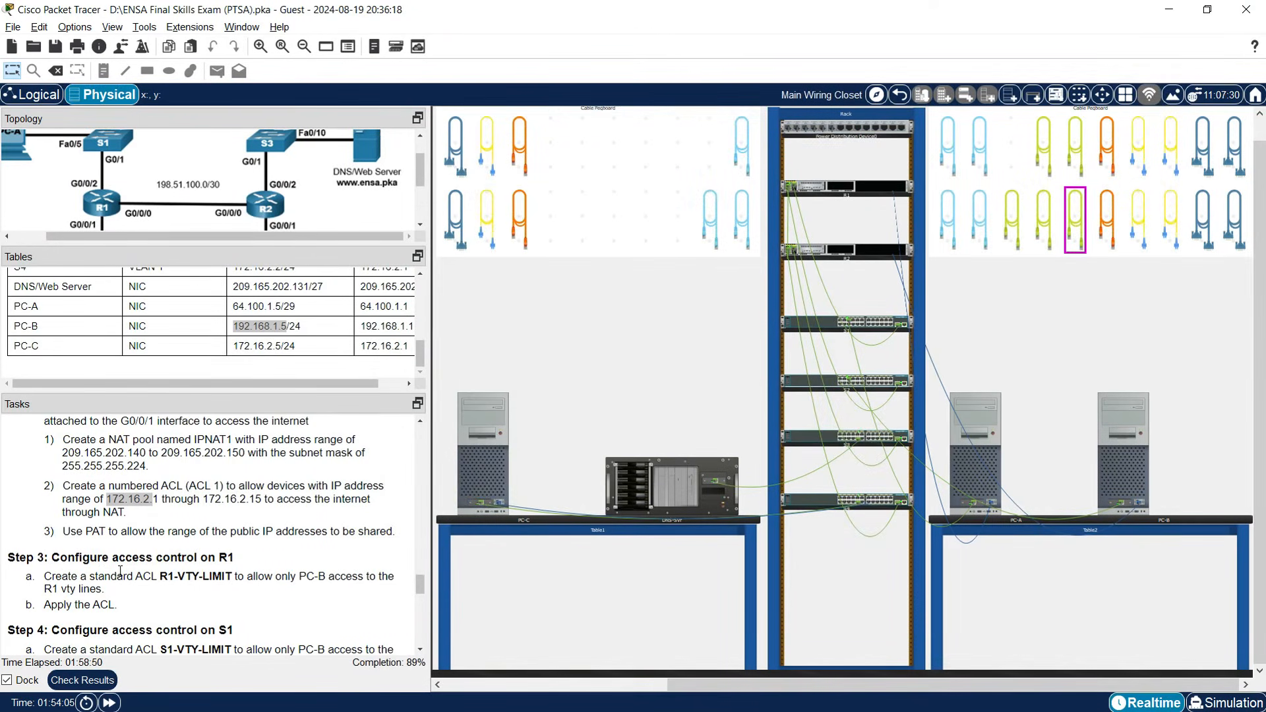
{"action": "scroll", "coordinate": [193, 574], "scroll_direction": "down", "scroll_amount": 1}
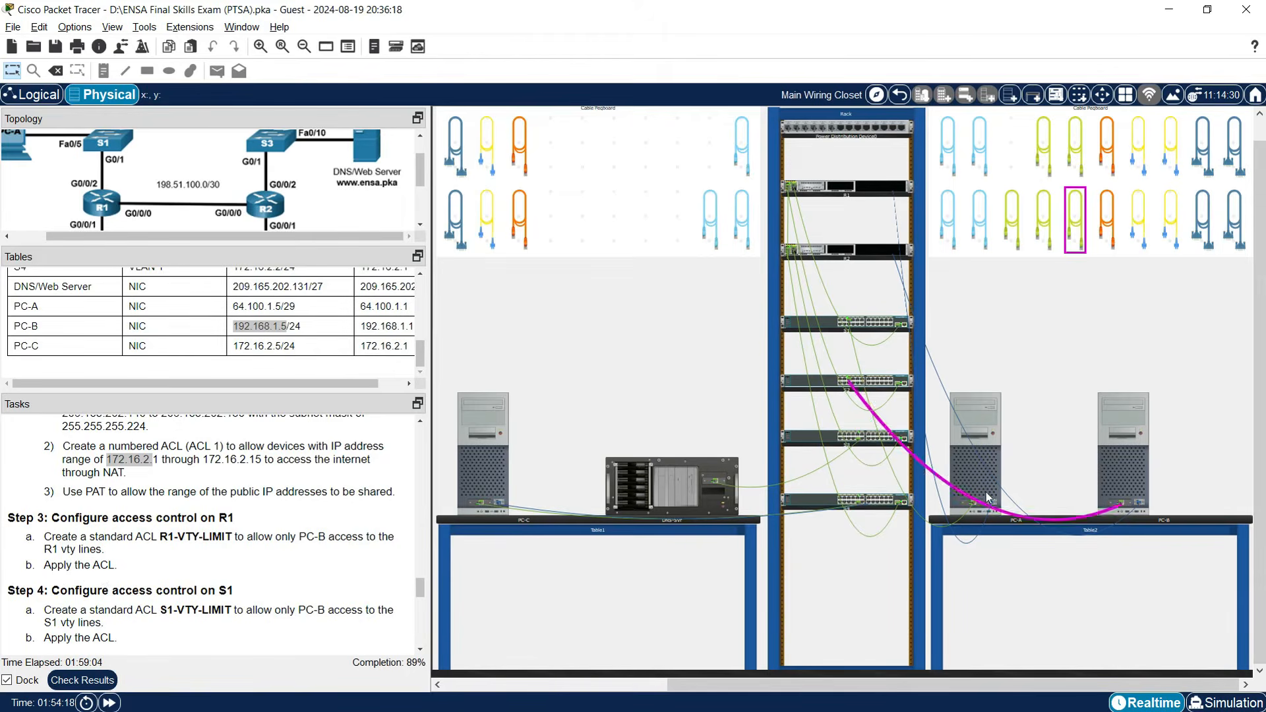
{"action": "left_click", "coordinate": [974, 455]}
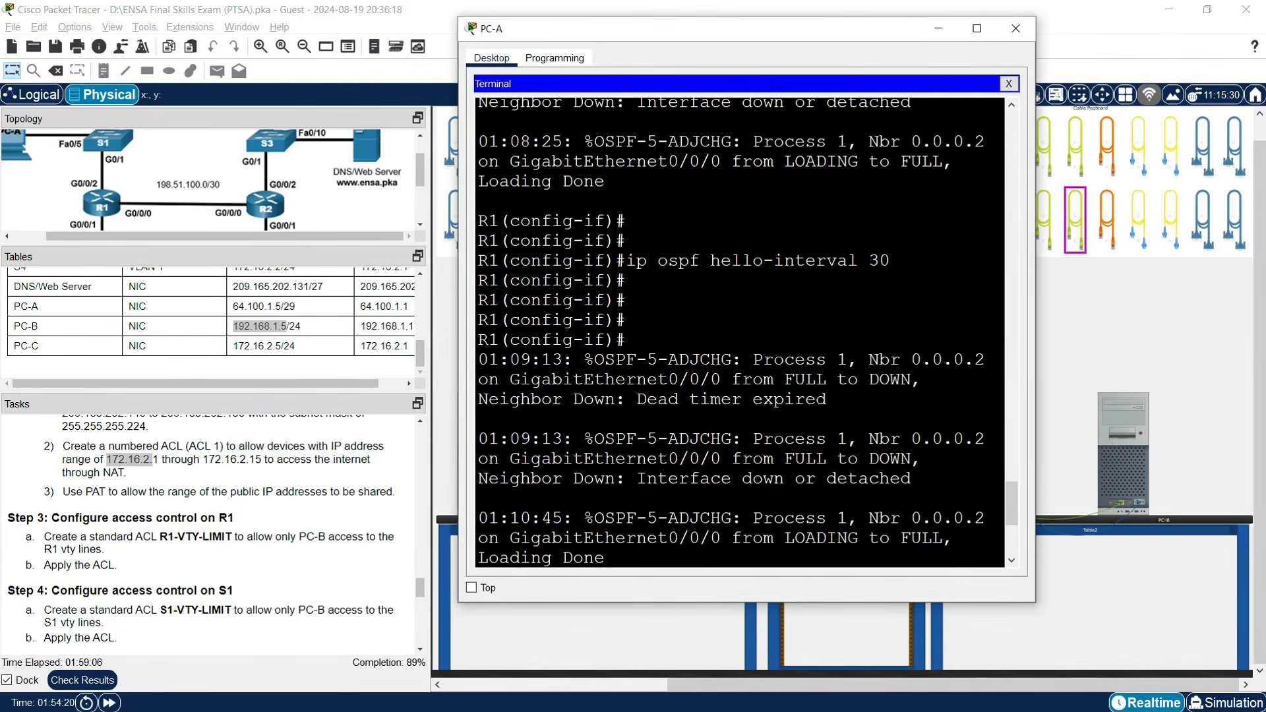
{"action": "left_click_drag", "start_coordinate": [1038, 257], "coordinate": [1225, 257]}
{"action": "key", "text": "Return"}
{"action": "key", "text": "Return"}
{"action": "key", "text": "Return"}
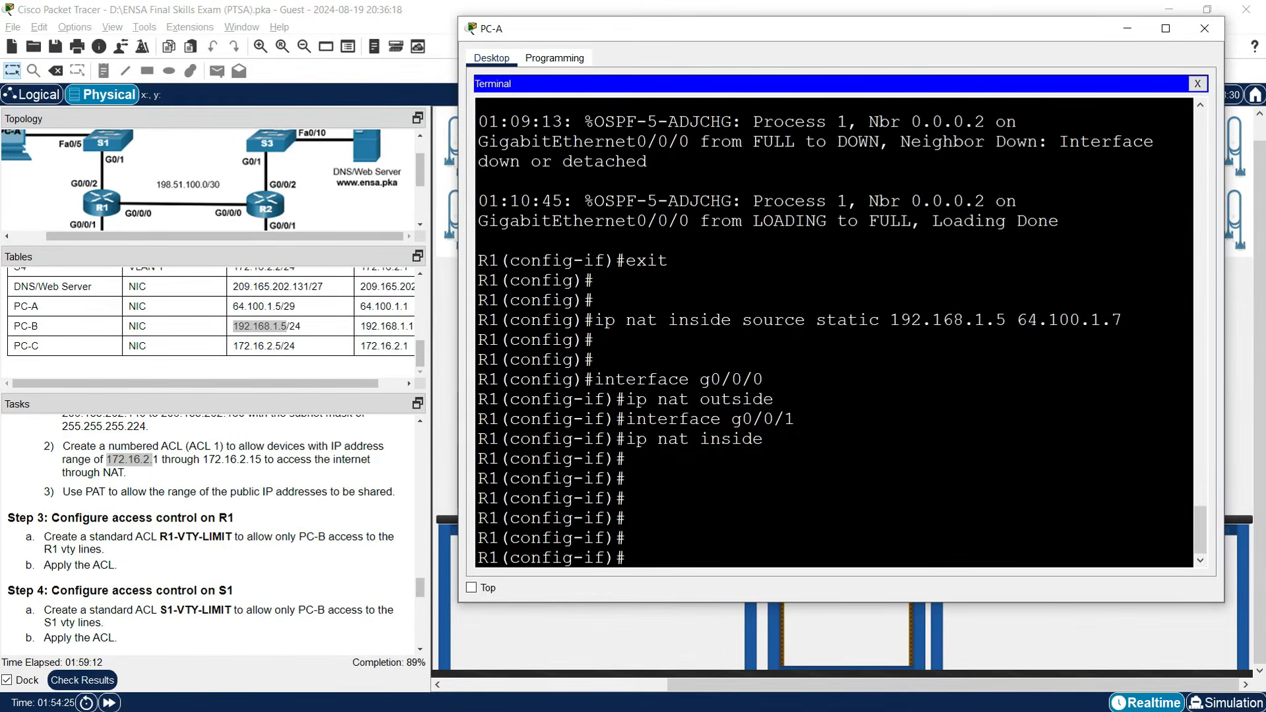
{"action": "key", "text": "Return"}
{"action": "key", "text": "Return"}
{"action": "type", "text": "ip acc"}
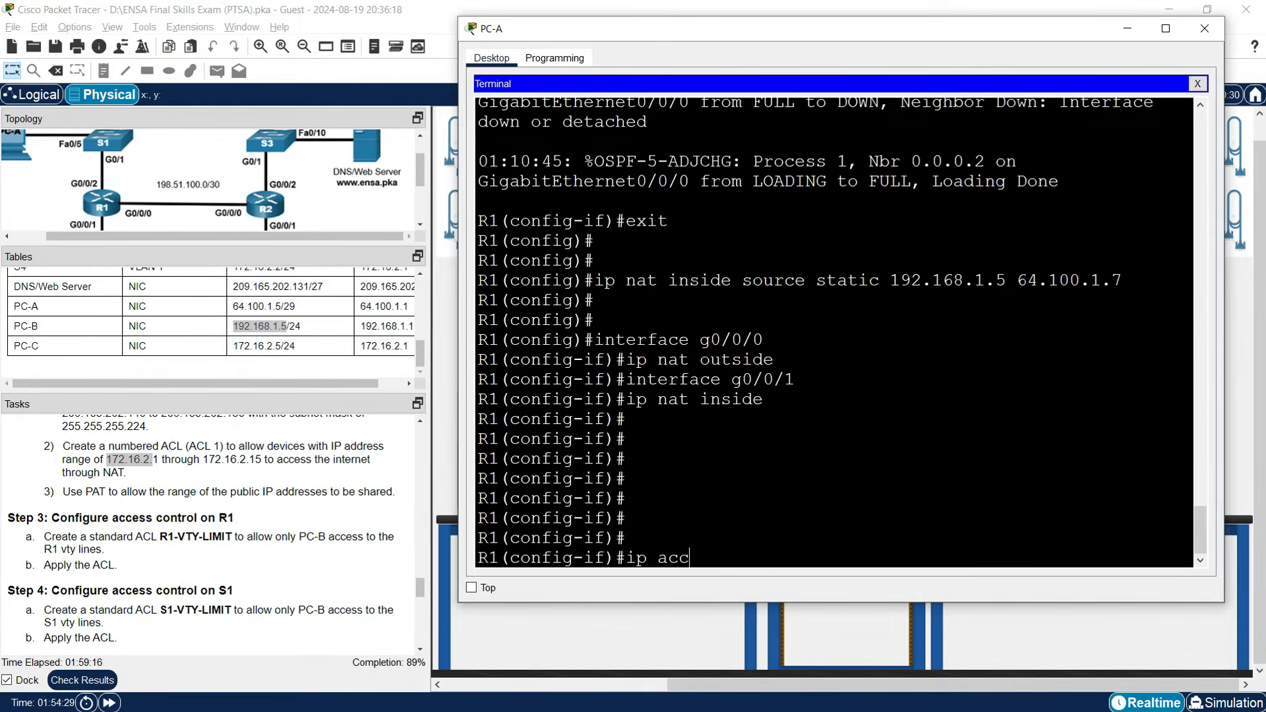
{"action": "type", "text": "ess-list standard"}
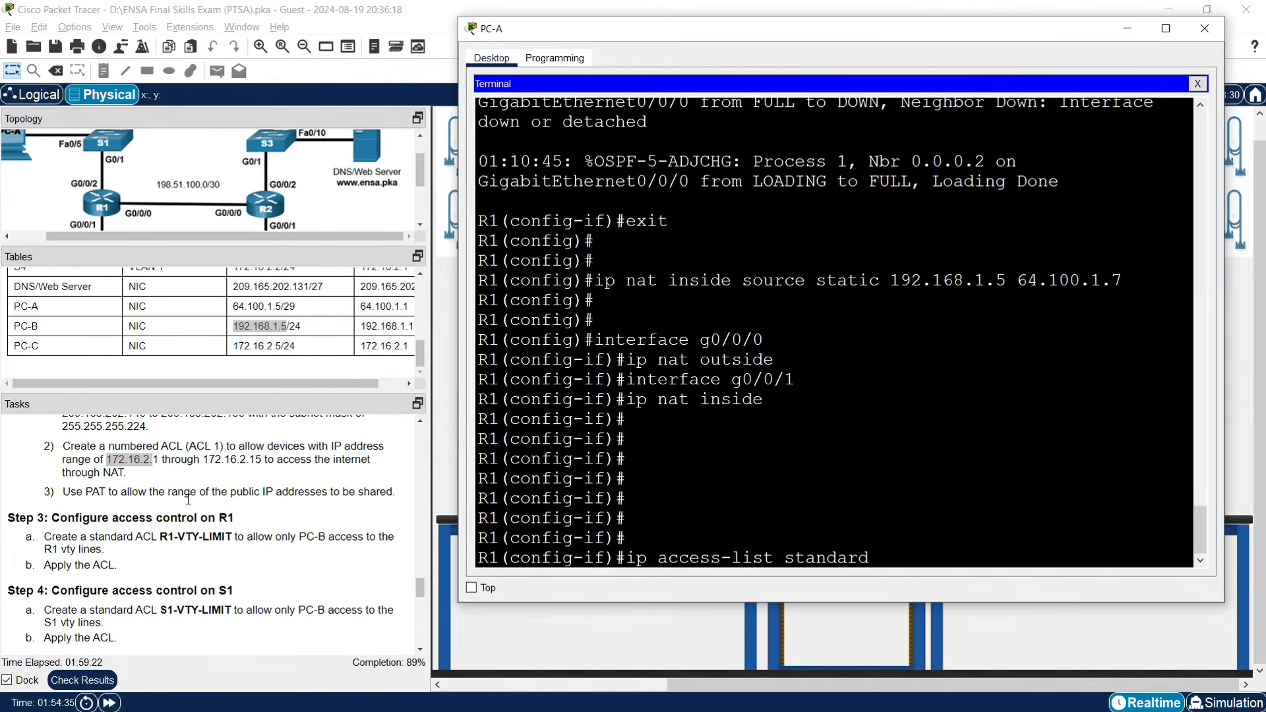
{"action": "left_click_drag", "start_coordinate": [162, 539], "coordinate": [232, 539]}
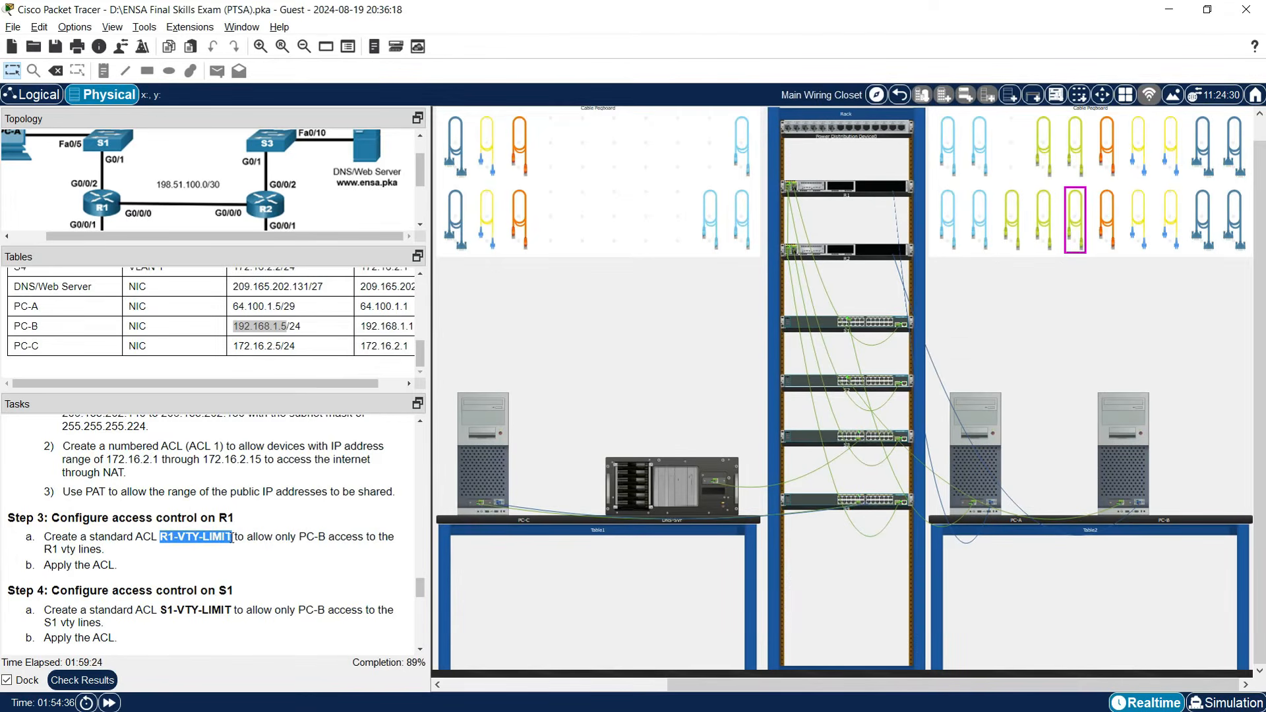
{"action": "right_click", "coordinate": [230, 538]}
{"action": "left_click", "coordinate": [253, 544]}
{"action": "left_click", "coordinate": [965, 473]}
{"action": "right_click", "coordinate": [903, 544]}
{"action": "left_click", "coordinate": [915, 569]}
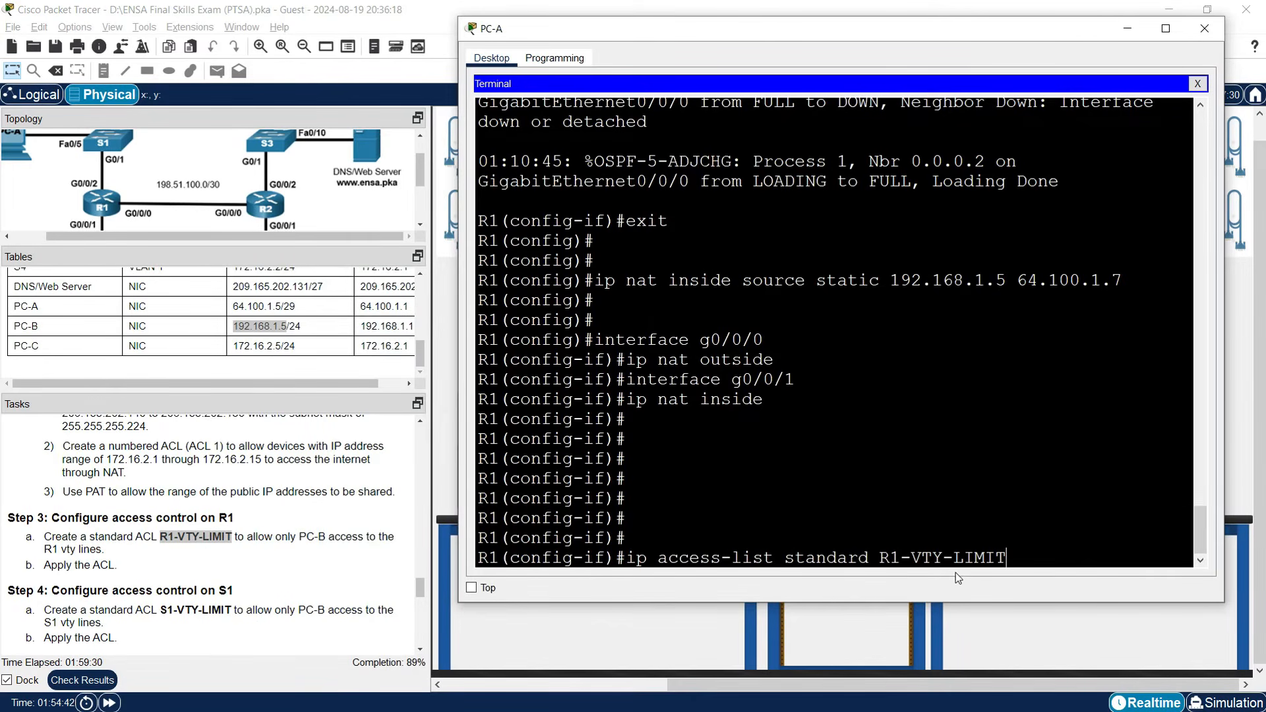
{"action": "key", "text": "Return"}
Add the entry 'permit host 192.168.1.5' to R1-VTY-LIMIT.
{"action": "type", "text": "permit"}
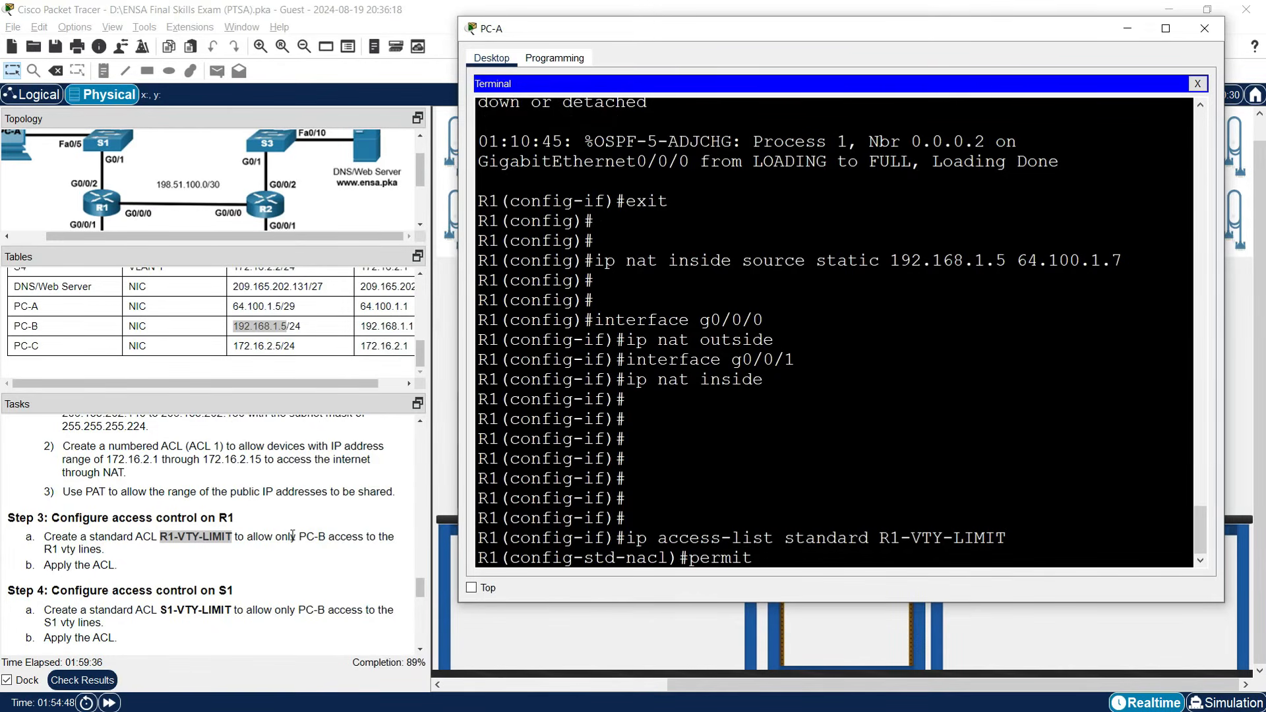
{"action": "right_click", "coordinate": [257, 323]}
{"action": "left_click", "coordinate": [285, 334]}
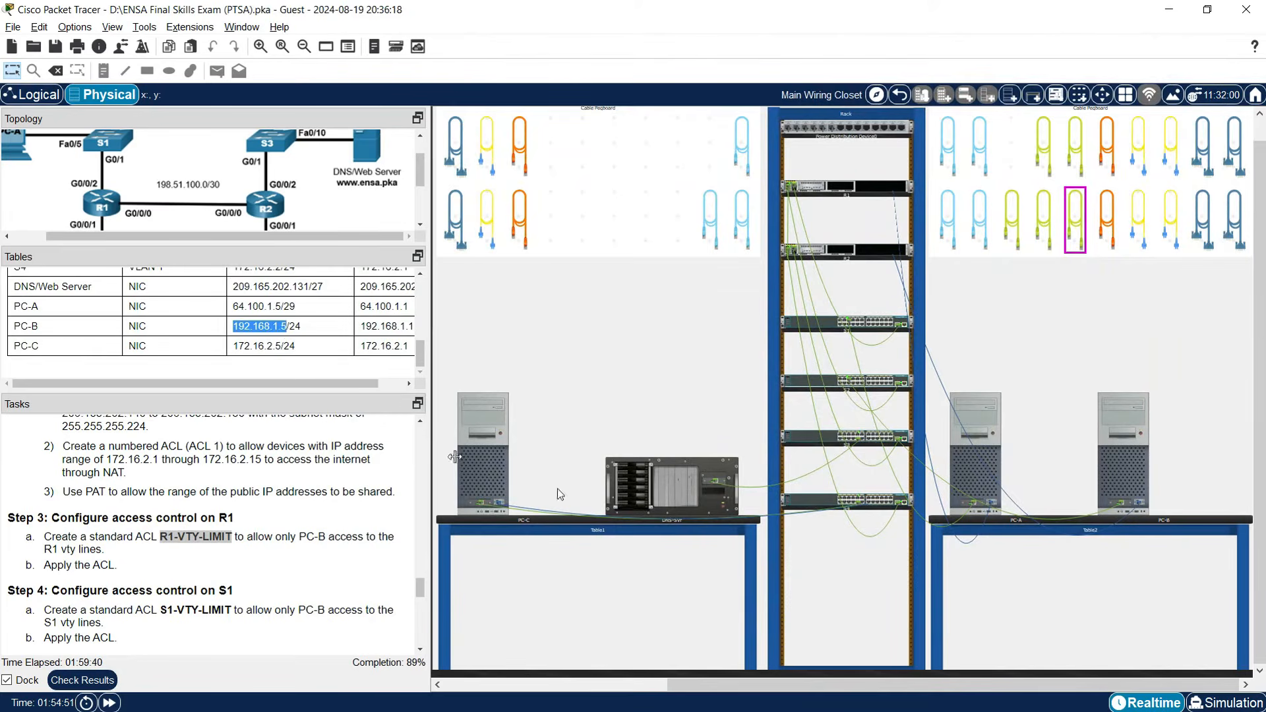
{"action": "left_click", "coordinate": [967, 463]}
{"action": "right_click", "coordinate": [852, 553]}
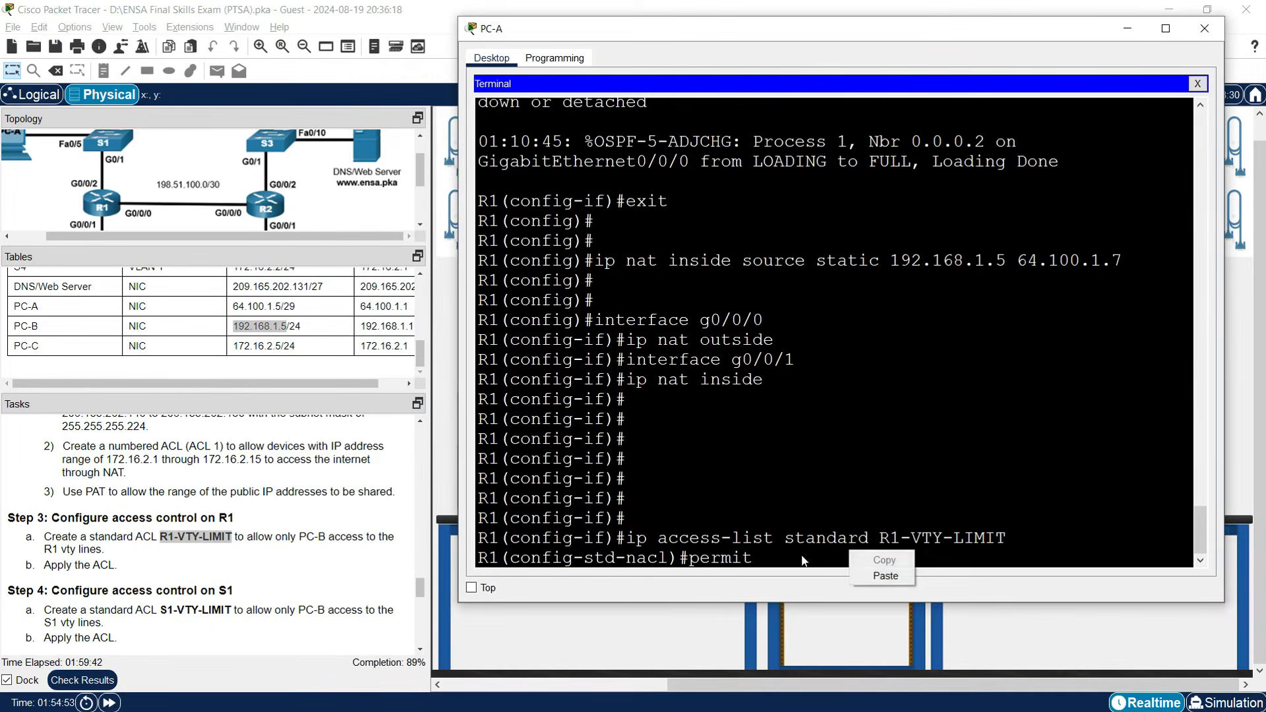
{"action": "key", "text": "Escape"}
{"action": "type", "text": "host"}
{"action": "right_click", "coordinate": [832, 546]}
{"action": "left_click", "coordinate": [845, 572]}
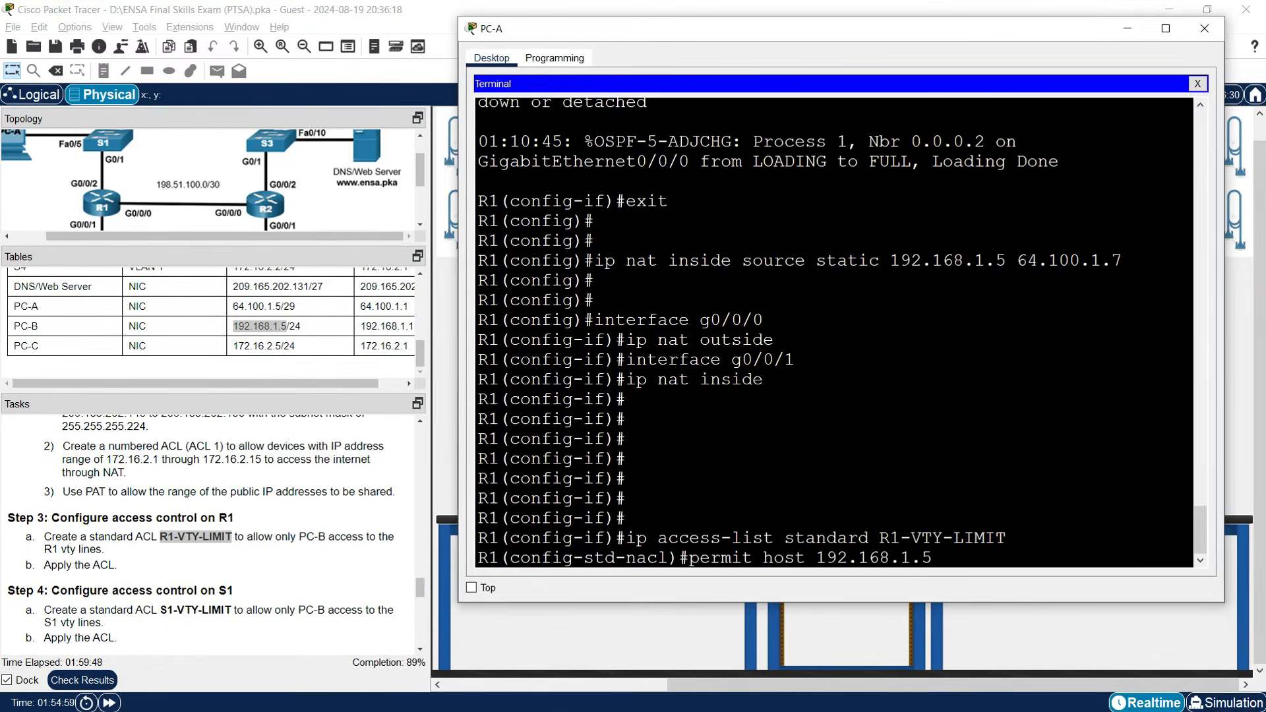
{"action": "key", "text": "Return"}
{"action": "key", "text": "Return"}
{"action": "key", "text": "Return"}
Apply R1-VTY-LIMIT inbound to R1's vty lines 0–15 with access-class.
{"action": "type", "text": "line vty 0 15"}
{"action": "key", "text": "Return"}
{"action": "type", "text": "ac"}
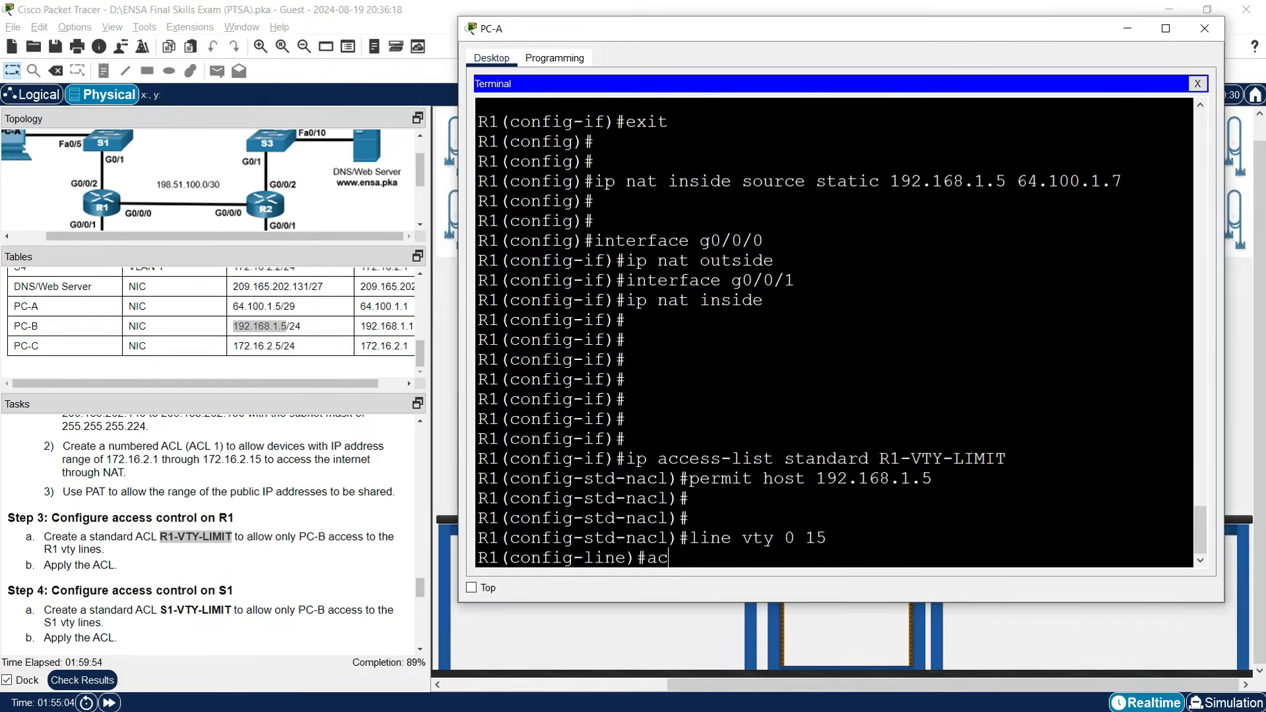
{"action": "type", "text": "cess-class"}
{"action": "left_click_drag", "start_coordinate": [880, 459], "coordinate": [991, 460]}
{"action": "right_click", "coordinate": [990, 460]}
{"action": "left_click", "coordinate": [997, 470]}
{"action": "right_click", "coordinate": [858, 543]}
{"action": "left_click", "coordinate": [877, 567]}
{"action": "type", "text": "in"}
{"action": "key", "text": "Return"}
{"action": "key", "text": "Return"}
{"action": "key", "text": "Return"}
{"action": "key", "text": "Return"}
{"action": "key", "text": "Return"}
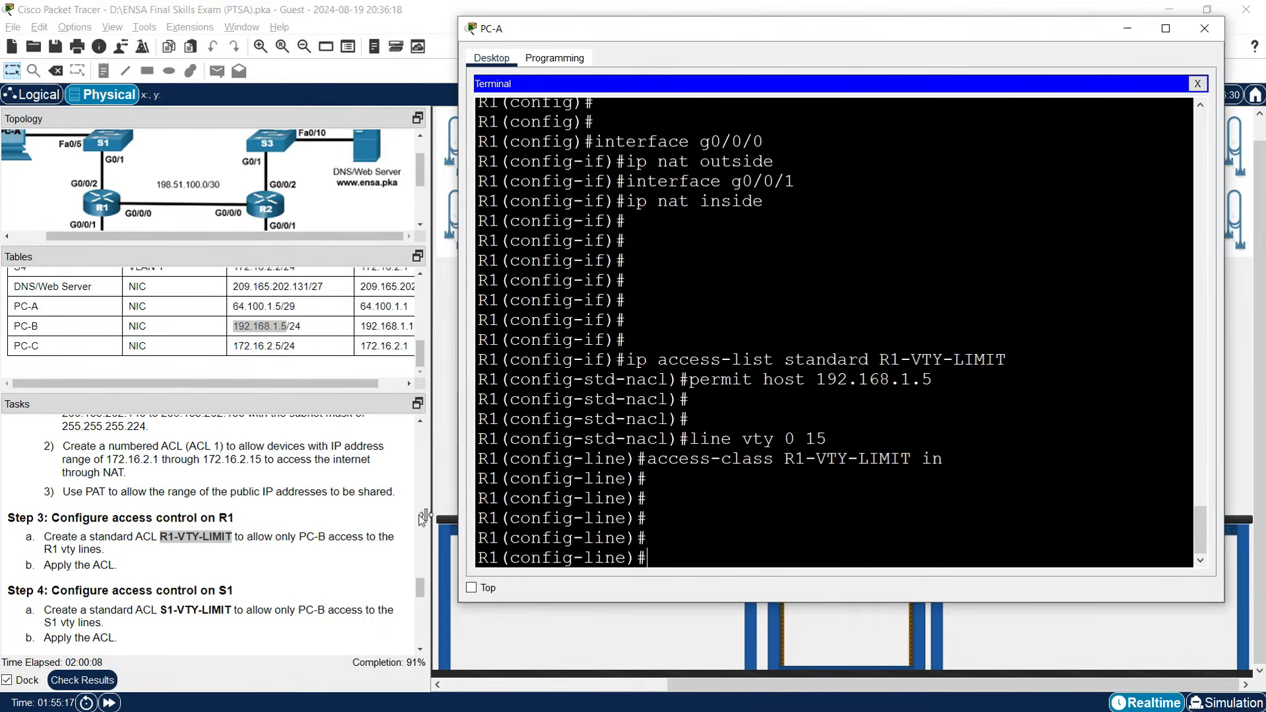
{"action": "left_click", "coordinate": [350, 517]}
{"action": "scroll", "coordinate": [250, 556], "scroll_direction": "down", "scroll_amount": 2}
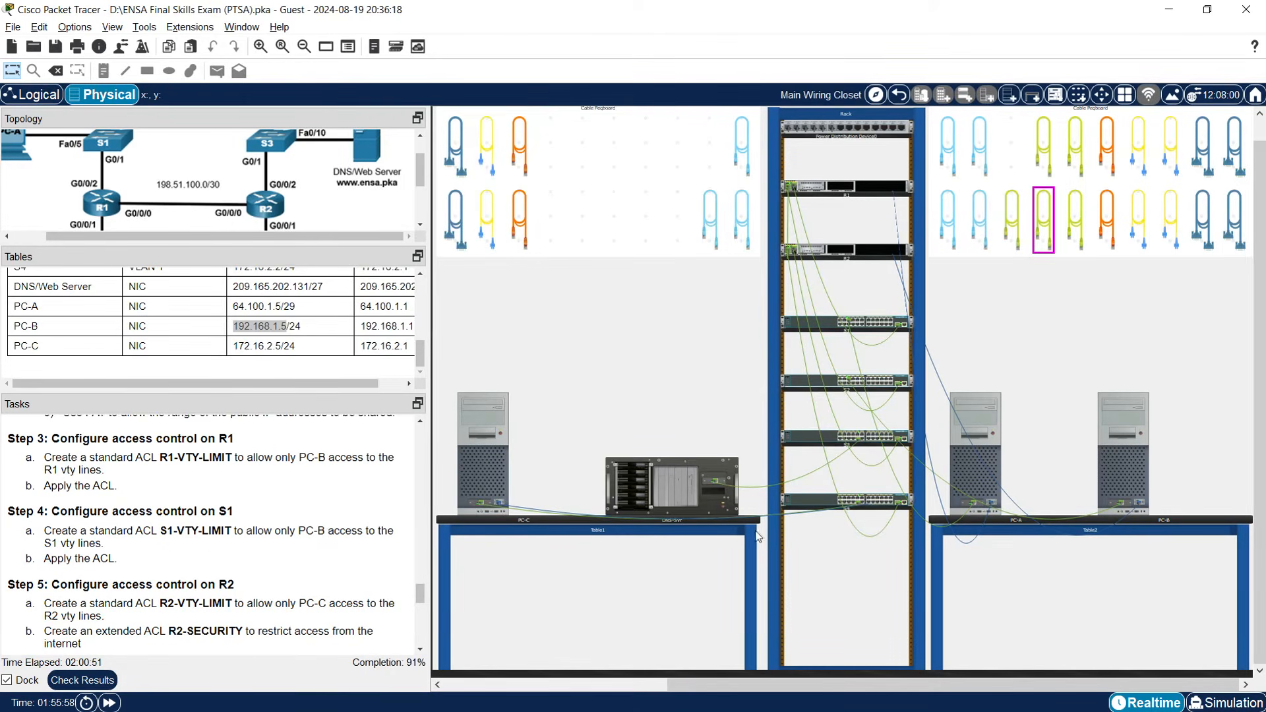
Inspect the rear of the bottom rack switch and S1, then close the view.
{"action": "mouse_move", "coordinate": [785, 518]}
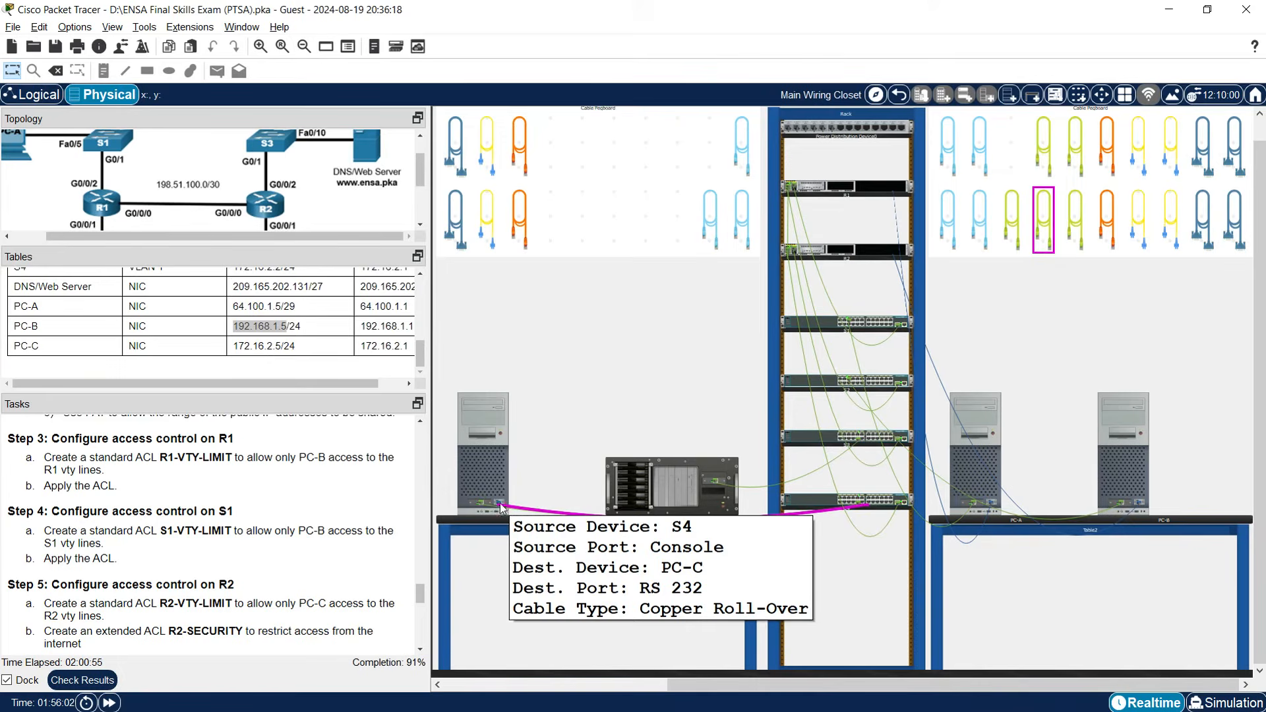
{"action": "right_click", "coordinate": [805, 504]}
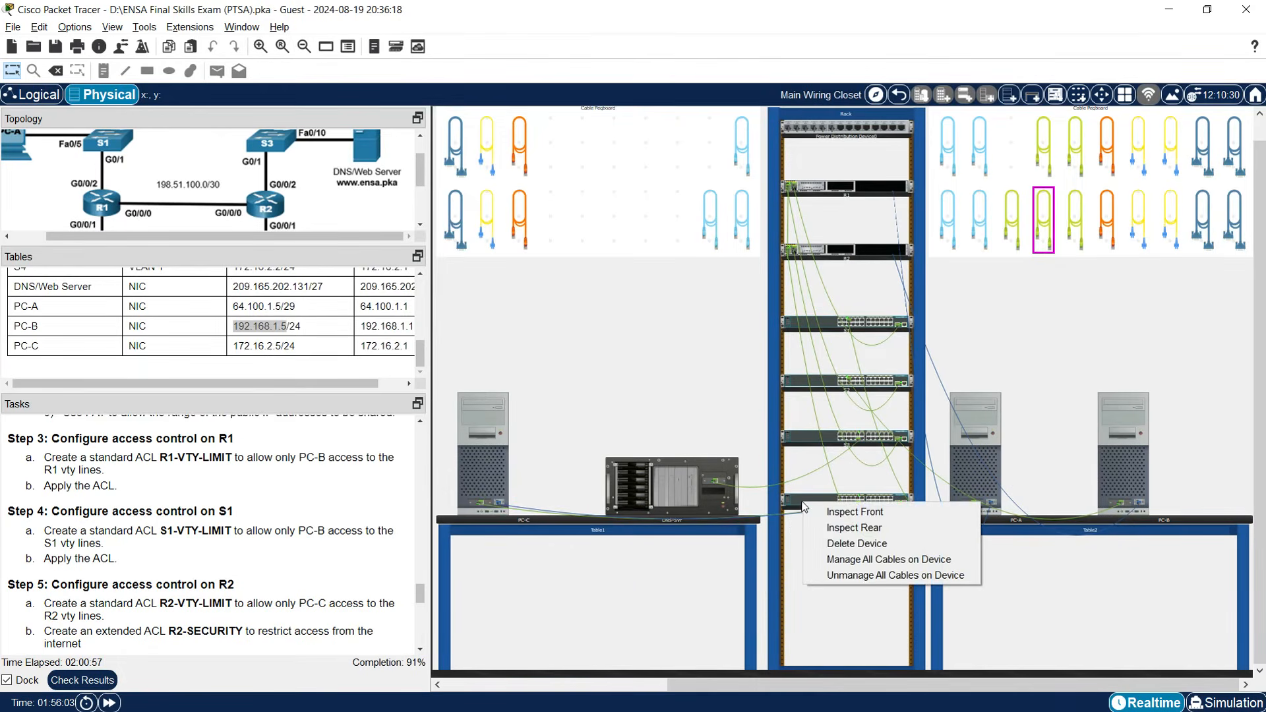
{"action": "left_click", "coordinate": [850, 527]}
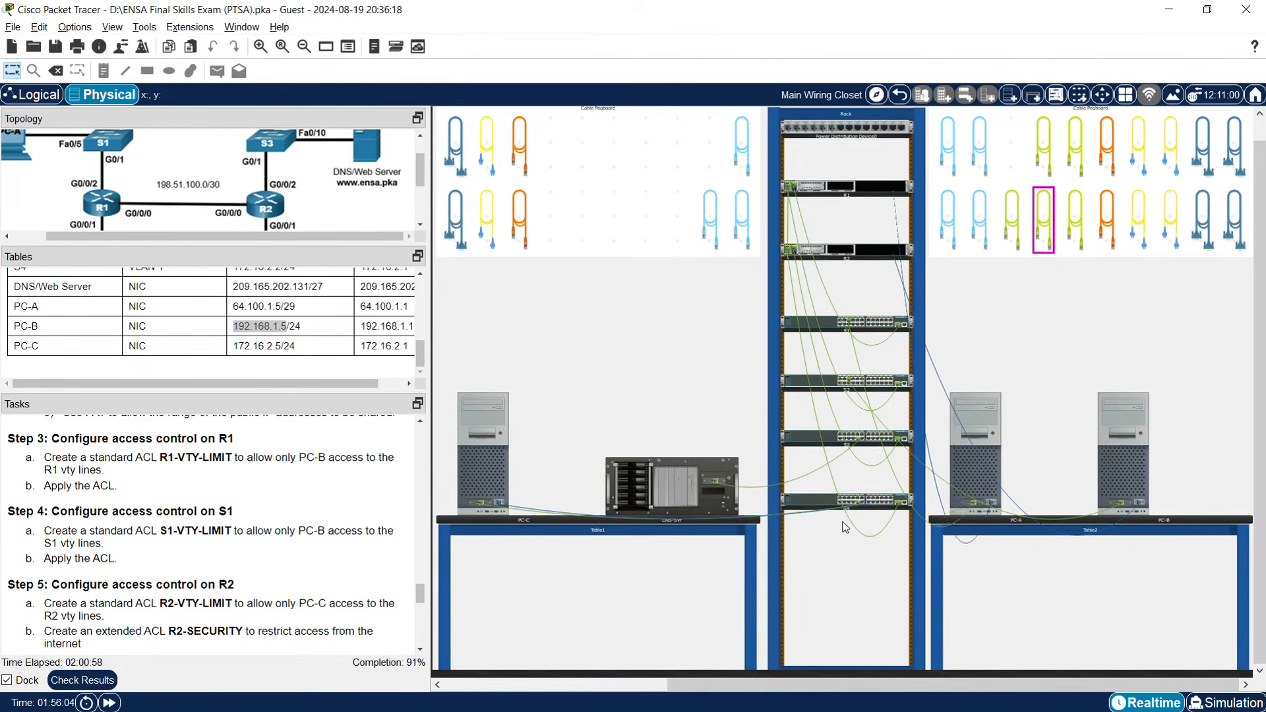
{"action": "right_click", "coordinate": [831, 326]}
{"action": "left_click", "coordinate": [858, 344]}
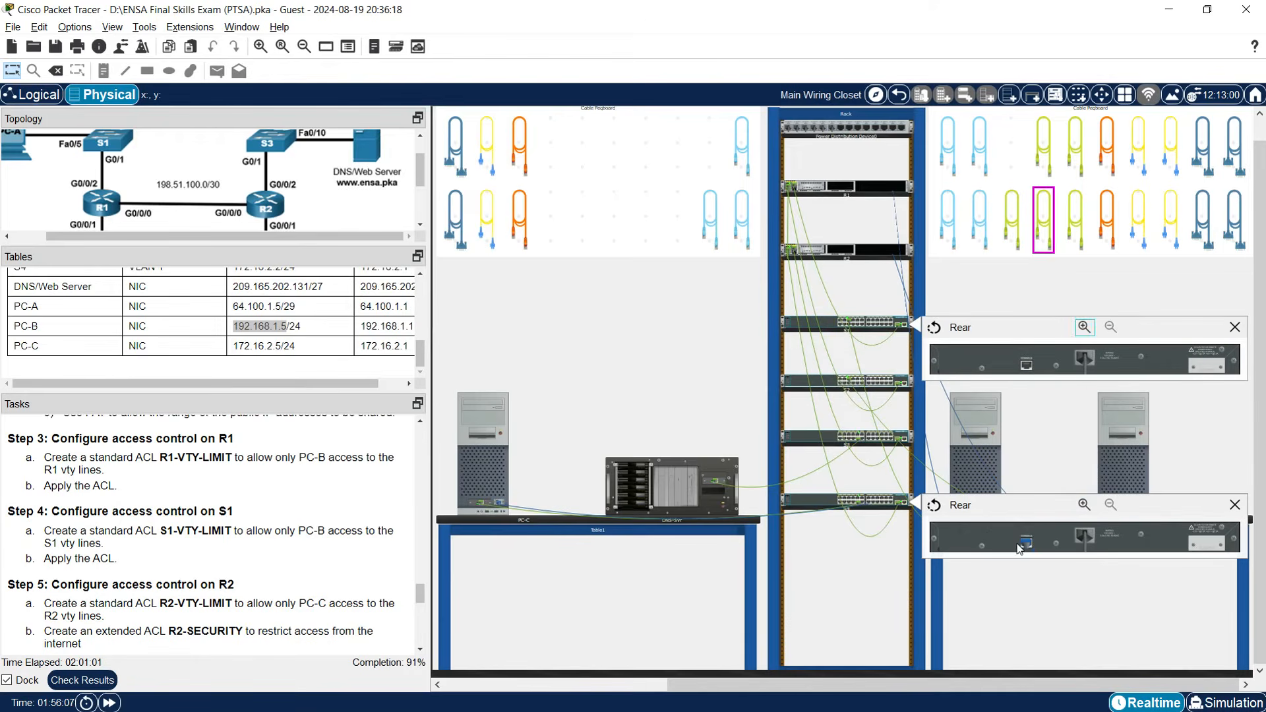
{"action": "left_click", "coordinate": [1027, 365]}
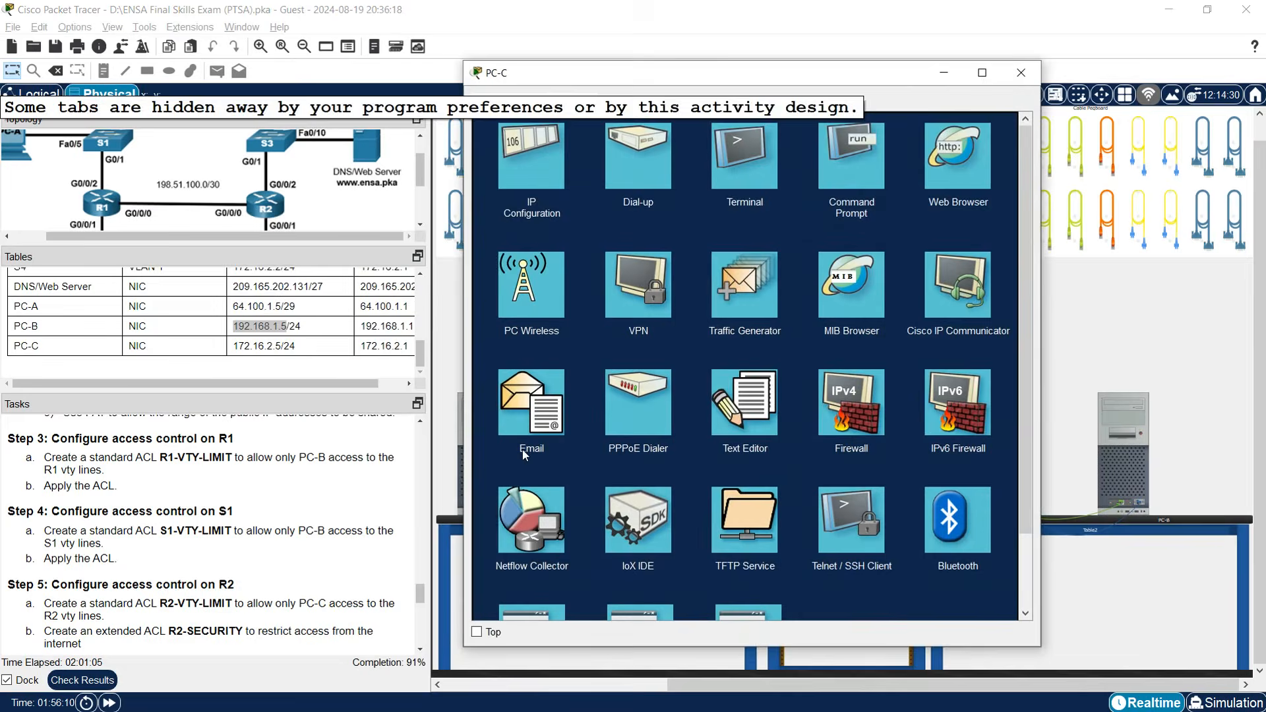
Connect PC-C's terminal to S1 with default settings and enter global configuration mode.
{"action": "left_click", "coordinate": [746, 170]}
{"action": "left_click", "coordinate": [982, 267]}
{"action": "key", "text": "Return"}
{"action": "key", "text": "Return"}
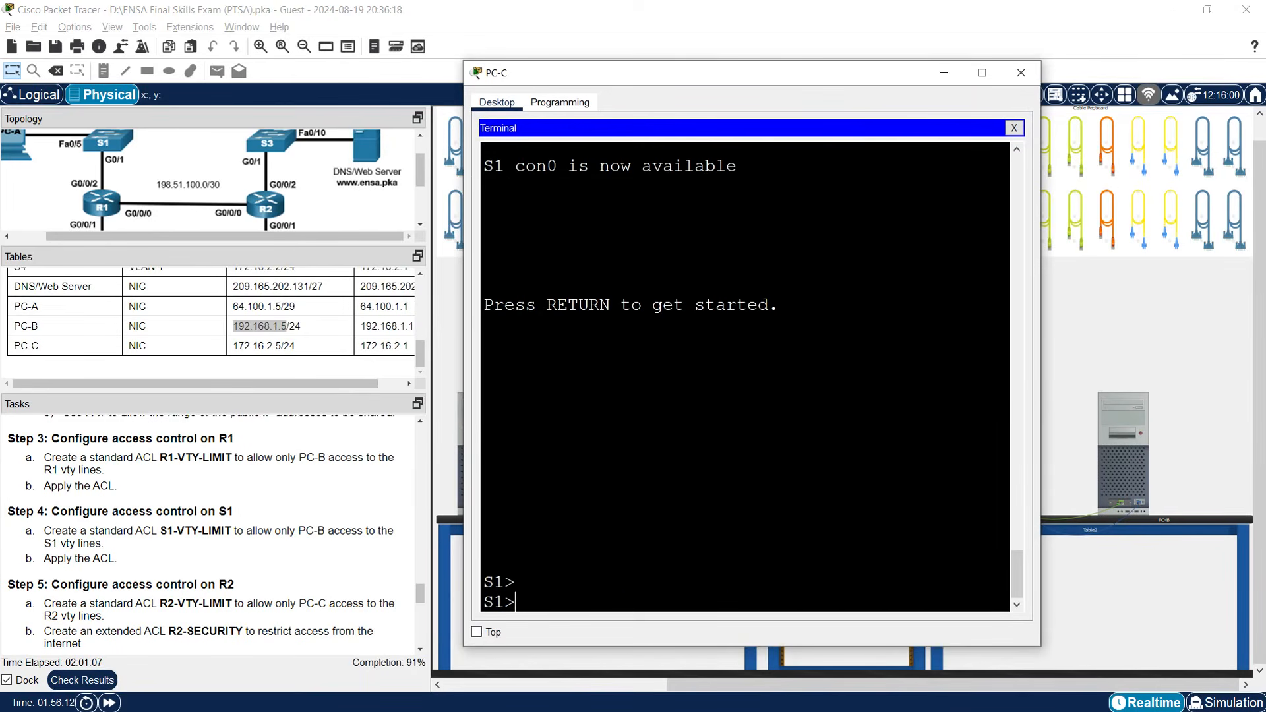
{"action": "left_click_drag", "start_coordinate": [1040, 286], "coordinate": [1210, 286]}
{"action": "type", "text": "enable"}
{"action": "key", "text": "Return"}
{"action": "type", "text": "conf"}
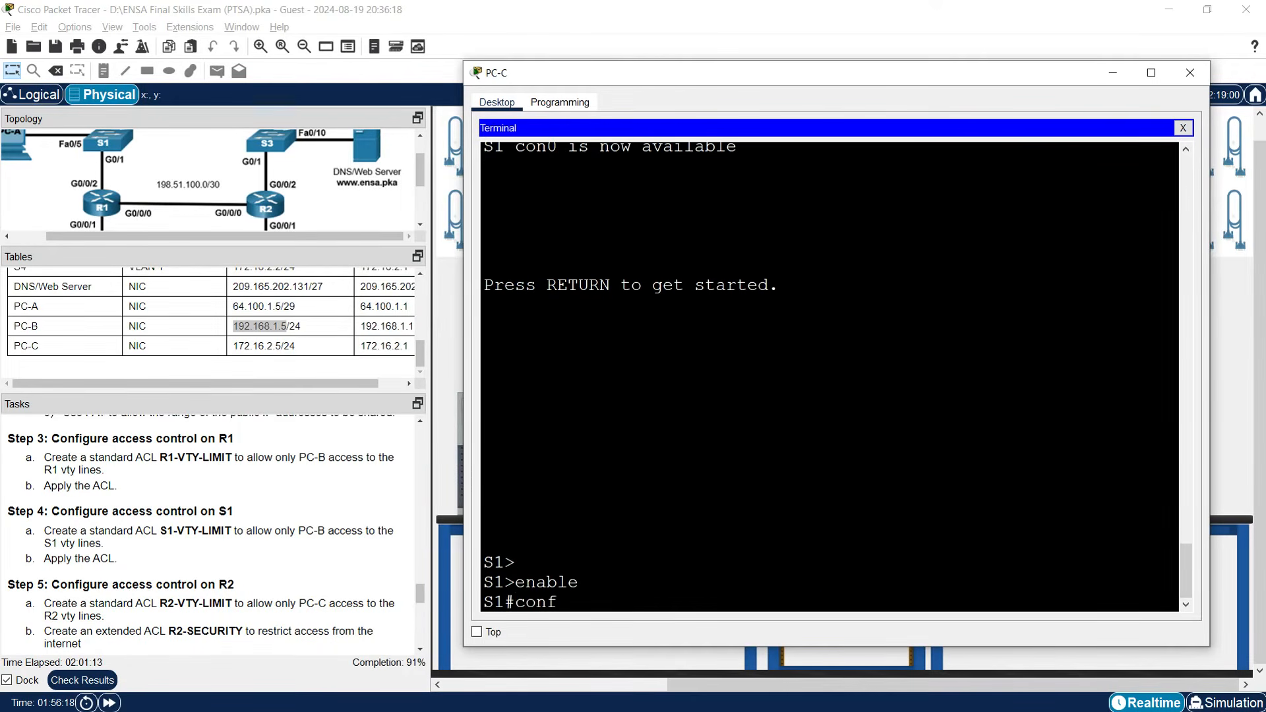
{"action": "type", "text": " t"}
{"action": "key", "text": "Return"}
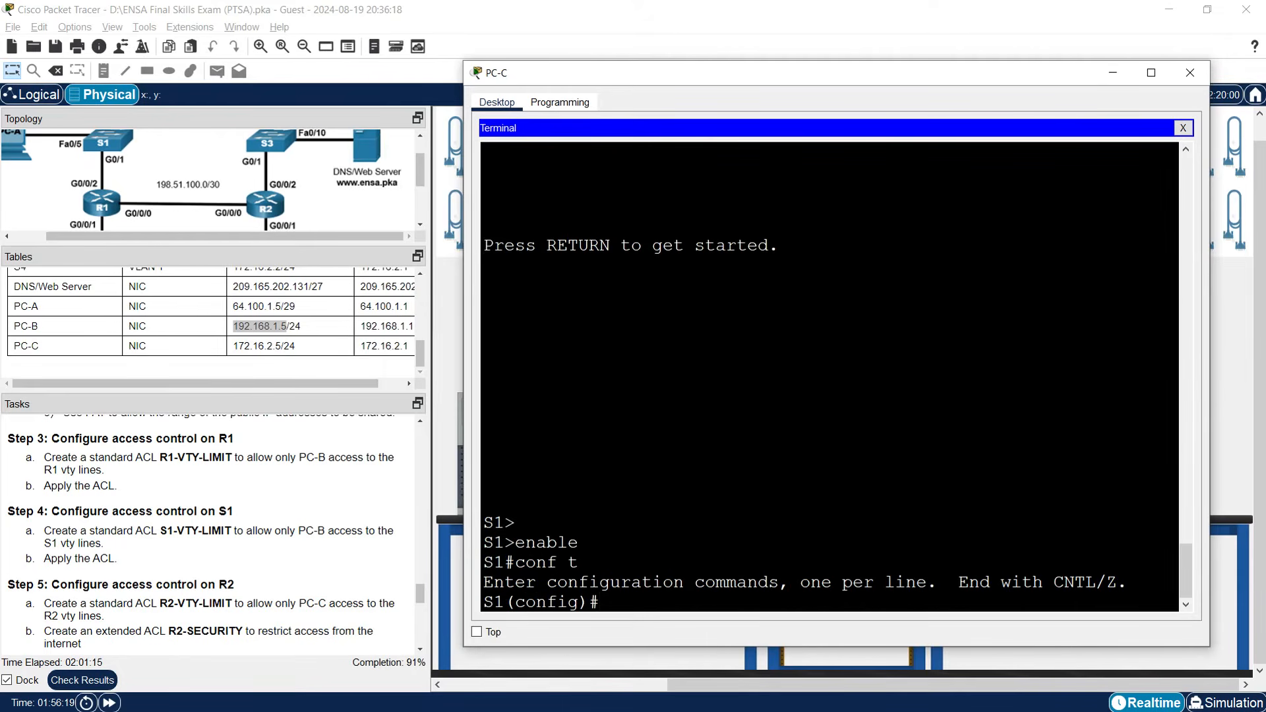
Create standard ACL S1-VTY-LIMIT on S1 with 'permit host 192.168.1.5'.
{"action": "type", "text": "ip access-list st"}
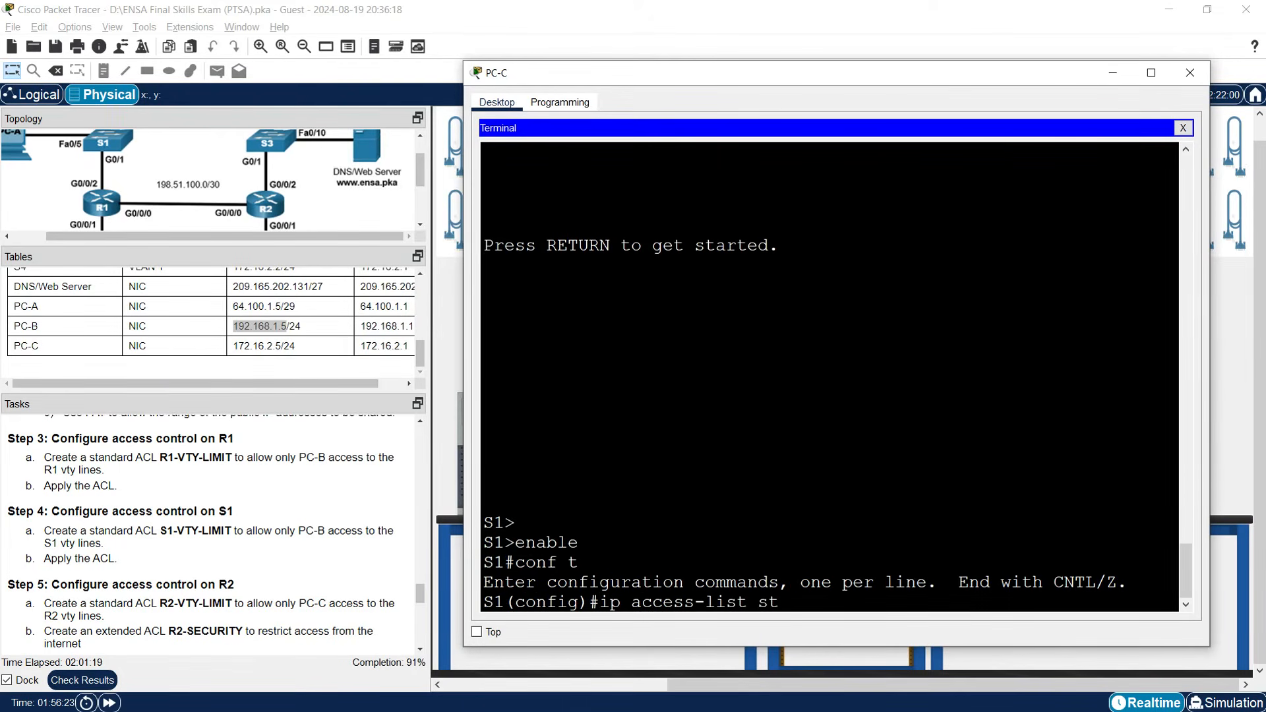
{"action": "type", "text": "andard"}
{"action": "left_click", "coordinate": [189, 529]}
{"action": "left_click_drag", "start_coordinate": [160, 530], "coordinate": [232, 530]}
{"action": "right_click", "coordinate": [220, 526]}
{"action": "left_click", "coordinate": [241, 534]}
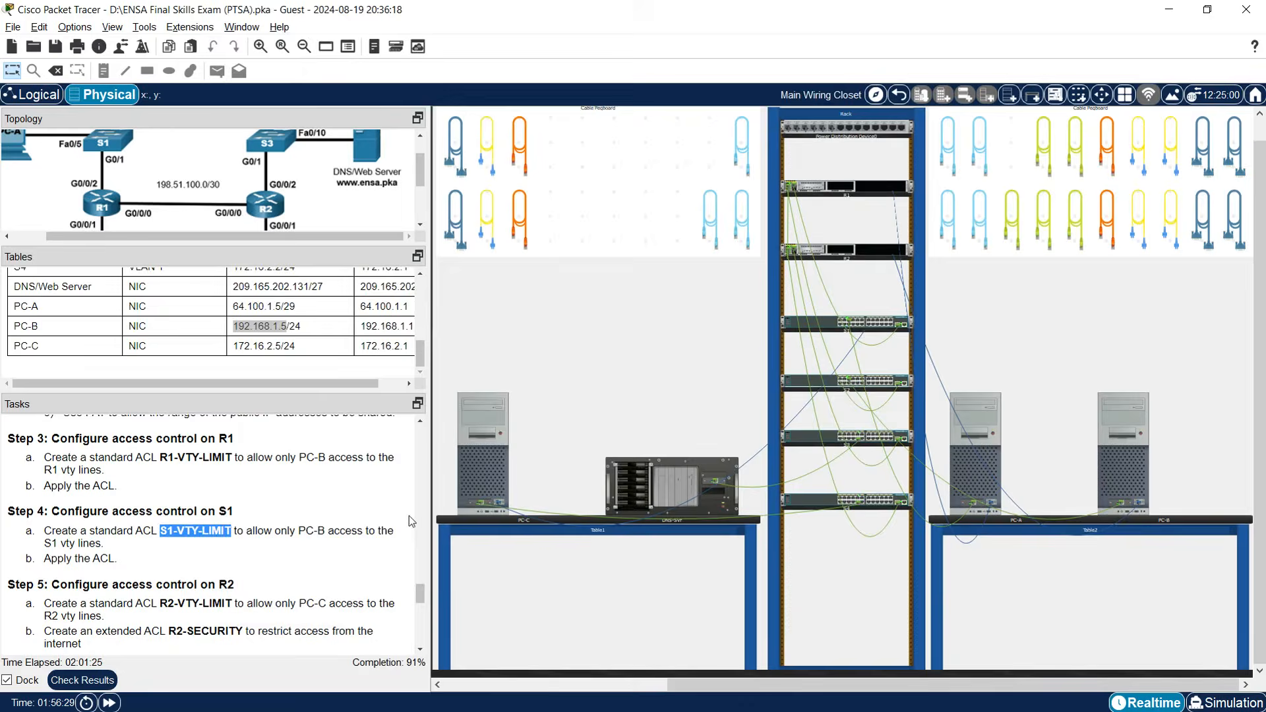
{"action": "left_click", "coordinate": [486, 467]}
{"action": "right_click", "coordinate": [877, 602]}
{"action": "left_click", "coordinate": [910, 627]}
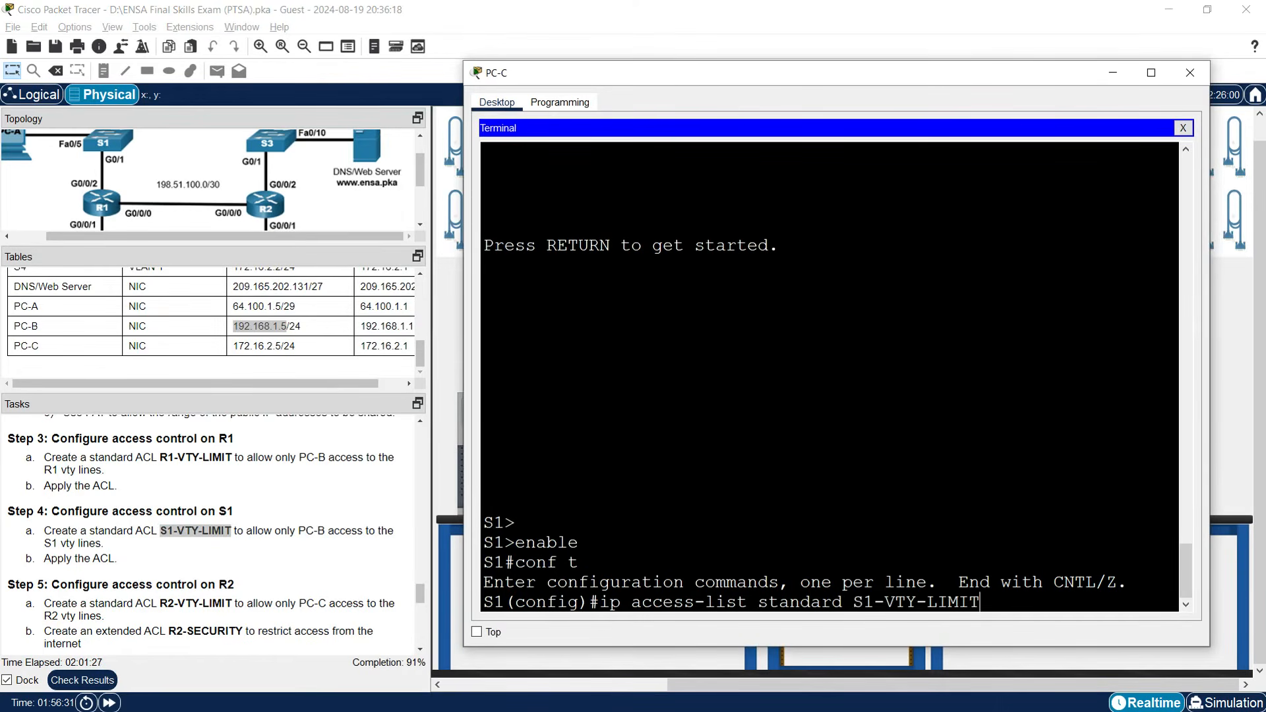
{"action": "key", "text": "Return"}
{"action": "type", "text": "perm"}
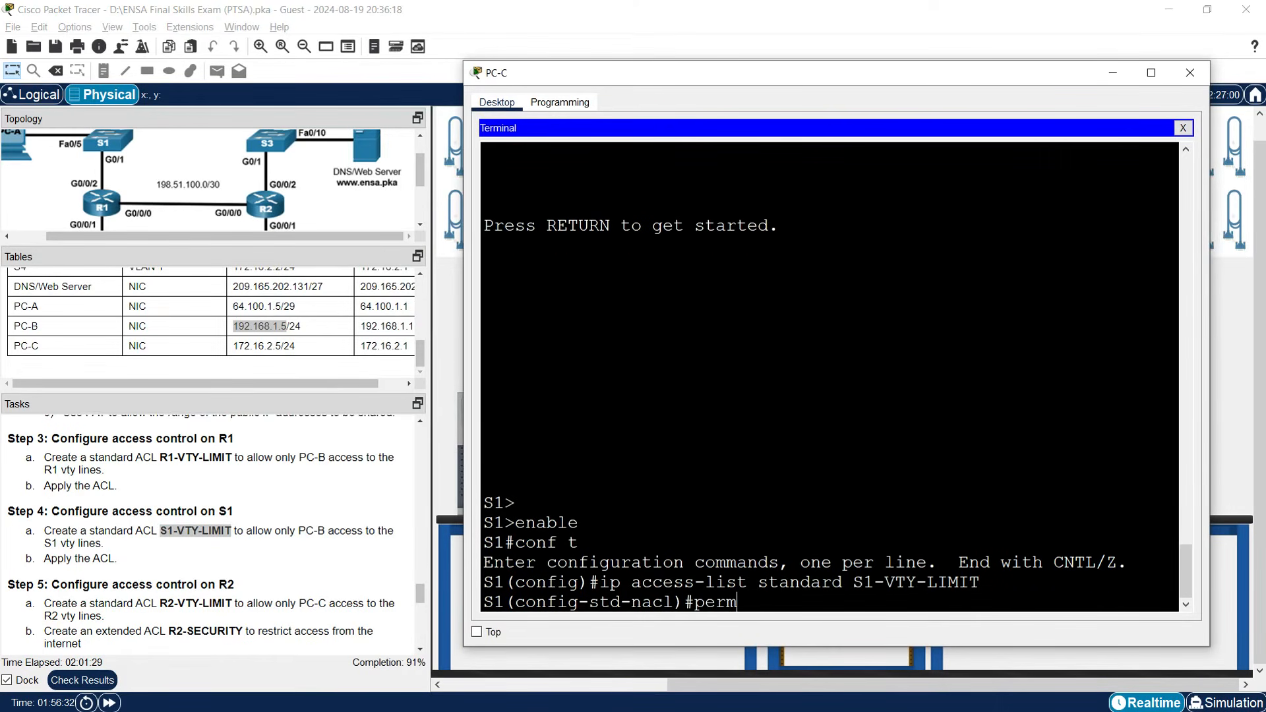
{"action": "type", "text": "it host 192.168.1.5"}
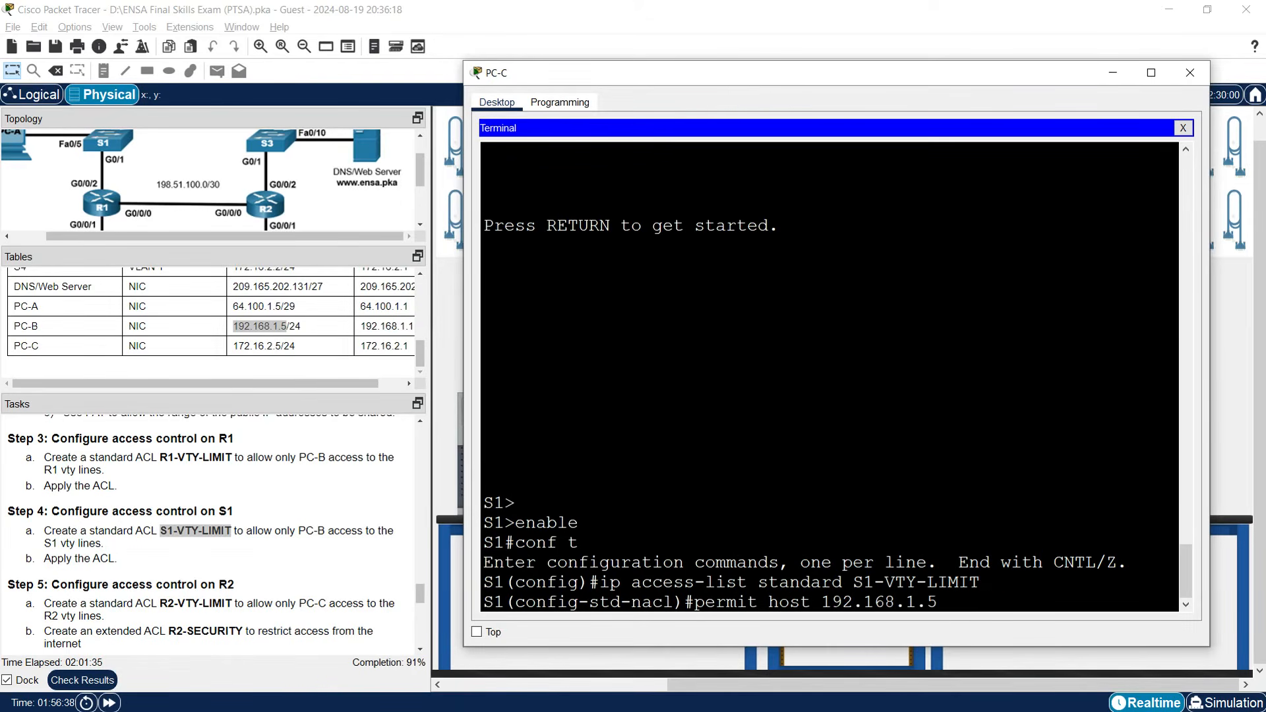
{"action": "key", "text": "Return"}
Apply S1-VTY-LIMIT inbound to S1's vty lines 0–15.
{"action": "type", "text": "line vty 0 15"}
{"action": "key", "text": "Return"}
{"action": "type", "text": "access-class"}
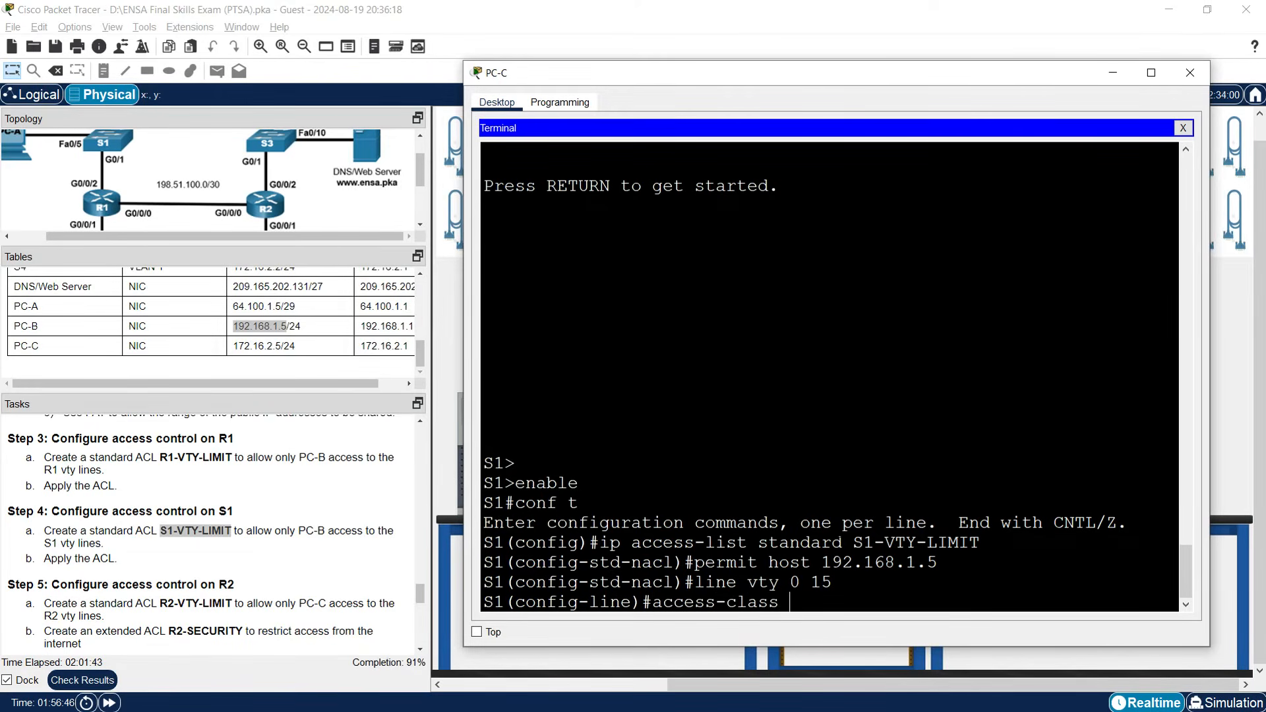
{"action": "left_click_drag", "start_coordinate": [855, 543], "coordinate": [981, 543]}
{"action": "right_click", "coordinate": [923, 536]}
{"action": "left_click", "coordinate": [938, 547]}
{"action": "right_click", "coordinate": [814, 614]}
{"action": "left_click", "coordinate": [836, 635]}
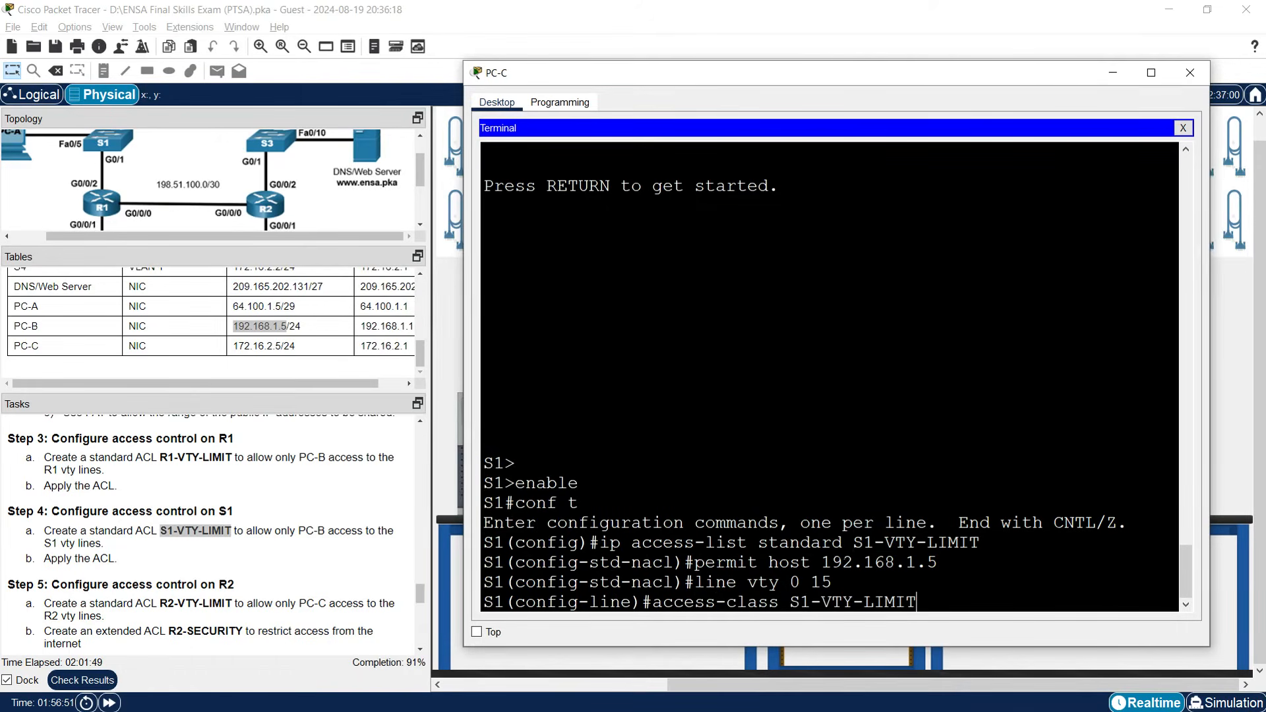
{"action": "type", "text": "in"}
{"action": "key", "text": "Return"}
{"action": "key", "text": "Return"}
{"action": "key", "text": "Return"}
{"action": "key", "text": "Return"}
{"action": "key", "text": "Return"}
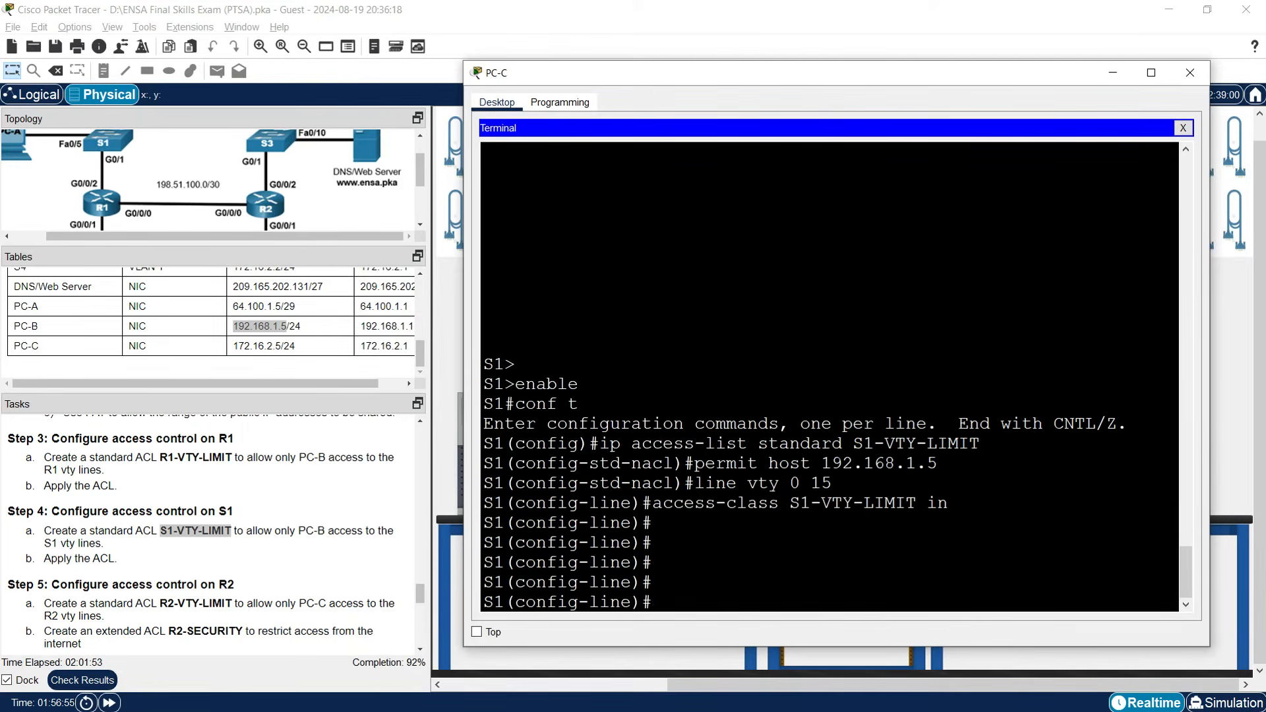
{"action": "scroll", "coordinate": [210, 571], "scroll_direction": "down", "scroll_amount": 3}
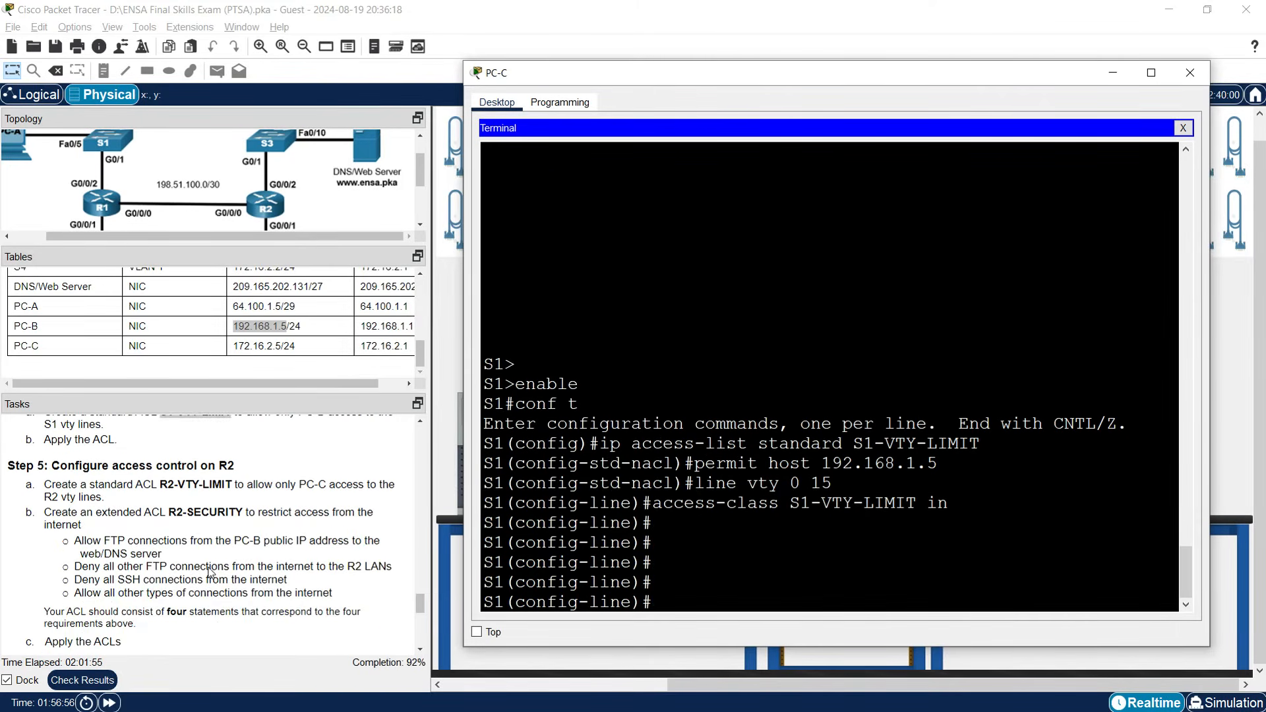
Minimize PC-C's terminal window to S1.
{"action": "left_click", "coordinate": [1114, 74]}
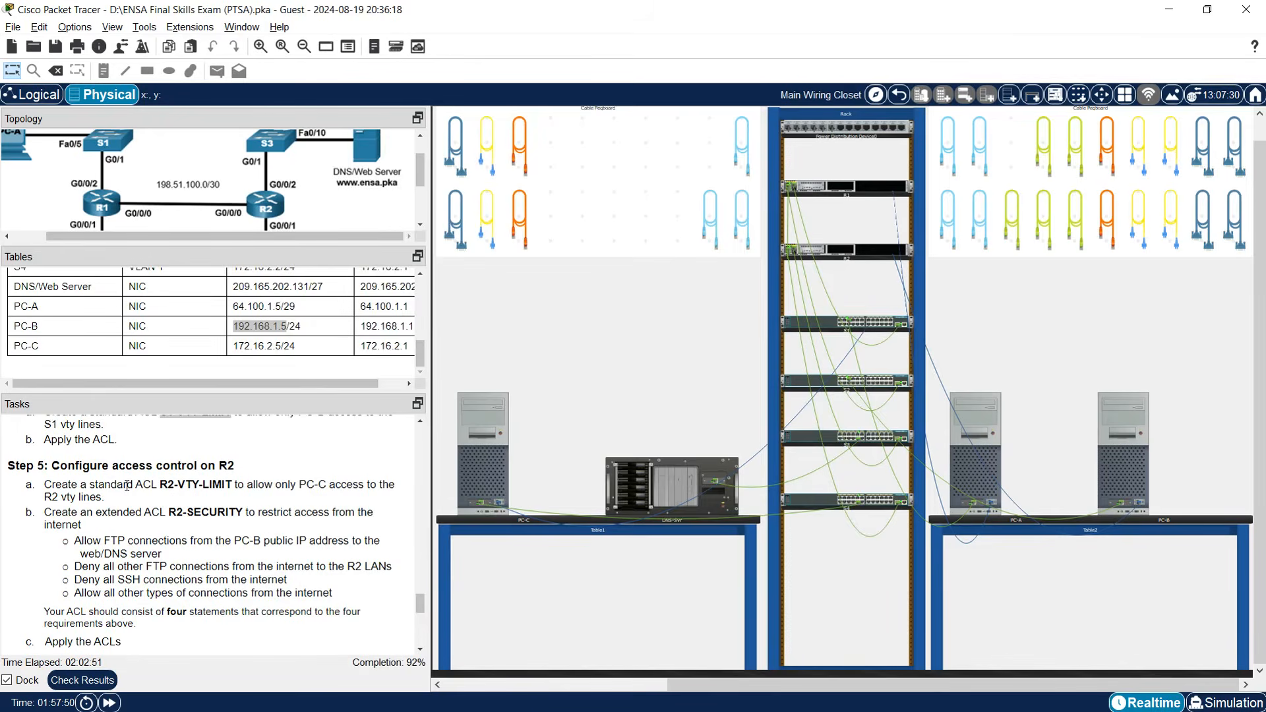
In PC-B's console to R2, create the named standard ACL R2-VTY-LIMIT.
{"action": "left_click", "coordinate": [1129, 480]}
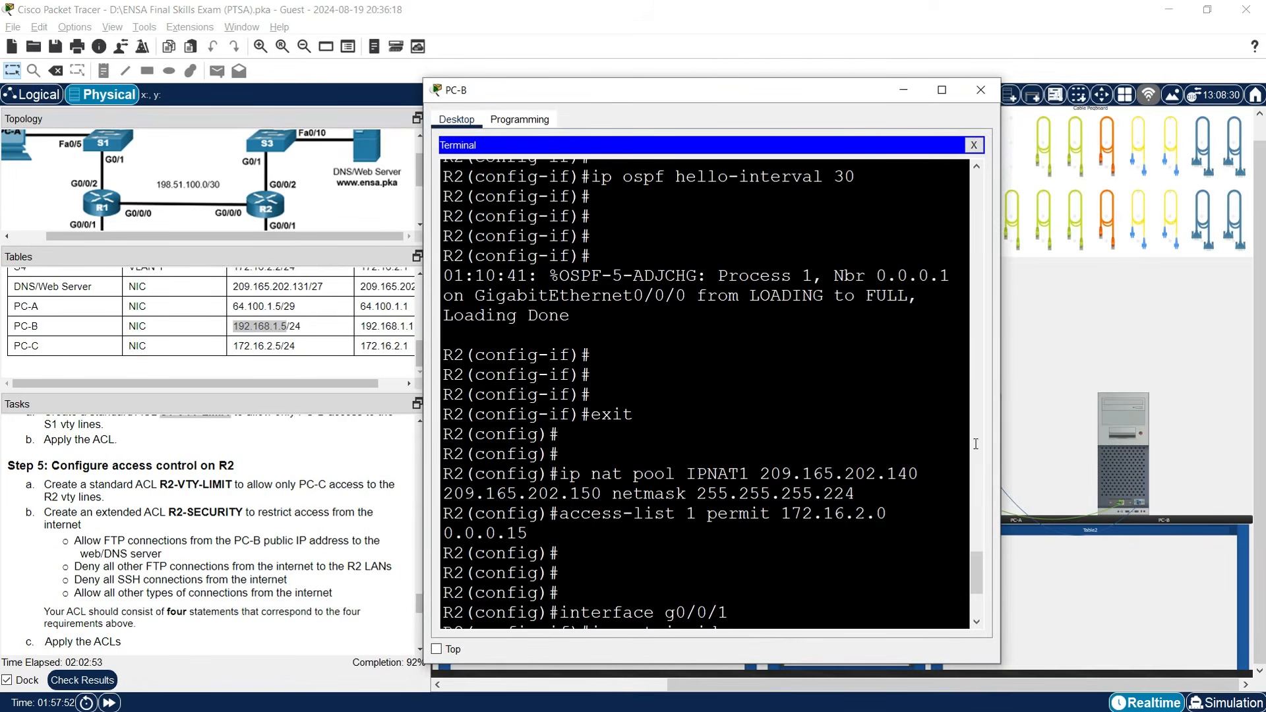
{"action": "left_click_drag", "start_coordinate": [1001, 376], "coordinate": [1214, 376]}
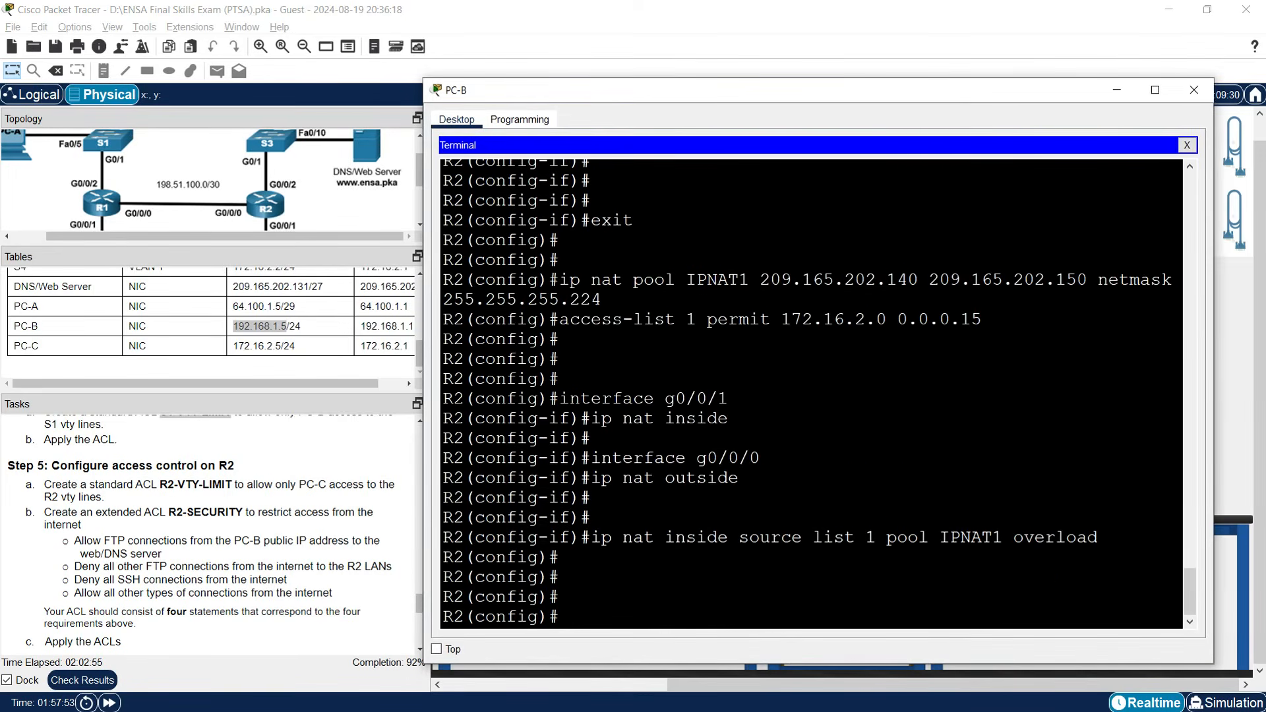
{"action": "key", "text": "Return"}
{"action": "key", "text": "Return"}
{"action": "key", "text": "Return"}
{"action": "type", "text": "ip access-list standard"}
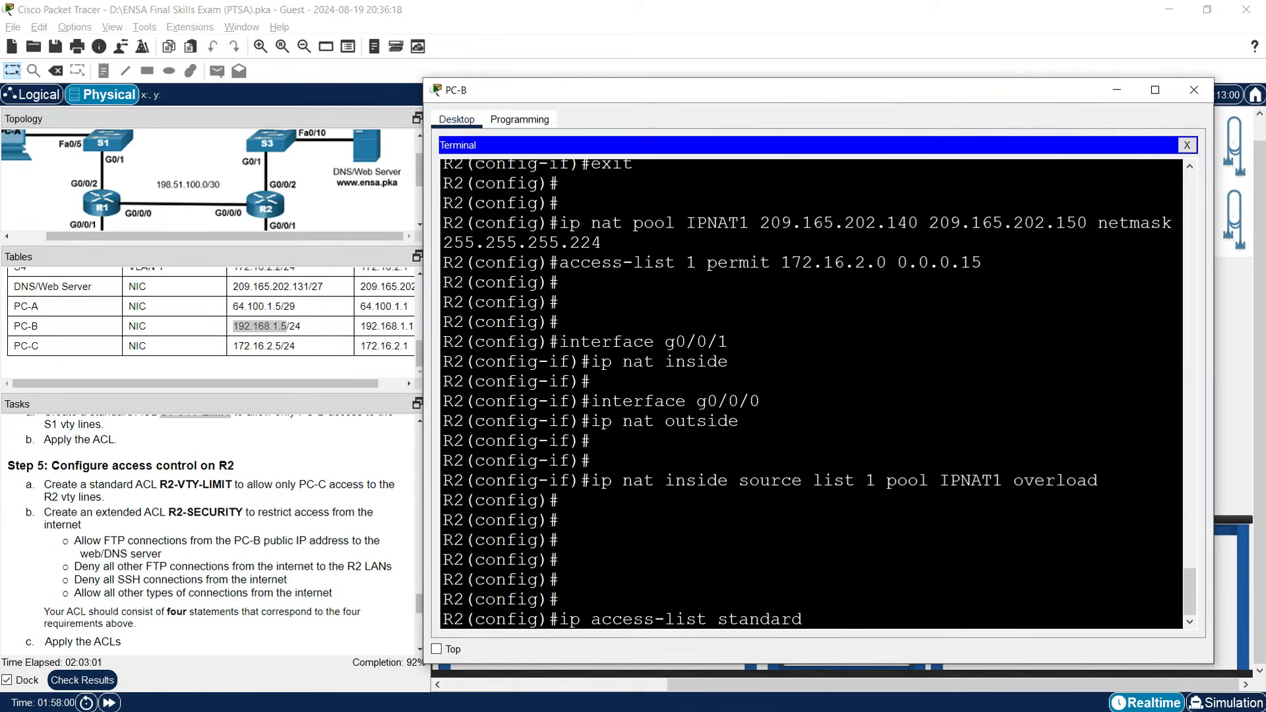
{"action": "left_click_drag", "start_coordinate": [159, 482], "coordinate": [232, 486]}
{"action": "right_click", "coordinate": [238, 489]}
{"action": "left_click", "coordinate": [256, 496]}
{"action": "left_click", "coordinate": [1104, 473]}
{"action": "right_click", "coordinate": [809, 608]}
{"action": "left_click", "coordinate": [834, 633]}
{"action": "key", "text": "Return"}
Add the entry 'permit host 172.16.2.5' to R2-VTY-LIMIT.
{"action": "type", "text": "permit host"}
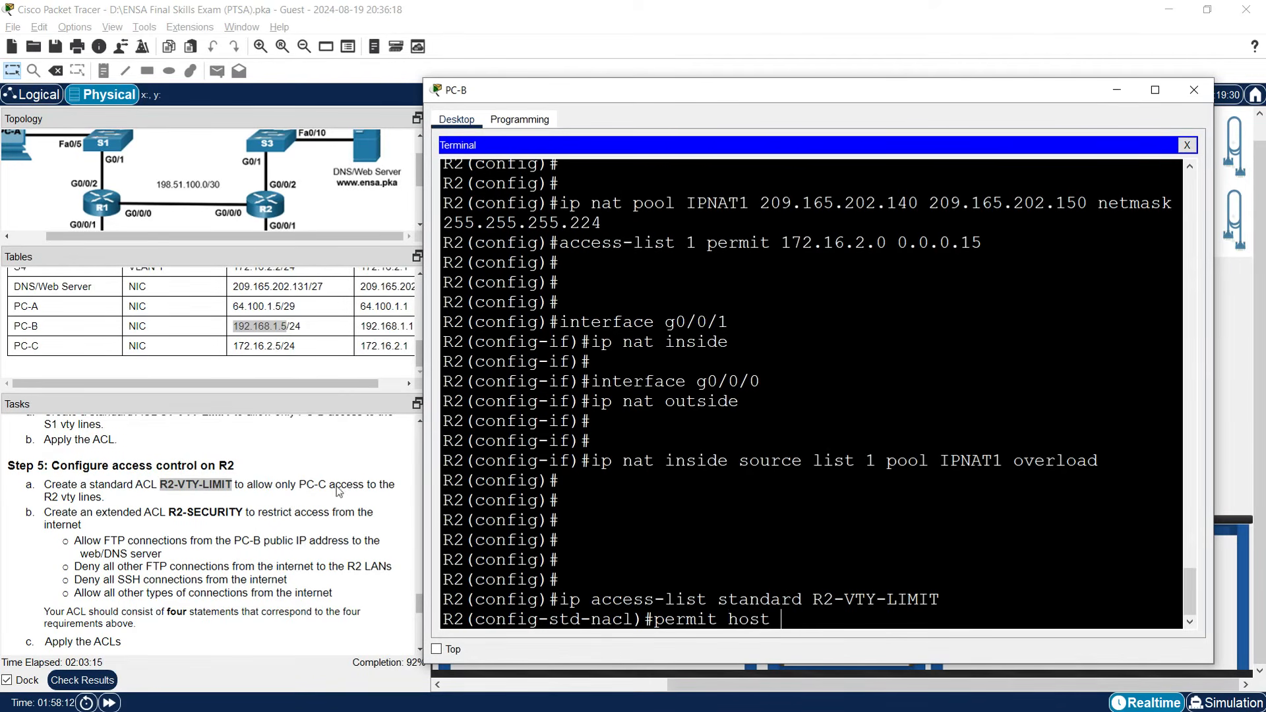
{"action": "left_click_drag", "start_coordinate": [234, 346], "coordinate": [281, 347]}
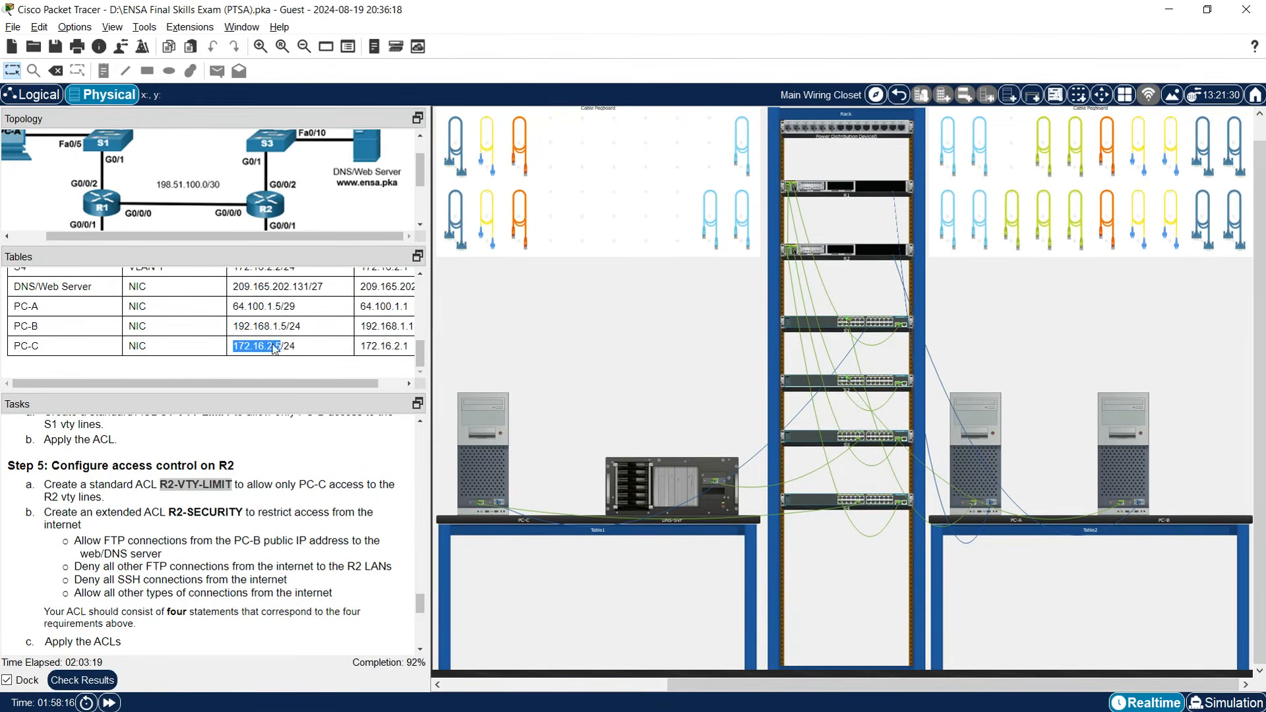
{"action": "left_click", "coordinate": [1114, 479]}
{"action": "key", "text": "ctrl+v"}
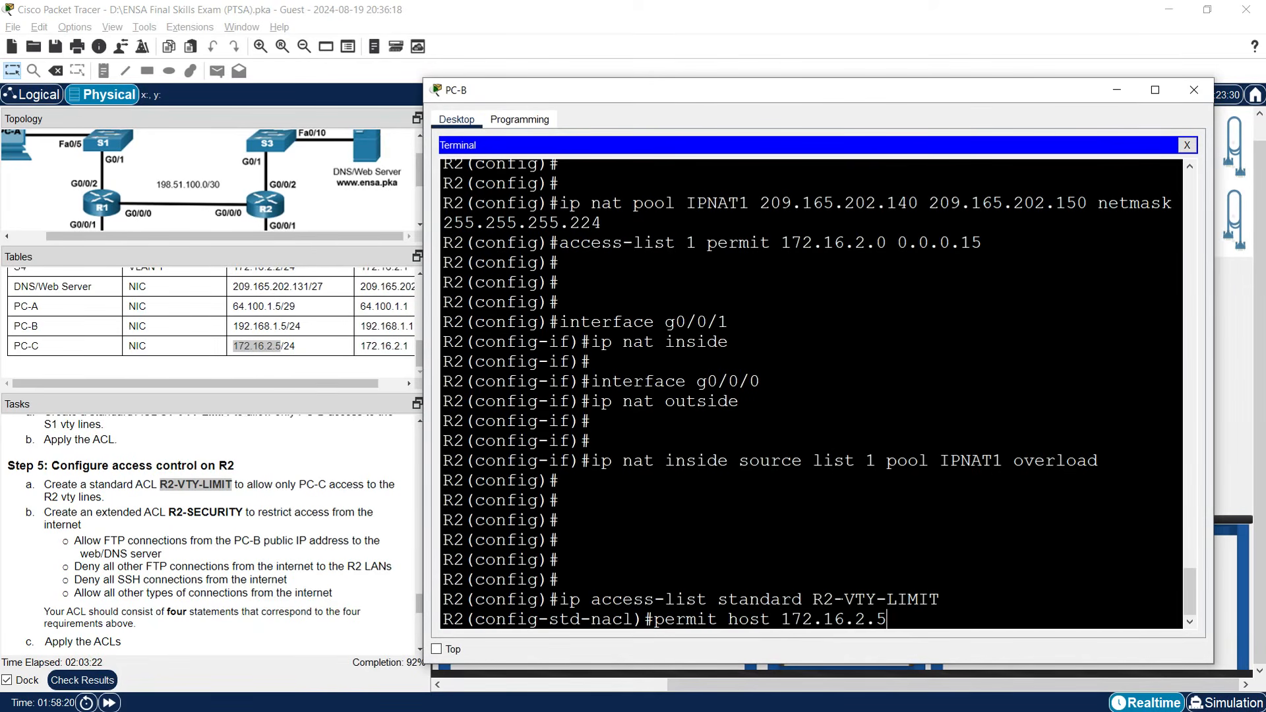
{"action": "key", "text": "Return"}
{"action": "key", "text": "Return"}
Apply R2-VTY-LIMIT inbound to vty lines 0–15, then exit line configuration.
{"action": "type", "text": "line vty 0 15"}
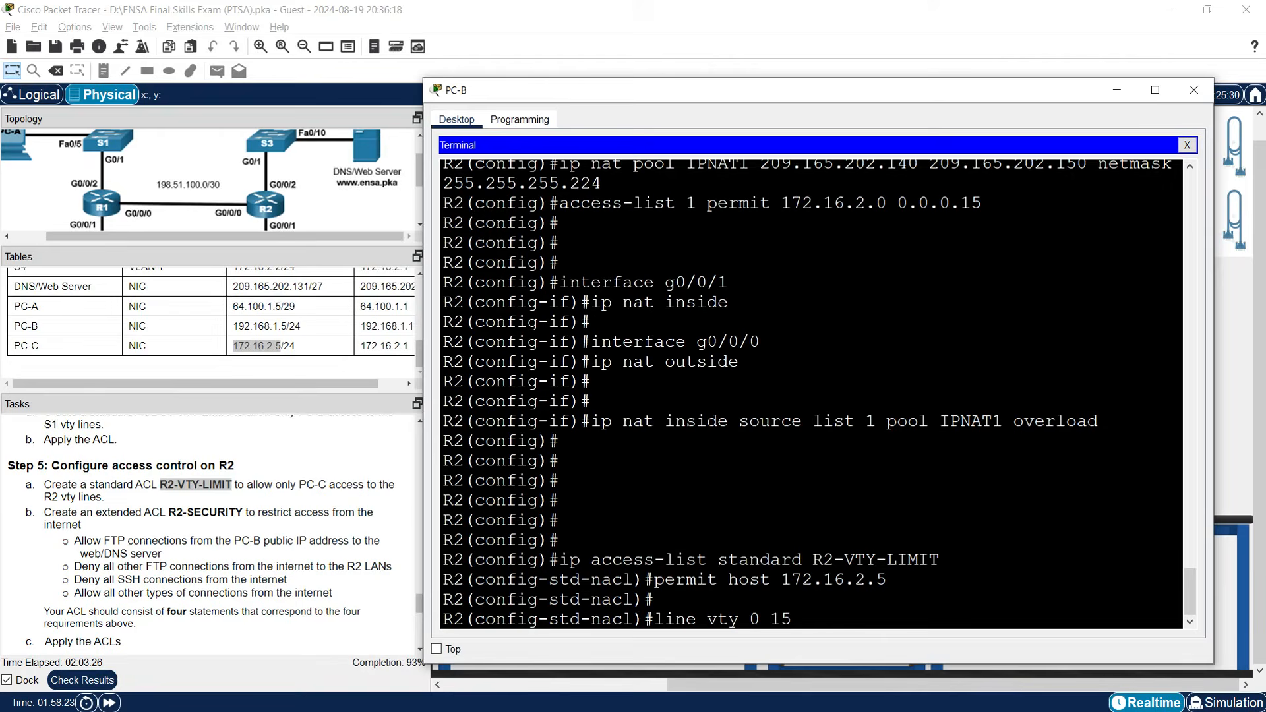
{"action": "key", "text": "Return"}
{"action": "type", "text": "access-class R"}
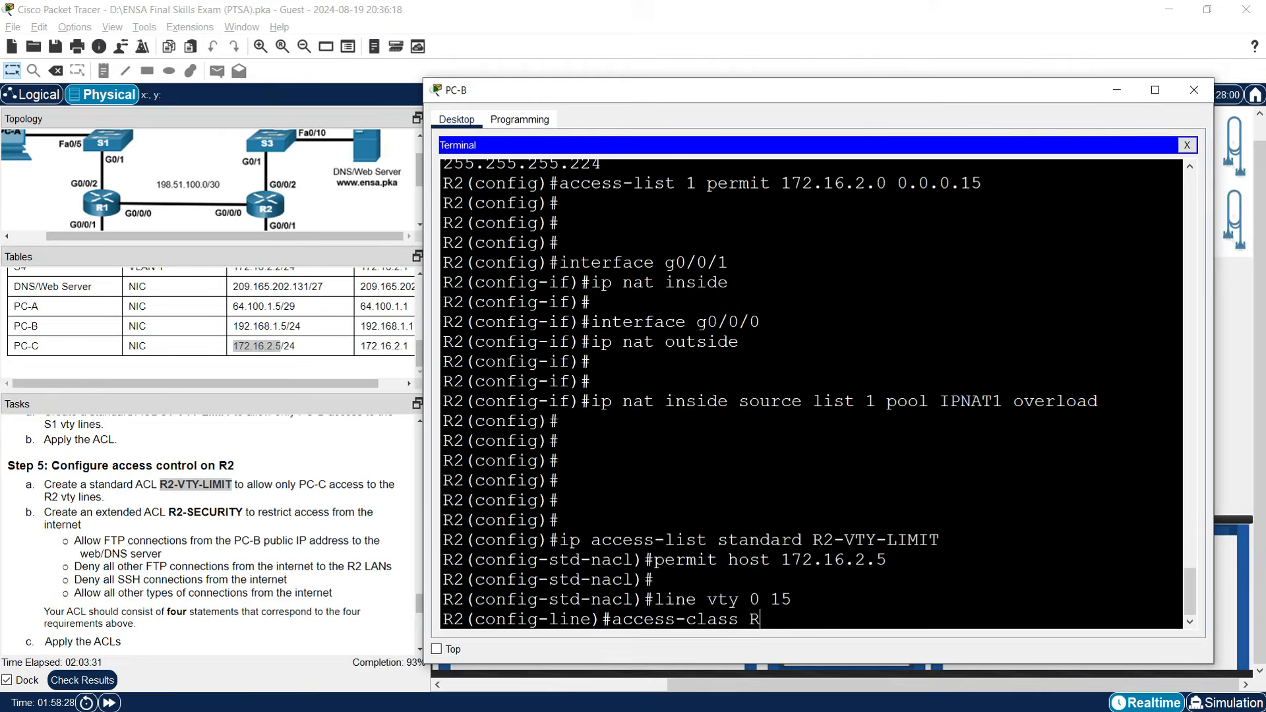
{"action": "key", "text": "BackSpace"}
{"action": "left_click_drag", "start_coordinate": [813, 540], "coordinate": [940, 540]}
{"action": "right_click", "coordinate": [915, 542]}
{"action": "left_click", "coordinate": [933, 542]}
{"action": "right_click", "coordinate": [850, 604]}
{"action": "left_click", "coordinate": [870, 620]}
{"action": "type", "text": "in"}
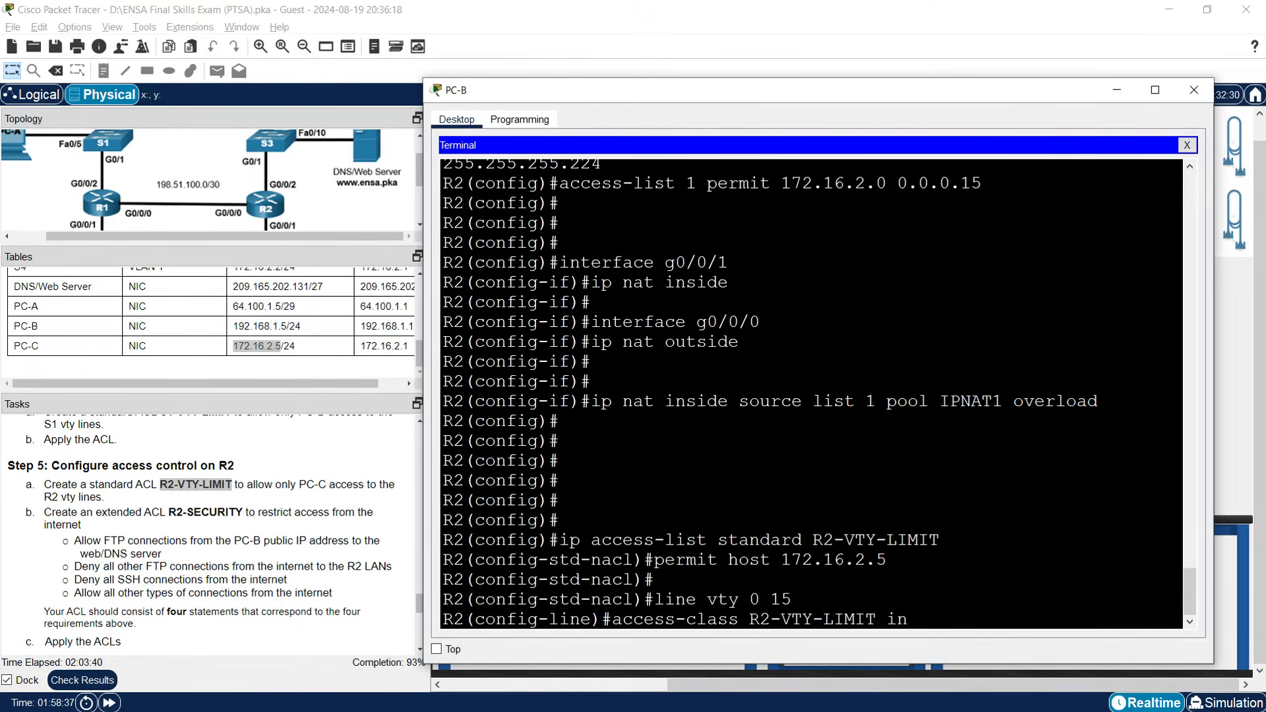
{"action": "key", "text": "Return"}
{"action": "key", "text": "Return"}
{"action": "key", "text": "Return"}
{"action": "type", "text": "exit"}
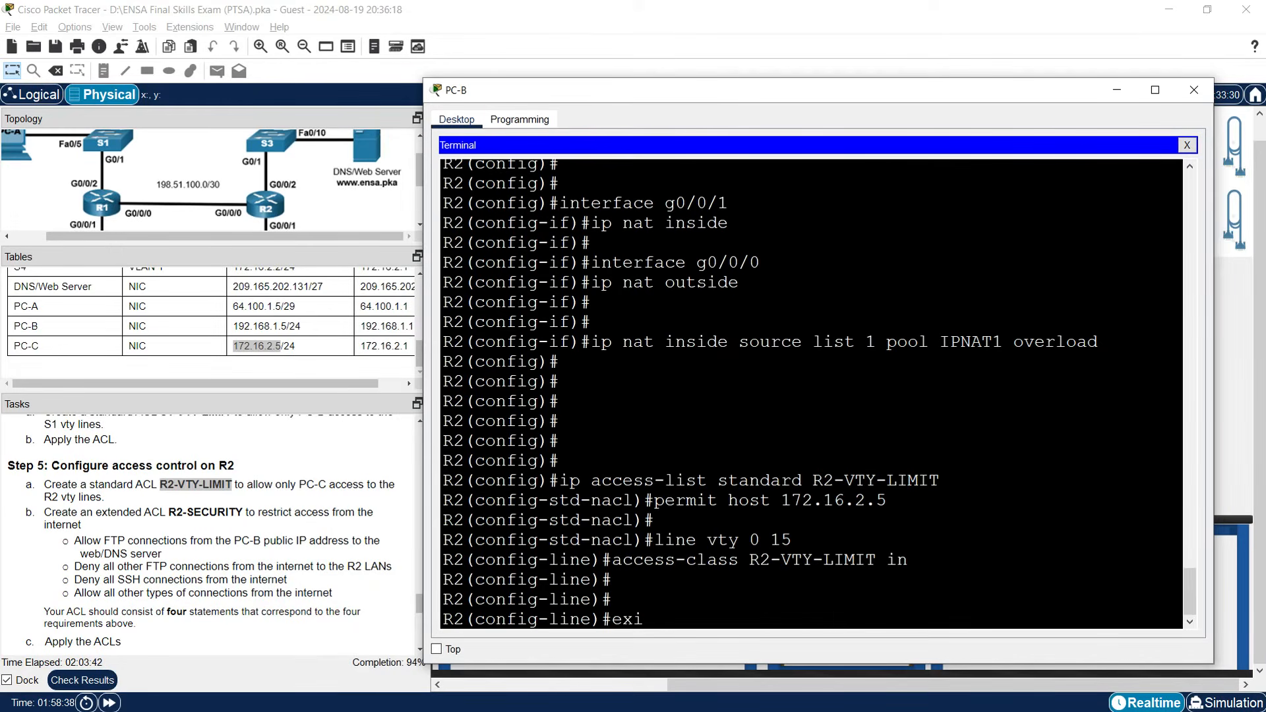
{"action": "key", "text": "Return"}
{"action": "key", "text": "Return"}
{"action": "key", "text": "Return"}
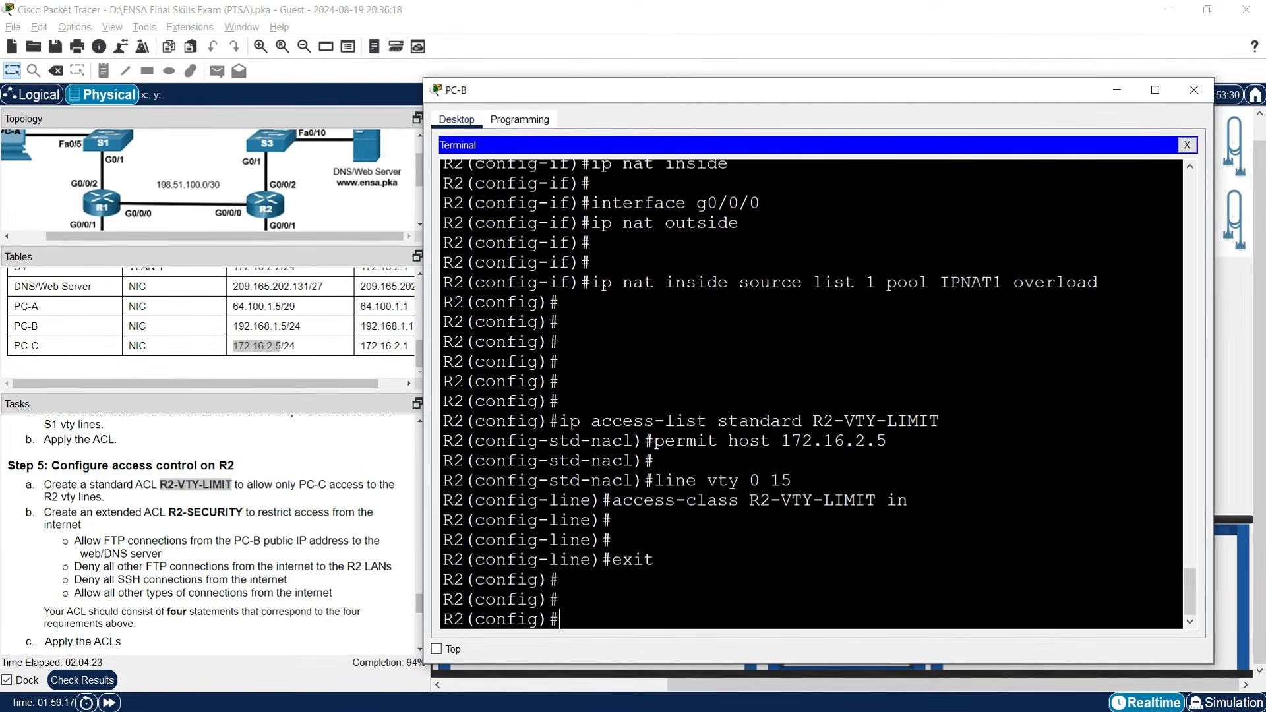
Create the extended ACL R2-SECURITY on R2 with ip access-list extended.
{"action": "type", "text": "ip access-list ex"}
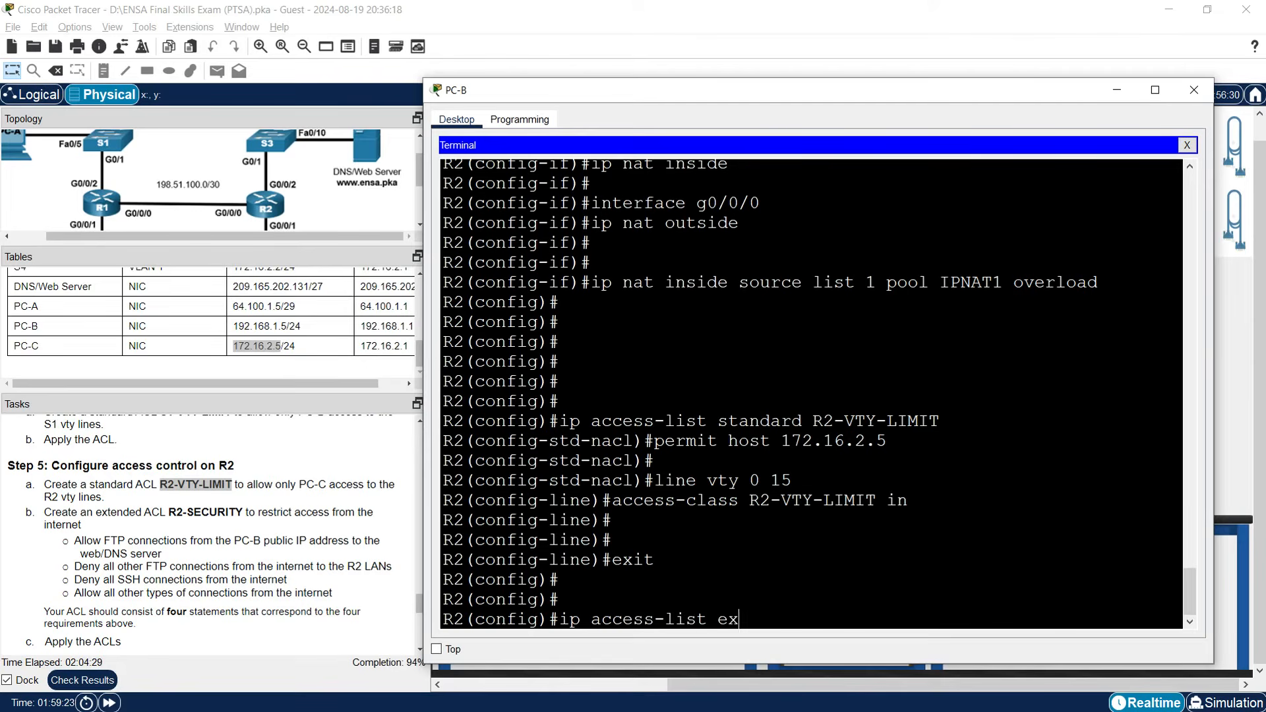
{"action": "type", "text": "tended"}
{"action": "left_click", "coordinate": [169, 512]}
{"action": "left_click_drag", "start_coordinate": [169, 512], "coordinate": [244, 512]}
{"action": "right_click", "coordinate": [228, 509]}
{"action": "left_click", "coordinate": [264, 517]}
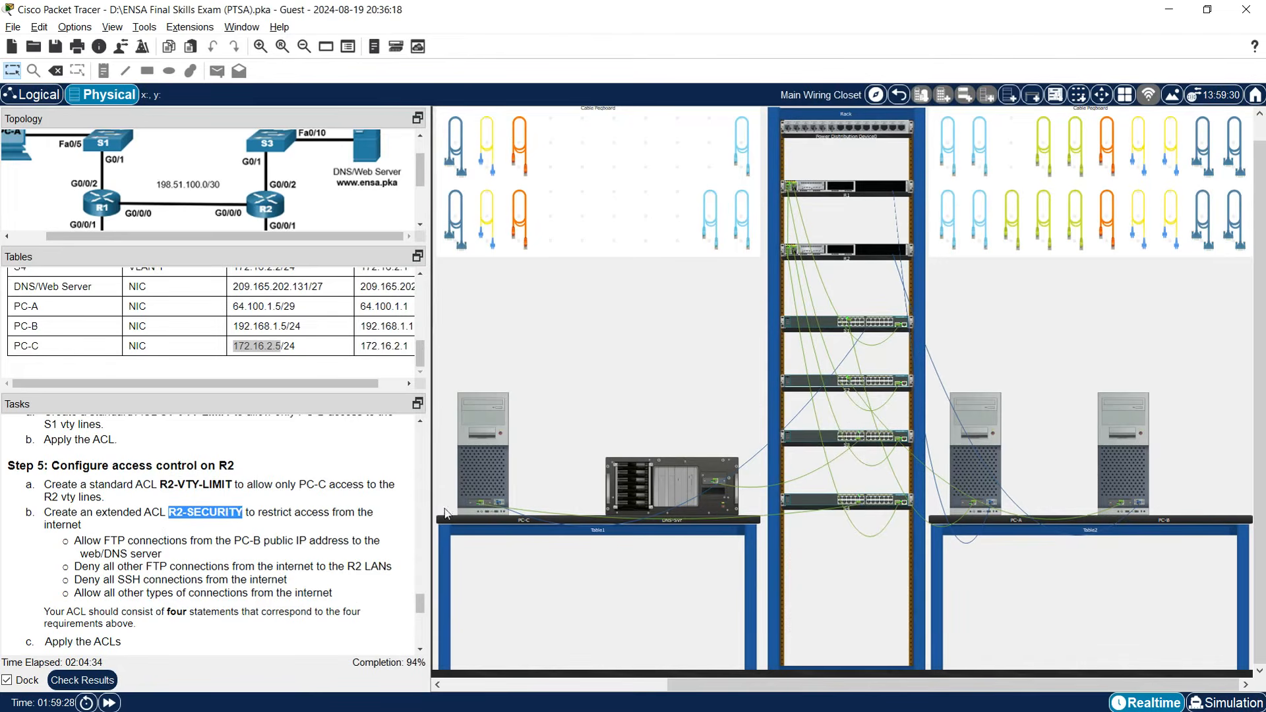
{"action": "left_click", "coordinate": [496, 471]}
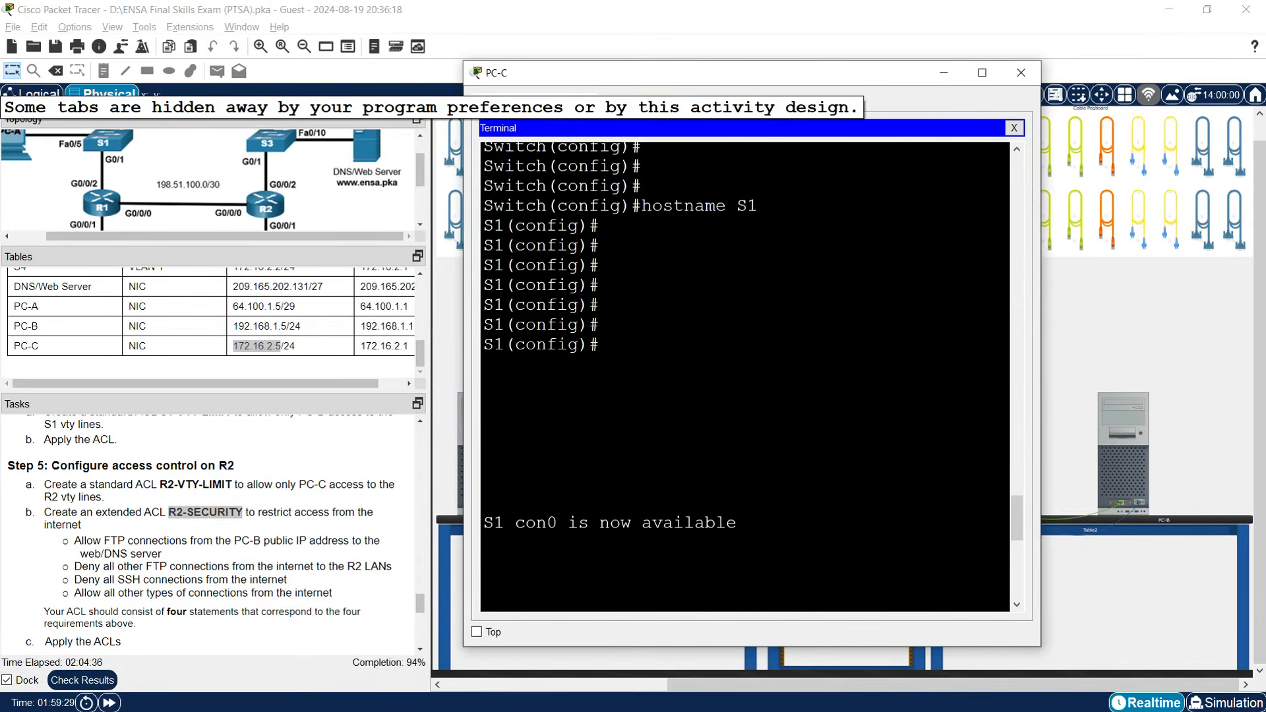
{"action": "left_click", "coordinate": [944, 74]}
{"action": "left_click", "coordinate": [1129, 476]}
{"action": "right_click", "coordinate": [841, 619]}
{"action": "left_click", "coordinate": [872, 639]}
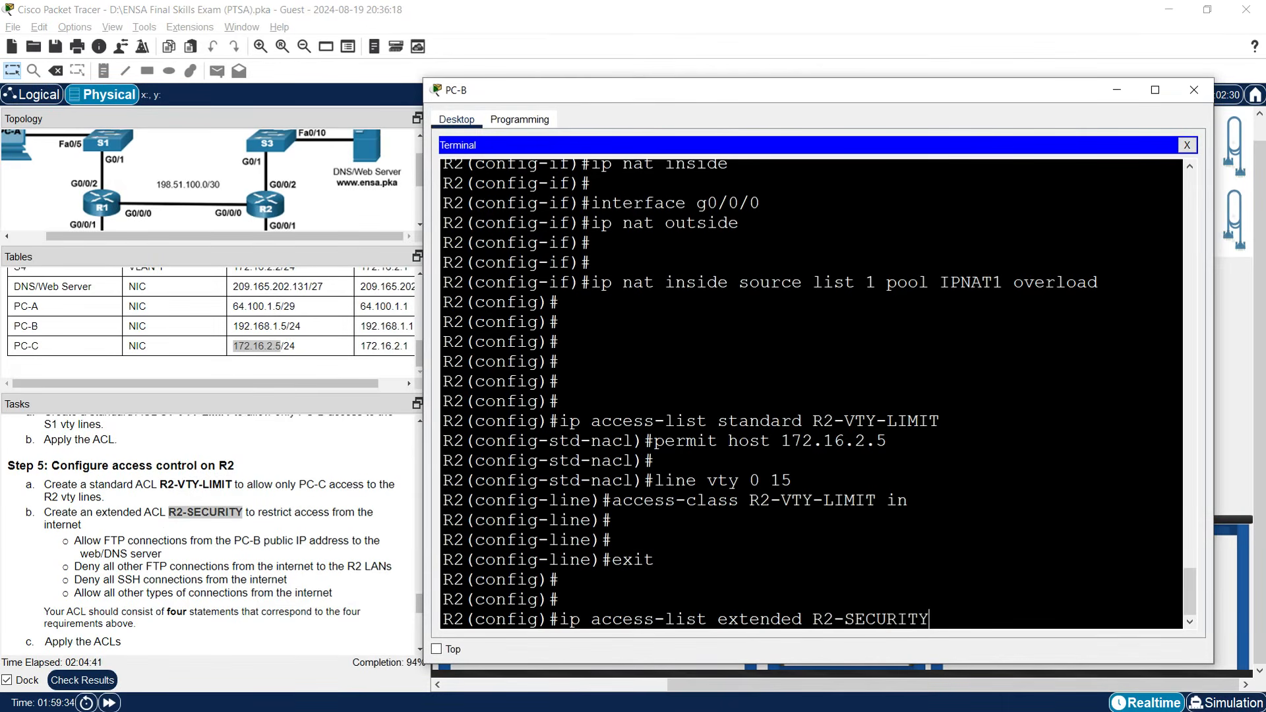
{"action": "key", "text": "Return"}
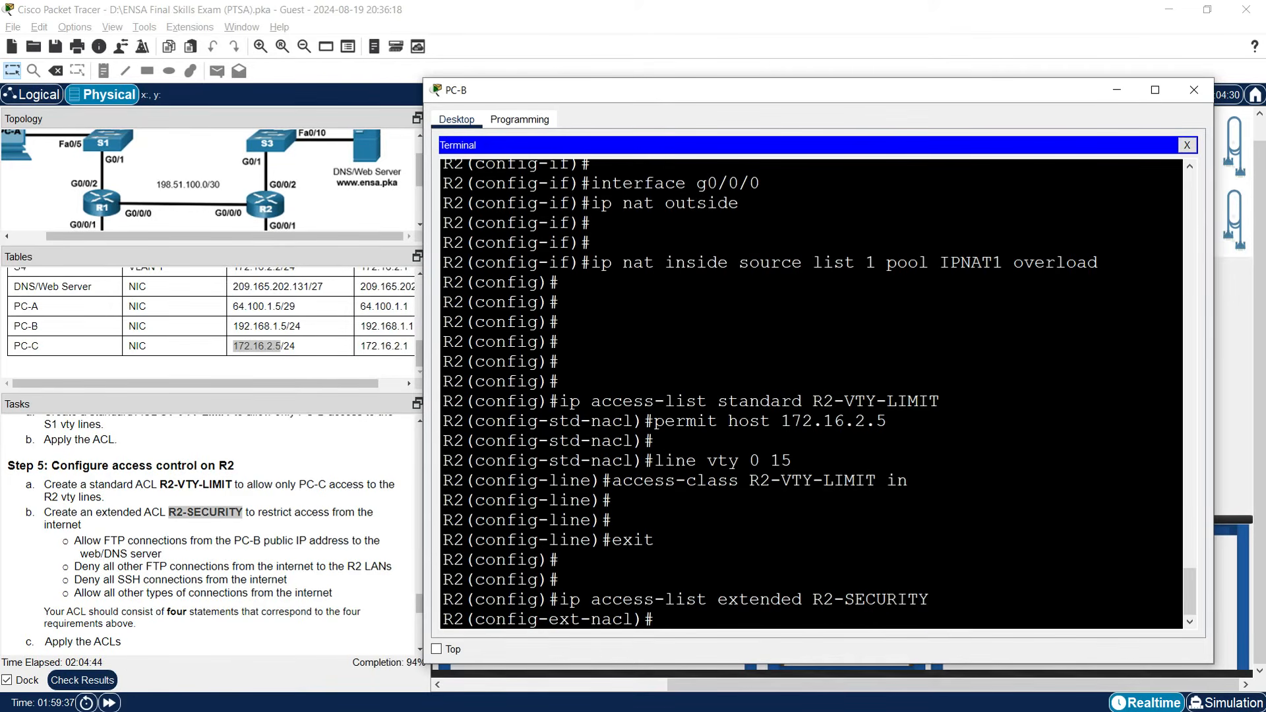
Start a permit tcp entry from source host 64.100.1.7.
{"action": "type", "text": "permit tcp host"}
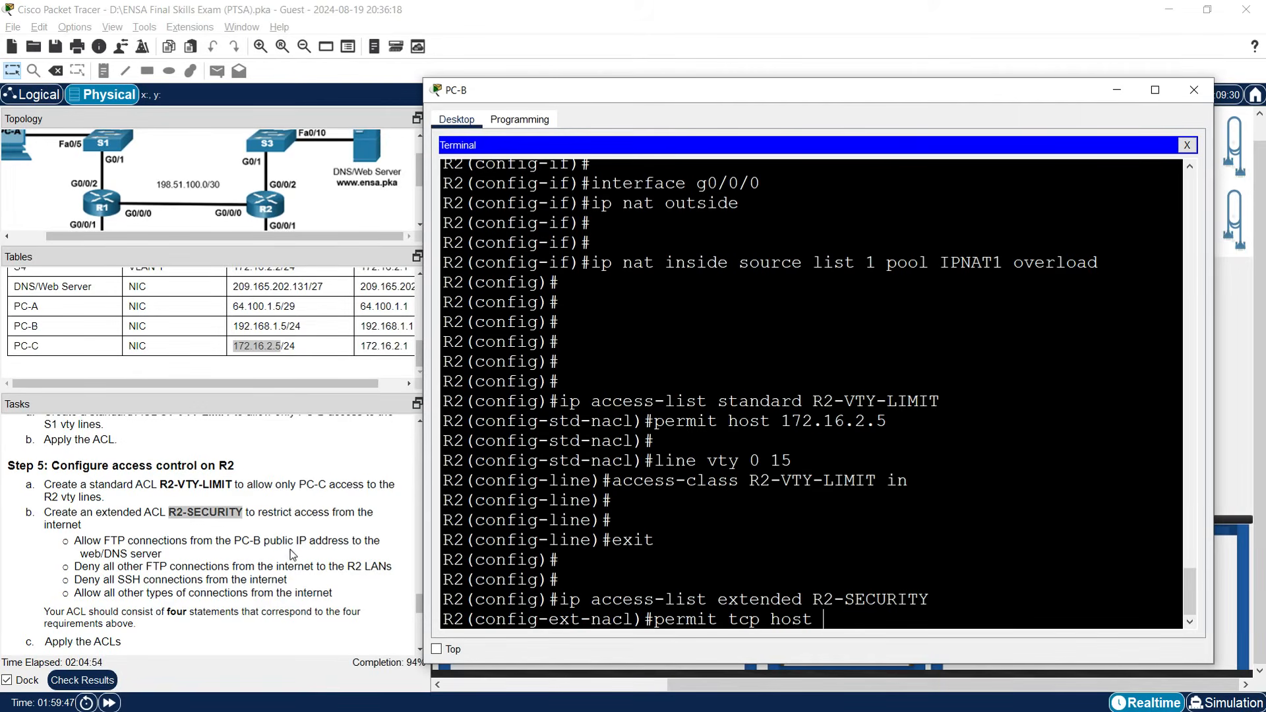
{"action": "scroll", "coordinate": [290, 549], "scroll_direction": "up", "scroll_amount": 8}
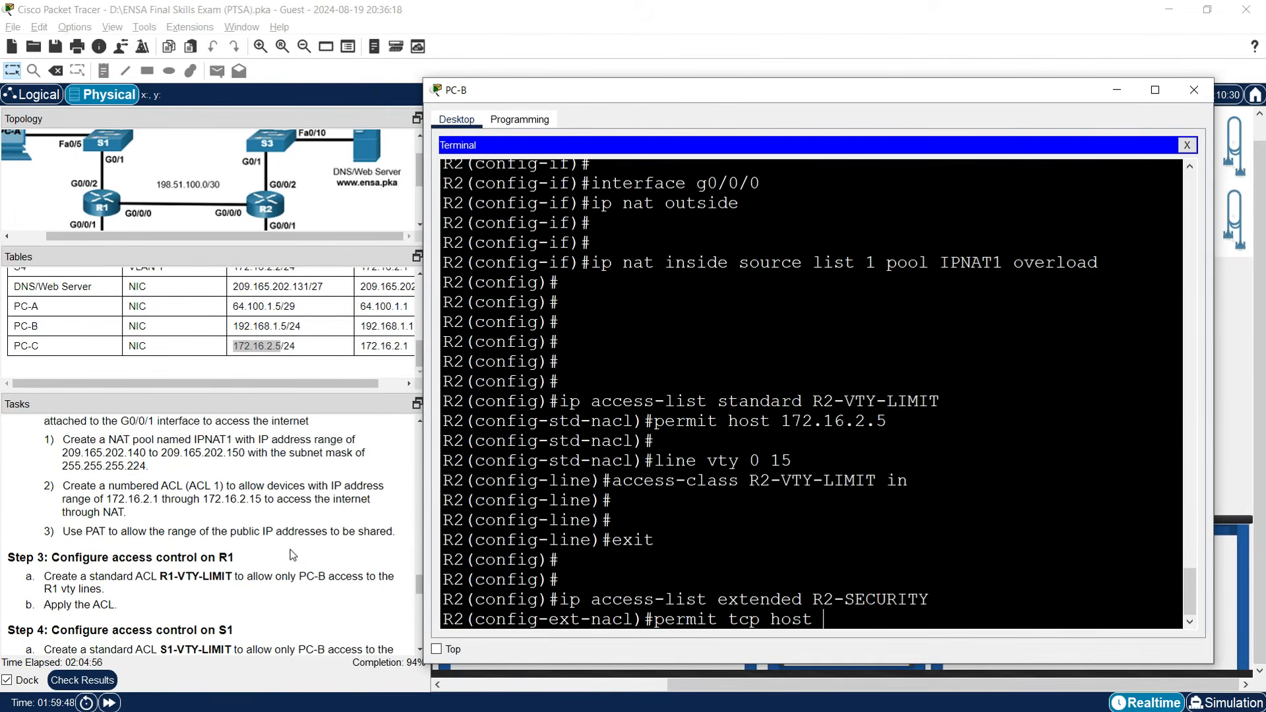
{"action": "scroll", "coordinate": [290, 548], "scroll_direction": "up", "scroll_amount": 2}
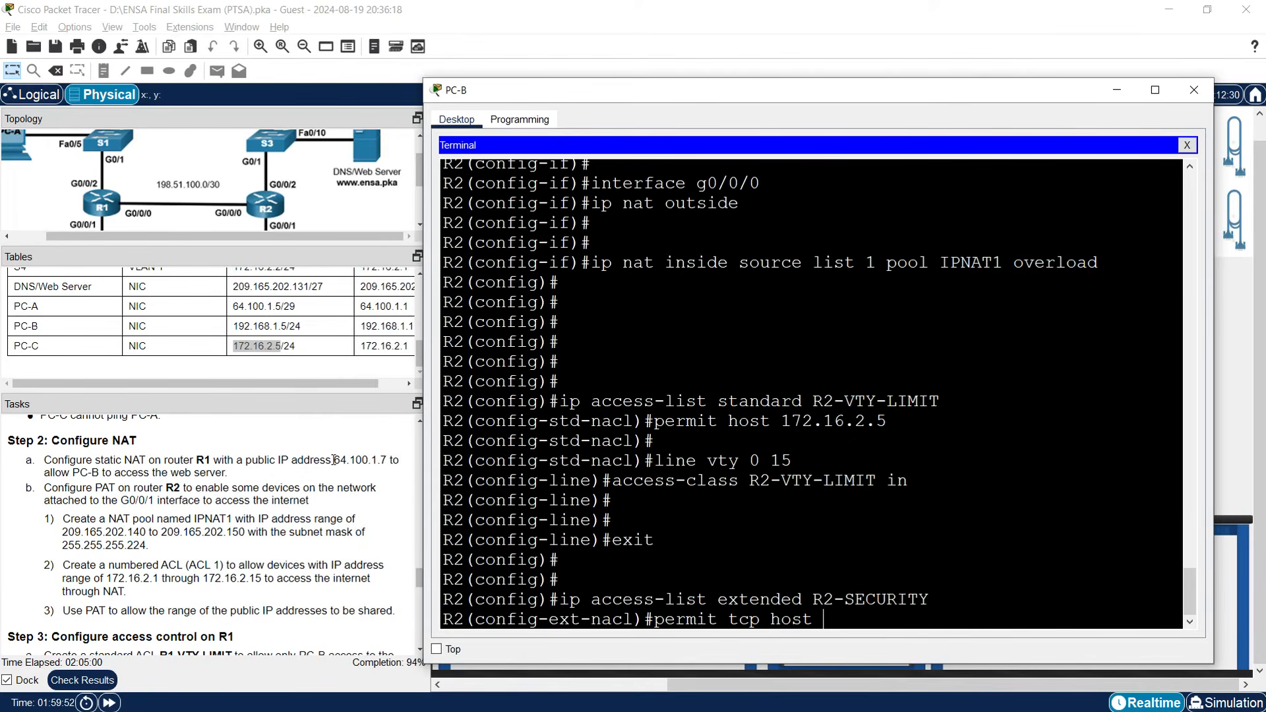
{"action": "left_click_drag", "start_coordinate": [334, 460], "coordinate": [387, 461]}
{"action": "right_click", "coordinate": [374, 465]}
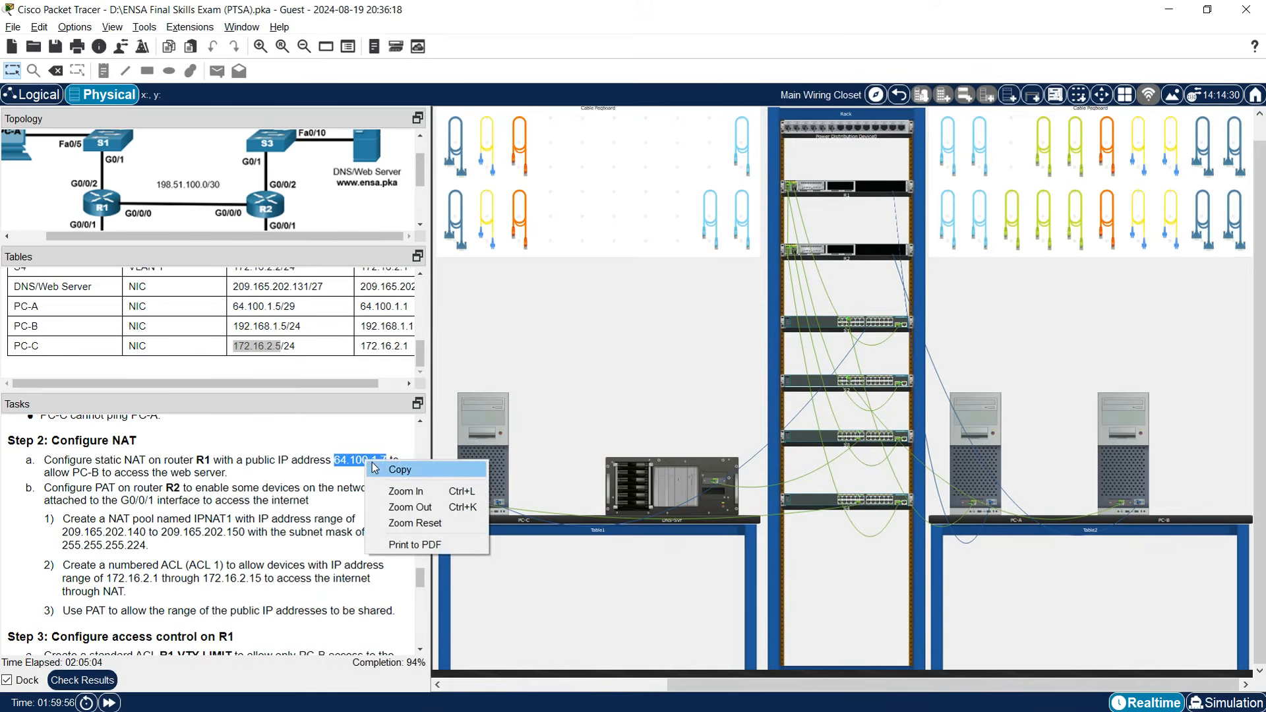
{"action": "left_click", "coordinate": [377, 469]}
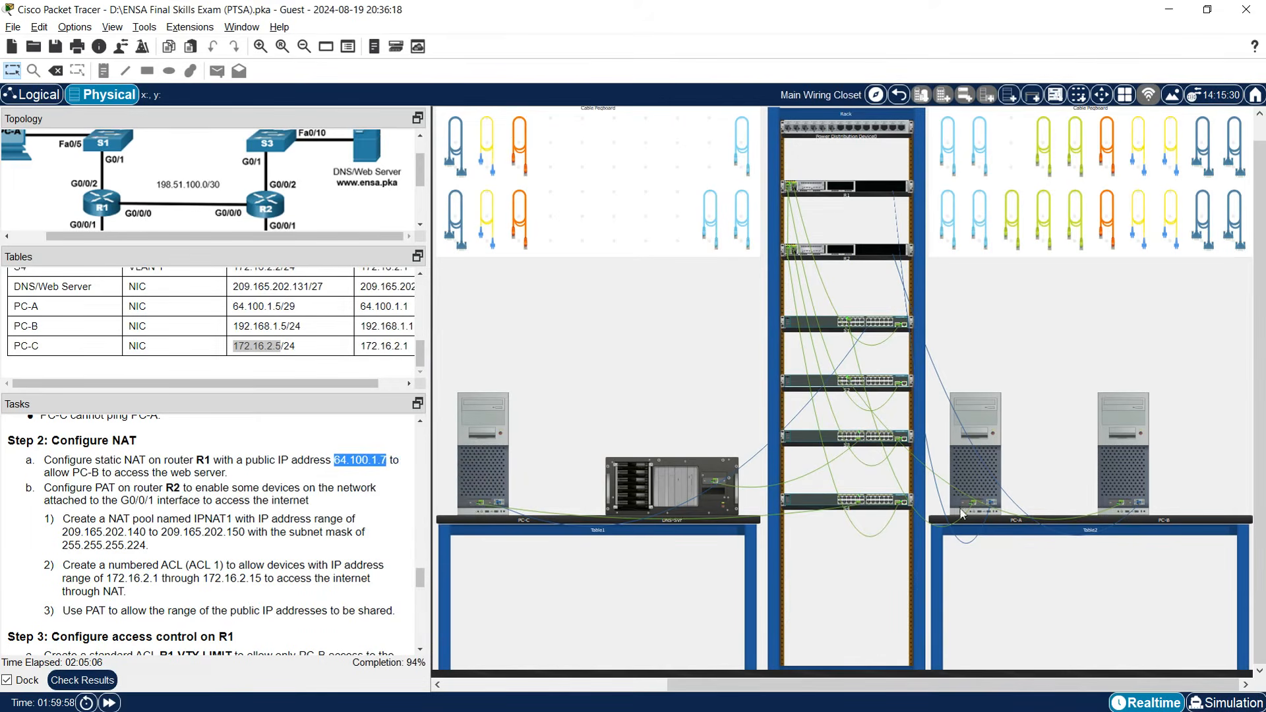
{"action": "left_click", "coordinate": [1108, 484]}
{"action": "right_click", "coordinate": [861, 600]}
{"action": "left_click", "coordinate": [883, 623]}
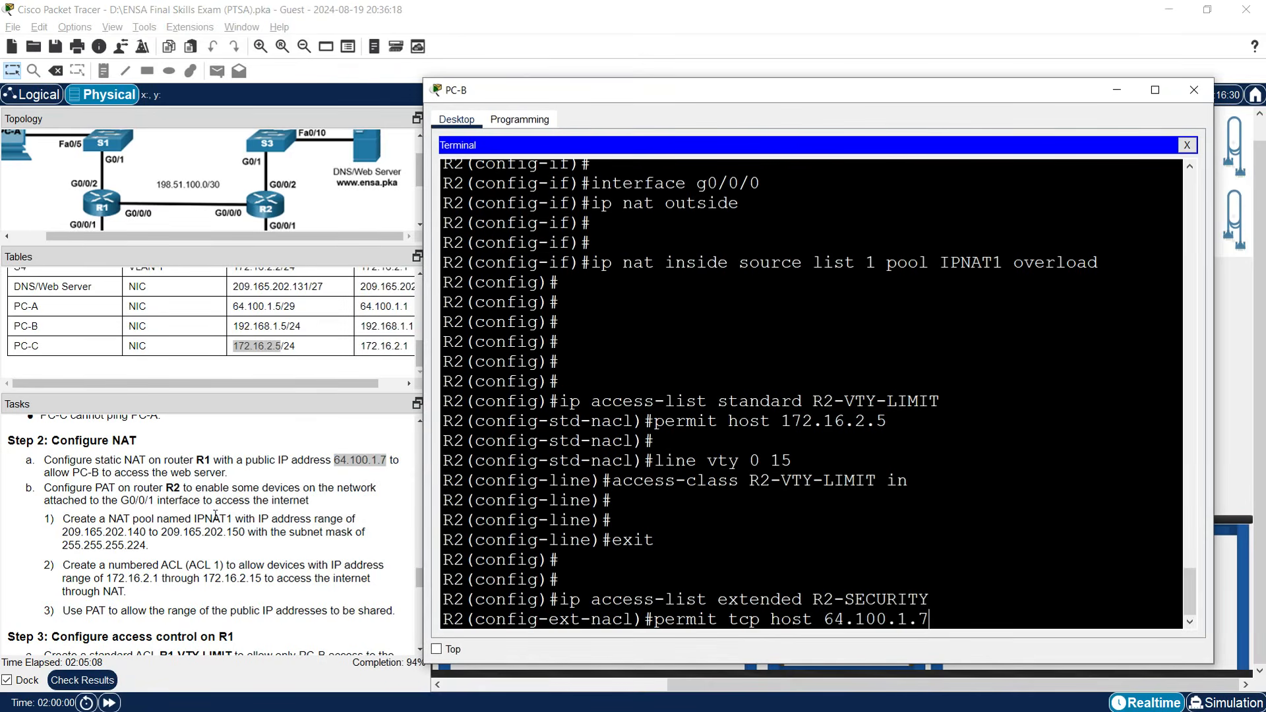
{"action": "scroll", "coordinate": [216, 514], "scroll_direction": "down", "scroll_amount": 10}
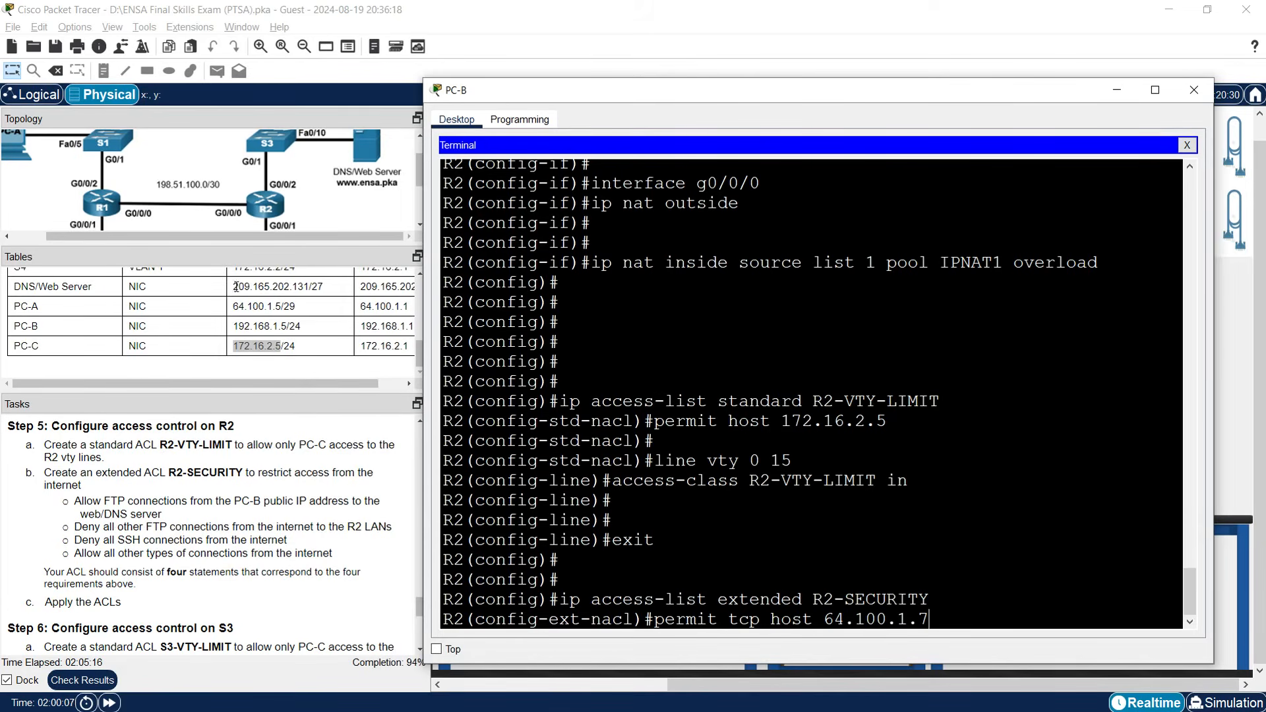
Add the web server address 209.165.202.131 as the destination and submit the entry.
{"action": "left_click", "coordinate": [236, 286]}
{"action": "left_click_drag", "start_coordinate": [234, 286], "coordinate": [308, 286]}
{"action": "right_click", "coordinate": [308, 286]}
{"action": "left_click", "coordinate": [392, 294]}
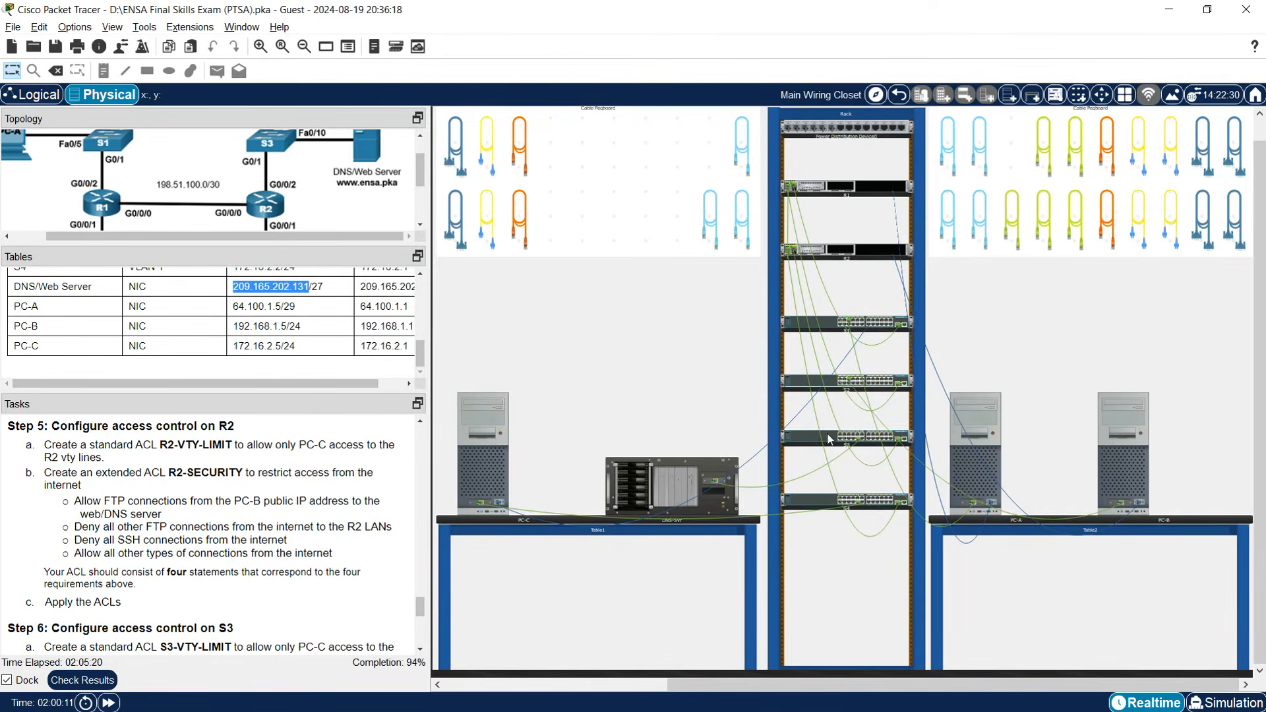
{"action": "left_click", "coordinate": [1116, 458]}
{"action": "right_click", "coordinate": [963, 604]}
{"action": "left_click", "coordinate": [934, 599]}
{"action": "right_click", "coordinate": [950, 611]}
{"action": "left_click", "coordinate": [970, 637]}
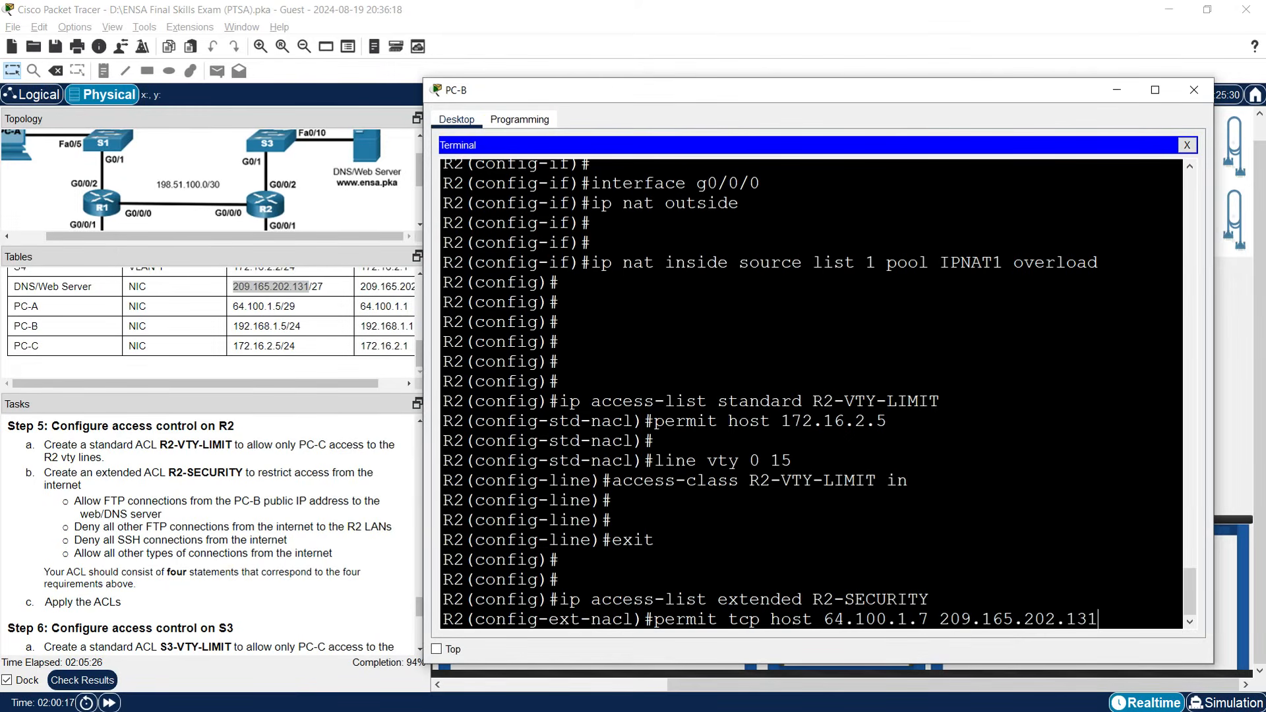
{"action": "key", "text": "Return"}
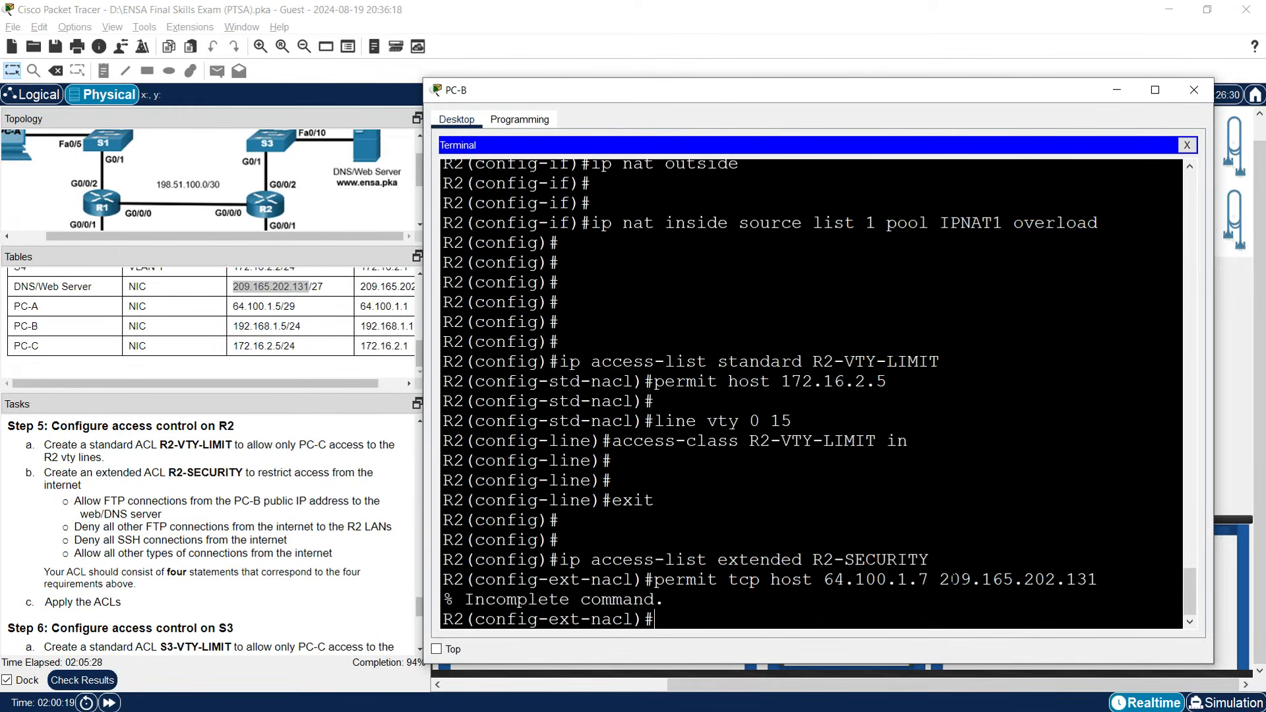
Fix the entry to read permit tcp host 64.100.1.7 host 209.165.202.131 eq ftp.
{"action": "key", "text": "Up"}
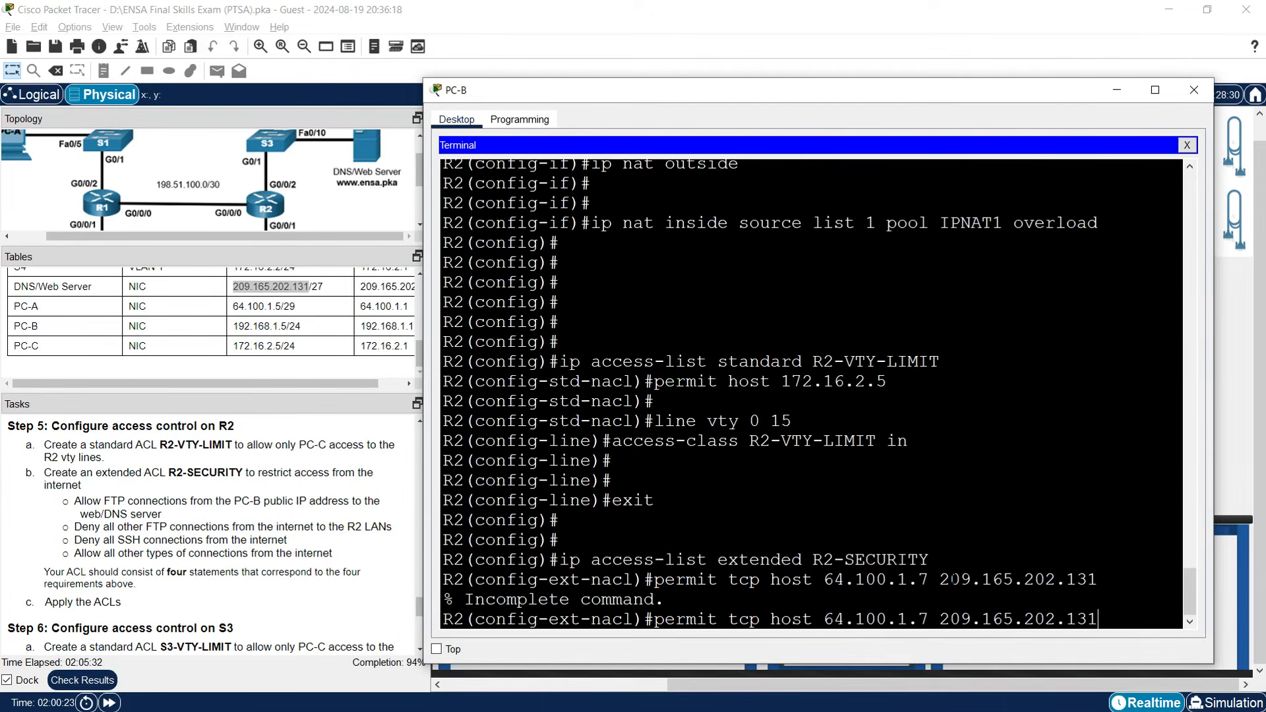
{"action": "type", "text": "eq ftp"}
{"action": "key", "text": "Return"}
{"action": "key", "text": "Return"}
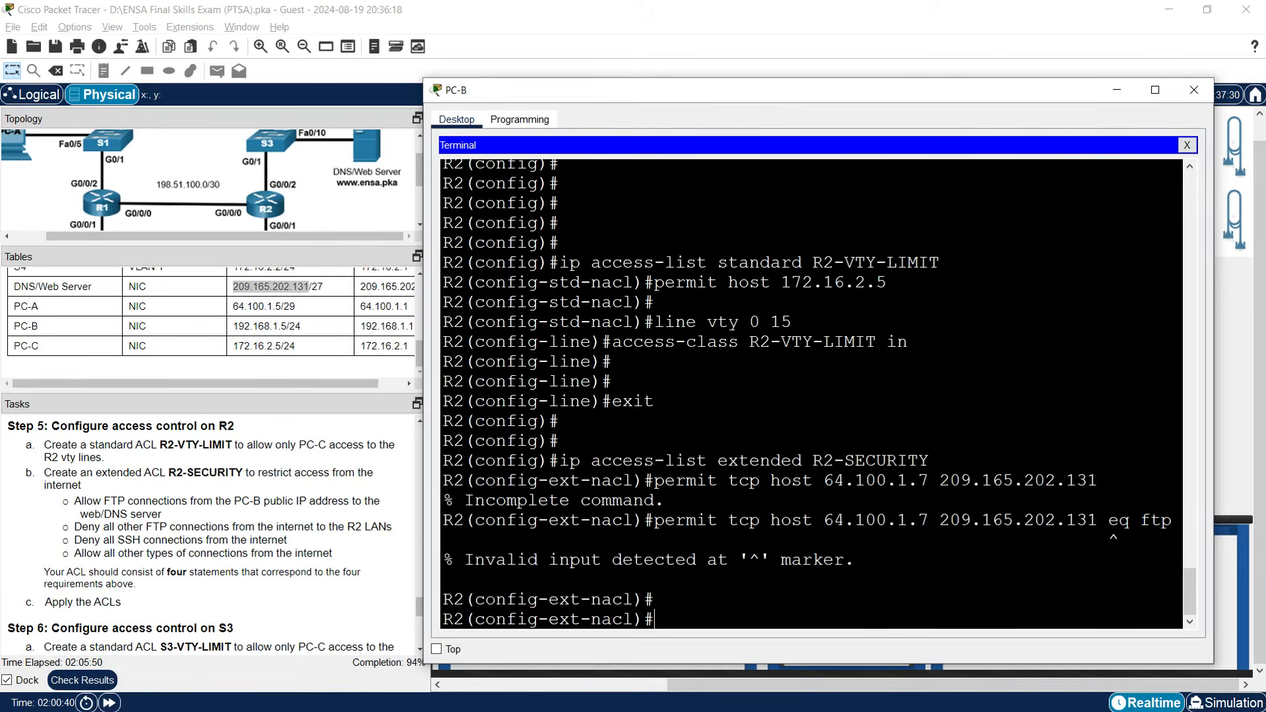
{"action": "left_click_drag", "start_coordinate": [939, 520], "coordinate": [1098, 520]}
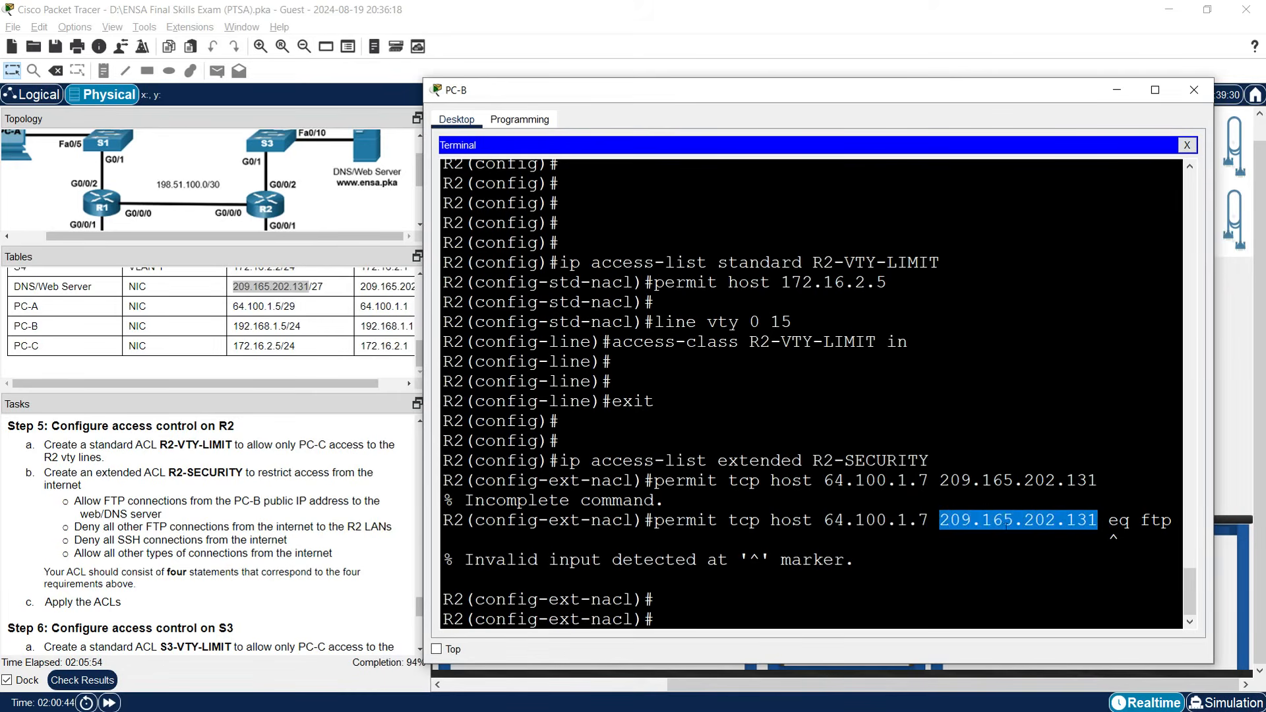
{"action": "left_click", "coordinate": [982, 522]}
{"action": "left_click_drag", "start_coordinate": [951, 521], "coordinate": [936, 524]}
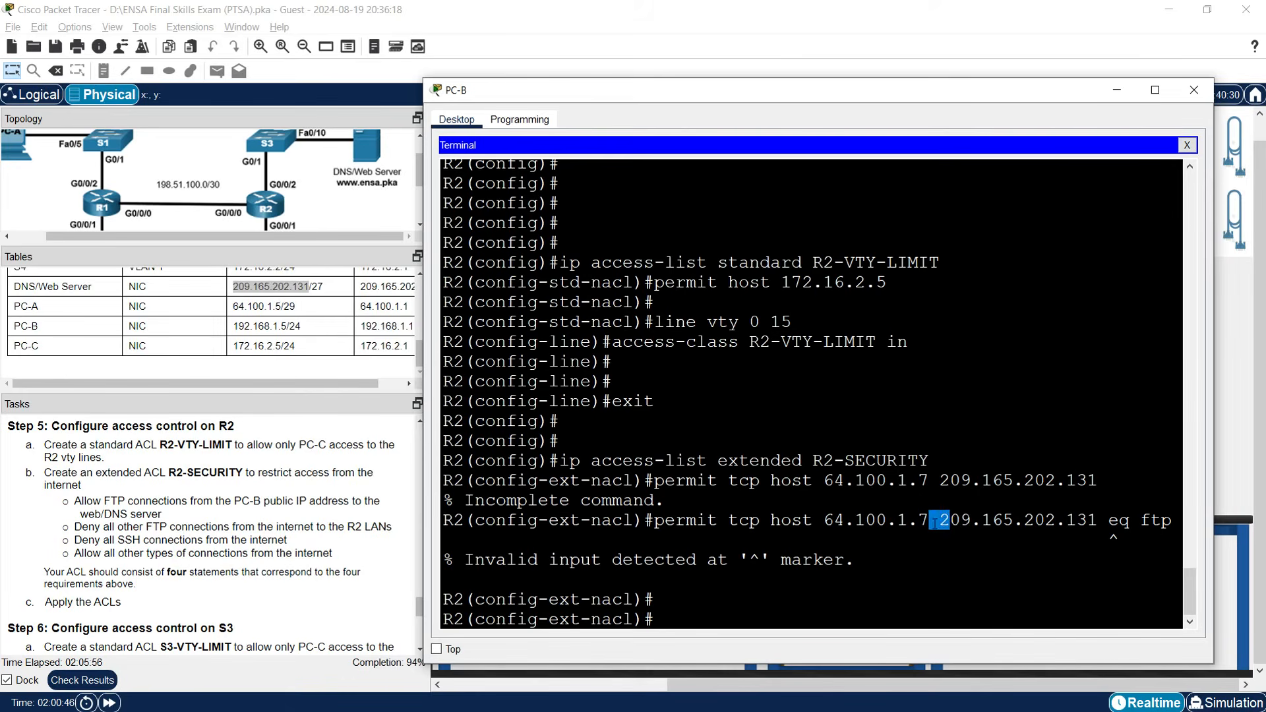
{"action": "left_click", "coordinate": [935, 521]}
{"action": "key", "text": "Up"}
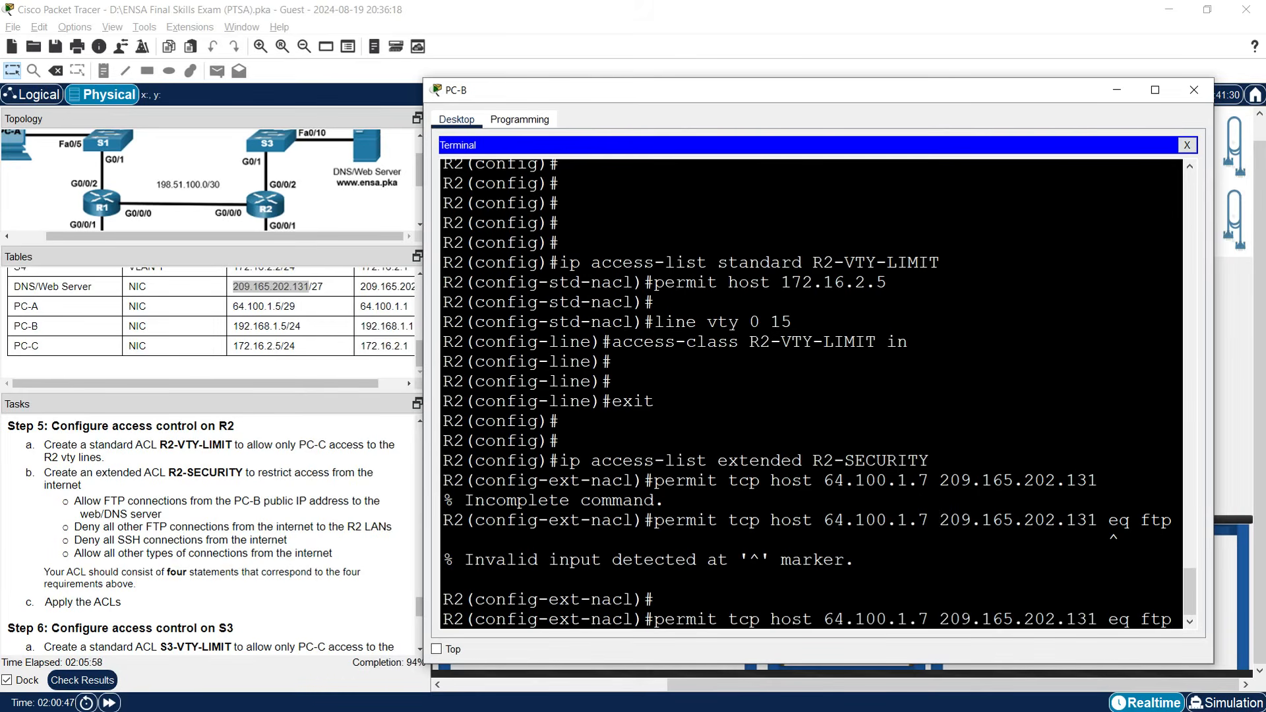
{"action": "key", "text": "Left"}
{"action": "key", "text": "Left"}
{"action": "key", "text": "Left"}
{"action": "key", "text": "Left"}
{"action": "key", "text": "Left"}
{"action": "key", "text": "Left"}
{"action": "key", "text": "Left"}
{"action": "key", "text": "Left"}
{"action": "key", "text": "Left"}
{"action": "key", "text": "Left"}
{"action": "key", "text": "Left"}
{"action": "type", "text": "host"}
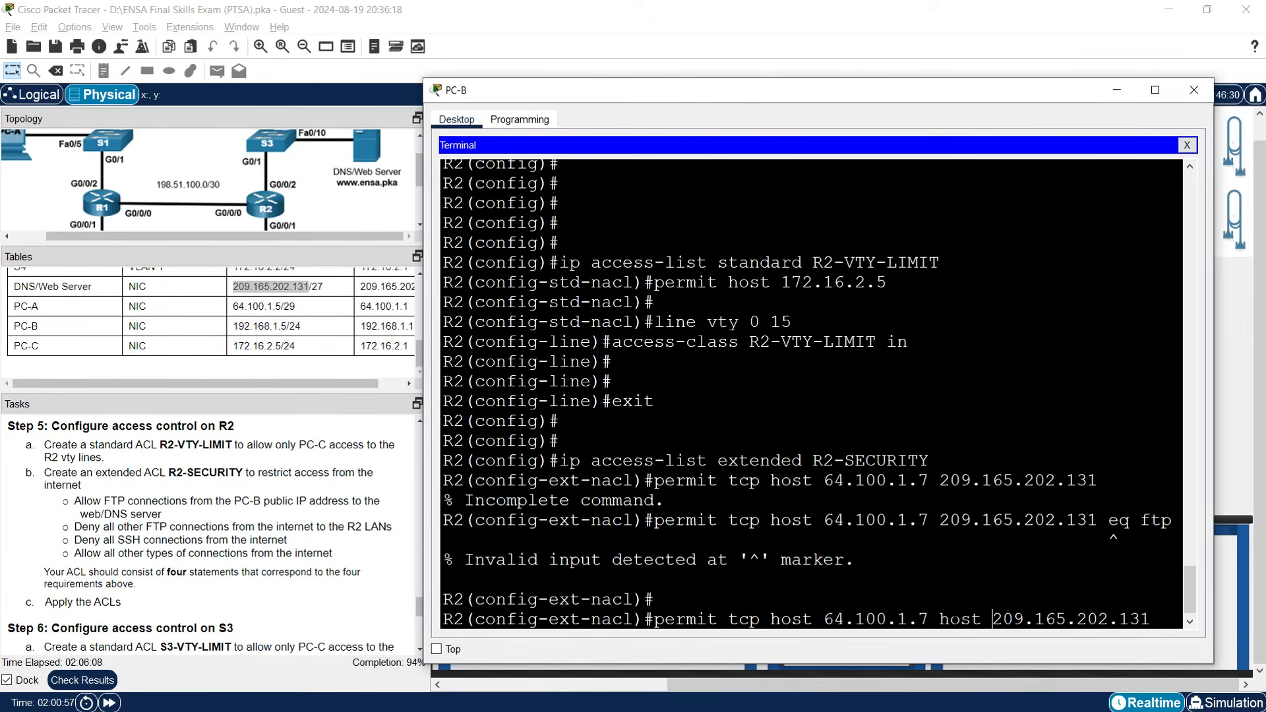
{"action": "scroll", "coordinate": [984, 613], "scroll_direction": "down", "scroll_amount": 1}
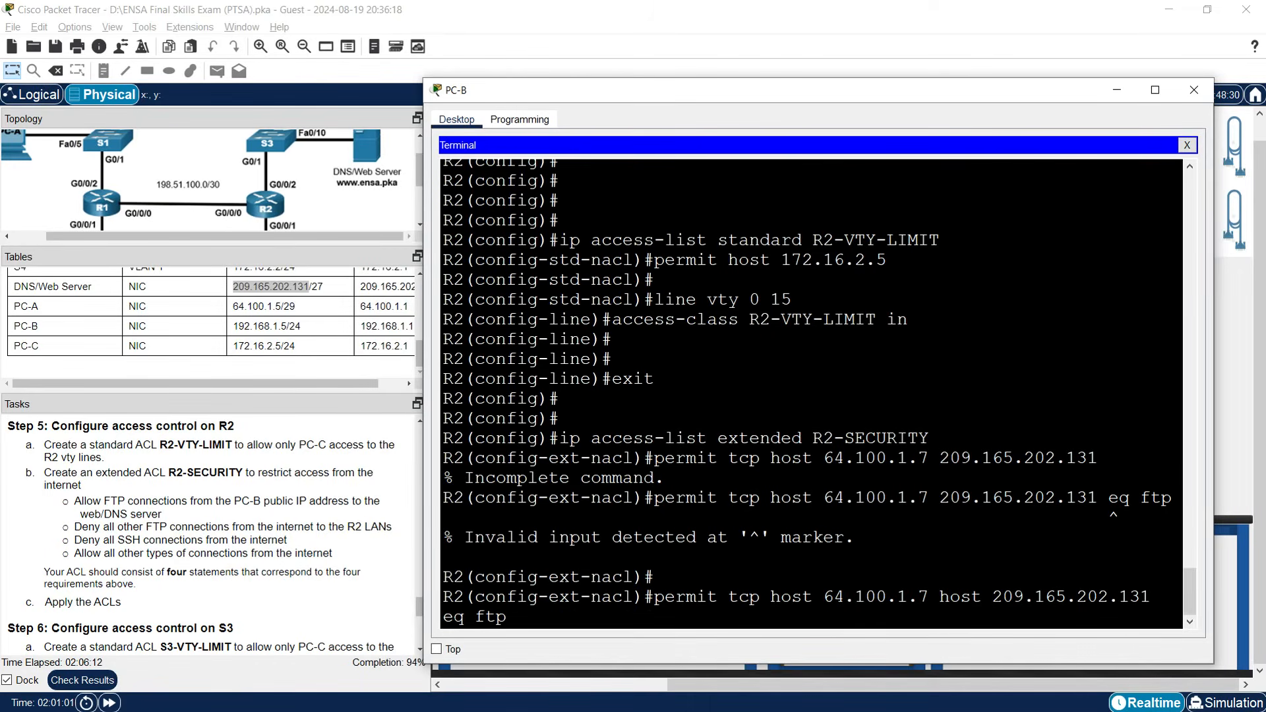
{"action": "key", "text": "Return"}
{"action": "key", "text": "Return"}
{"action": "key", "text": "Return"}
{"action": "key", "text": "Return"}
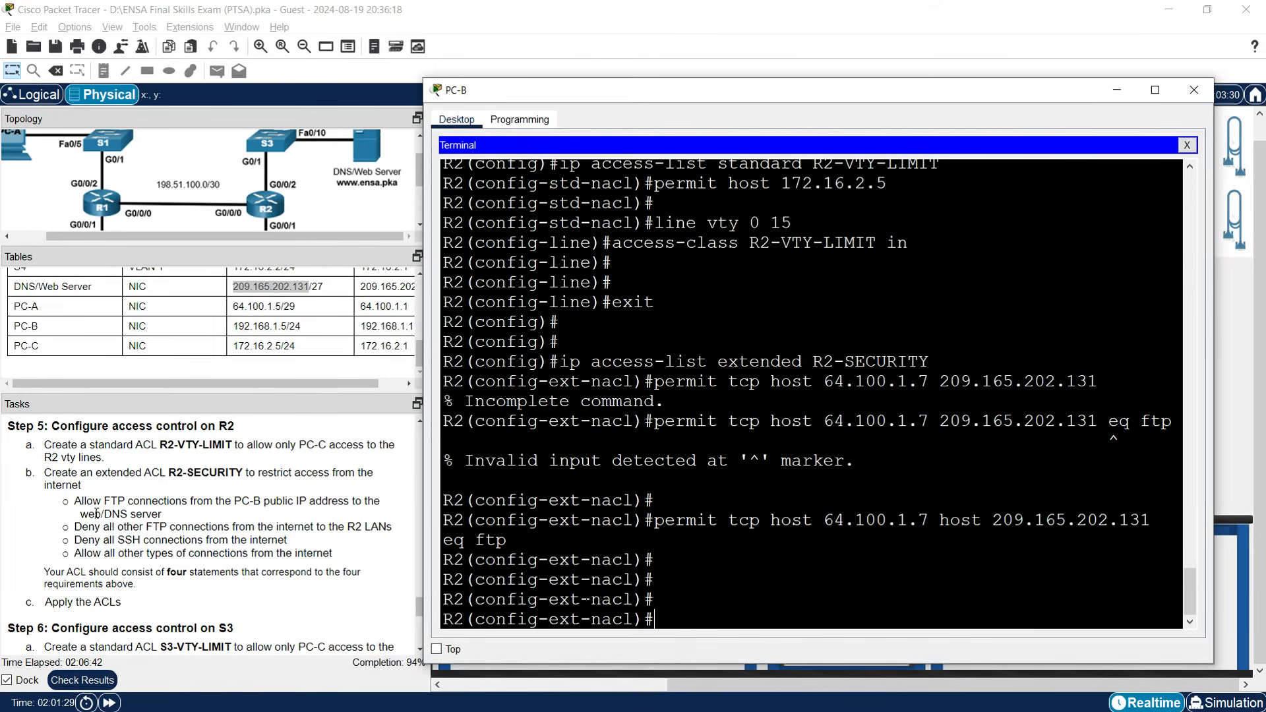
Add deny tcp any any eq ftp, deny tcp any any eq 22, and permit ip any any.
{"action": "type", "text": "deny tcp any any eq"}
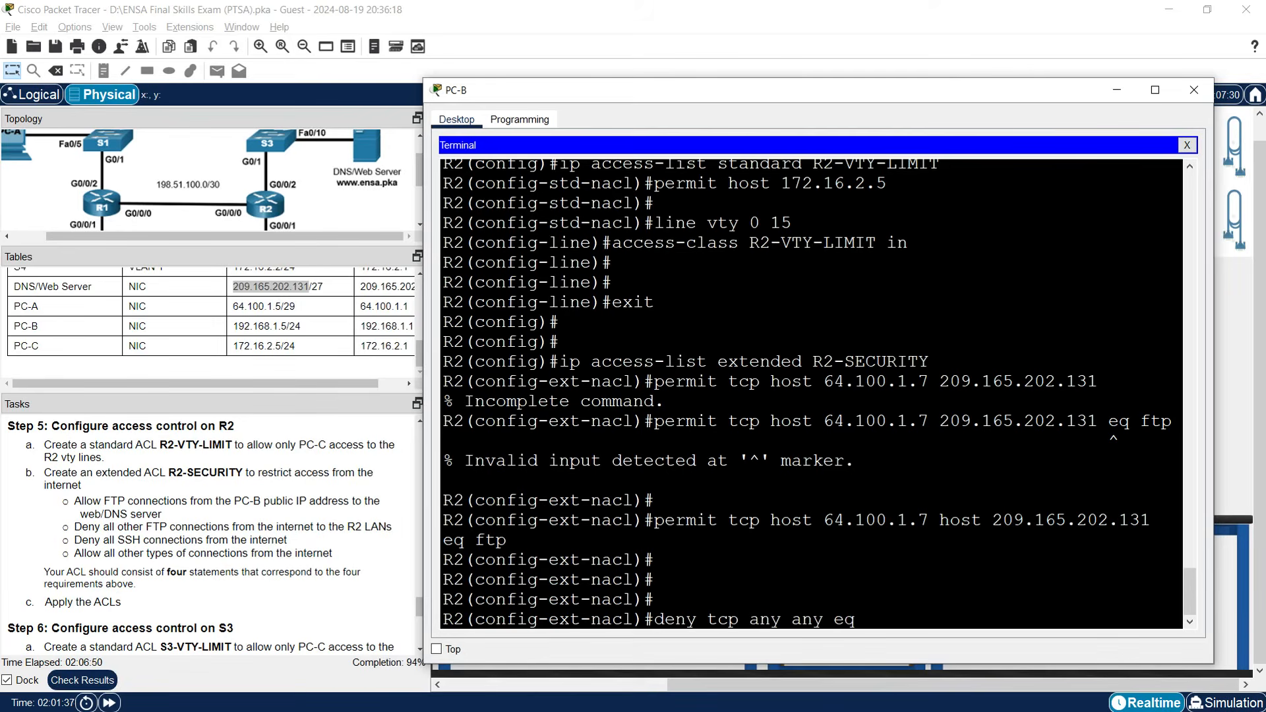
{"action": "type", "text": " ftp"}
{"action": "key", "text": "Return"}
{"action": "key", "text": "Return"}
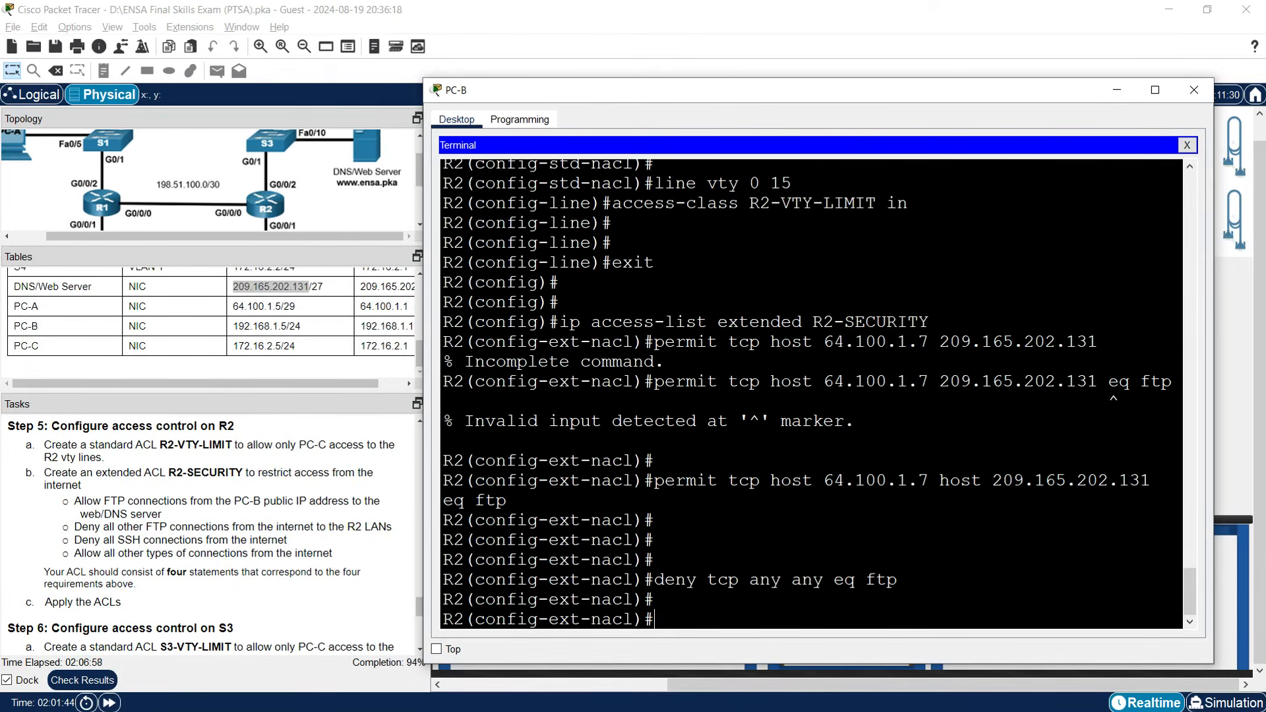
{"action": "type", "text": "deny tcp any any"}
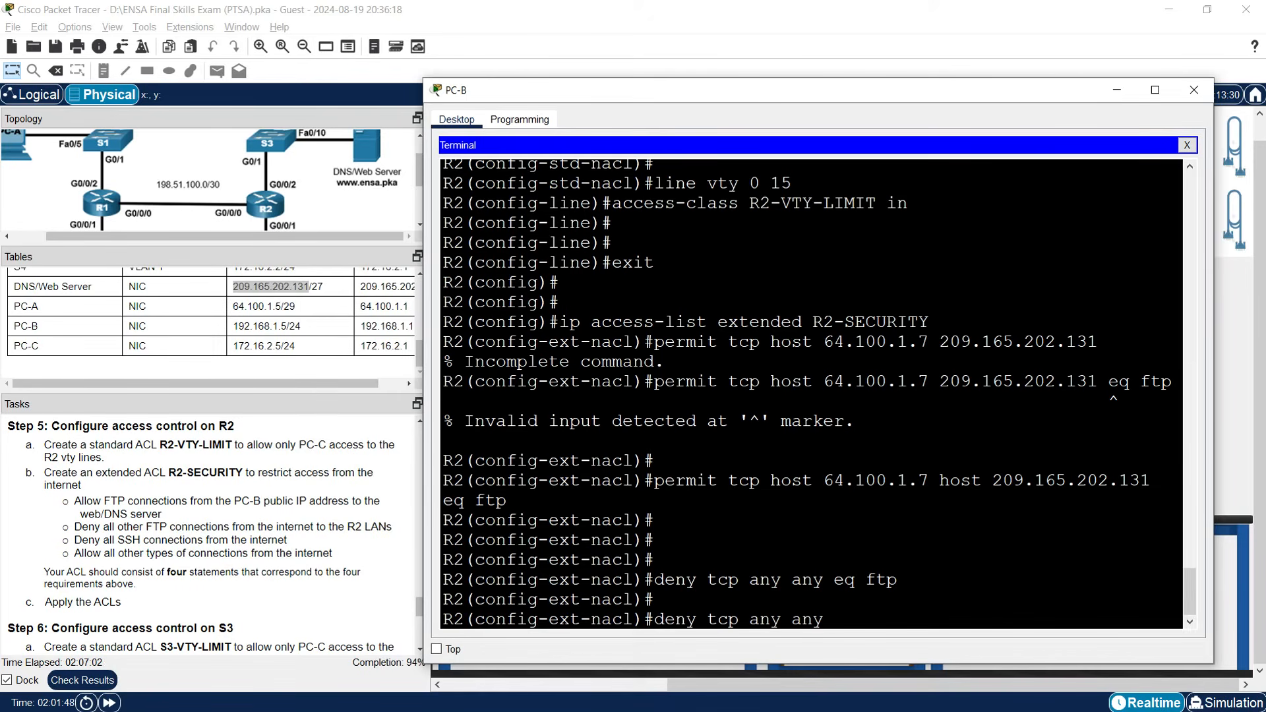
{"action": "type", "text": " eq 22"}
{"action": "key", "text": "Return"}
{"action": "key", "text": "Return"}
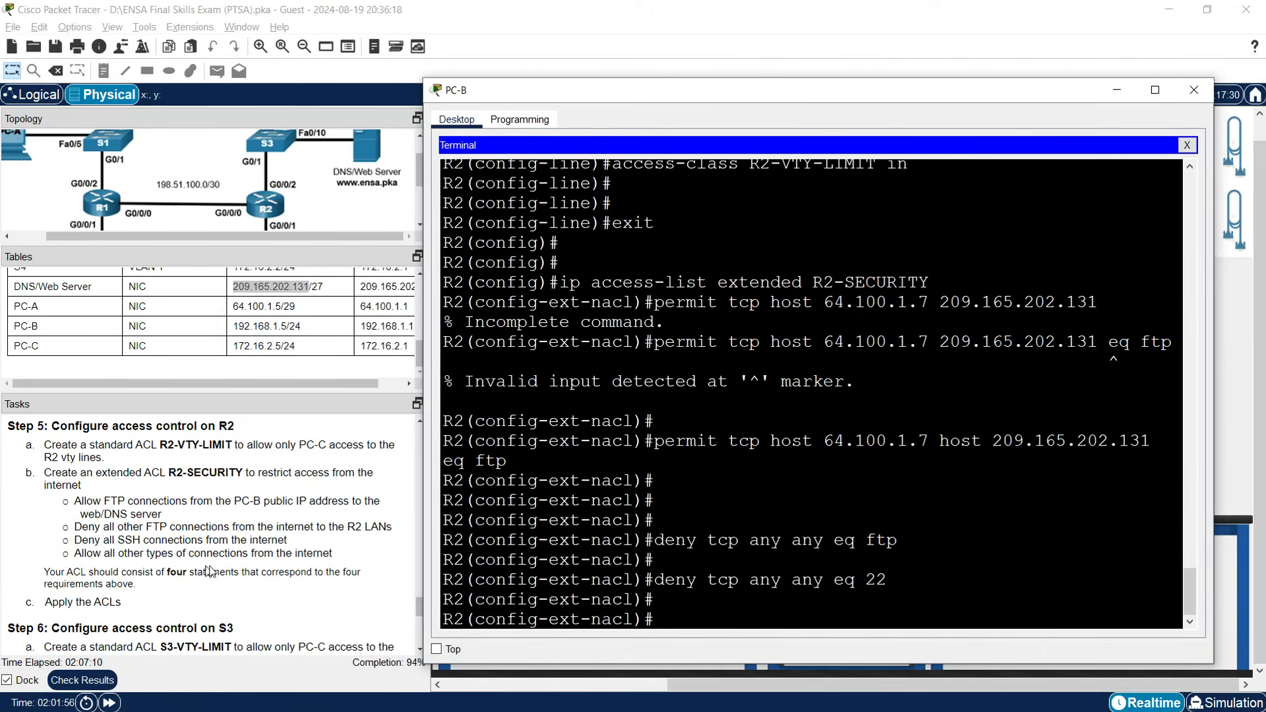
{"action": "type", "text": "permit ip any any"}
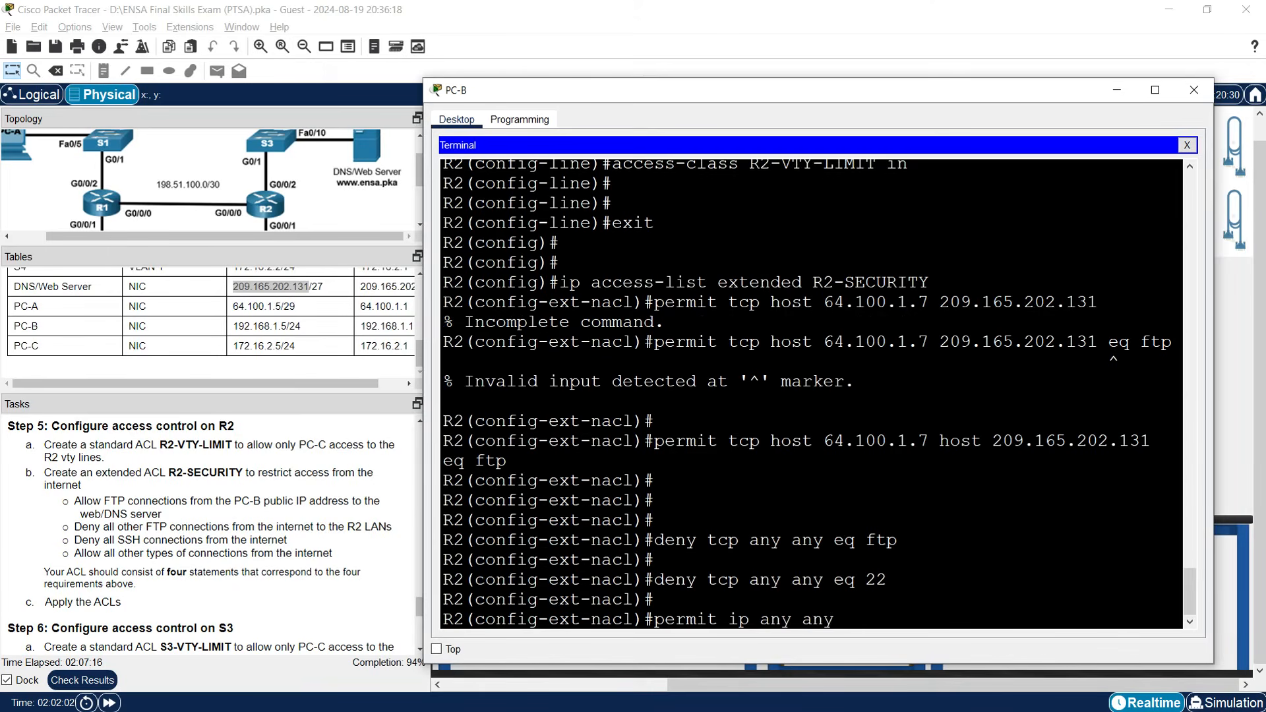
{"action": "key", "text": "Return"}
{"action": "key", "text": "Return"}
{"action": "key", "text": "Return"}
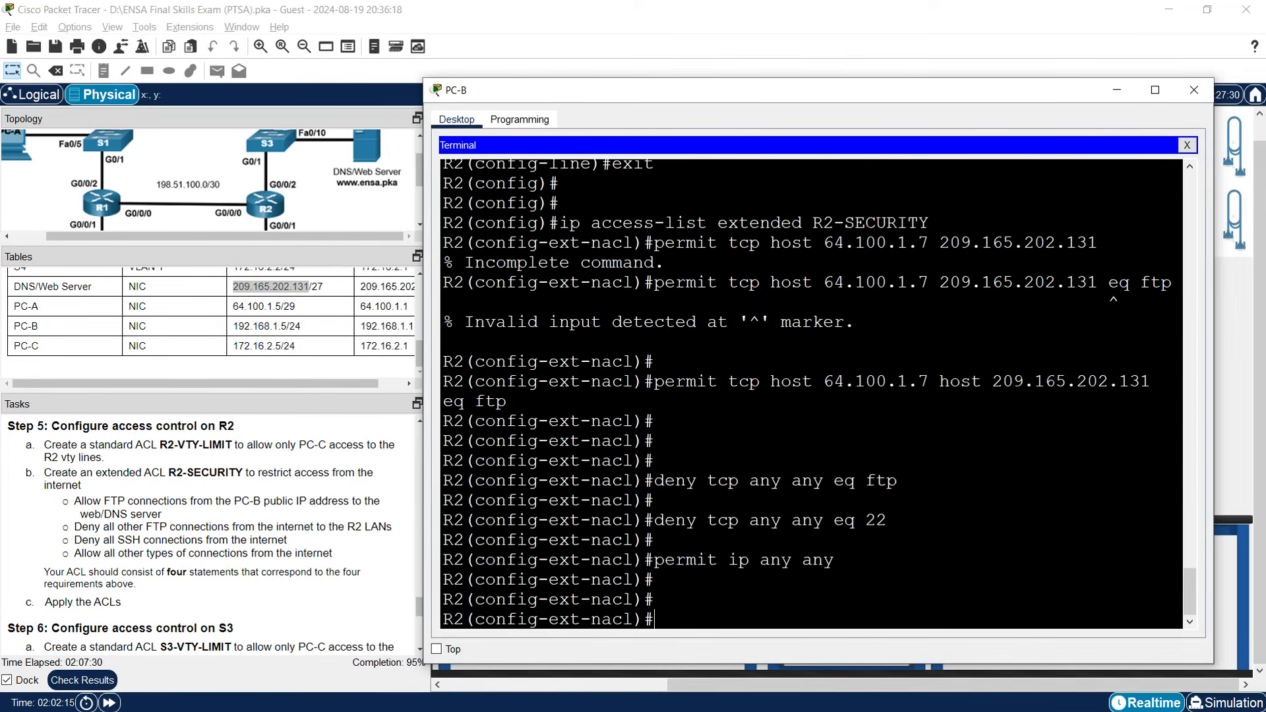
Review the four R2-SECURITY rules and begin the interface g0/0/0 command.
{"action": "left_click_drag", "start_coordinate": [676, 382], "coordinate": [770, 382]}
{"action": "left_click_drag", "start_coordinate": [708, 482], "coordinate": [792, 482]}
{"action": "left_click_drag", "start_coordinate": [707, 521], "coordinate": [792, 521]}
{"action": "left_click_drag", "start_coordinate": [718, 562], "coordinate": [795, 575]}
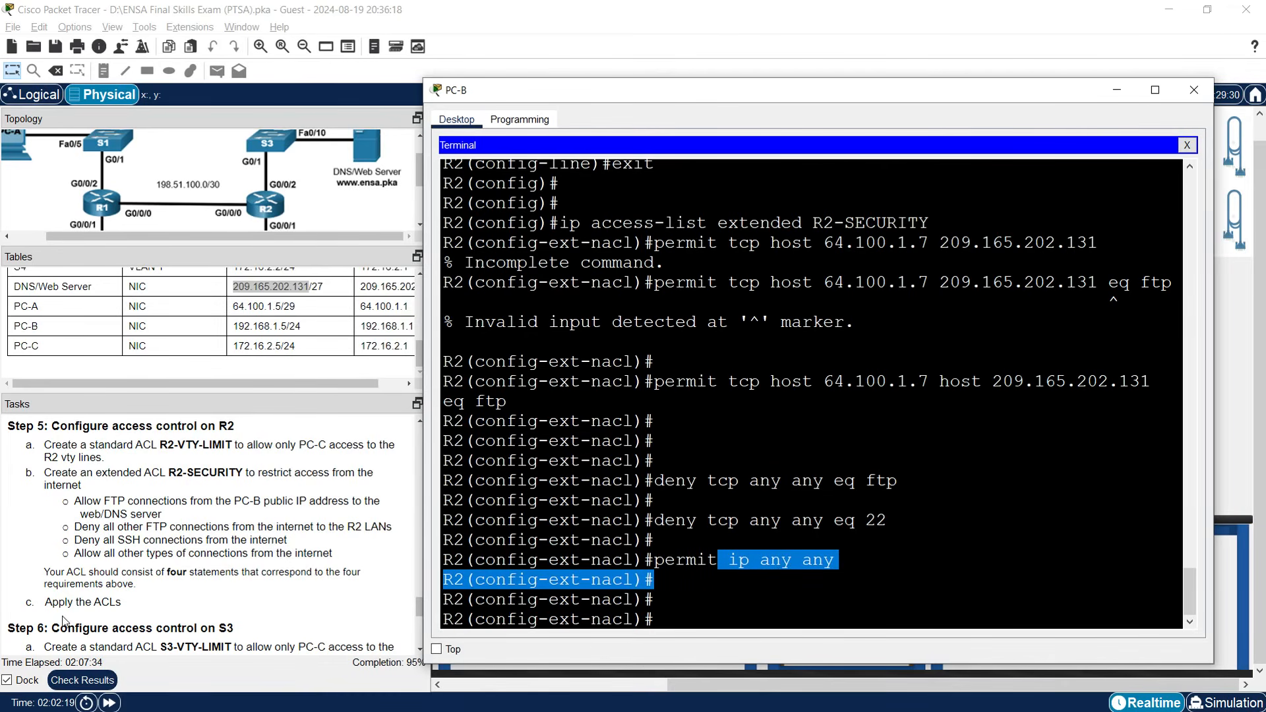
{"action": "left_click", "coordinate": [683, 618]}
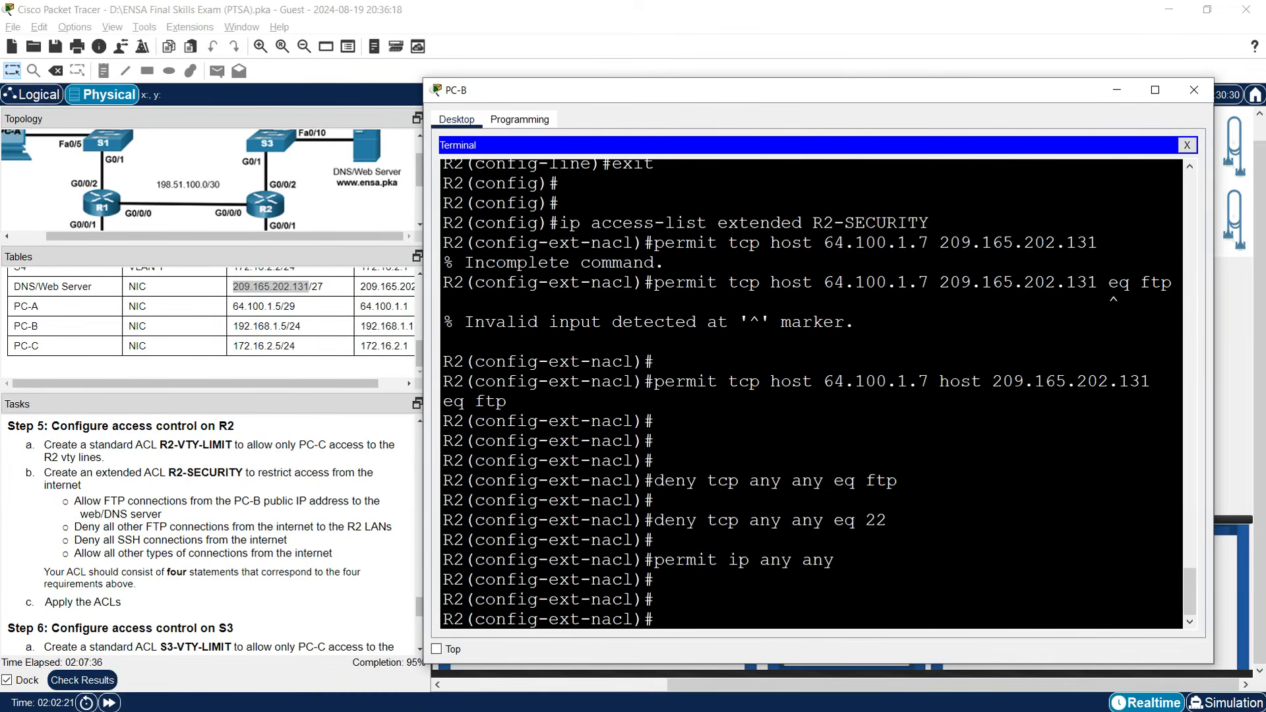
{"action": "type", "text": "interface g0/0/0"}
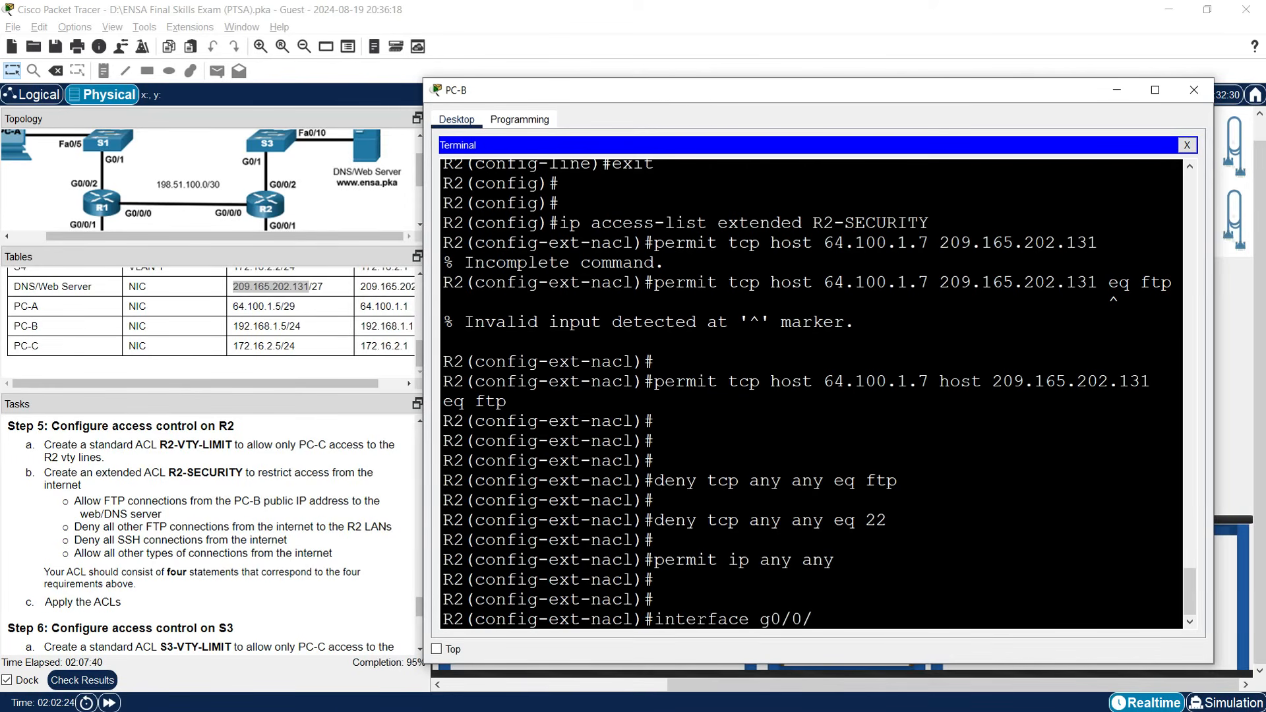
Apply R2-SECURITY inbound on G0/0/0 with ip access-group R2-SECURITY in.
{"action": "key", "text": "Return"}
{"action": "type", "text": "ip"}
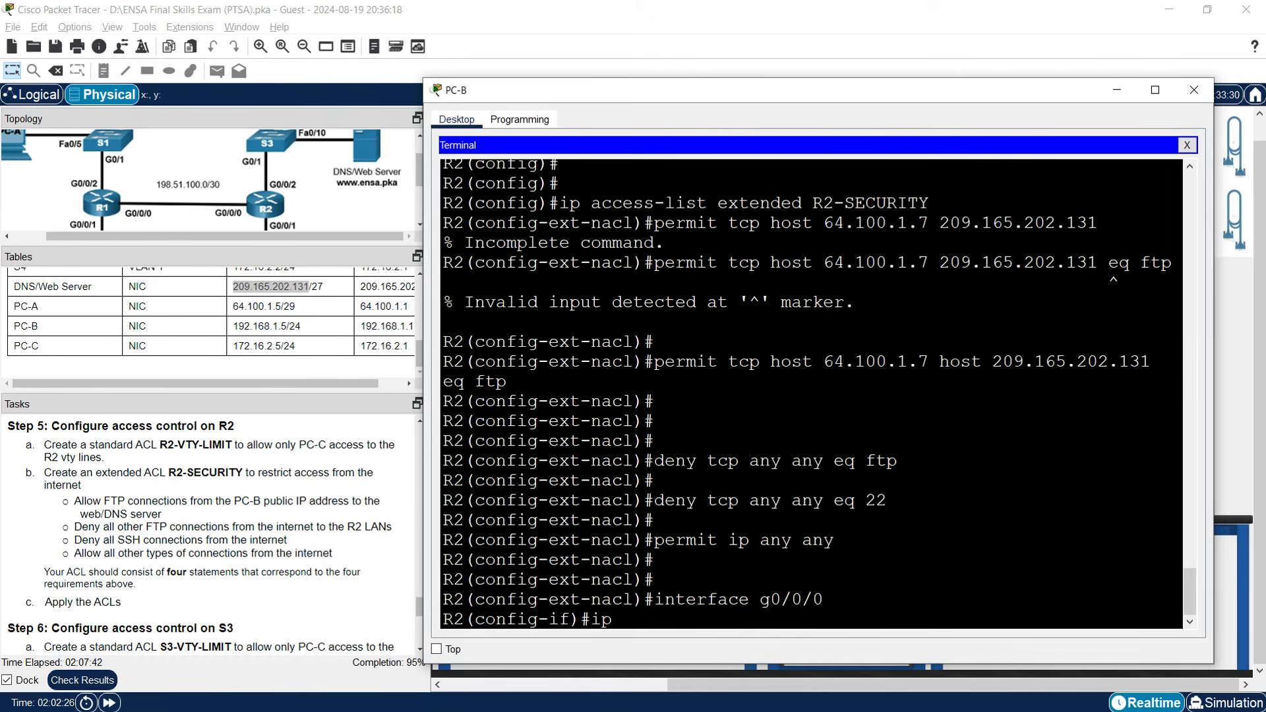
{"action": "type", "text": " access-group"}
{"action": "left_click_drag", "start_coordinate": [812, 203], "coordinate": [928, 205]}
{"action": "right_click", "coordinate": [928, 204]}
{"action": "left_click", "coordinate": [910, 215]}
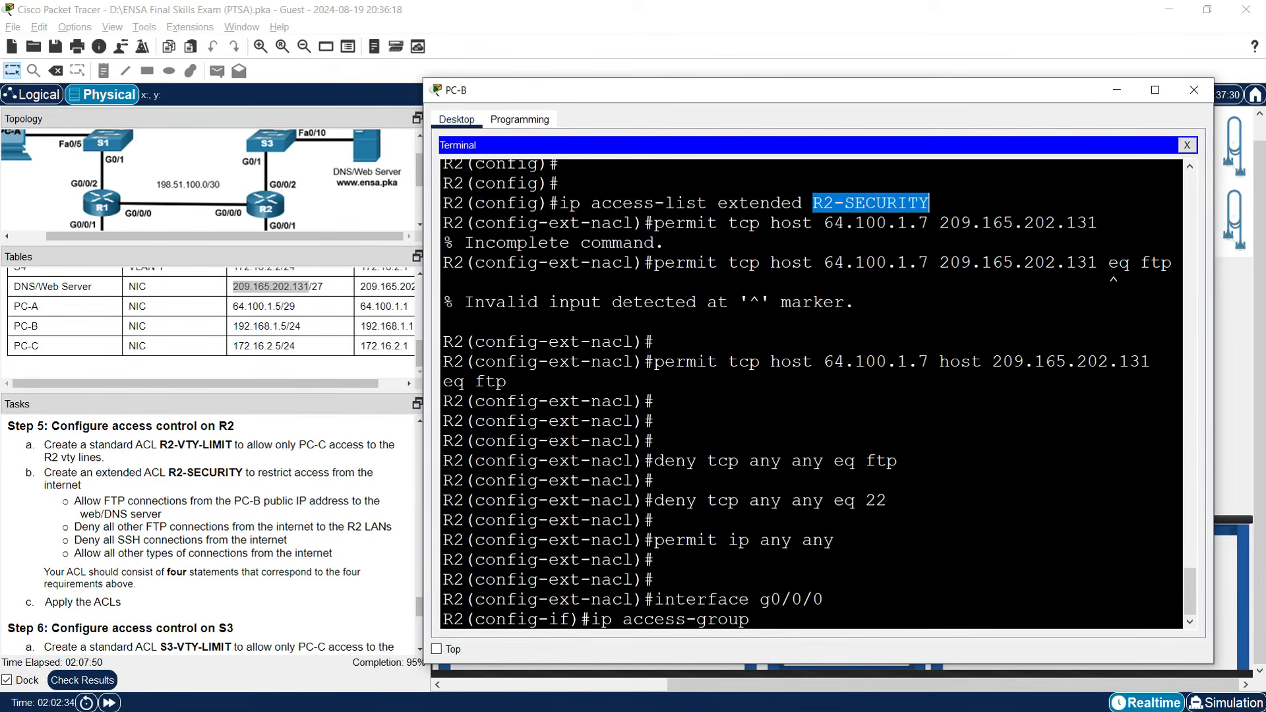
{"action": "right_click", "coordinate": [790, 610]}
{"action": "left_click", "coordinate": [821, 634]}
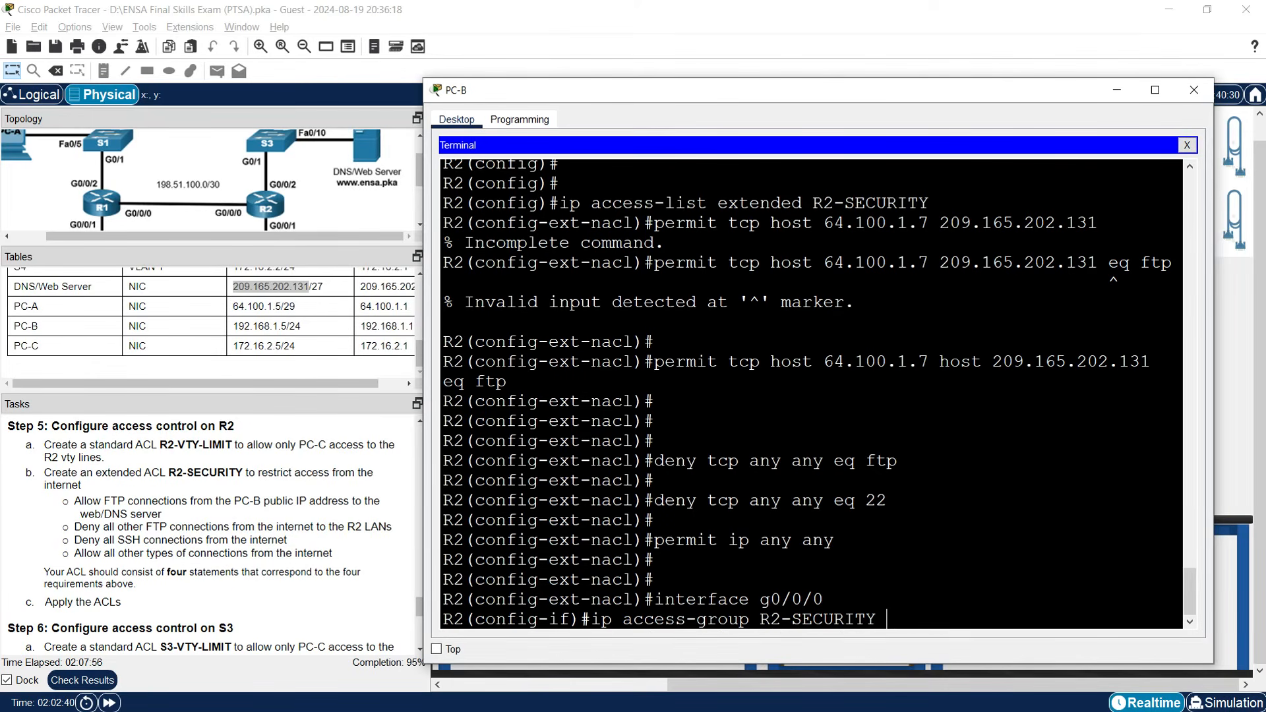
{"action": "type", "text": "in"}
{"action": "key", "text": "Return"}
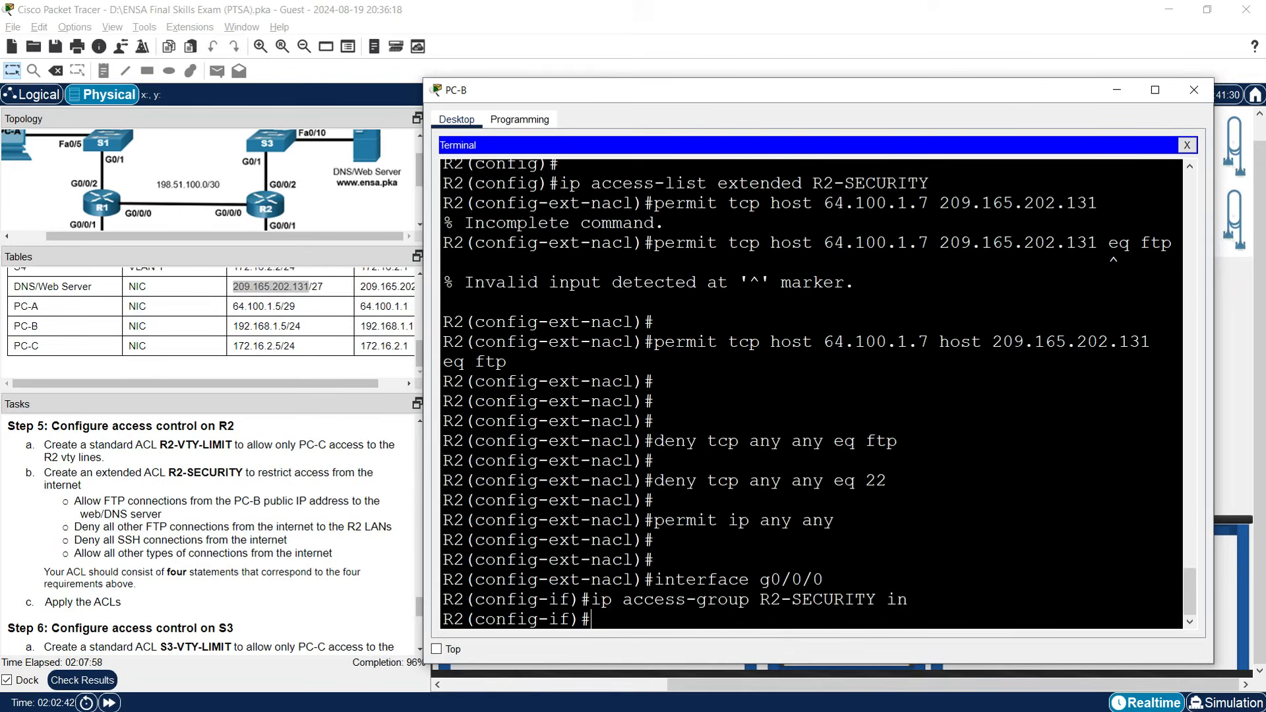
{"action": "key", "text": "Return"}
{"action": "key", "text": "Return"}
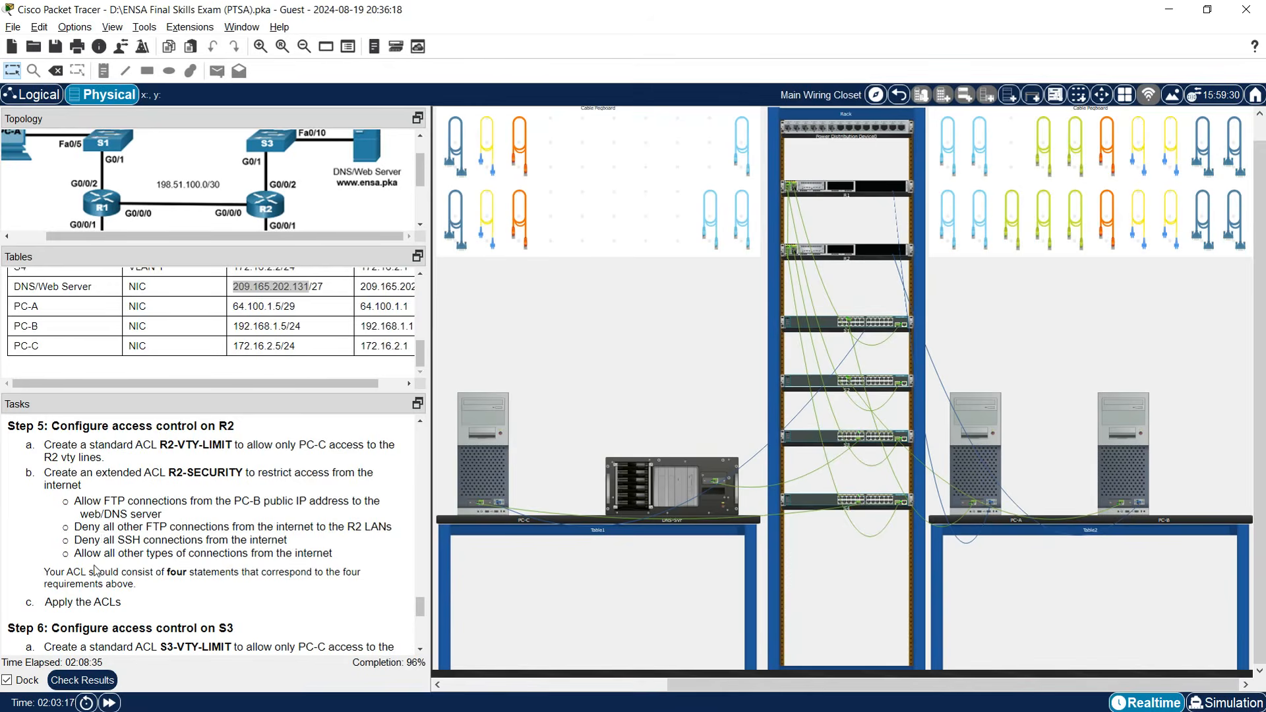
{"action": "scroll", "coordinate": [94, 568], "scroll_direction": "down", "scroll_amount": 2}
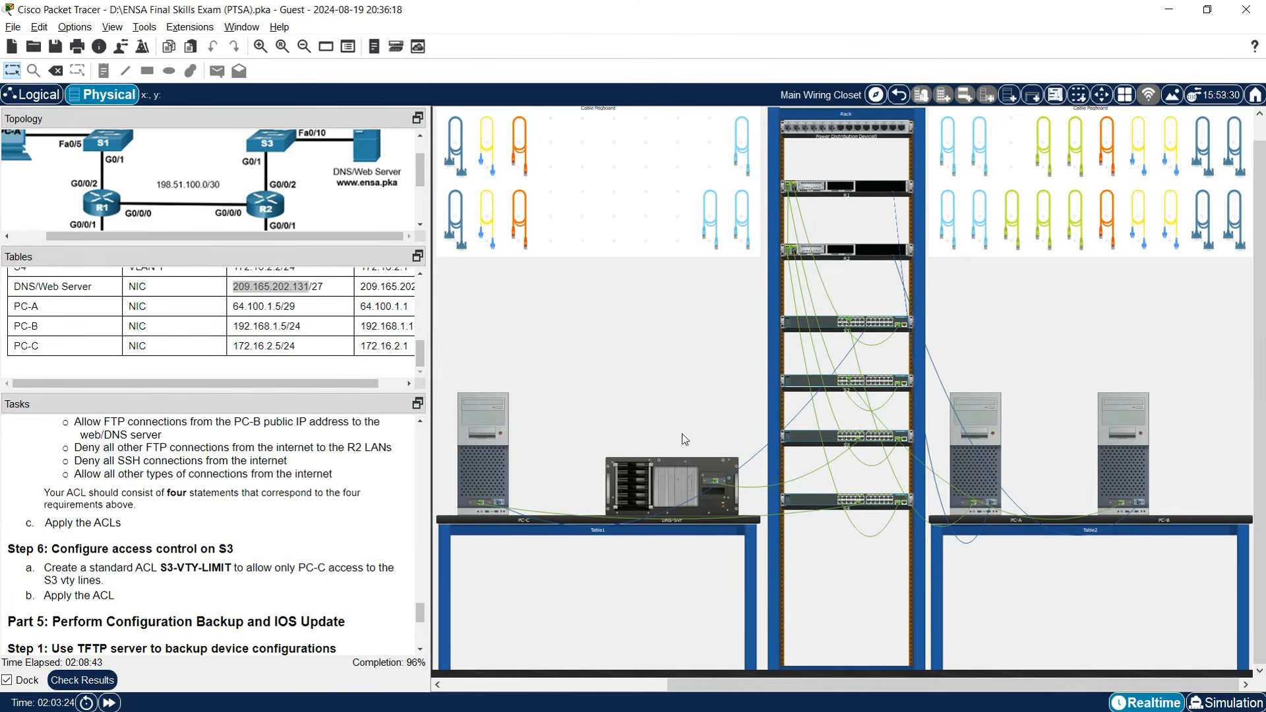
Move PC-C's console cable from S1's rear console port to S3's.
{"action": "right_click", "coordinate": [834, 329]}
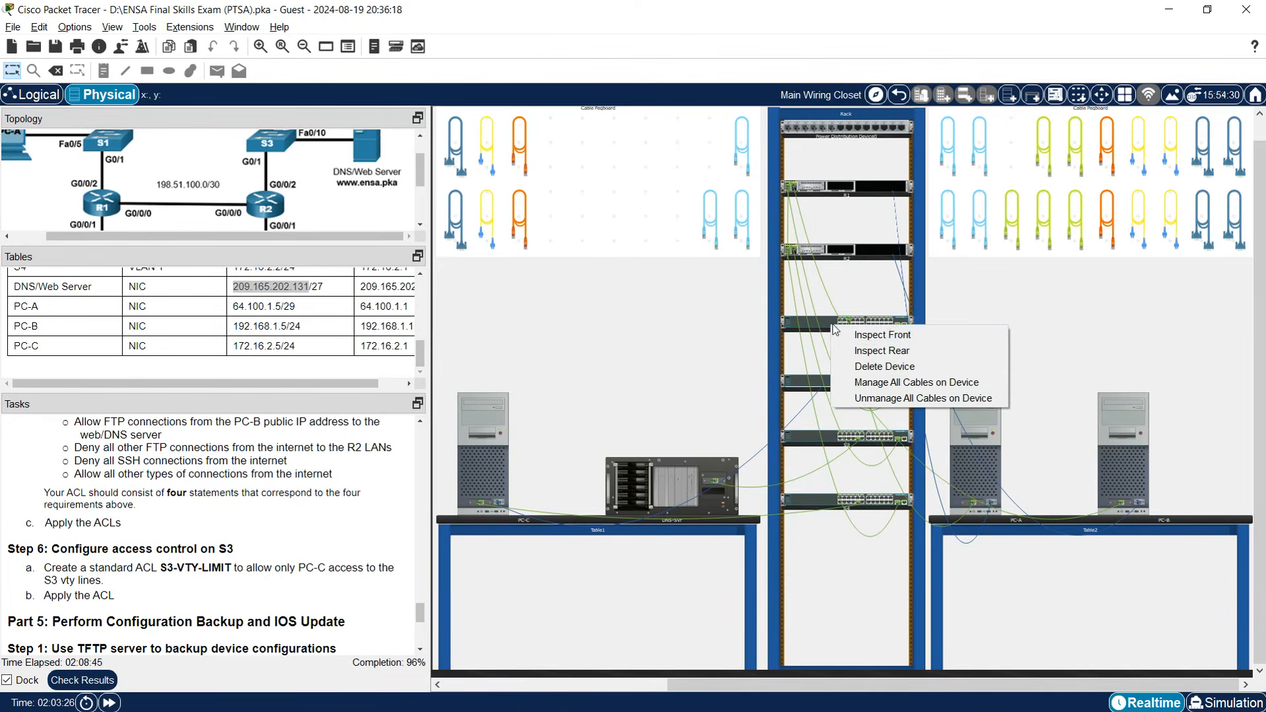
{"action": "left_click", "coordinate": [872, 351]}
{"action": "right_click", "coordinate": [798, 440]}
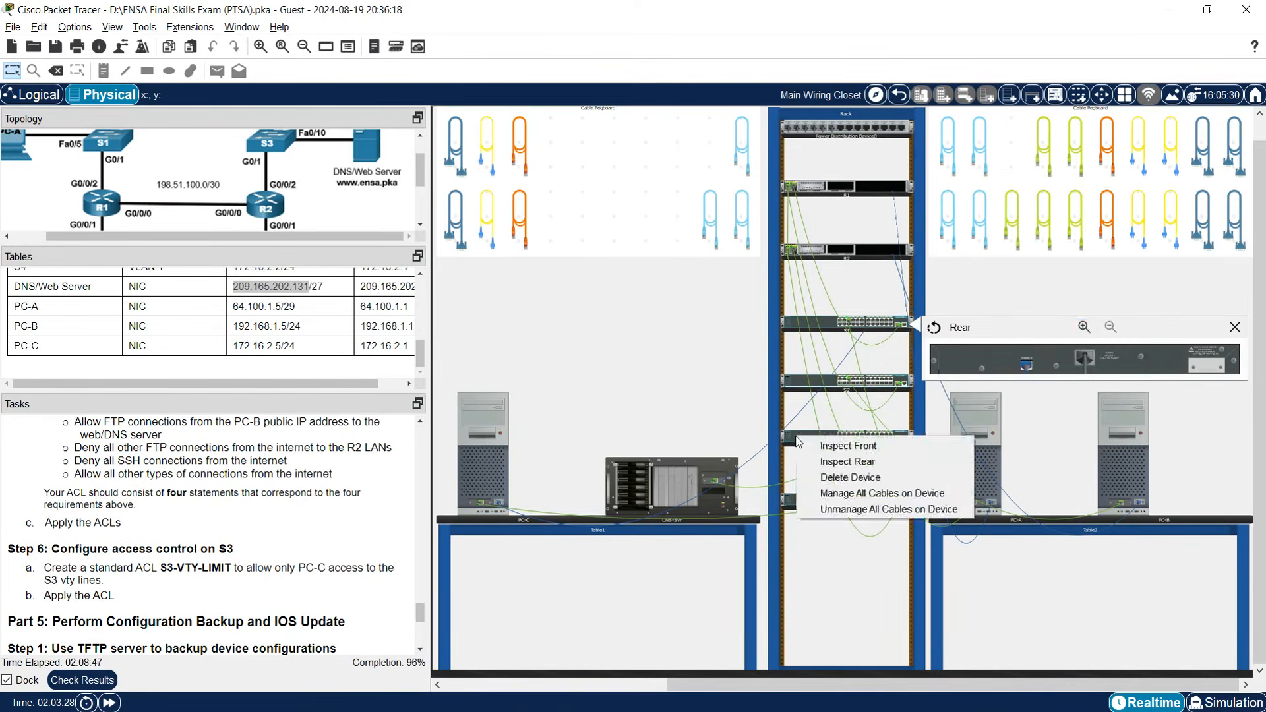
{"action": "left_click", "coordinate": [848, 461]}
{"action": "left_click_drag", "start_coordinate": [1026, 368], "coordinate": [1030, 480]}
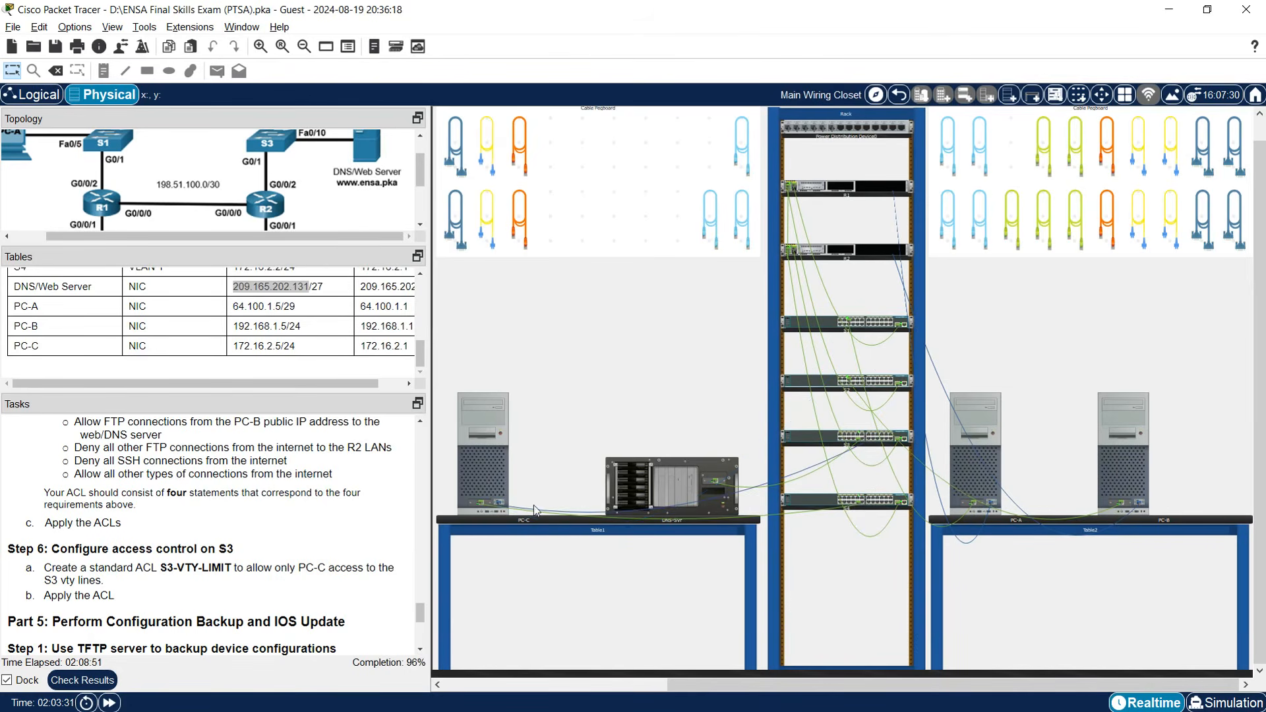
Reopen PC-C's terminal with default settings to reach the S3> prompt.
{"action": "left_click", "coordinate": [499, 461]}
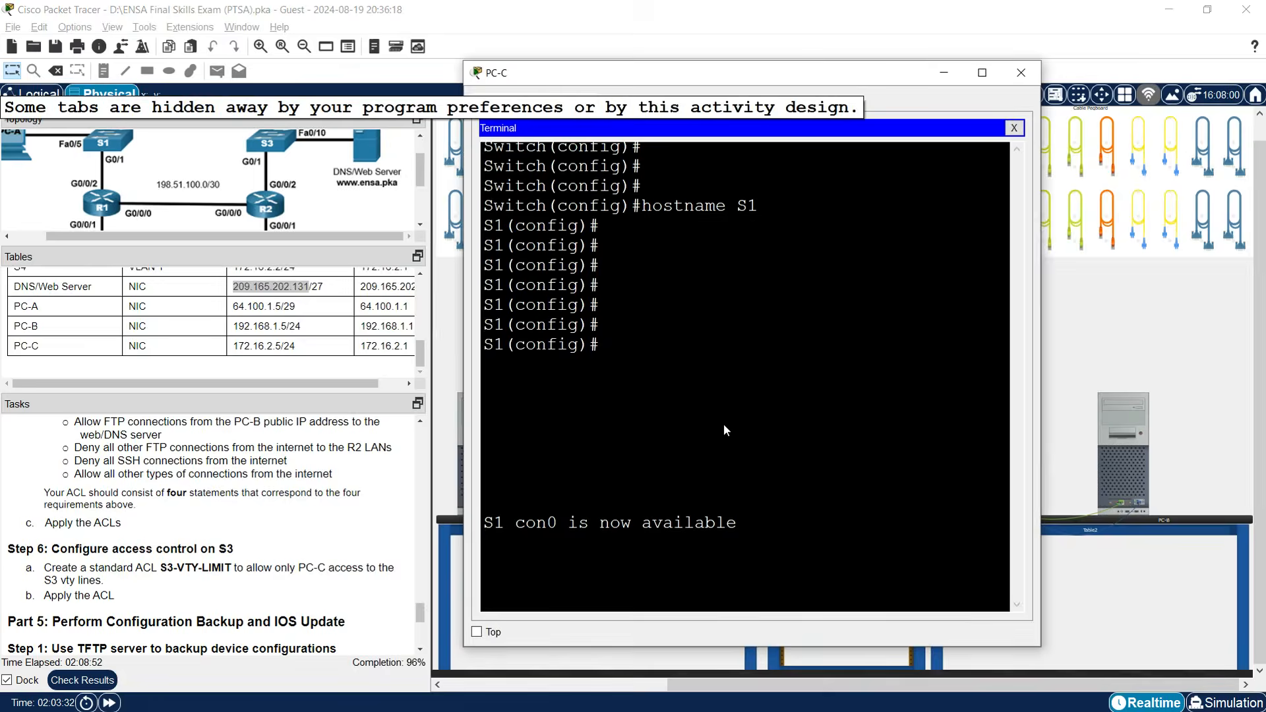
{"action": "left_click", "coordinate": [1013, 127]}
{"action": "left_click", "coordinate": [744, 208]}
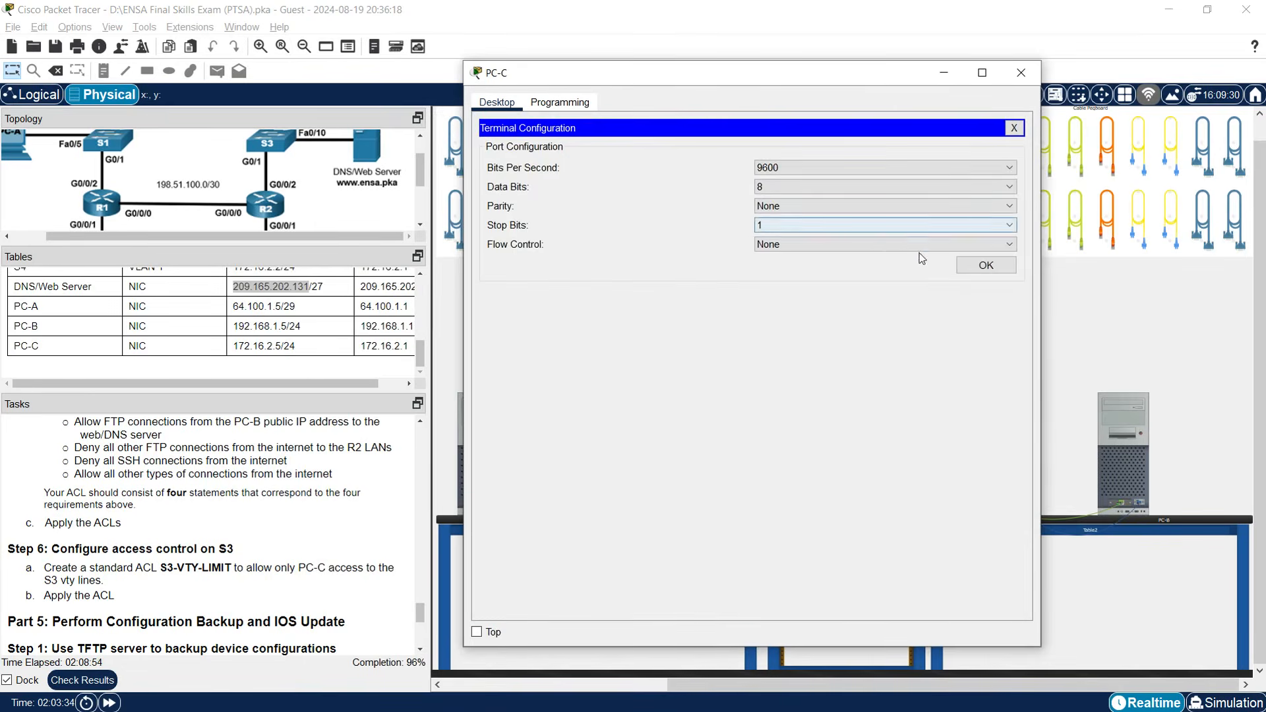
{"action": "left_click", "coordinate": [979, 264]}
{"action": "key", "text": "Return"}
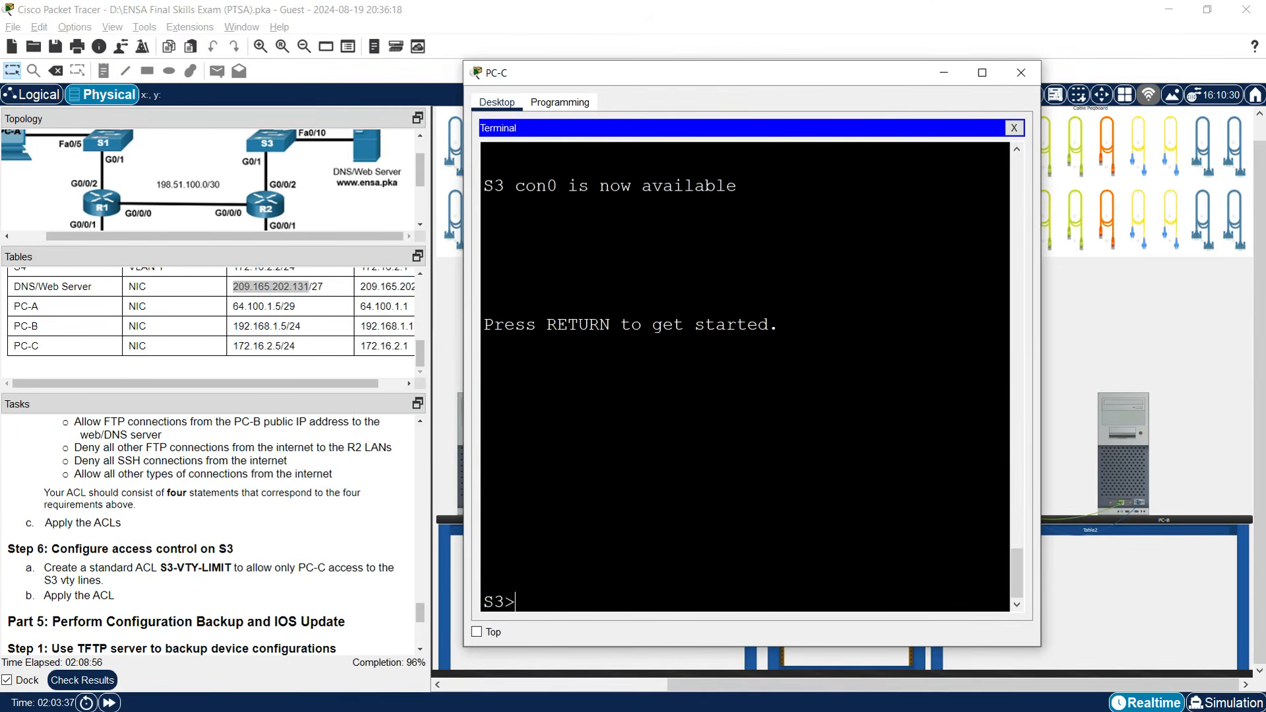
{"action": "left_click_drag", "start_coordinate": [1040, 377], "coordinate": [1182, 377]}
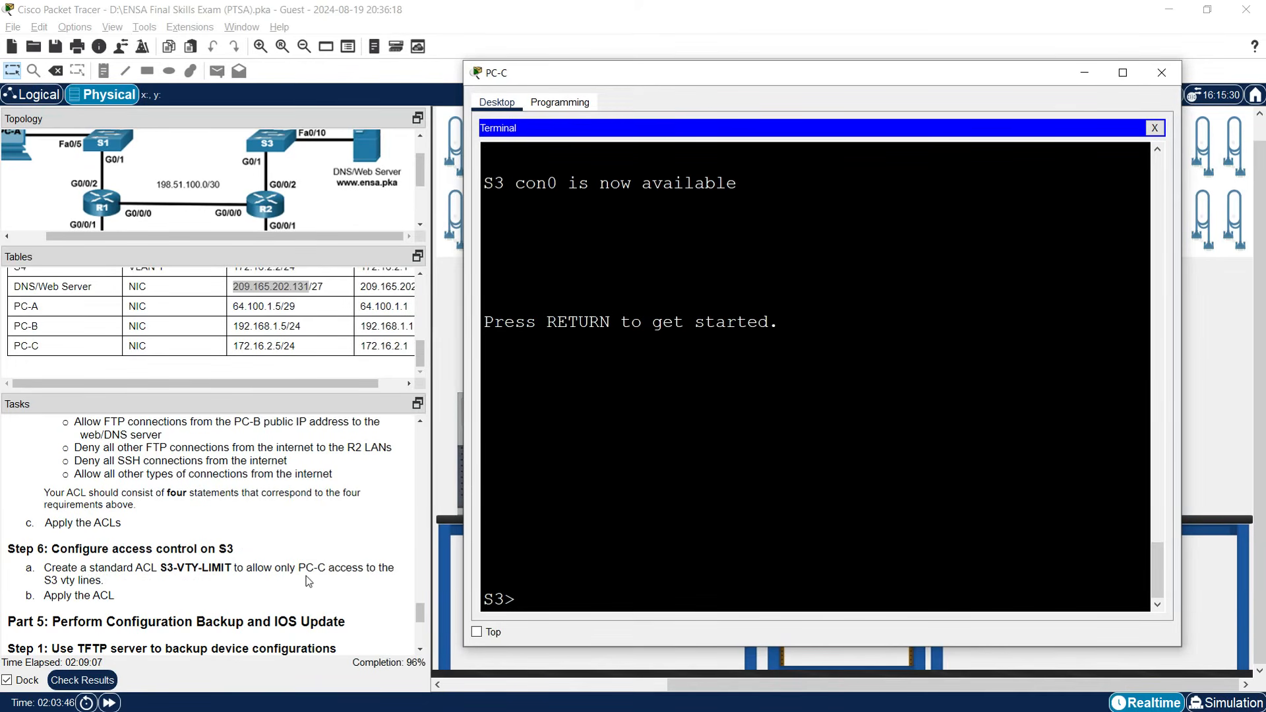
Enter global configuration on S3 and create standard ACL S3-VTY-LIMIT.
{"action": "type", "text": "enable"}
{"action": "key", "text": "Return"}
{"action": "type", "text": "con"}
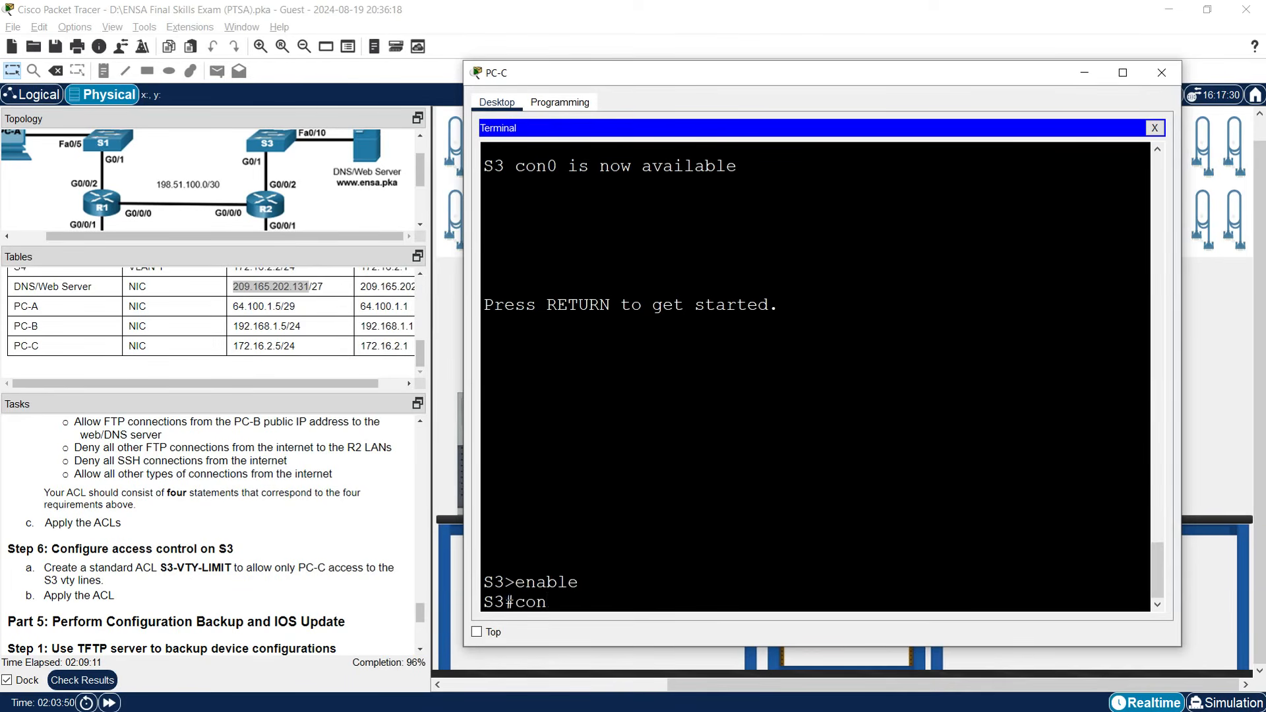
{"action": "type", "text": "f t"}
{"action": "key", "text": "Return"}
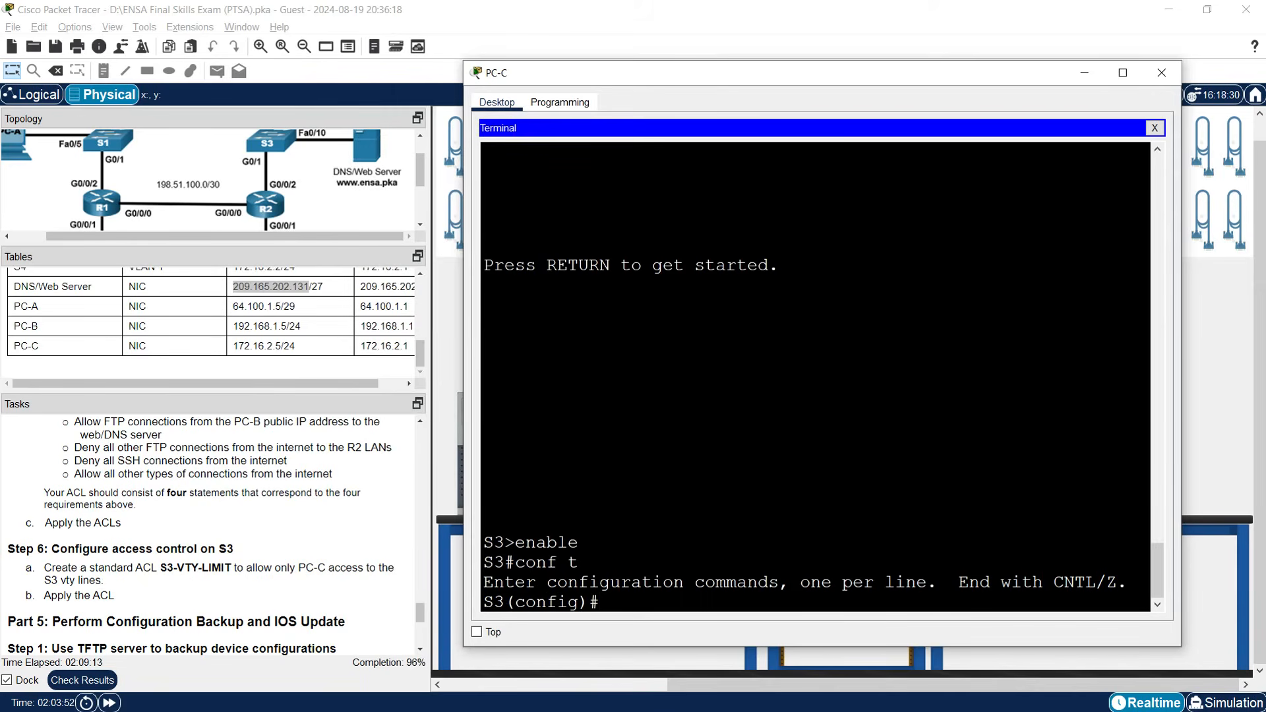
{"action": "type", "text": "ip access-list s"}
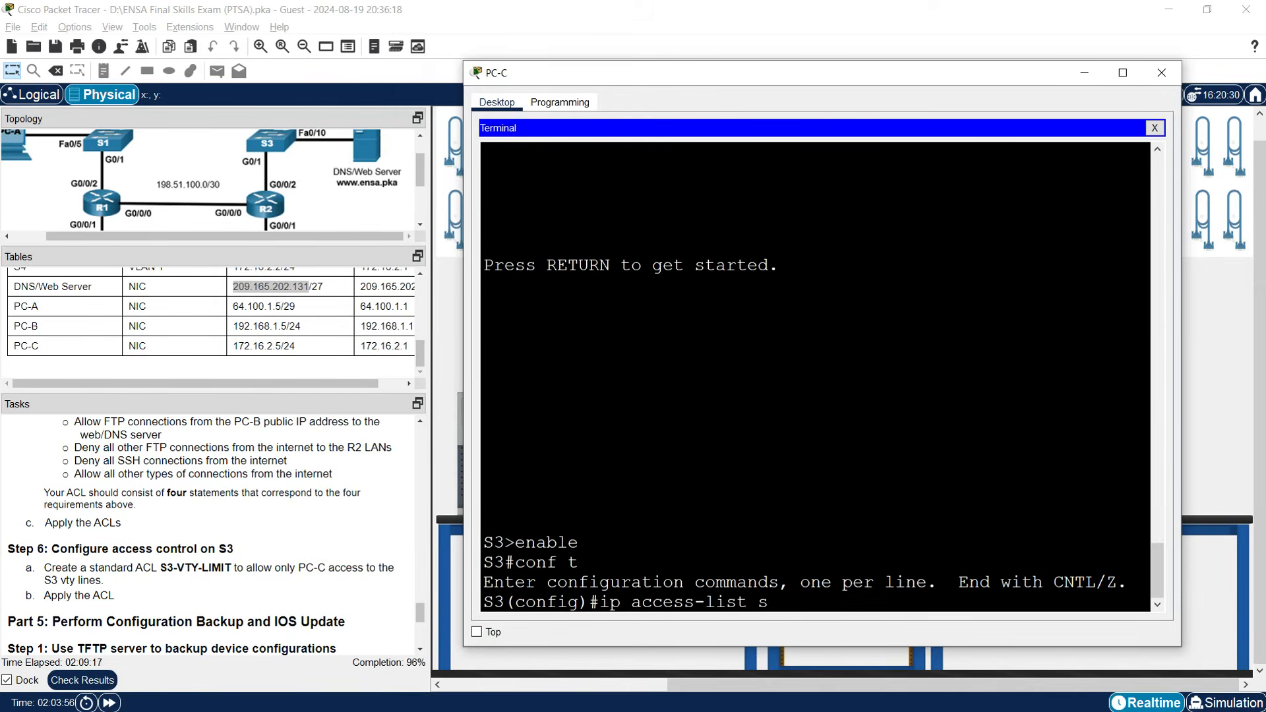
{"action": "type", "text": "tandar"}
{"action": "left_click_drag", "start_coordinate": [161, 567], "coordinate": [231, 567]}
{"action": "right_click", "coordinate": [220, 566]}
{"action": "left_click", "coordinate": [244, 573]}
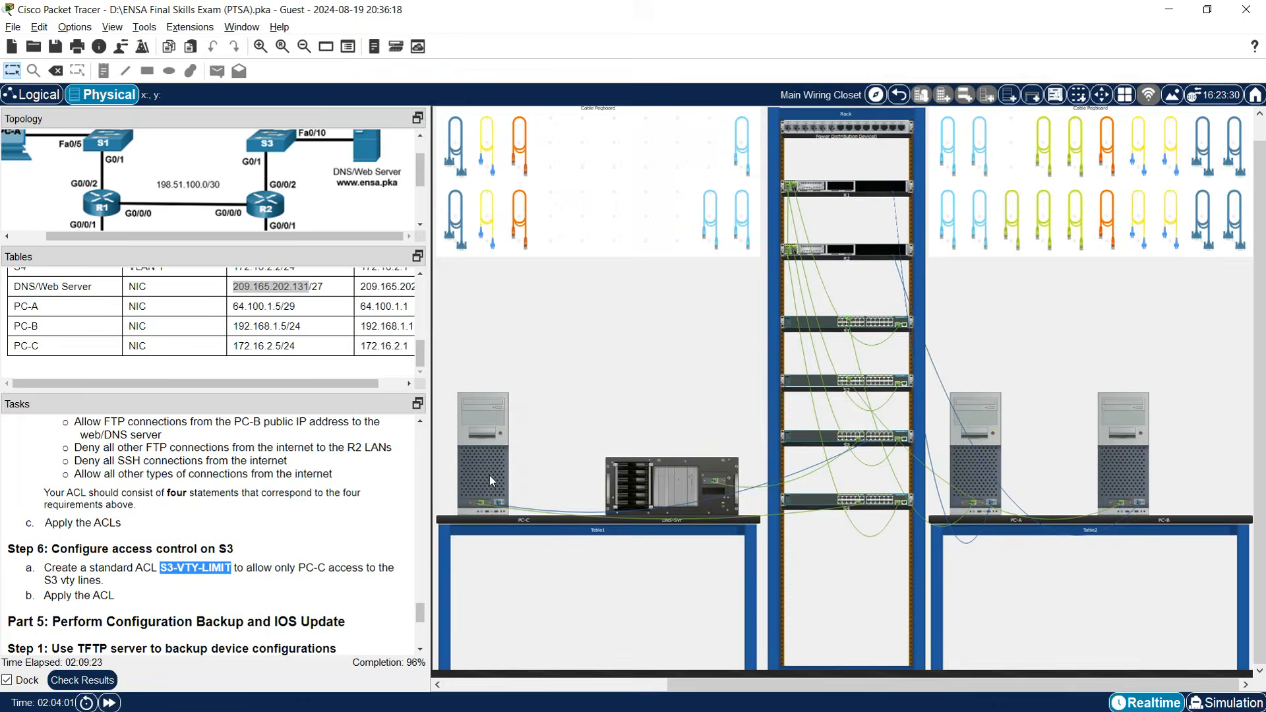
{"action": "left_click", "coordinate": [489, 473]}
{"action": "right_click", "coordinate": [864, 599]}
{"action": "left_click", "coordinate": [887, 623]}
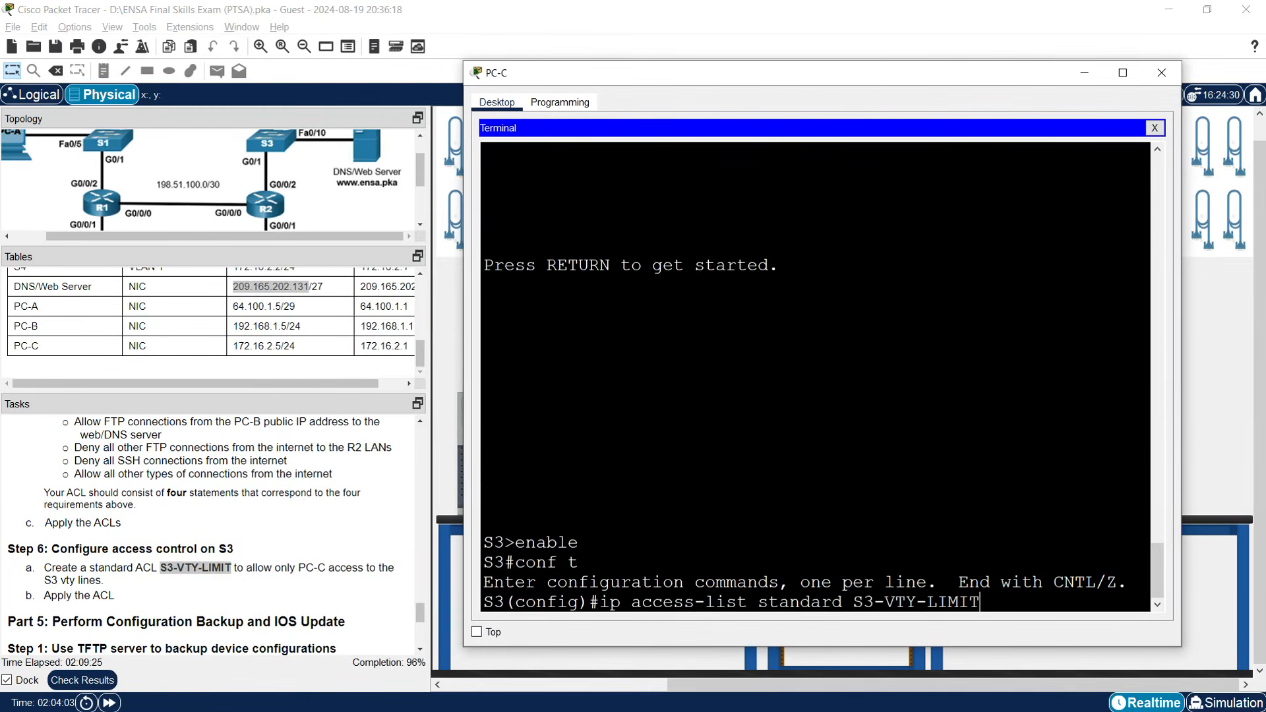
{"action": "key", "text": "Return"}
Add the rule permit host 172.16.2.5 to S3-VTY-LIMIT.
{"action": "type", "text": "permit hjost"}
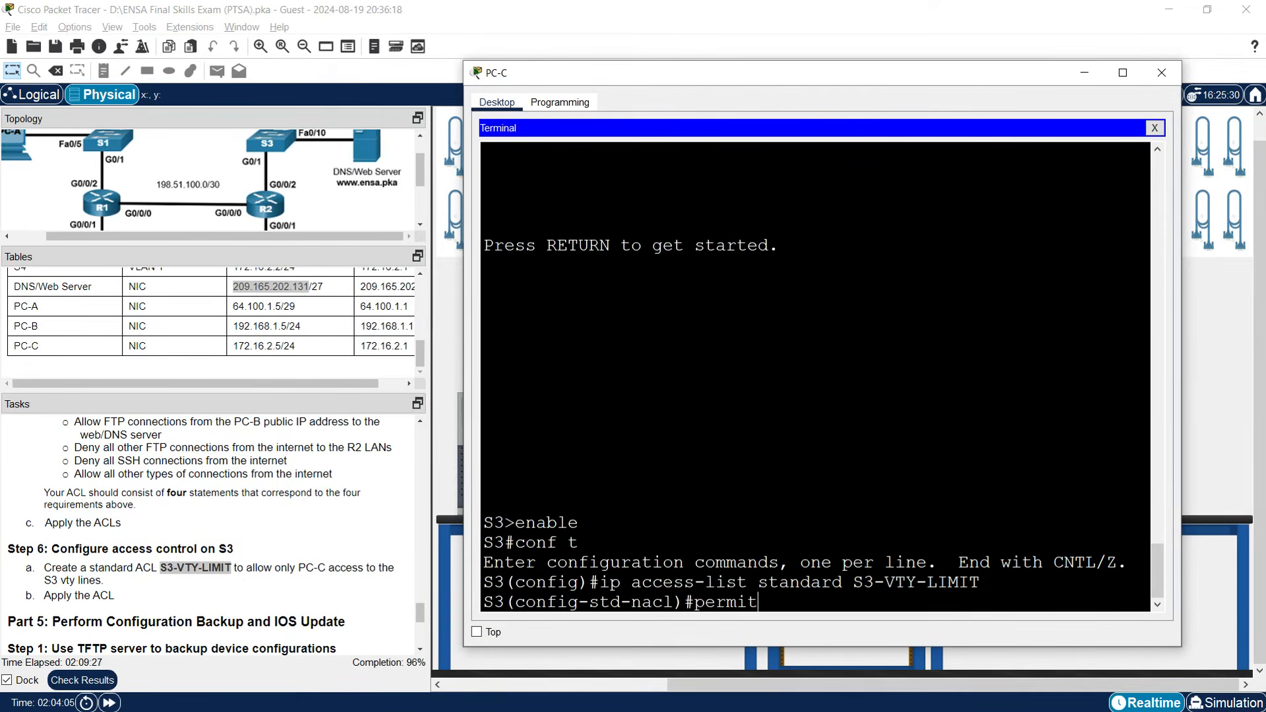
{"action": "key", "text": "BackSpace"}
{"action": "key", "text": "BackSpace"}
{"action": "key", "text": "BackSpace"}
{"action": "type", "text": "ost"}
{"action": "left_click", "coordinate": [241, 345]}
{"action": "left_click_drag", "start_coordinate": [233, 346], "coordinate": [280, 348]}
{"action": "right_click", "coordinate": [276, 347]}
{"action": "left_click", "coordinate": [308, 358]}
{"action": "left_click", "coordinate": [484, 462]}
{"action": "right_click", "coordinate": [861, 612]}
{"action": "left_click", "coordinate": [886, 623]}
{"action": "key", "text": "Return"}
{"action": "key", "text": "Return"}
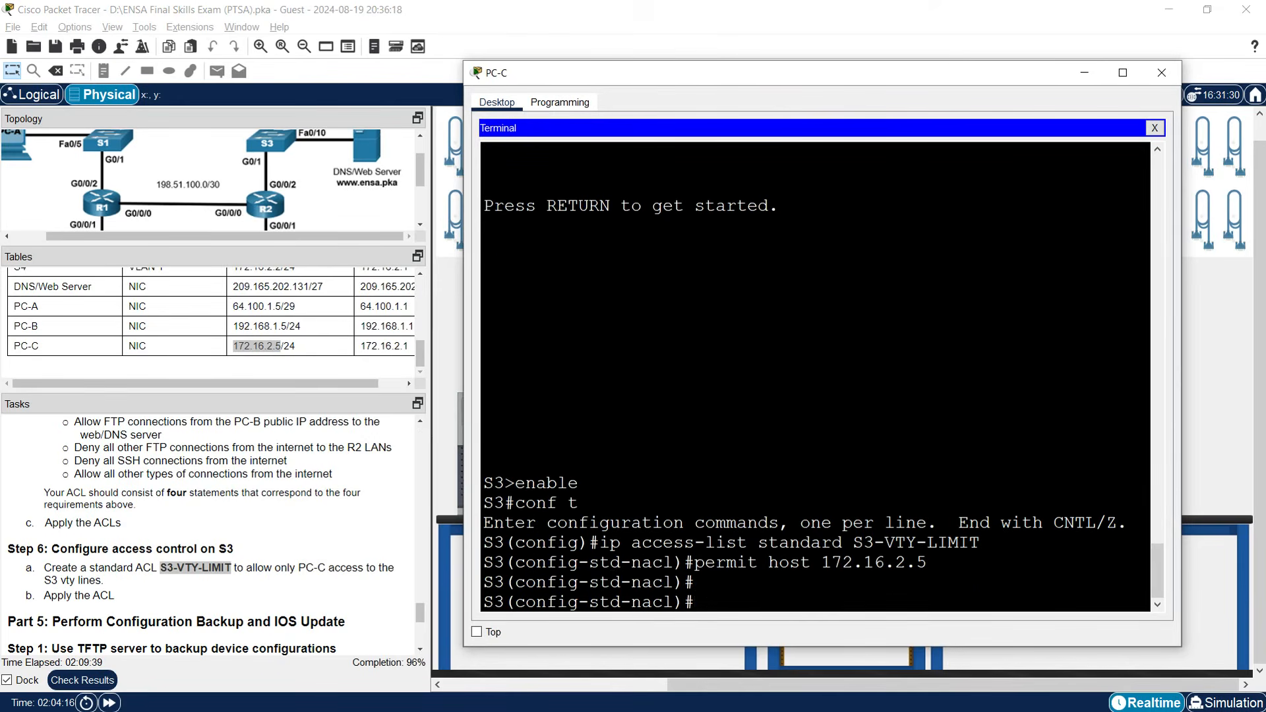
Apply S3-VTY-LIMIT inbound on line vty 0 15 with access-class.
{"action": "type", "text": "line vty 0 15"}
{"action": "key", "text": "Return"}
{"action": "type", "text": "access-class"}
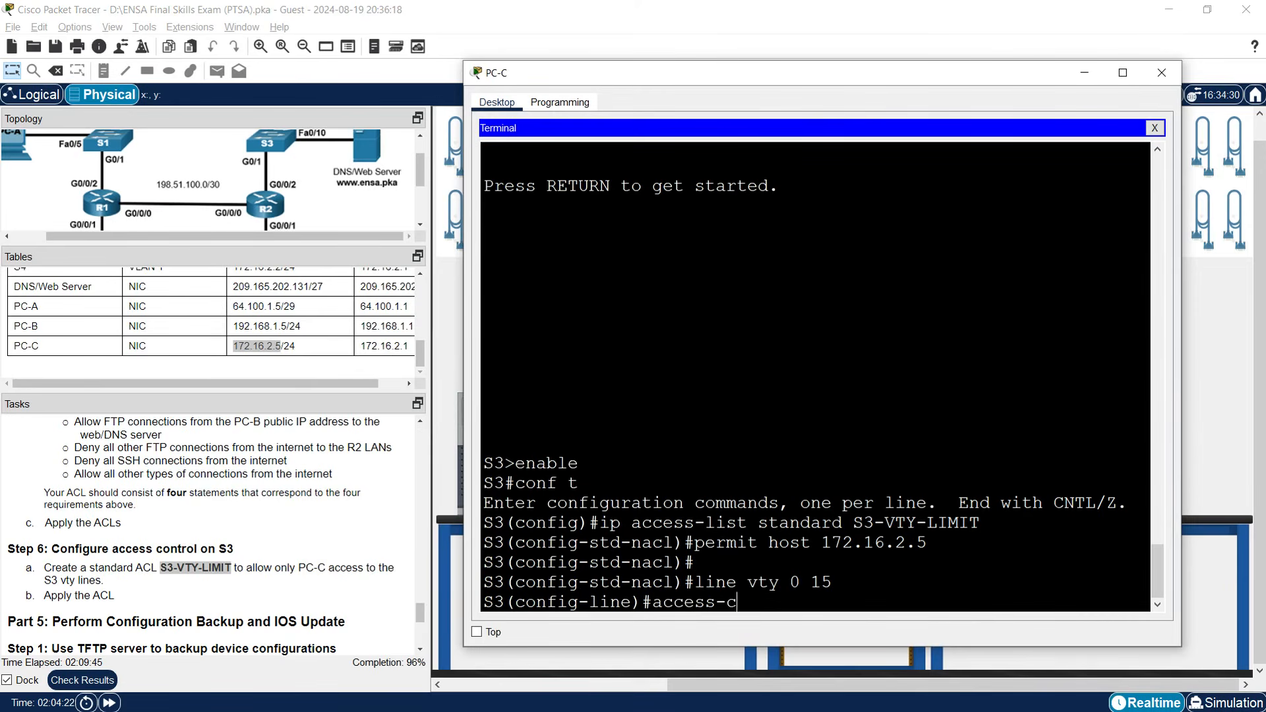
{"action": "left_click_drag", "start_coordinate": [854, 523], "coordinate": [982, 523]}
{"action": "right_click", "coordinate": [957, 524]}
{"action": "left_click", "coordinate": [976, 532]}
{"action": "right_click", "coordinate": [860, 581]}
{"action": "left_click", "coordinate": [877, 608]}
{"action": "type", "text": "in"}
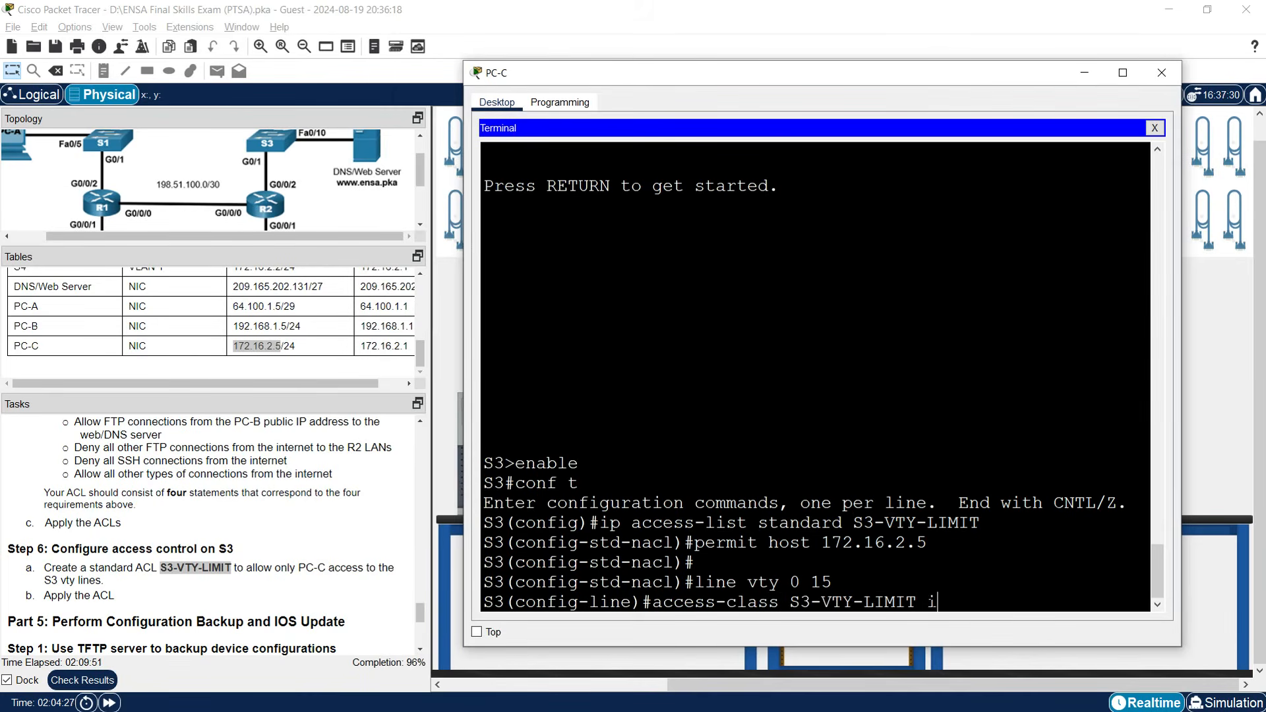
{"action": "key", "text": "Return"}
{"action": "key", "text": "Return"}
{"action": "key", "text": "Return"}
{"action": "key", "text": "Return"}
{"action": "key", "text": "Return"}
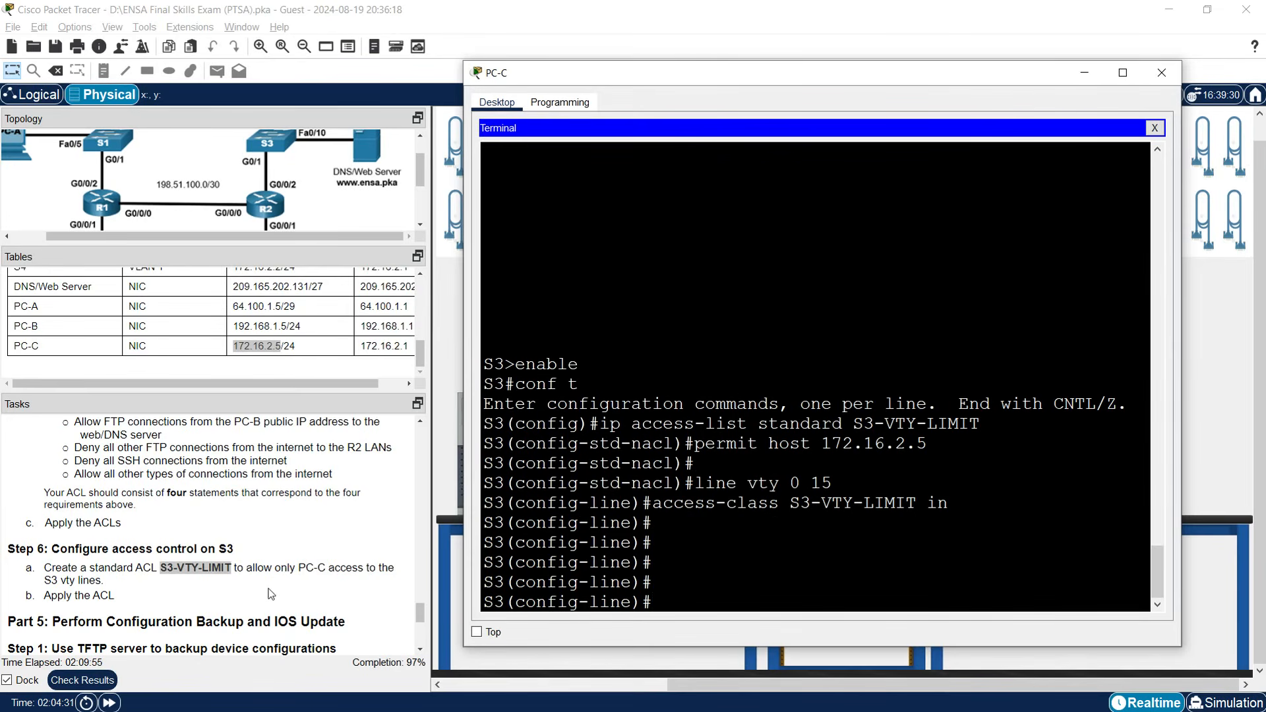
{"action": "scroll", "coordinate": [270, 595], "scroll_direction": "down", "scroll_amount": 3}
{"action": "scroll", "coordinate": [270, 595], "scroll_direction": "down", "scroll_amount": 1}
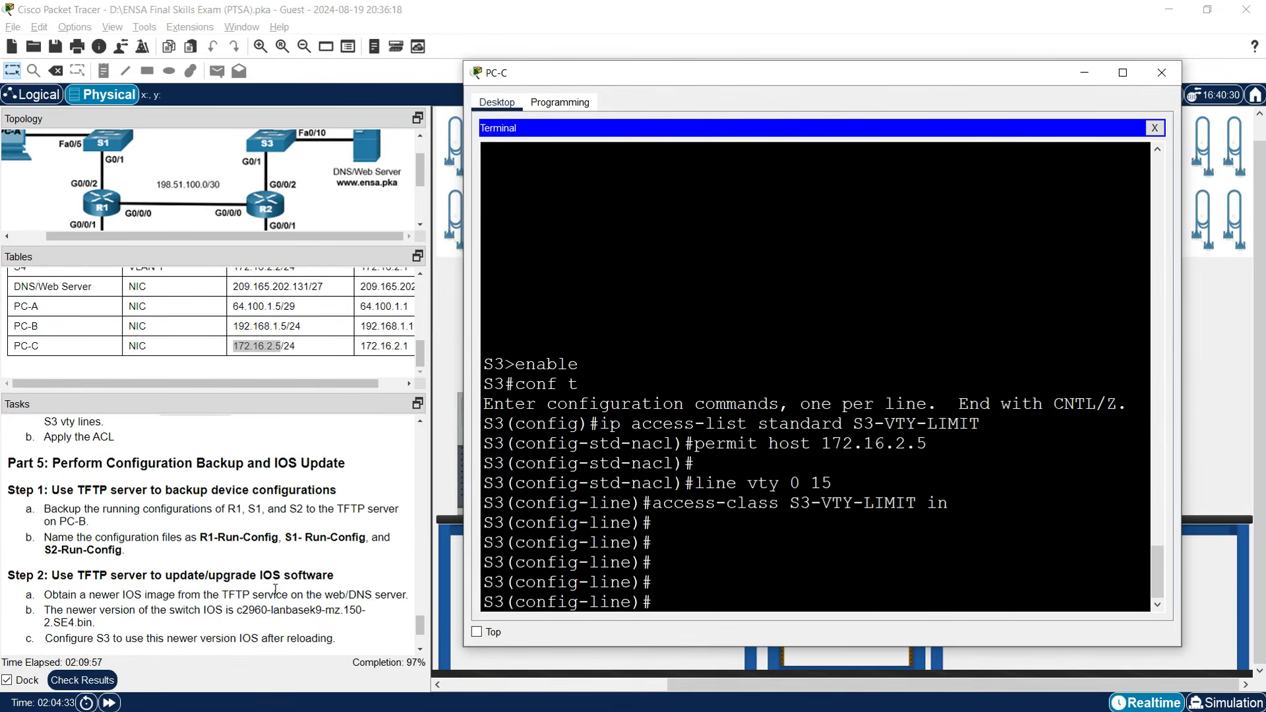
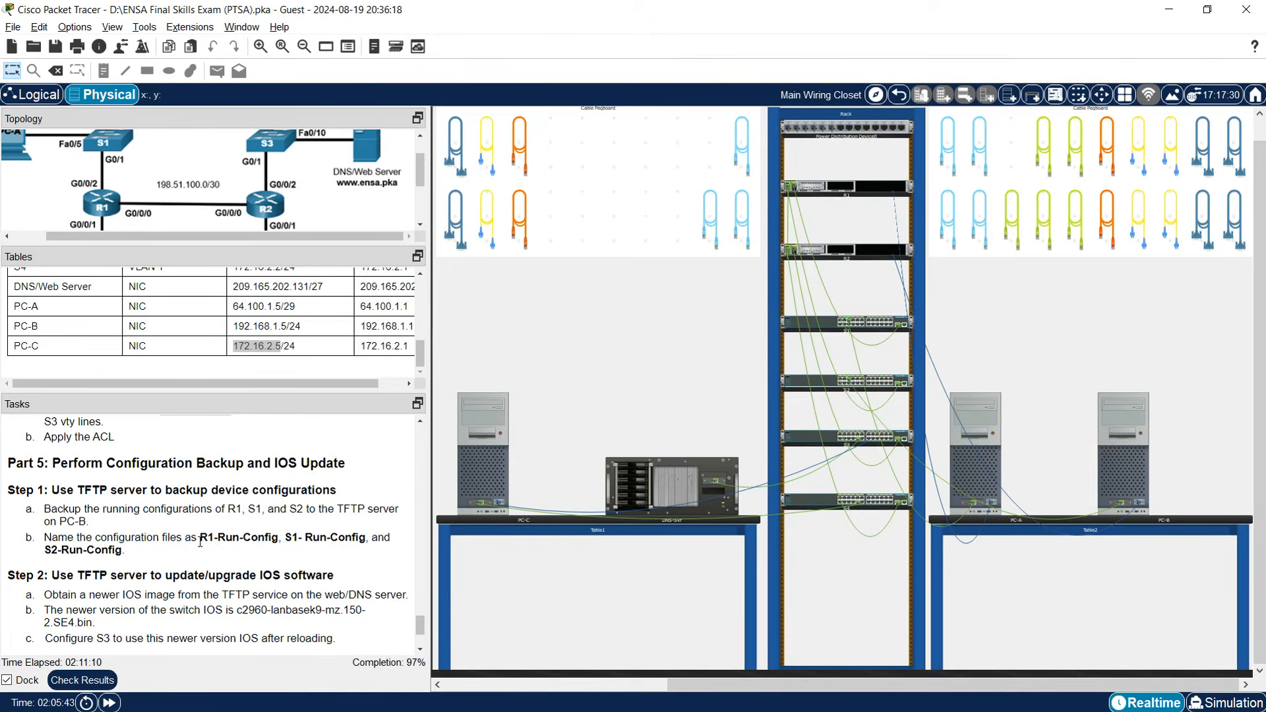
Log in to R1 from PC-A's terminal and enter privileged mode.
{"action": "left_click", "coordinate": [965, 467]}
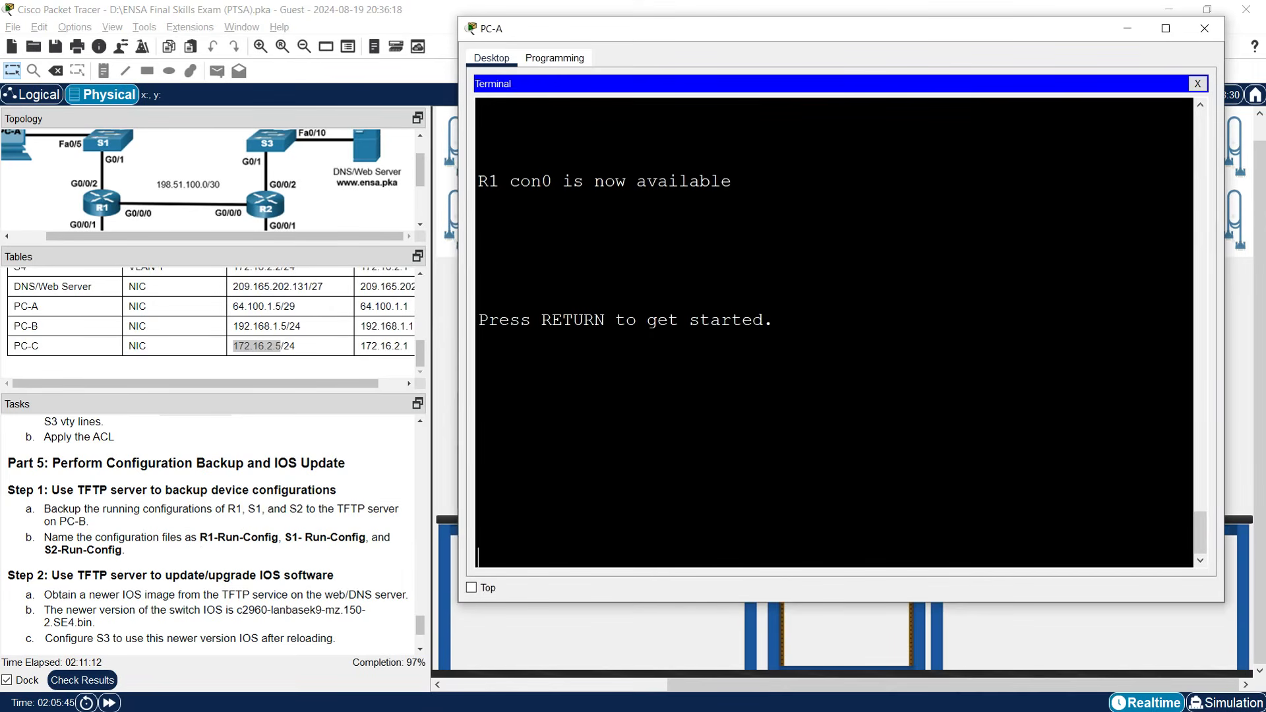
{"action": "key", "text": "Return"}
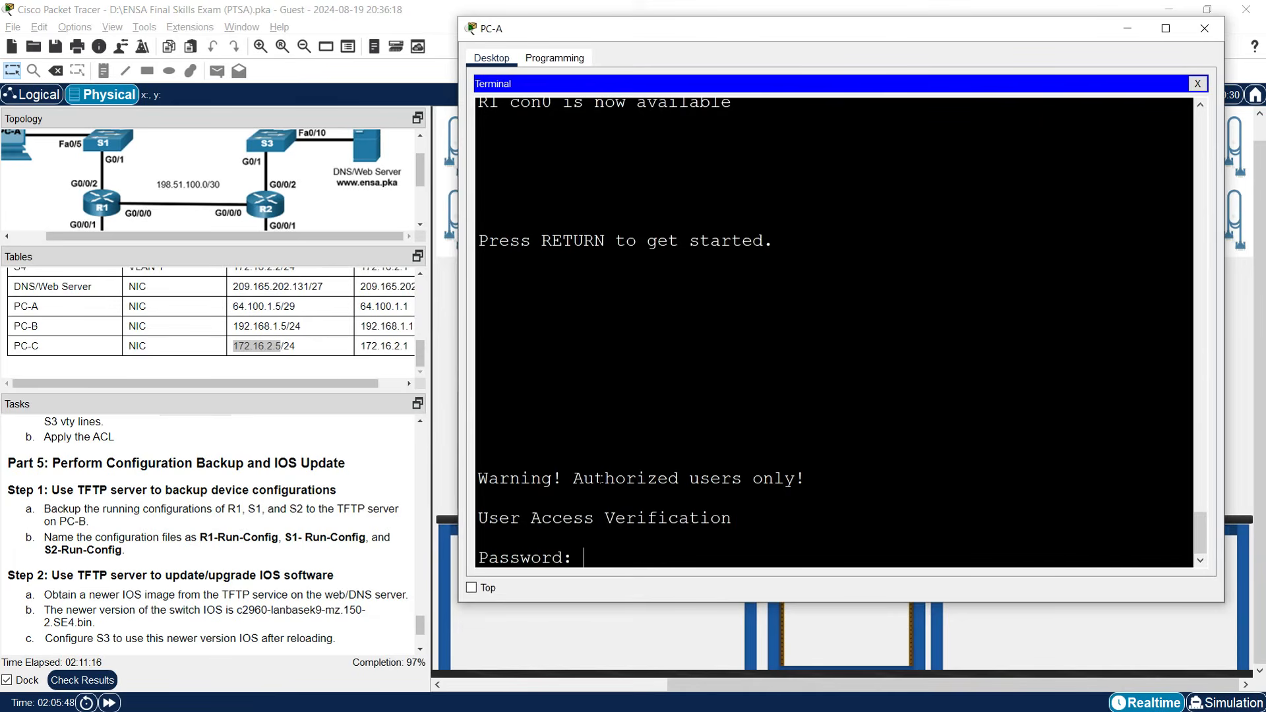
{"action": "key", "text": "Return"}
{"action": "key", "text": "Return"}
{"action": "type", "text": "enable"}
{"action": "key", "text": "Return"}
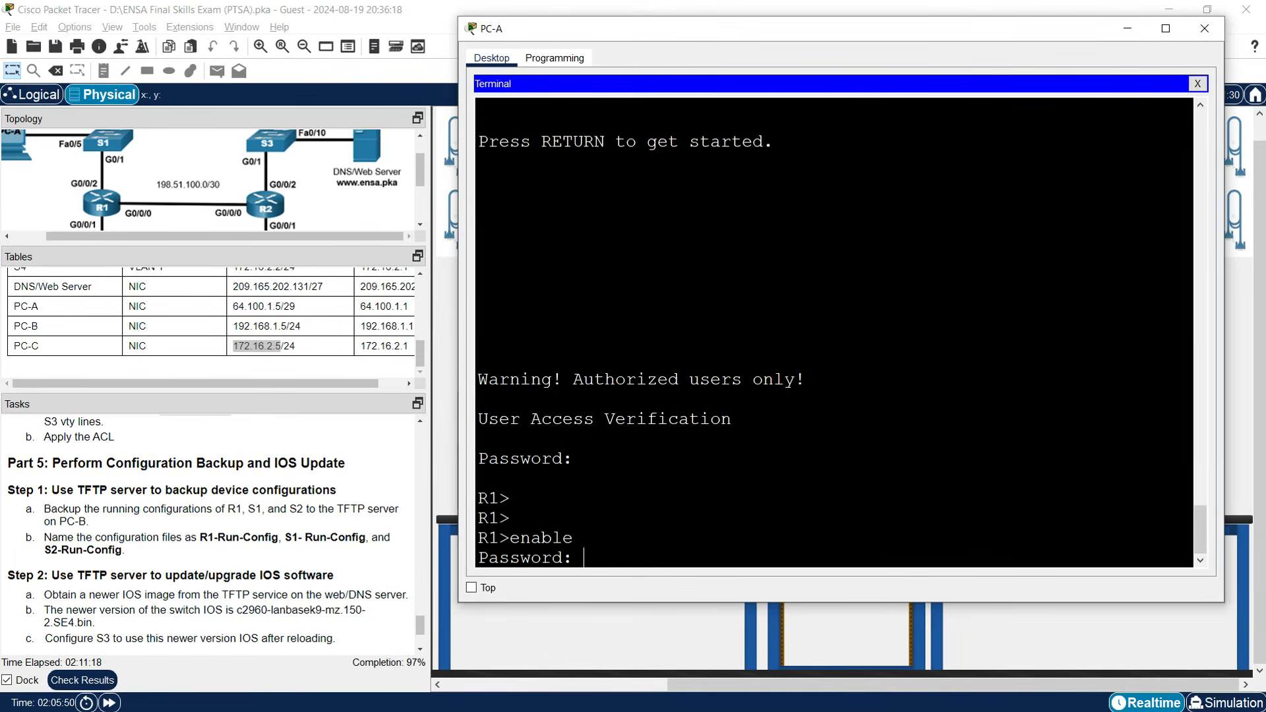
{"action": "key", "text": "Return"}
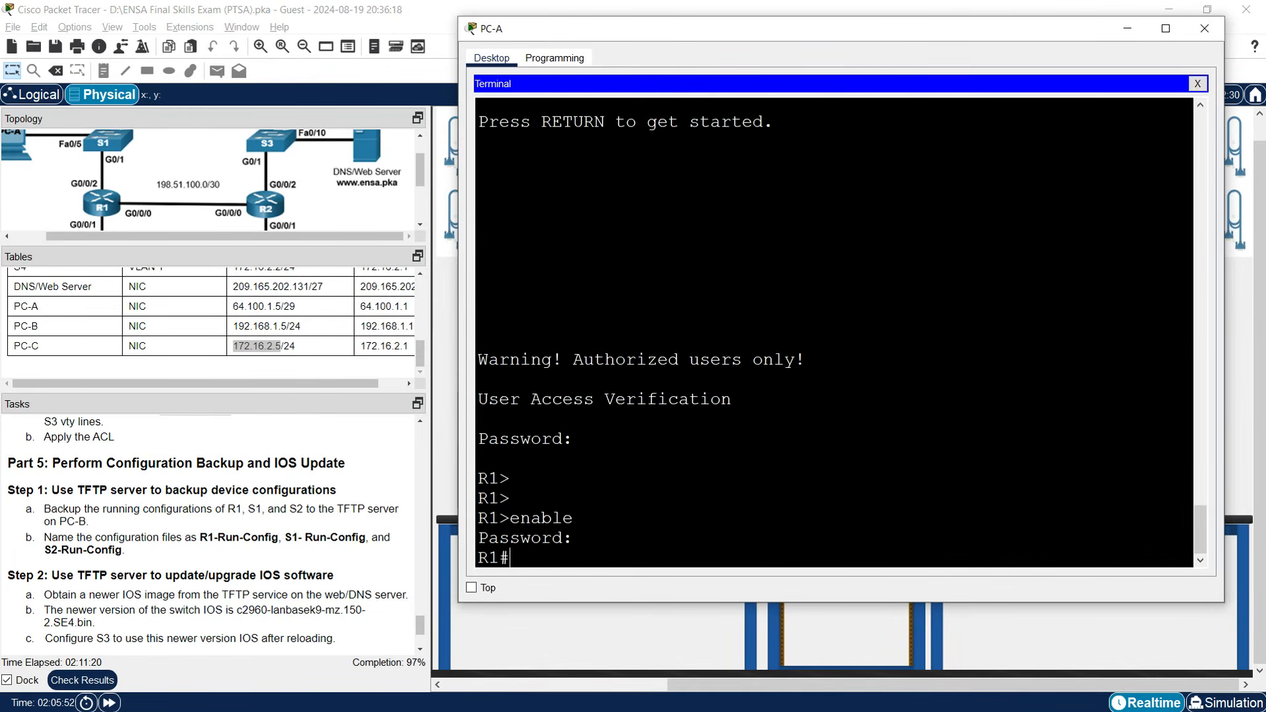
{"action": "key", "text": "Return"}
{"action": "key", "text": "Return"}
Run copy running-config tftp on R1 with remote host 192.168.1.5.
{"action": "type", "text": "copp"}
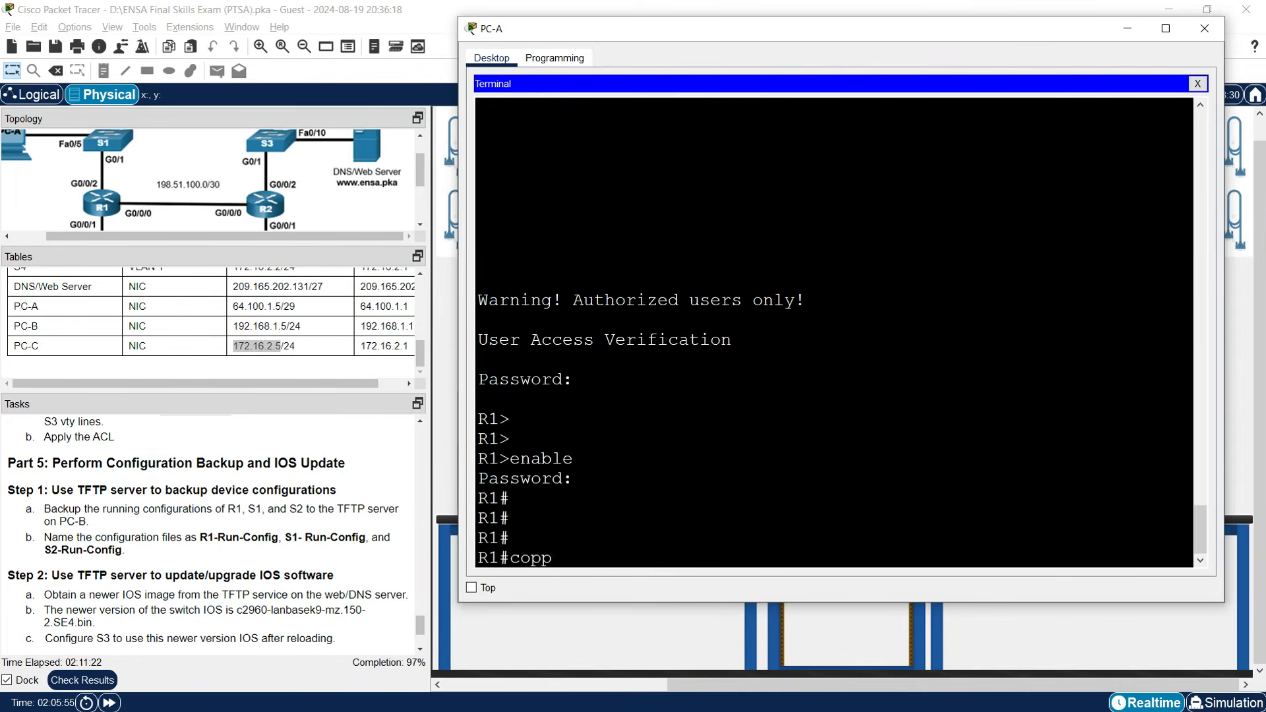
{"action": "key", "text": "BackSpace"}
{"action": "type", "text": "y running-conf"}
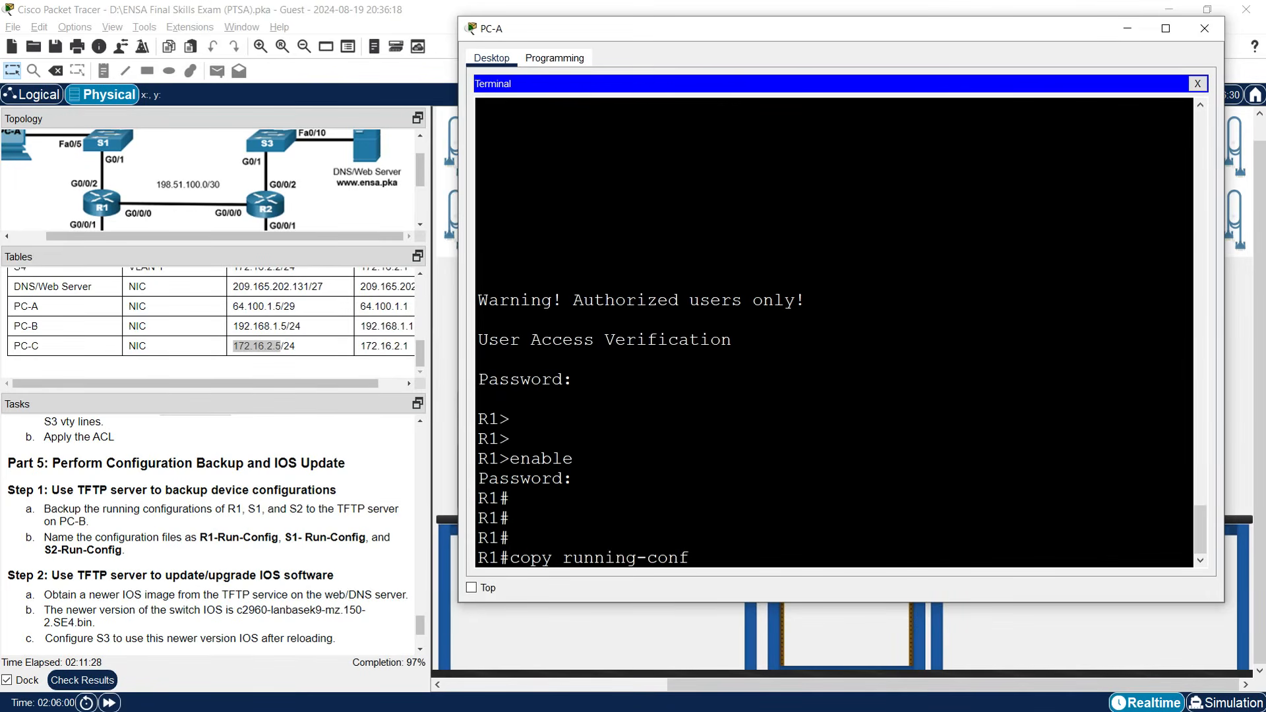
{"action": "type", "text": "ig tftp"}
{"action": "key", "text": "Return"}
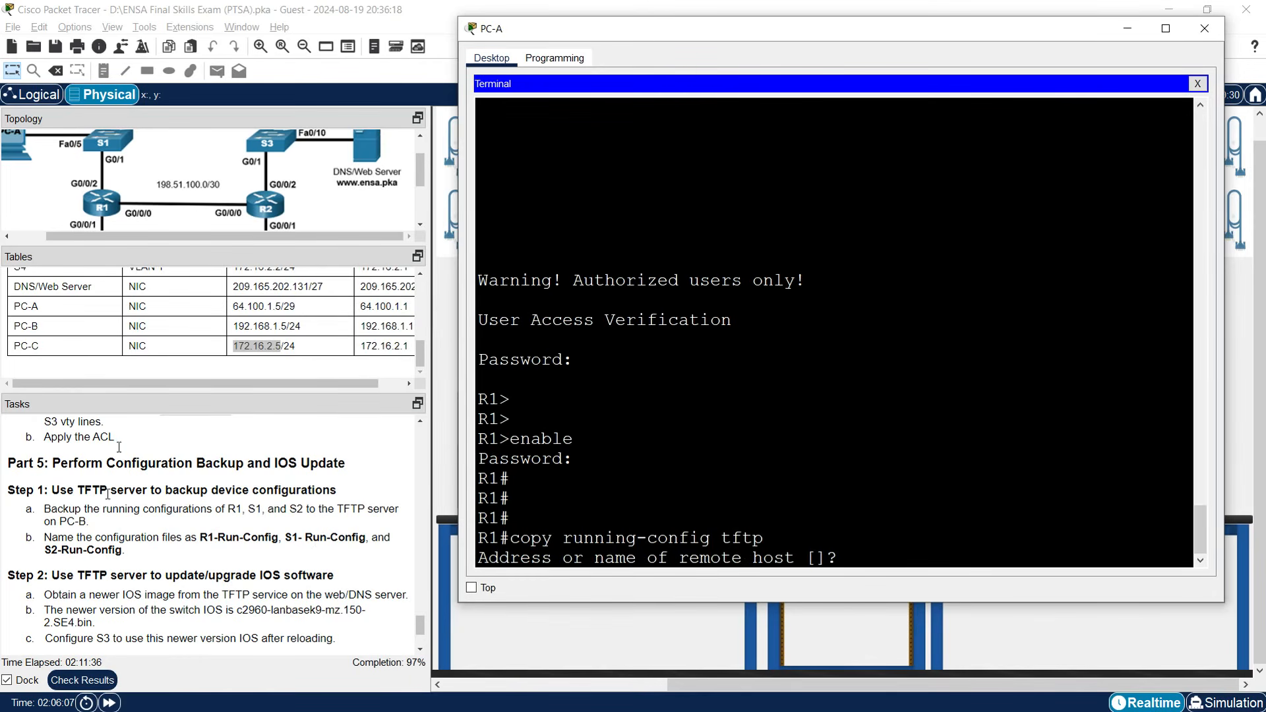
{"action": "left_click", "coordinate": [235, 326]}
{"action": "left_click_drag", "start_coordinate": [233, 326], "coordinate": [278, 328]}
{"action": "right_click", "coordinate": [278, 329]}
{"action": "left_click", "coordinate": [312, 339]}
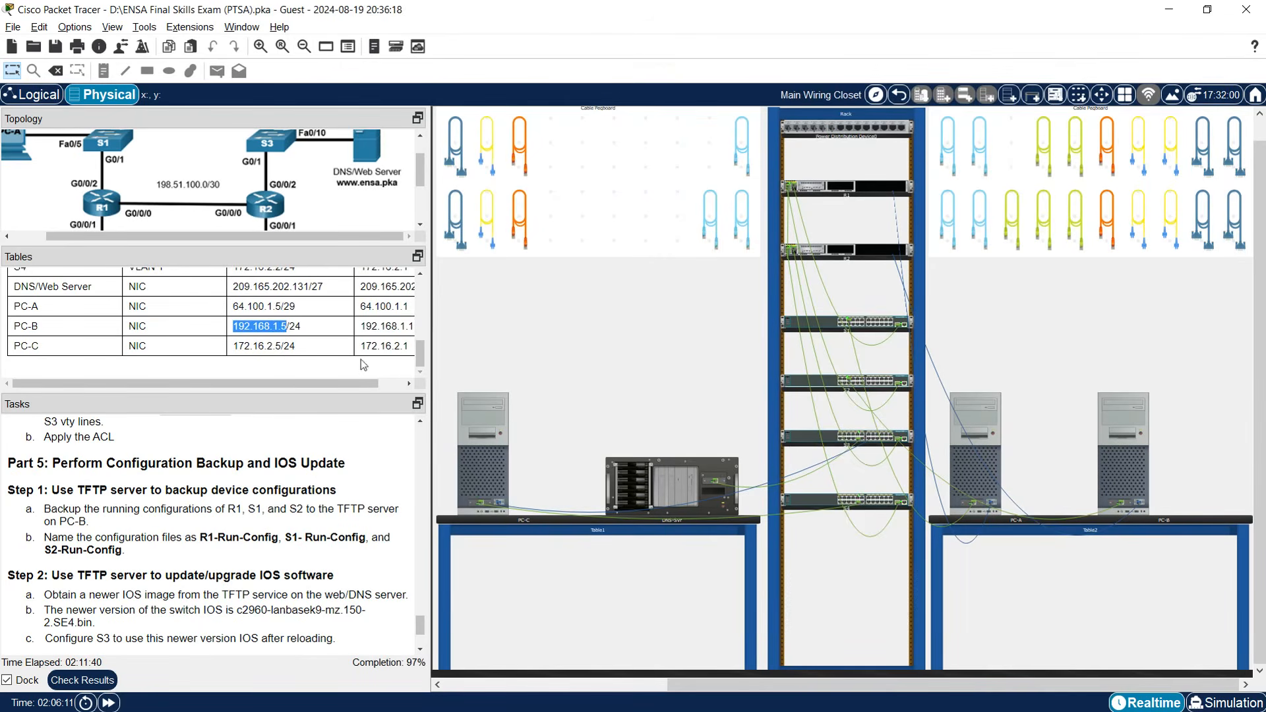
{"action": "left_click", "coordinate": [999, 467]}
{"action": "key", "text": "ctrl+v"}
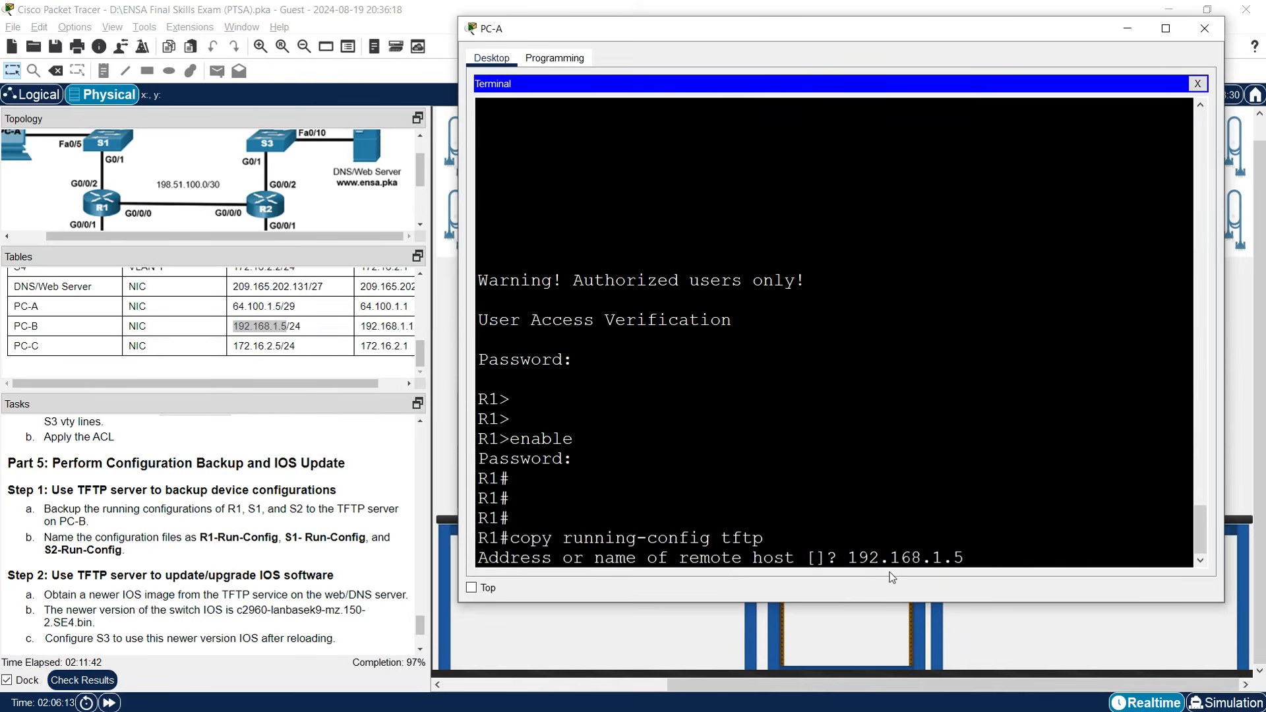
{"action": "key", "text": "Return"}
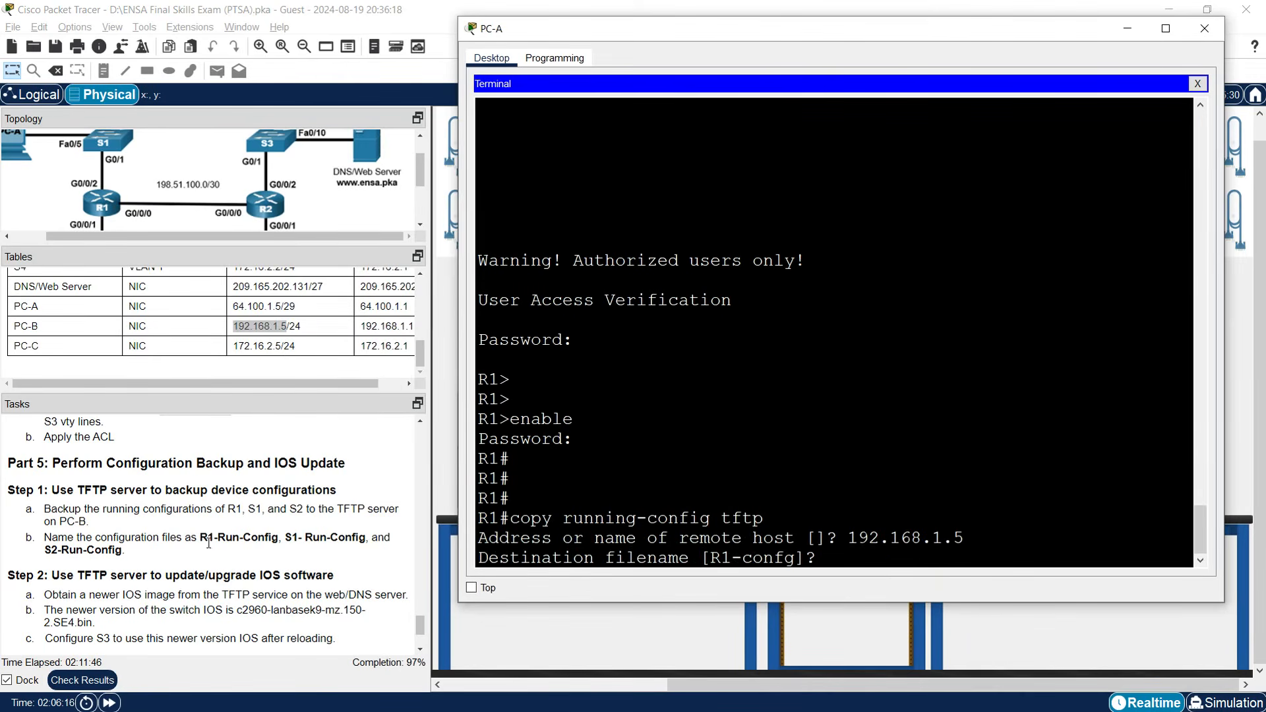
Save R1's backup under the filename R1-Run-Config (1824 bytes).
{"action": "left_click_drag", "start_coordinate": [203, 539], "coordinate": [273, 537]}
{"action": "right_click", "coordinate": [272, 537]}
{"action": "left_click", "coordinate": [280, 545]}
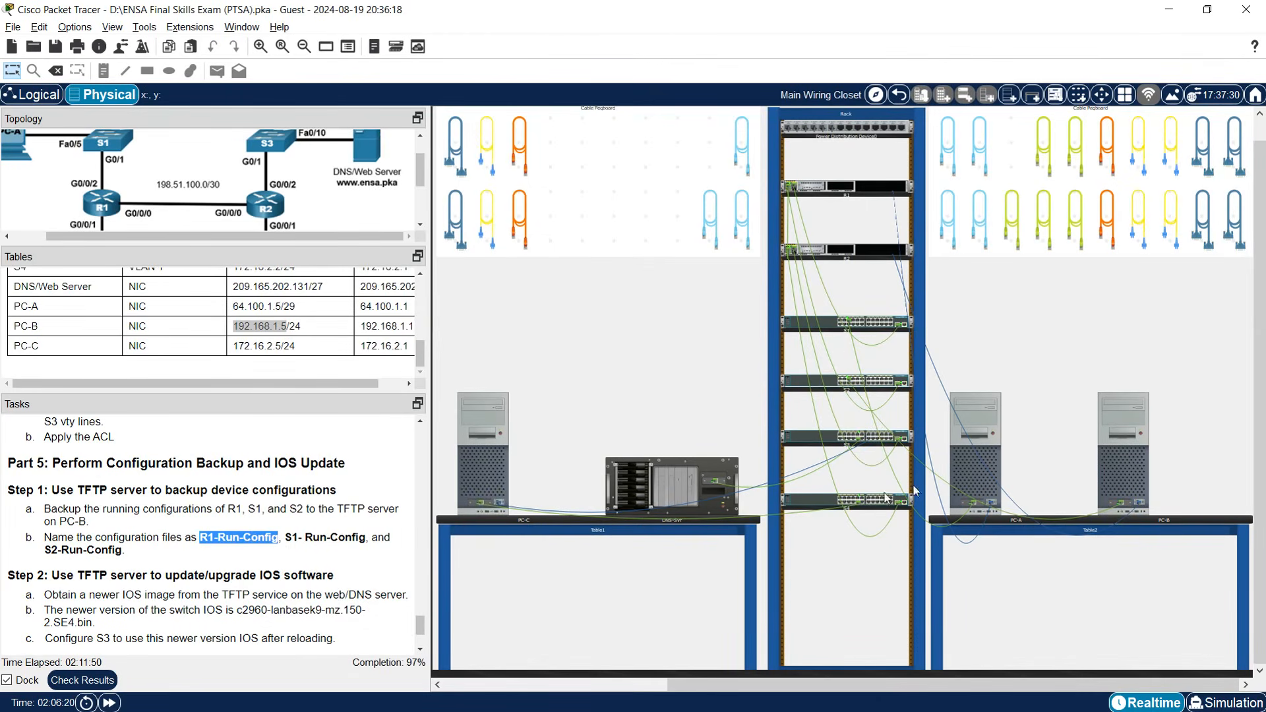
{"action": "left_click", "coordinate": [957, 464]}
{"action": "right_click", "coordinate": [865, 553]}
{"action": "left_click", "coordinate": [886, 566]}
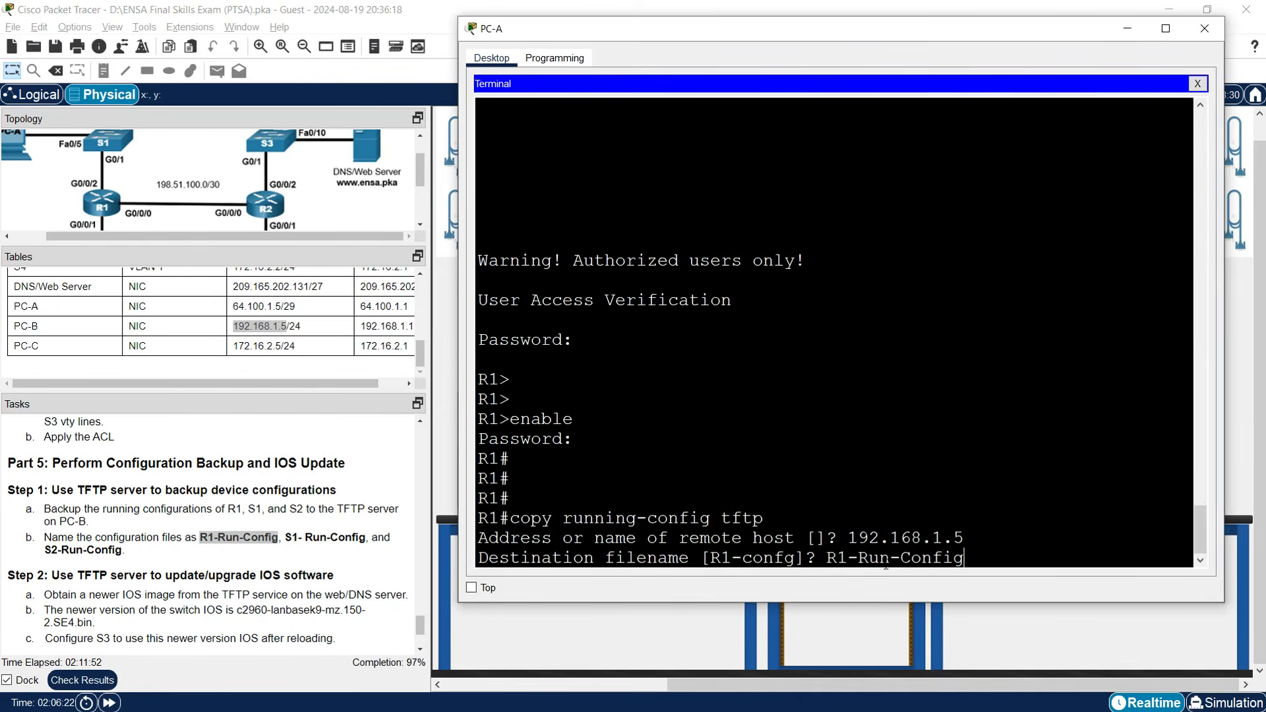
{"action": "key", "text": "Return"}
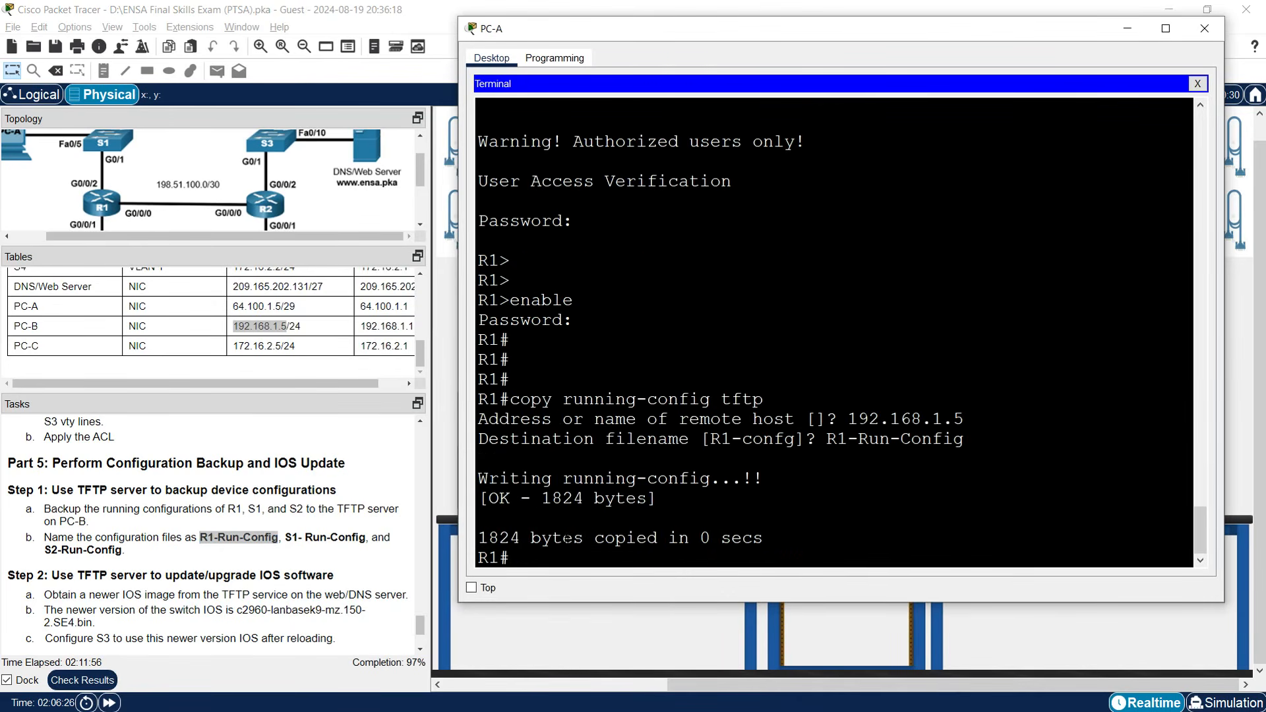
{"action": "key", "text": "Return"}
{"action": "key", "text": "Return"}
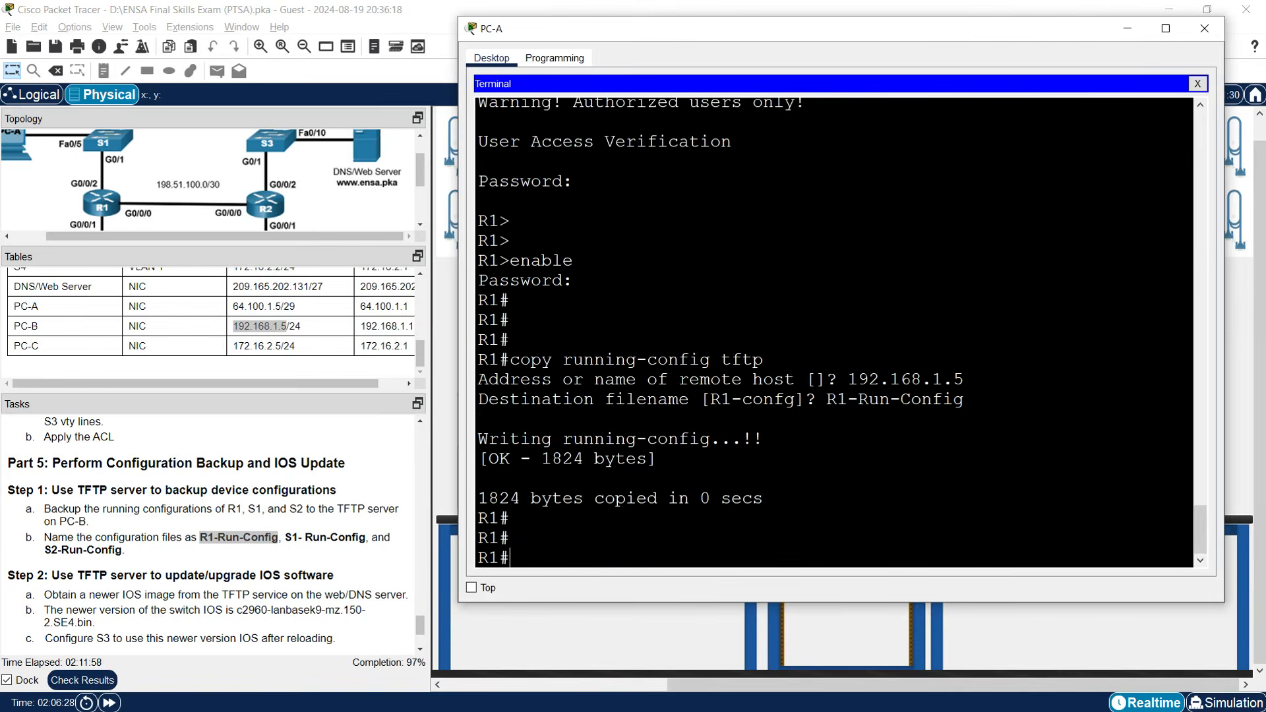
{"action": "left_click", "coordinate": [1128, 29]}
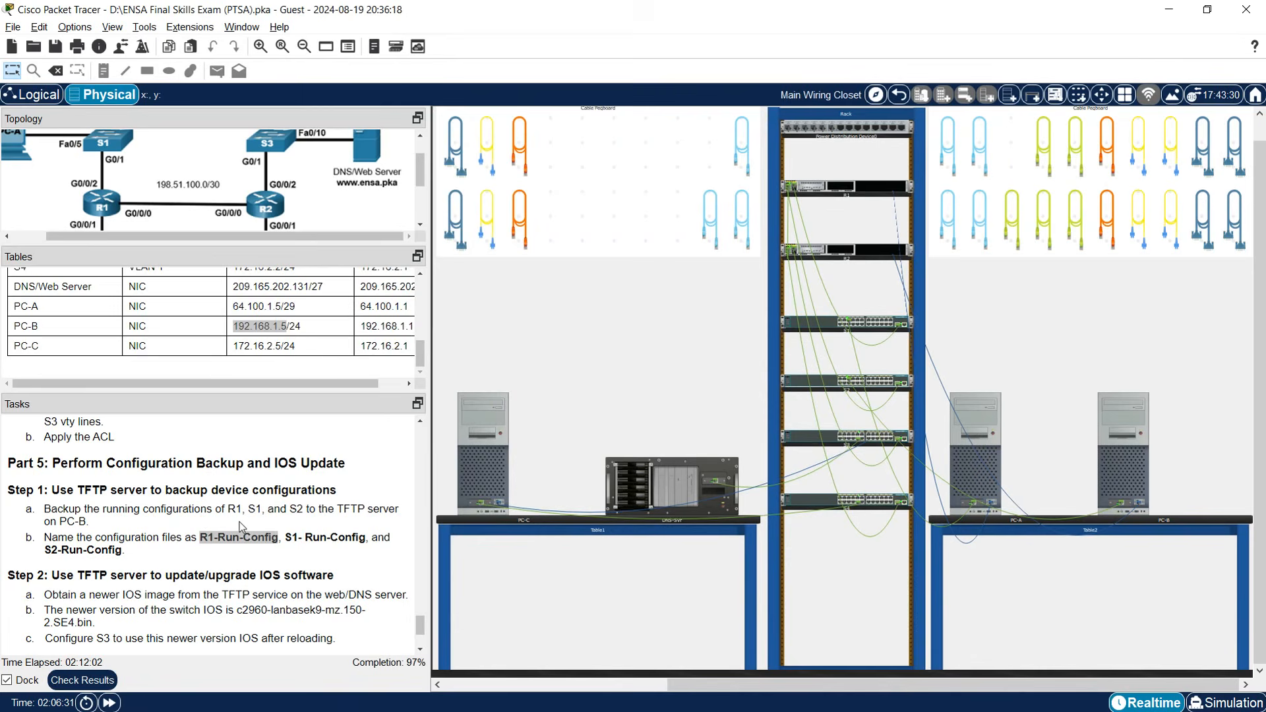
Move PC-C's console cable from S3's console port to S1's.
{"action": "mouse_move", "coordinate": [907, 499]}
{"action": "right_click", "coordinate": [805, 436]}
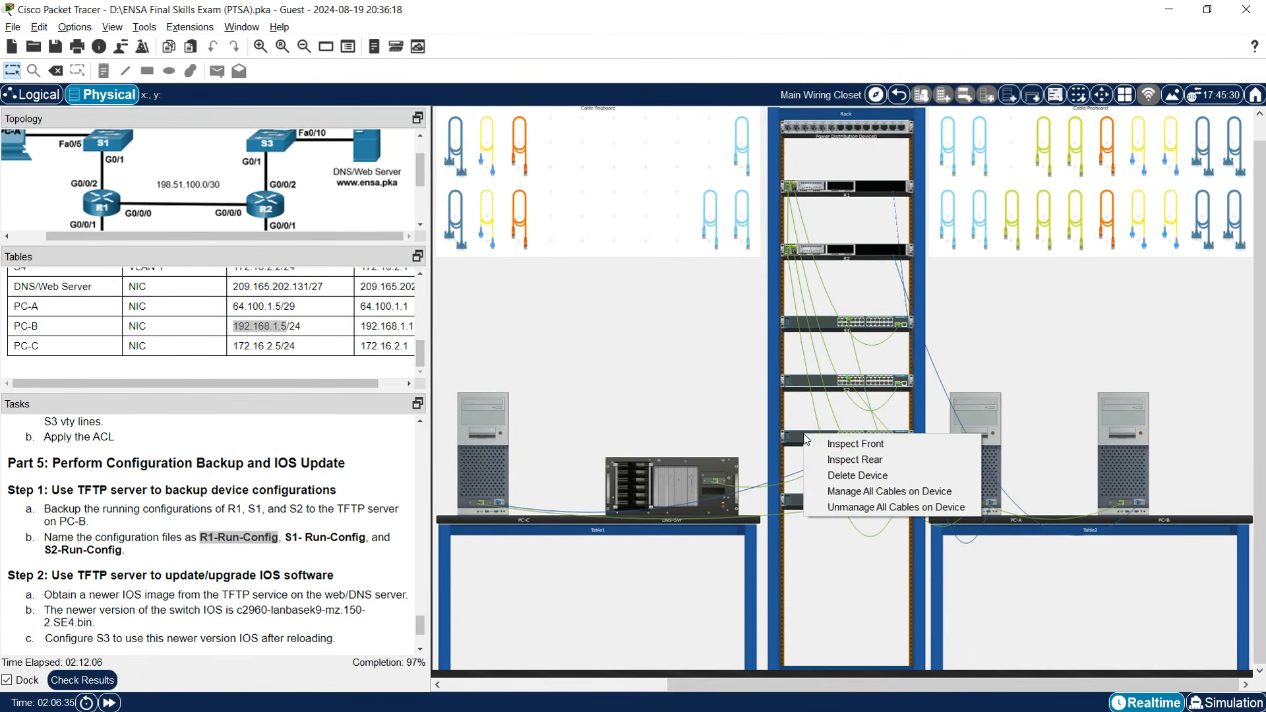
{"action": "left_click", "coordinate": [836, 459]}
{"action": "right_click", "coordinate": [825, 320]}
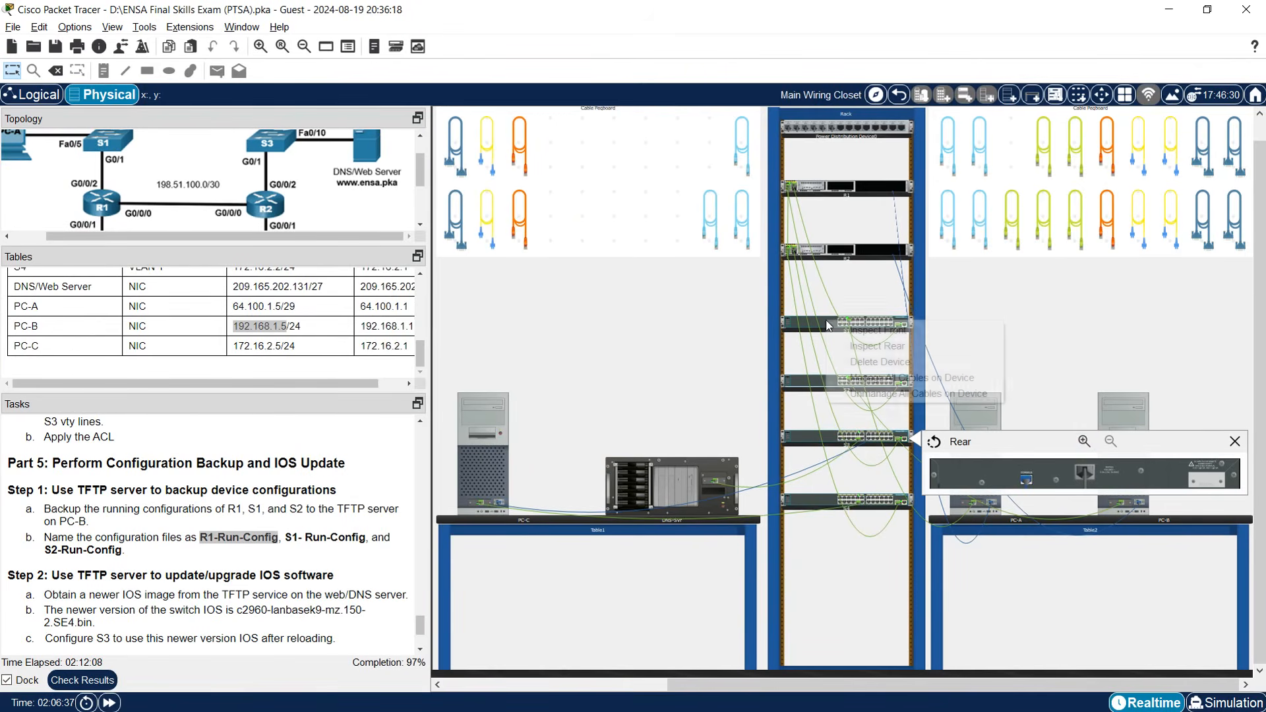
{"action": "left_click", "coordinate": [852, 343]}
{"action": "left_click", "coordinate": [1027, 481]}
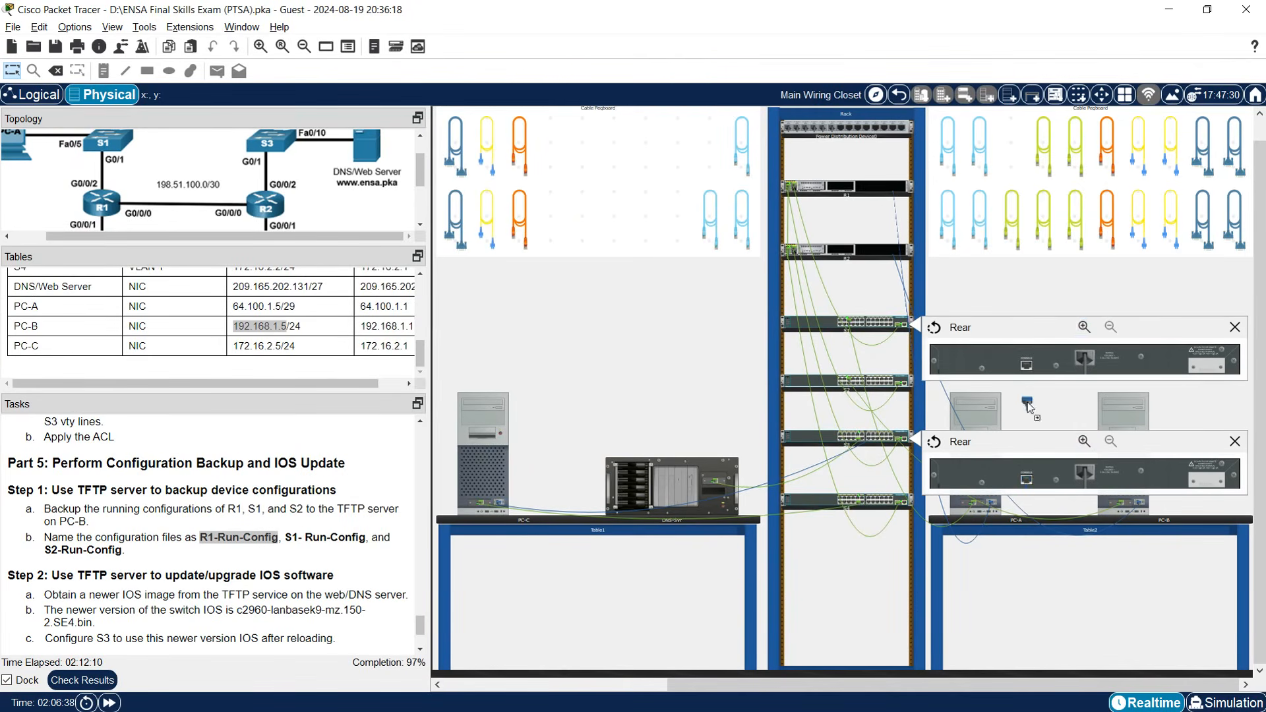
{"action": "left_click", "coordinate": [1029, 366]}
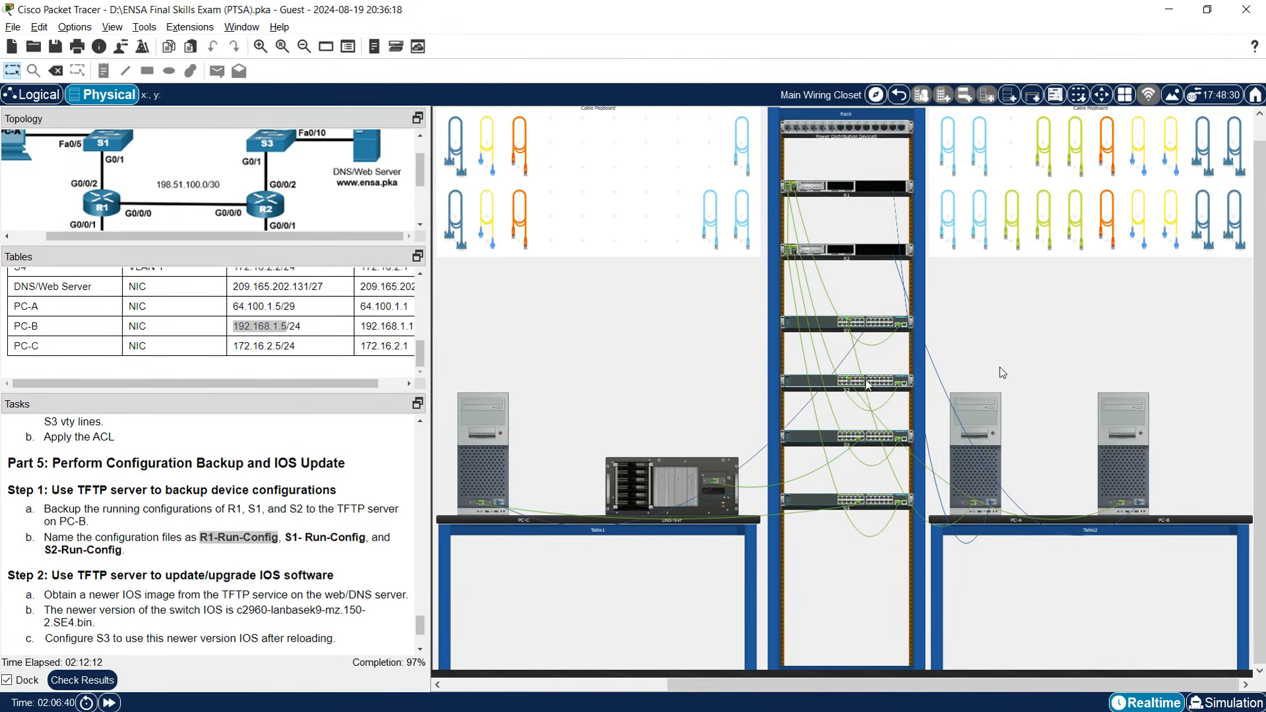
Start a fresh PC-C terminal session to S1 and return to privileged mode.
{"action": "left_click", "coordinate": [499, 465]}
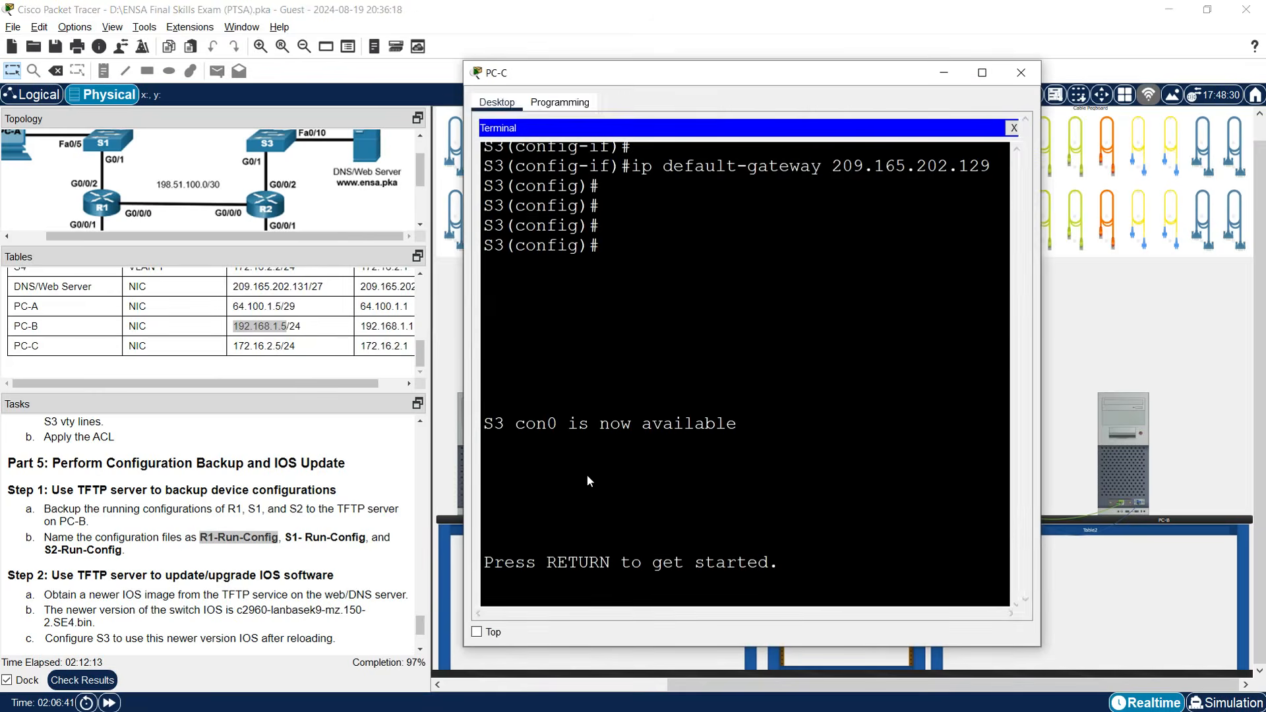
{"action": "left_click", "coordinate": [1012, 129]}
{"action": "left_click", "coordinate": [769, 189]}
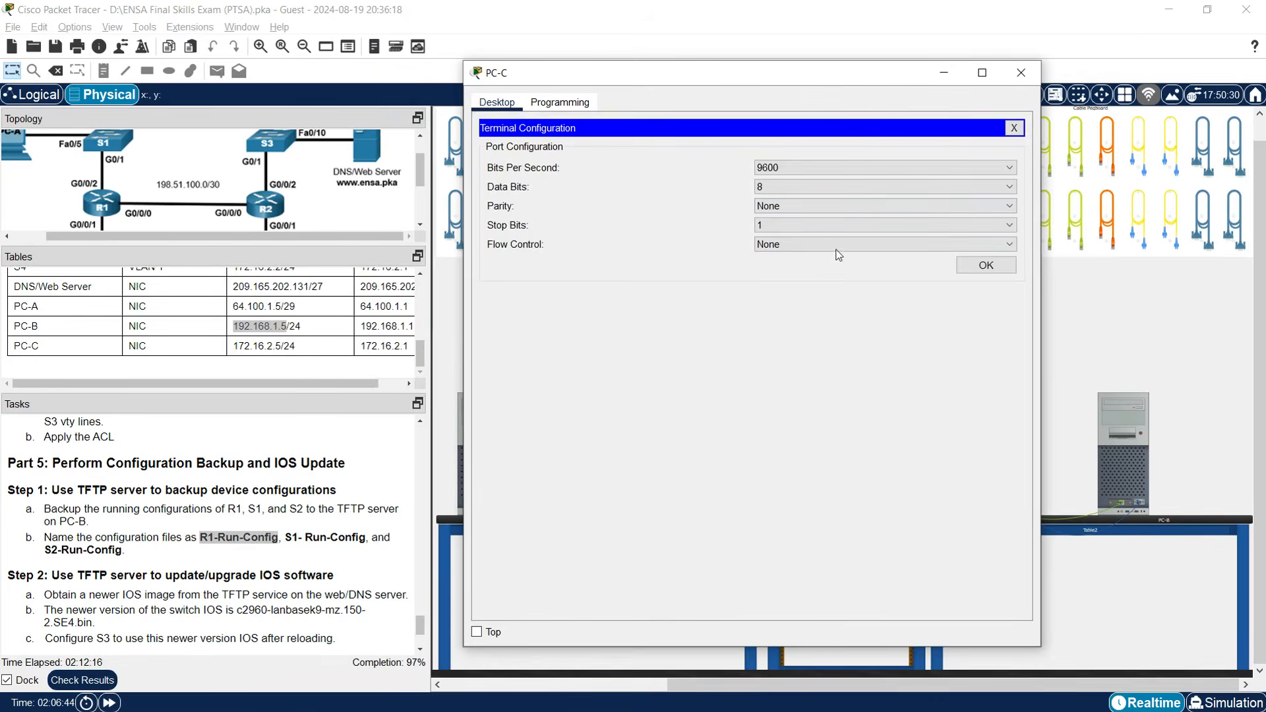
{"action": "left_click", "coordinate": [980, 264]}
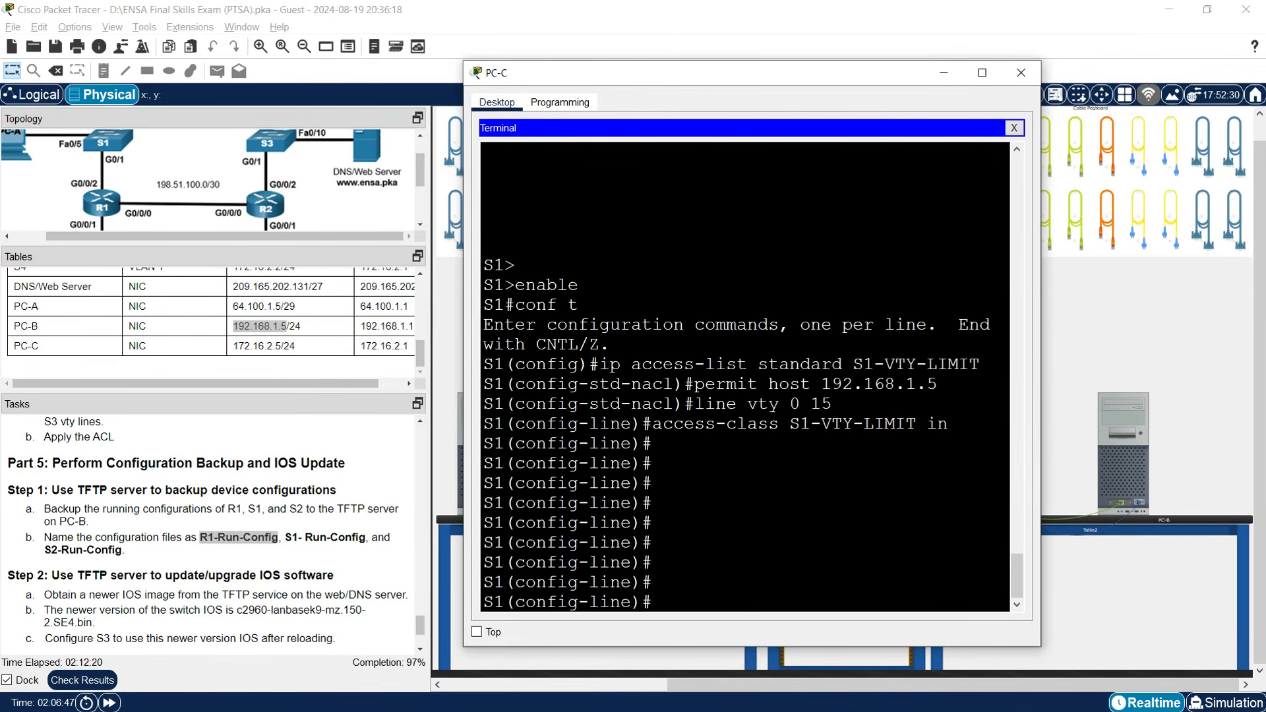
{"action": "left_click_drag", "start_coordinate": [1047, 322], "coordinate": [1140, 322]}
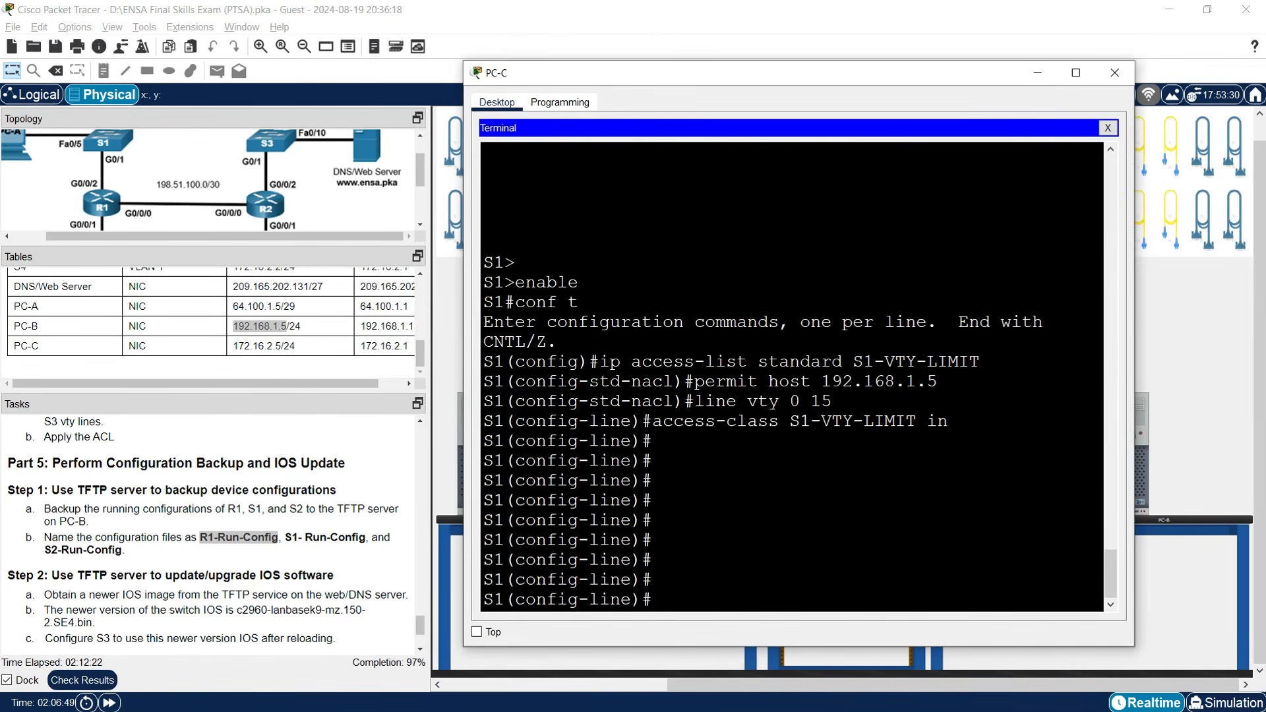
{"action": "key", "text": "Return"}
{"action": "key", "text": "Return"}
{"action": "type", "text": "end"}
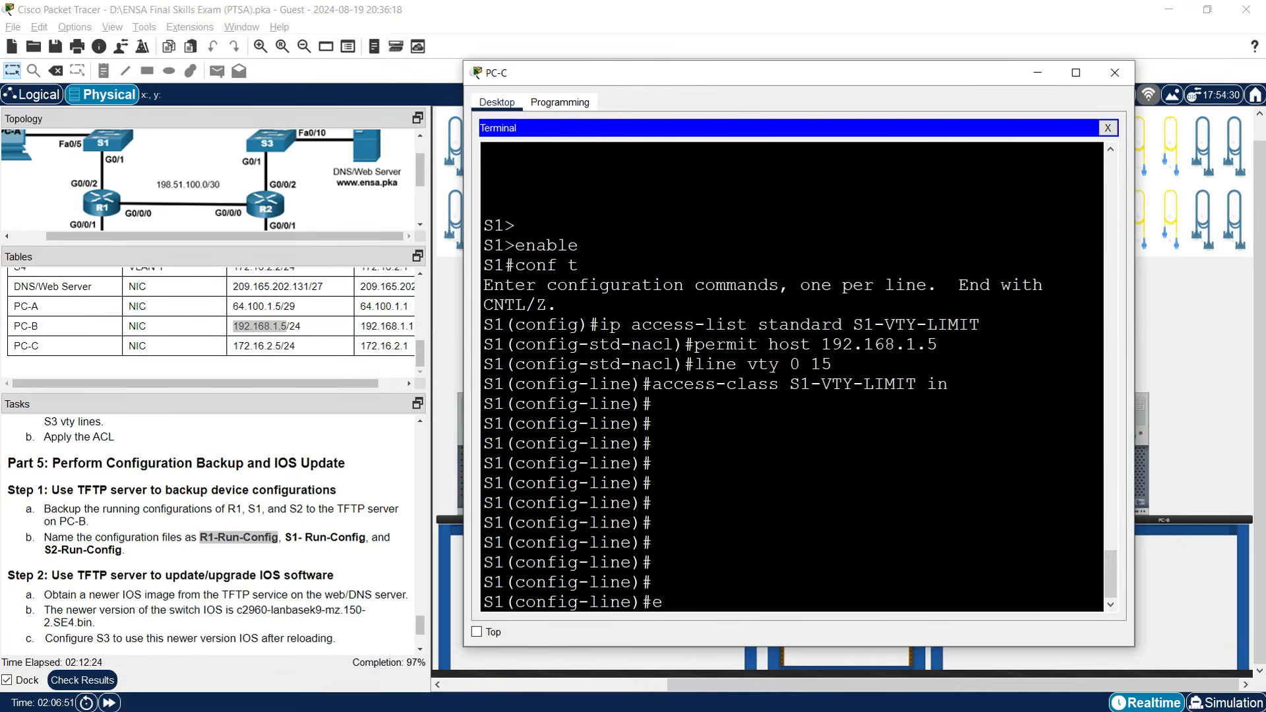
{"action": "key", "text": "Return"}
{"action": "key", "text": "Return"}
{"action": "key", "text": "Return"}
Run copy run tftp on S1 with server 192.168.1.5.
{"action": "type", "text": "copy run"}
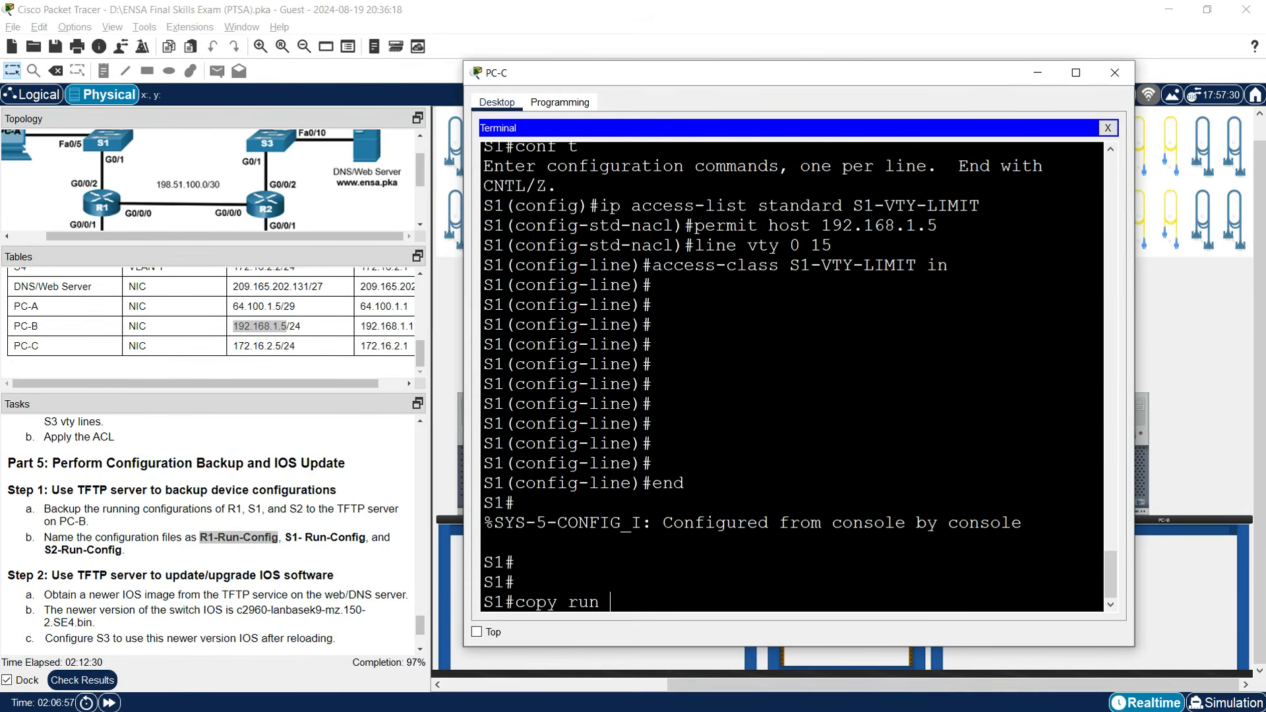
{"action": "type", "text": " tftp"}
{"action": "key", "text": "Return"}
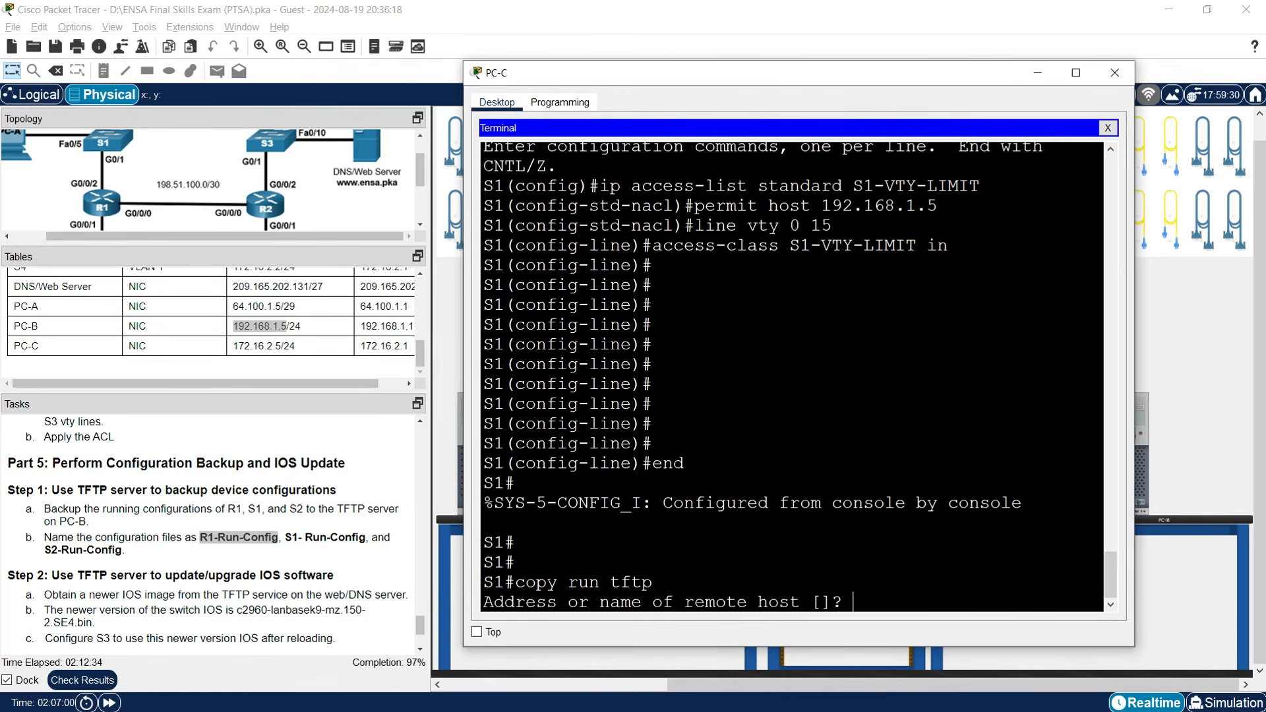
{"action": "type", "text": "192.168.1.5"}
{"action": "key", "text": "Return"}
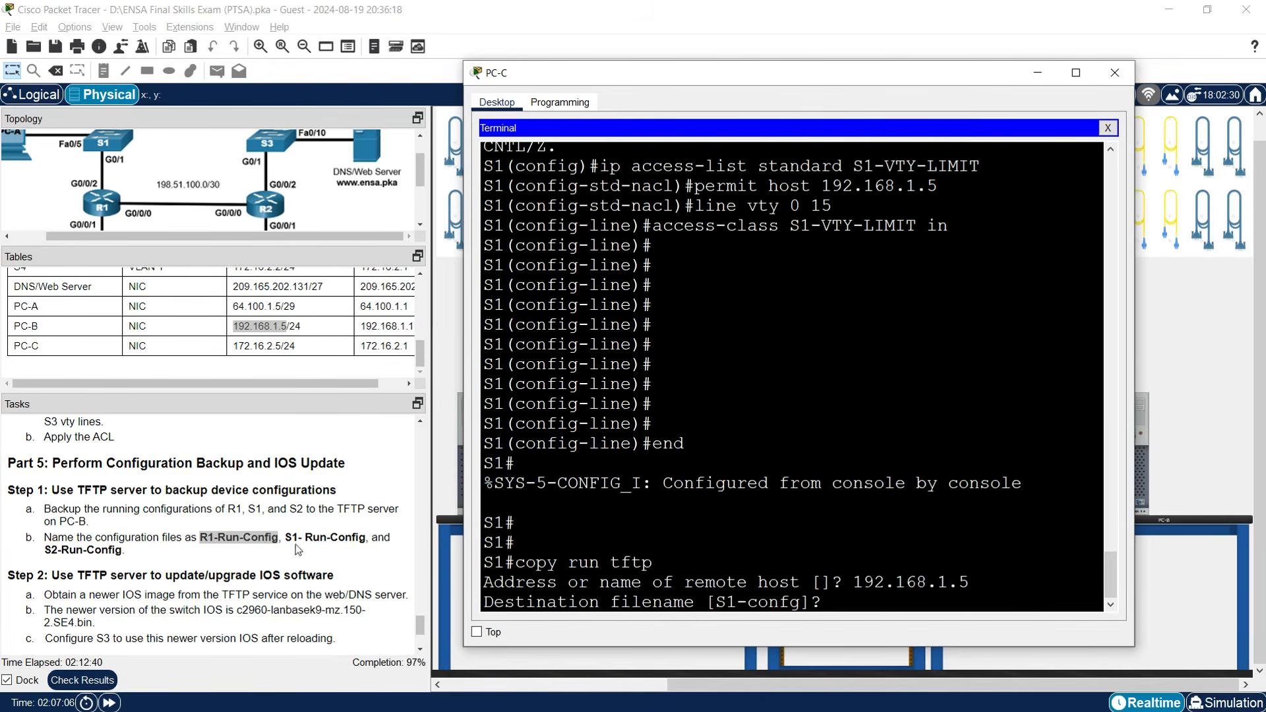
Save S1's backup as 'S1- Run-Config' (1250 bytes) and close PC-C's window.
{"action": "left_click_drag", "start_coordinate": [288, 538], "coordinate": [367, 540]}
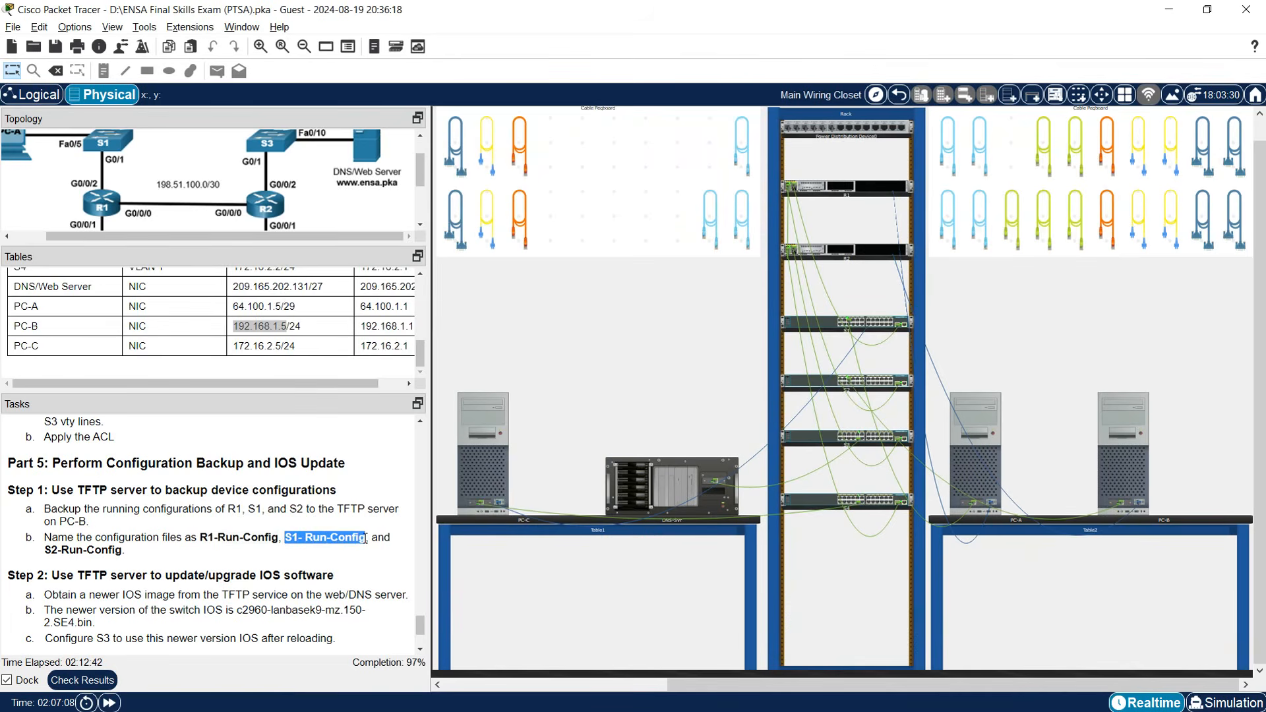
{"action": "right_click", "coordinate": [356, 539]}
{"action": "left_click", "coordinate": [370, 548]}
{"action": "left_click", "coordinate": [505, 462]}
{"action": "right_click", "coordinate": [849, 602]}
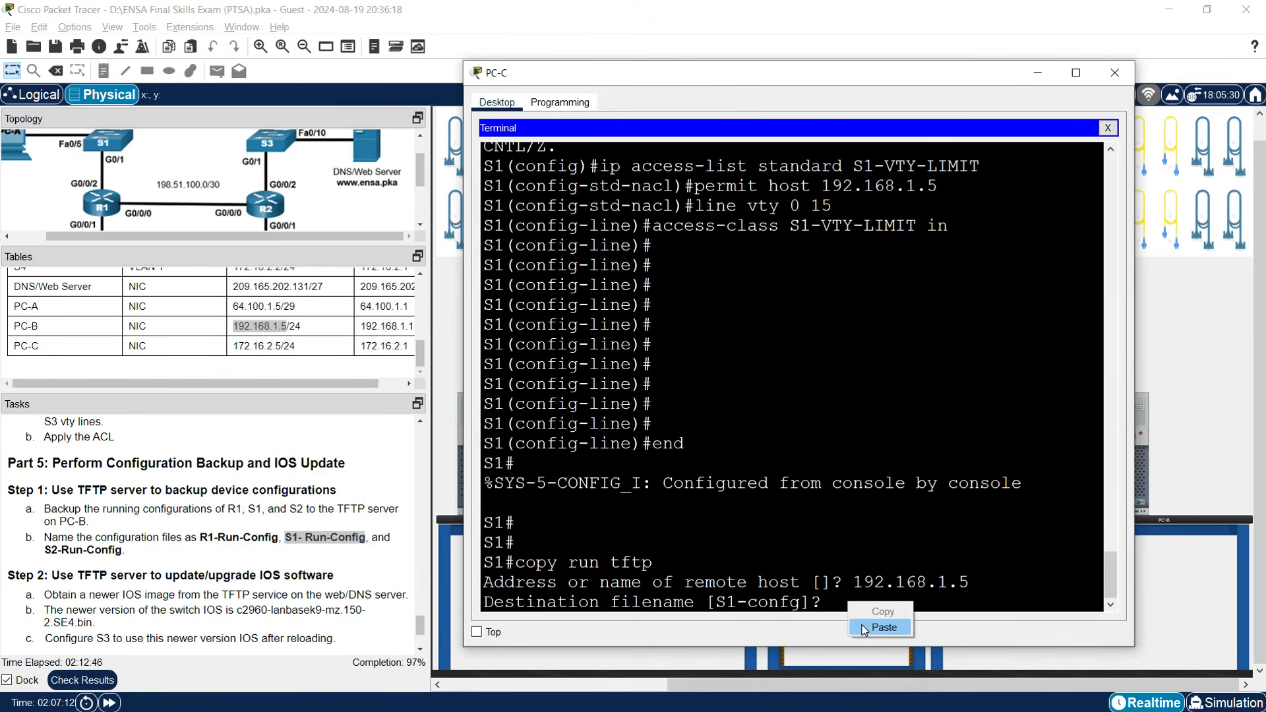
{"action": "left_click", "coordinate": [870, 621]}
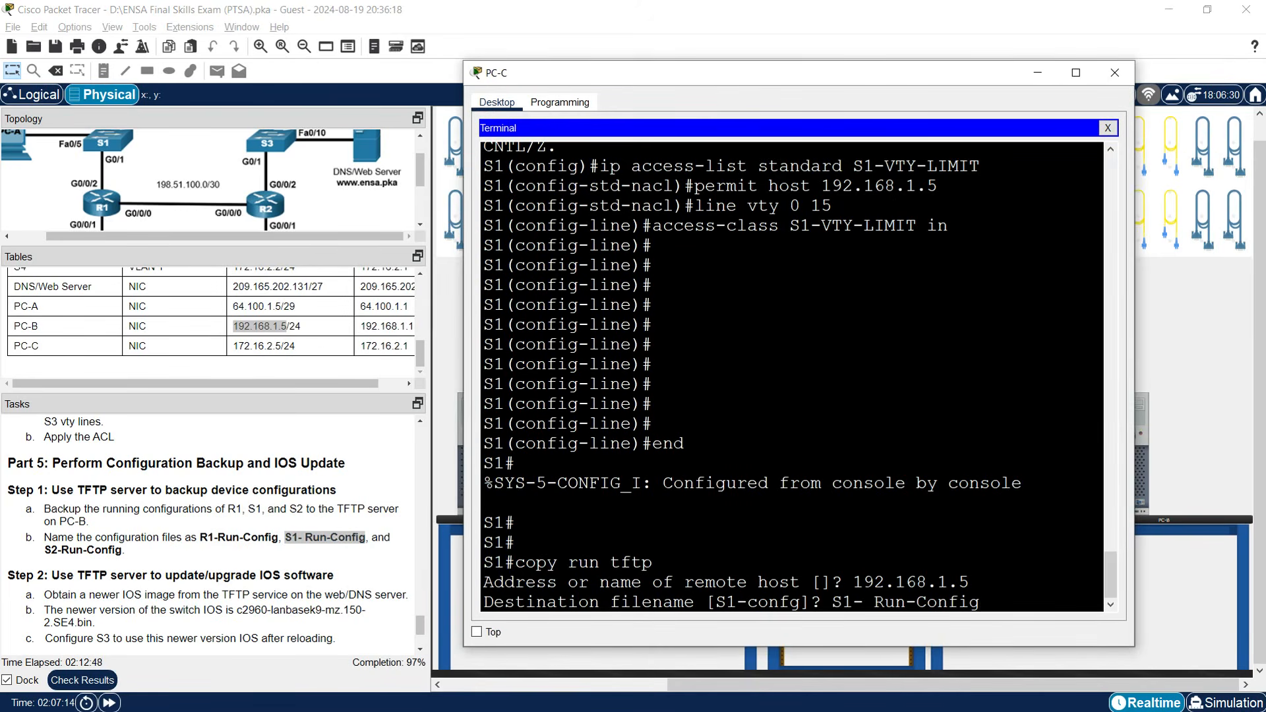
{"action": "key", "text": "Return"}
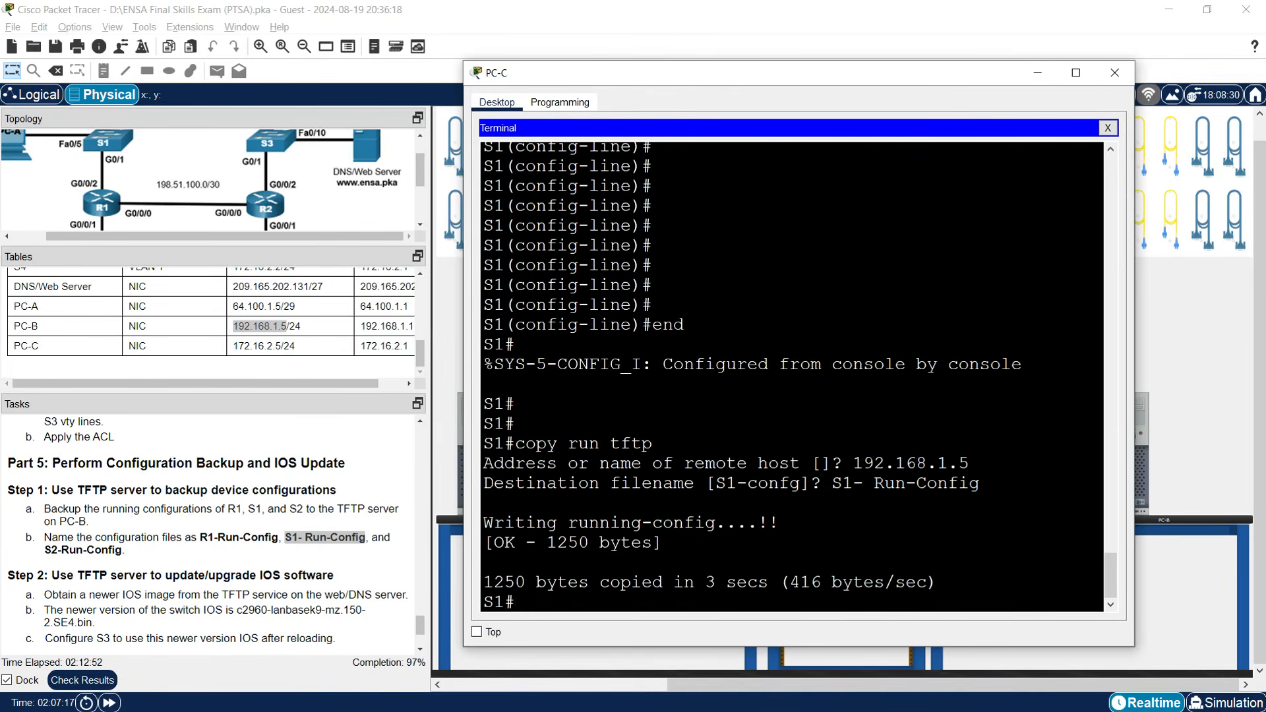
{"action": "key", "text": "Return"}
{"action": "key", "text": "Return"}
{"action": "key", "text": "Return"}
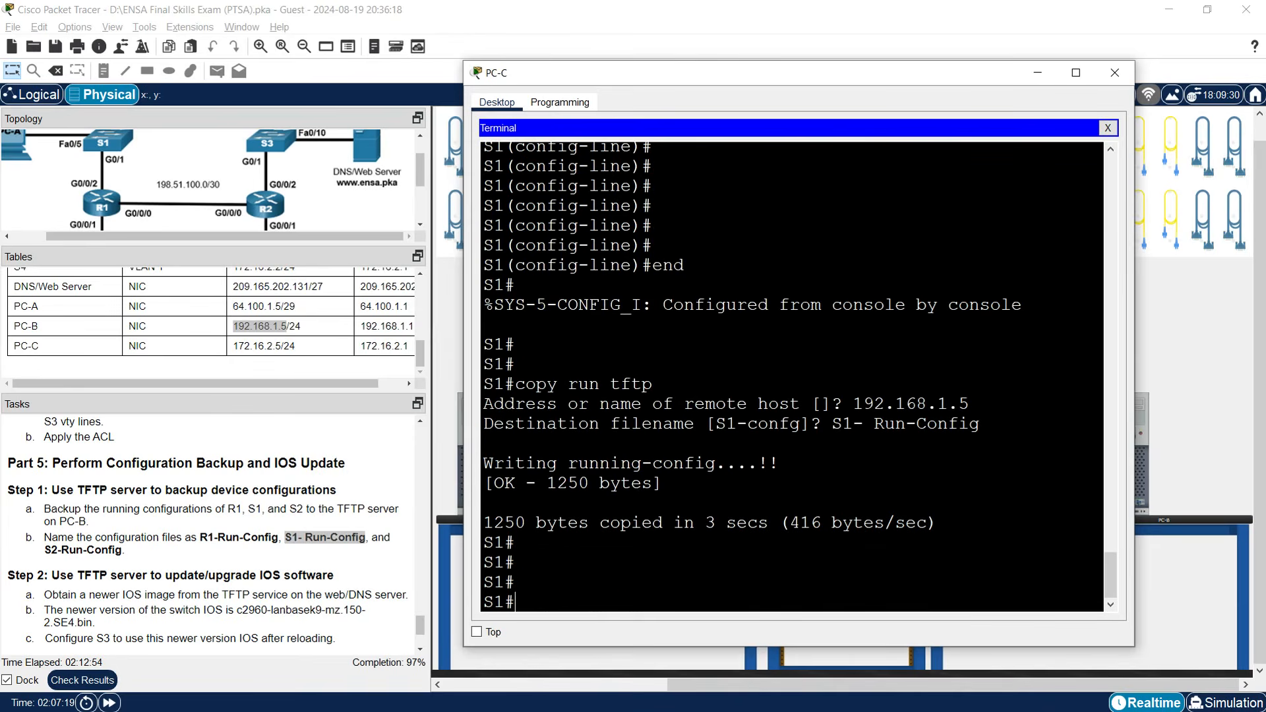
{"action": "left_click", "coordinate": [1037, 73]}
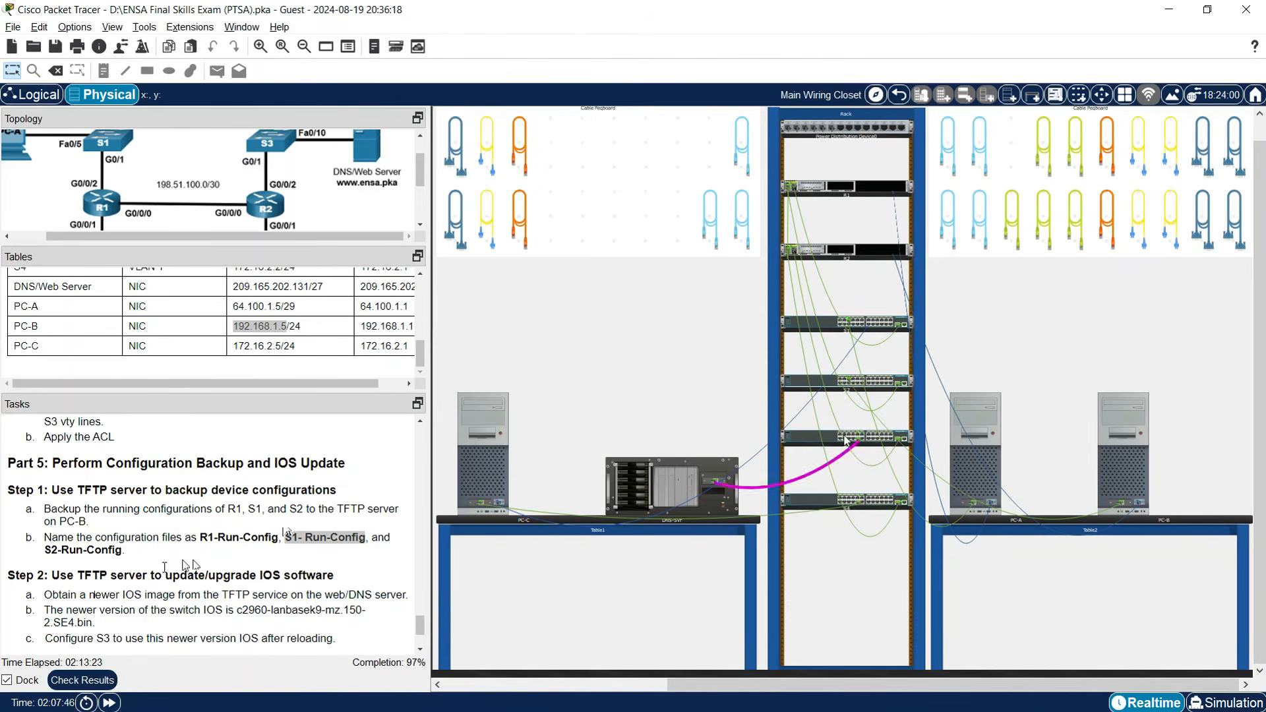
{"action": "right_click", "coordinate": [847, 325]}
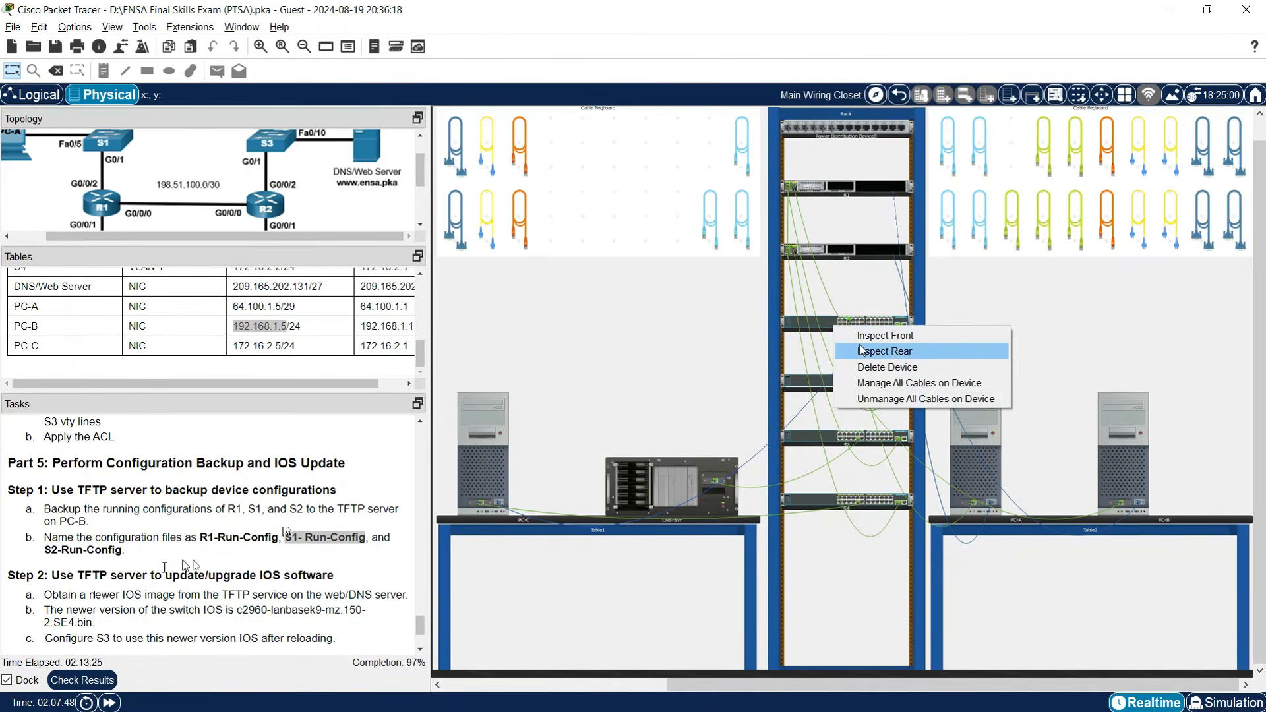
Move PC-C's console cable onto S2's console port.
{"action": "left_click", "coordinate": [864, 350]}
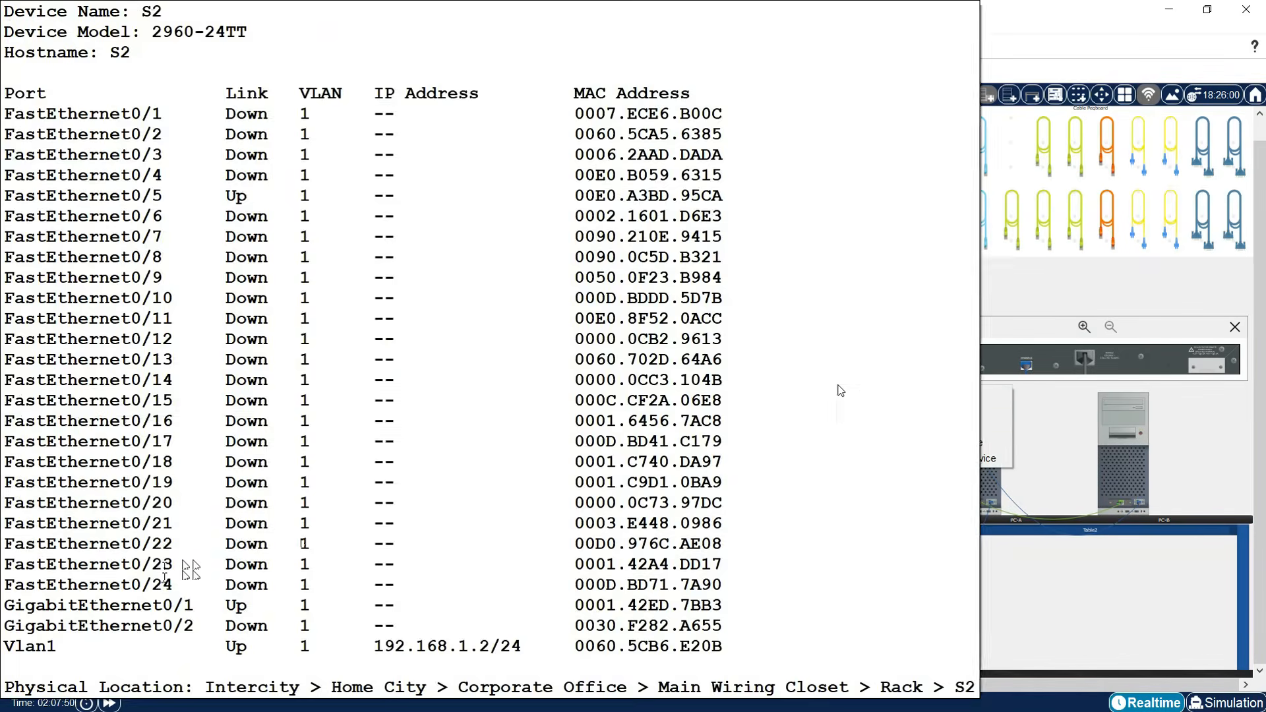
{"action": "right_click", "coordinate": [836, 388]}
{"action": "left_click", "coordinate": [899, 410]}
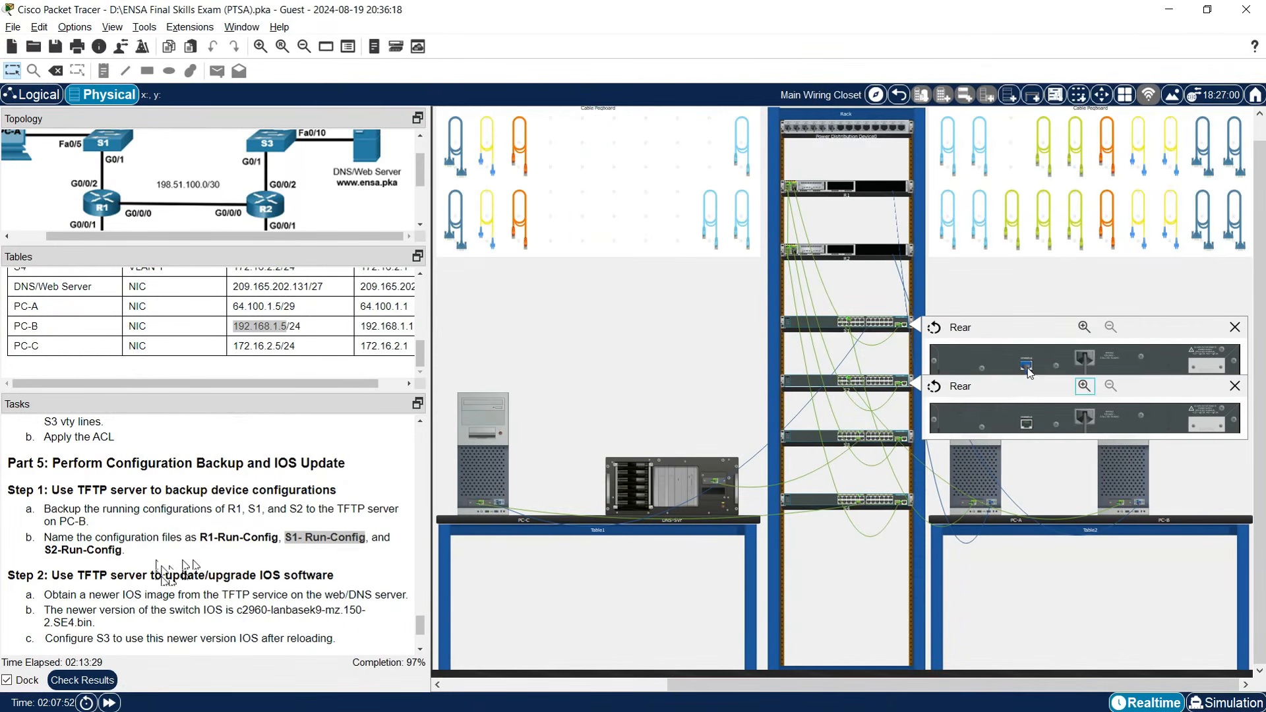
{"action": "left_click_drag", "start_coordinate": [1027, 424], "coordinate": [1023, 422]}
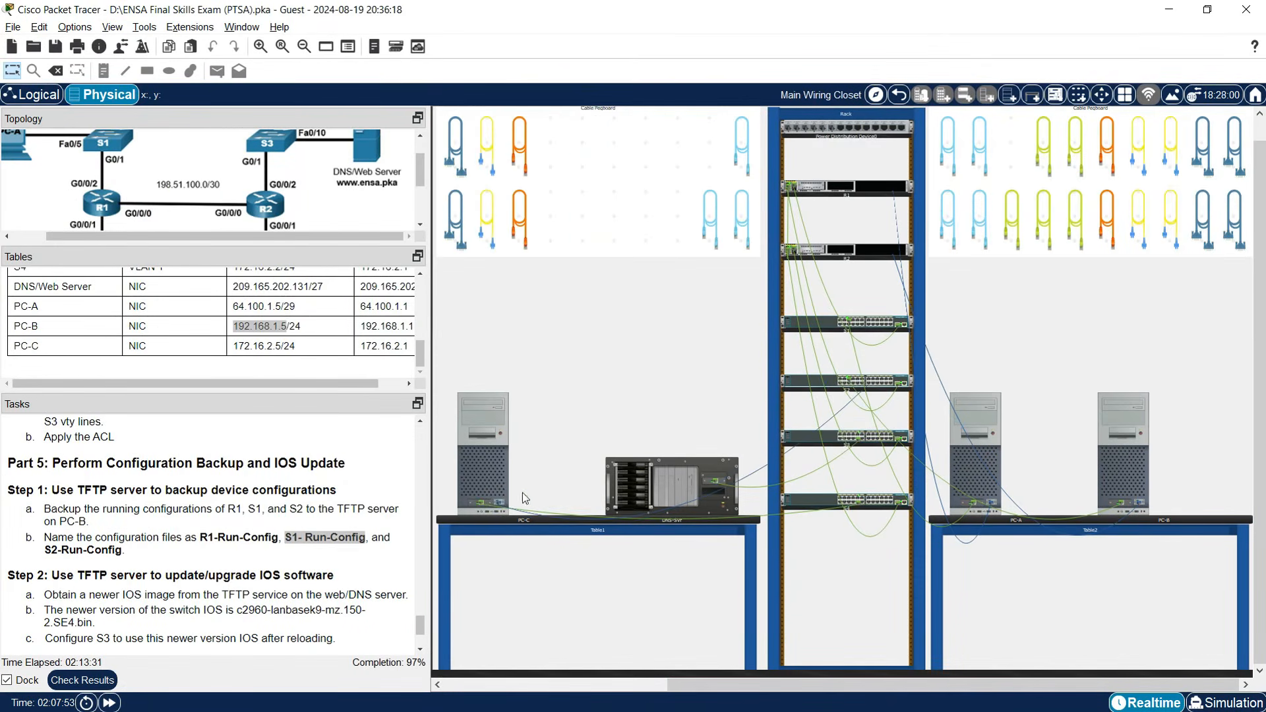
Open a new PC-C terminal session to S2 and enter enable mode.
{"action": "left_click", "coordinate": [499, 472]}
{"action": "left_click", "coordinate": [1014, 128]}
{"action": "left_click", "coordinate": [851, 162]}
{"action": "left_click", "coordinate": [1014, 128]}
{"action": "left_click", "coordinate": [753, 159]}
{"action": "left_click", "coordinate": [964, 269]}
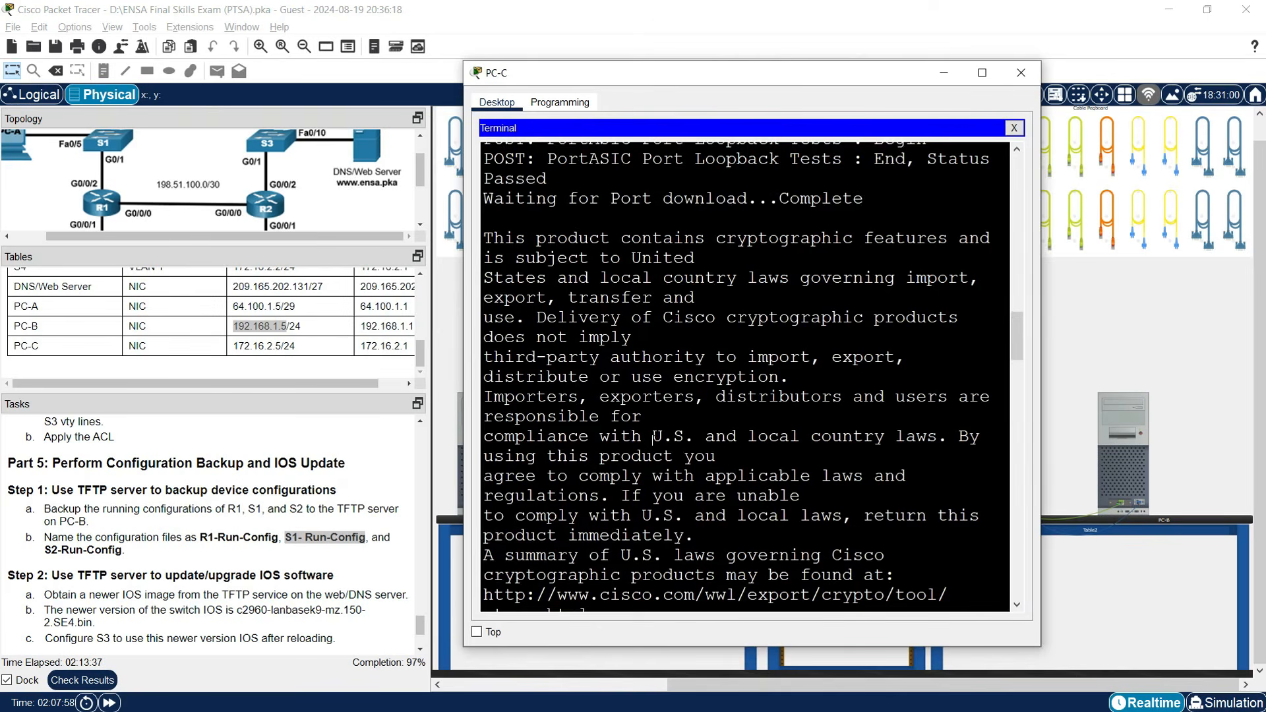
{"action": "left_click_drag", "start_coordinate": [1045, 339], "coordinate": [1191, 339]}
{"action": "type", "text": "enable"}
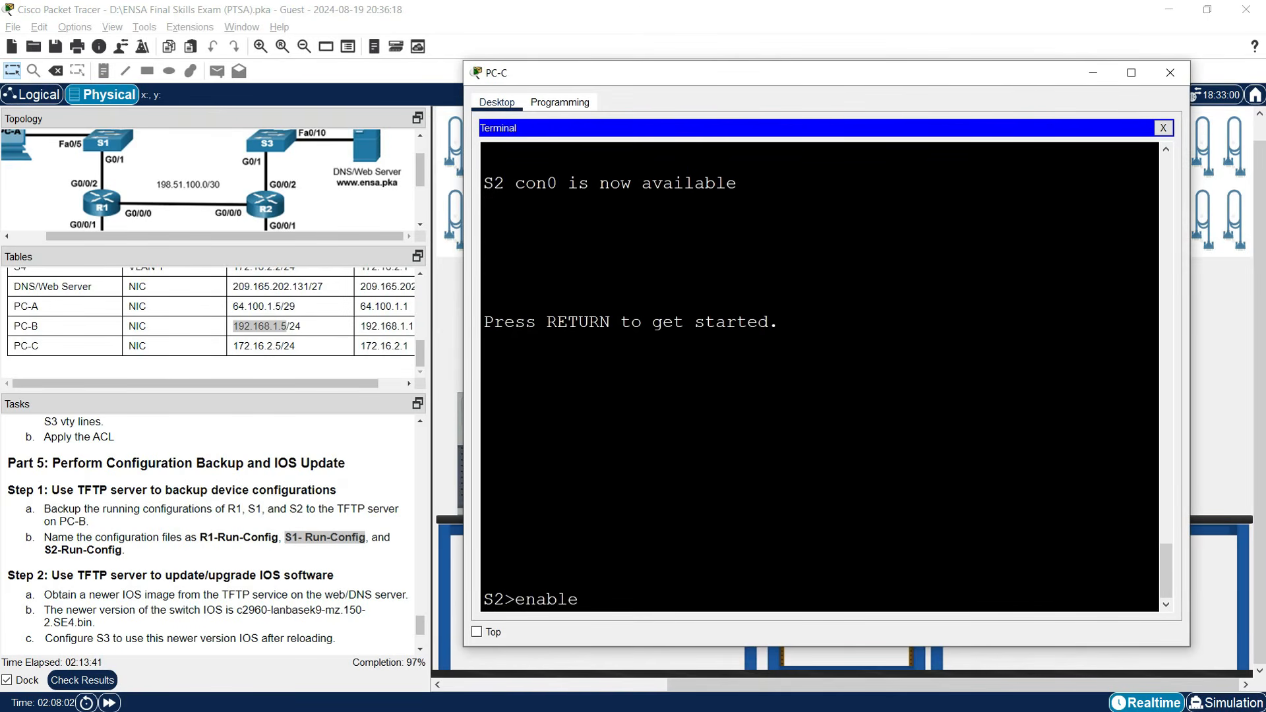
{"action": "key", "text": "Return"}
Run copy run tftp on S2 with server 192.168.1.5.
{"action": "type", "text": "copy run"}
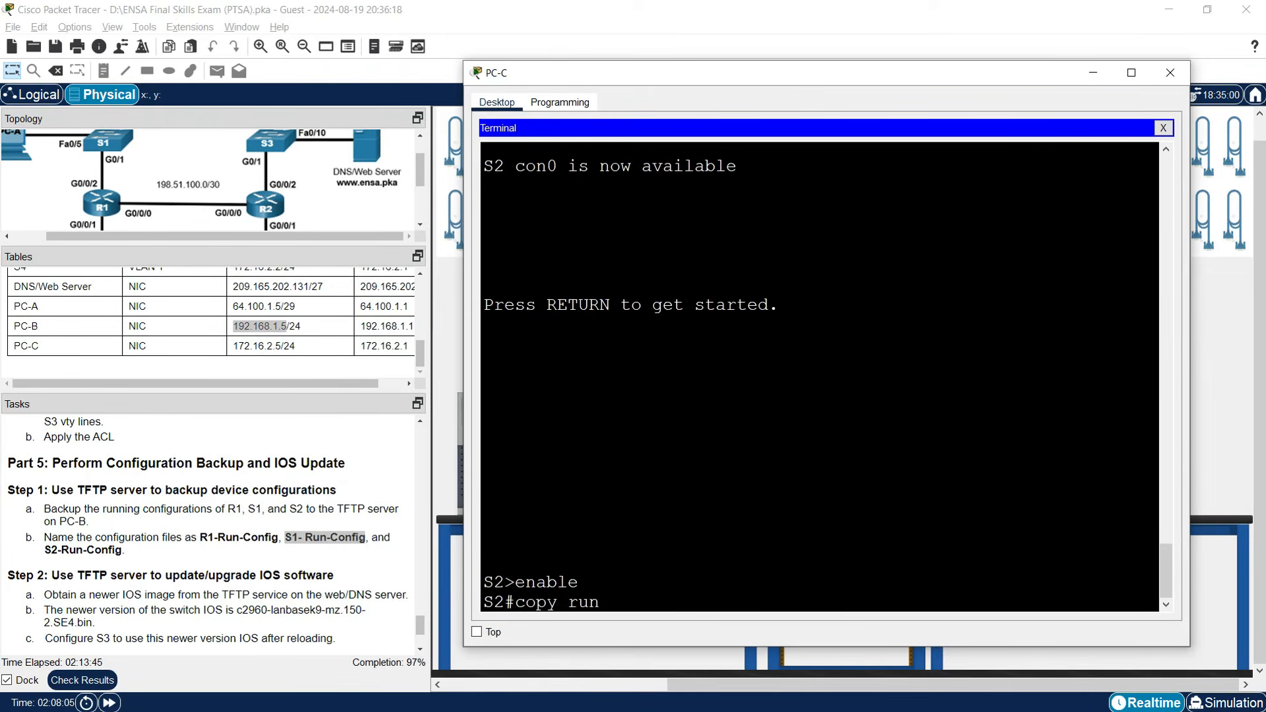
{"action": "type", "text": " tftp"}
{"action": "key", "text": "Return"}
{"action": "type", "text": "192.168.1.5"}
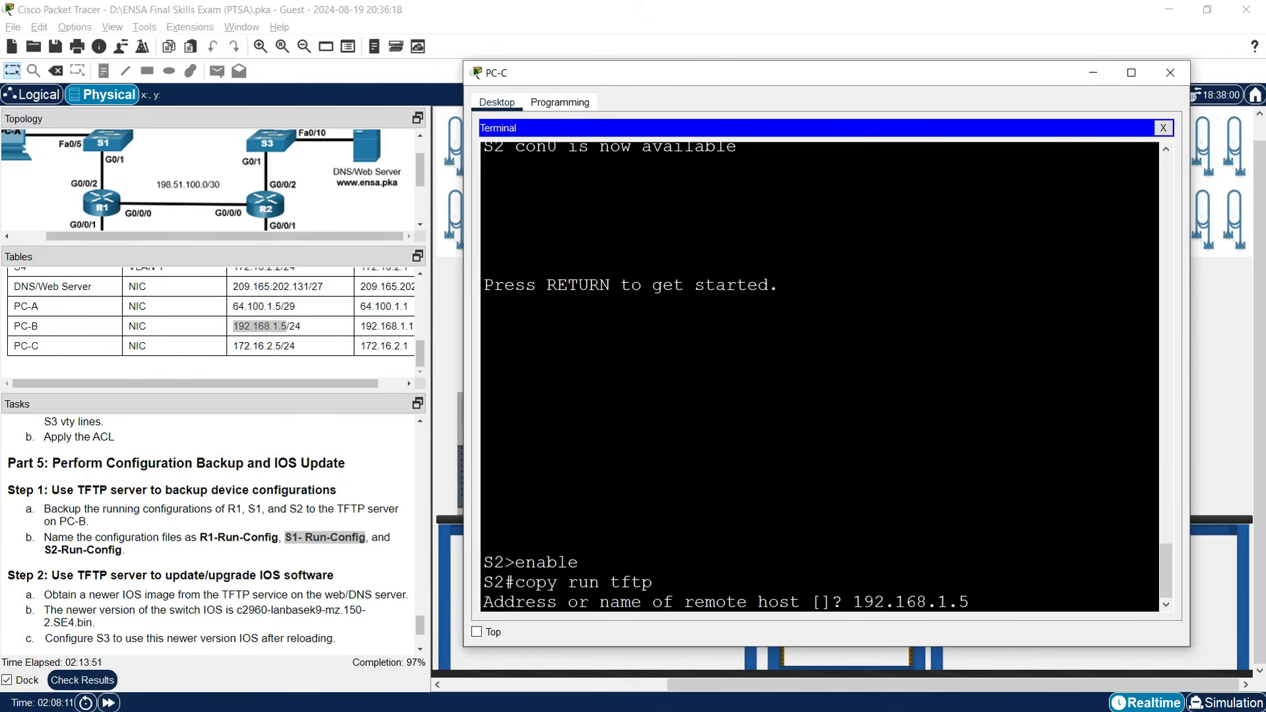
{"action": "key", "text": "Return"}
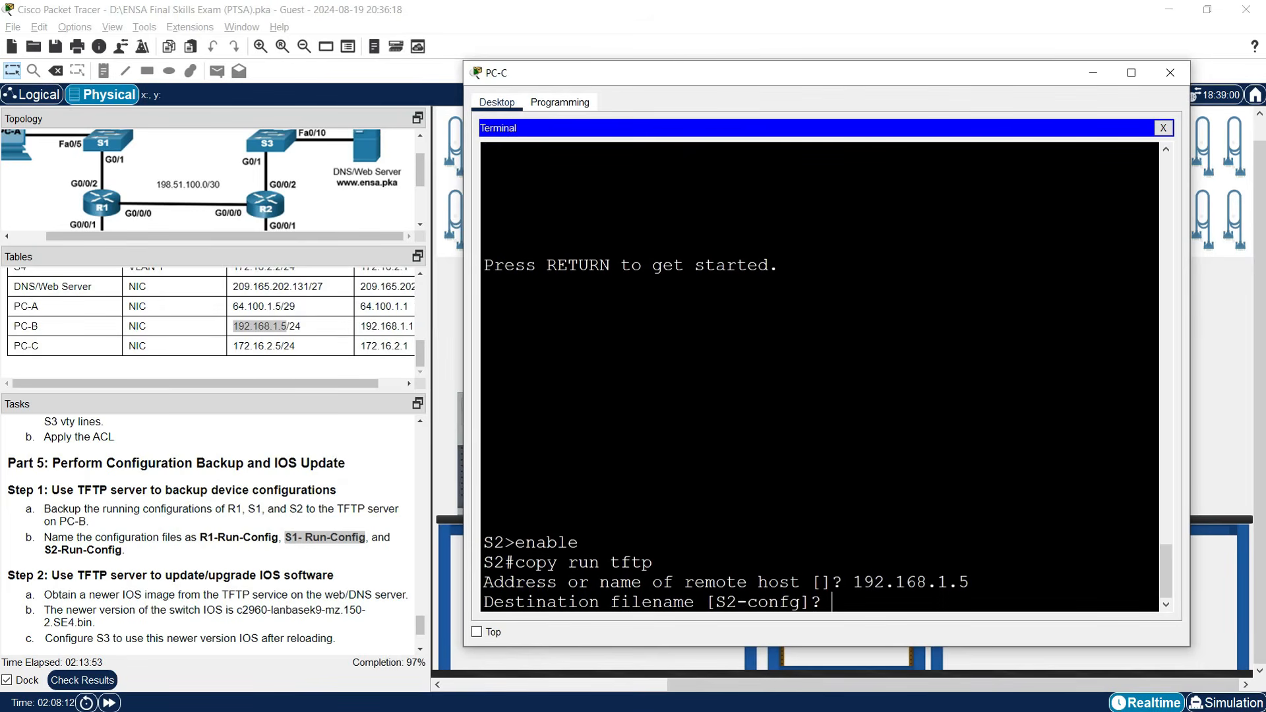
Save S2's backup as S2-Run-Config and close PC-C's window.
{"action": "left_click_drag", "start_coordinate": [45, 550], "coordinate": [122, 552]}
{"action": "right_click", "coordinate": [114, 552]}
{"action": "left_click", "coordinate": [126, 559]}
{"action": "left_click", "coordinate": [480, 472]}
{"action": "right_click", "coordinate": [822, 603]}
{"action": "left_click", "coordinate": [848, 625]}
{"action": "key", "text": "Return"}
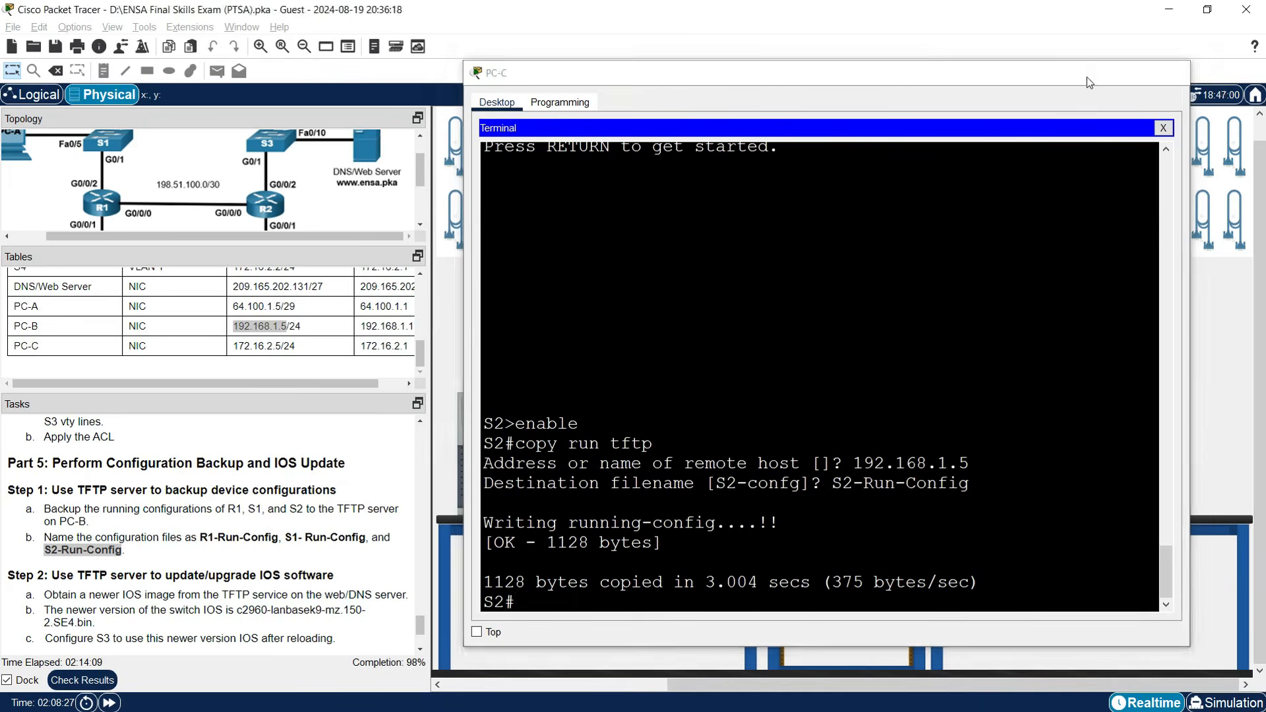
{"action": "left_click", "coordinate": [1088, 76]}
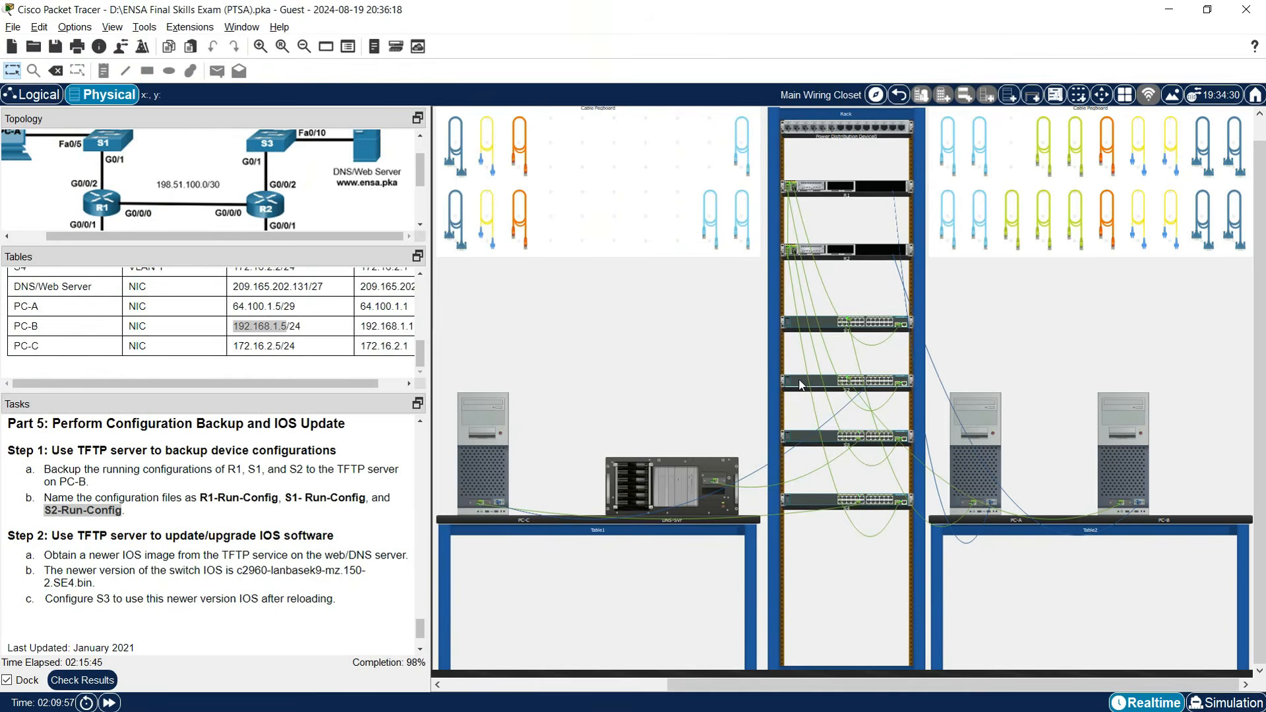
Move PC-C's console cable from S2 to S3's console port.
{"action": "left_click", "coordinate": [800, 385]}
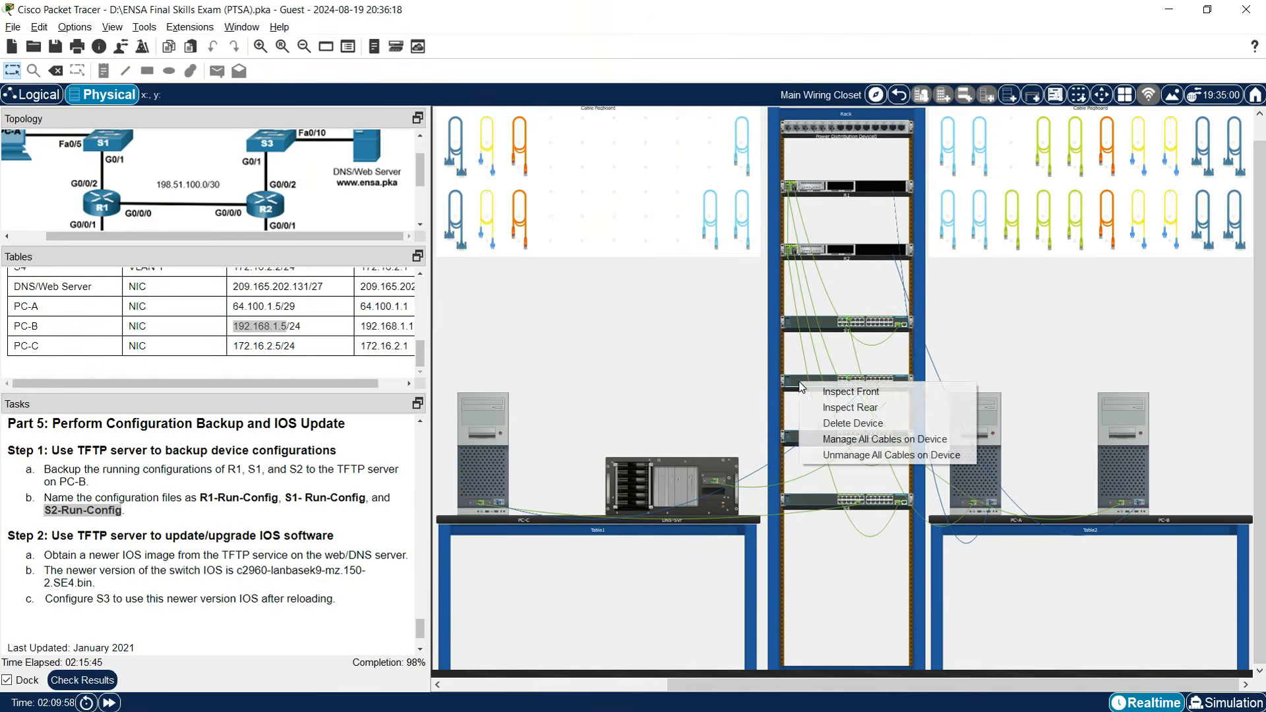
{"action": "left_click", "coordinate": [830, 405]}
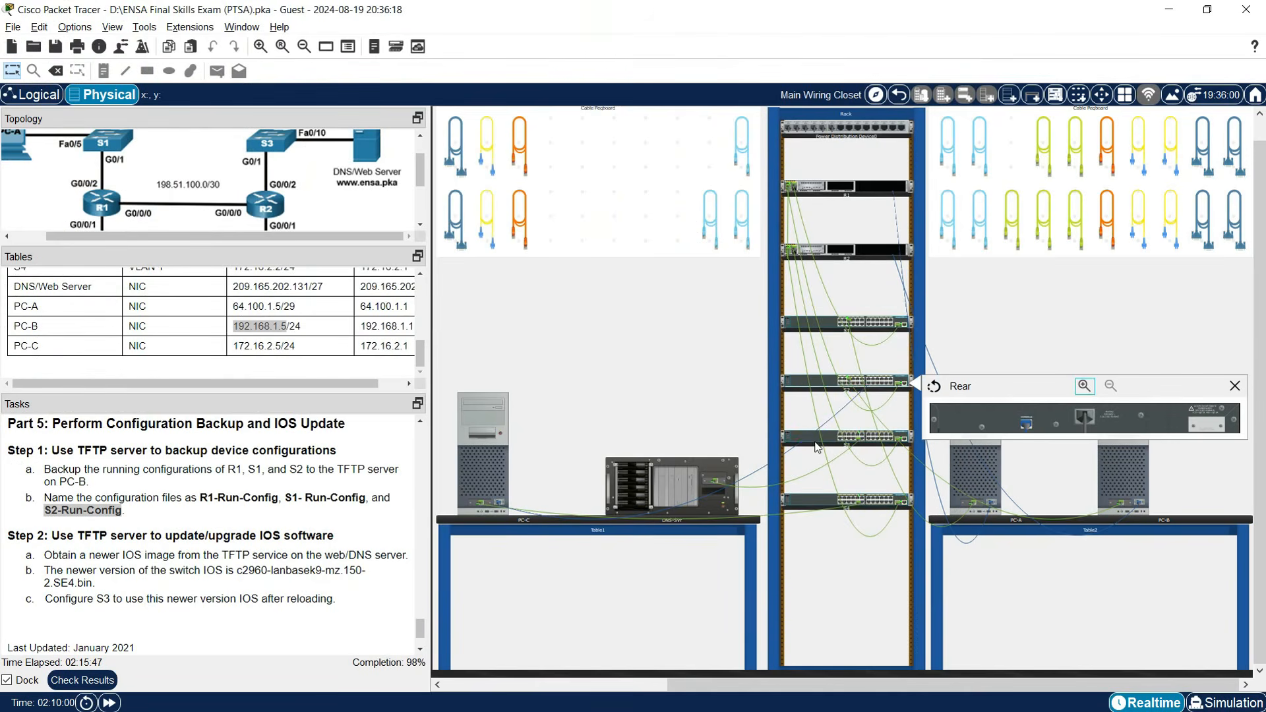
{"action": "left_click", "coordinate": [810, 441]}
{"action": "left_click", "coordinate": [872, 463]}
{"action": "left_click_drag", "start_coordinate": [1028, 426], "coordinate": [1027, 481]}
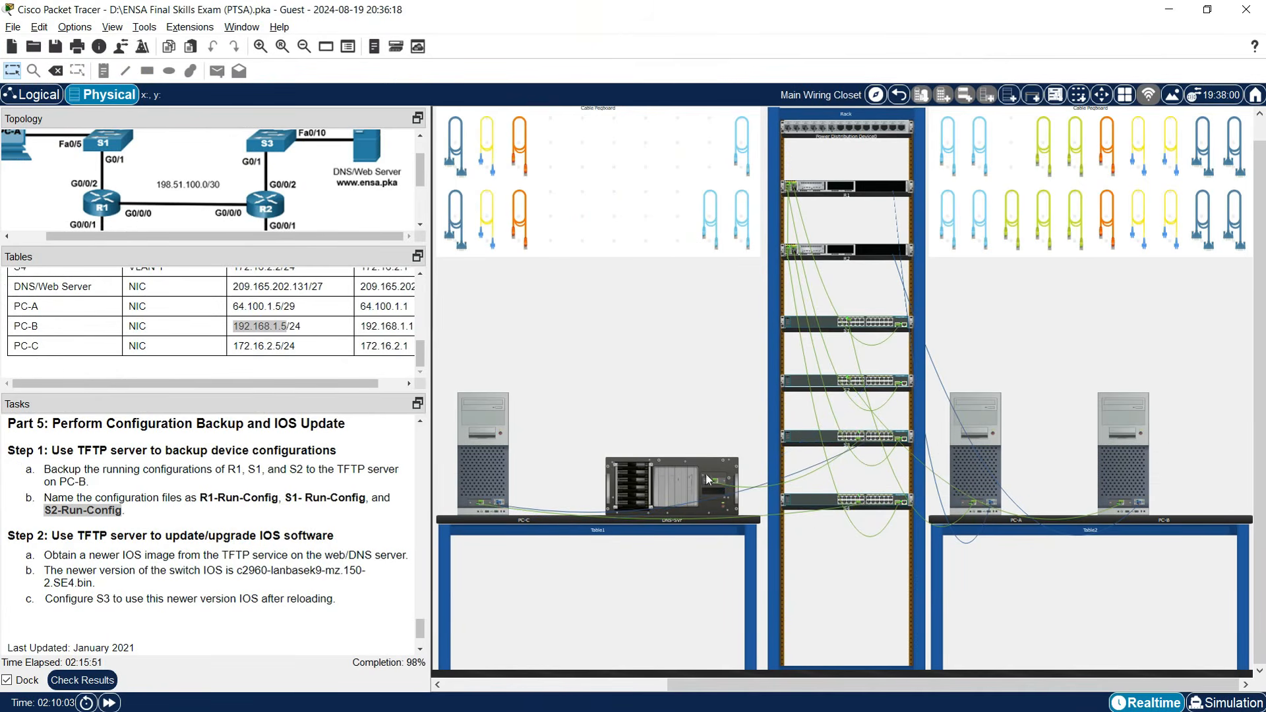
Open a new PC-C terminal session to S3 and leave configuration mode with end.
{"action": "left_click", "coordinate": [504, 467]}
{"action": "left_click", "coordinate": [1016, 129]}
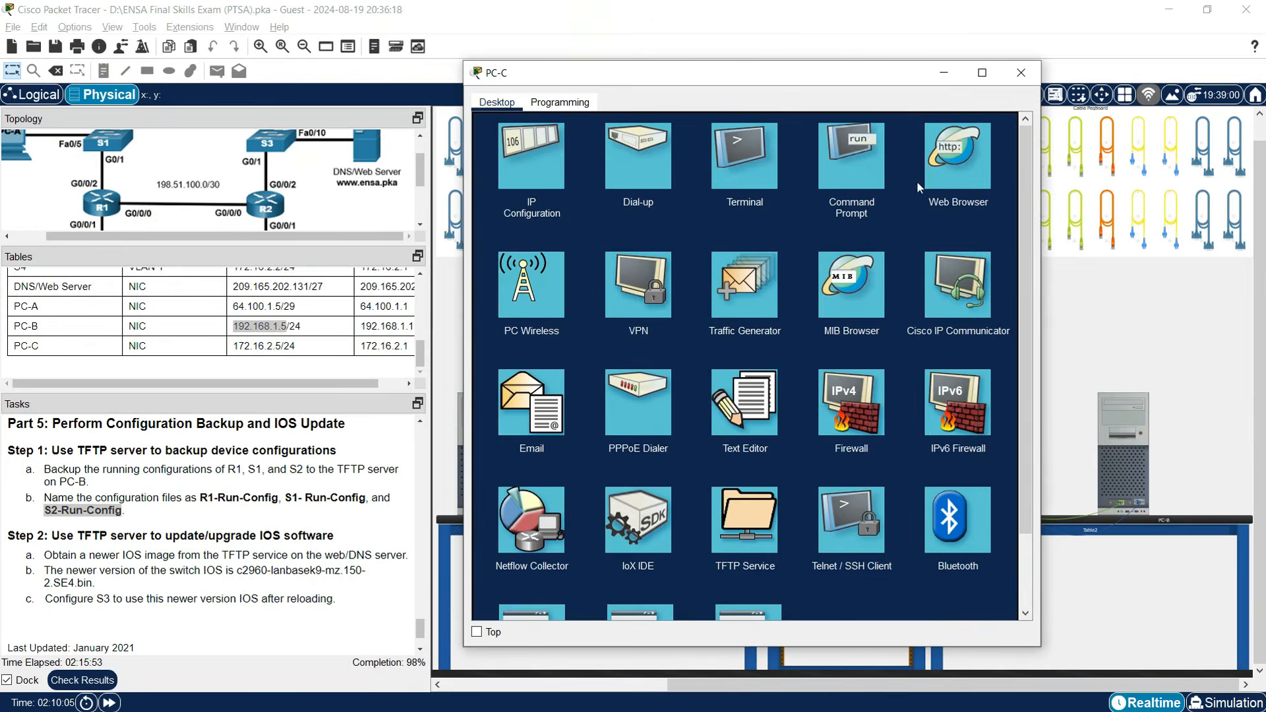
{"action": "left_click", "coordinate": [736, 167]}
{"action": "left_click", "coordinate": [983, 265]}
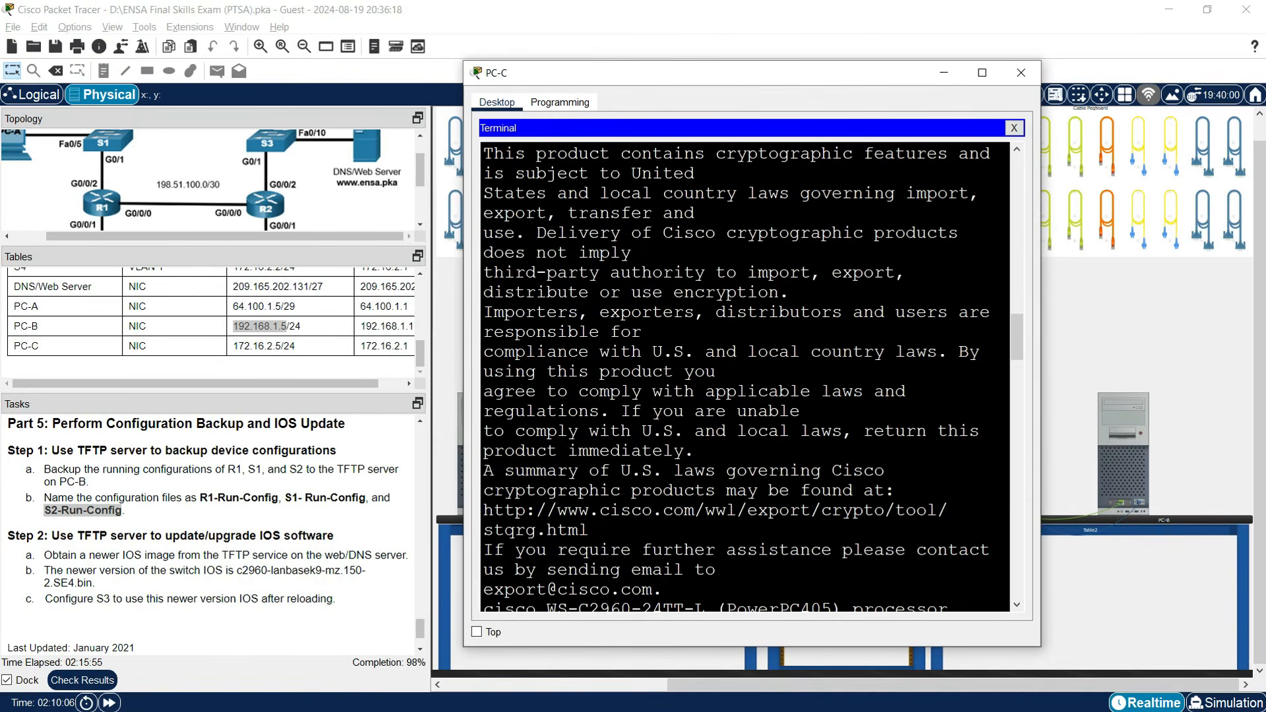
{"action": "key", "text": "Return"}
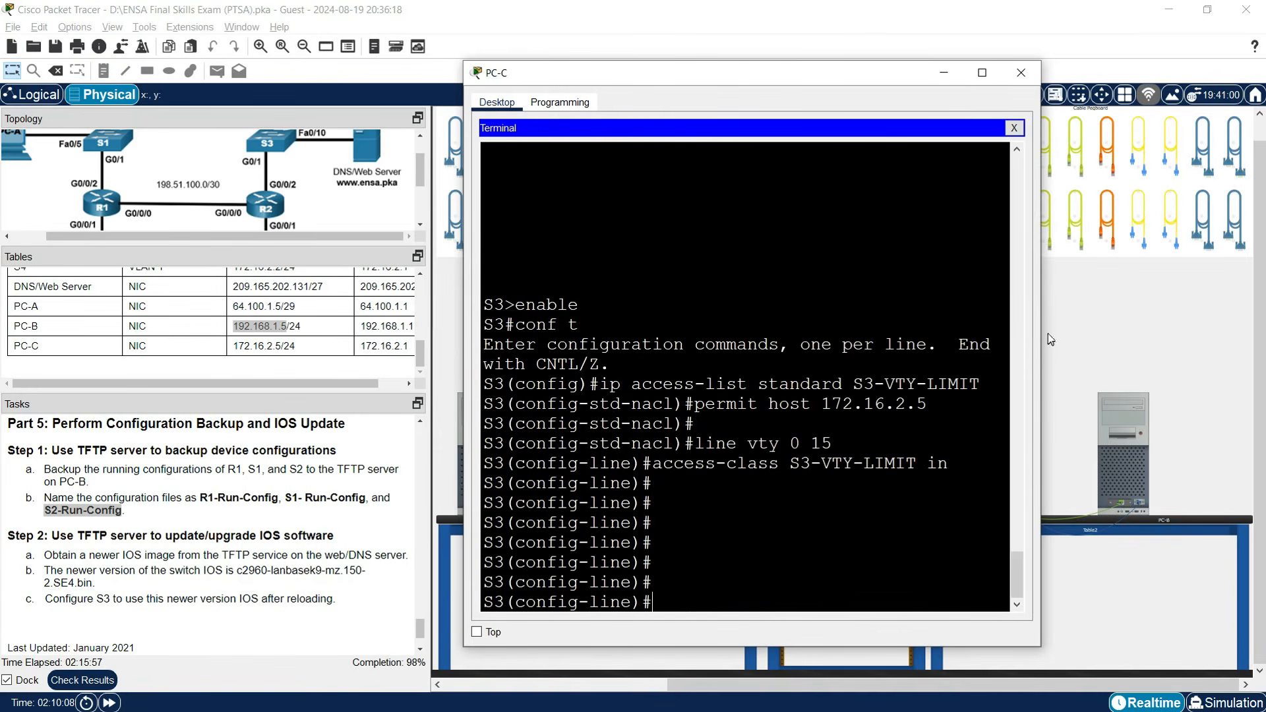
{"action": "left_click_drag", "start_coordinate": [1041, 338], "coordinate": [1218, 340]}
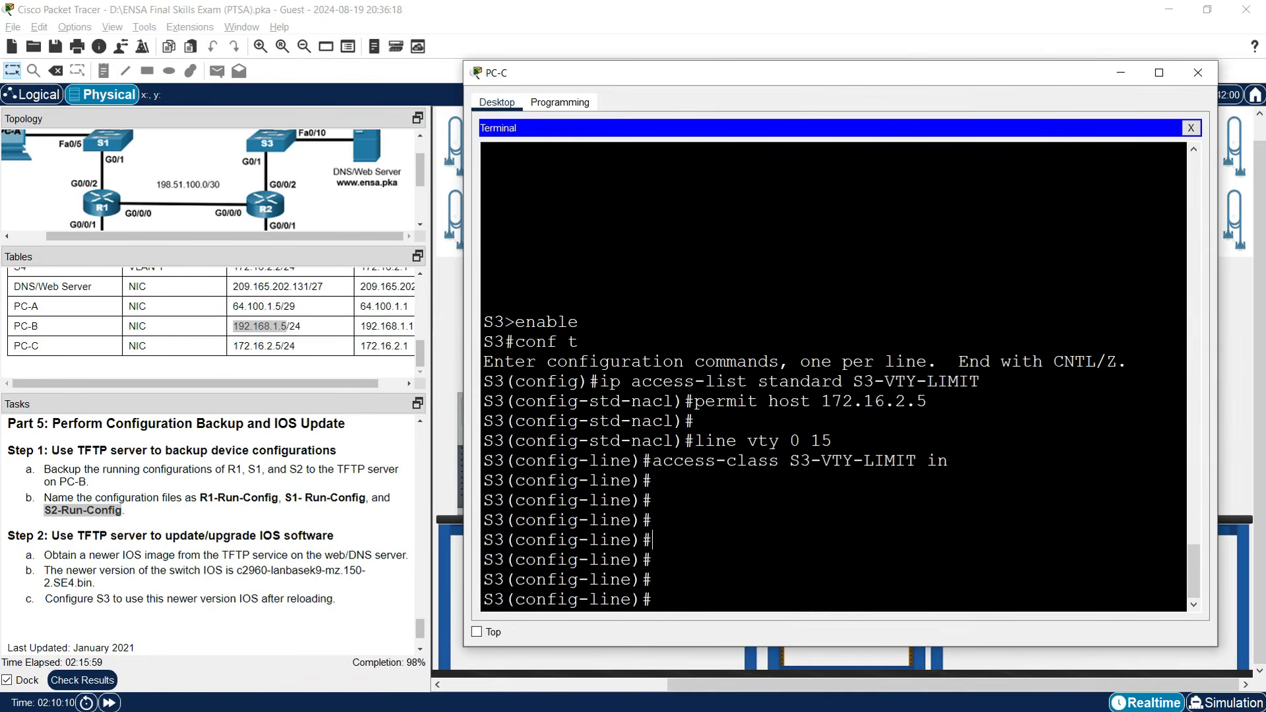
{"action": "key", "text": "Return"}
{"action": "key", "text": "Return"}
{"action": "type", "text": "exit"}
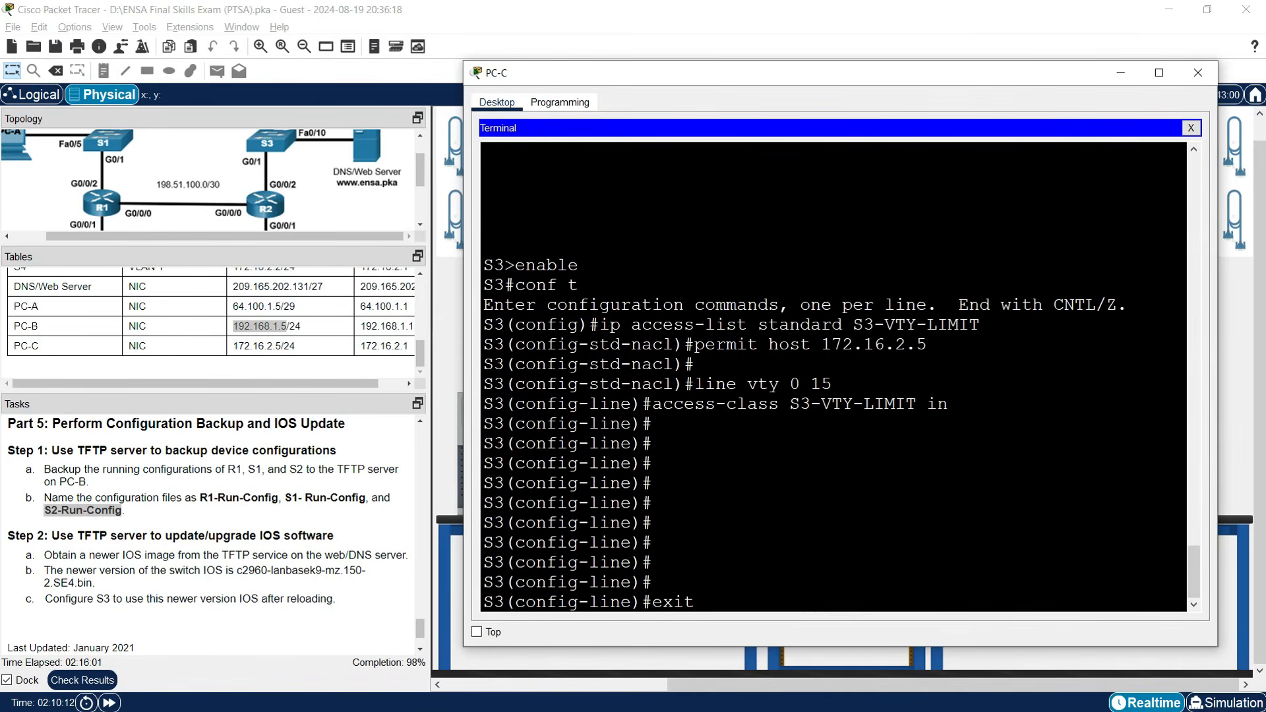
{"action": "key", "text": "BackSpace"}
{"action": "key", "text": "BackSpace"}
{"action": "key", "text": "BackSpace"}
{"action": "key", "text": "BackSpace"}
{"action": "type", "text": "end"}
{"action": "key", "text": "Return"}
{"action": "key", "text": "Return"}
{"action": "key", "text": "Return"}
{"action": "key", "text": "Return"}
{"action": "key", "text": "Return"}
{"action": "key", "text": "Return"}
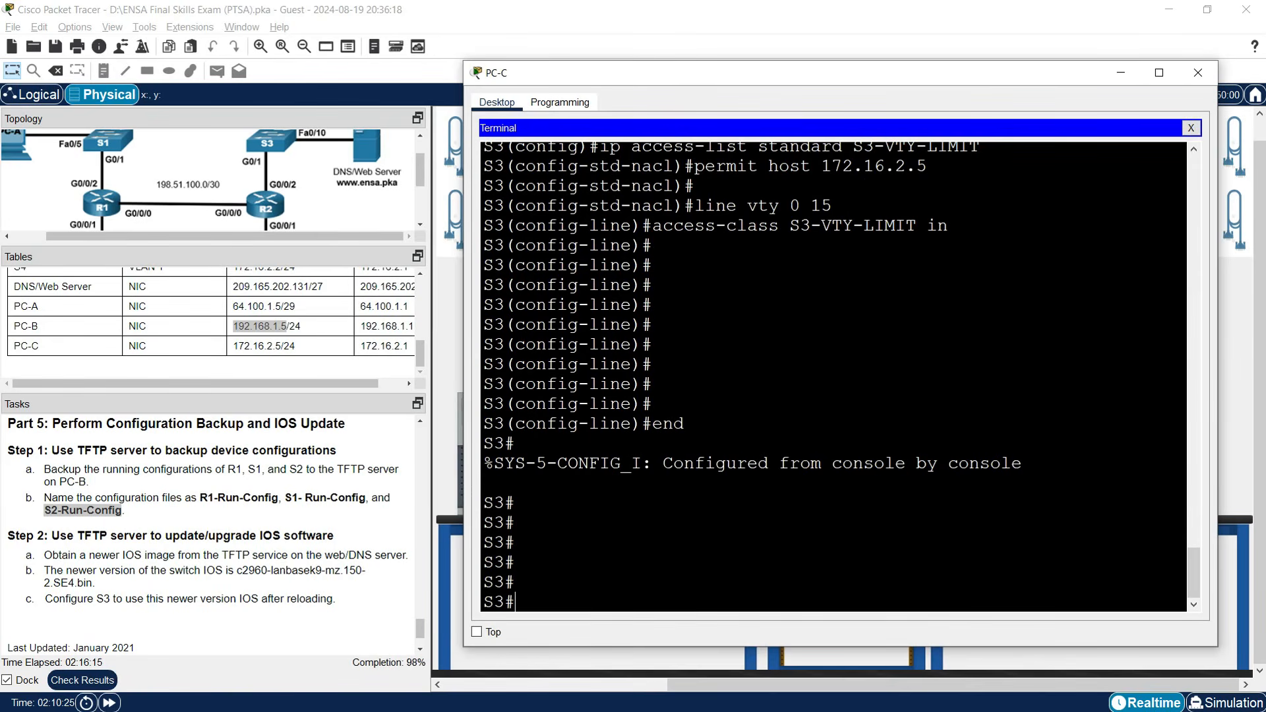
Run copy tftp flash: on S3 to start a flash download.
{"action": "type", "text": "copy tftp flash"}
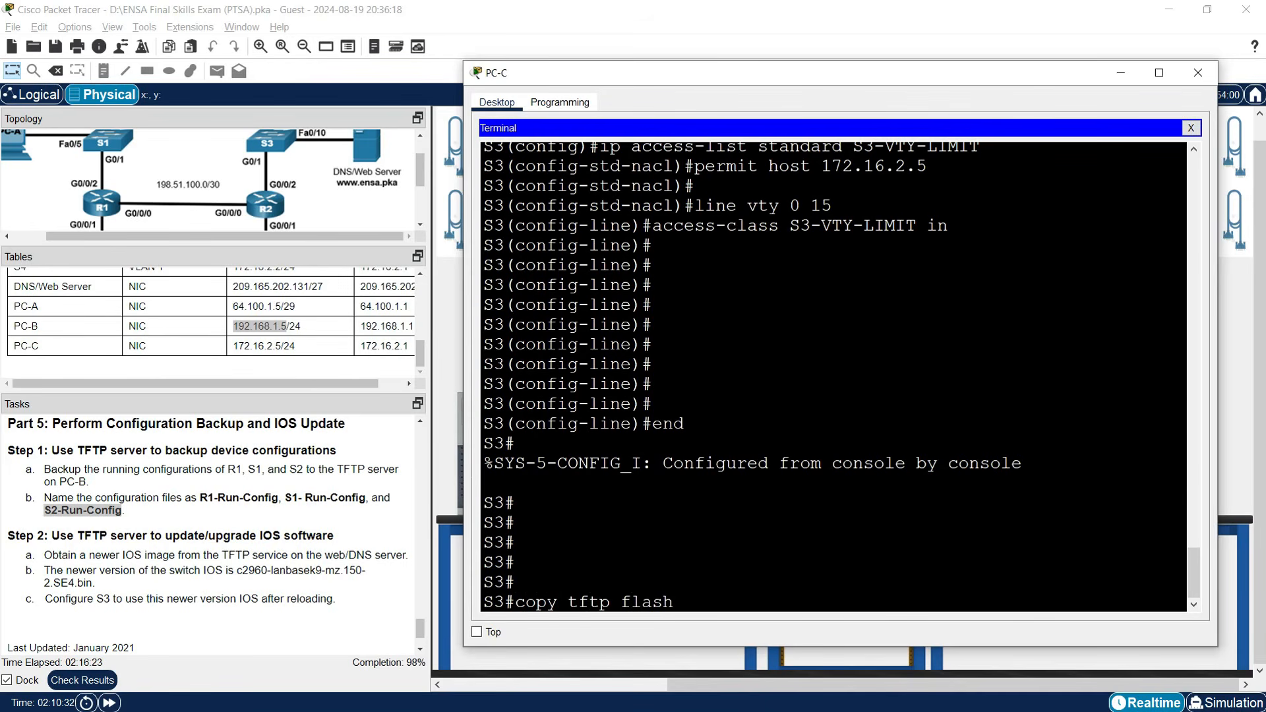
{"action": "type", "text": ":"}
{"action": "key", "text": "Return"}
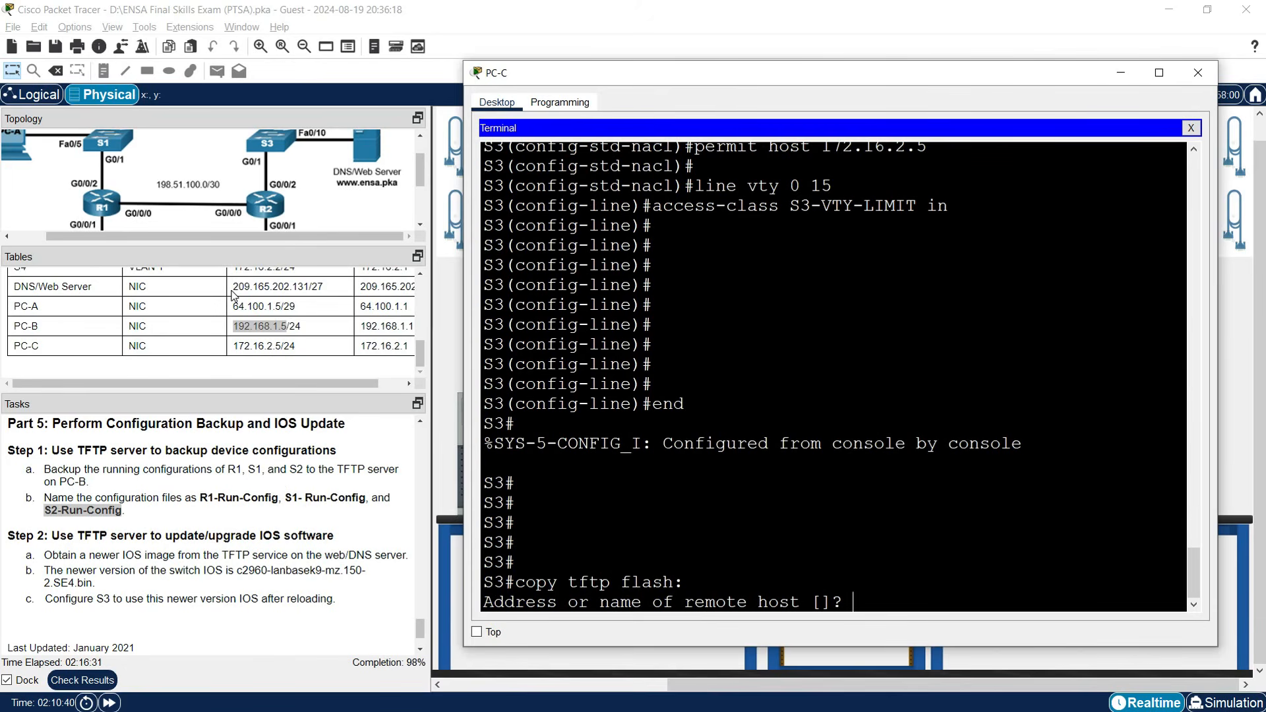
{"action": "left_click_drag", "start_coordinate": [234, 288], "coordinate": [309, 287]}
Enter 209.165.202.131 as the remote TFTP host.
{"action": "right_click", "coordinate": [300, 287]}
{"action": "left_click", "coordinate": [327, 294]}
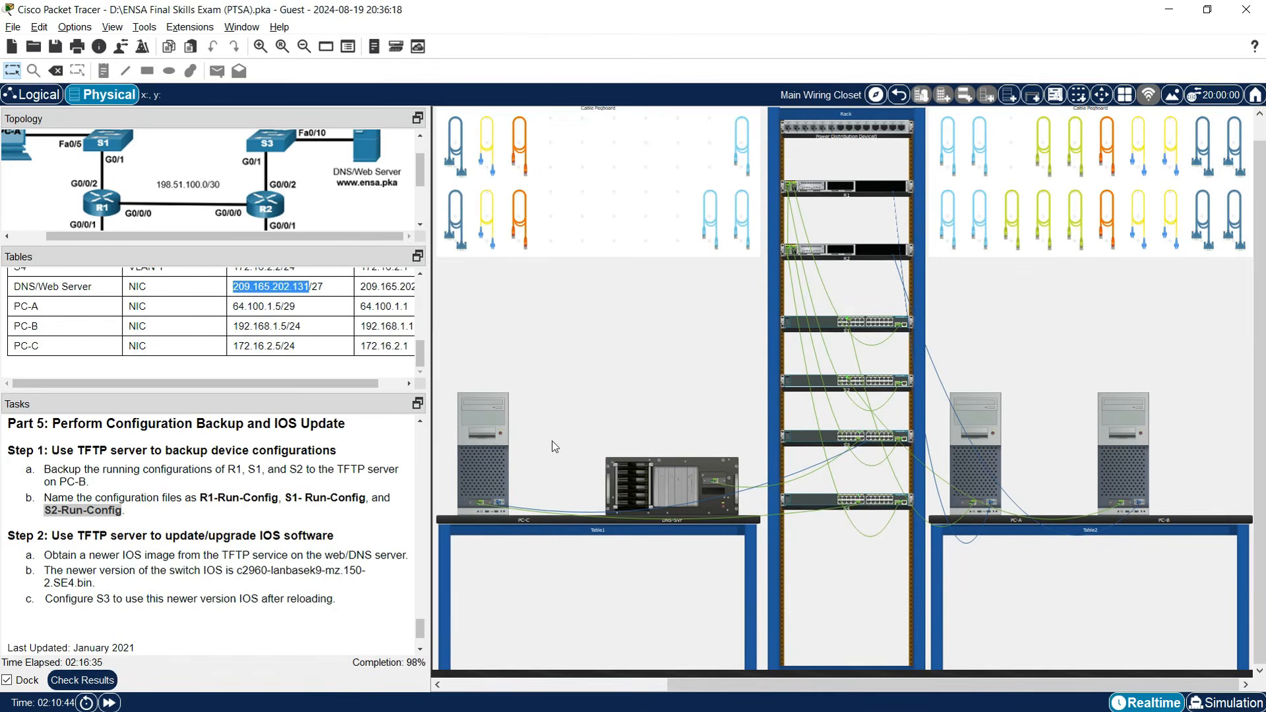
{"action": "left_click", "coordinate": [513, 469]}
{"action": "right_click", "coordinate": [887, 603]}
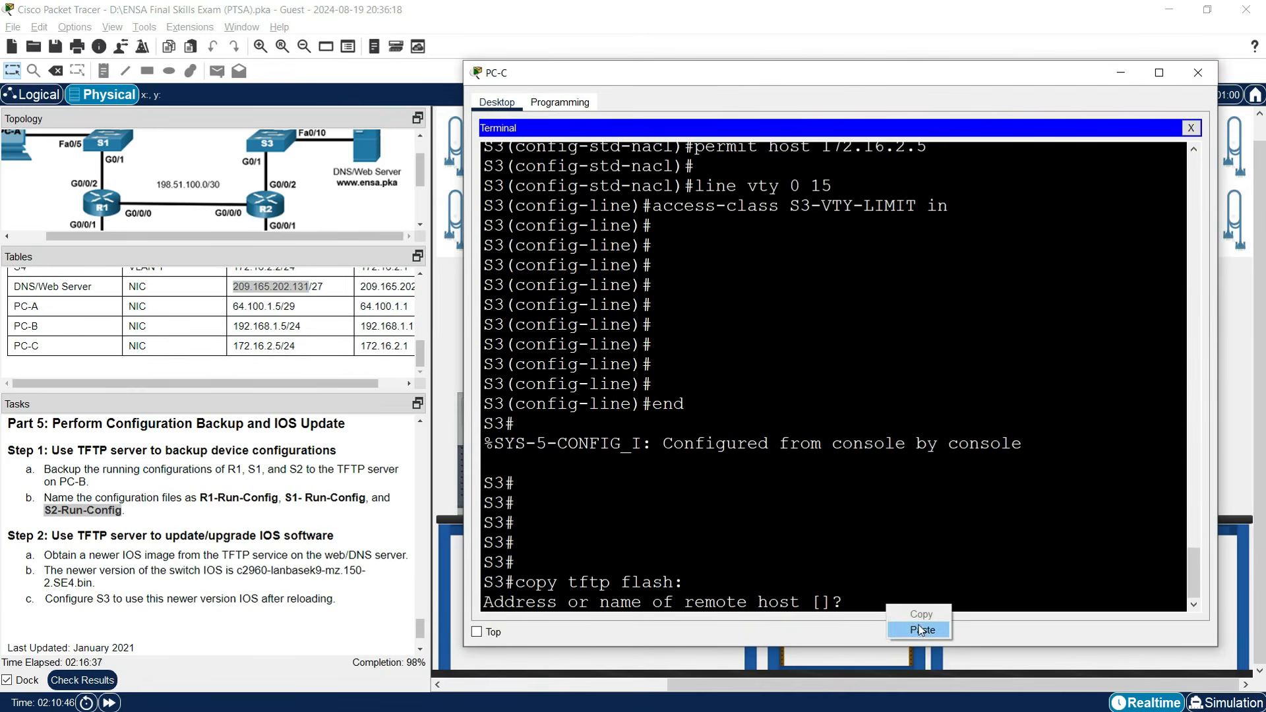
{"action": "left_click", "coordinate": [917, 631]}
{"action": "key", "text": "Return"}
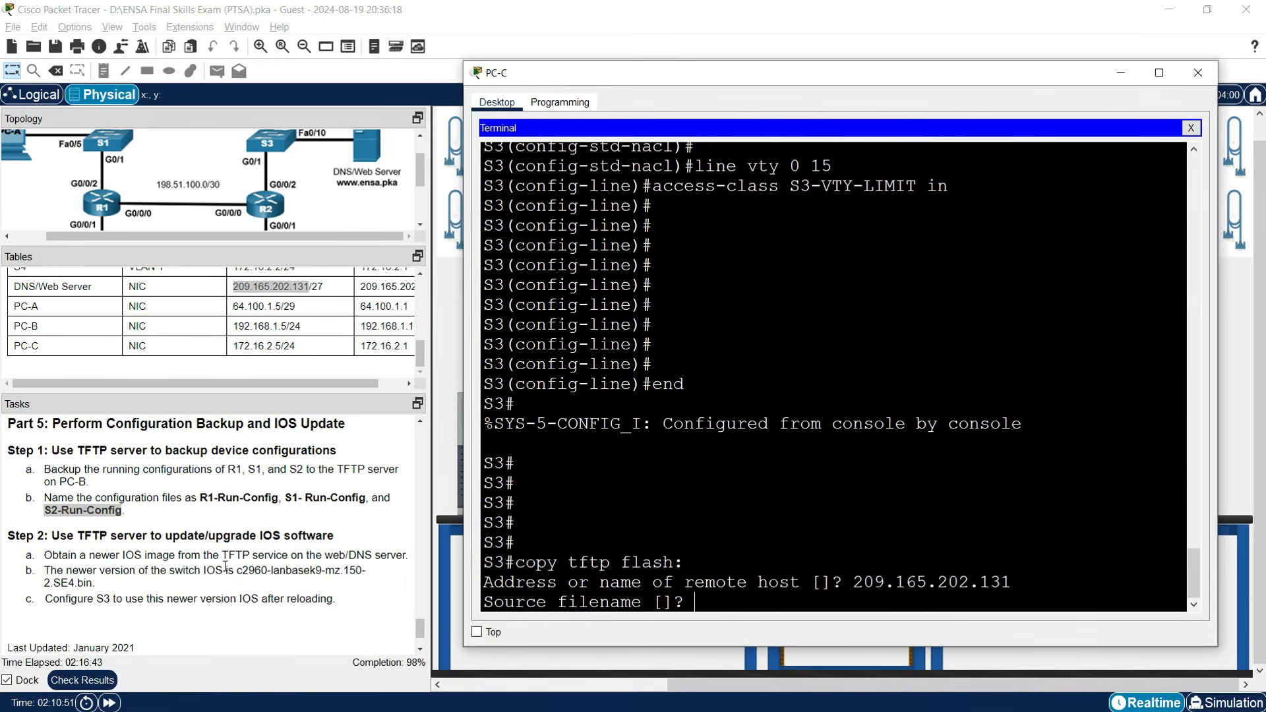
Download c2960-lanbasek9-mz.150-2.SE4.bin into flash, keeping the default destination name.
{"action": "left_click_drag", "start_coordinate": [237, 572], "coordinate": [93, 583]}
{"action": "left_click", "coordinate": [93, 582]}
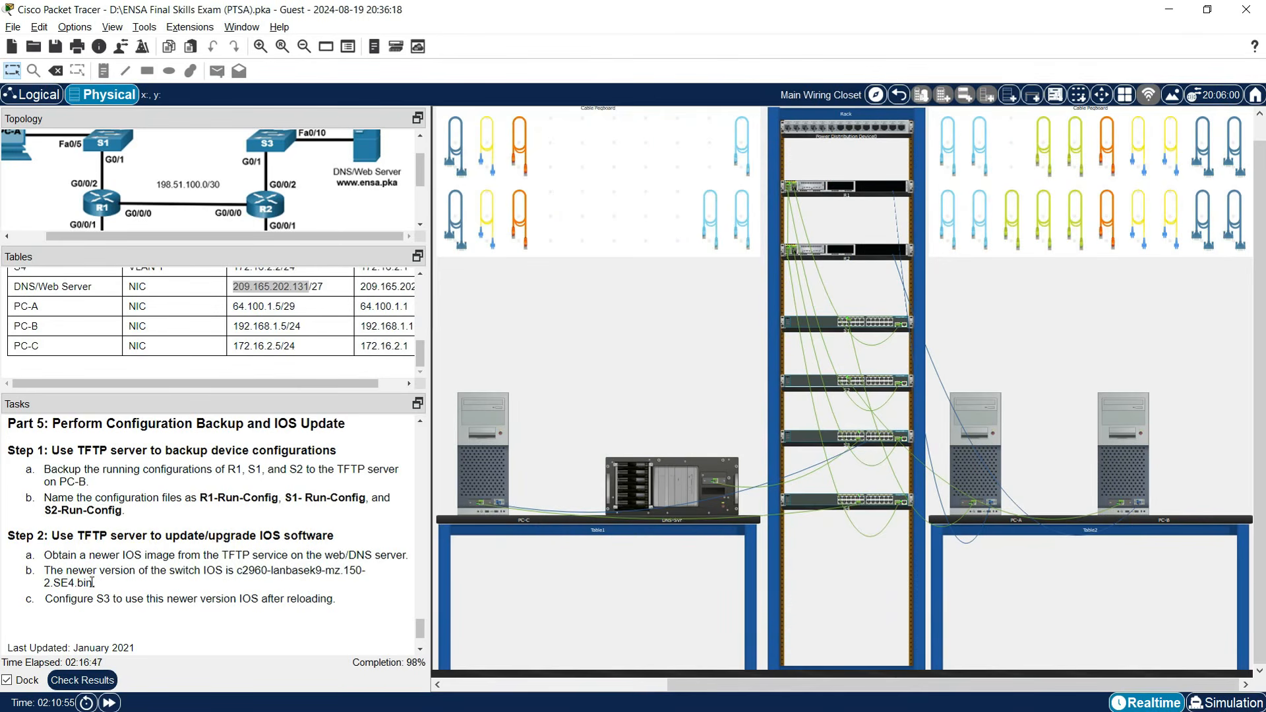
{"action": "left_click_drag", "start_coordinate": [236, 571], "coordinate": [100, 585]}
{"action": "left_click_drag", "start_coordinate": [239, 571], "coordinate": [93, 583]}
{"action": "right_click", "coordinate": [86, 583]}
{"action": "left_click", "coordinate": [105, 591]}
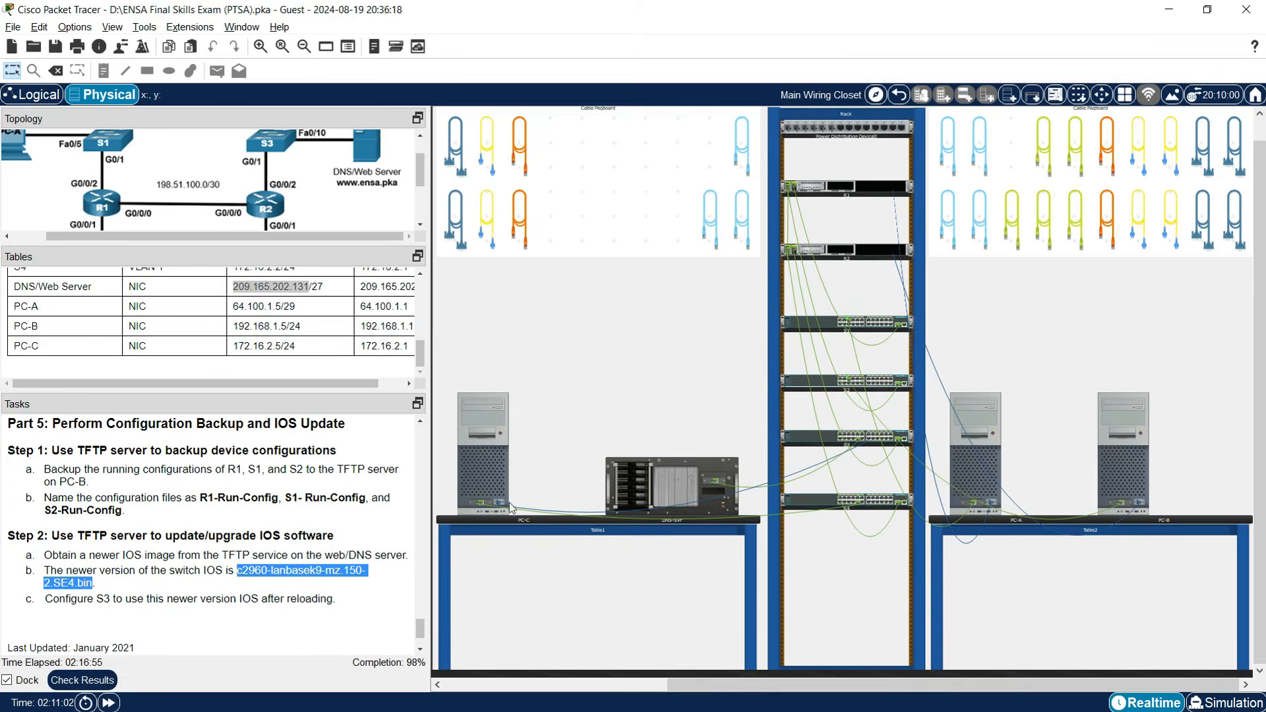
{"action": "left_click", "coordinate": [508, 502]}
{"action": "right_click", "coordinate": [700, 592]}
{"action": "left_click", "coordinate": [724, 619]}
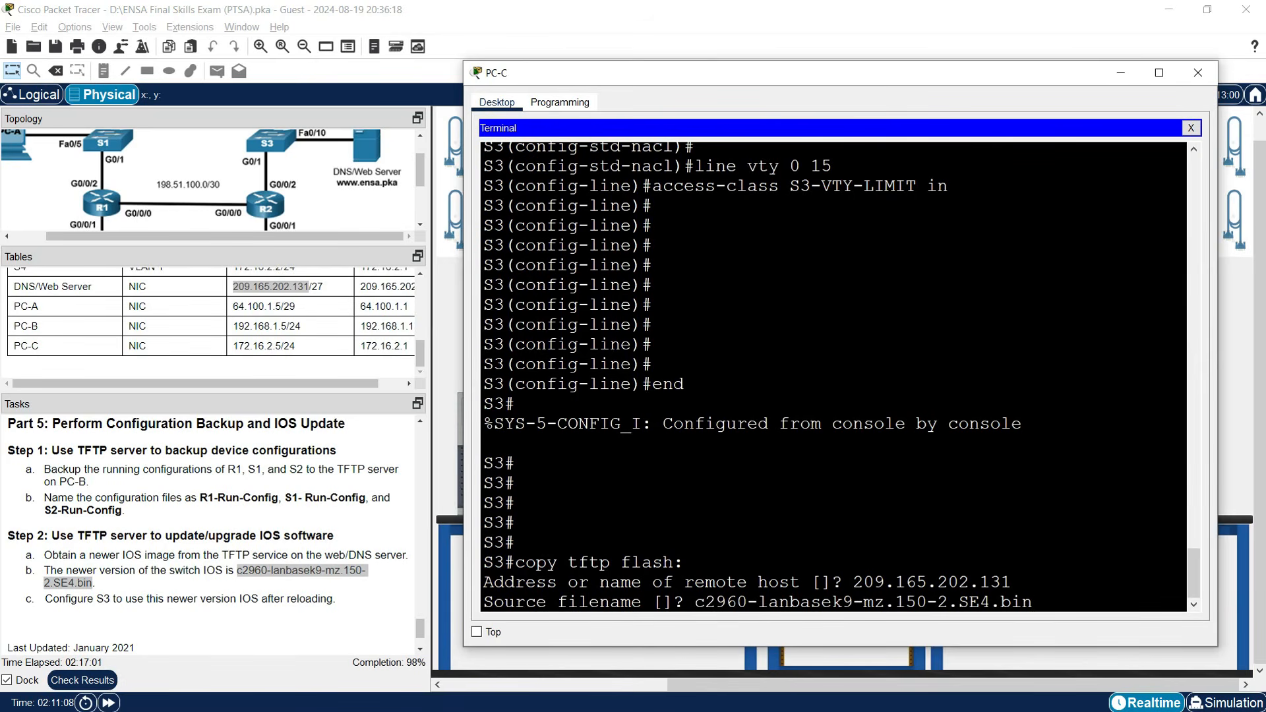
{"action": "key", "text": "Return"}
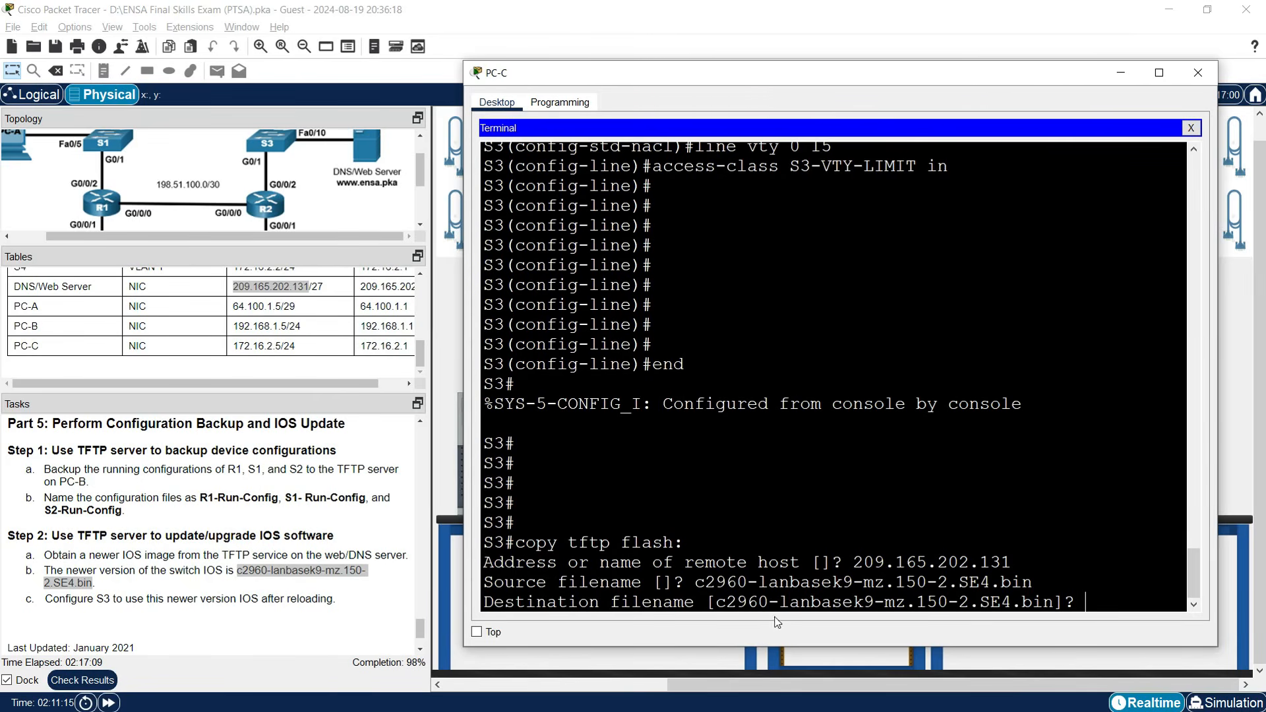
{"action": "key", "text": "Return"}
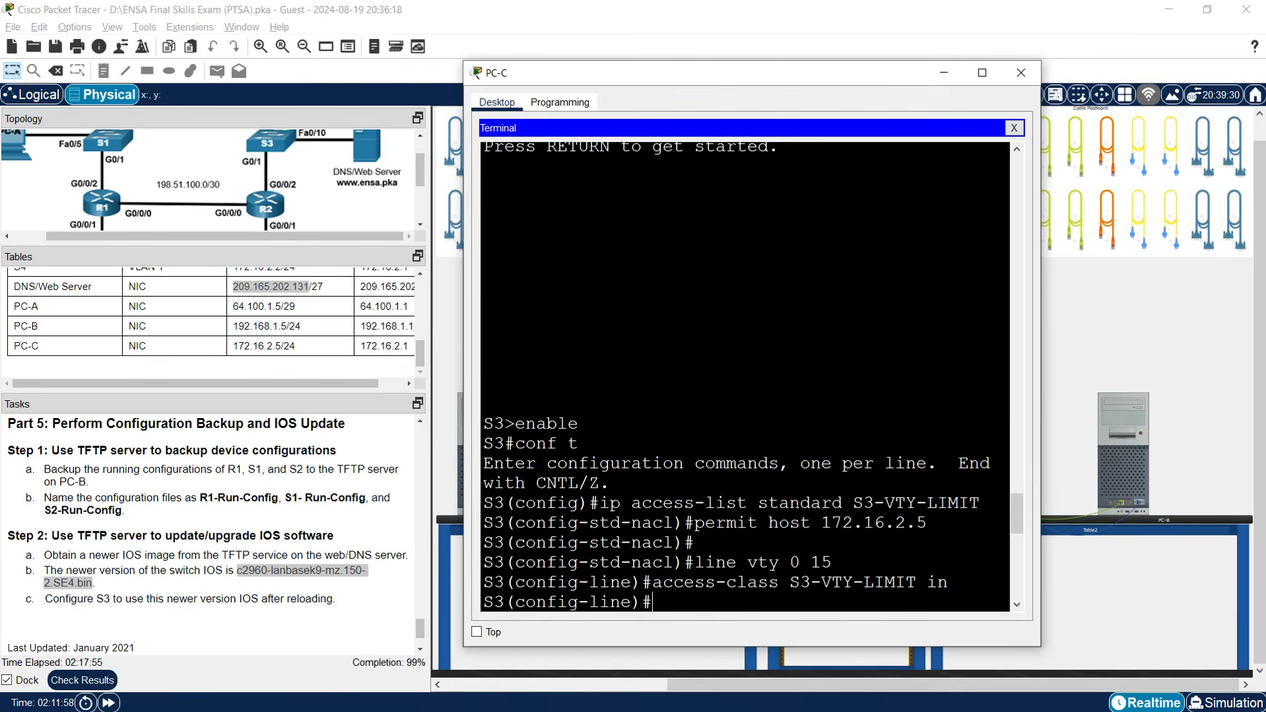
{"action": "key", "text": "Return"}
{"action": "key", "text": "Return"}
{"action": "key", "text": "Return"}
{"action": "key", "text": "Return"}
{"action": "key", "text": "Return"}
{"action": "key", "text": "Return"}
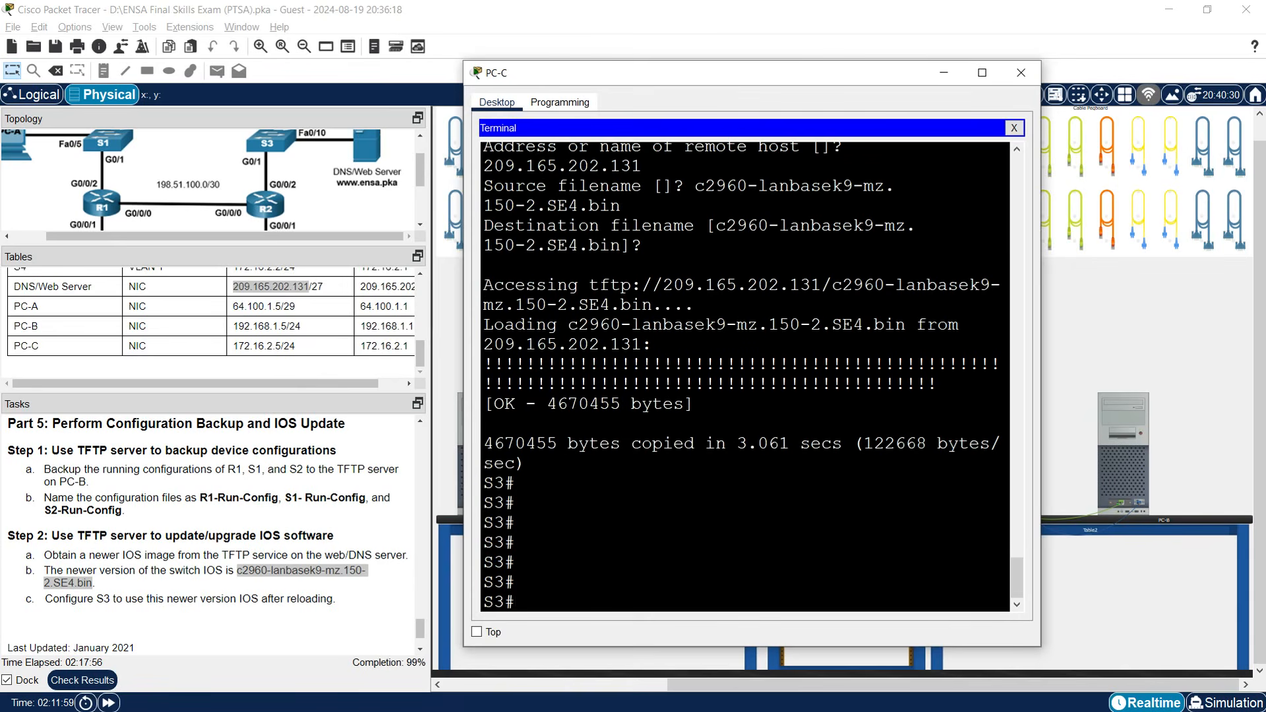
Set boot system c2960-lanbasek9-mz.150-2.SE4.bin in S3's global configuration.
{"action": "type", "text": "conf t"}
{"action": "key", "text": "Return"}
{"action": "key", "text": "Return"}
{"action": "key", "text": "Return"}
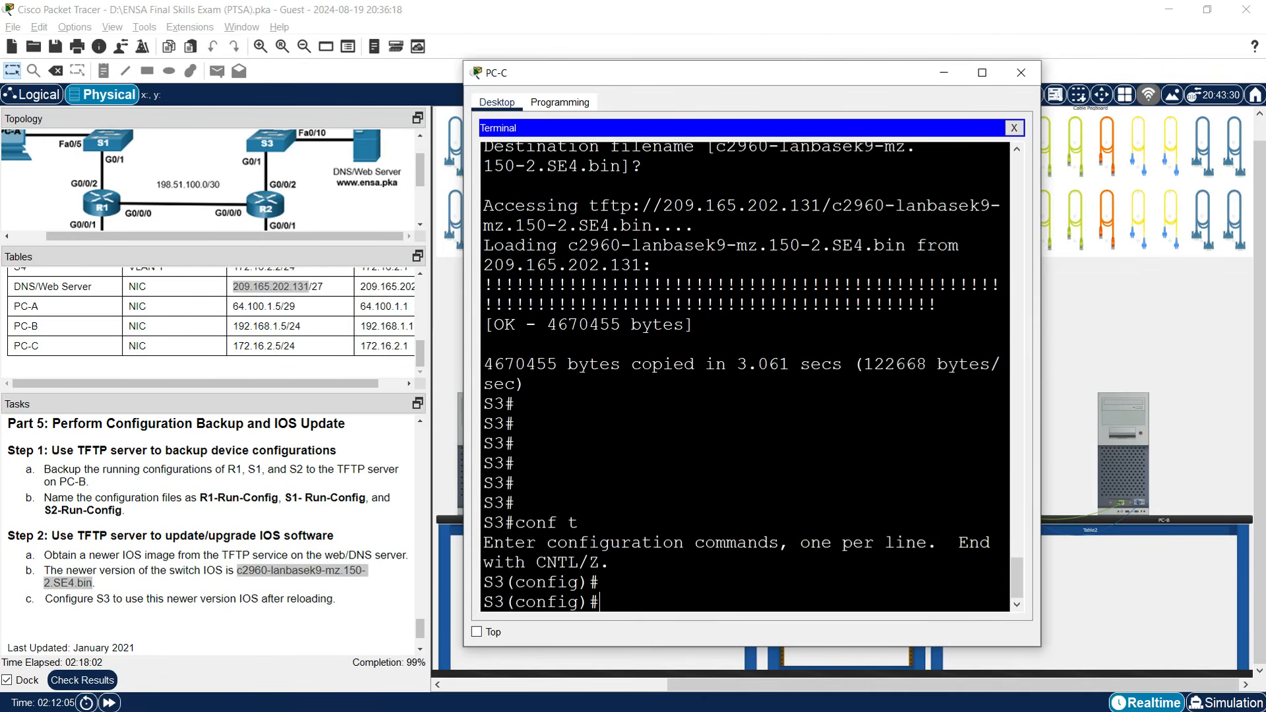
{"action": "type", "text": "boot"}
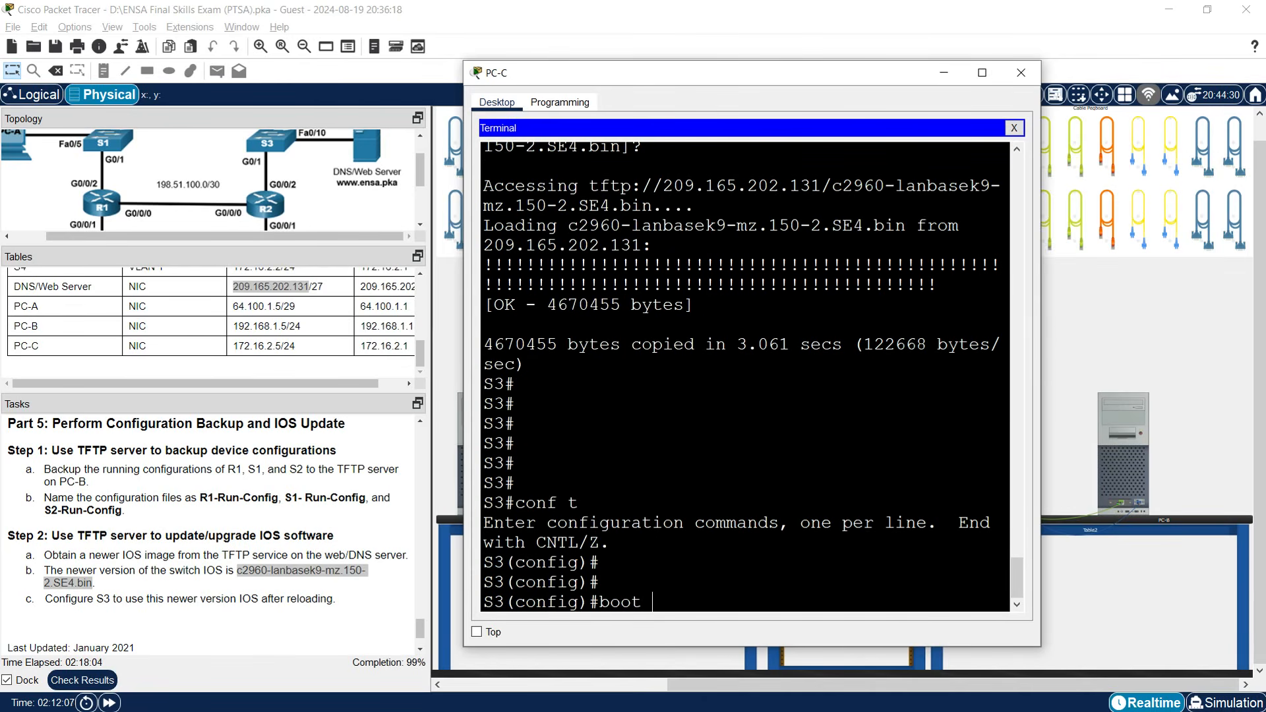
{"action": "type", "text": " system"}
{"action": "scroll", "coordinate": [745, 377], "scroll_direction": "up", "scroll_amount": 2}
{"action": "scroll", "coordinate": [745, 377], "scroll_direction": "down", "scroll_amount": 2}
{"action": "right_click", "coordinate": [304, 571]}
{"action": "left_click", "coordinate": [325, 579]}
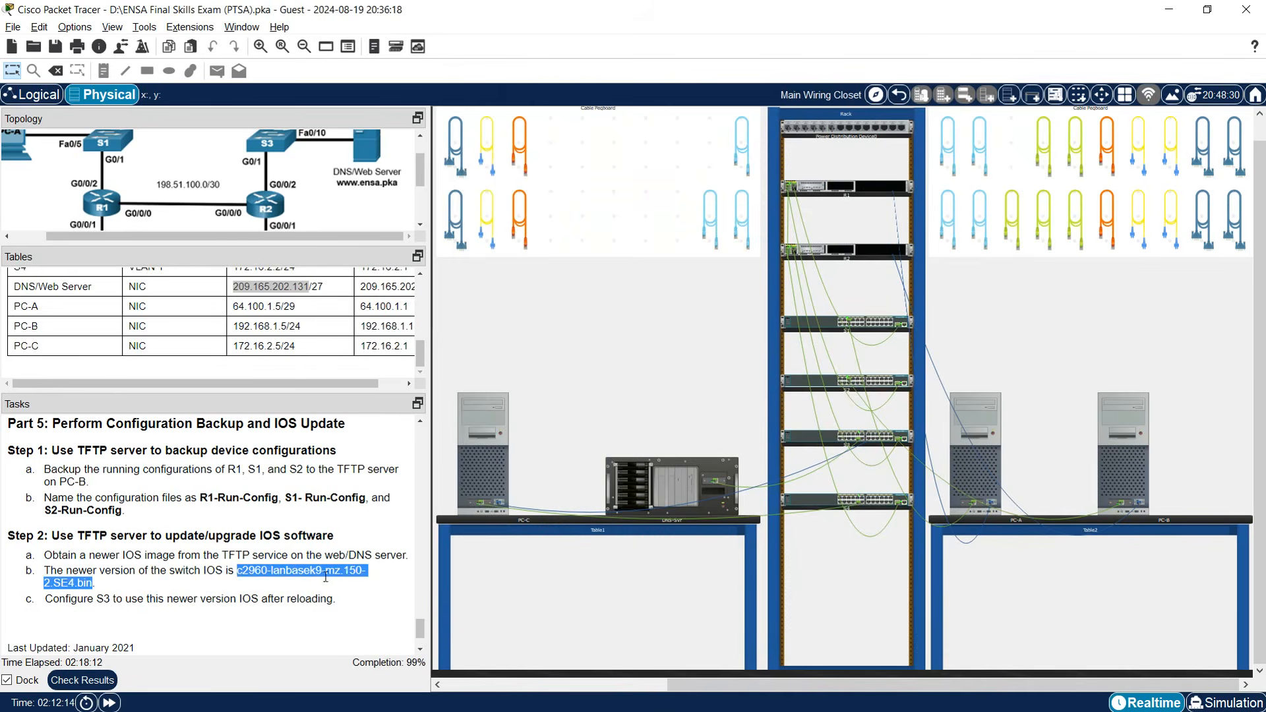
{"action": "left_click", "coordinate": [473, 457]}
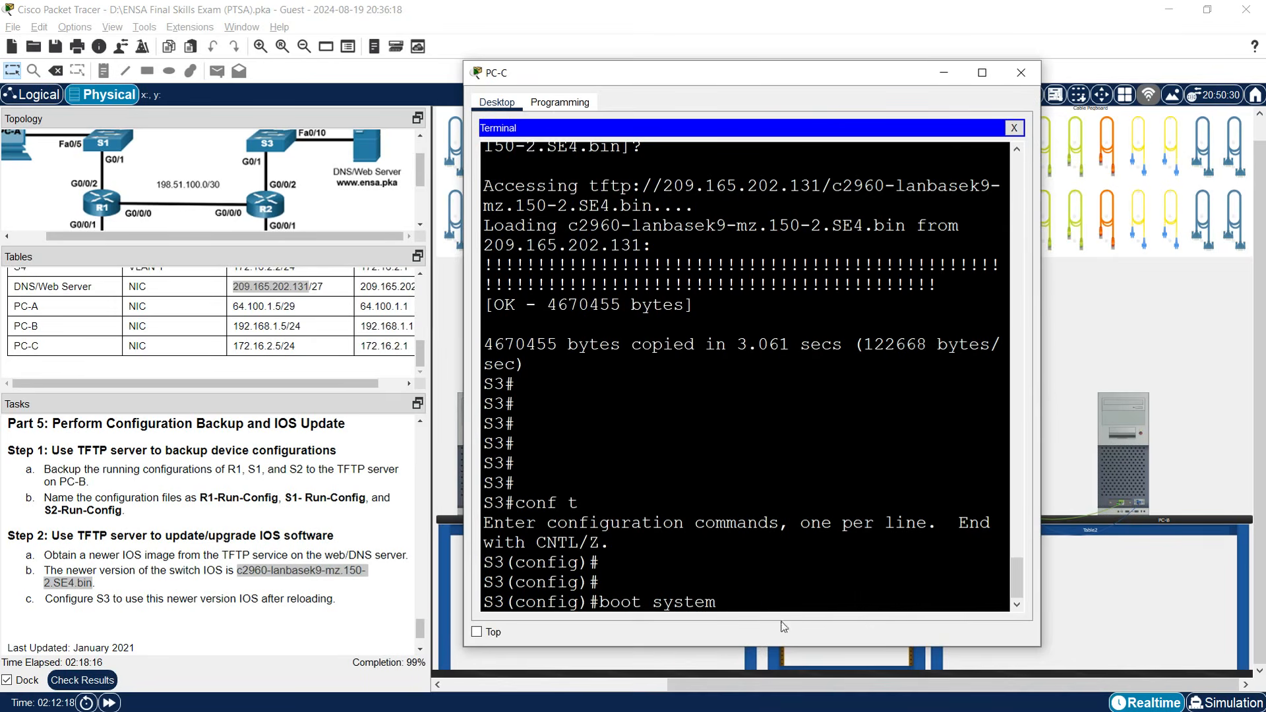
{"action": "key", "text": "ctrl+v"}
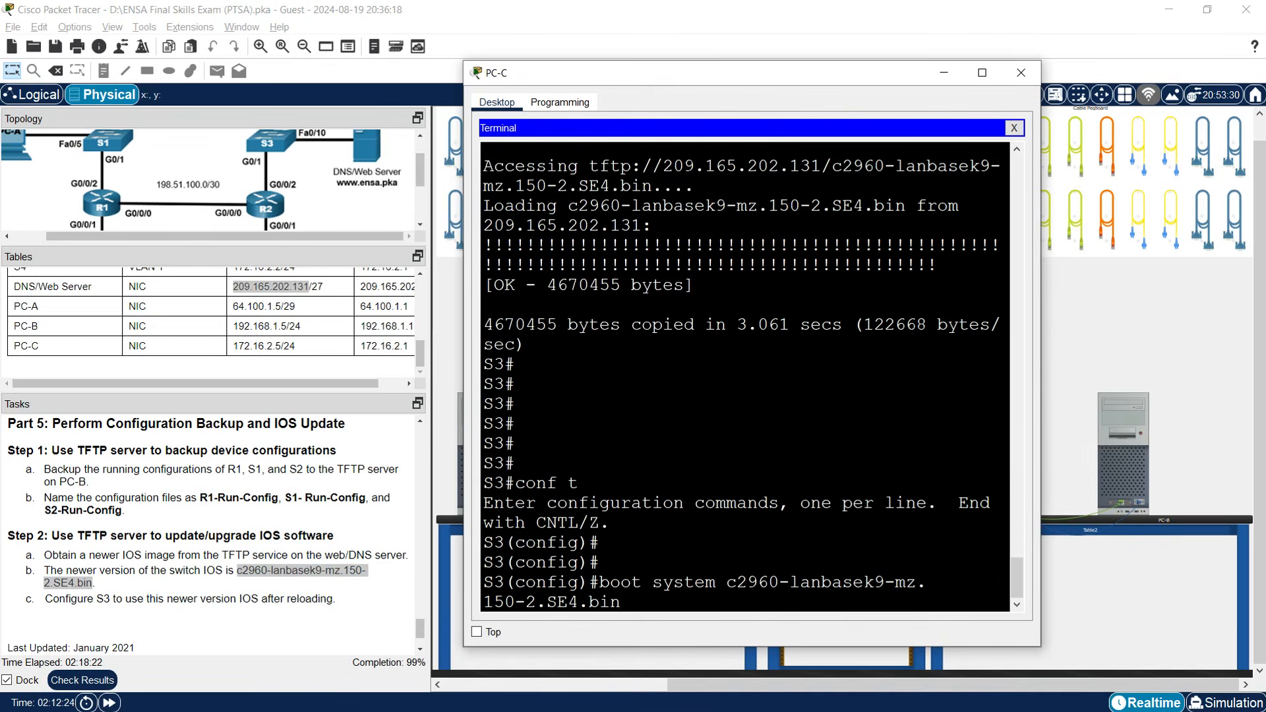
{"action": "key", "text": "Return"}
{"action": "key", "text": "Return"}
{"action": "key", "text": "Return"}
Save with copy run start, then reload S3 onto IOS 15.0(2)SE4.
{"action": "type", "text": "exit"}
{"action": "key", "text": "Return"}
{"action": "key", "text": "Return"}
{"action": "type", "text": "copy run start"}
{"action": "key", "text": "Return"}
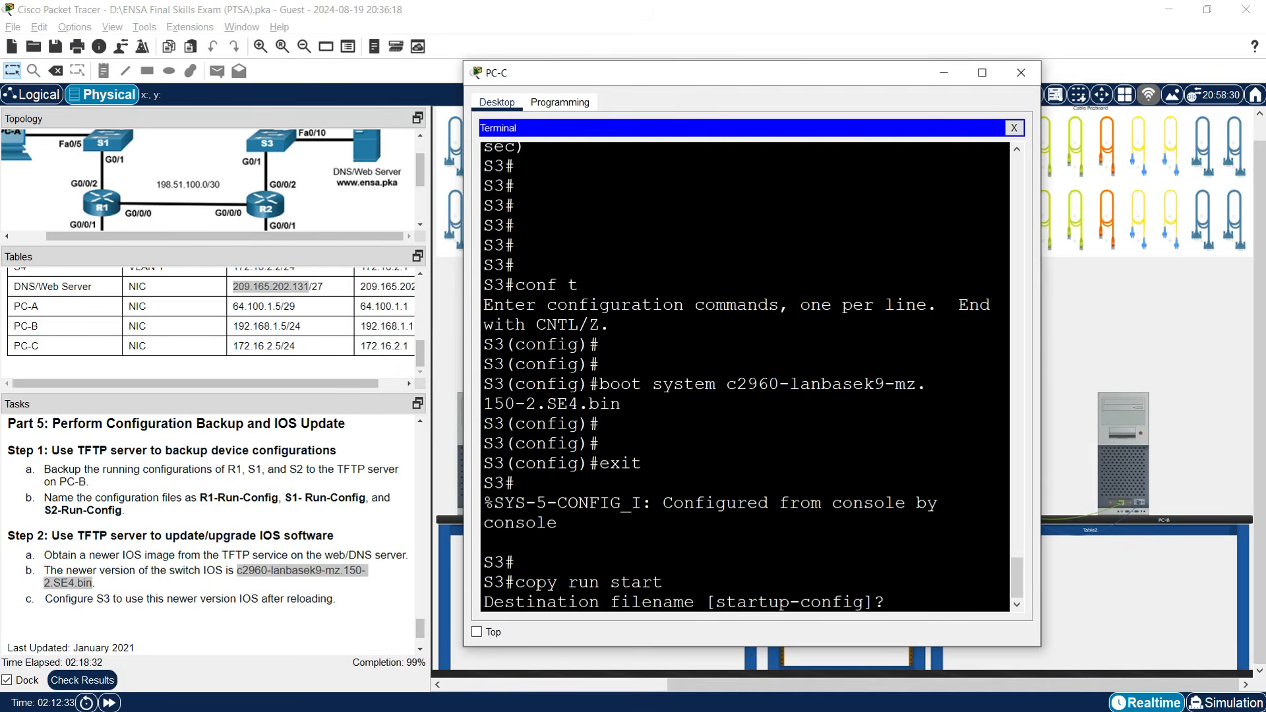
{"action": "key", "text": "Return"}
{"action": "key", "text": "Return"}
{"action": "key", "text": "Return"}
{"action": "type", "text": "reload"}
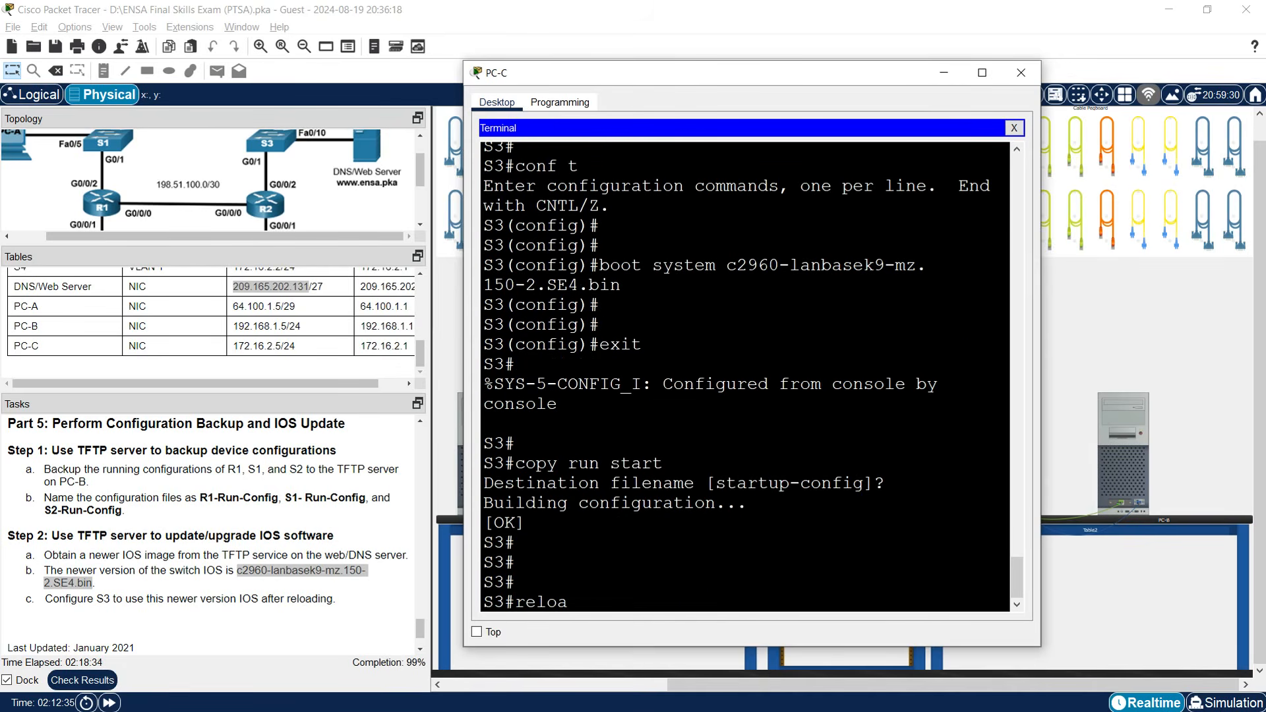
{"action": "key", "text": "Return"}
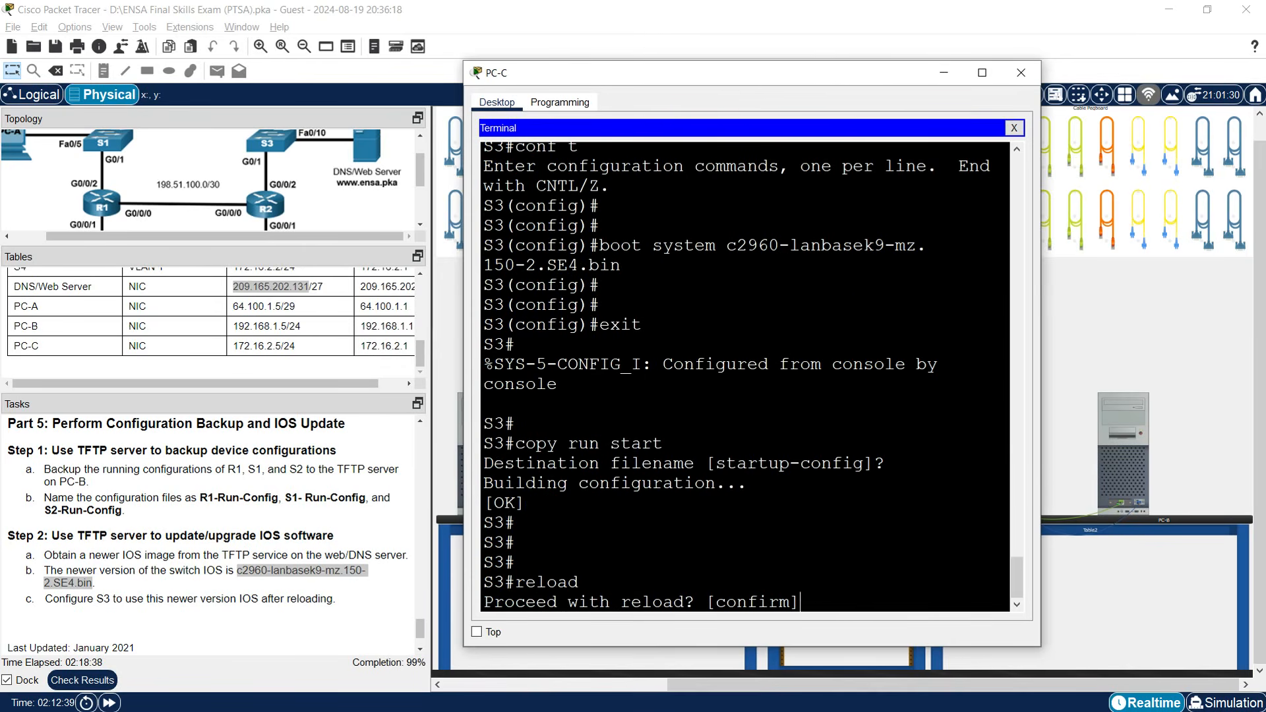
{"action": "key", "text": "Return"}
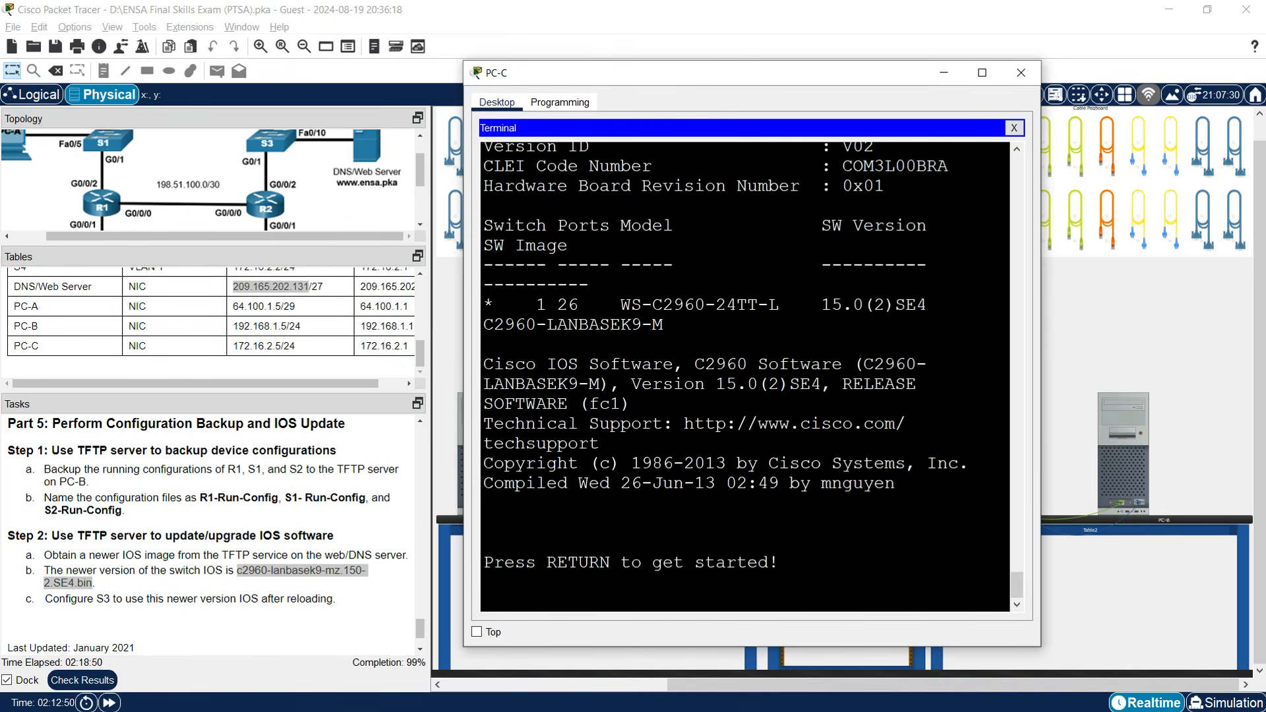
{"action": "key", "text": "Return"}
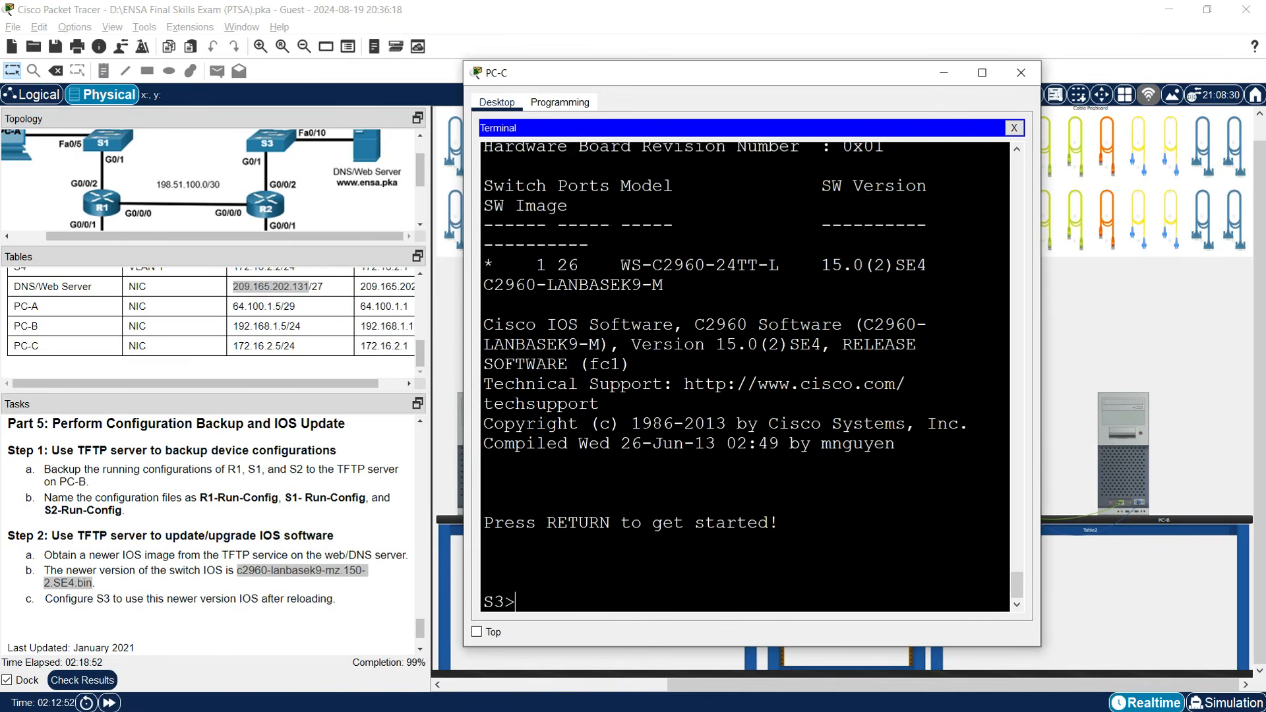
{"action": "key", "text": "Return"}
{"action": "key", "text": "Return"}
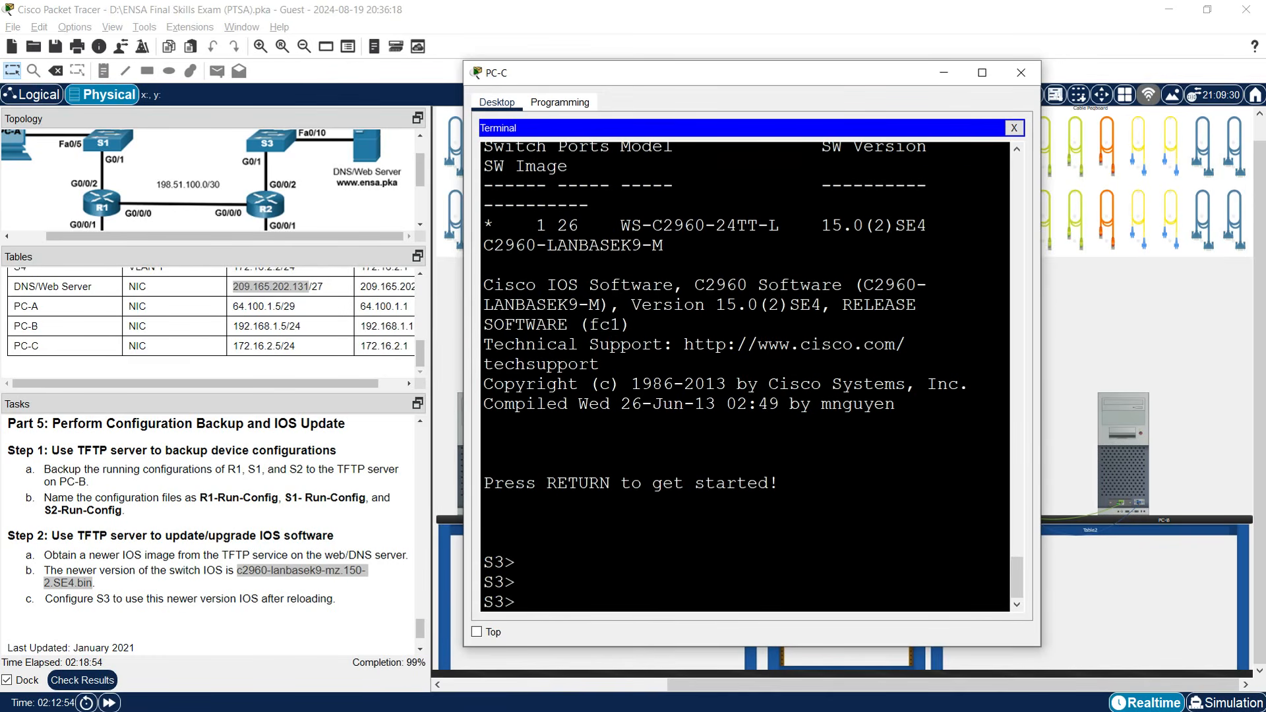
Review the assessment items and find PC-B's S1-Run-Config file marked Incorrect (138/139).
{"action": "left_click", "coordinate": [1021, 72]}
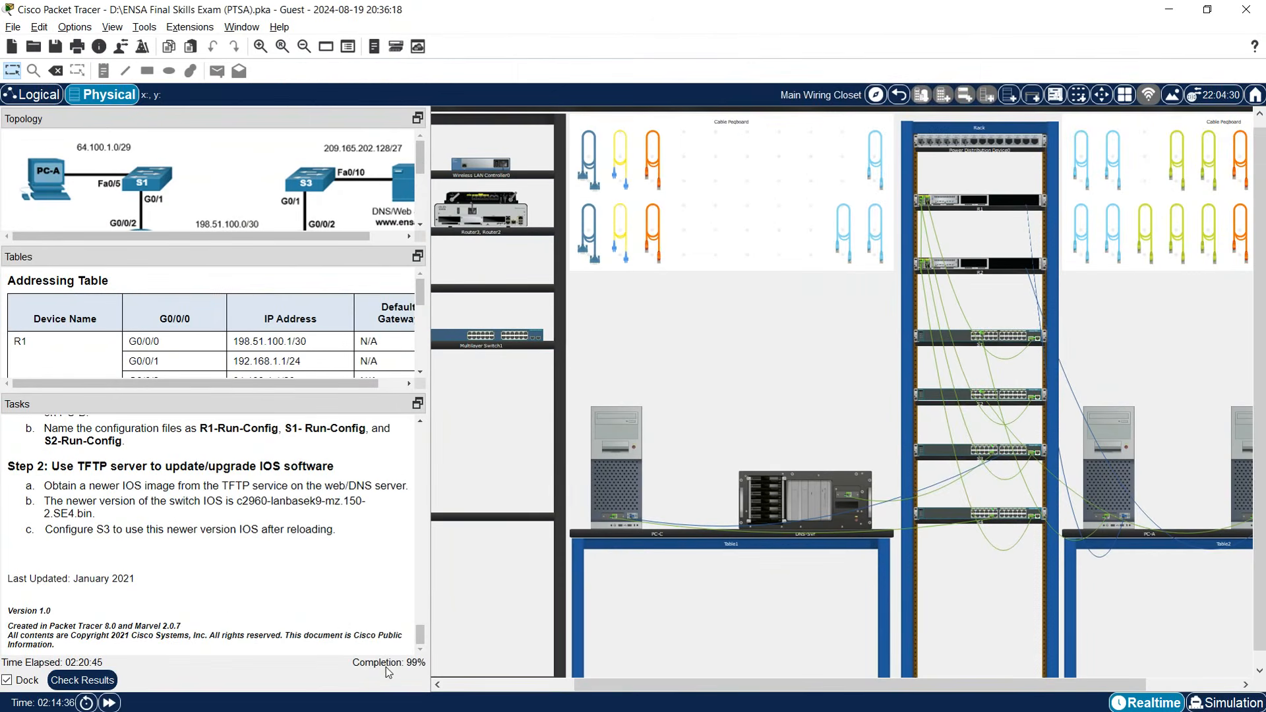
{"action": "left_click", "coordinate": [102, 674]}
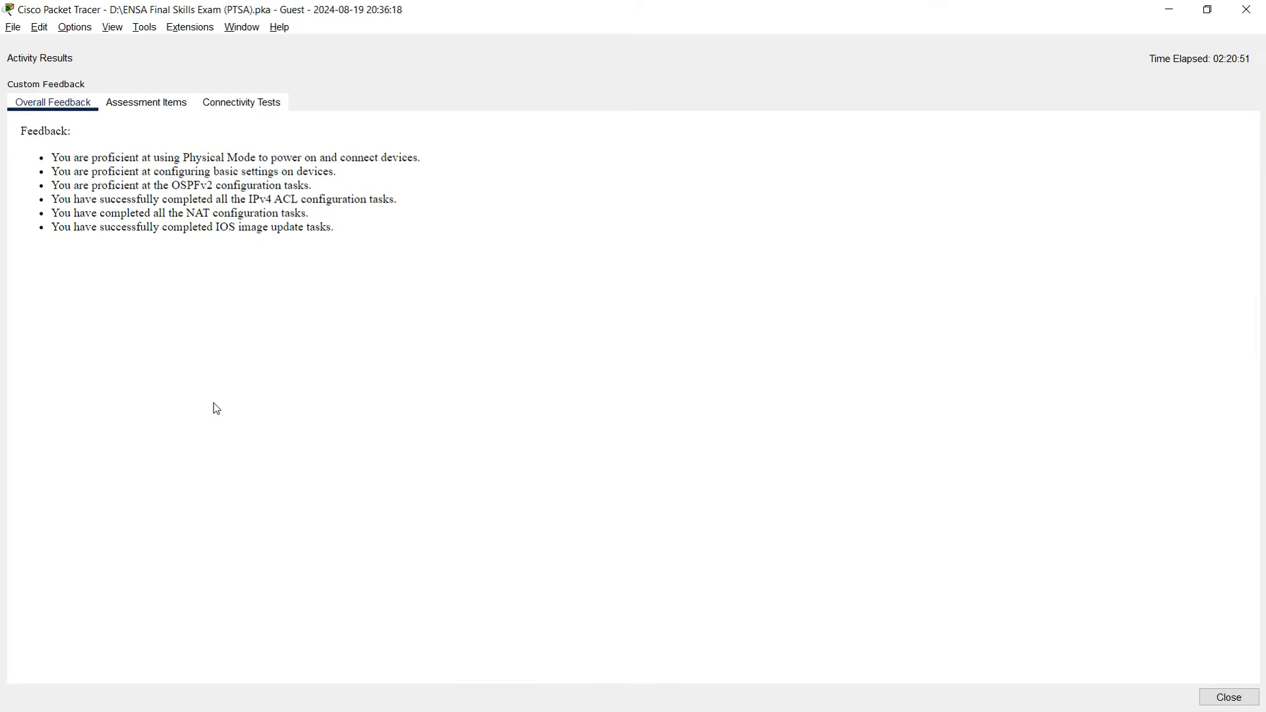
{"action": "left_click", "coordinate": [147, 110]}
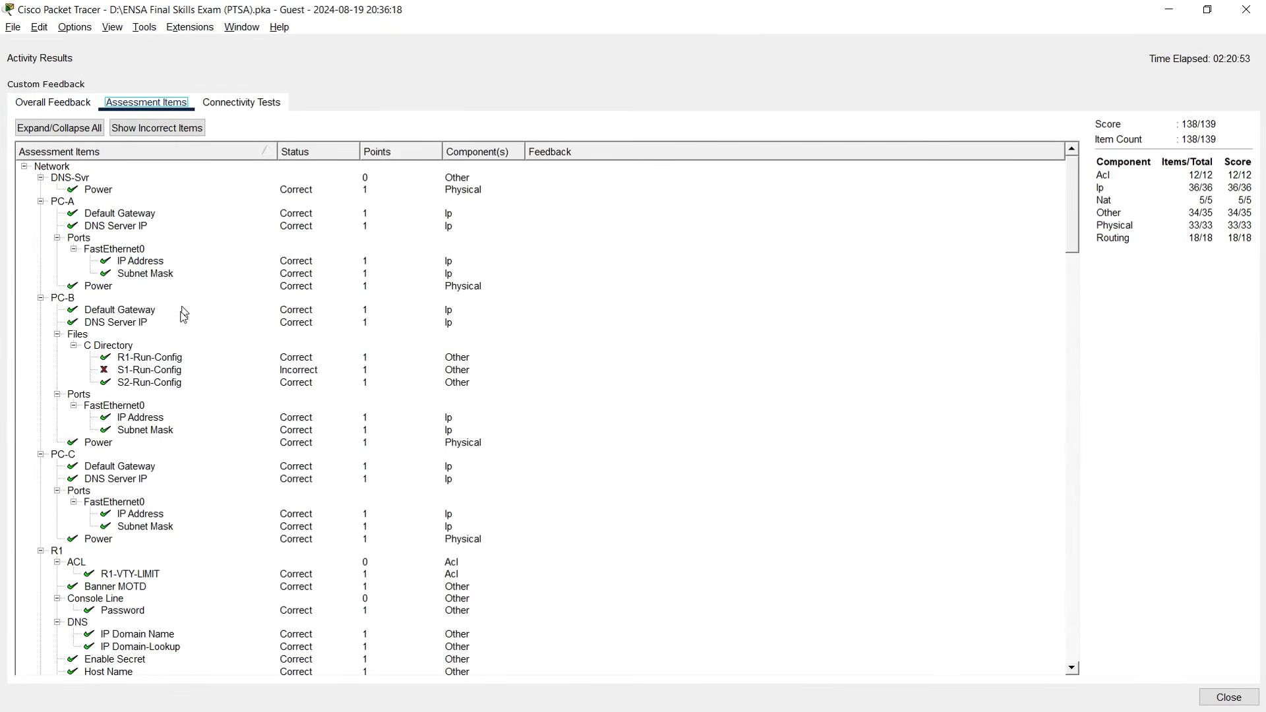
{"action": "left_click", "coordinate": [148, 374]}
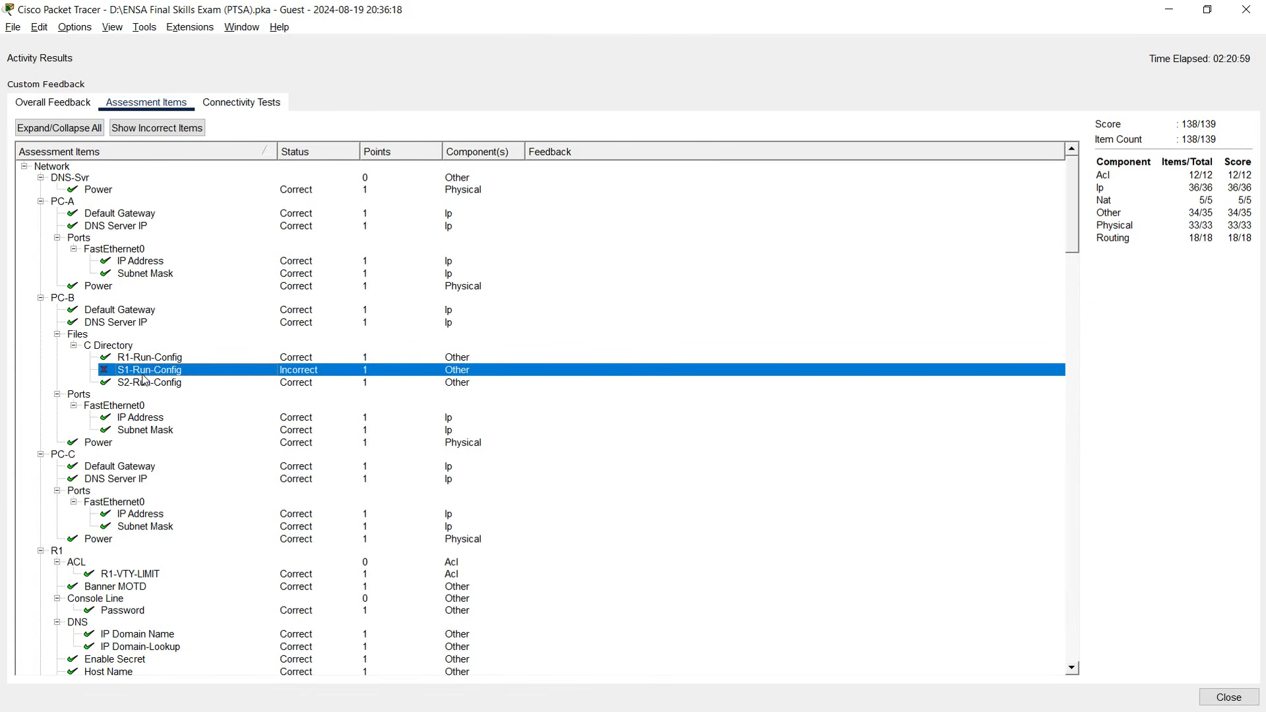
{"action": "left_click", "coordinate": [1216, 697]}
Scroll the Tasks to Part 5 and examine the spacing in the 'S1-Run-Config' name.
{"action": "scroll", "coordinate": [277, 508], "scroll_direction": "down", "scroll_amount": 3}
{"action": "scroll", "coordinate": [264, 512], "scroll_direction": "down", "scroll_amount": 10}
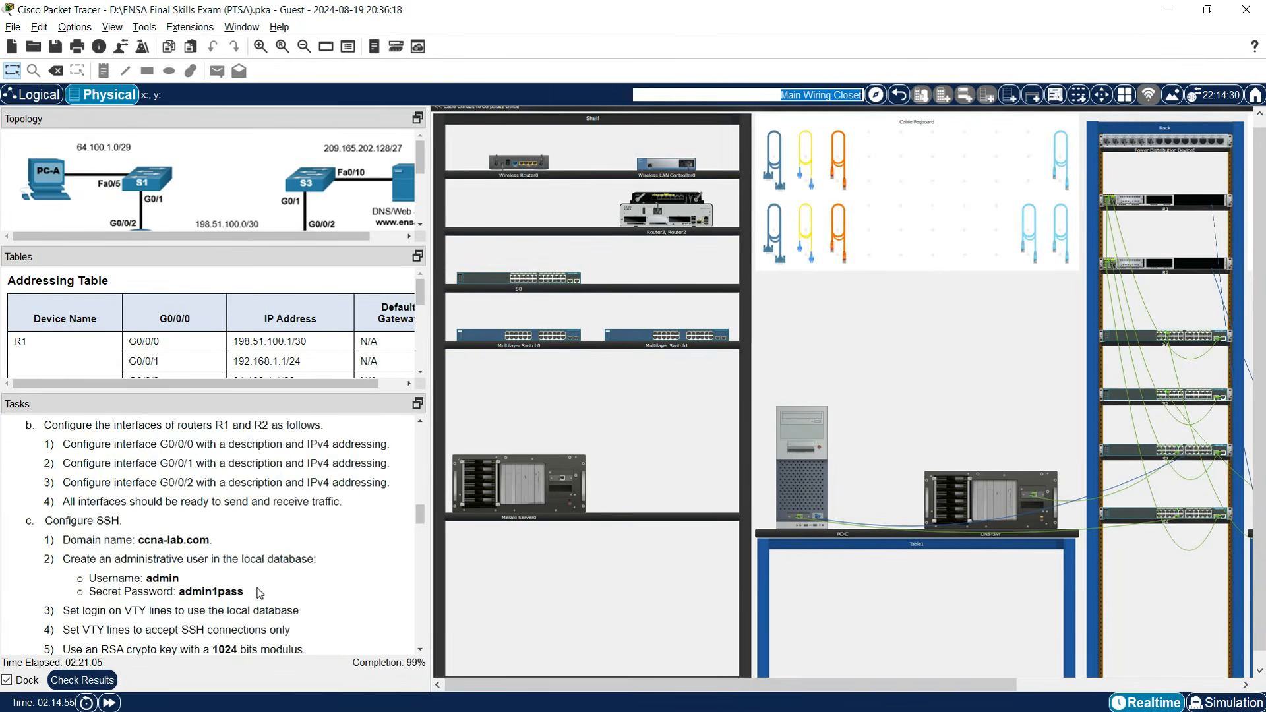
{"action": "scroll", "coordinate": [258, 593], "scroll_direction": "down", "scroll_amount": 15}
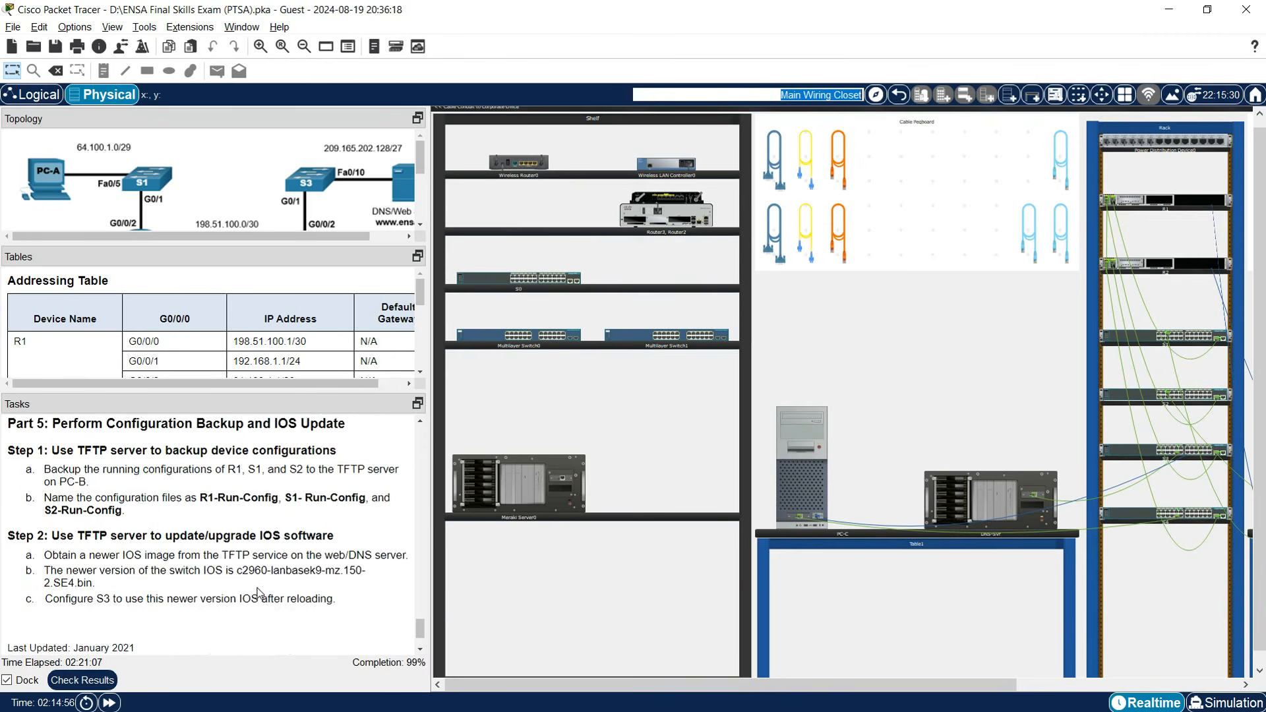
{"action": "scroll", "coordinate": [259, 593], "scroll_direction": "up", "scroll_amount": 7}
{"action": "scroll", "coordinate": [319, 571], "scroll_direction": "down", "scroll_amount": 3}
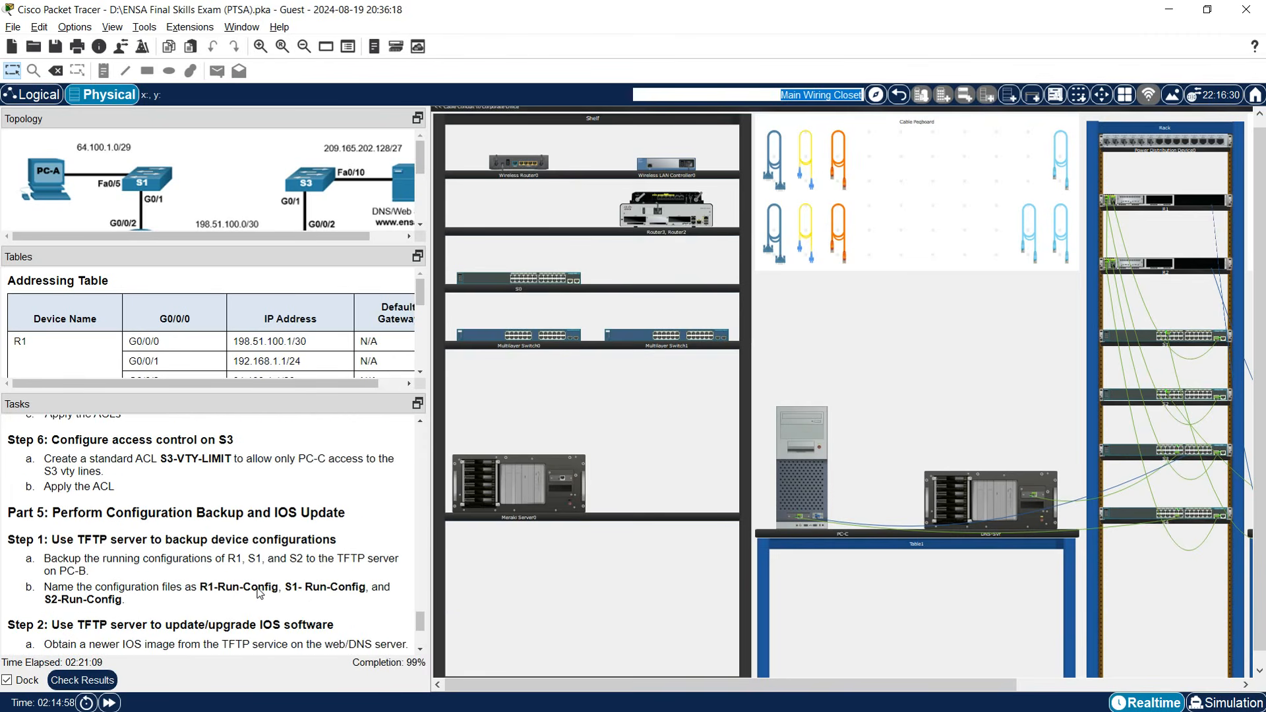
{"action": "left_click", "coordinate": [305, 588]}
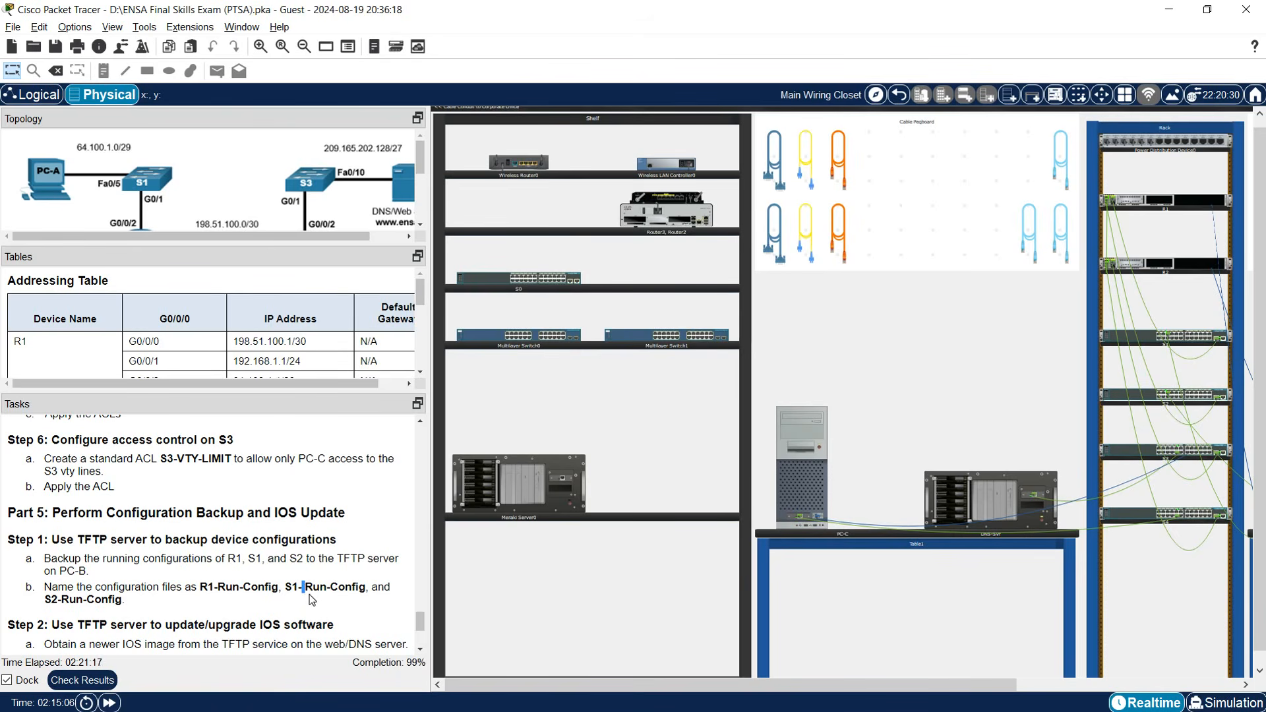
{"action": "left_click", "coordinate": [306, 591]}
{"action": "left_click_drag", "start_coordinate": [286, 590], "coordinate": [361, 591]}
{"action": "left_click_drag", "start_coordinate": [969, 689], "coordinate": [1090, 689]}
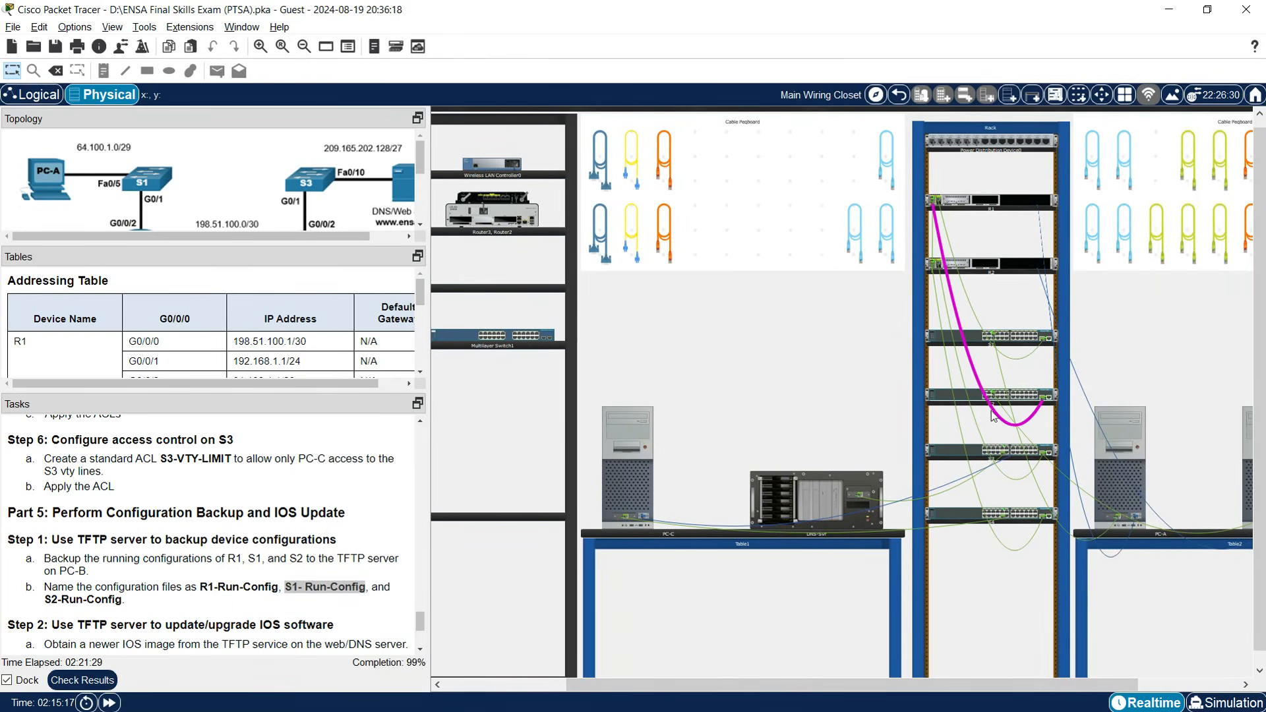
Inspect the rear panels of switches S3 and S1, then close the view.
{"action": "right_click", "coordinate": [943, 453]}
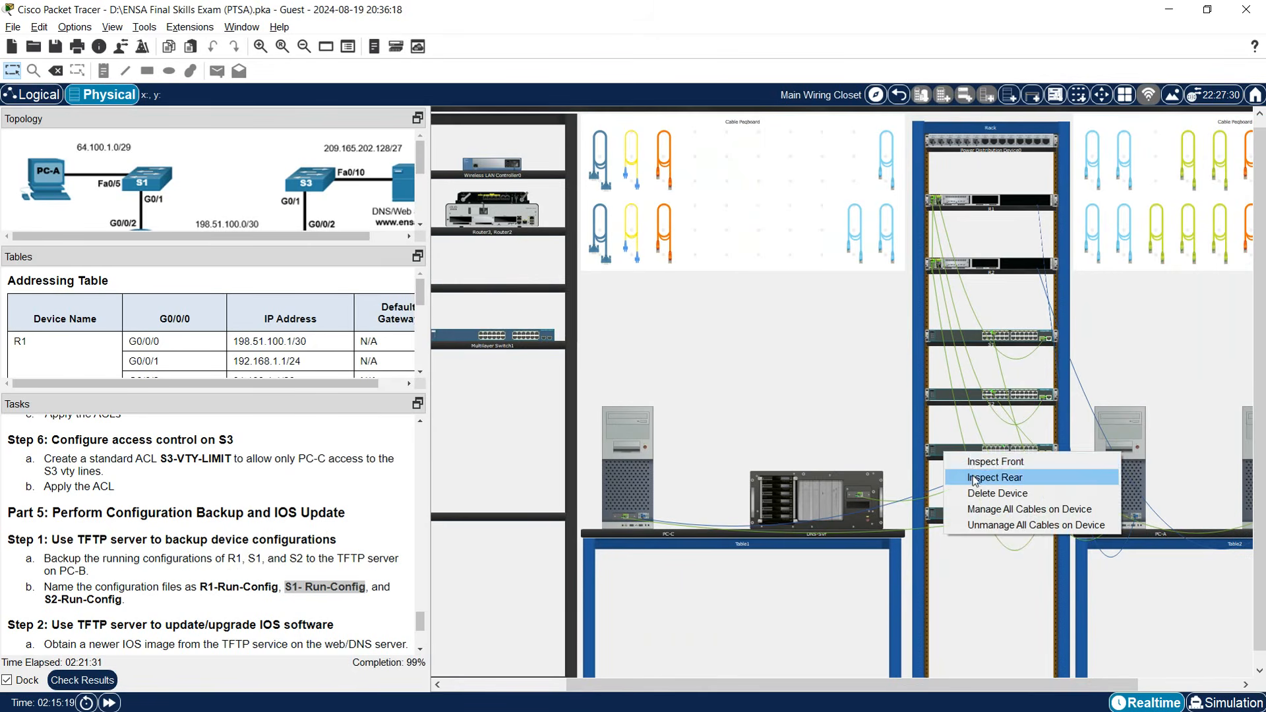
{"action": "left_click", "coordinate": [972, 476]}
{"action": "right_click", "coordinate": [973, 338]}
{"action": "left_click", "coordinate": [984, 360]}
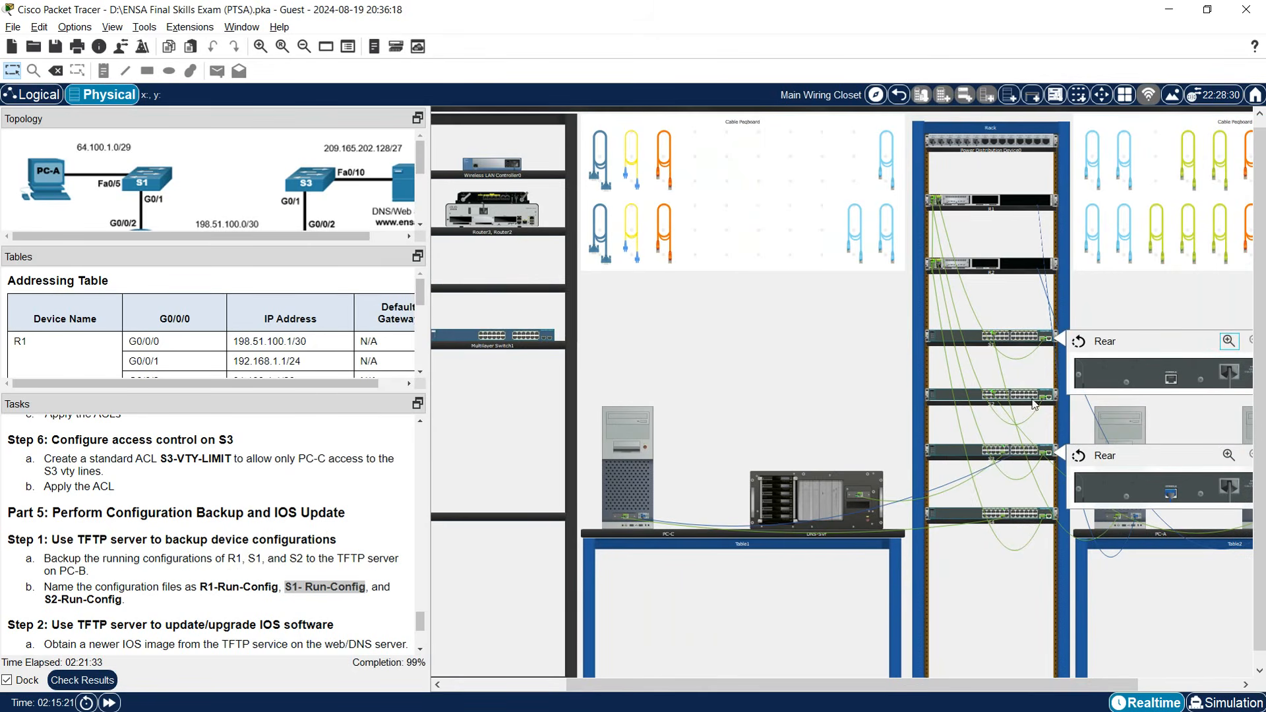
{"action": "left_click", "coordinate": [1171, 378]}
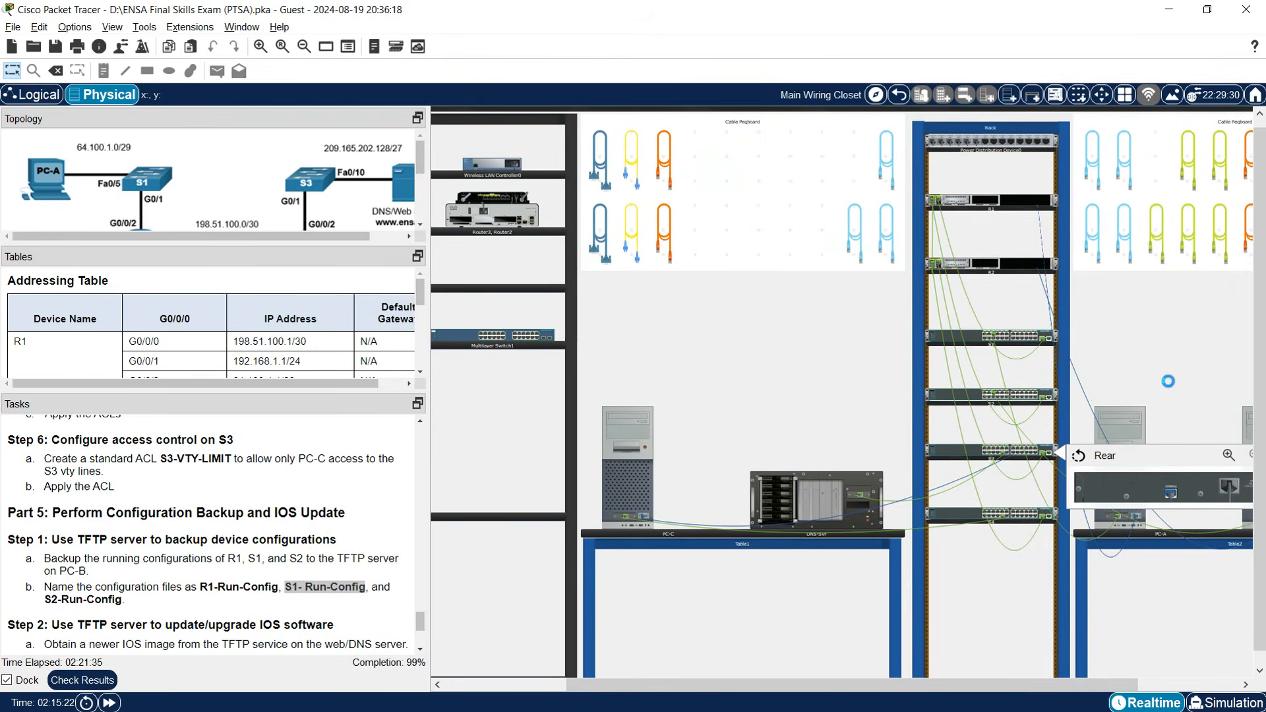
Open PC-C's Terminal console session and widen its window.
{"action": "left_click", "coordinate": [639, 481]}
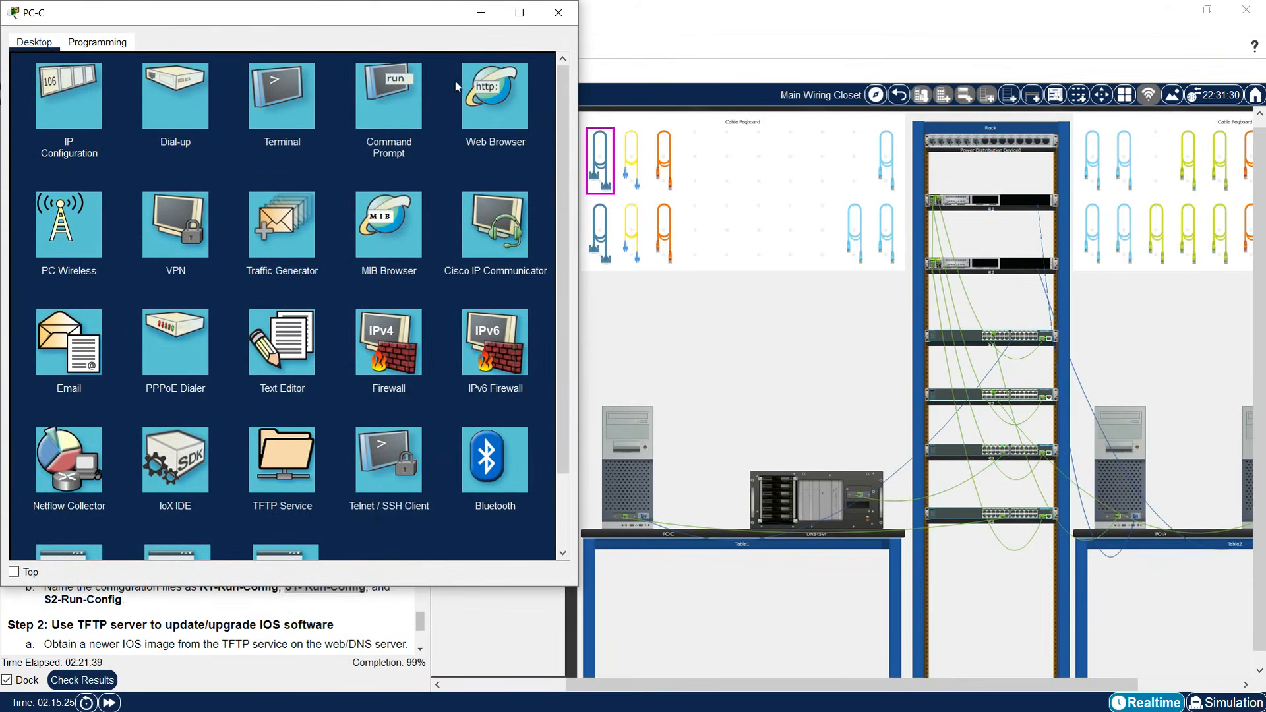
{"action": "left_click_drag", "start_coordinate": [441, 23], "coordinate": [913, 78]}
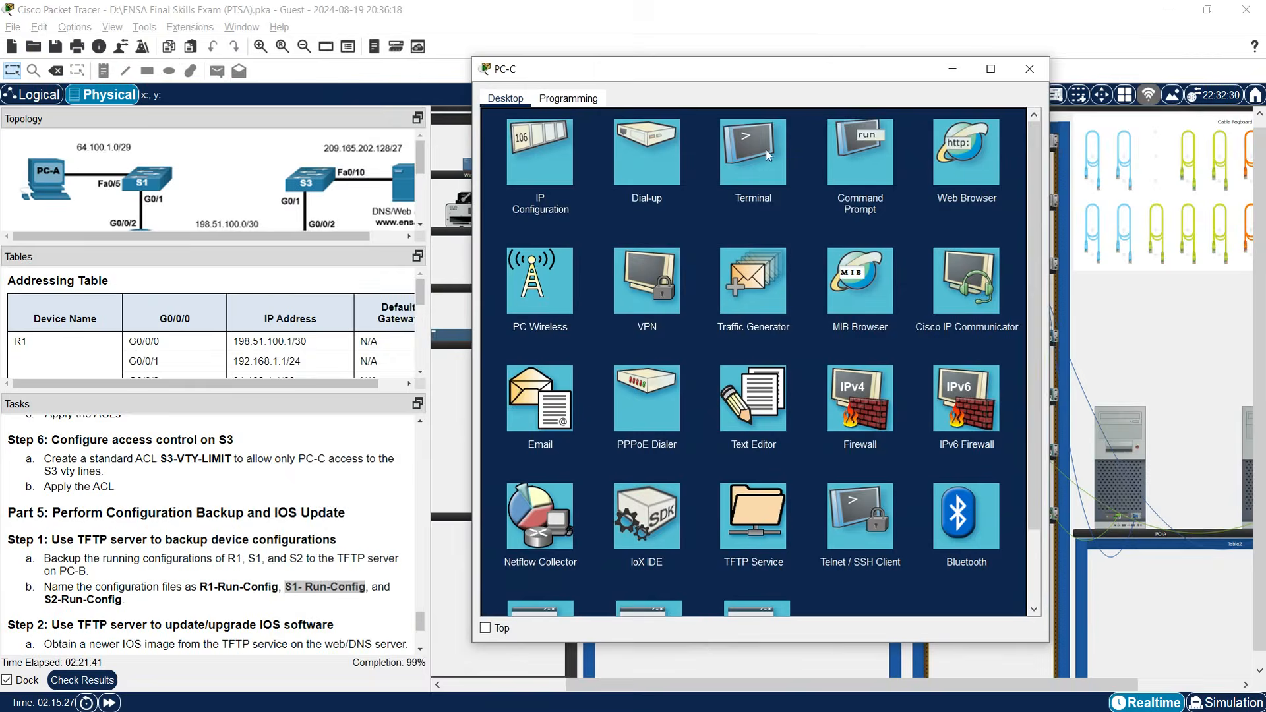
{"action": "left_click", "coordinate": [766, 149]}
{"action": "left_click", "coordinate": [977, 261]}
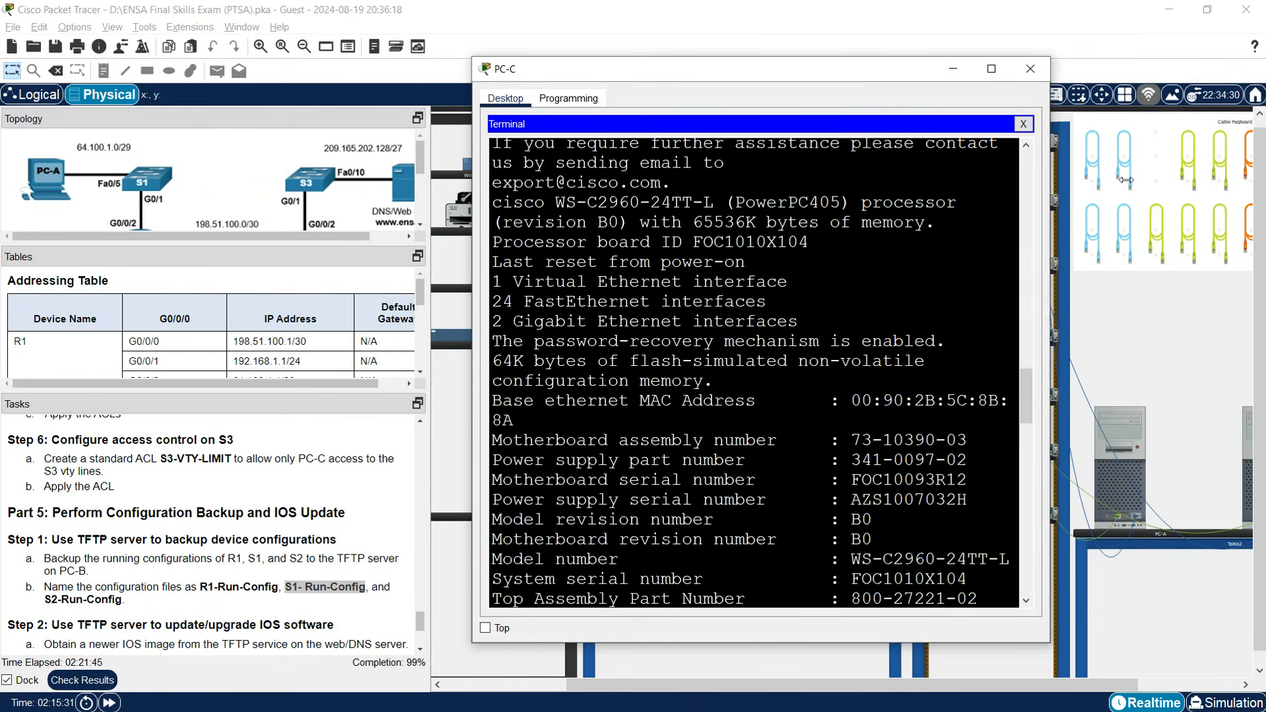
{"action": "left_click_drag", "start_coordinate": [1051, 163], "coordinate": [1210, 163]}
{"action": "left_click_drag", "start_coordinate": [472, 341], "coordinate": [301, 341]}
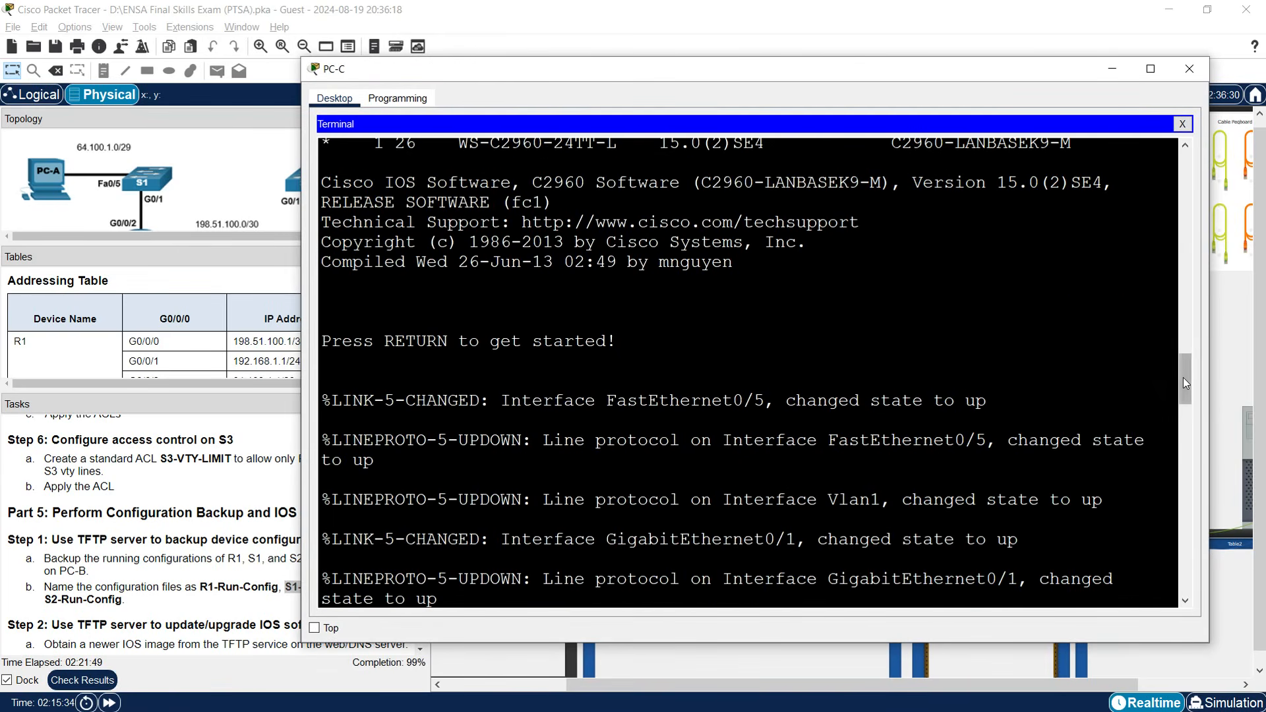
Examine the earlier backup name 'S1- Run-Config' in the terminal to find the stray space.
{"action": "scroll", "coordinate": [1190, 469], "scroll_direction": "down", "scroll_amount": 6}
{"action": "scroll", "coordinate": [1190, 468], "scroll_direction": "down", "scroll_amount": 10}
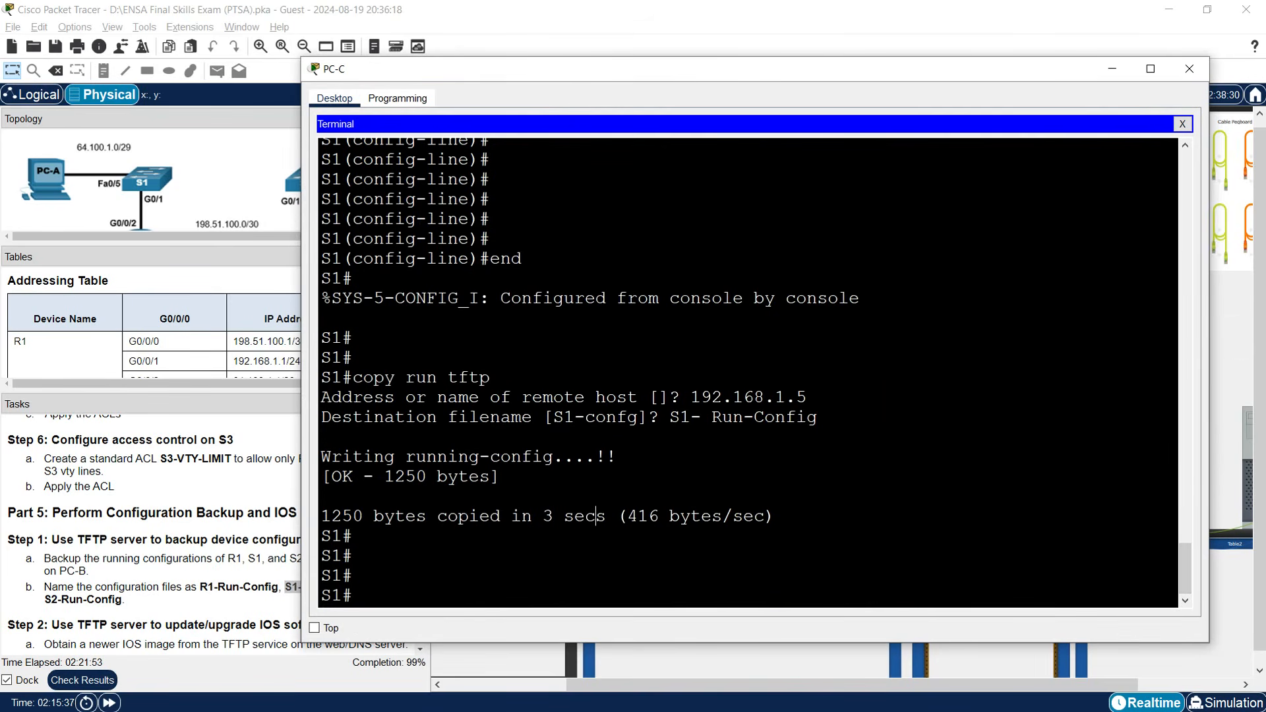
{"action": "left_click_drag", "start_coordinate": [671, 417], "coordinate": [818, 417]}
{"action": "left_click", "coordinate": [701, 417]}
{"action": "mouse_move", "coordinate": [701, 417]}
{"action": "left_mouse_down"}
{"action": "mouse_move", "coordinate": [712, 417]}
{"action": "mouse_move", "coordinate": [691, 417]}
{"action": "left_mouse_up"}
{"action": "double_click", "coordinate": [716, 416]}
{"action": "left_click", "coordinate": [702, 417]}
{"action": "left_click", "coordinate": [409, 593]}
{"action": "left_click_drag", "start_coordinate": [701, 417], "coordinate": [707, 418]}
{"action": "left_click", "coordinate": [706, 418]}
Run copy run tftp with 192.168.1.5 as the remote host.
{"action": "type", "text": "copy run tftp"}
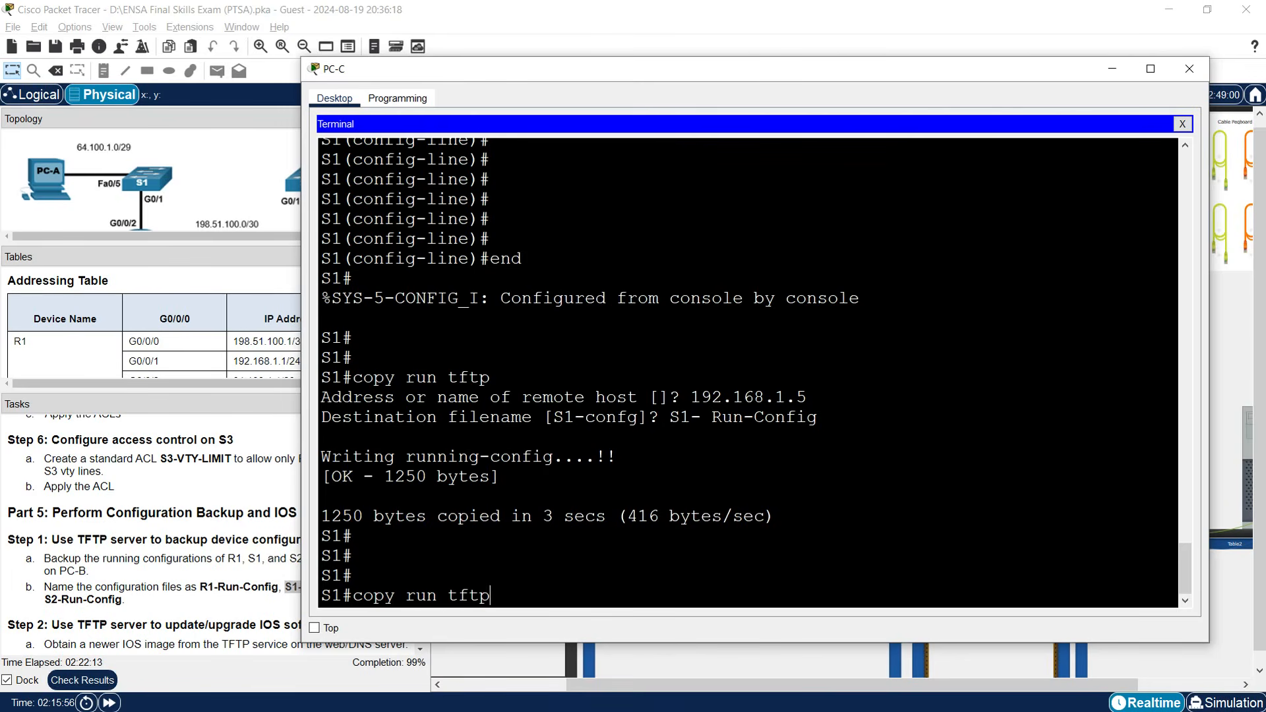
{"action": "key", "text": "Return"}
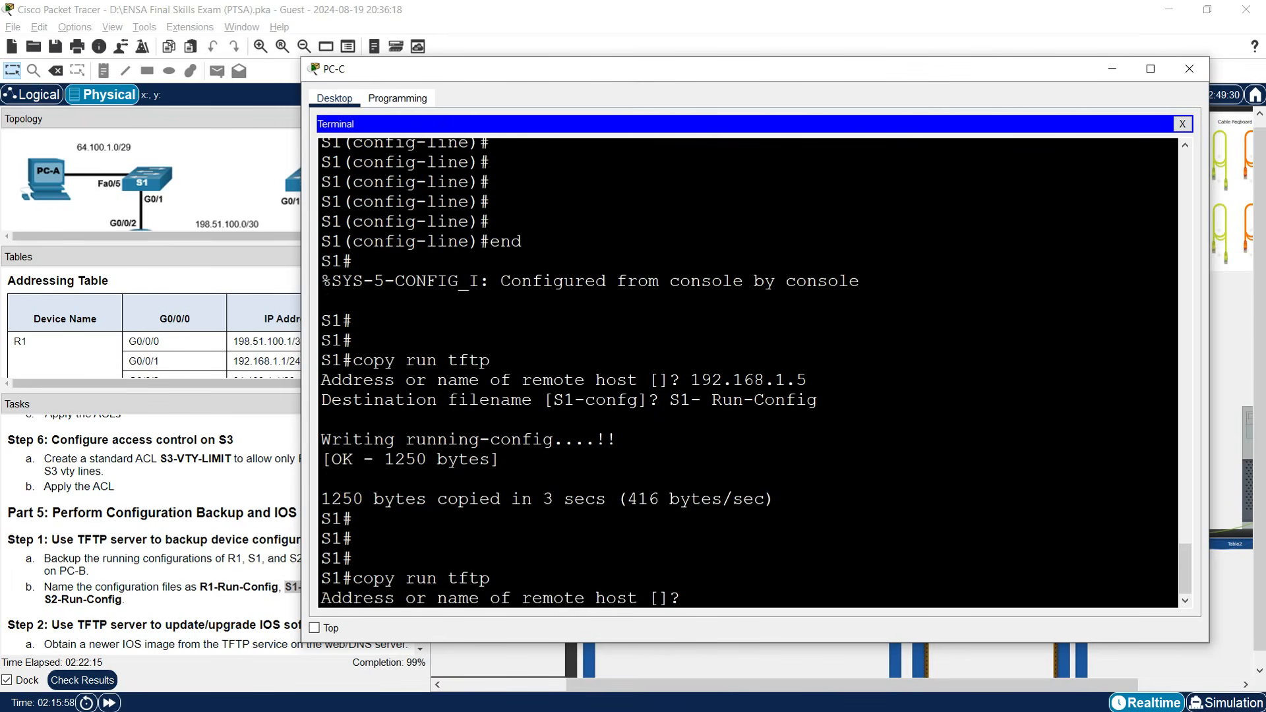
{"action": "left_click_drag", "start_coordinate": [691, 381], "coordinate": [808, 382]}
{"action": "key", "text": "ctrl+c"}
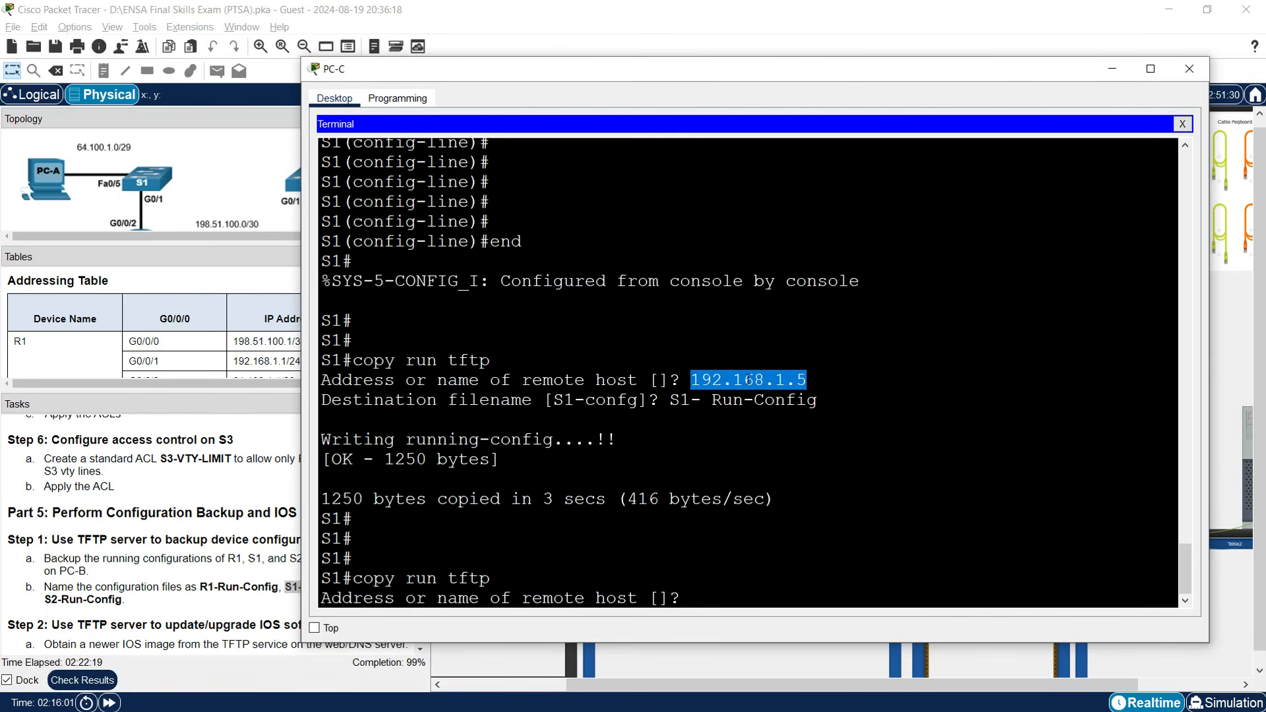
{"action": "right_click", "coordinate": [742, 537]}
{"action": "left_click", "coordinate": [762, 567]}
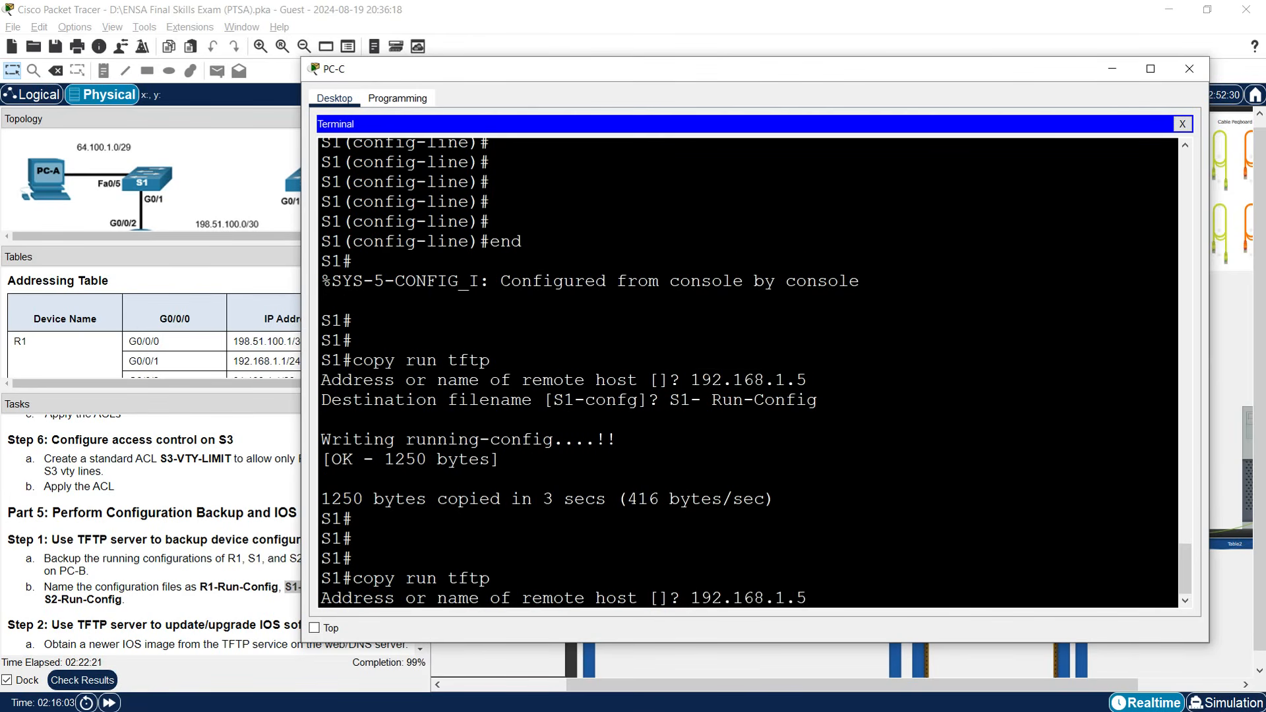
{"action": "key", "text": "Return"}
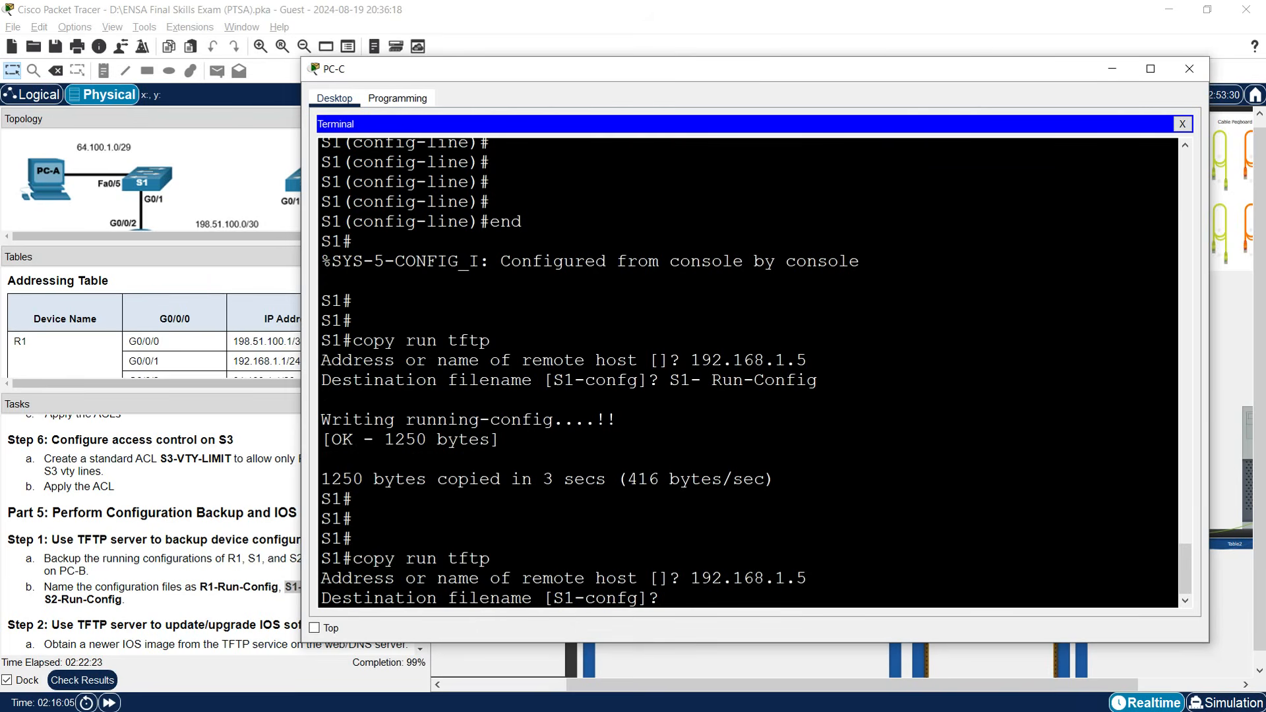
Save the backup as 'S1-Run-Config' with the space removed, then close PC-C.
{"action": "left_click_drag", "start_coordinate": [670, 380], "coordinate": [818, 381]}
{"action": "key", "text": "ctrl+c"}
{"action": "right_click", "coordinate": [778, 382]}
{"action": "left_click", "coordinate": [802, 390]}
{"action": "right_click", "coordinate": [706, 597]}
{"action": "left_click", "coordinate": [735, 620]}
{"action": "key", "text": "Left"}
{"action": "key", "text": "Left"}
{"action": "key", "text": "Left"}
{"action": "key", "text": "Left"}
{"action": "key", "text": "Left"}
{"action": "key", "text": "Left"}
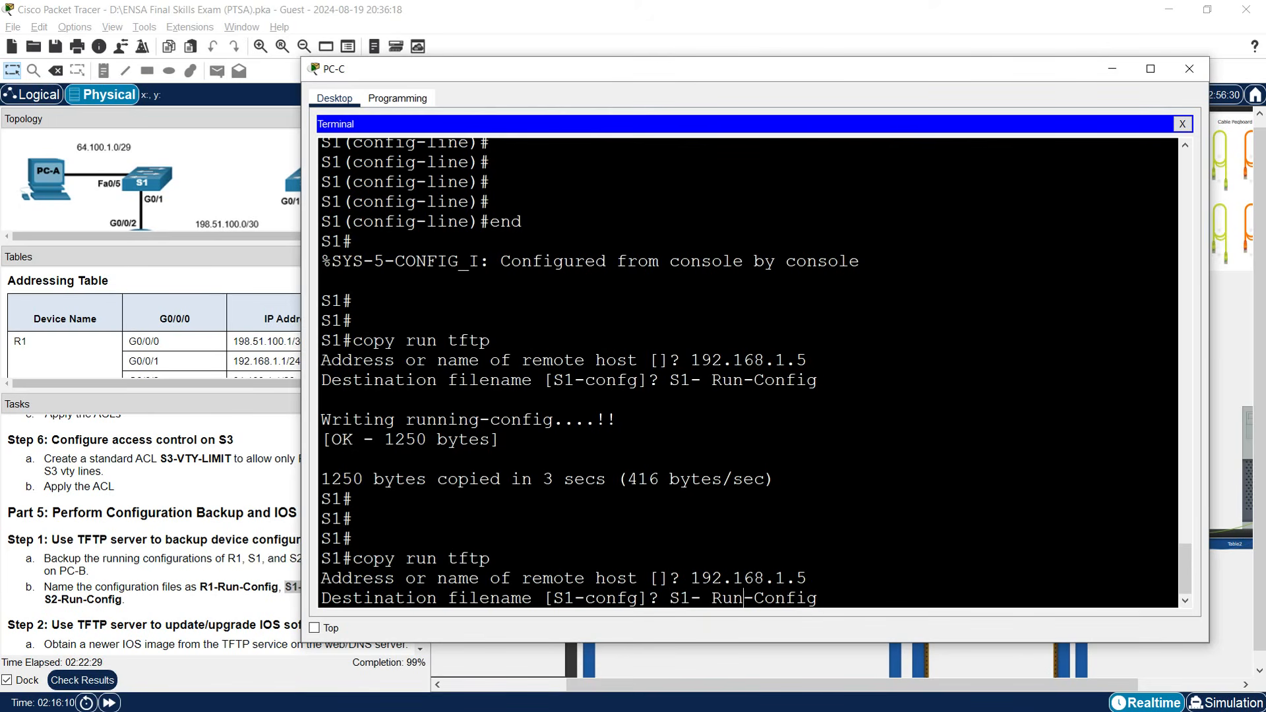
{"action": "key", "text": "BackSpace"}
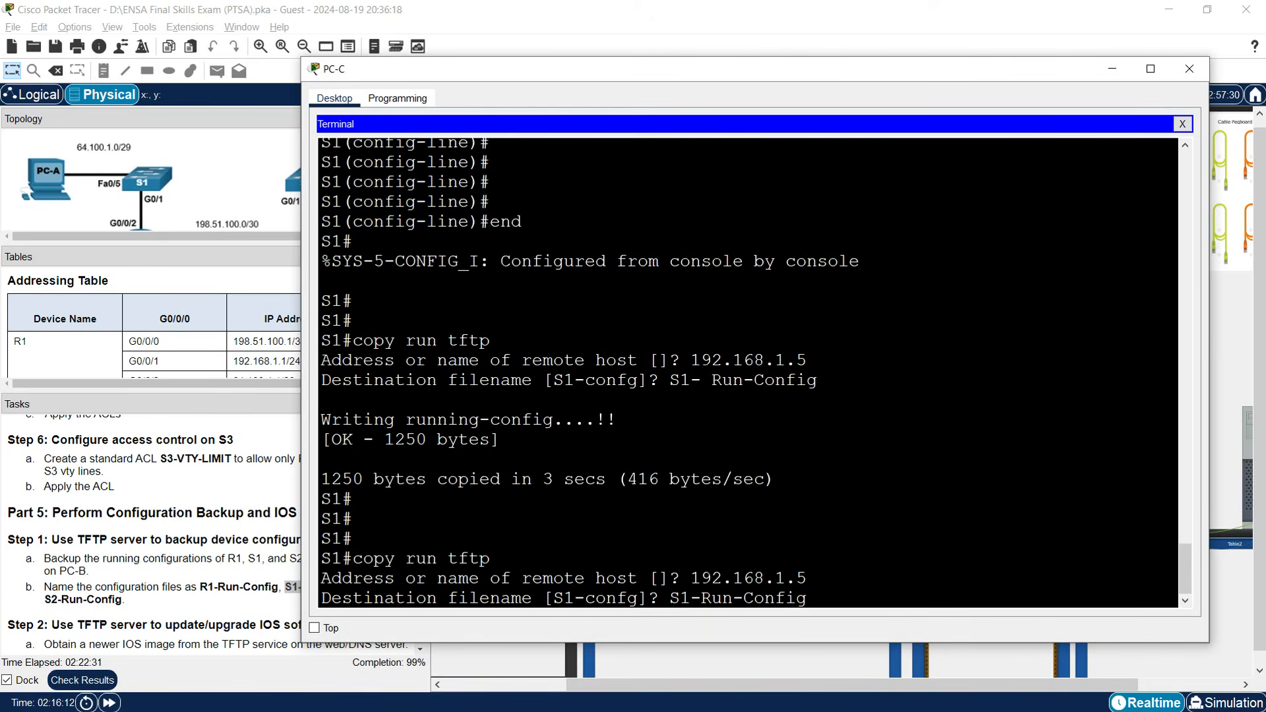
{"action": "key", "text": "Return"}
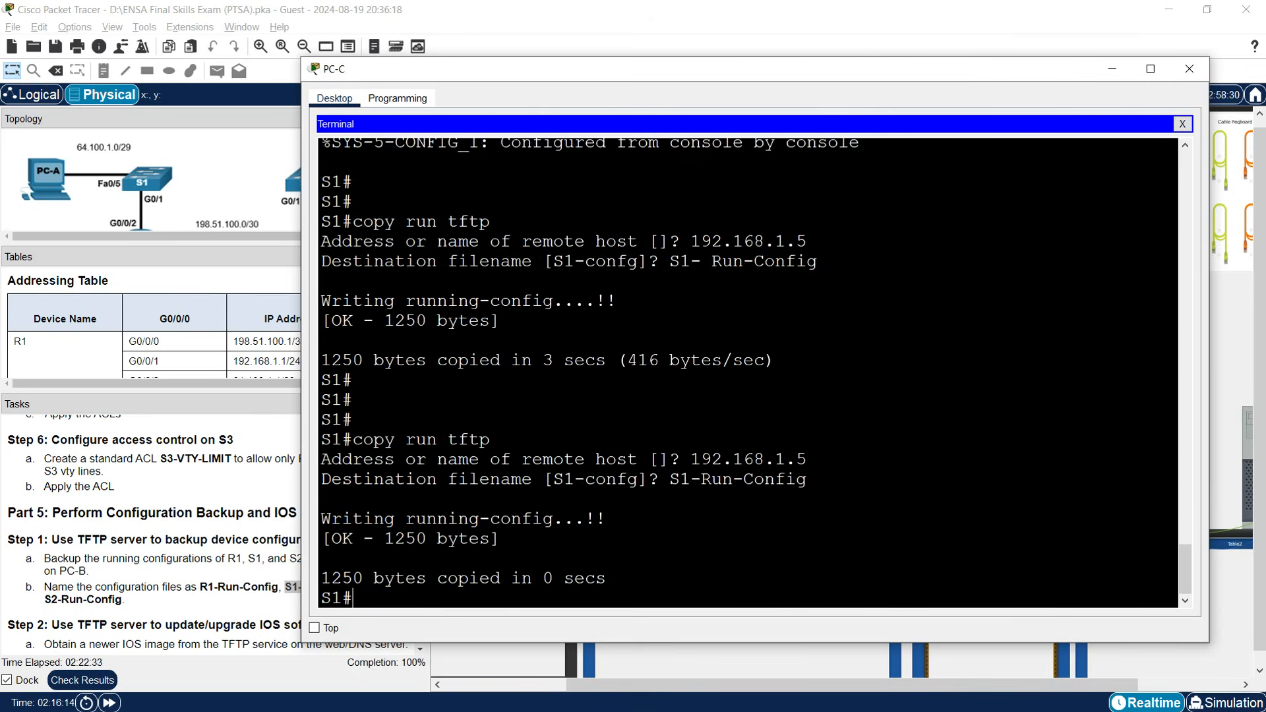
{"action": "left_click", "coordinate": [1186, 71]}
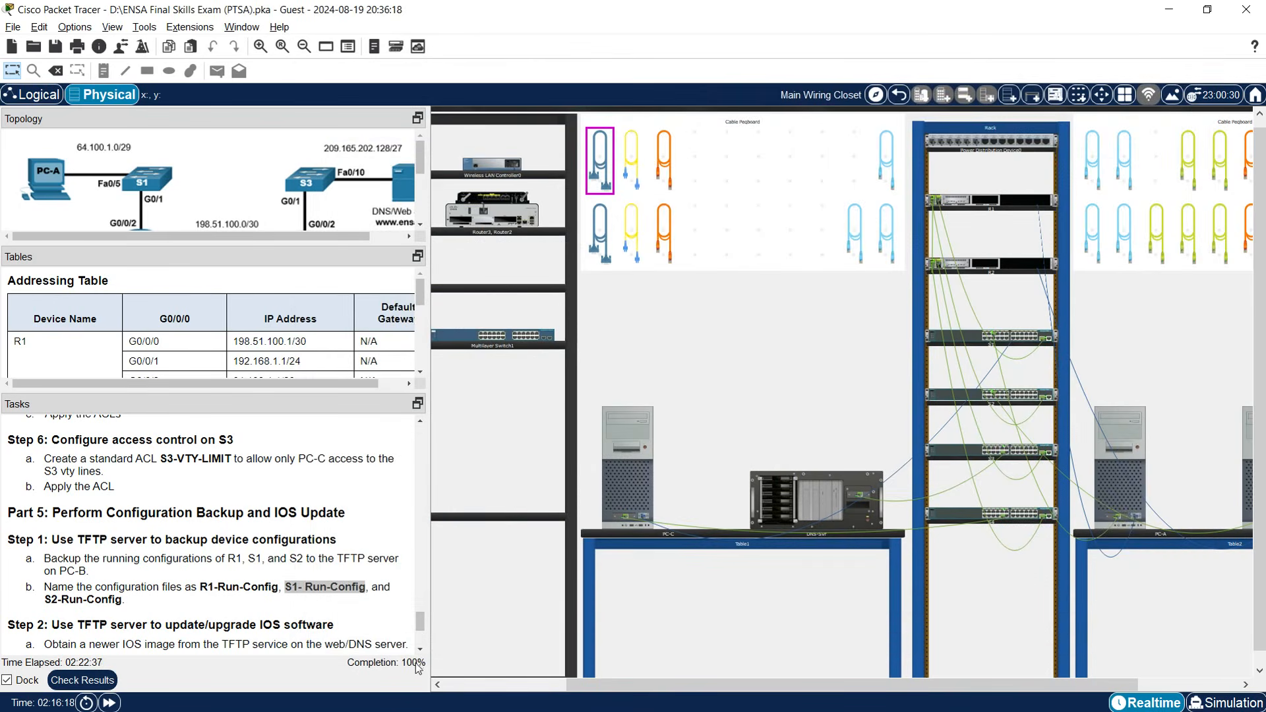